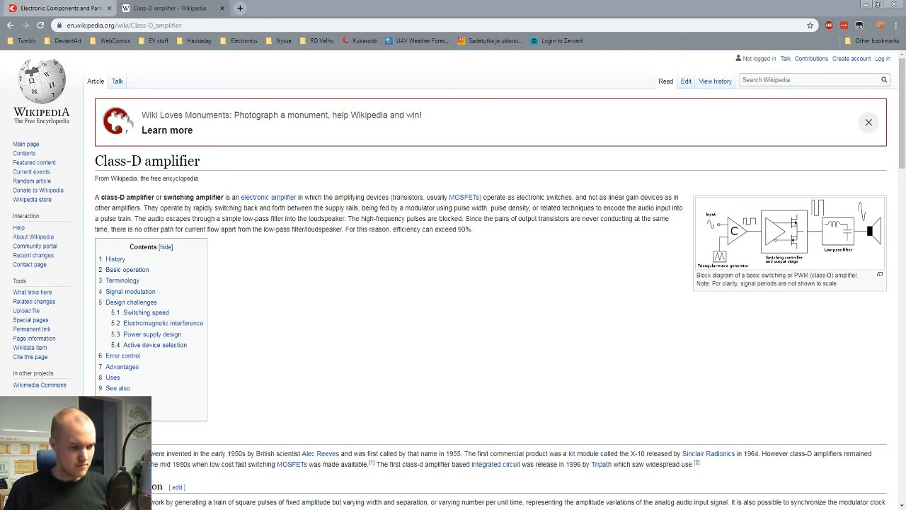
# Step: Leave the Class-D amplifier article and open Digi-Key's Linear - Amplifiers - Audio category under Integrated Circuits
pyautogui.click(223, 230)
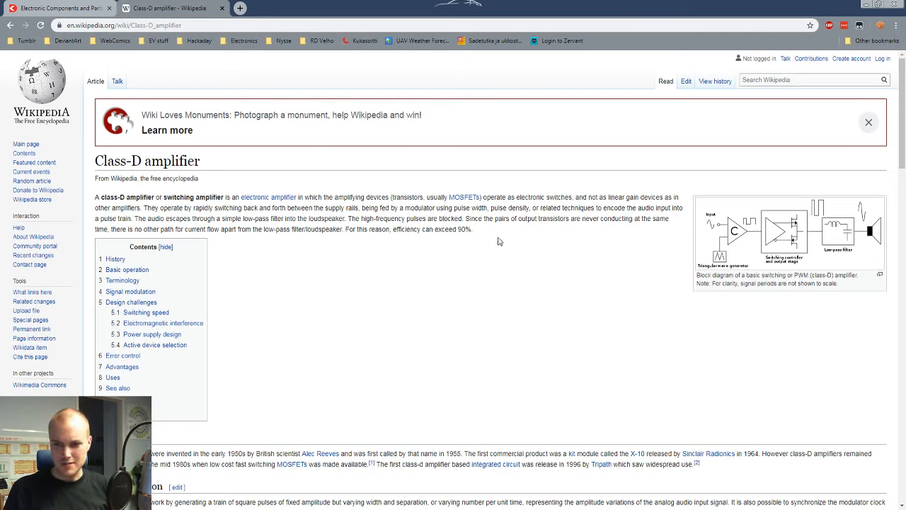
pyautogui.hotkey('ctrl', 'Tab')
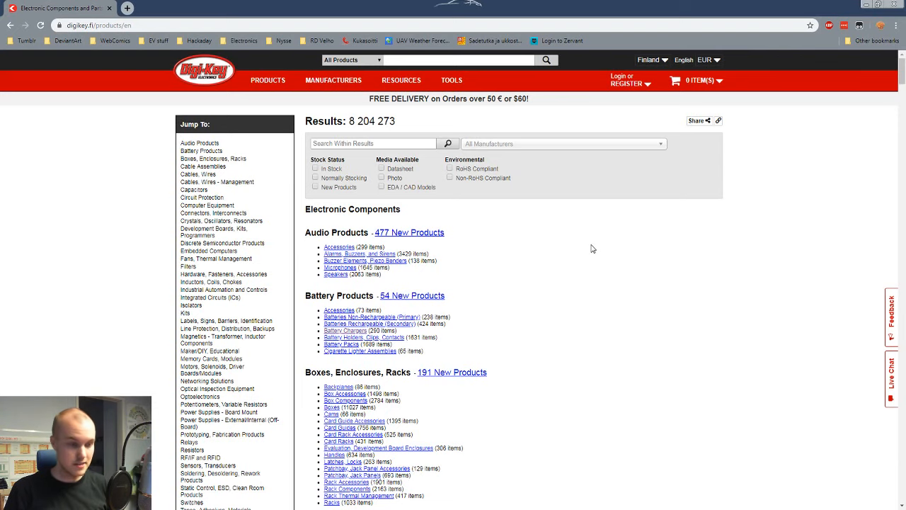
pyautogui.scroll(-1, 326, 269)
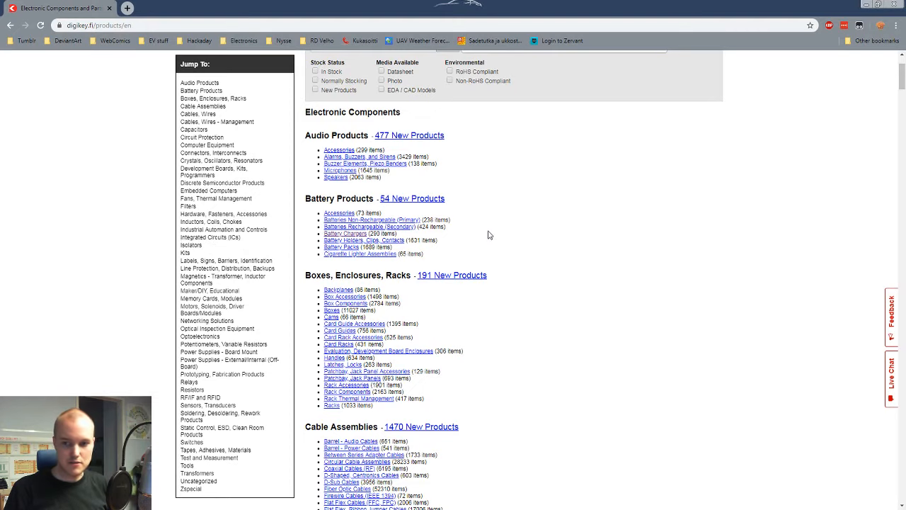
pyautogui.scroll(-20, 488, 237)
pyautogui.scroll(-20, 490, 237)
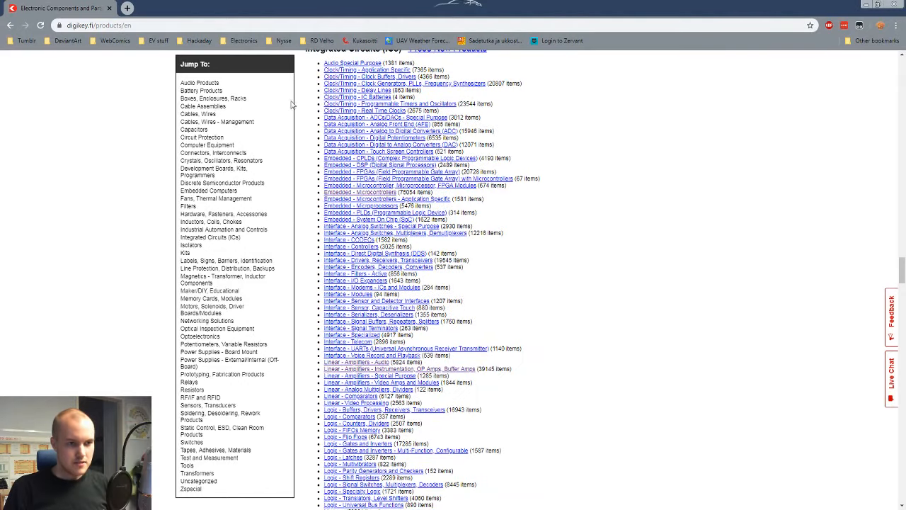
pyautogui.scroll(-1, 444, 177)
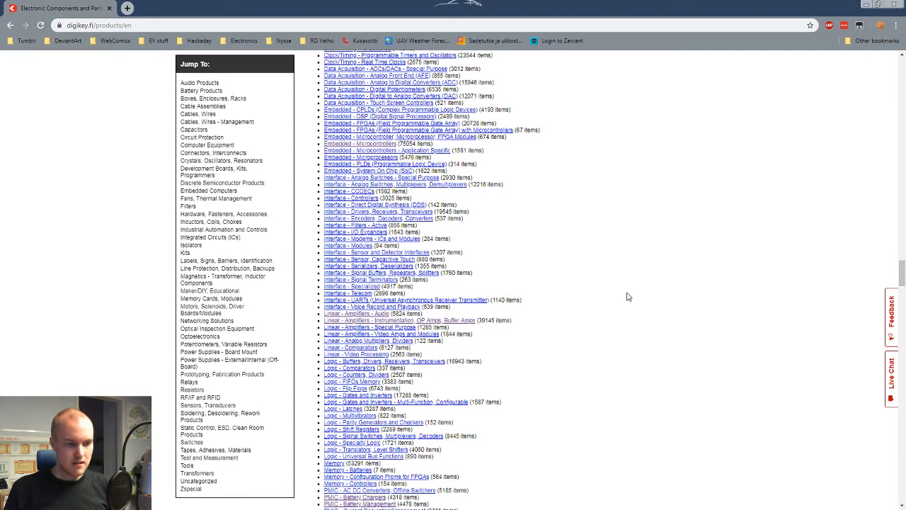
pyautogui.click(377, 316)
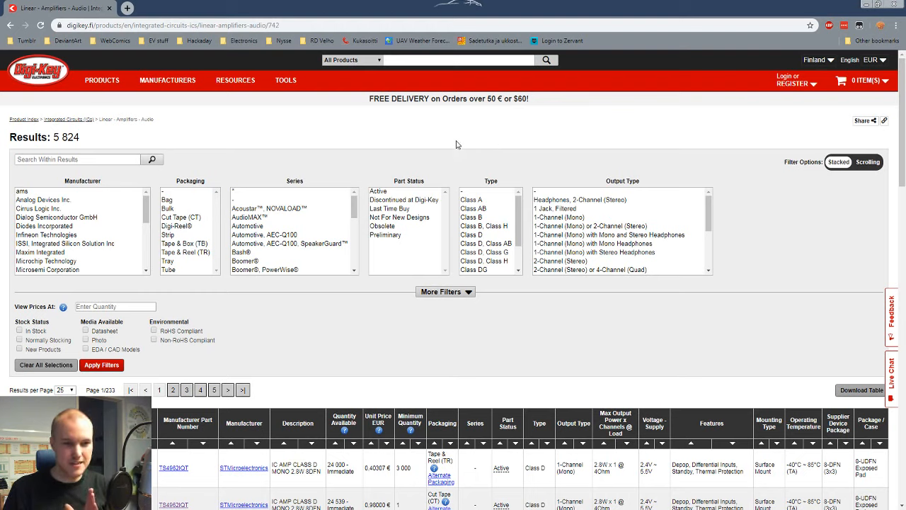
# Step: Filter the audio amplifiers to parts with Active status that are in stock
pyautogui.click(394, 191)
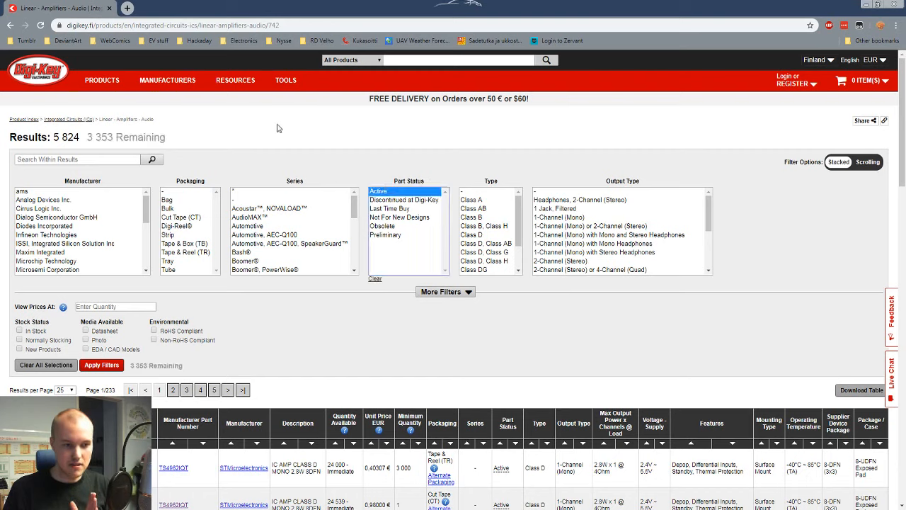
pyautogui.click(37, 331)
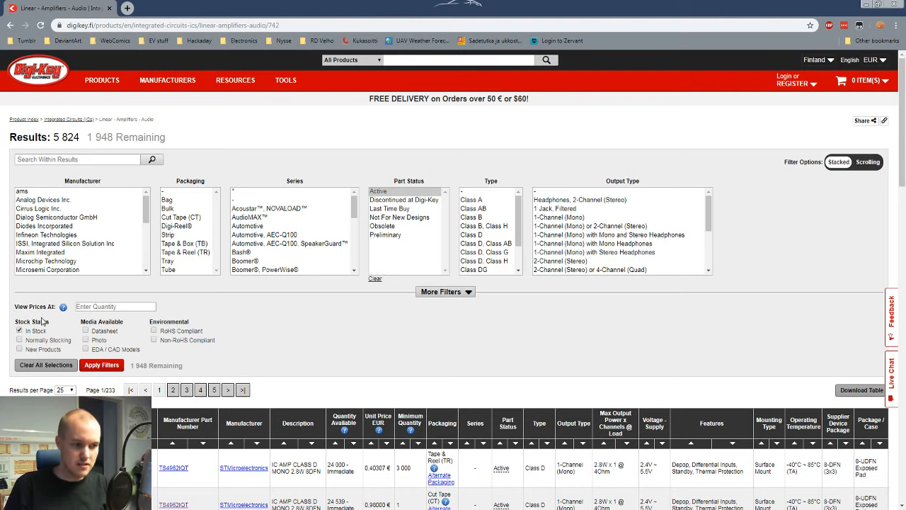
pyautogui.click(102, 365)
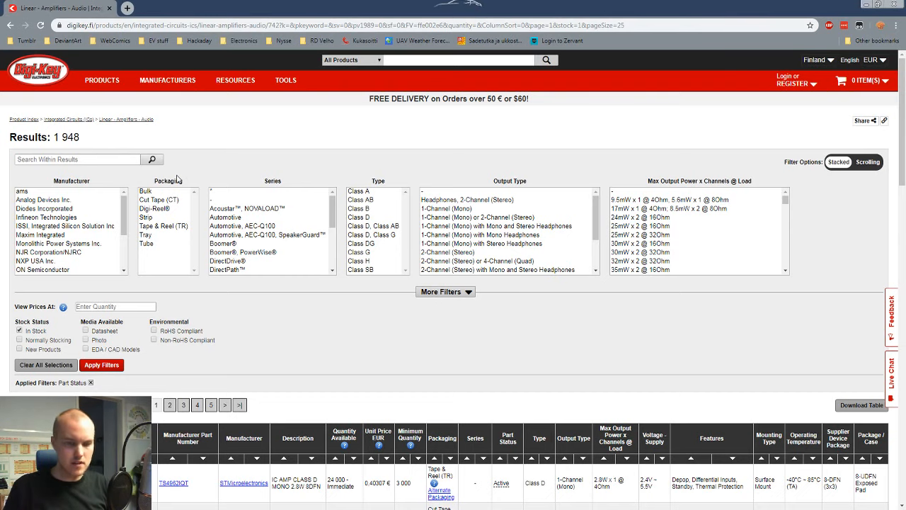
# Step: Narrow the amplifier results to type Class D
pyautogui.click(363, 218)
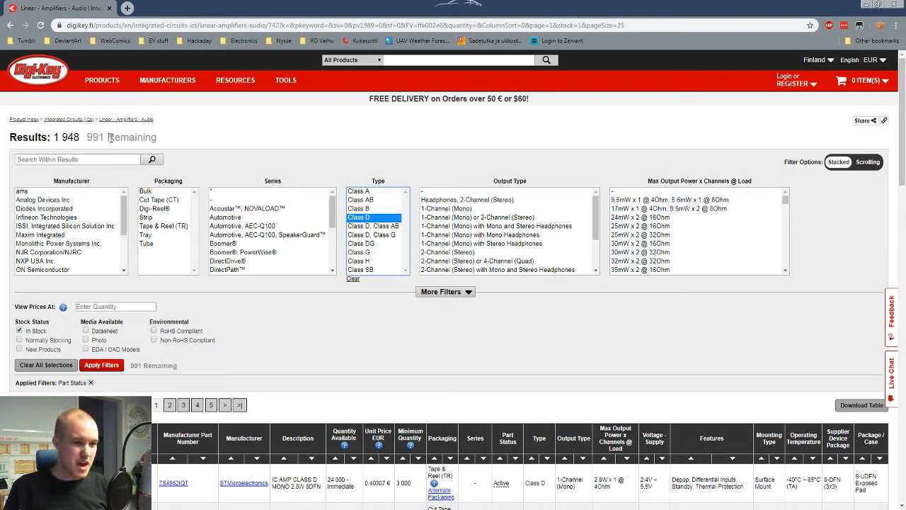
pyautogui.click(92, 365)
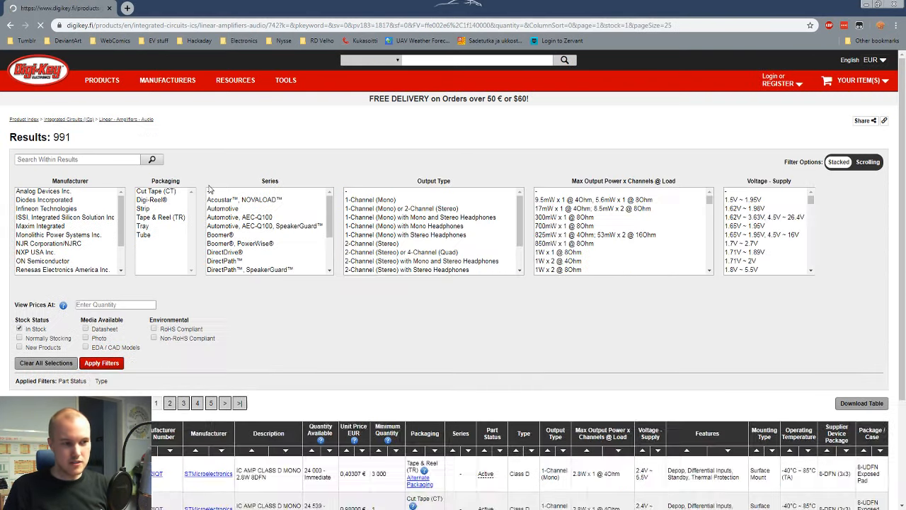
pyautogui.moveTo(74, 142); pyautogui.dragTo(41, 138)
pyautogui.click(183, 142)
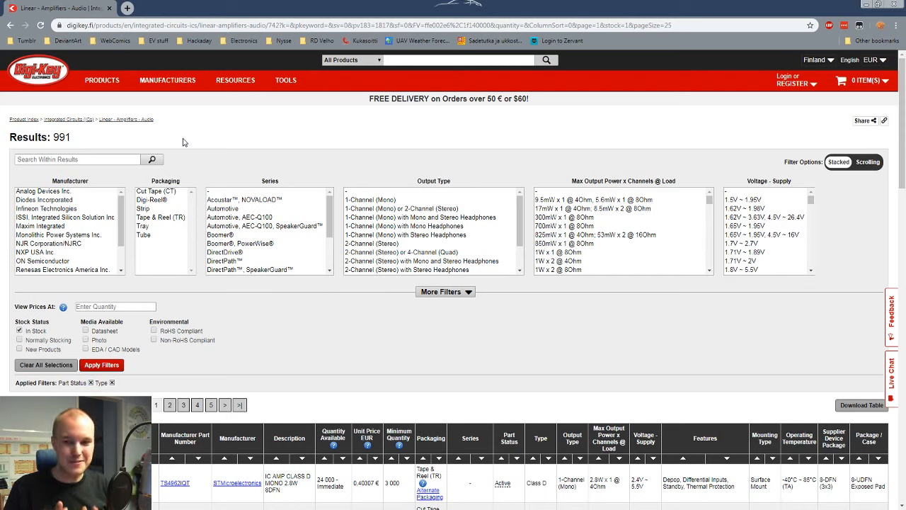
# Step: Expand the additional filters and restrict the results to the 1-Channel (Mono) output type
pyautogui.click(442, 291)
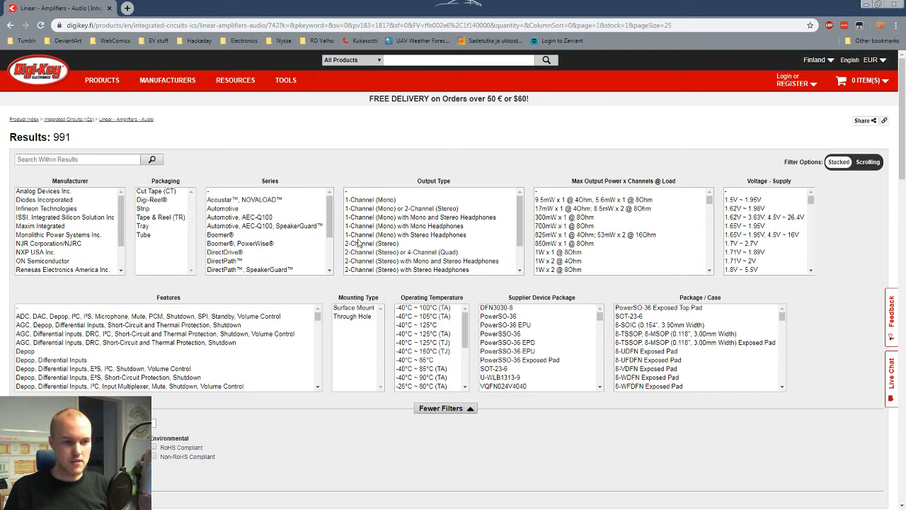
pyautogui.scroll(-2, 368, 234)
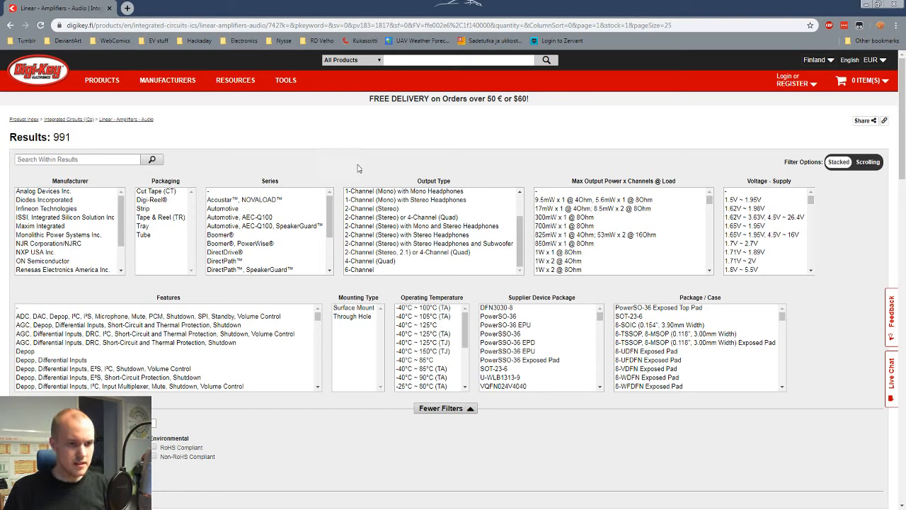
pyautogui.scroll(1, 375, 220)
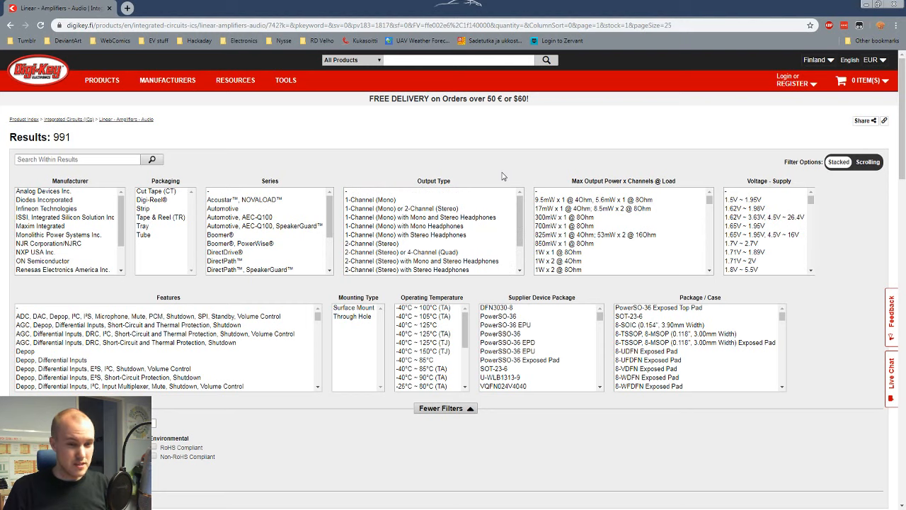
pyautogui.click(376, 201)
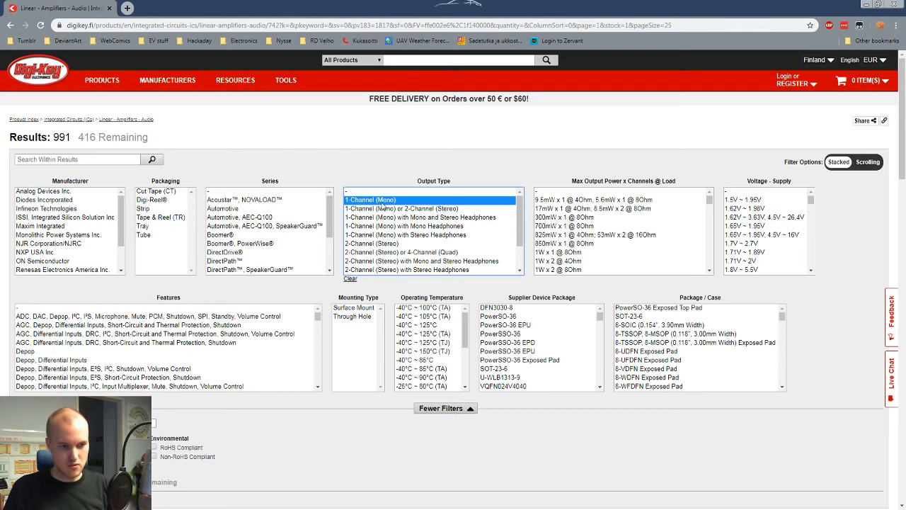
pyautogui.click(90, 483)
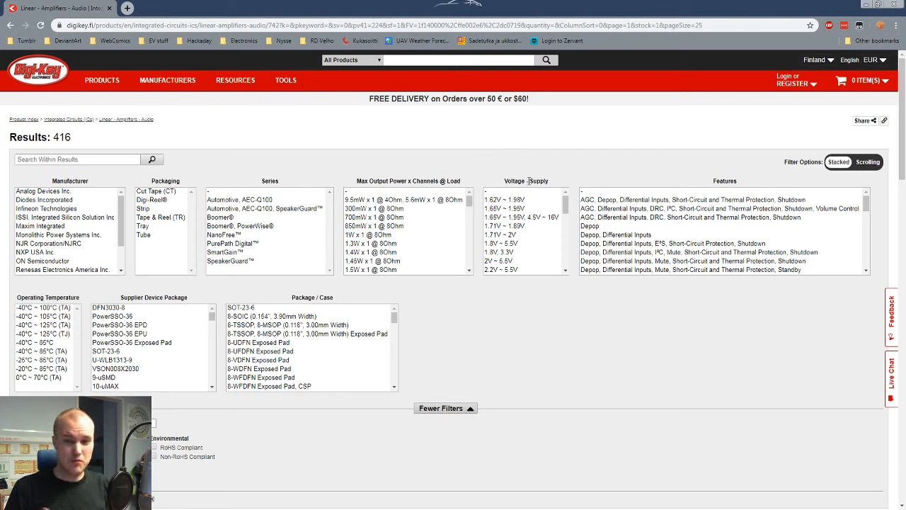
# Step: Select the supply voltage ranges 1.8V, 2V, 2.2V, 2.3V, 2.4V and 2.5V to 5.5V, plus 2.5V ~ 5.2V
pyautogui.scroll(-2, 528, 253)
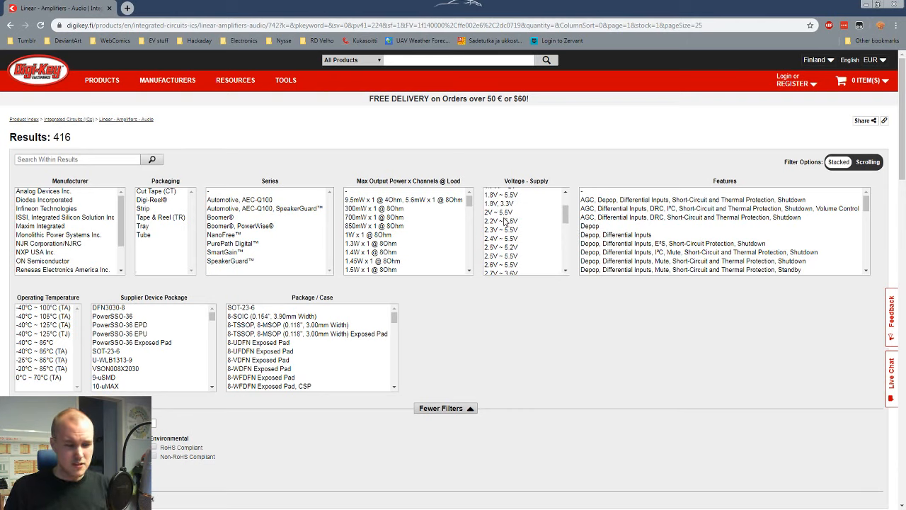
pyautogui.scroll(2, 505, 221)
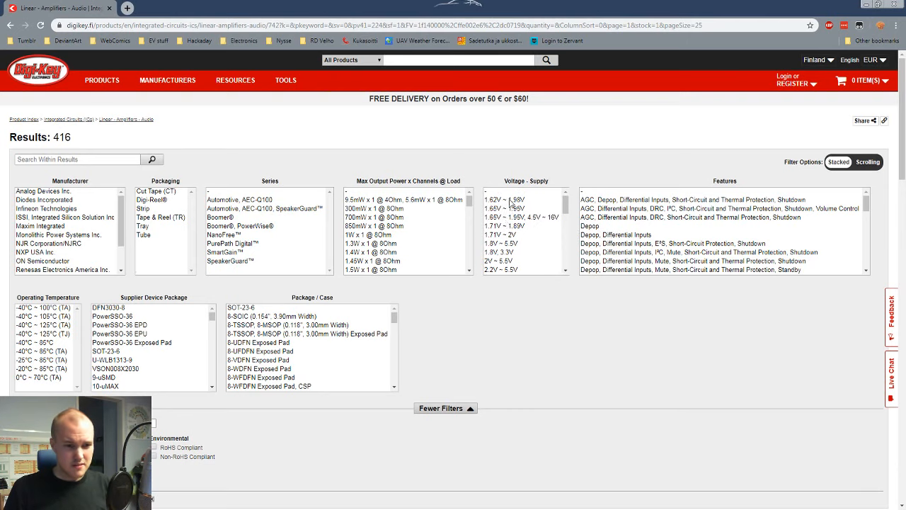
pyautogui.click(507, 244)
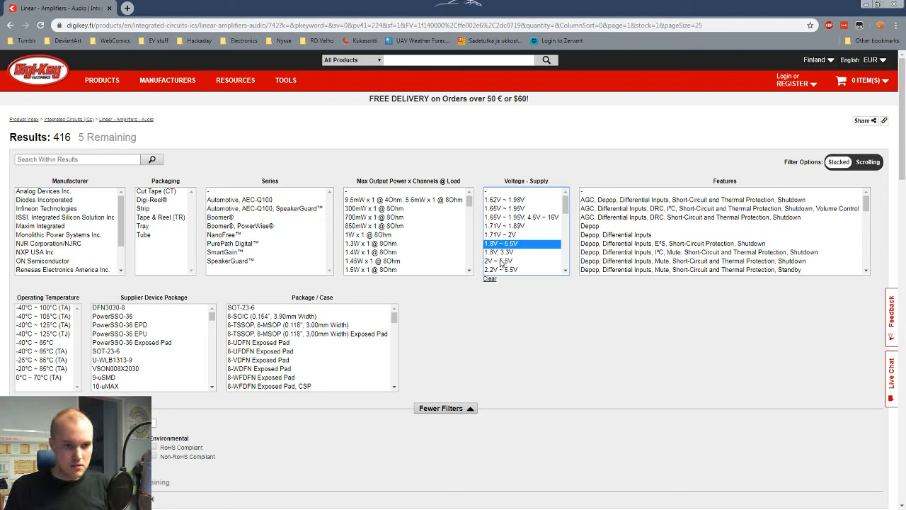
pyautogui.keyDown('ctrl'); pyautogui.click(500, 260); pyautogui.keyUp('ctrl')
pyautogui.scroll(-2, 528, 230)
pyautogui.keyDown('ctrl'); pyautogui.click(528, 222); pyautogui.keyUp('ctrl')
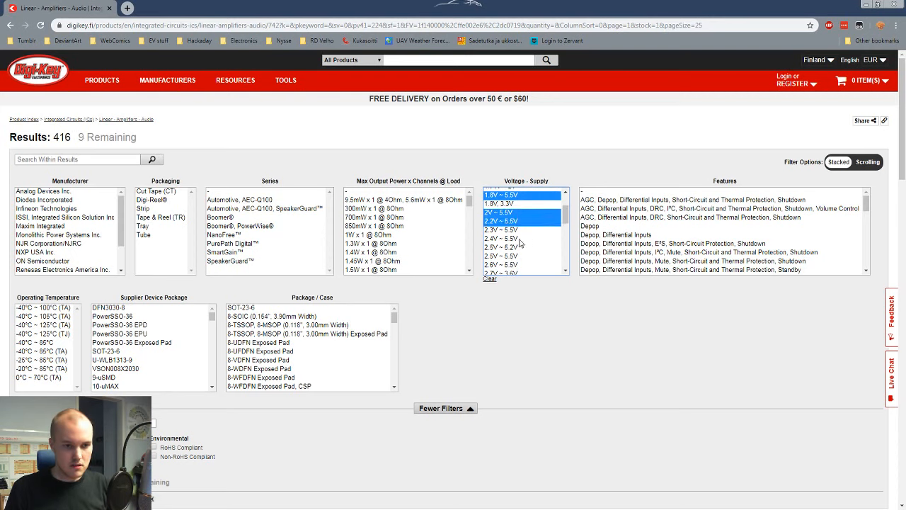
pyautogui.keyDown('ctrl'); pyautogui.click(525, 231); pyautogui.keyUp('ctrl')
pyautogui.keyDown('ctrl'); pyautogui.click(523, 239); pyautogui.keyUp('ctrl')
pyautogui.keyDown('ctrl'); pyautogui.click(524, 247); pyautogui.keyUp('ctrl')
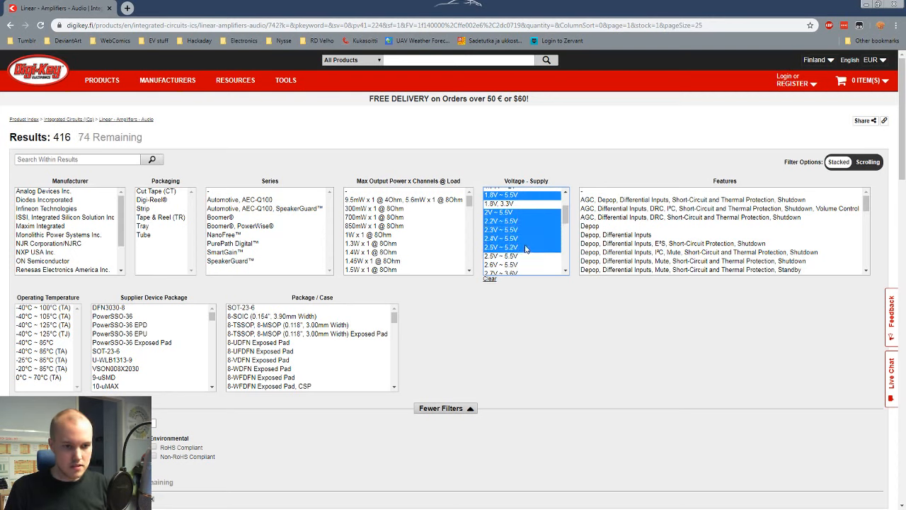
pyautogui.keyDown('ctrl'); pyautogui.click(526, 255); pyautogui.keyUp('ctrl')
# Step: Add the supply voltage ranges 2.6V ~ 5.5V, 2.7V ~ 5.5V, 2.8V ~ 5.5V and 2.8V ~ 6V, leaving out 2.7V ~ 3.6V
pyautogui.scroll(-2, 527, 241)
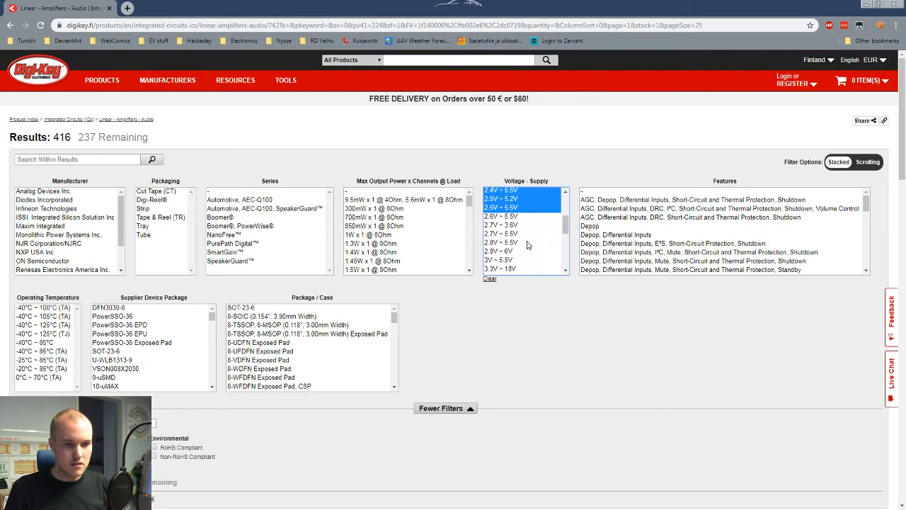
pyautogui.keyDown('ctrl'); pyautogui.click(511, 218); pyautogui.keyUp('ctrl')
pyautogui.keyDown('ctrl'); pyautogui.click(512, 225); pyautogui.keyUp('ctrl')
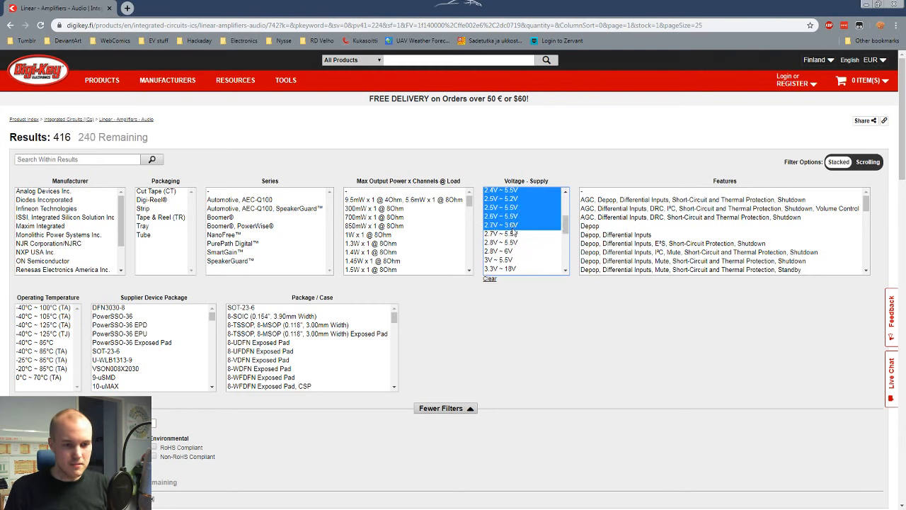
pyautogui.keyDown('ctrl'); pyautogui.click(518, 226); pyautogui.keyUp('ctrl')
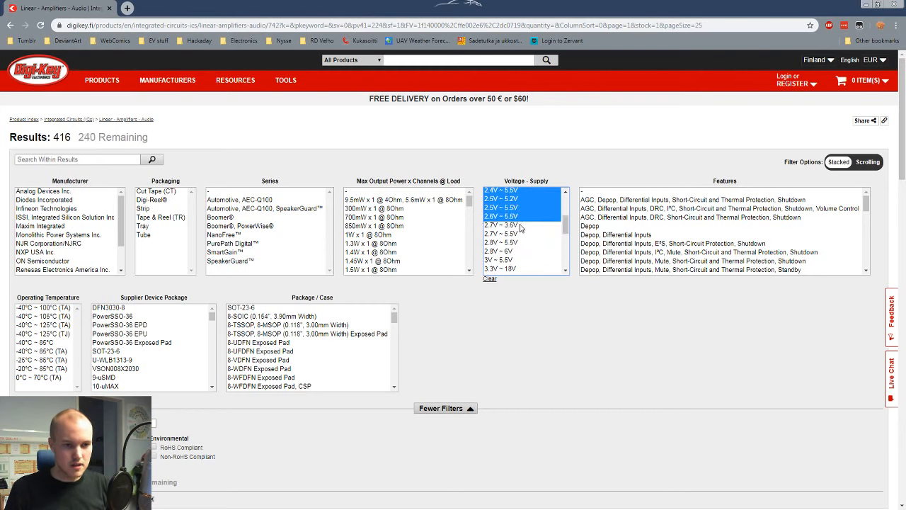
pyautogui.keyDown('ctrl'); pyautogui.click(524, 233); pyautogui.keyUp('ctrl')
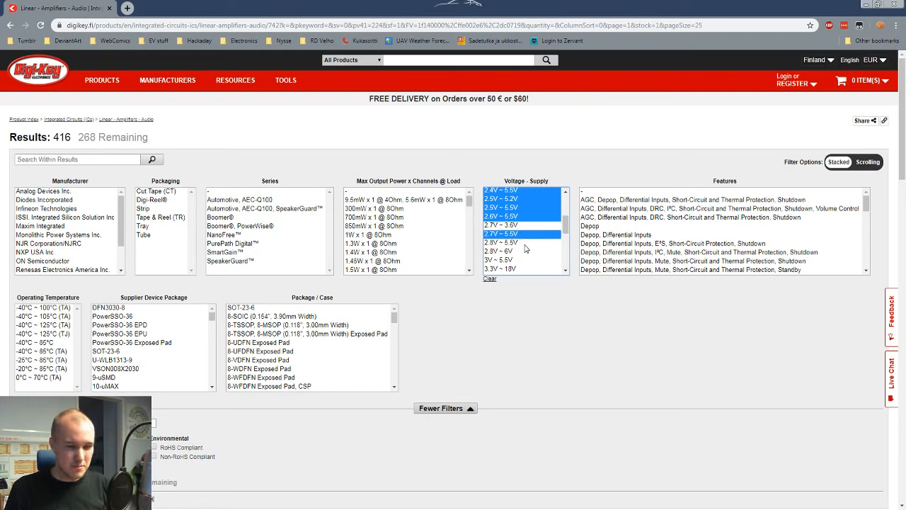
pyautogui.keyDown('ctrl'); pyautogui.click(526, 242); pyautogui.keyUp('ctrl')
pyautogui.keyDown('ctrl'); pyautogui.click(526, 251); pyautogui.keyUp('ctrl')
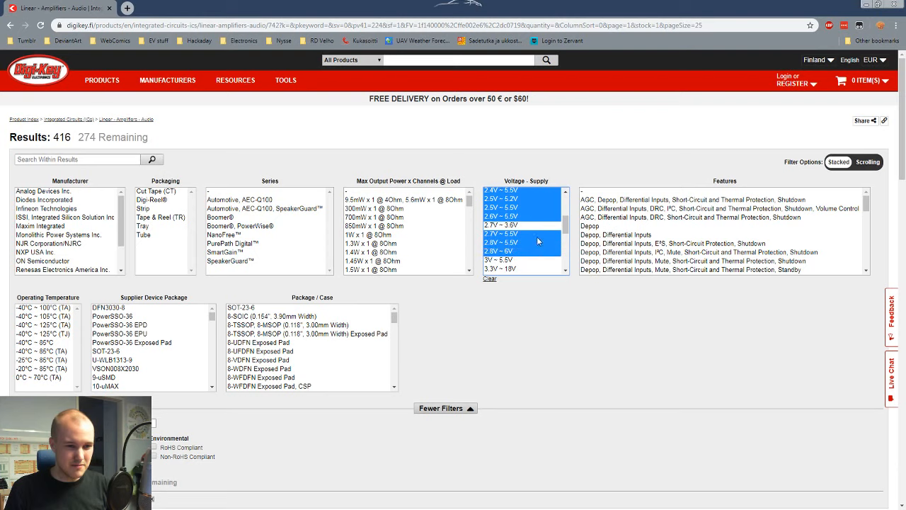
# Step: Deselect the 2.5V ~ 5.2V and 2.5V ~ 5.5V supply ranges and select both again
pyautogui.scroll(-2, 537, 236)
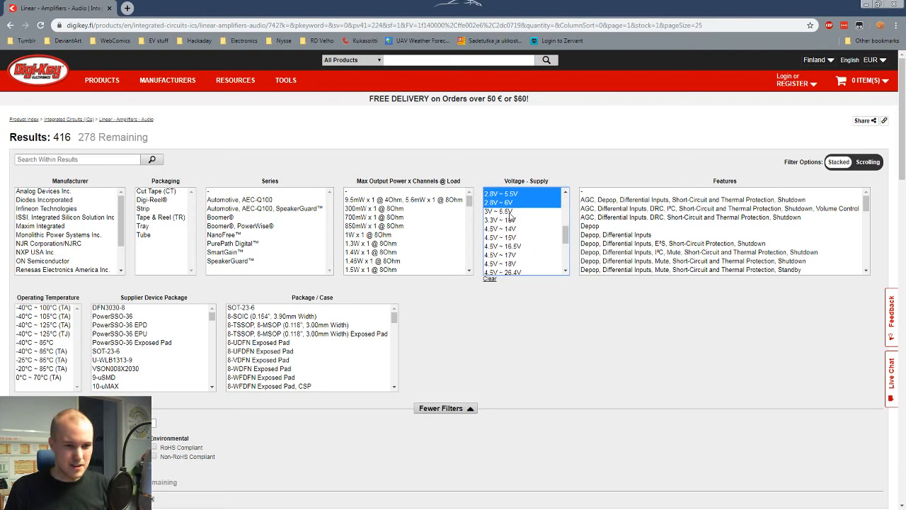
pyautogui.scroll(2, 533, 259)
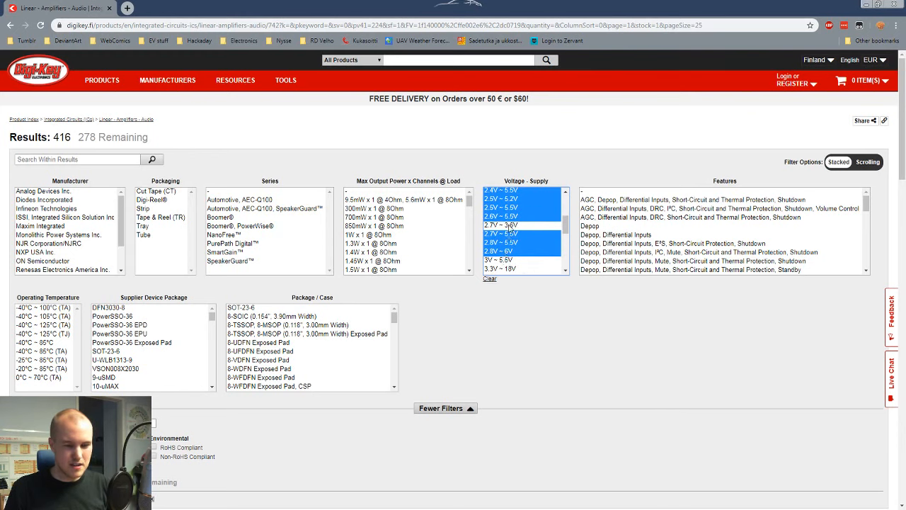
pyautogui.keyDown('ctrl'); pyautogui.click(496, 200); pyautogui.keyUp('ctrl')
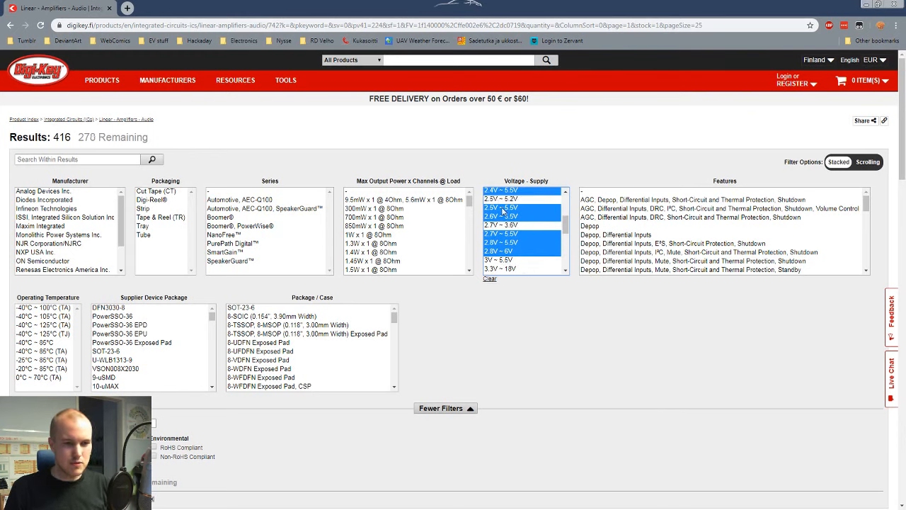
pyautogui.keyDown('ctrl'); pyautogui.click(505, 208); pyautogui.keyUp('ctrl')
pyautogui.keyDown('ctrl'); pyautogui.click(506, 200); pyautogui.keyUp('ctrl')
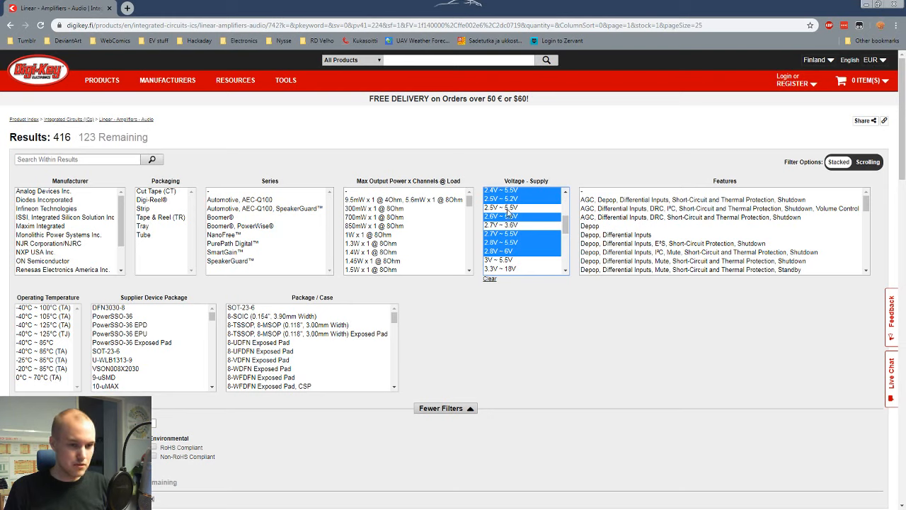
pyautogui.keyDown('ctrl'); pyautogui.click(506, 208); pyautogui.keyUp('ctrl')
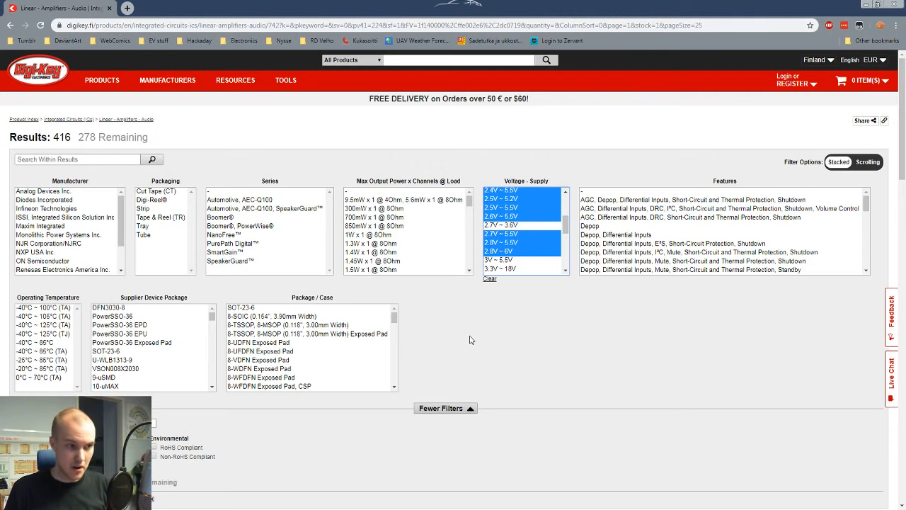
# Step: Apply the chosen supply voltage ranges and look through the Max Output Power x Channels @ Load options
pyautogui.click(453, 369)
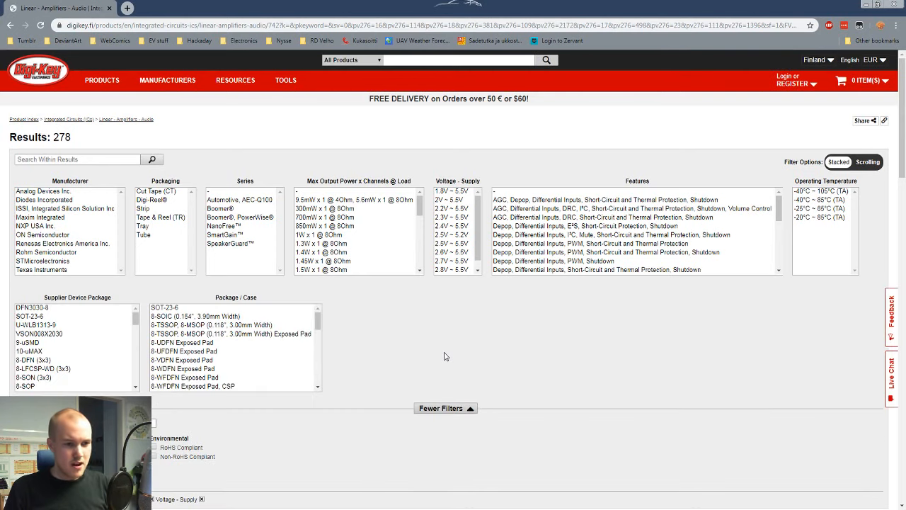
pyautogui.scroll(-10, 373, 233)
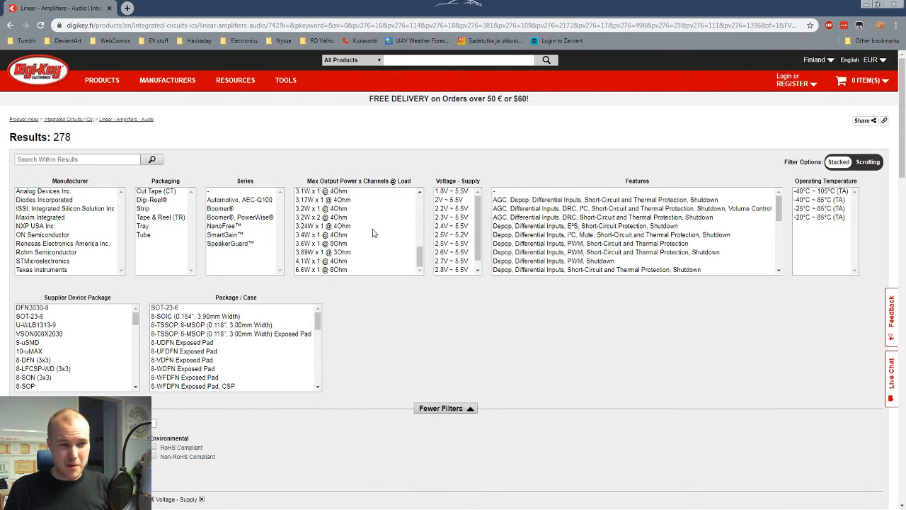
pyautogui.scroll(2, 346, 225)
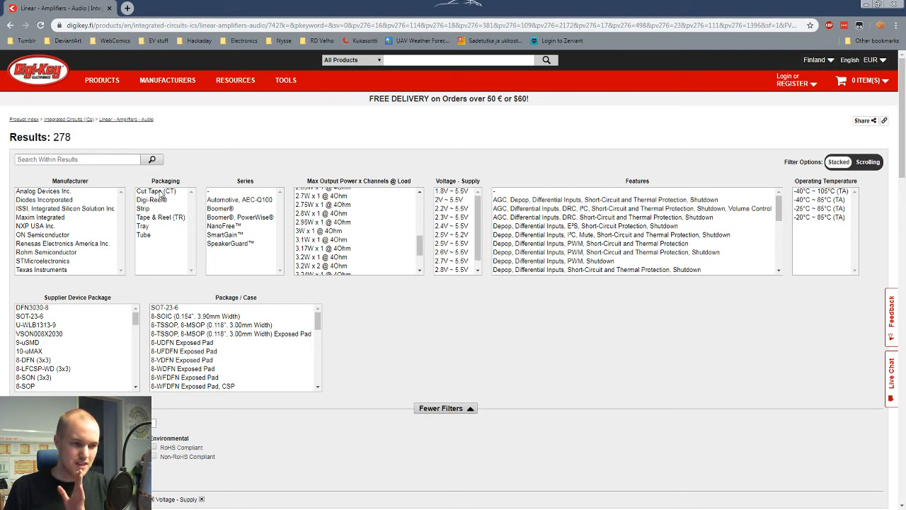
# Step: Filter the amplifier results to Cut Tape (CT) and Tube packaging
pyautogui.click(161, 193)
pyautogui.keyDown('ctrl'); pyautogui.click(162, 235); pyautogui.keyUp('ctrl')
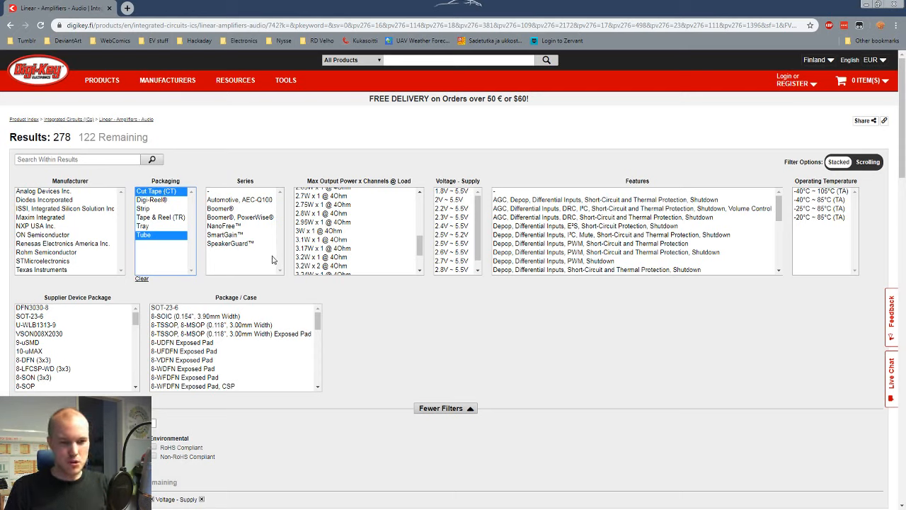
pyautogui.click(92, 482)
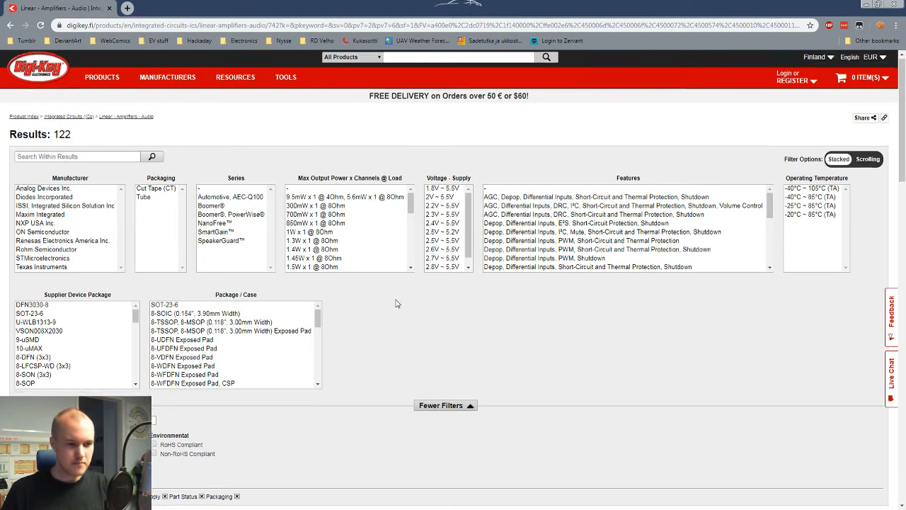
# Step: Sort the results by unit price from lowest to highest and look through the cheapest amplifiers
pyautogui.scroll(-7, 396, 303)
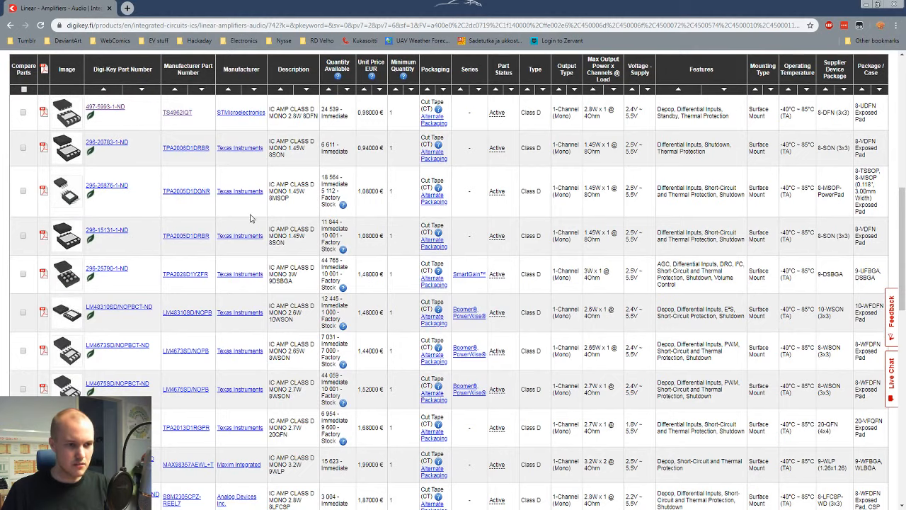
pyautogui.scroll(2, 297, 216)
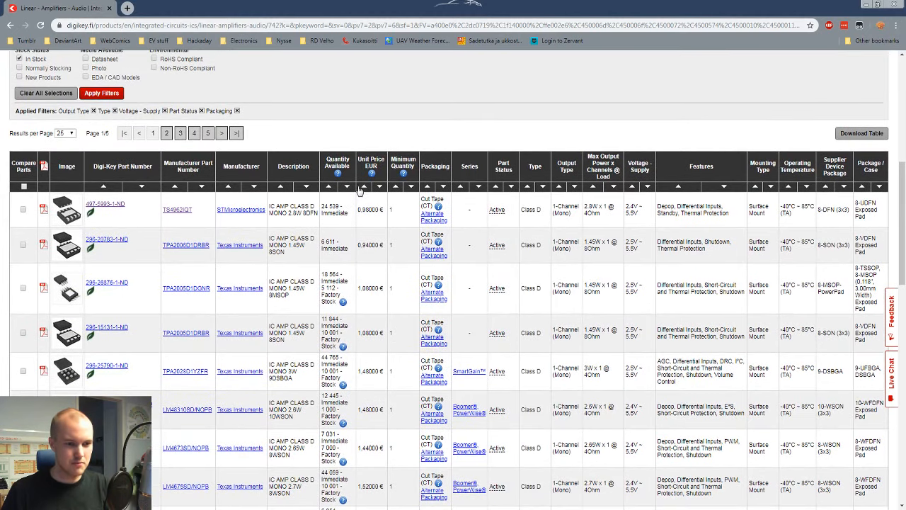
pyautogui.click(365, 187)
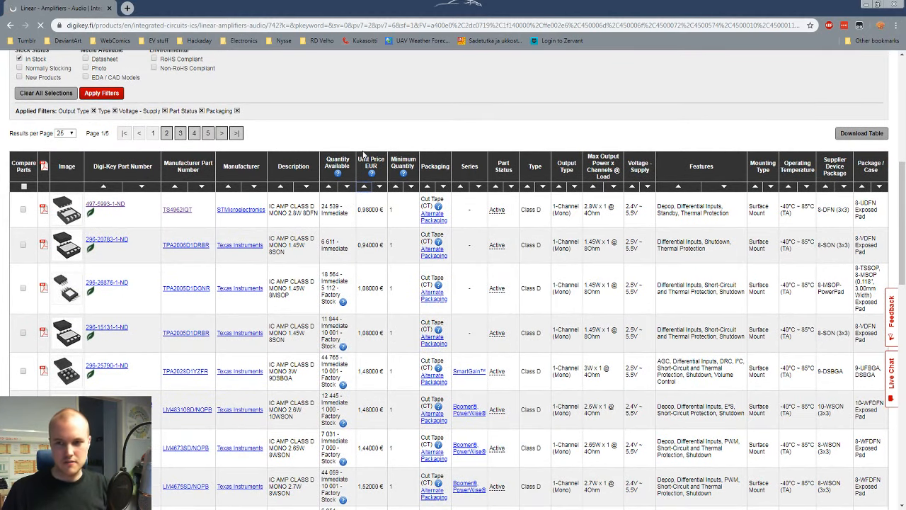
pyautogui.scroll(-7, 366, 320)
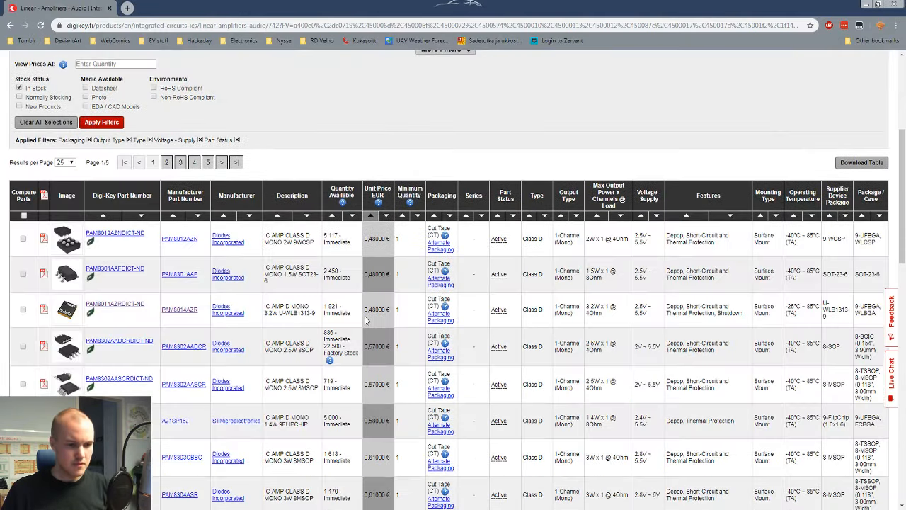
pyautogui.scroll(1, 311, 284)
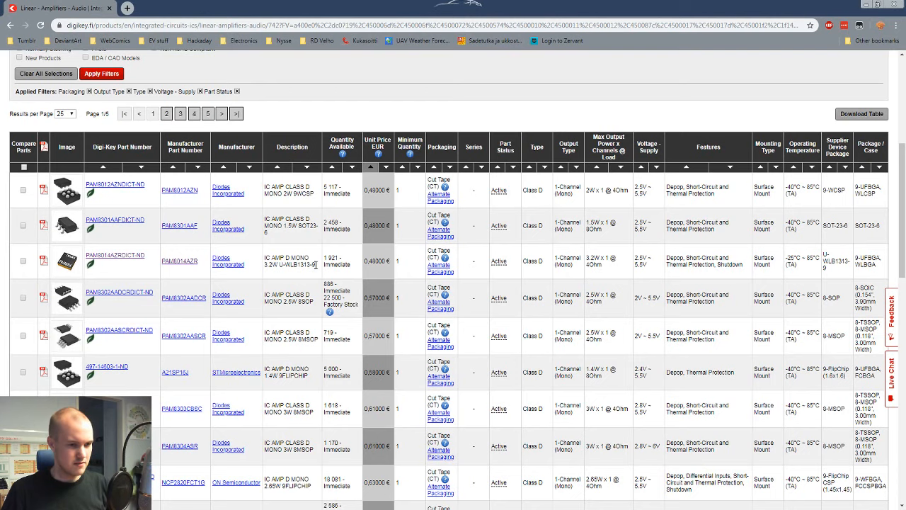
pyautogui.scroll(-3, 315, 264)
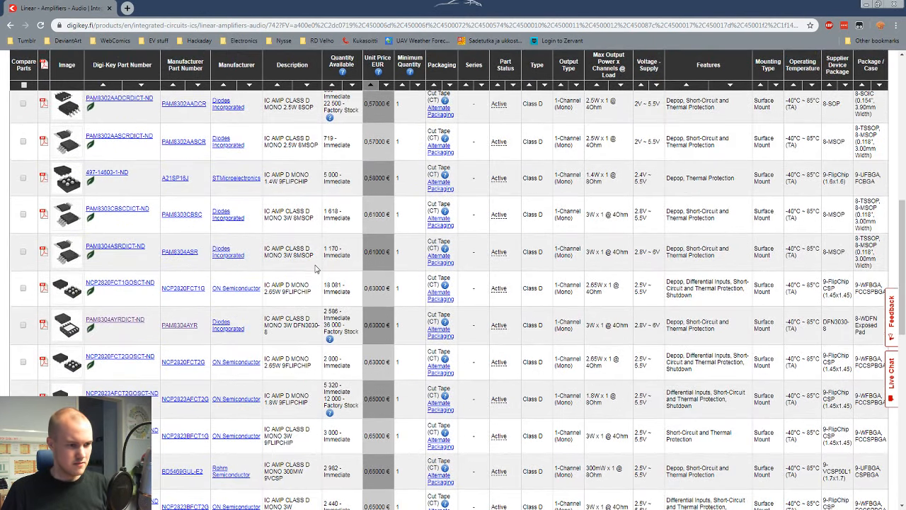
pyautogui.scroll(-2, 408, 298)
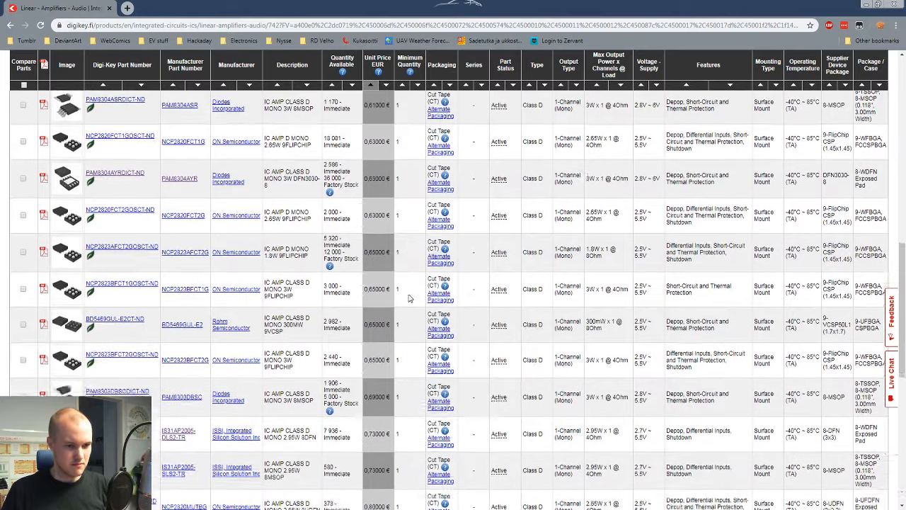
pyautogui.scroll(-1, 408, 298)
pyautogui.scroll(10, 408, 298)
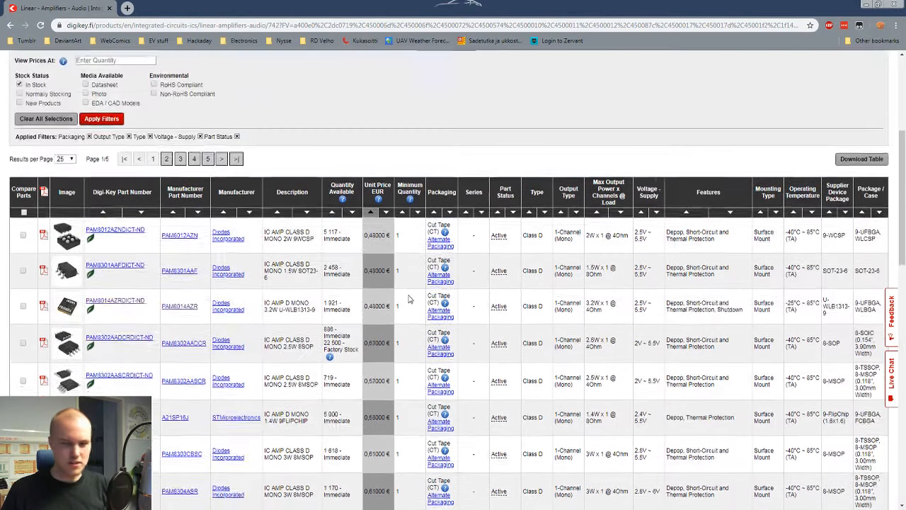
# Step: Filter Max Output Power x Channels @ Load to the range of options from 2.5W x 1 @ 4Ohm through 6.6W x 1 @ 8Ohm
pyautogui.scroll(-3, 343, 186)
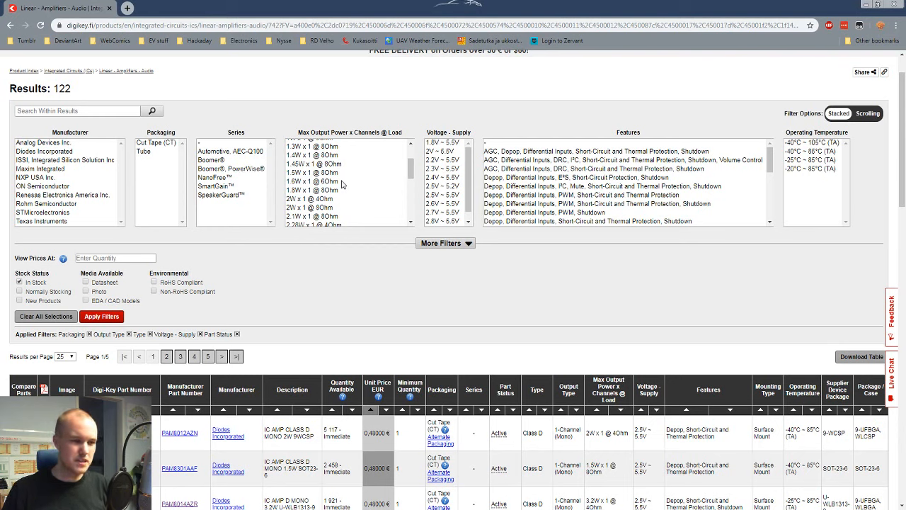
pyautogui.scroll(-3, 344, 186)
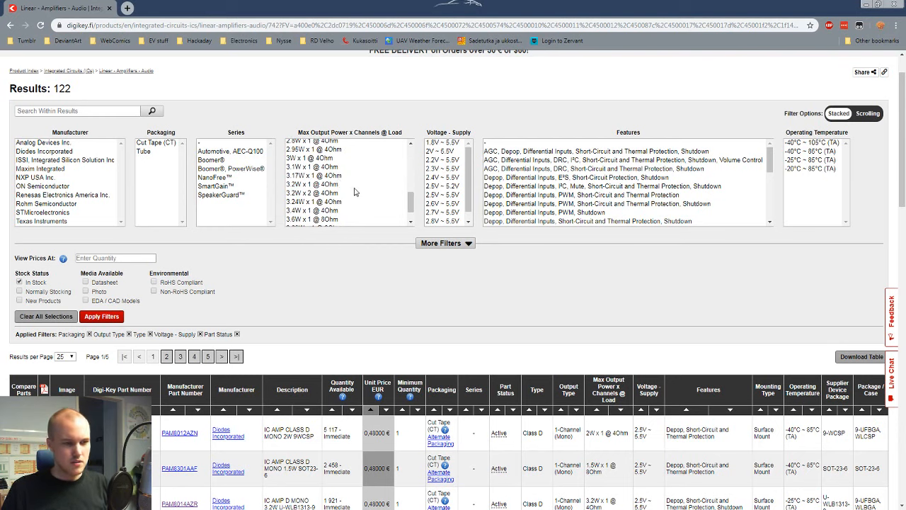
pyautogui.scroll(1, 356, 191)
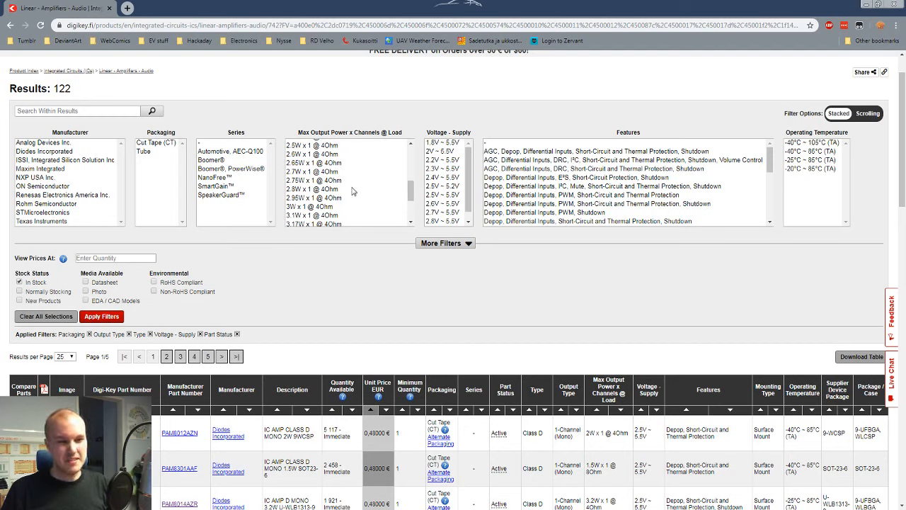
pyautogui.scroll(-3, 353, 190)
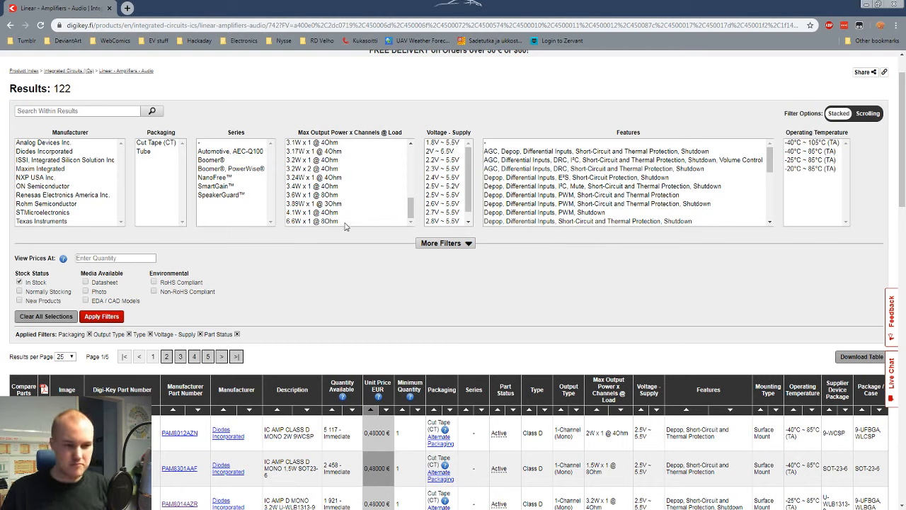
pyautogui.click(347, 221)
pyautogui.scroll(4, 333, 202)
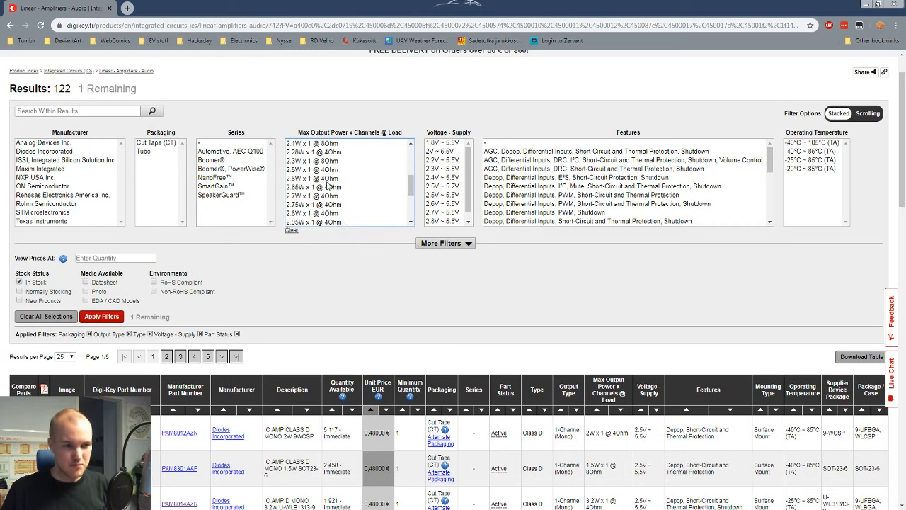
pyautogui.keyDown('shift'); pyautogui.click(325, 169); pyautogui.keyUp('shift')
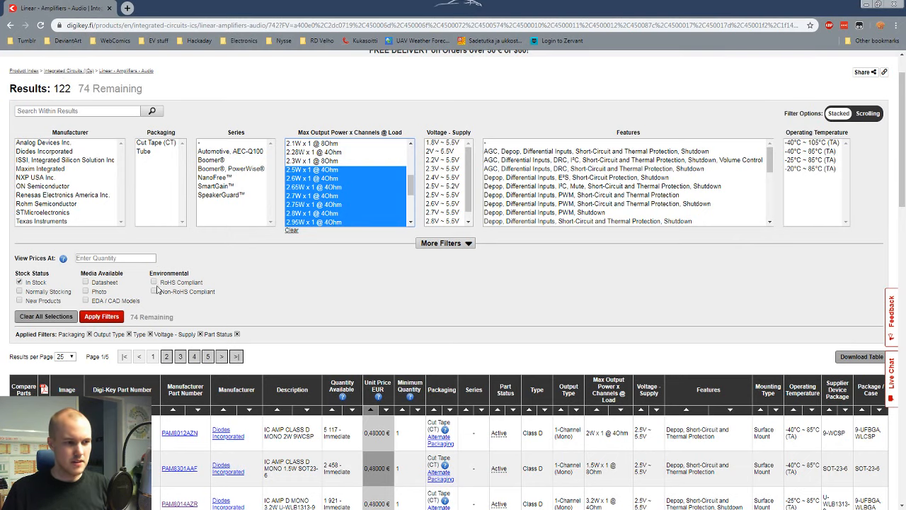
pyautogui.click(101, 317)
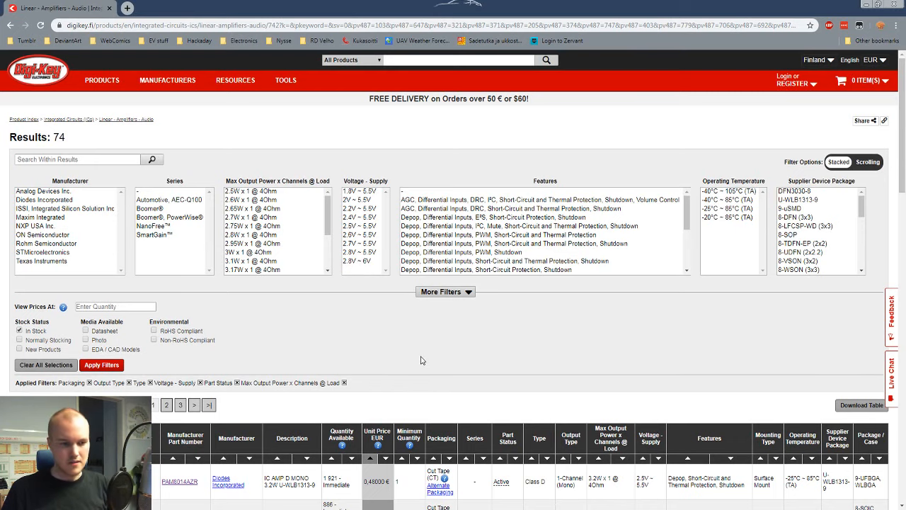
# Step: Compare the filtered amplifiers' price and output power, and open the PAM8014AZR product page in a separate tab
pyautogui.scroll(-2, 420, 361)
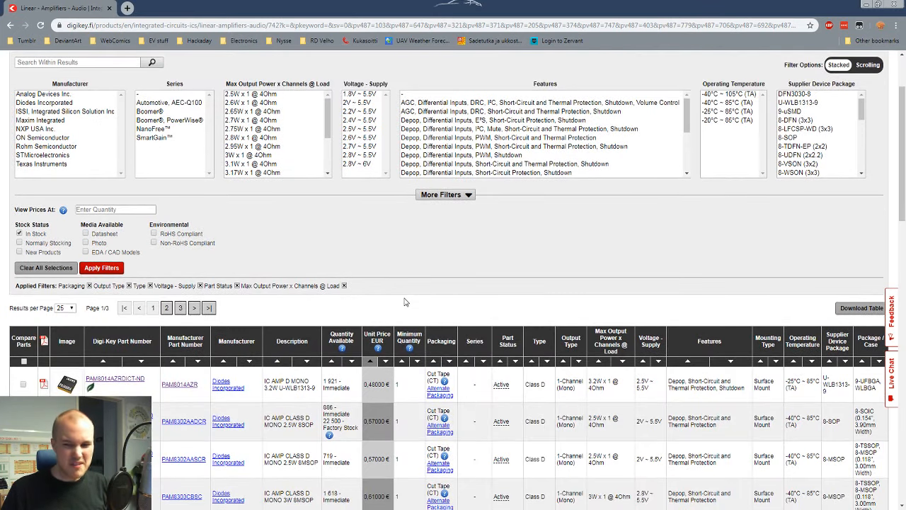
pyautogui.scroll(-4, 403, 298)
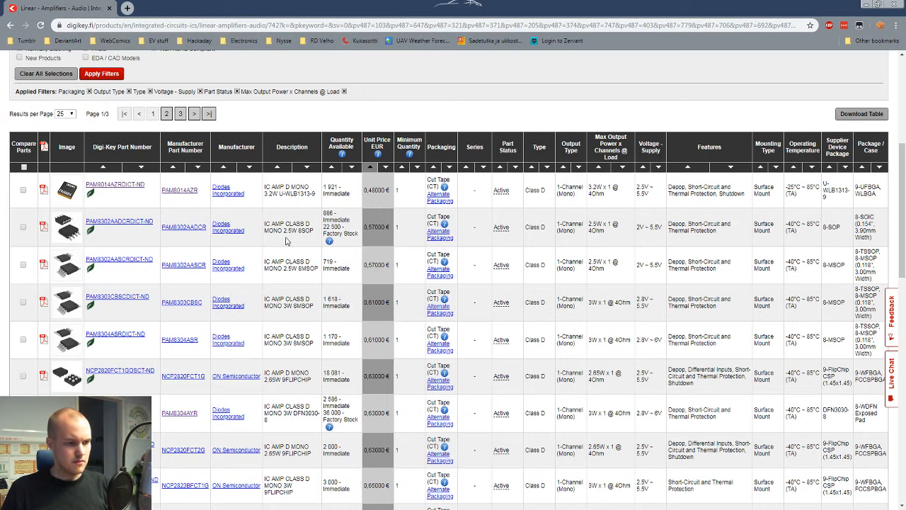
pyautogui.scroll(-2, 286, 241)
pyautogui.scroll(1, 286, 241)
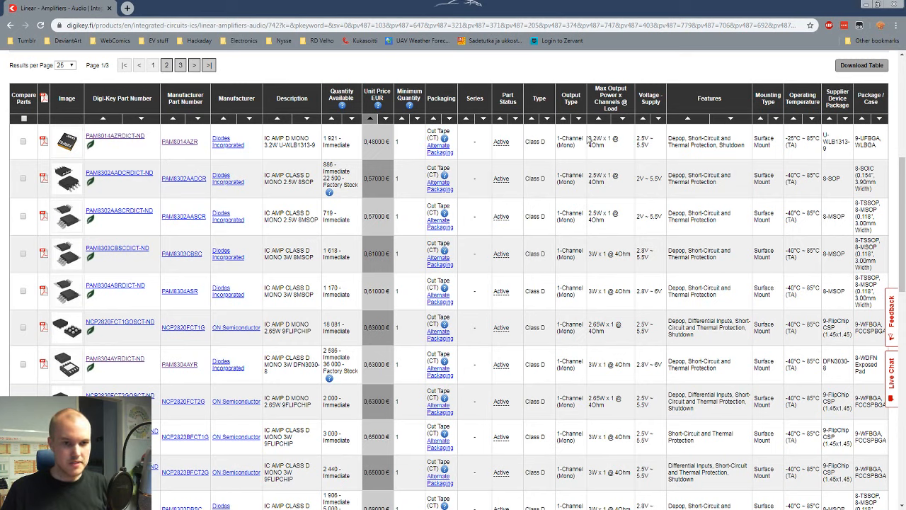
pyautogui.moveTo(588, 138); pyautogui.dragTo(603, 139)
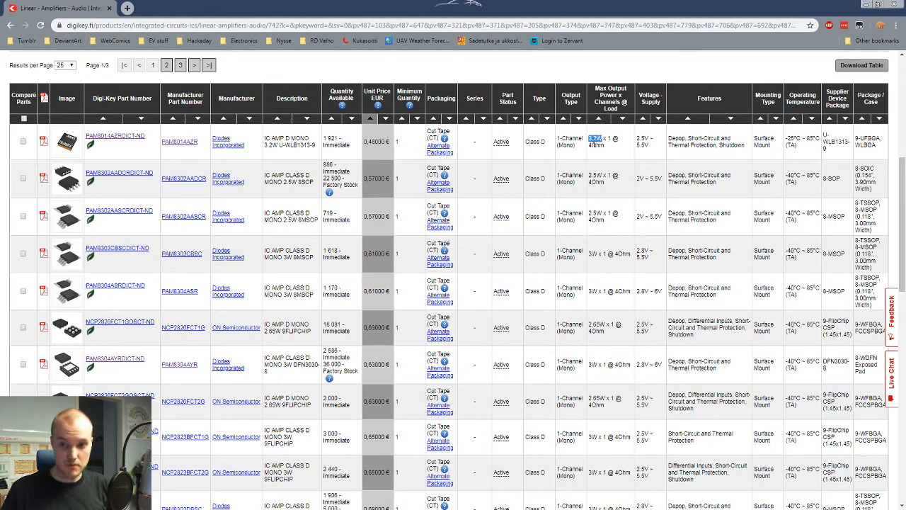
pyautogui.click(595, 144)
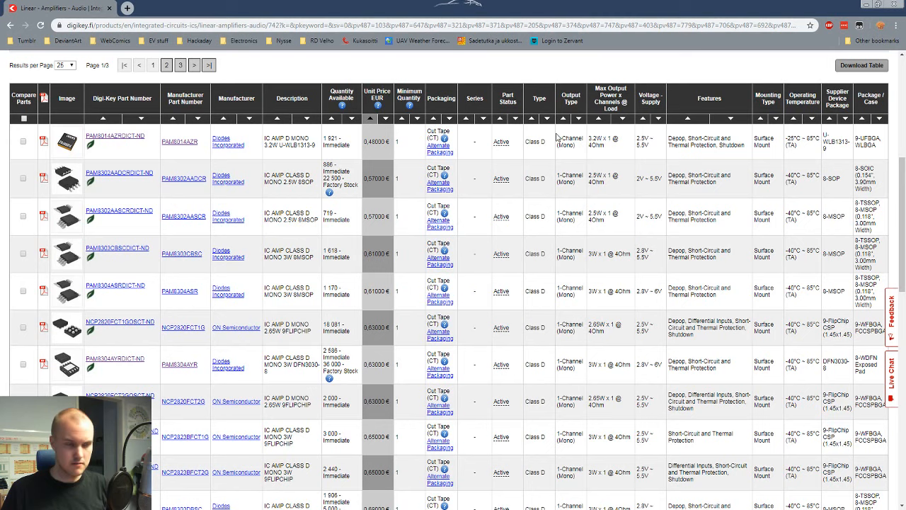
pyautogui.middleClick(120, 140)
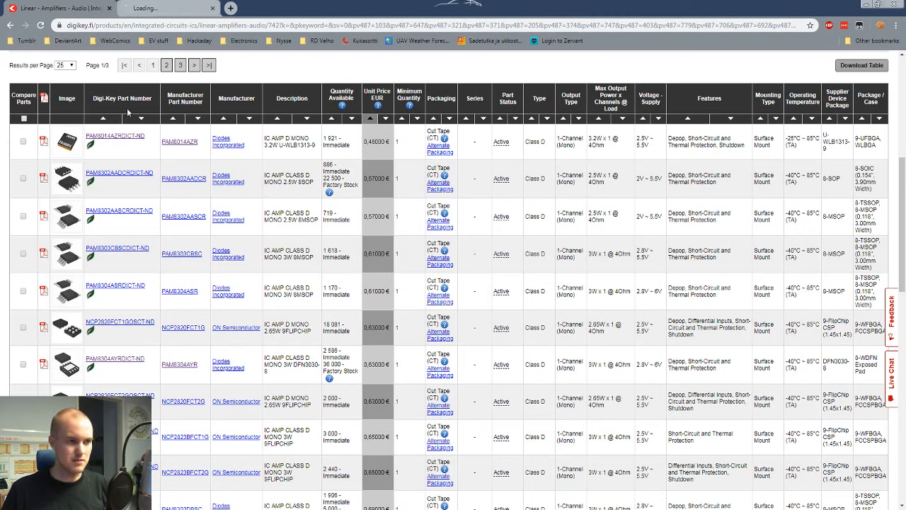
pyautogui.click(167, 10)
# Step: Review the PAM8014AZR's product attributes, and open its PAM8014 datasheet enlarged to read the pin assignments
pyautogui.scroll(-2, 144, 194)
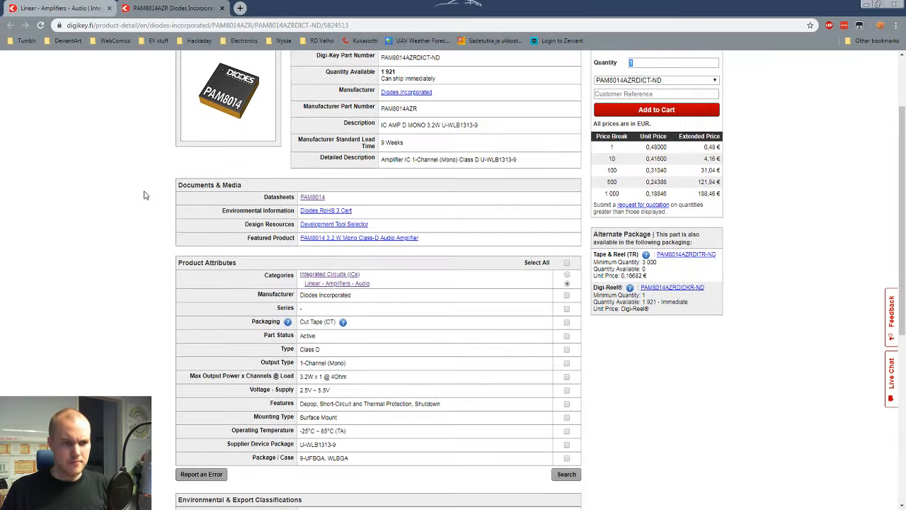
pyautogui.scroll(1, 144, 194)
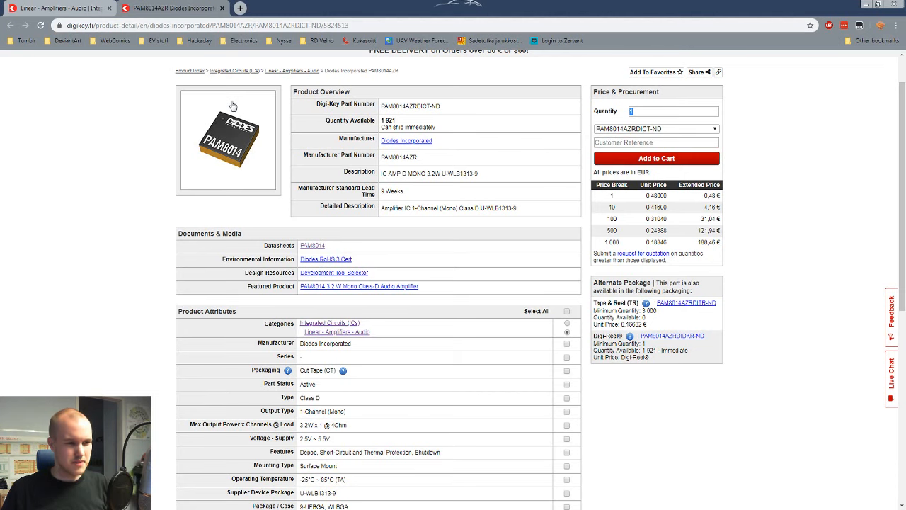
pyautogui.scroll(-2, 113, 162)
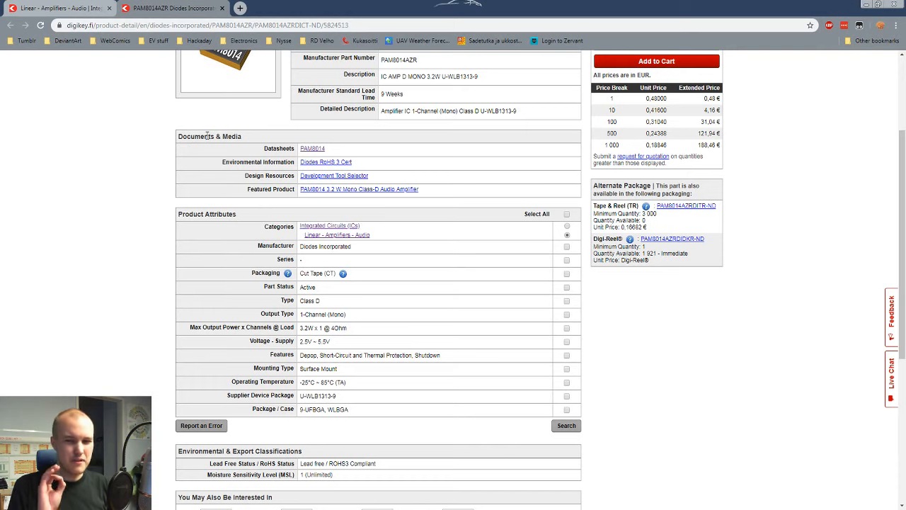
pyautogui.scroll(2, 206, 135)
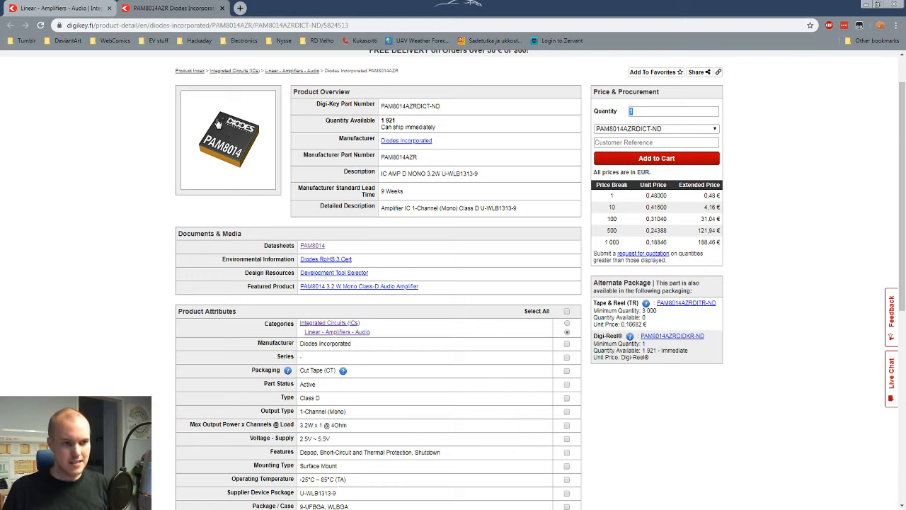
pyautogui.middleClick(318, 251)
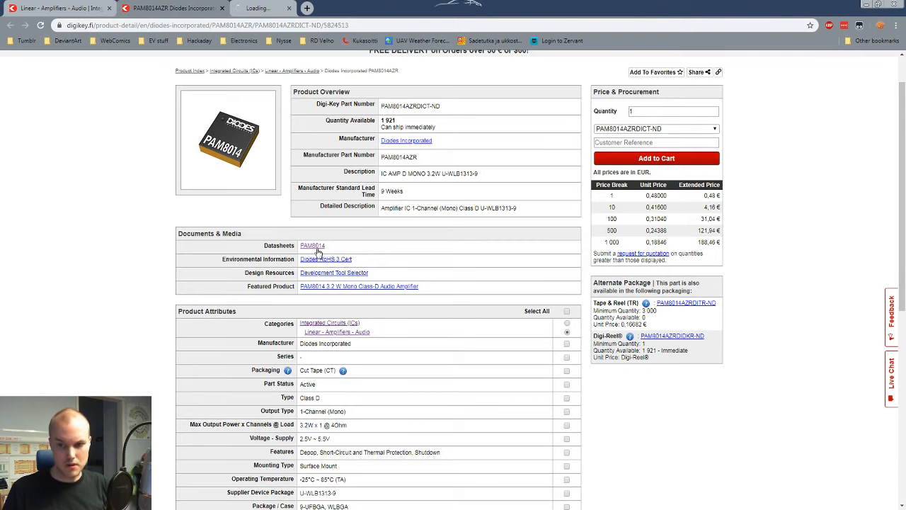
pyautogui.click(255, 7)
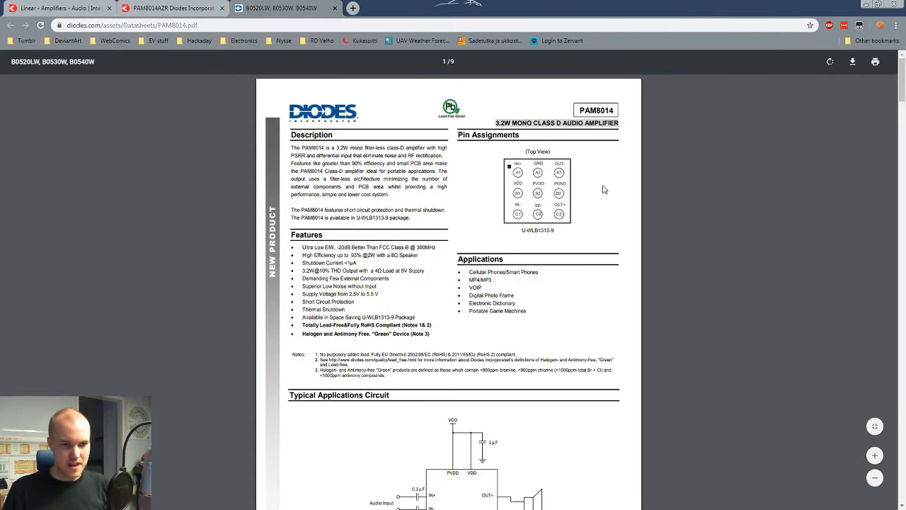
pyautogui.keyDown('ctrl'); pyautogui.scroll(4, 563, 175); pyautogui.keyUp('ctrl')
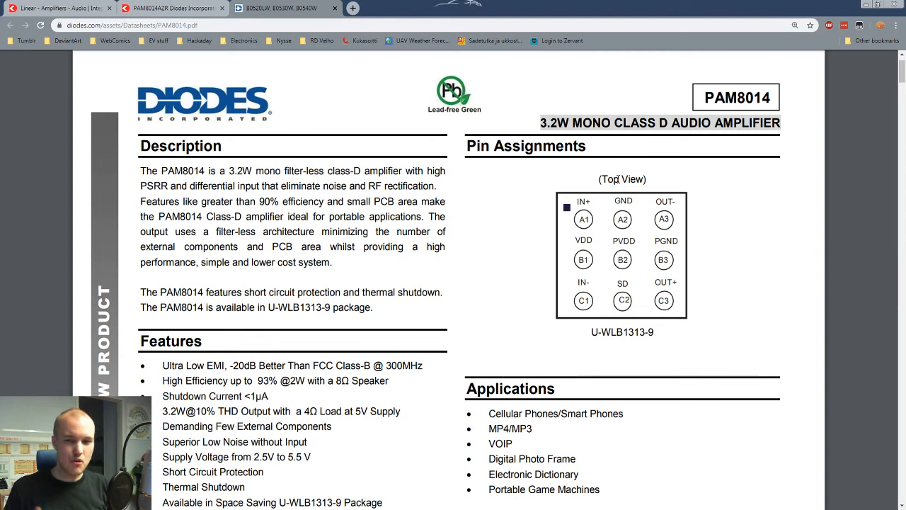
# Step: Return to the PAM8014AZR product page and check its Package / Case attribute
pyautogui.click(174, 8)
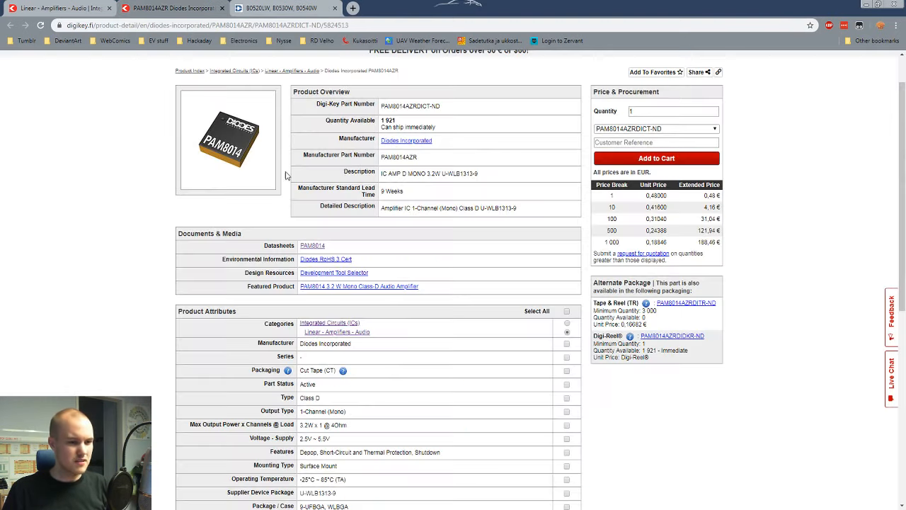
pyautogui.scroll(-3, 288, 203)
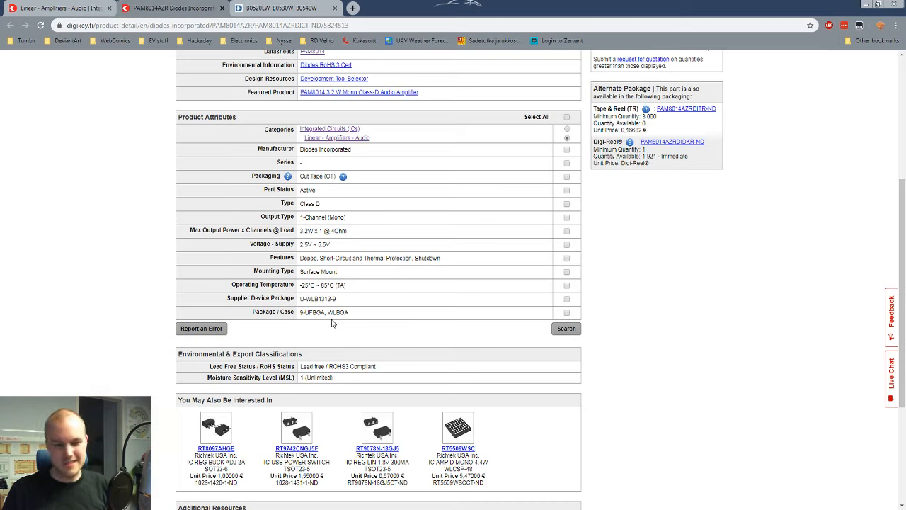
pyautogui.moveTo(326, 312); pyautogui.dragTo(314, 312)
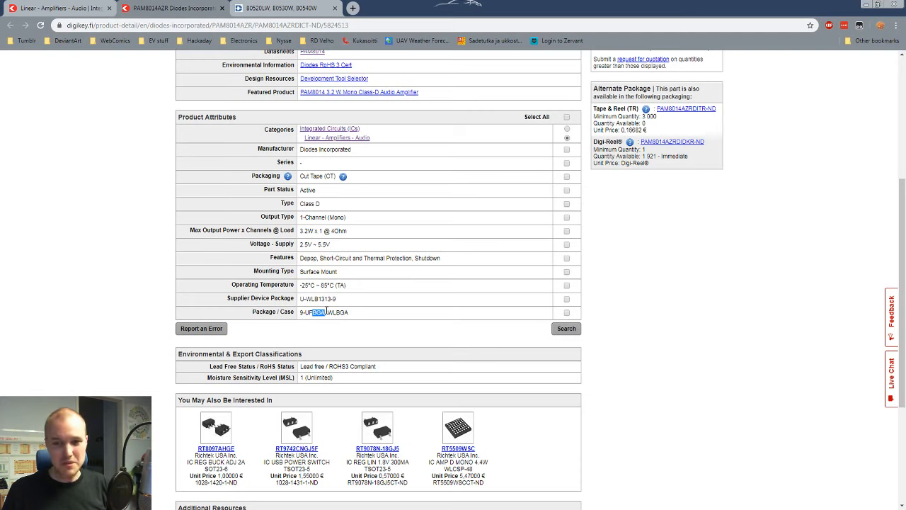
# Step: Close the product page and datasheet, and show the hidden Package / Case filter for the amplifier results
pyautogui.click(227, 8)
pyautogui.click(226, 8)
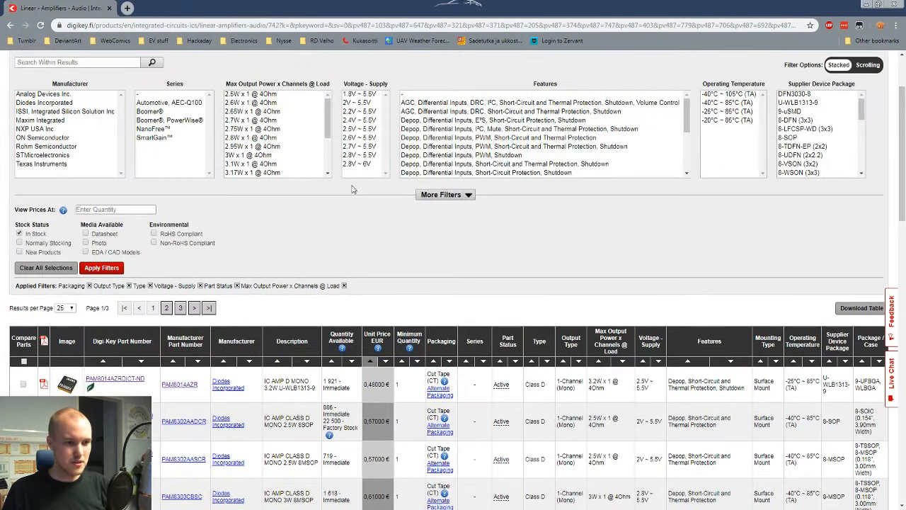
pyautogui.scroll(2, 352, 189)
pyautogui.click(446, 290)
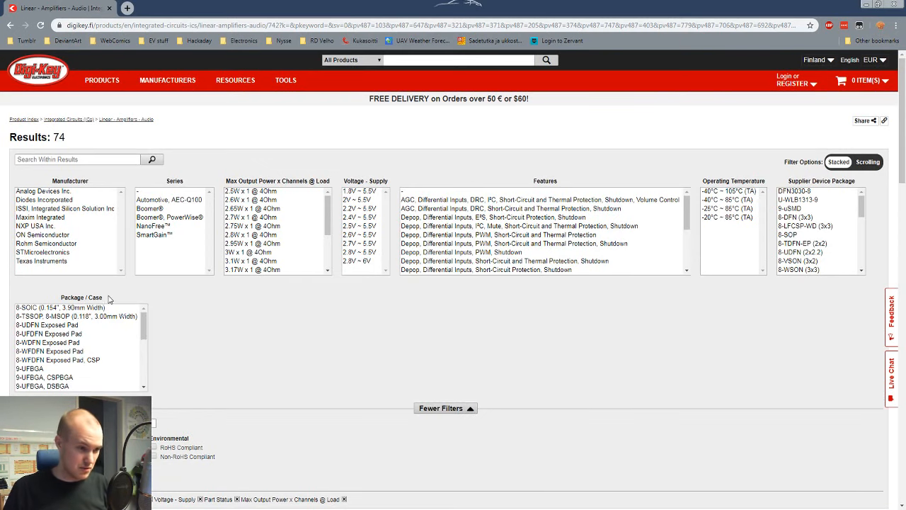
# Step: Select all 8-pin options from 8-SOIC through 8-WFDFN Exposed Pad, CSP in the Package / Case filter
pyautogui.moveTo(61, 298); pyautogui.dragTo(113, 298)
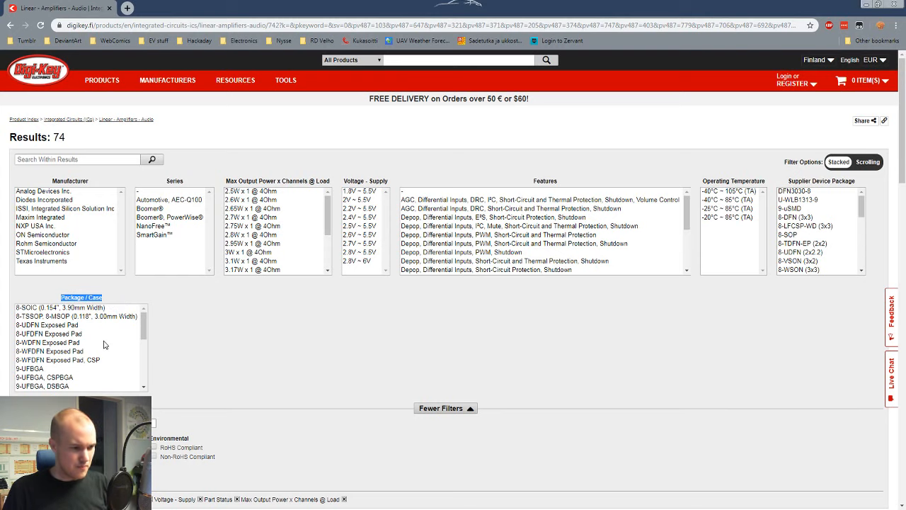
pyautogui.scroll(-6, 103, 345)
pyautogui.scroll(6, 103, 345)
pyautogui.moveTo(64, 309); pyautogui.dragTo(71, 364)
pyautogui.scroll(-2, 67, 361)
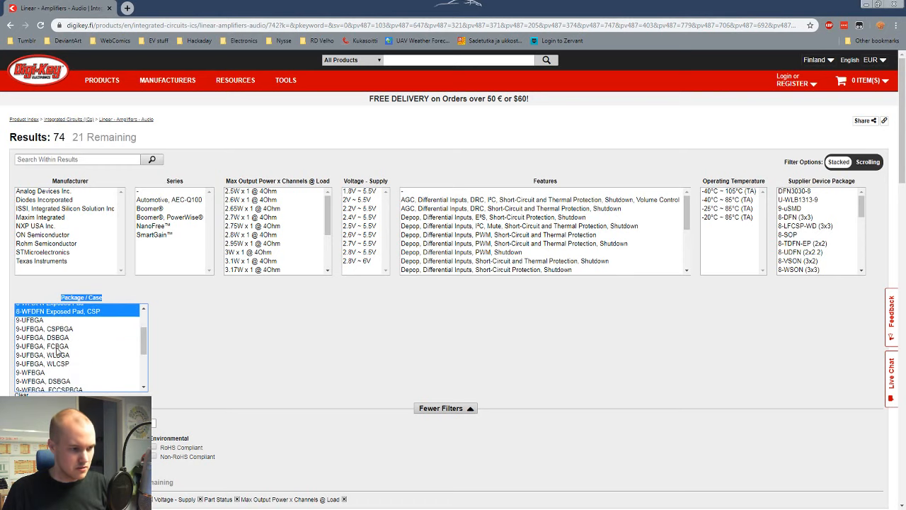
# Step: Add 10-WFDFN, 16-WFQFN, 20-VFQFN and 24-VFQFN Exposed Pad to the Package / Case selection, leaving out the BGA packages
pyautogui.scroll(-2, 57, 347)
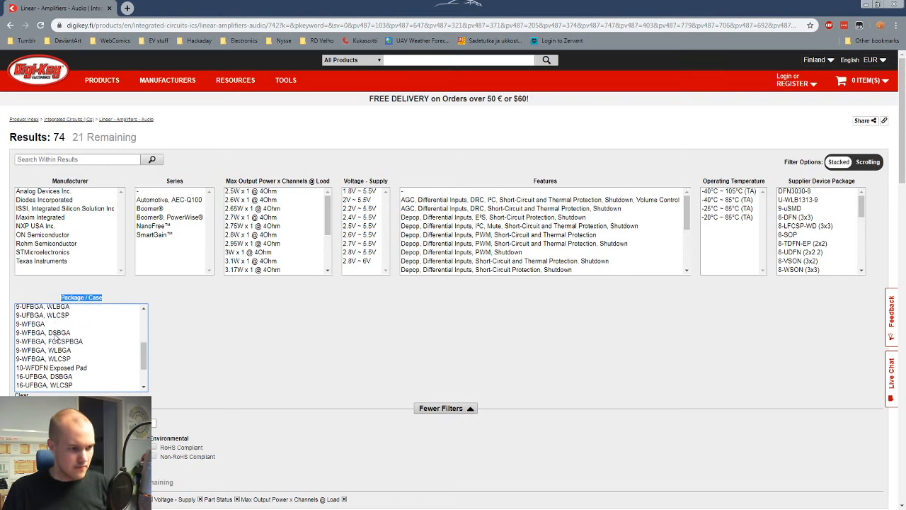
pyautogui.keyDown('ctrl'); pyautogui.click(54, 367); pyautogui.keyUp('ctrl')
pyautogui.scroll(-2, 70, 361)
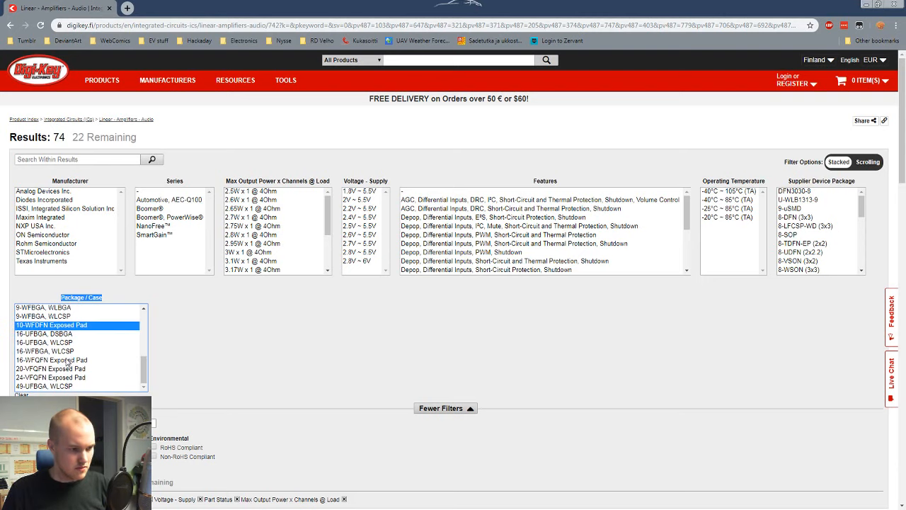
pyautogui.keyDown('ctrl'); pyautogui.click(67, 360); pyautogui.keyUp('ctrl')
pyautogui.keyDown('ctrl'); pyautogui.click(66, 369); pyautogui.keyUp('ctrl')
pyautogui.keyDown('ctrl'); pyautogui.click(65, 377); pyautogui.keyUp('ctrl')
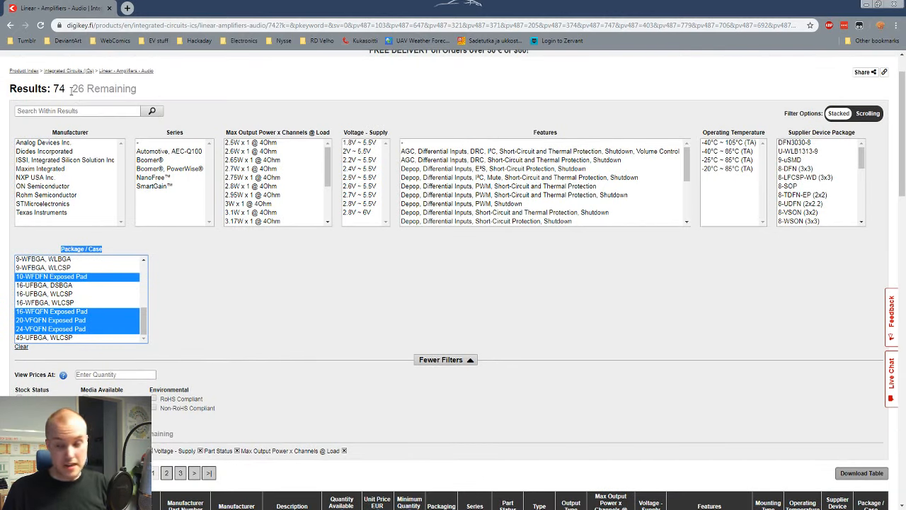
# Step: Check the selected package types, and apply the Package / Case filter to the amplifier results
pyautogui.scroll(-2, 320, 333)
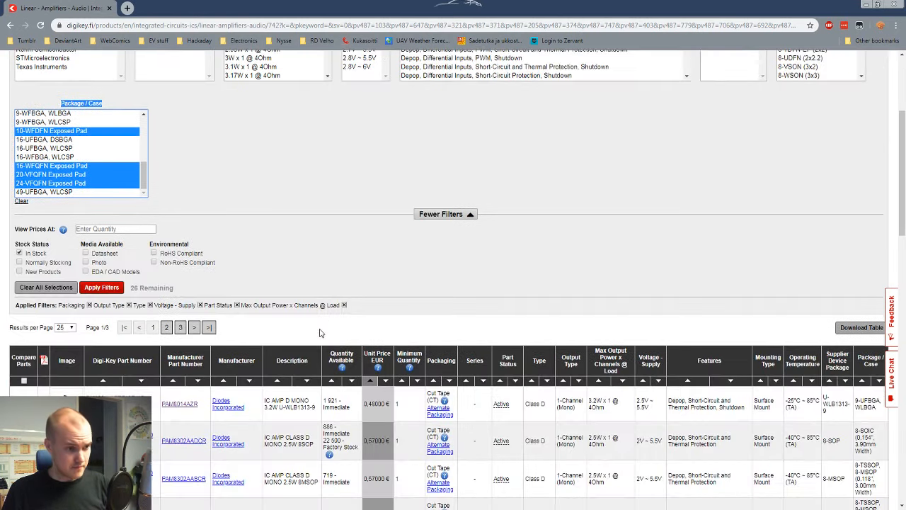
pyautogui.scroll(-3, 320, 333)
pyautogui.scroll(3, 203, 256)
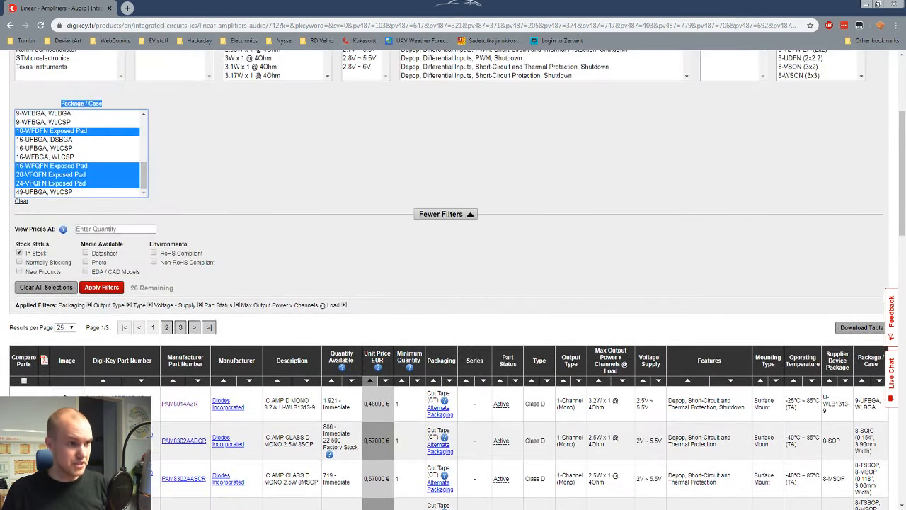
pyautogui.scroll(2, 211, 324)
pyautogui.scroll(2, 85, 287)
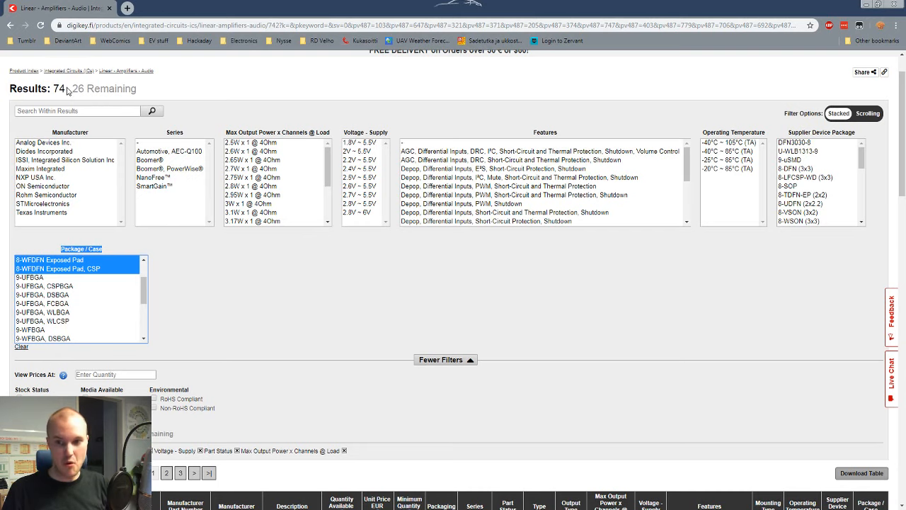
pyautogui.click(89, 434)
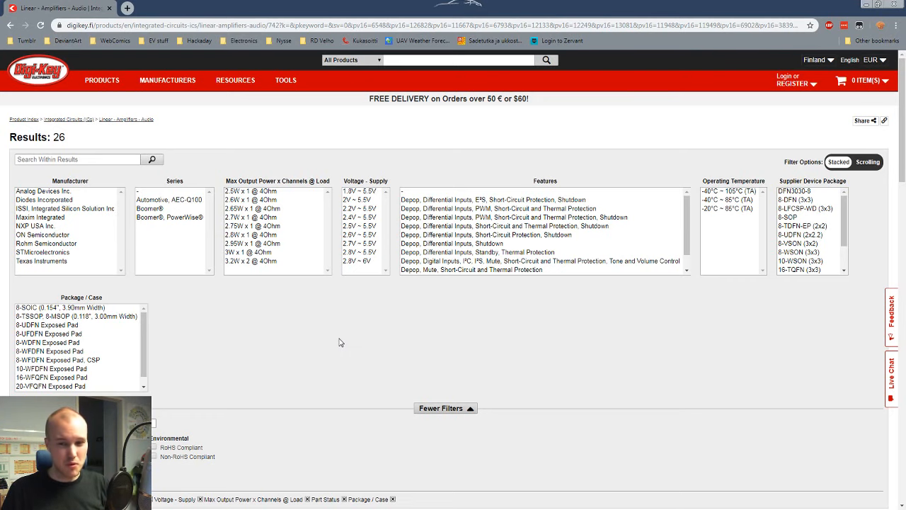
# Step: Compare the filtered amplifiers' prices and packages, and open the PAM8302AADCR product page in a separate tab
pyautogui.scroll(-5, 340, 343)
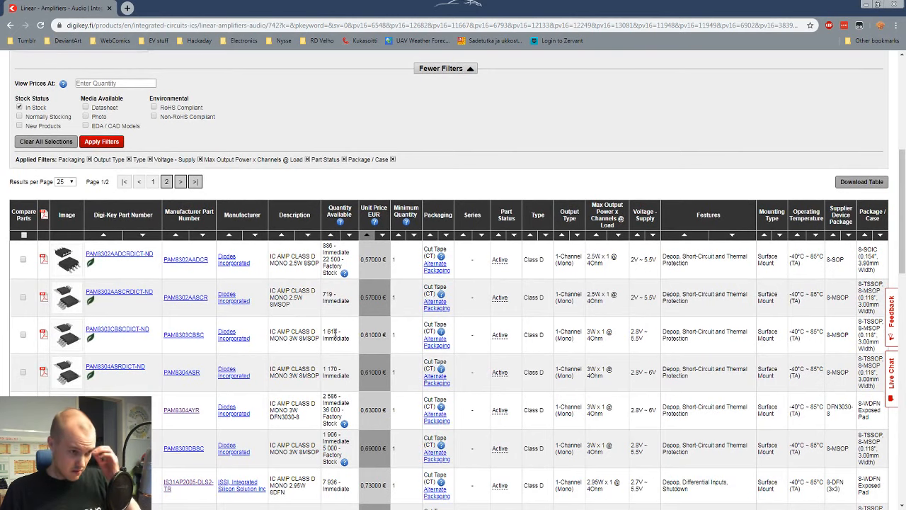
pyautogui.scroll(-2, 92, 289)
pyautogui.scroll(1, 92, 289)
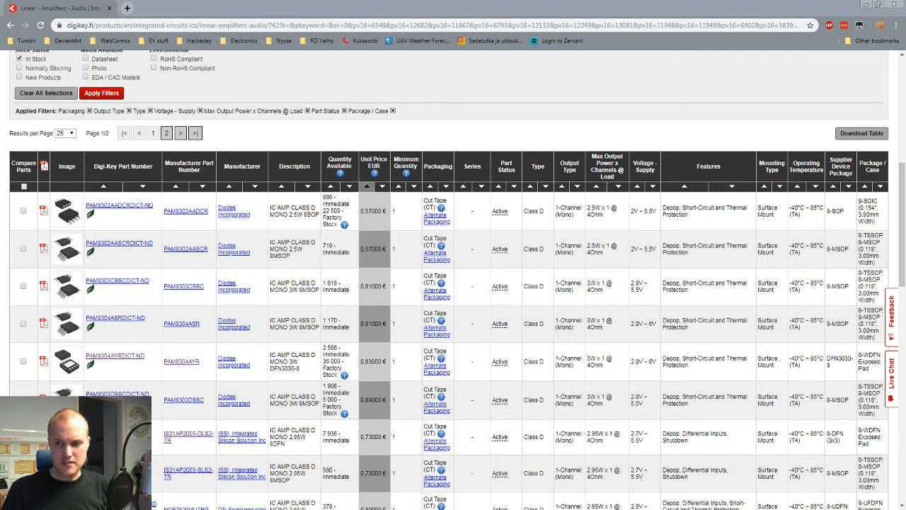
pyautogui.click(541, 348)
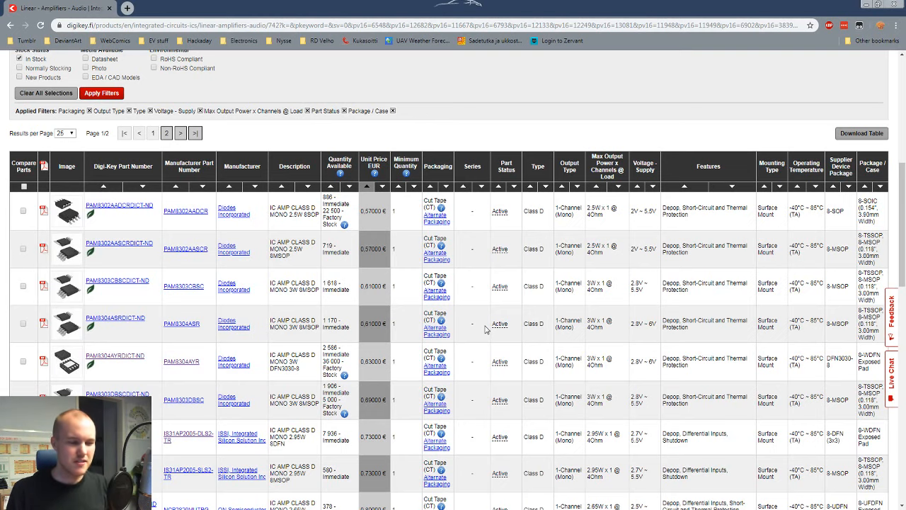
pyautogui.moveTo(73, 364)
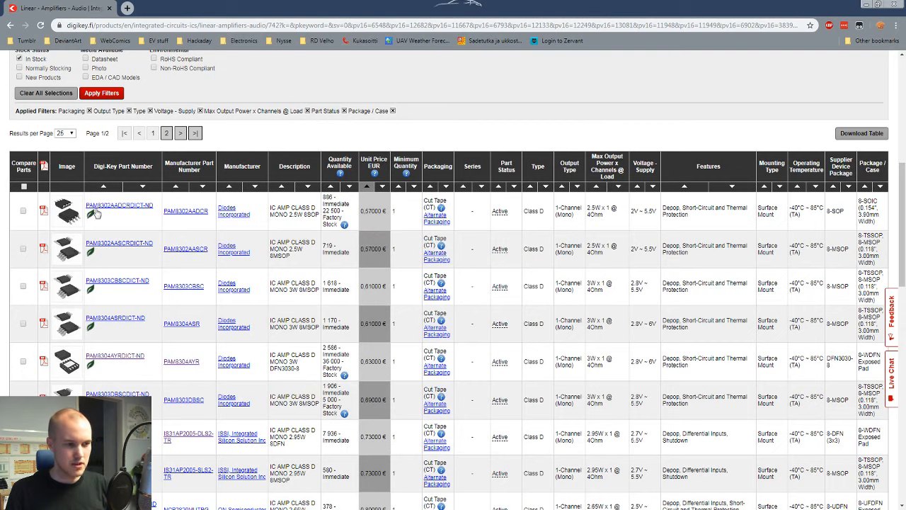
pyautogui.middleClick(113, 205)
pyautogui.click(179, 7)
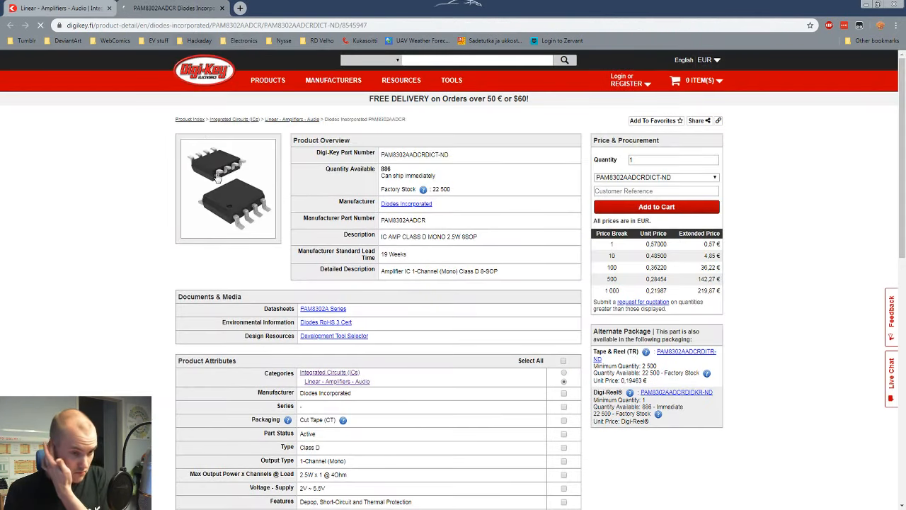
# Step: Review the PAM8302AADCR's product attributes, and open its PAM8302A datasheet to read the pin assignments and typical applications circuit
pyautogui.scroll(-3, 164, 283)
pyautogui.scroll(2, 164, 284)
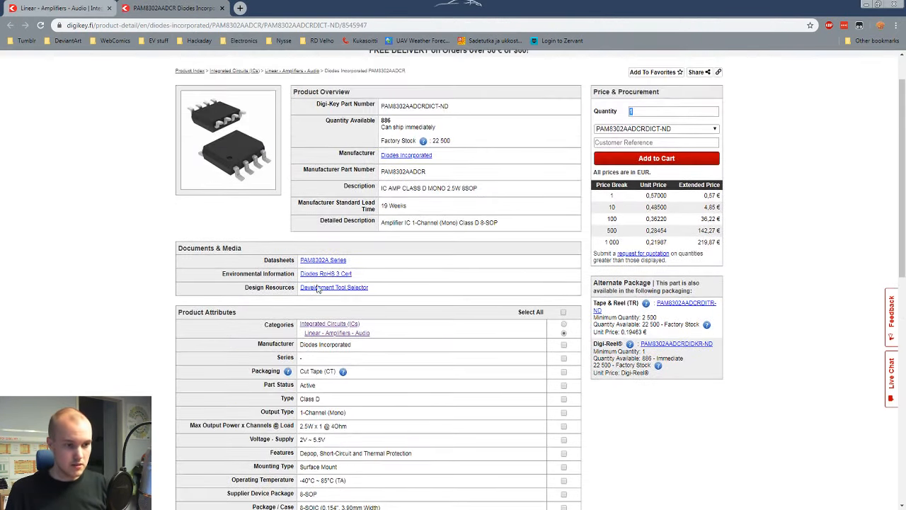
pyautogui.click(335, 261)
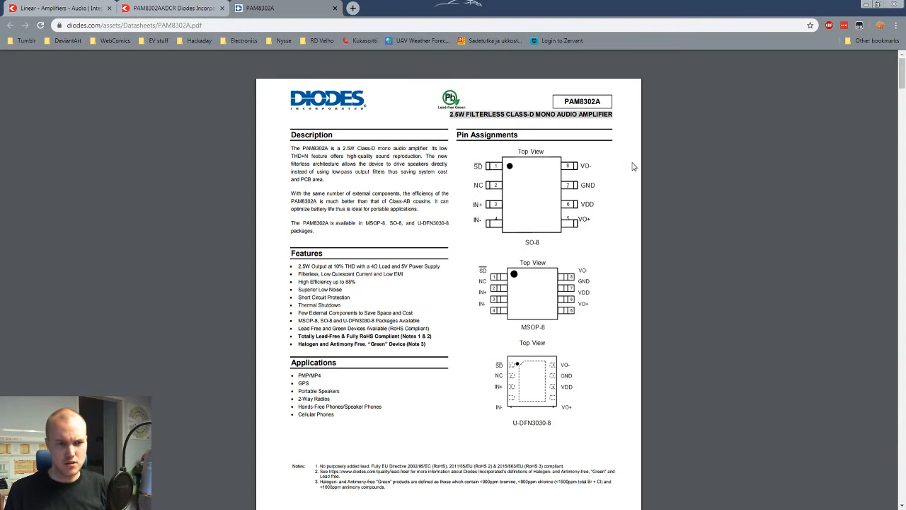
pyautogui.scroll(-1, 632, 166)
pyautogui.scroll(1, 632, 166)
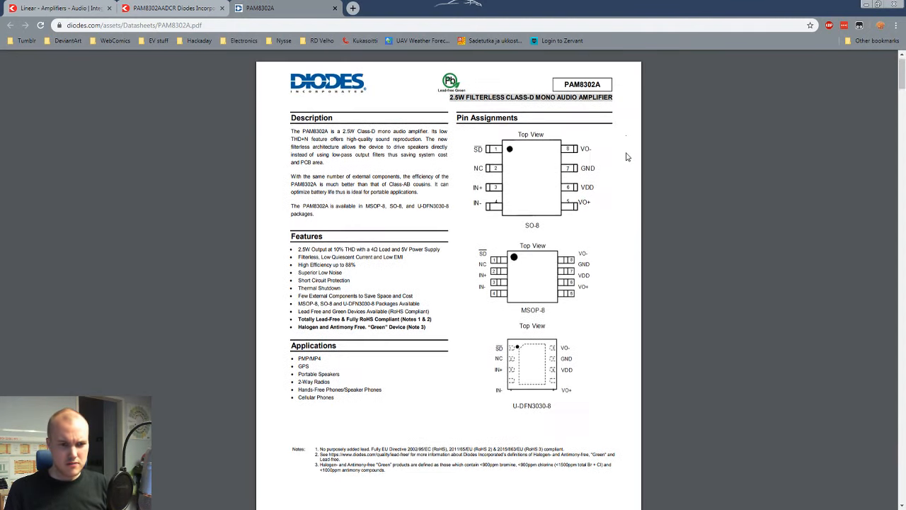
pyautogui.scroll(-6, 481, 197)
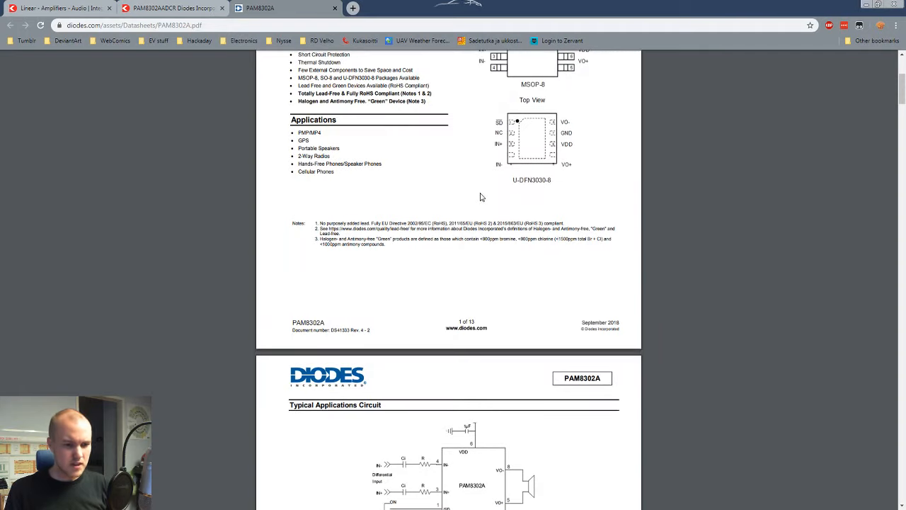
pyautogui.scroll(-1, 407, 241)
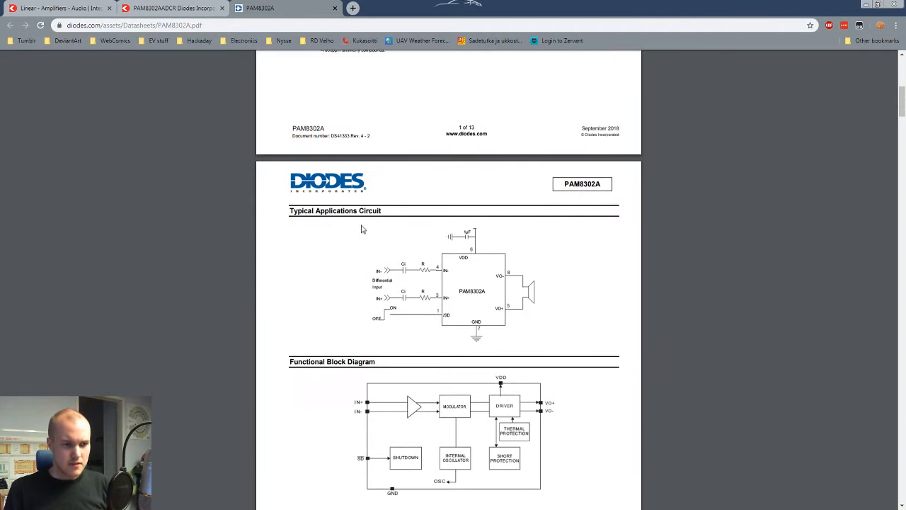
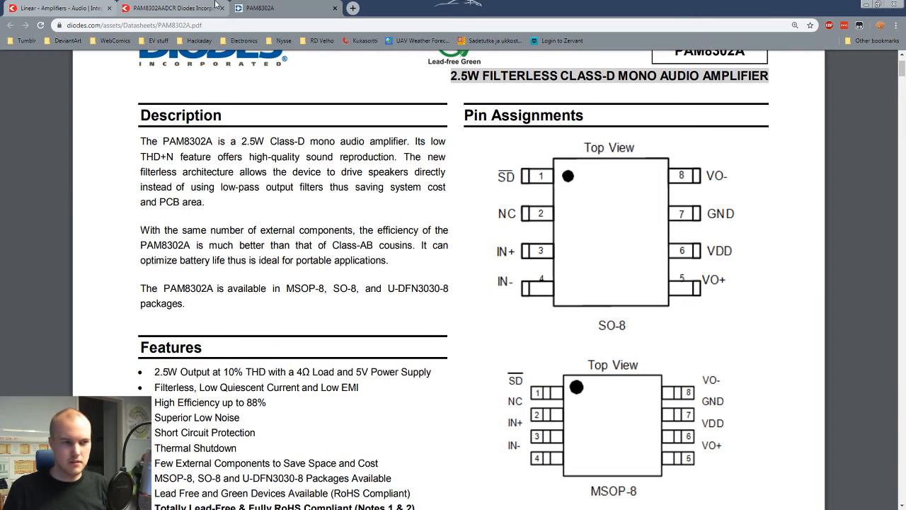
# Step: Return to the filtered amplifier results and compare the PAM8302A, PAM8303 and PAM8304 parts' prices, stock and maximum output power
pyautogui.scroll(1, 482, 234)
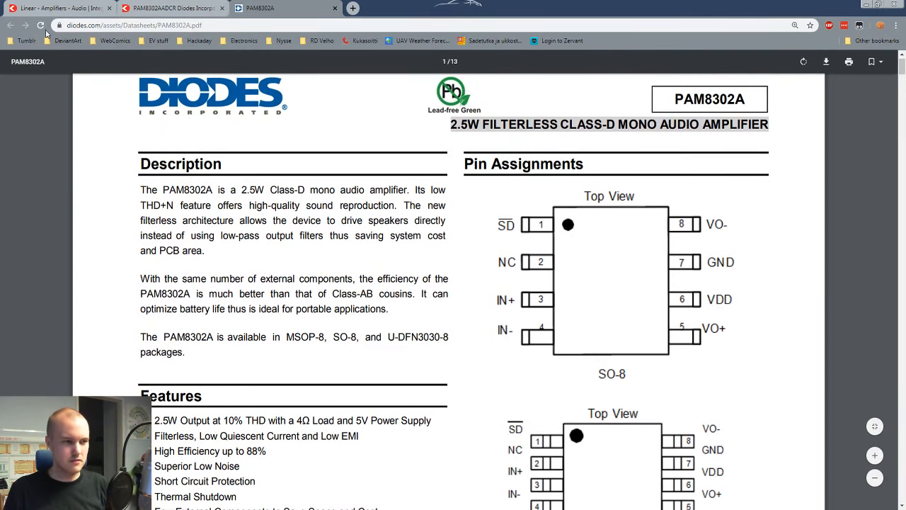
pyautogui.click(49, 9)
pyautogui.scroll(-2, 352, 205)
pyautogui.scroll(1, 351, 205)
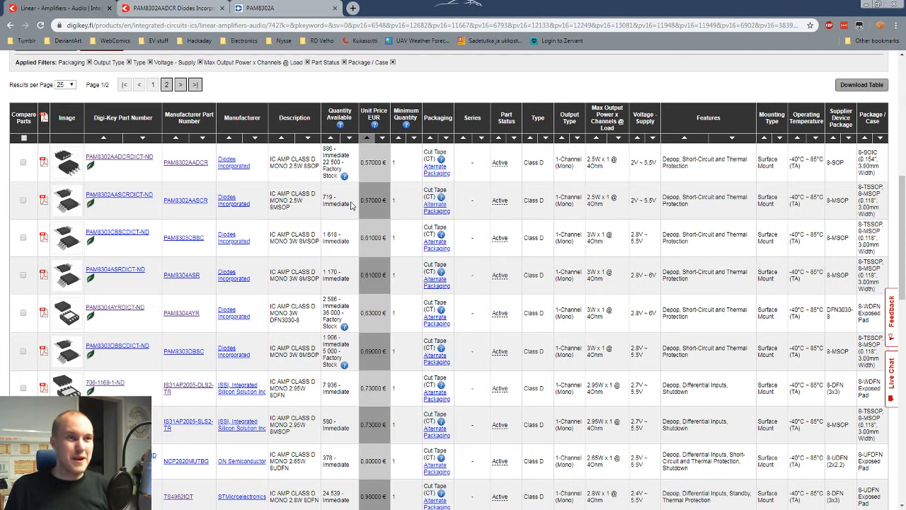
pyautogui.moveTo(67, 317)
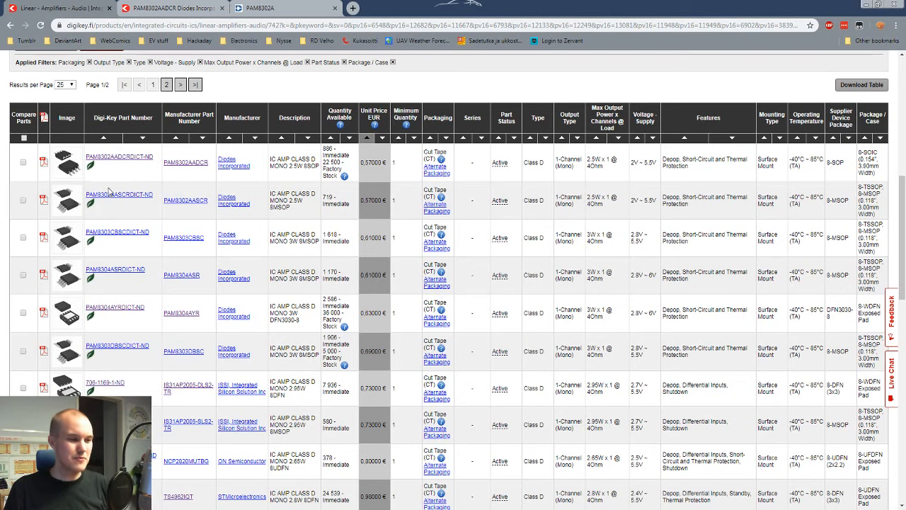
pyautogui.moveTo(71, 217)
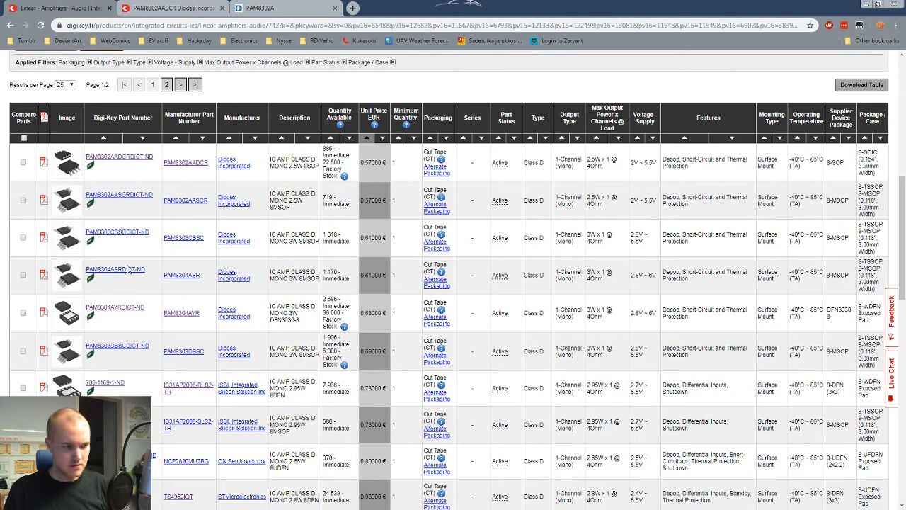
pyautogui.moveTo(617, 275); pyautogui.dragTo(590, 272)
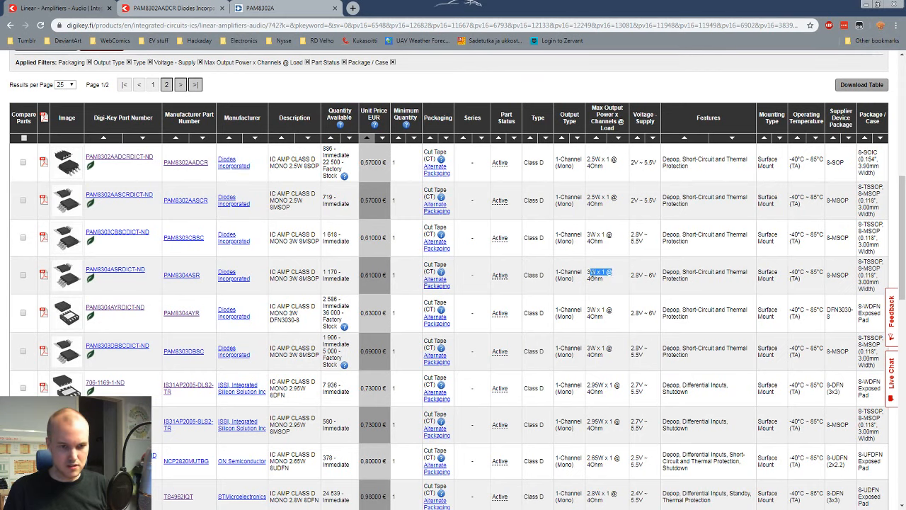
pyautogui.click(605, 281)
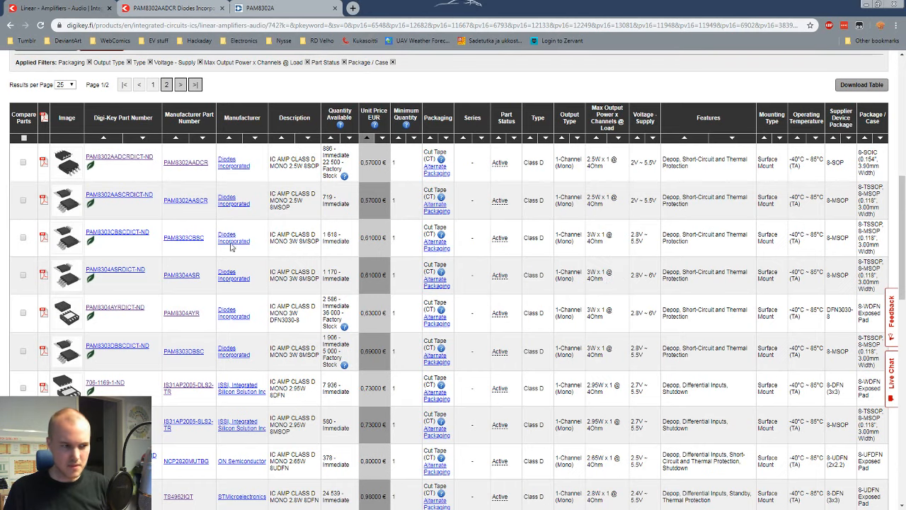
# Step: Open the PAM8303CBSC and PAM8304ASR product pages in separate tabs, and open the PAM8303C Series datasheet
pyautogui.middleClick(126, 234)
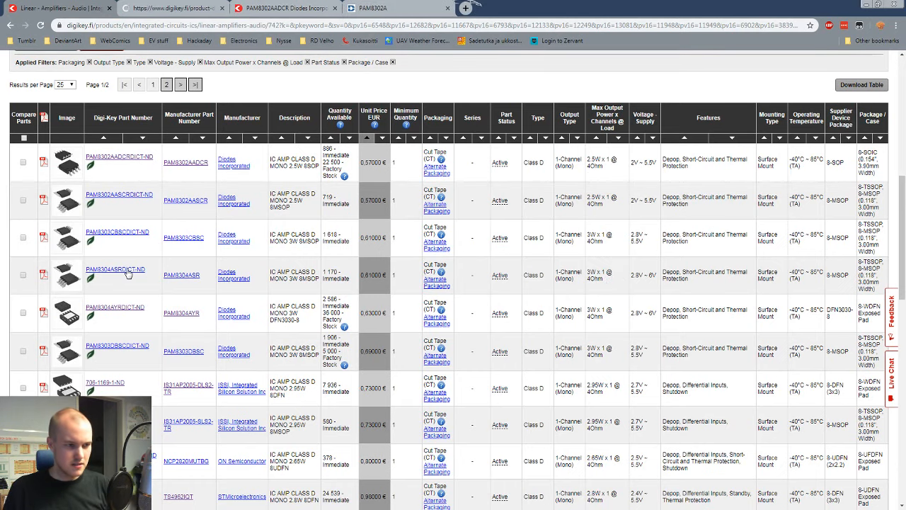
pyautogui.middleClick(129, 271)
pyautogui.click(151, 6)
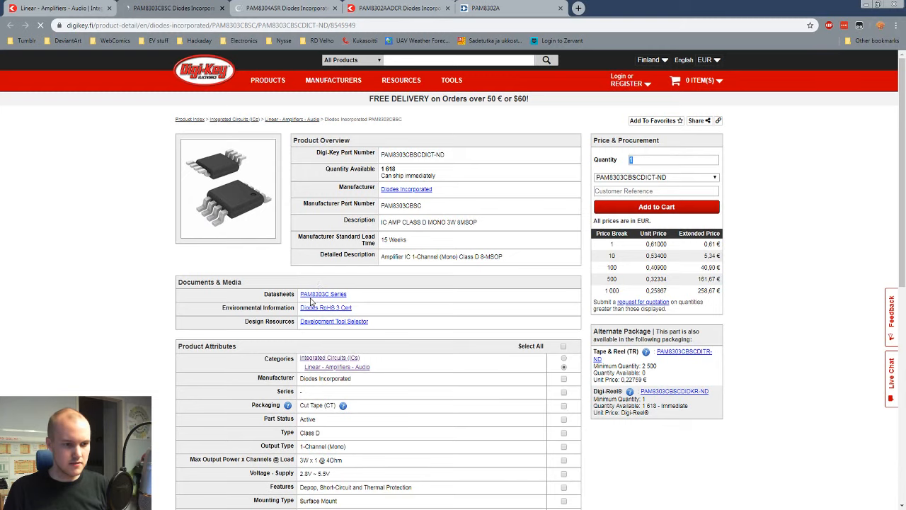
pyautogui.click(312, 298)
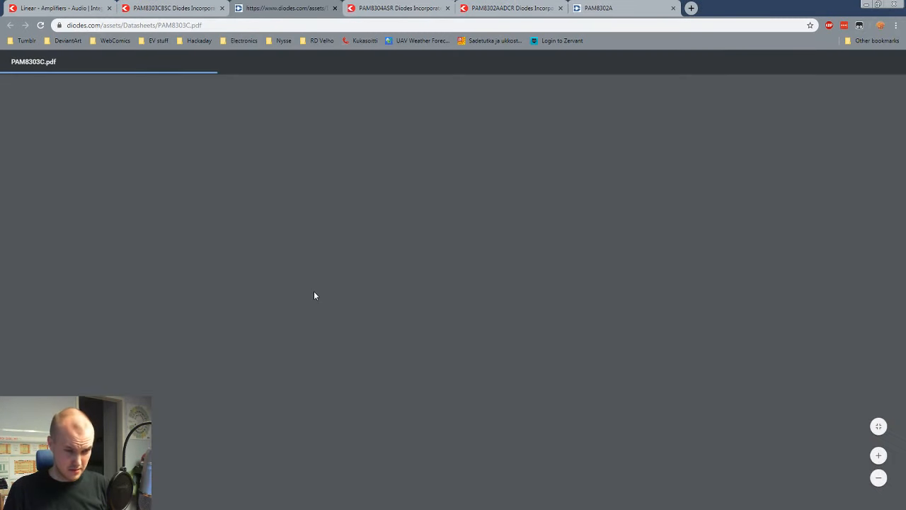
# Step: Examine the PAM8303C datasheet's description, features and pin assignments, checking the PAM8303CBSC's package on its product page
pyautogui.keyDown('ctrl'); pyautogui.scroll(3, 453, 217); pyautogui.keyUp('ctrl')
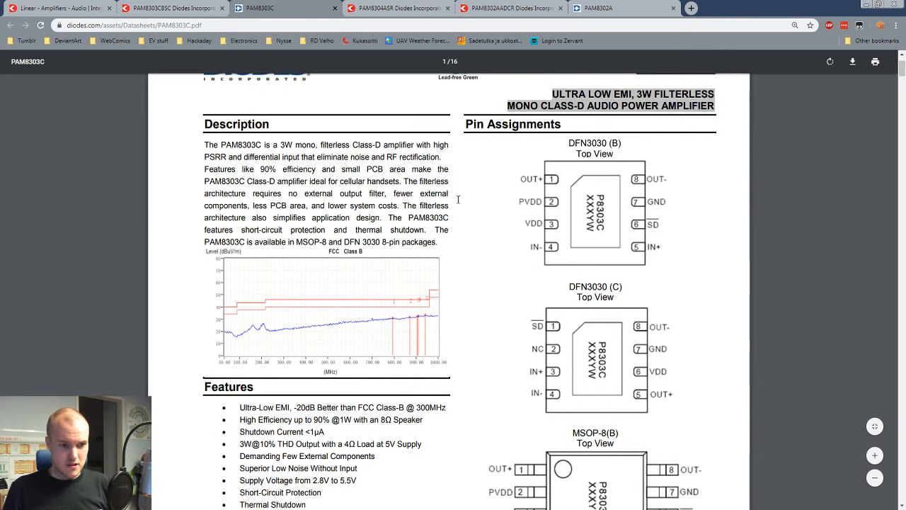
pyautogui.scroll(-2, 459, 195)
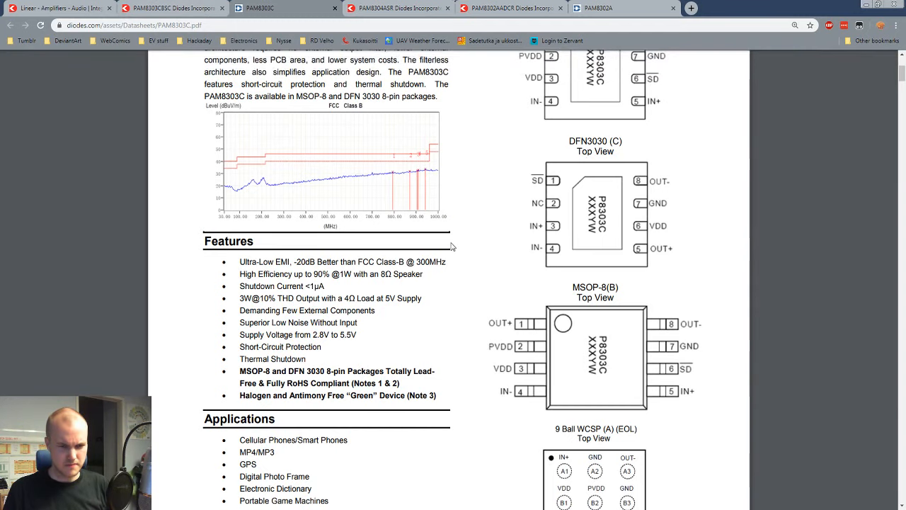
pyautogui.click(182, 6)
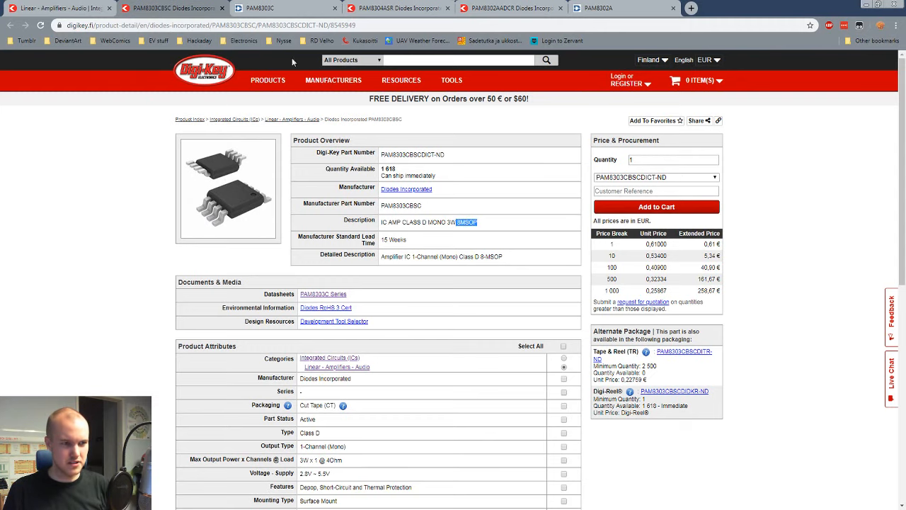
pyautogui.click(261, 5)
pyautogui.scroll(3, 418, 216)
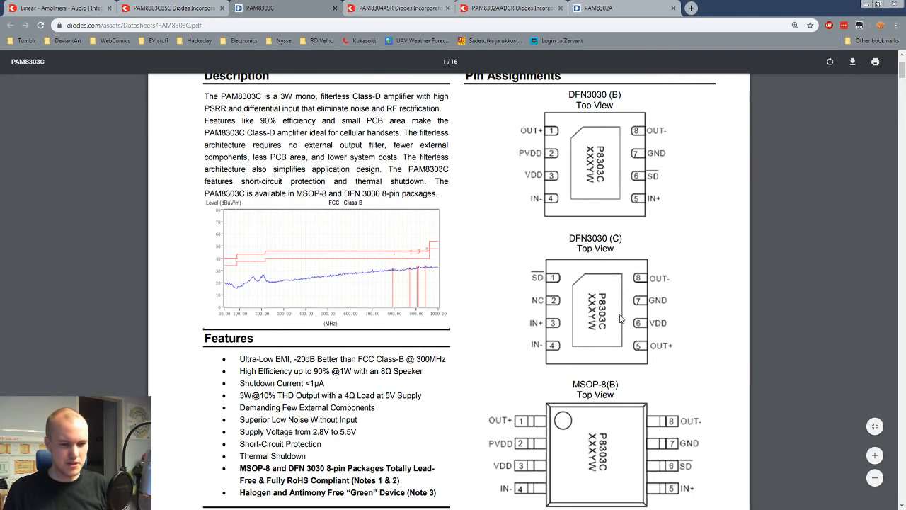
pyautogui.scroll(-3, 595, 211)
pyautogui.scroll(2, 595, 211)
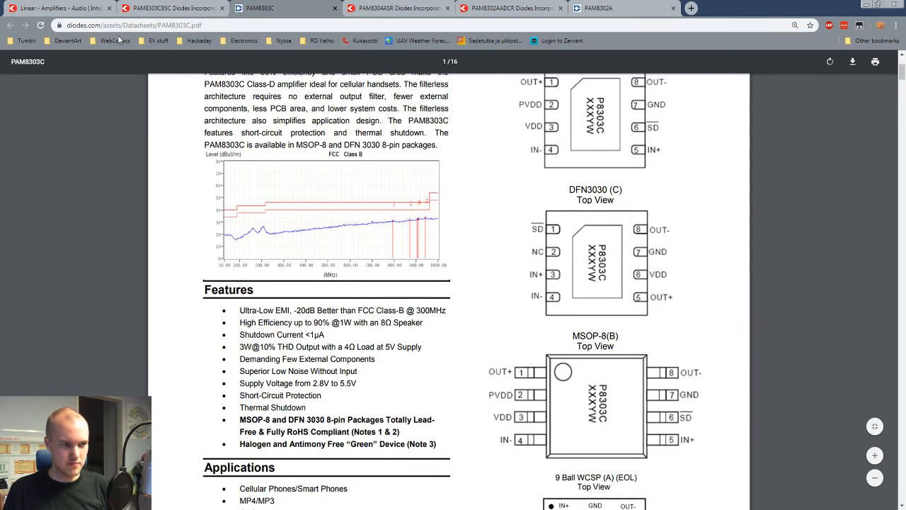
pyautogui.click(170, 7)
pyautogui.click(253, 7)
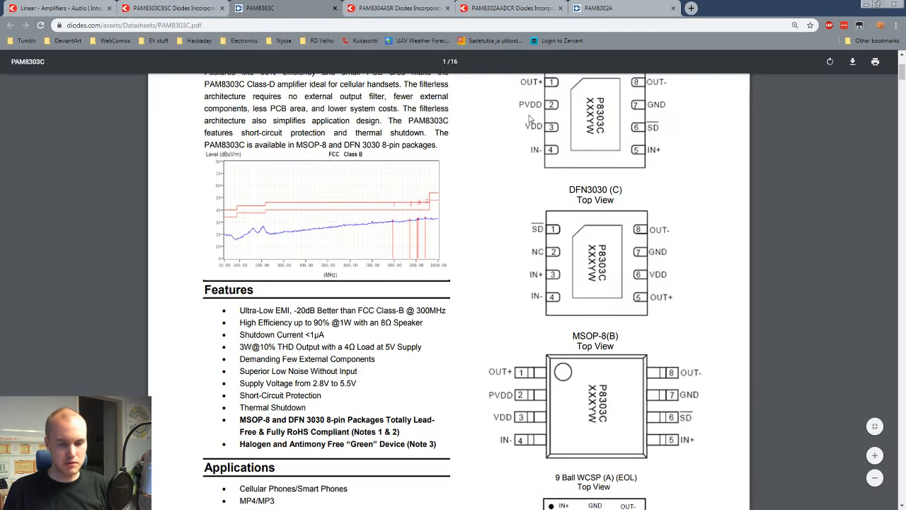
pyautogui.scroll(2, 530, 120)
pyautogui.scroll(-3, 568, 190)
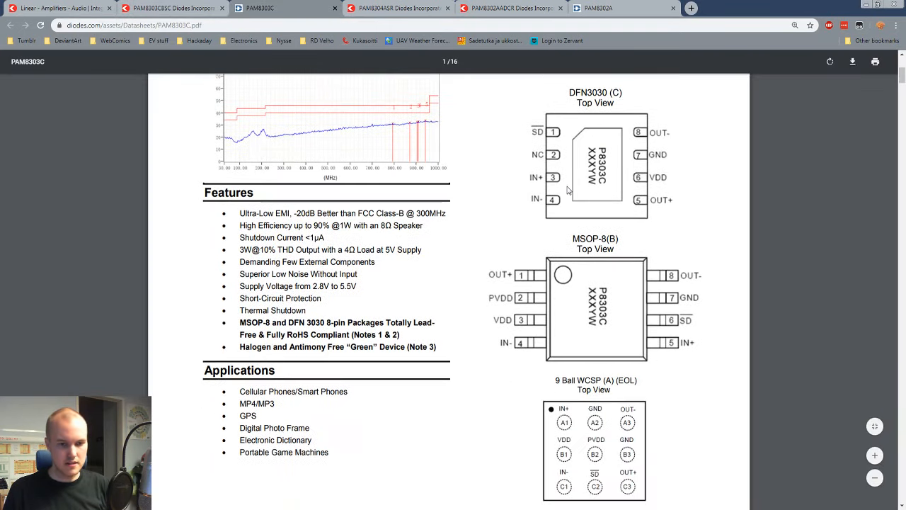
pyautogui.scroll(-2, 568, 190)
pyautogui.scroll(1, 567, 190)
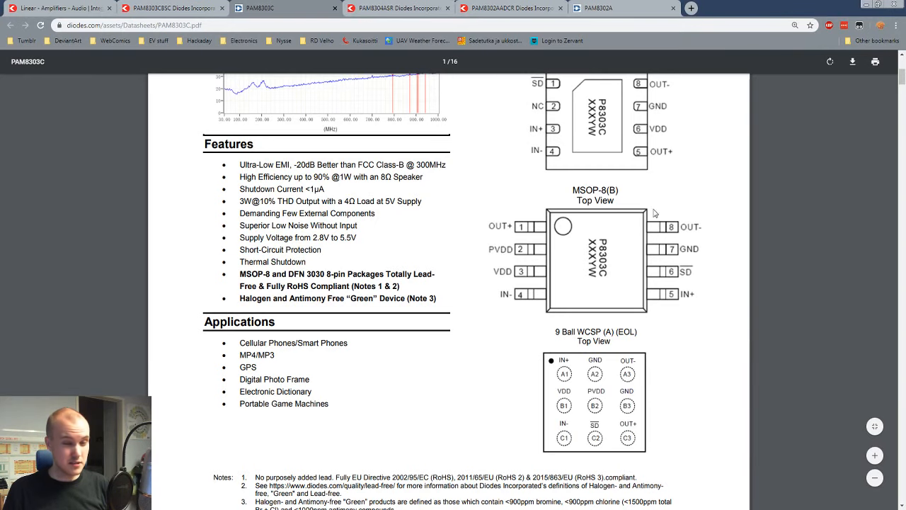
# Step: Read the PAM8303C's typical applications circuit and pin descriptions, and compare them with the MSOP-8 pin assignments
pyautogui.scroll(-5, 560, 286)
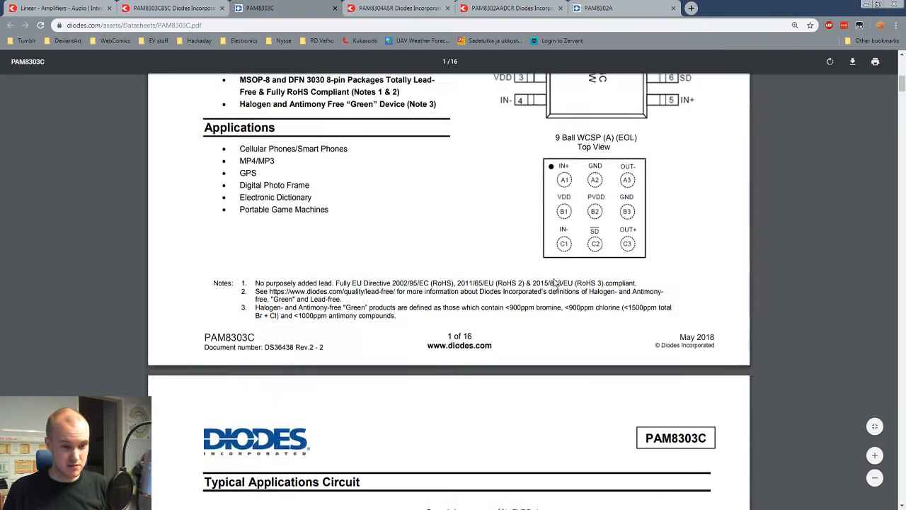
pyautogui.scroll(-5, 556, 276)
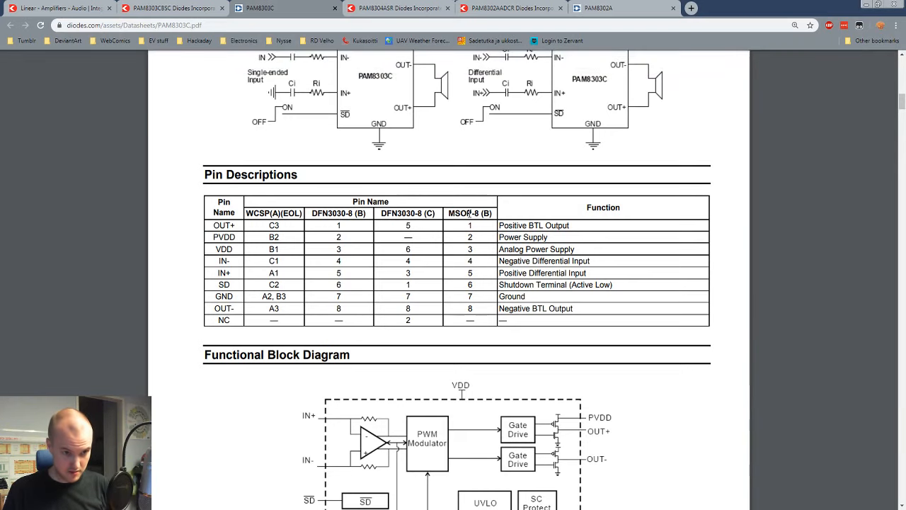
pyautogui.scroll(10, 508, 210)
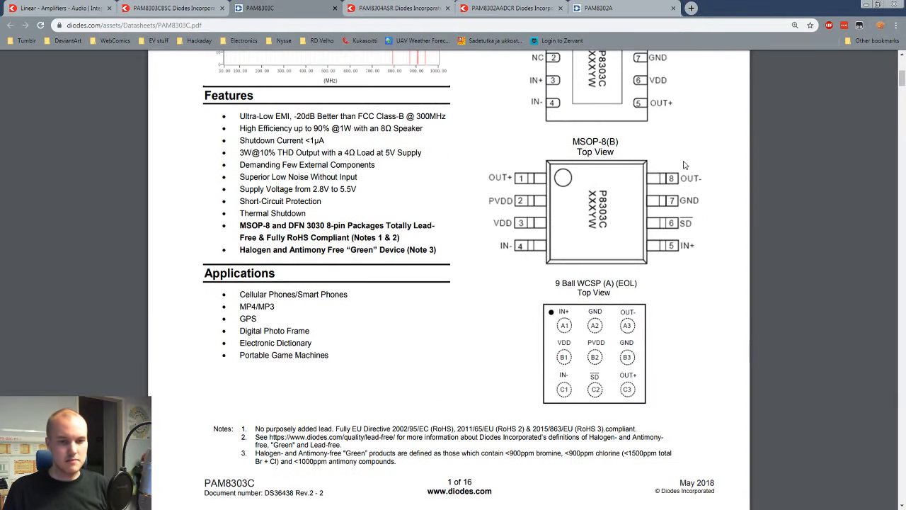
pyautogui.scroll(1, 678, 206)
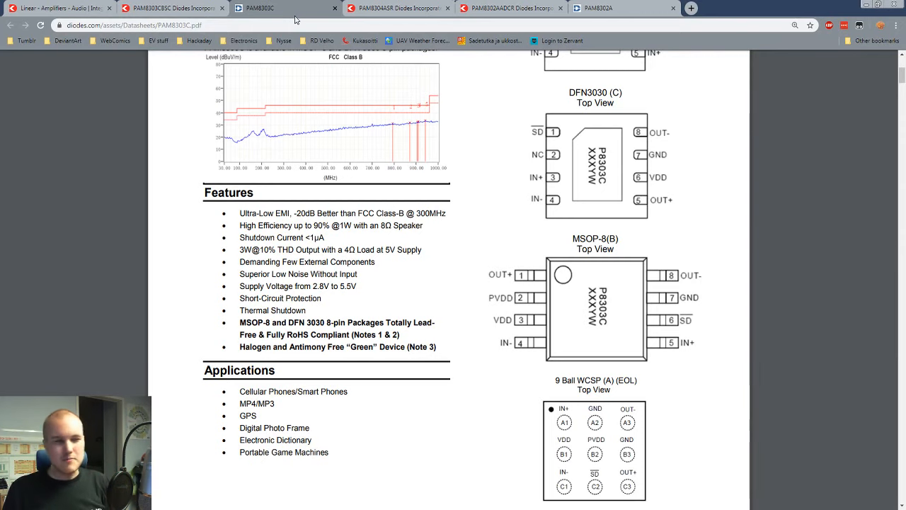
# Step: Close the PAM8303CBSC, PAM8303C datasheet and PAM8304ASR tabs, and go back to the PAM8302A datasheet
pyautogui.click(220, 8)
pyautogui.click(220, 8)
pyautogui.click(221, 8)
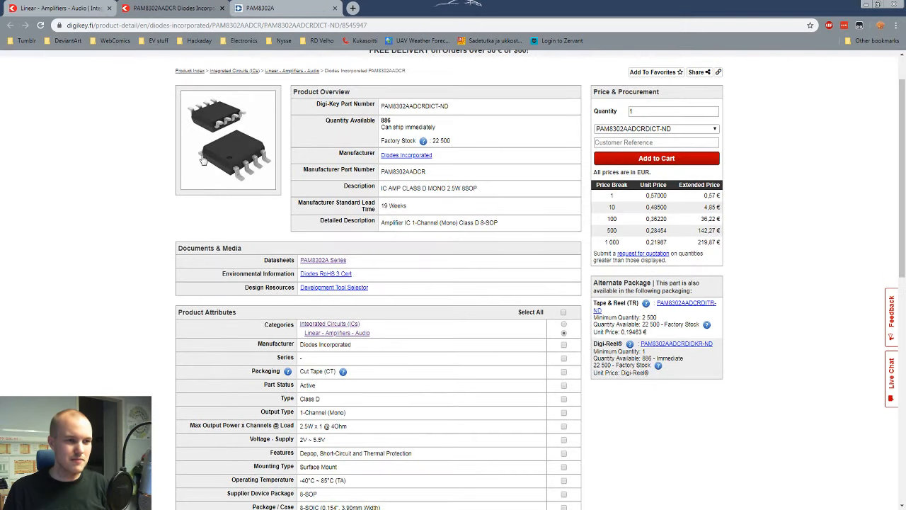
pyautogui.scroll(1, 145, 116)
pyautogui.click(244, 6)
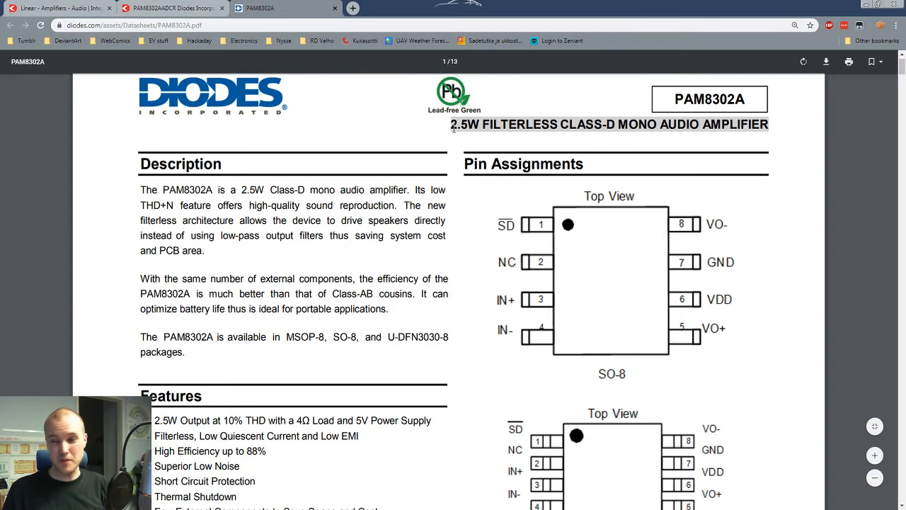
# Step: Review the PAM8302A datasheet's features, including output power and THD, and go back to the PAM8302AADCR product page
pyautogui.scroll(-6, 449, 171)
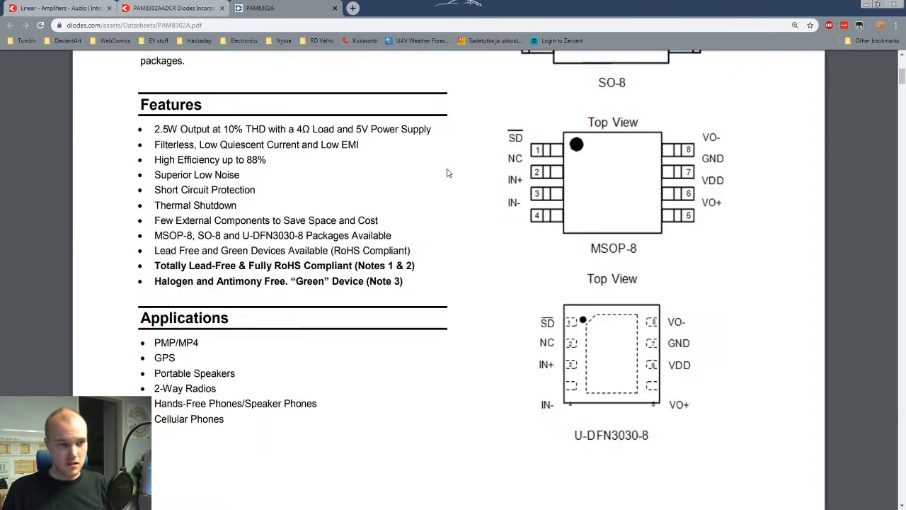
pyautogui.scroll(6, 447, 164)
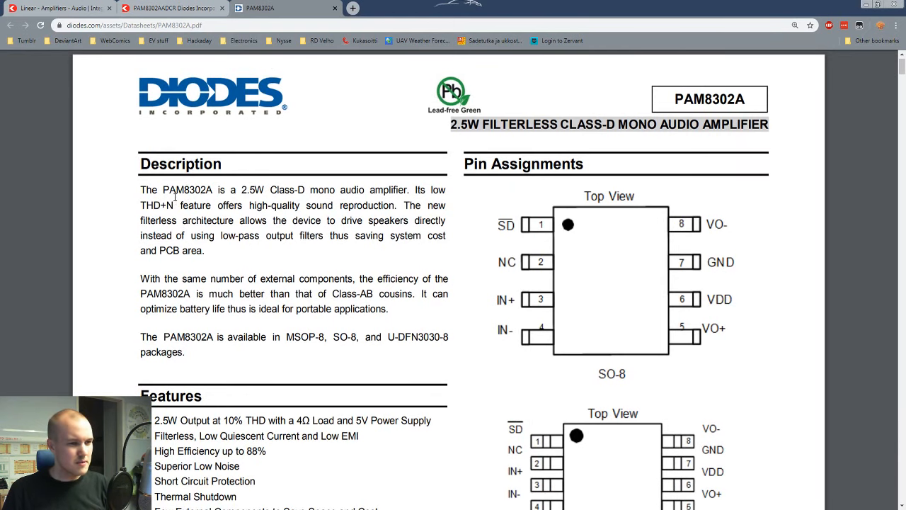
pyautogui.scroll(-2, 247, 238)
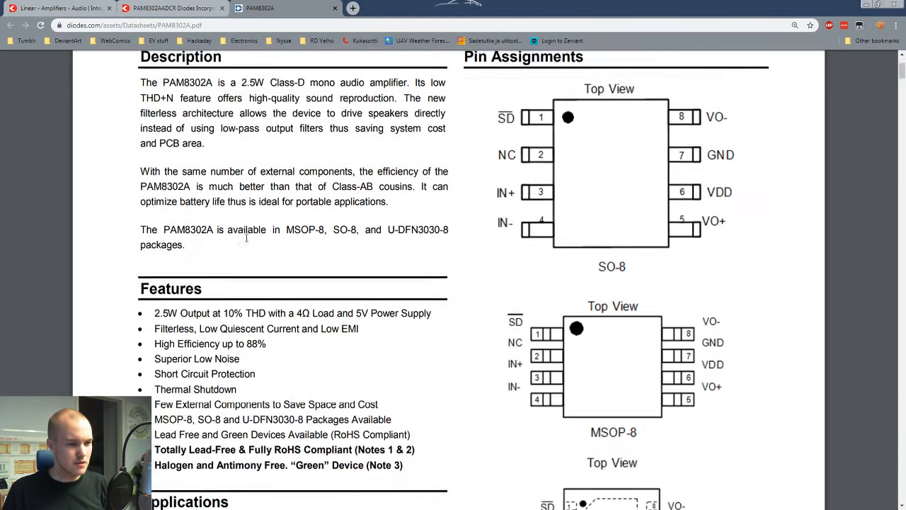
pyautogui.scroll(-1, 246, 238)
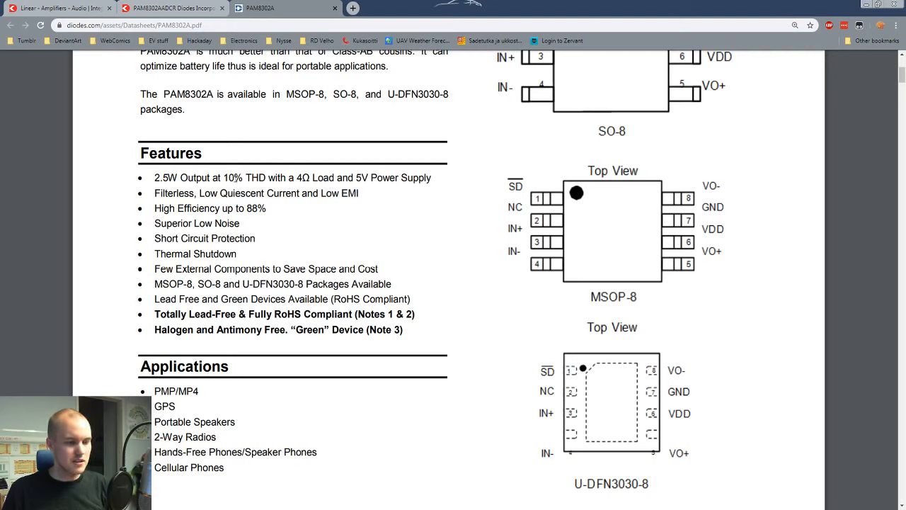
pyautogui.moveTo(267, 177); pyautogui.dragTo(249, 180)
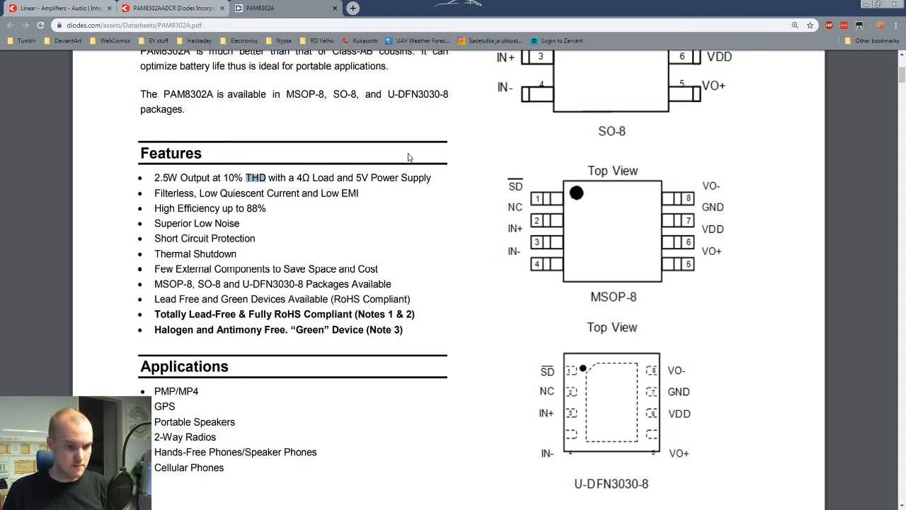
pyautogui.scroll(2, 408, 157)
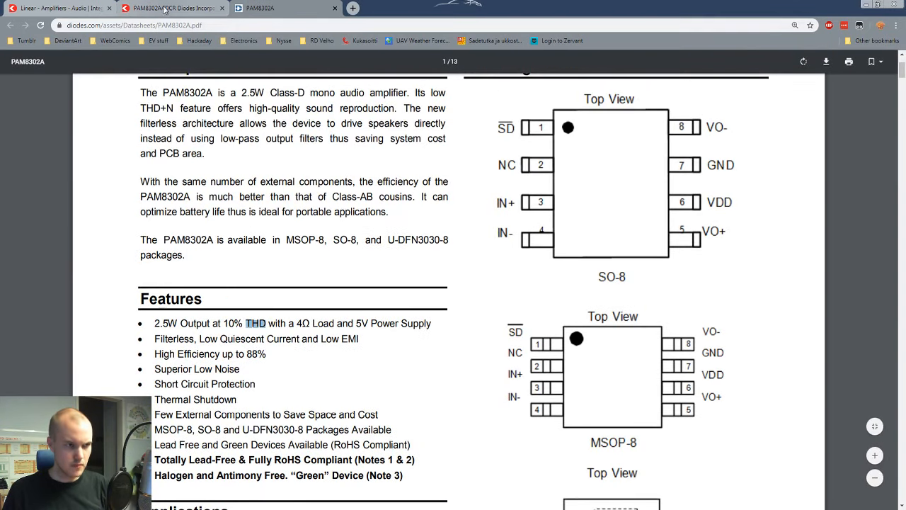
pyautogui.click(167, 8)
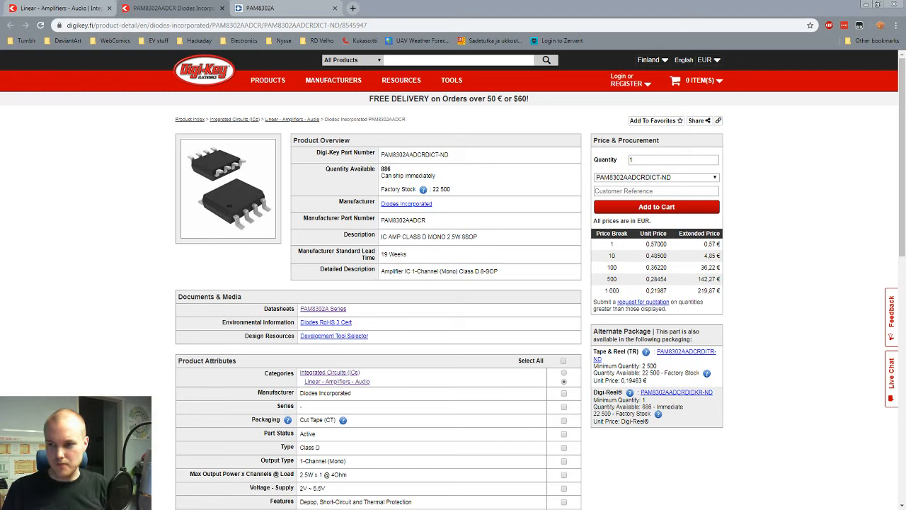
# Step: Switch to KiCad and start a new project, choosing the Project_Workshop folder as its location
pyautogui.hotkey('alt', 'Tab')
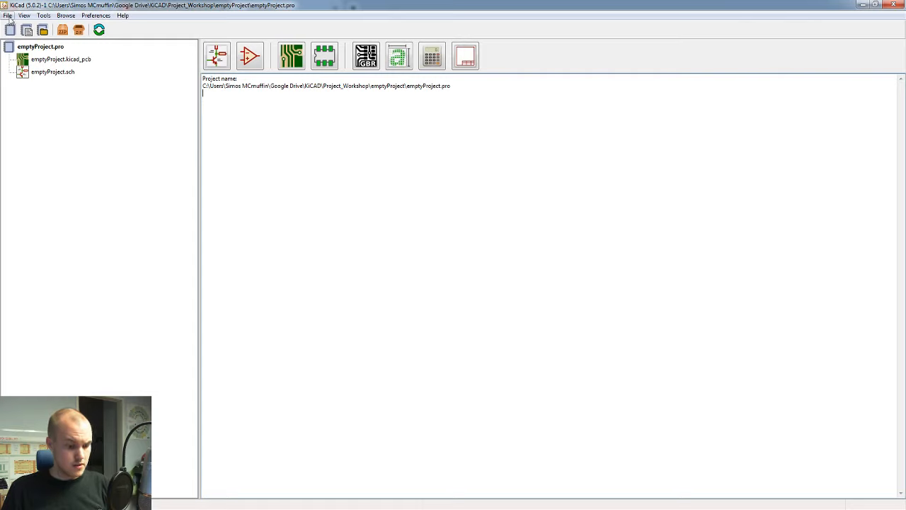
pyautogui.click(7, 15)
pyautogui.click(17, 6)
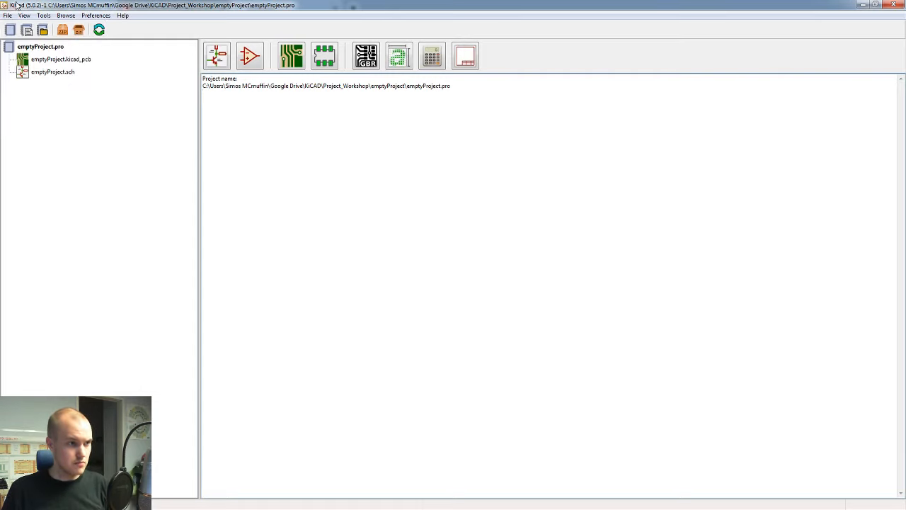
pyautogui.click(8, 15)
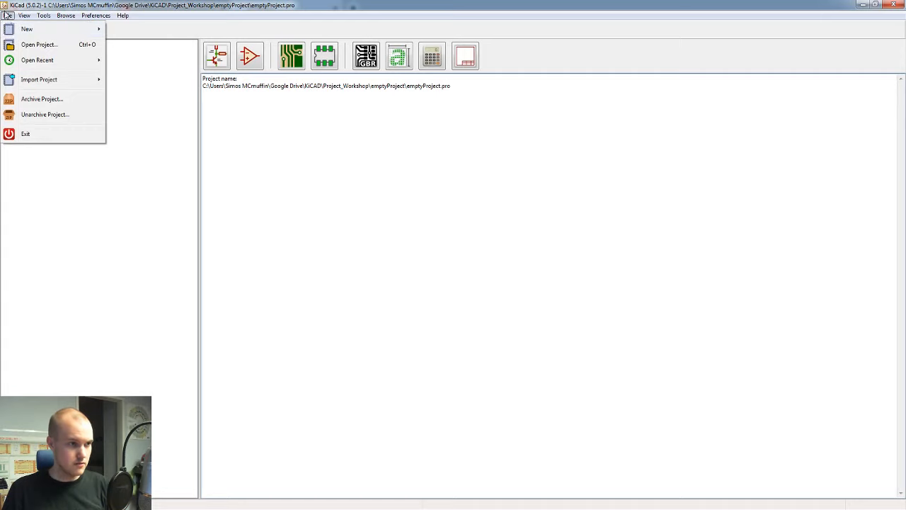
pyautogui.moveTo(63, 29)
pyautogui.click(134, 29)
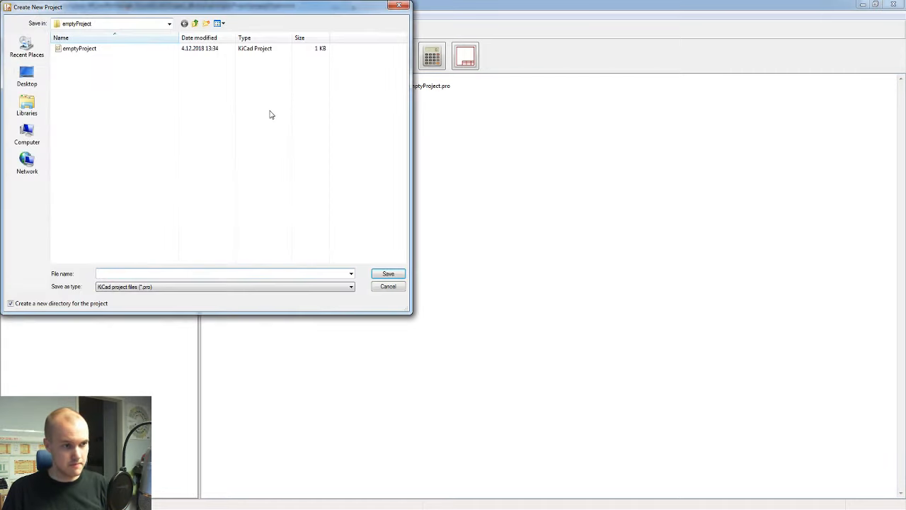
pyautogui.click(196, 24)
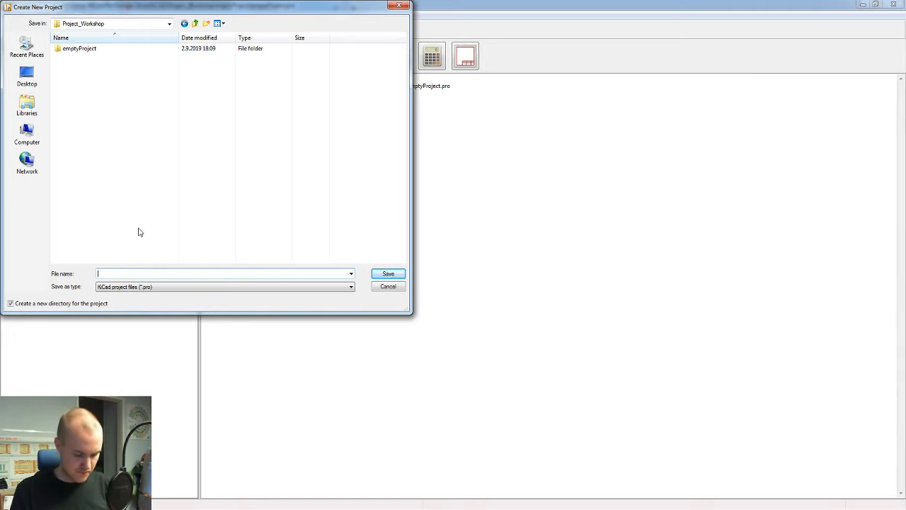
# Step: Name the new project monoAudioAmp_beginner and save it
pyautogui.write('mo')
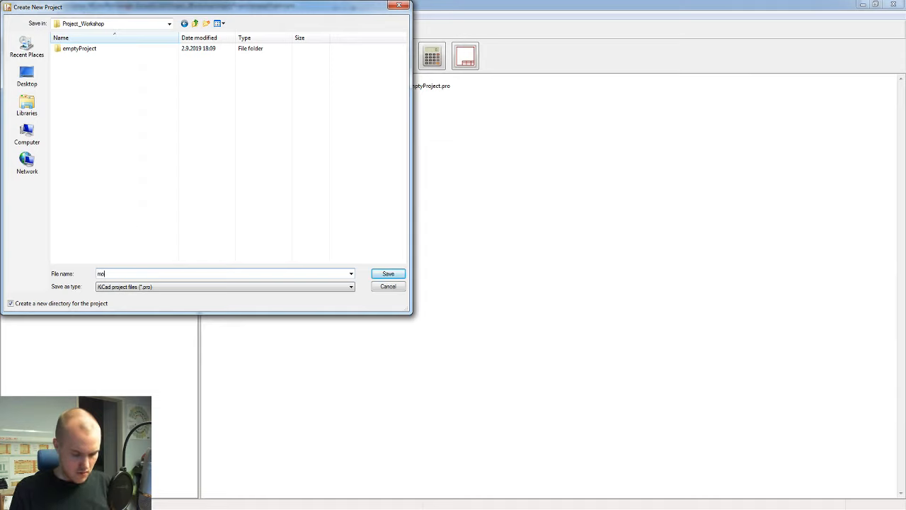
pyautogui.write('noAudio')
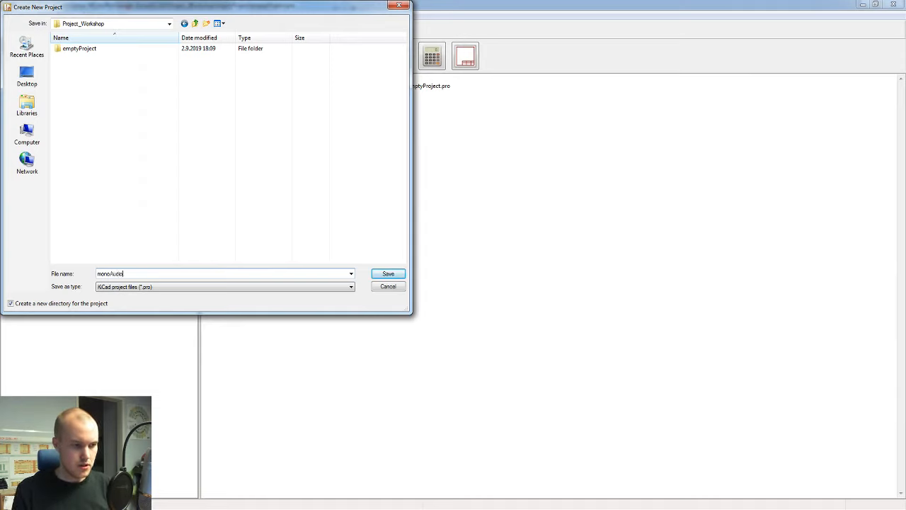
pyautogui.write('Amp')
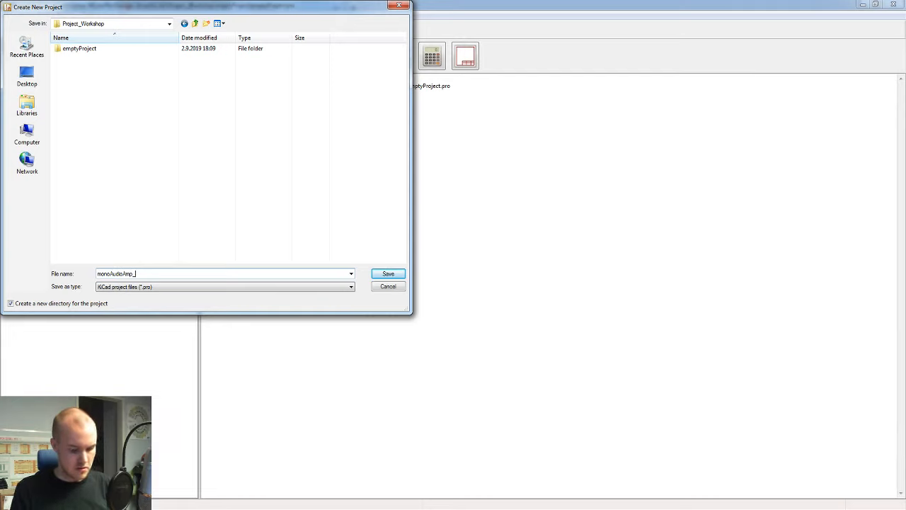
pyautogui.write('_behinner')
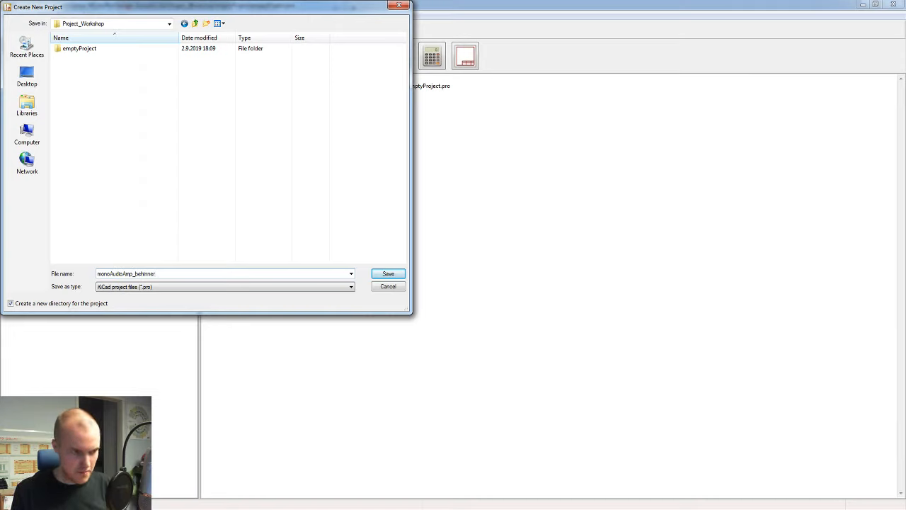
pyautogui.press('BackSpace')
pyautogui.press('BackSpace')
pyautogui.press('BackSpace')
pyautogui.press('BackSpace')
pyautogui.press('BackSpace')
pyautogui.press('BackSpace')
pyautogui.write('ginner')
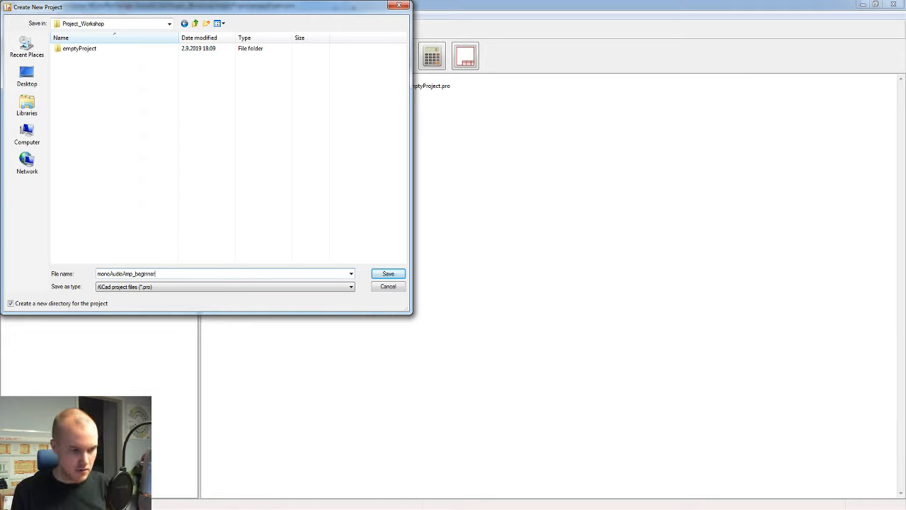
pyautogui.press('Return')
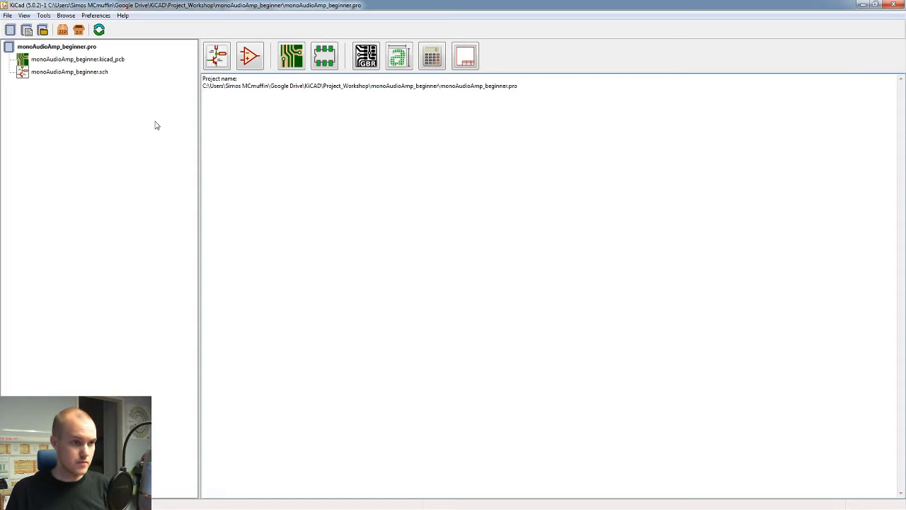
# Step: Open the monoAudioAmp_beginner project's schematic in the schematic layout editor and look over the sheet
pyautogui.click(226, 66)
pyautogui.scroll(1, 344, 274)
pyautogui.scroll(-1, 709, 255)
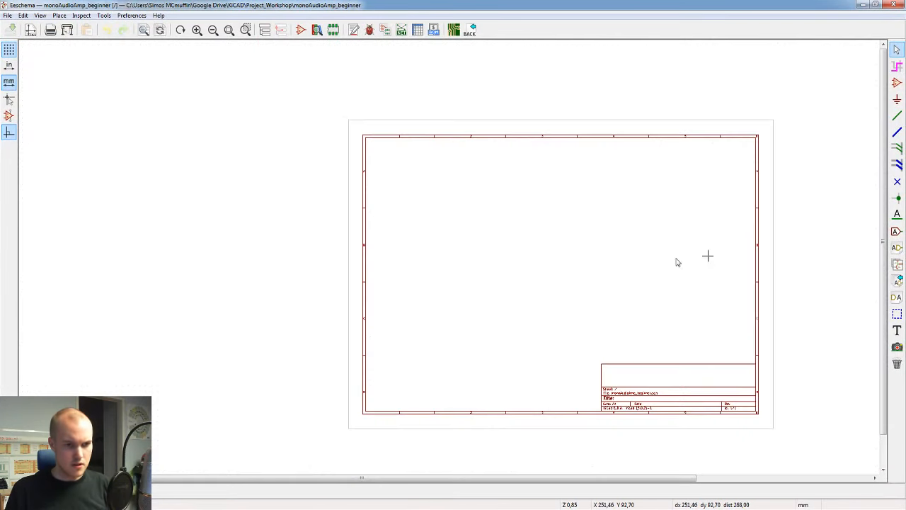
pyautogui.scroll(2, 455, 251)
pyautogui.scroll(-2, 453, 225)
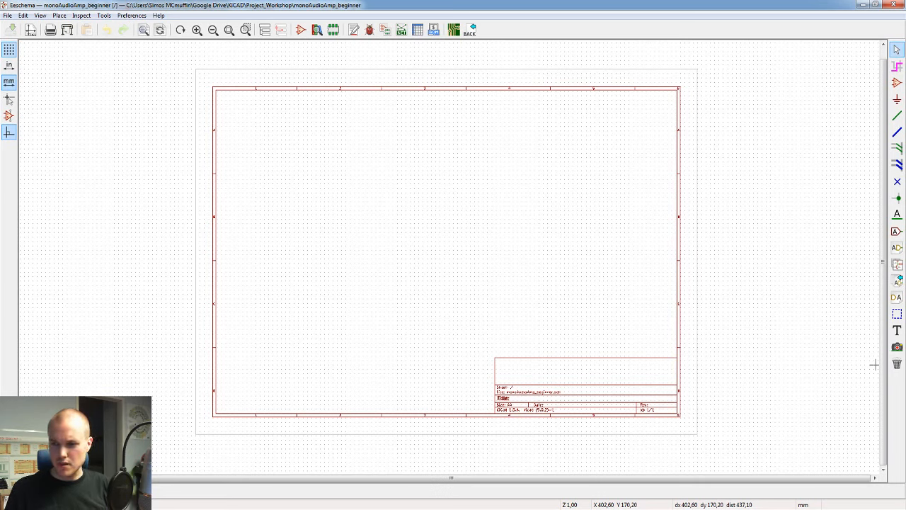
# Step: Switch to the browser and examine the typical applications circuit in the PAM8302A datasheet
pyautogui.hotkey('alt', 'Tab')
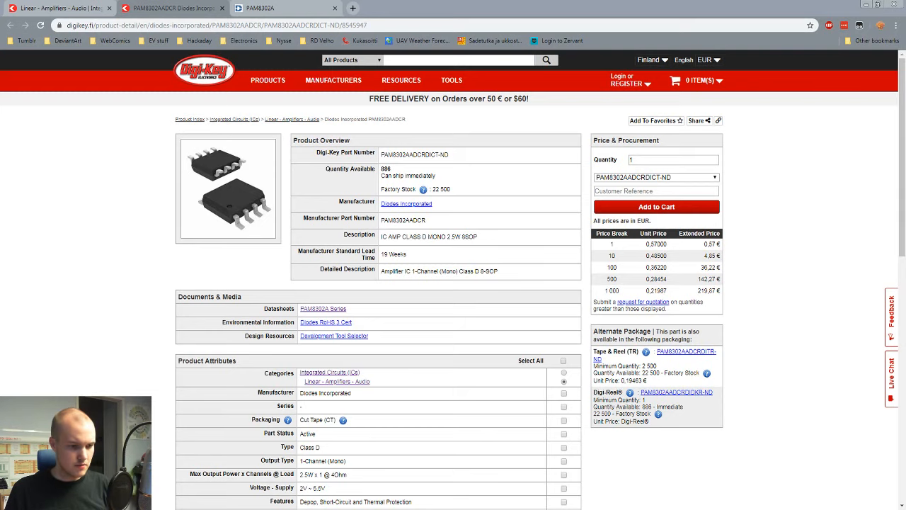
pyautogui.click(291, 9)
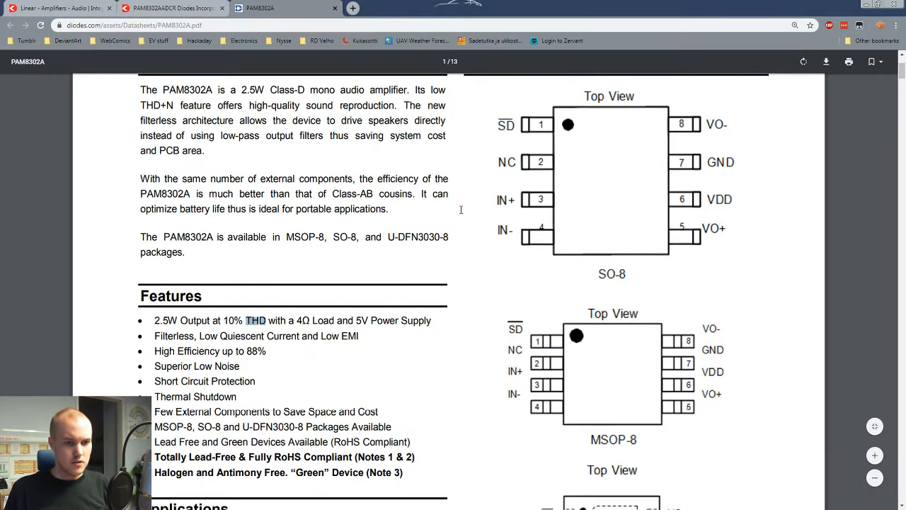
pyautogui.scroll(-10, 461, 209)
pyautogui.scroll(-8, 461, 210)
pyautogui.scroll(5, 459, 214)
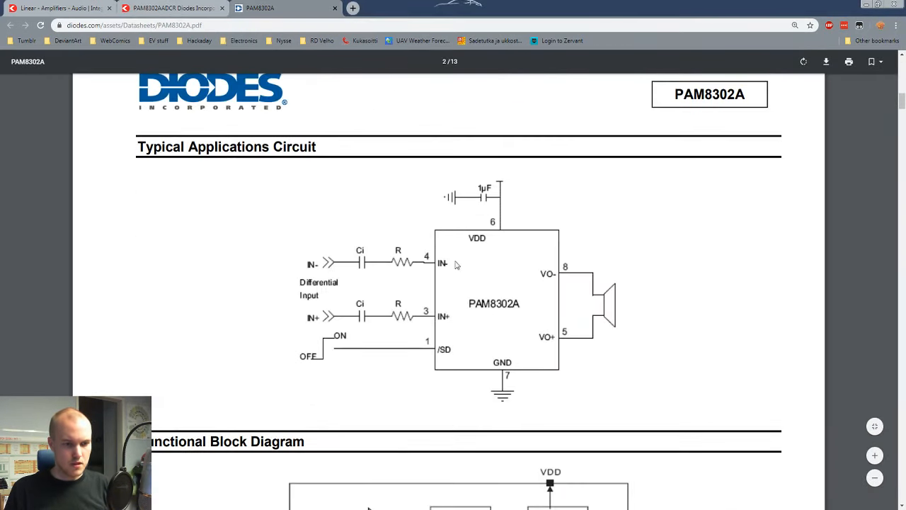
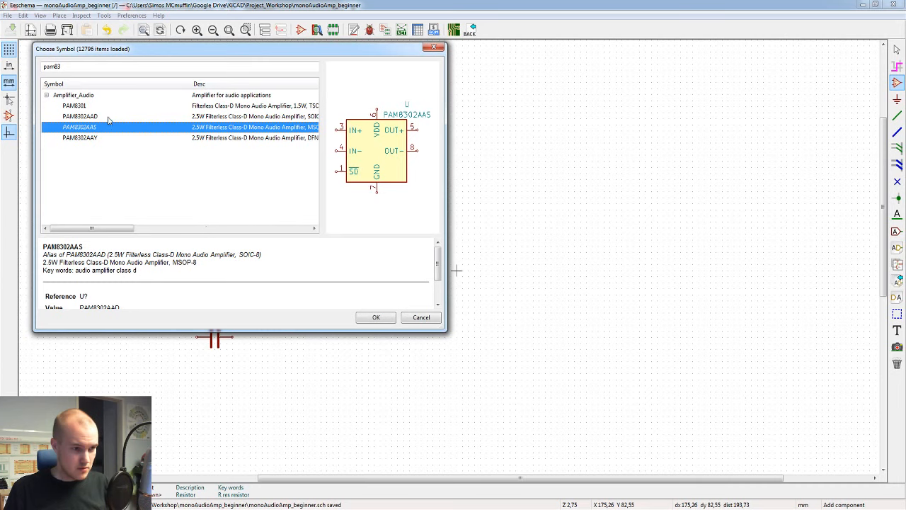
# Step: Compare the descriptions and packages of the PAM8302AAD, PAM8302AAS and PAM8302AAY symbols
pyautogui.click(108, 118)
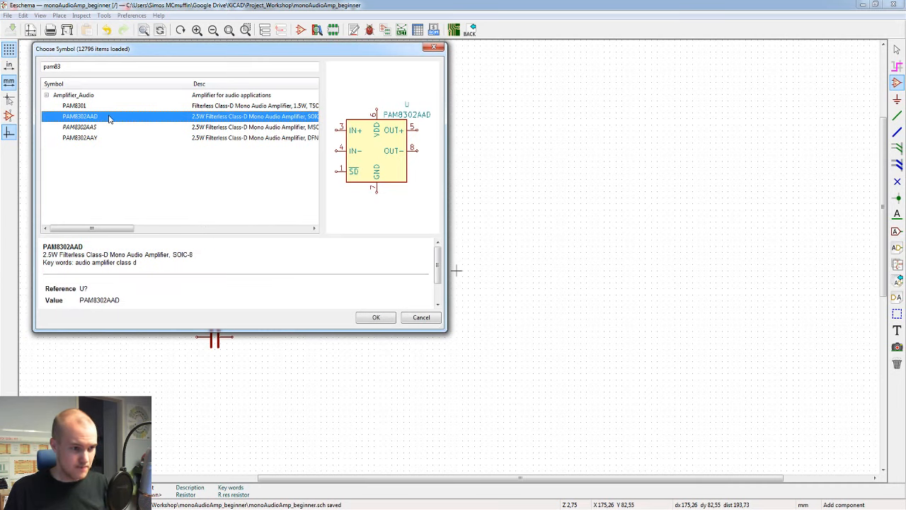
pyautogui.click(110, 128)
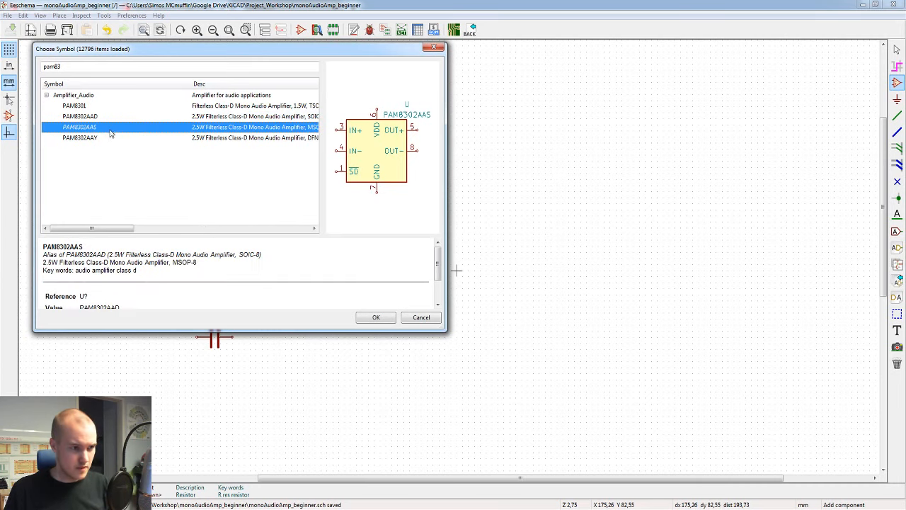
pyautogui.click(110, 138)
pyautogui.click(114, 129)
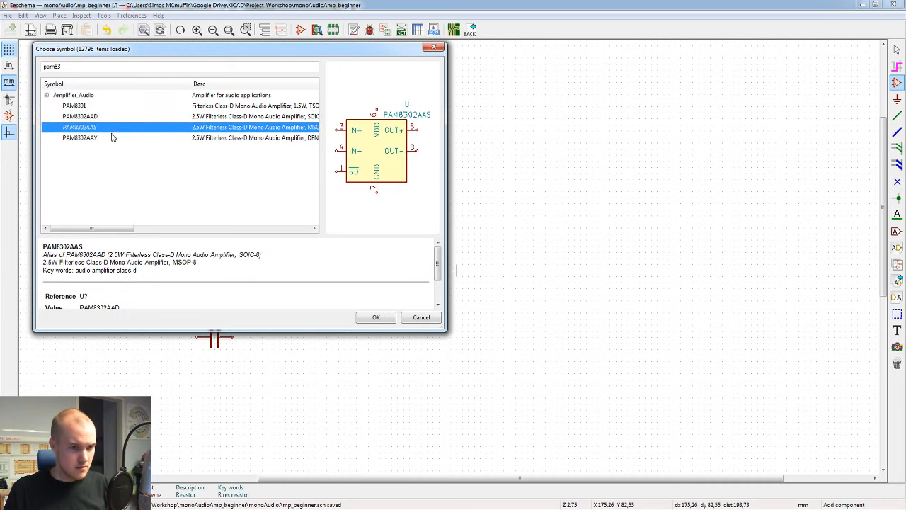
pyautogui.click(112, 141)
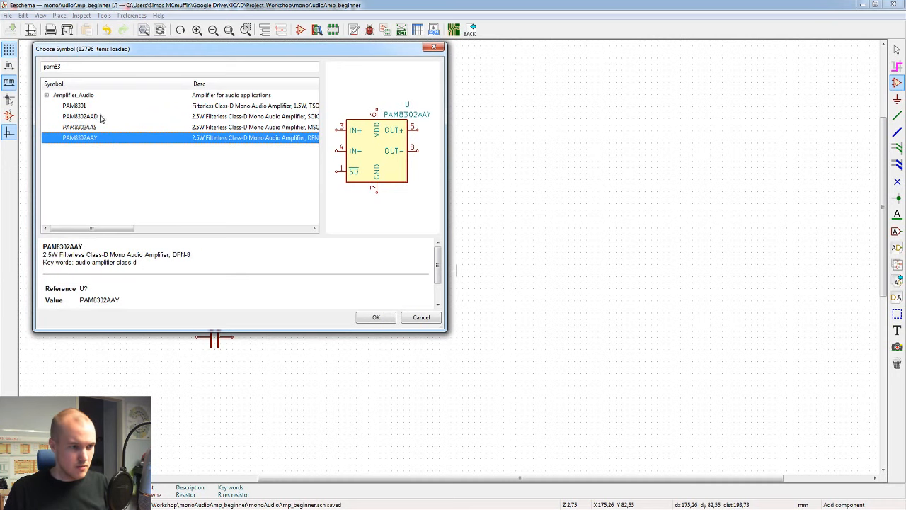
pyautogui.click(104, 118)
pyautogui.press('Down')
pyautogui.press('Down')
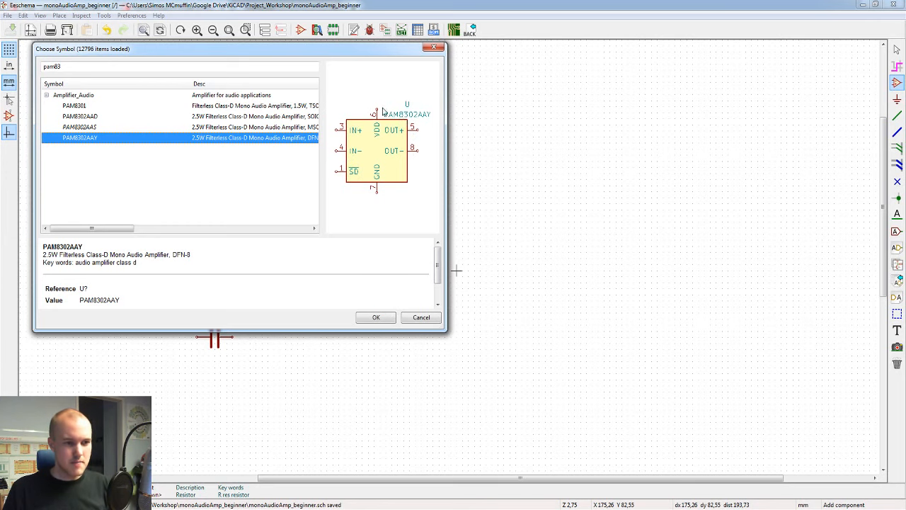
pyautogui.click(110, 119)
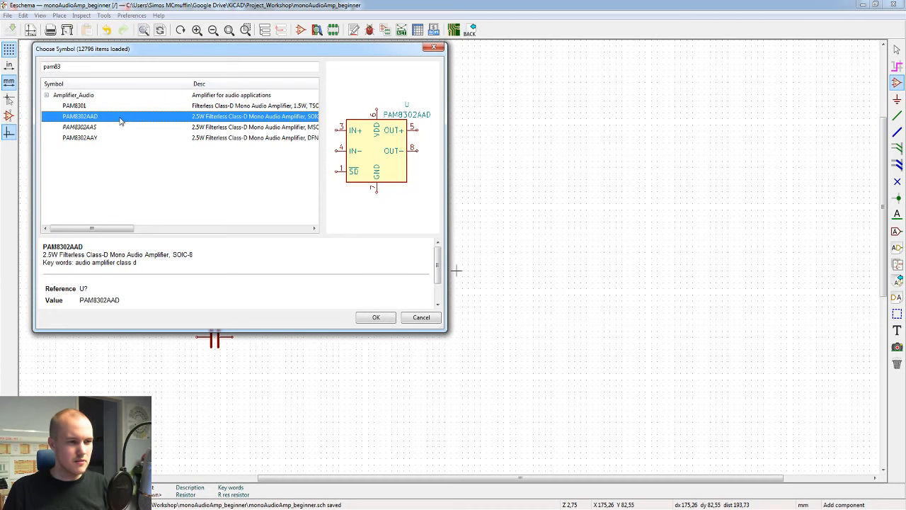
pyautogui.press('Down')
pyautogui.press('Down')
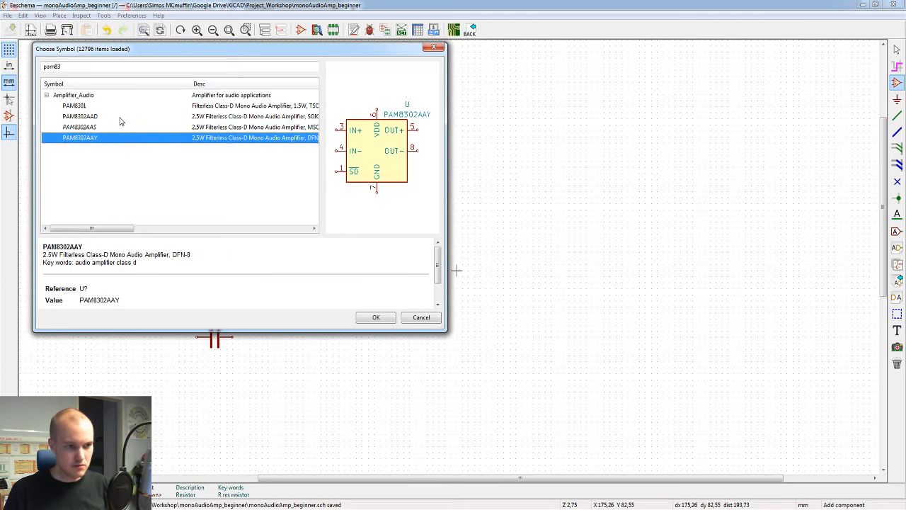
pyautogui.press('Up')
pyautogui.press('Up')
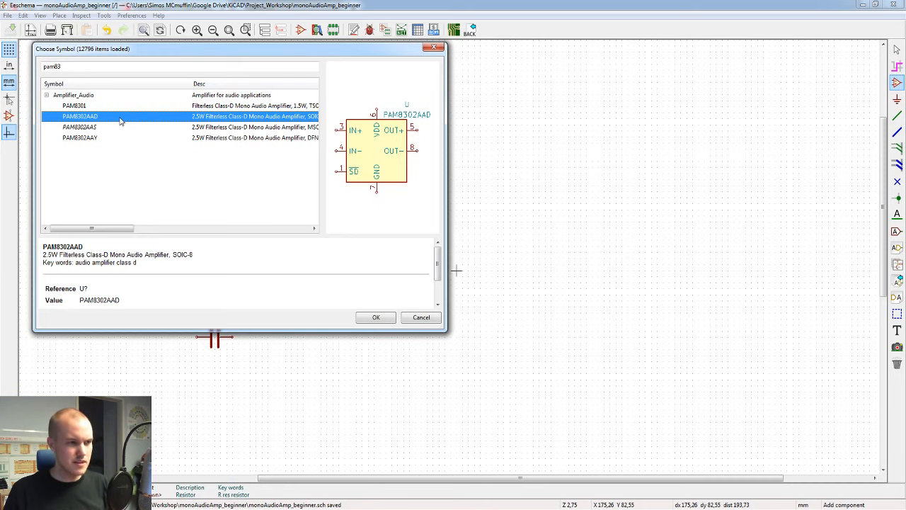
pyautogui.press('Down')
pyautogui.press('Down')
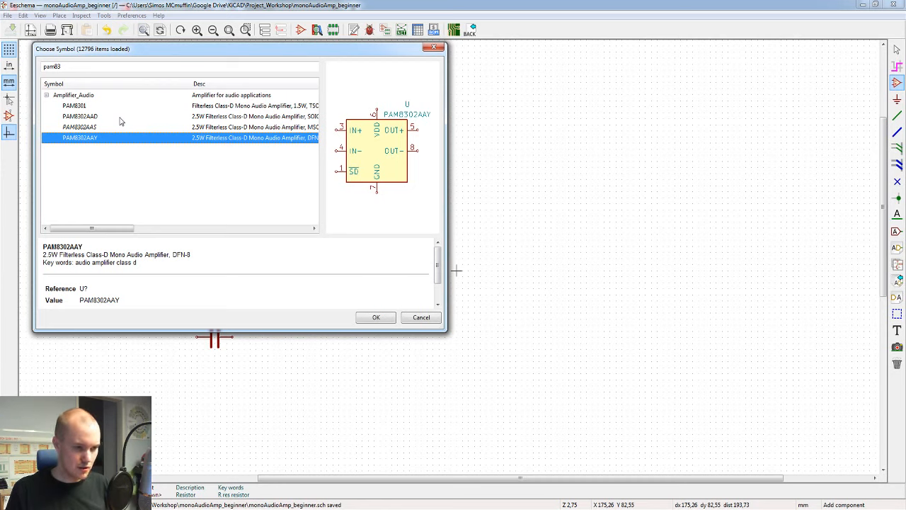
pyautogui.press('Up')
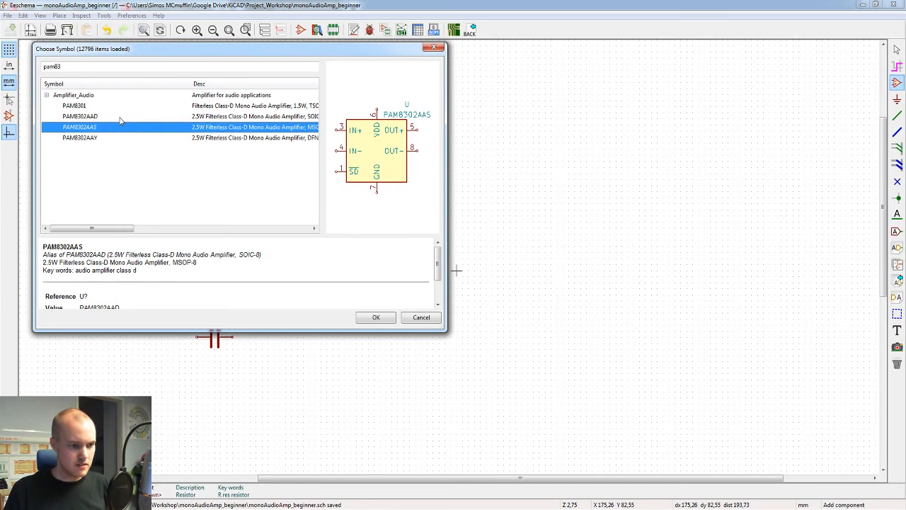
pyautogui.press('Up')
pyautogui.press('Down')
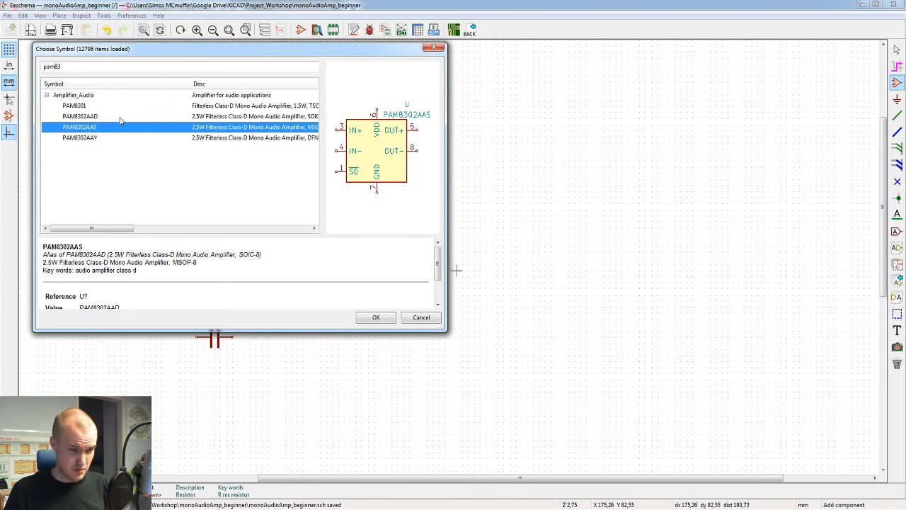
pyautogui.press('Up')
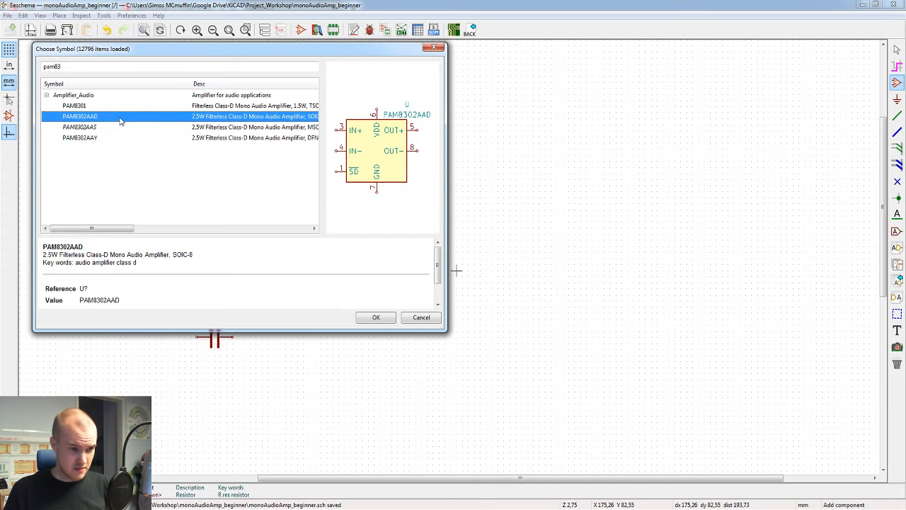
pyautogui.press('Down')
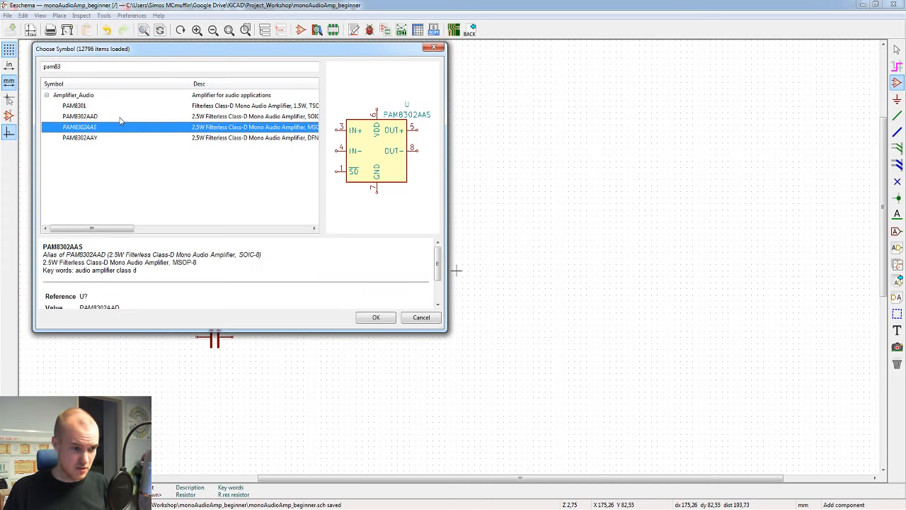
pyautogui.moveTo(209, 264); pyautogui.dragTo(39, 270)
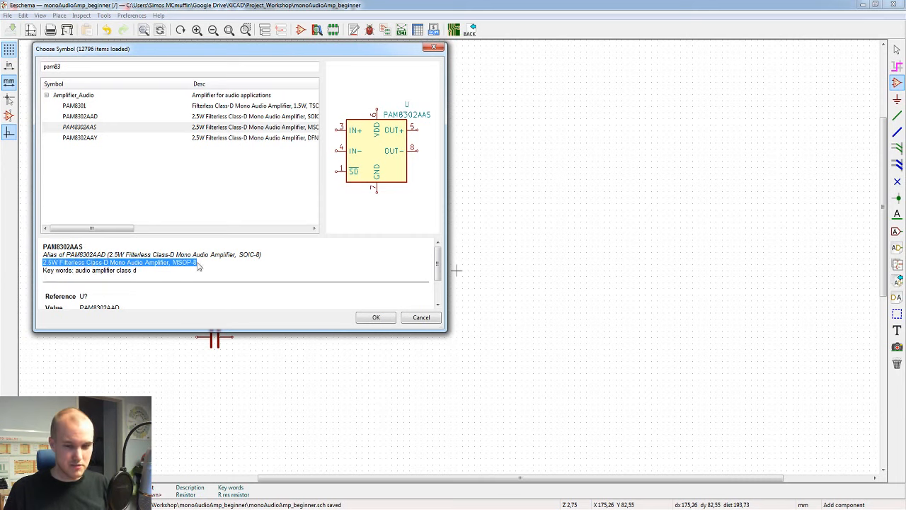
pyautogui.click(108, 117)
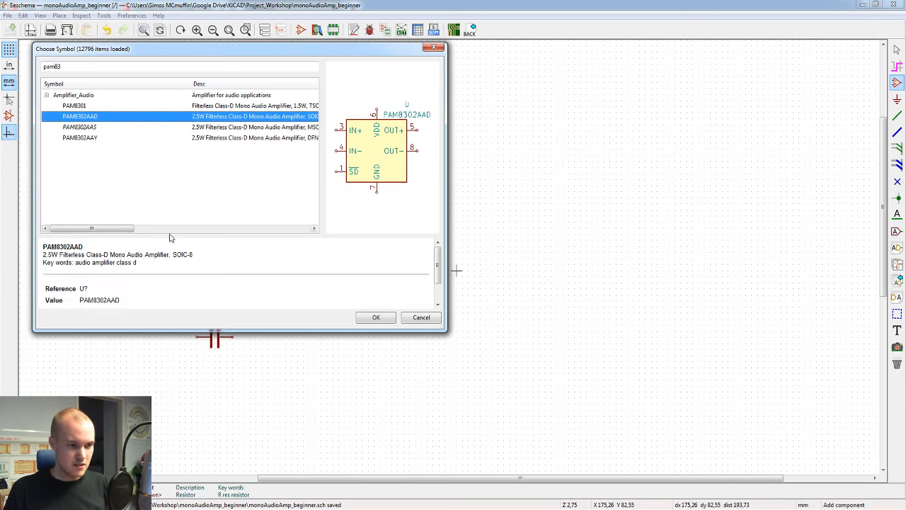
pyautogui.click(150, 127)
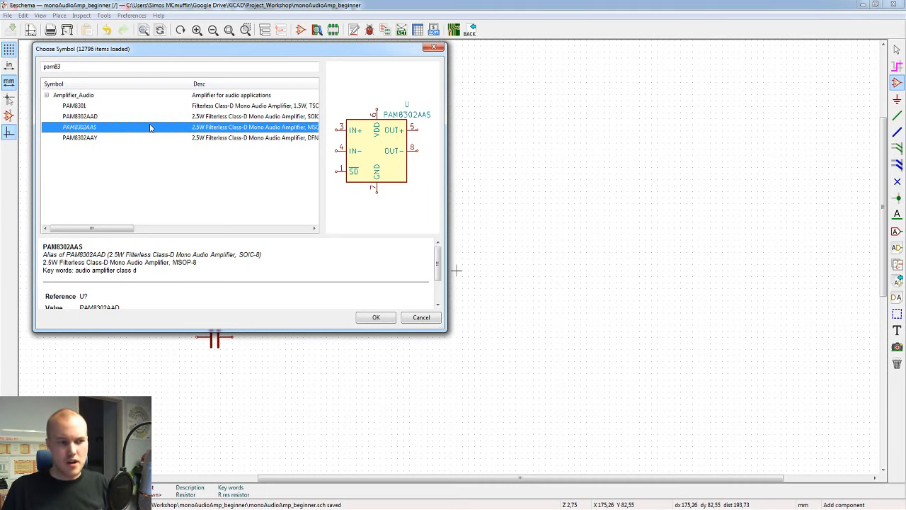
# Step: Place the PAM8302AAD amplifier symbol on the sheet to the right of the two resistors
pyautogui.doubleClick(154, 116)
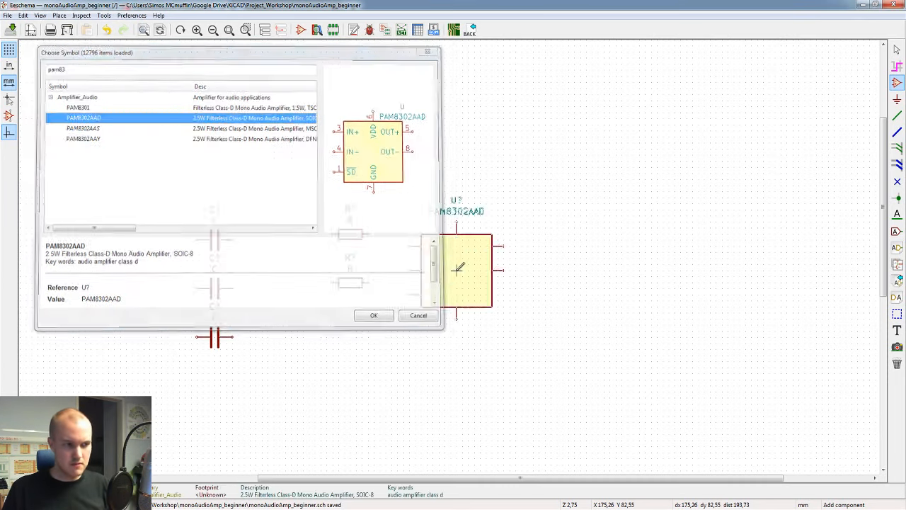
pyautogui.click(466, 244)
pyautogui.press('Escape')
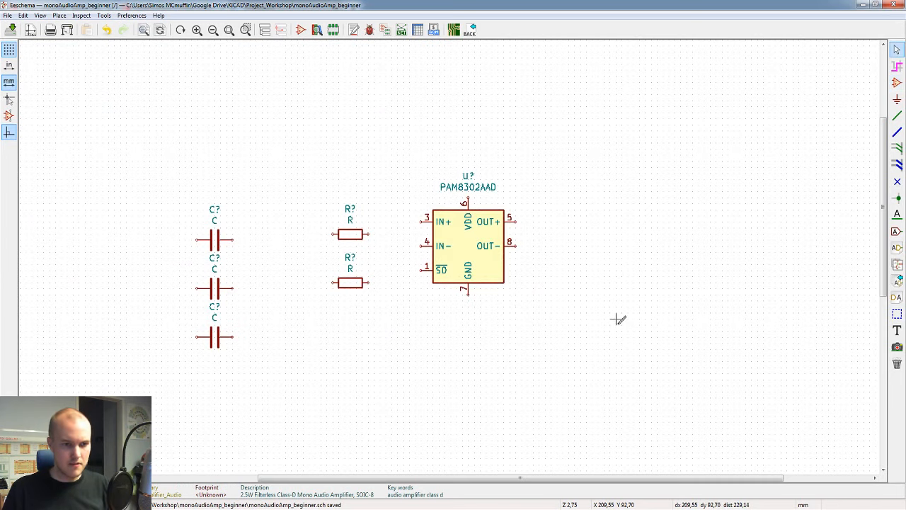
# Step: Move the amplifier's value text below its lower-right corner and its reference text above its upper-left corner
pyautogui.moveTo(517, 265); pyautogui.dragTo(440, 279, button='middle')
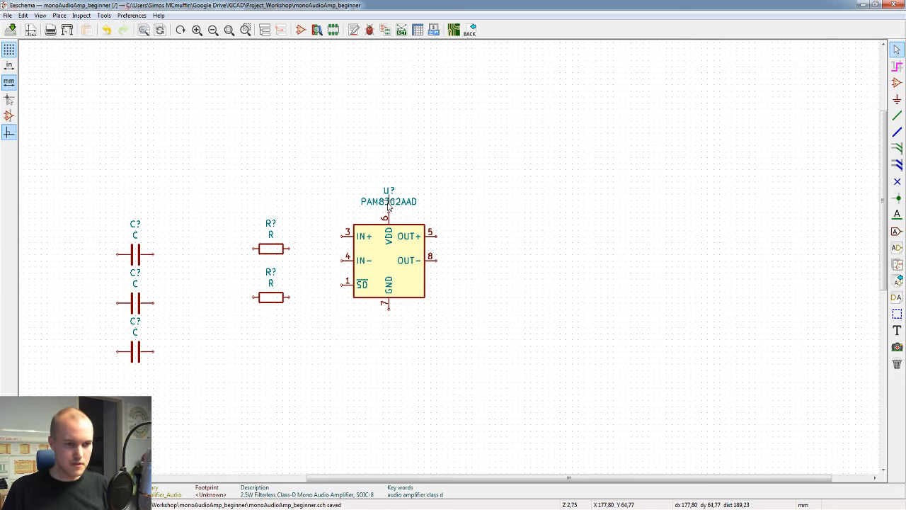
pyautogui.press('m')
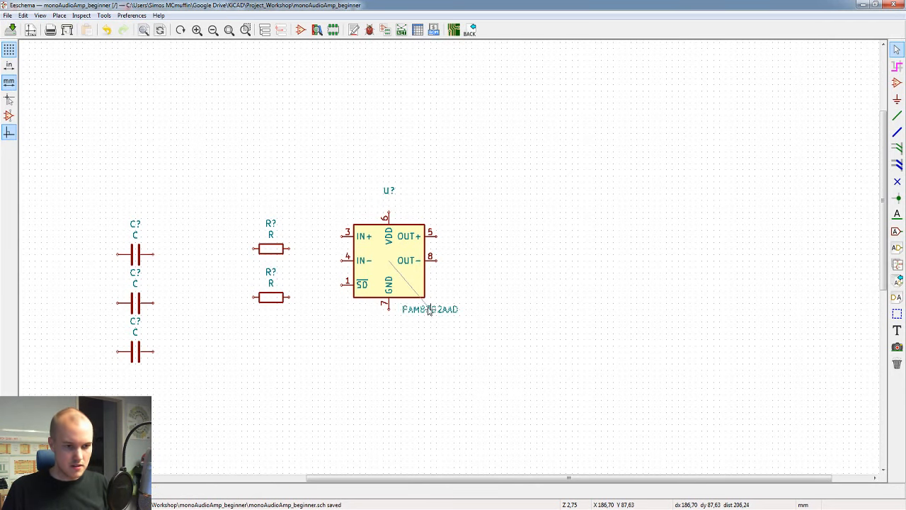
pyautogui.click(428, 309)
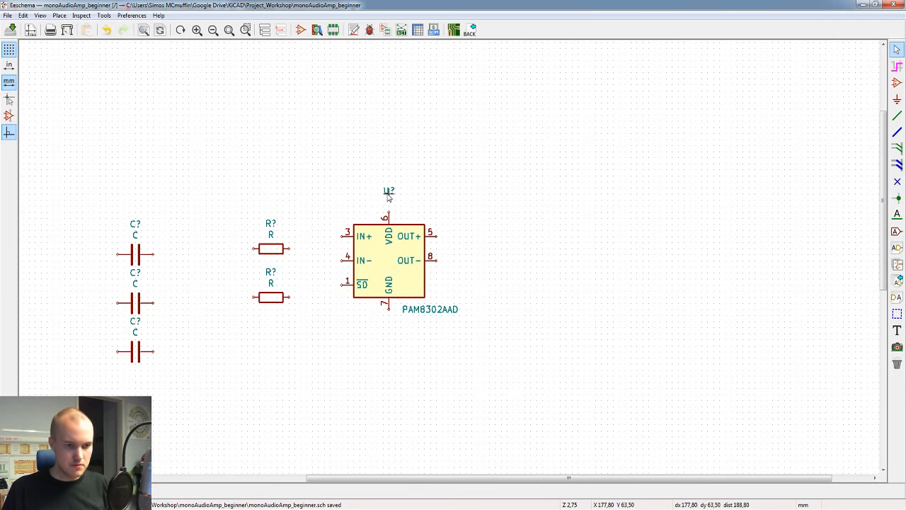
pyautogui.press('m')
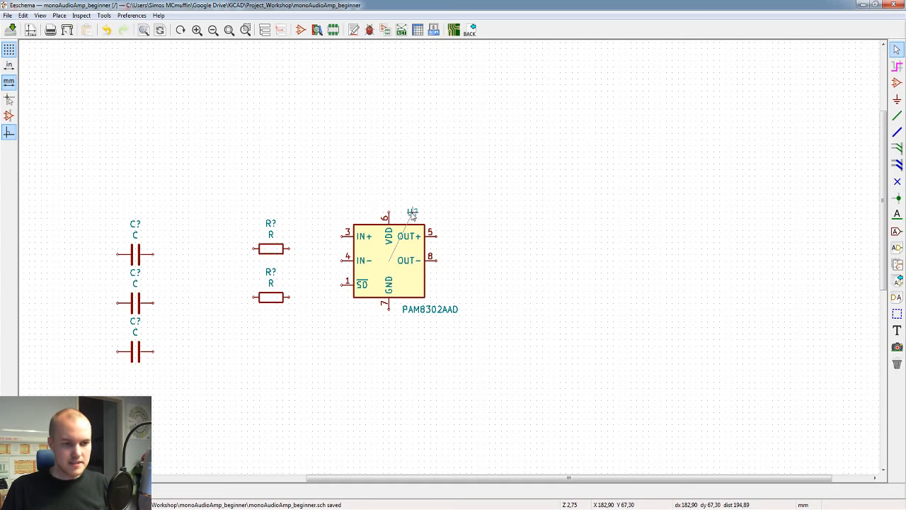
pyautogui.click(412, 212)
pyautogui.click(411, 212)
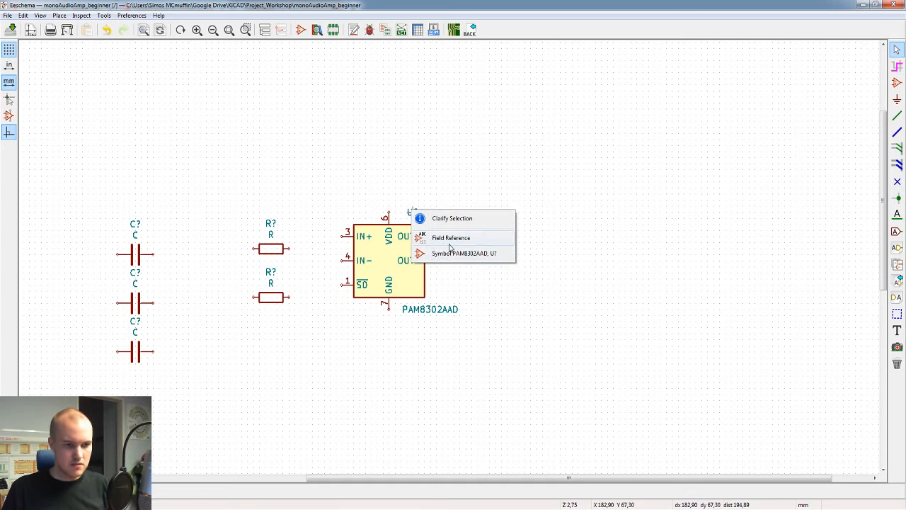
pyautogui.click(449, 241)
pyautogui.click(359, 212)
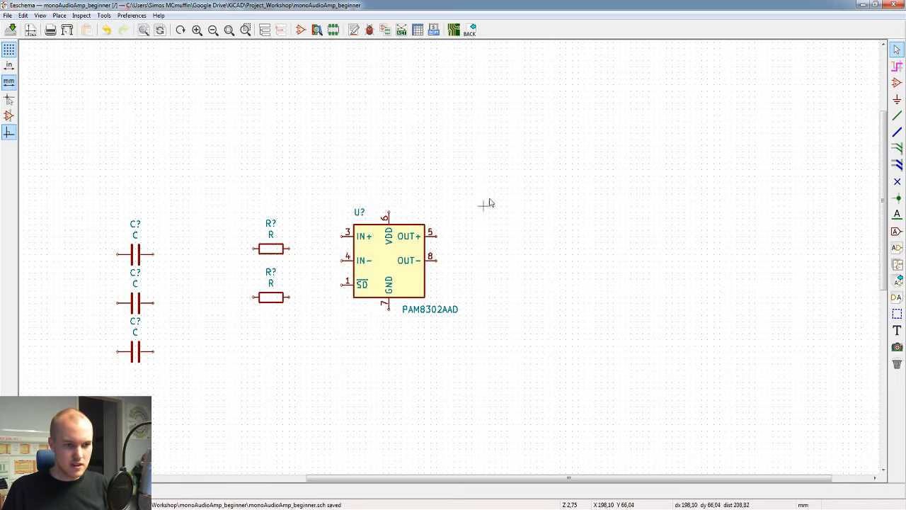
# Step: Switch to the browser and check the component arrangement in the PAM8302A datasheet's typical applications circuit
pyautogui.moveTo(482, 213); pyautogui.dragTo(606, 213, button='middle')
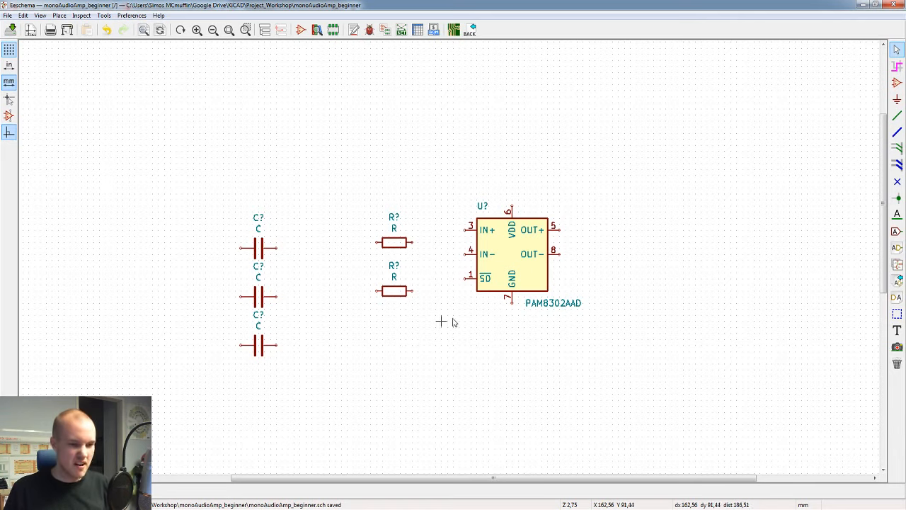
pyautogui.click(201, 508)
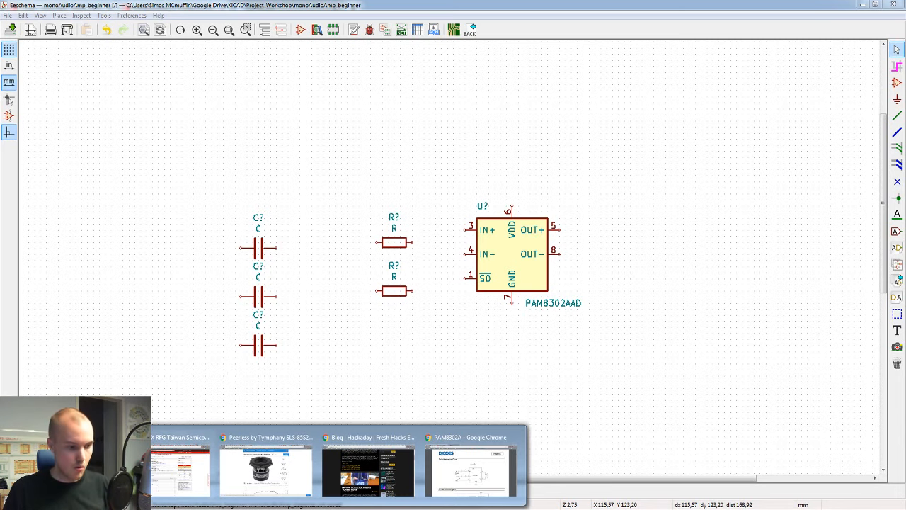
pyautogui.click(452, 457)
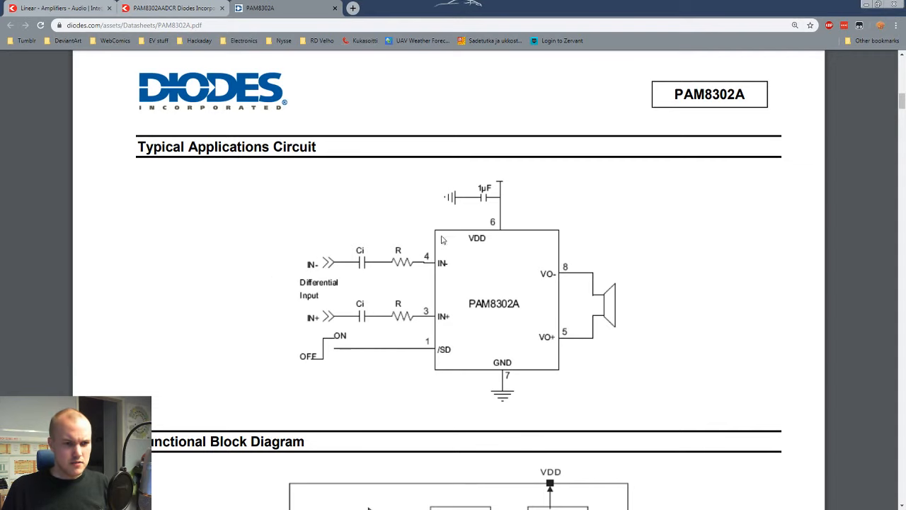
pyautogui.scroll(-1, 352, 215)
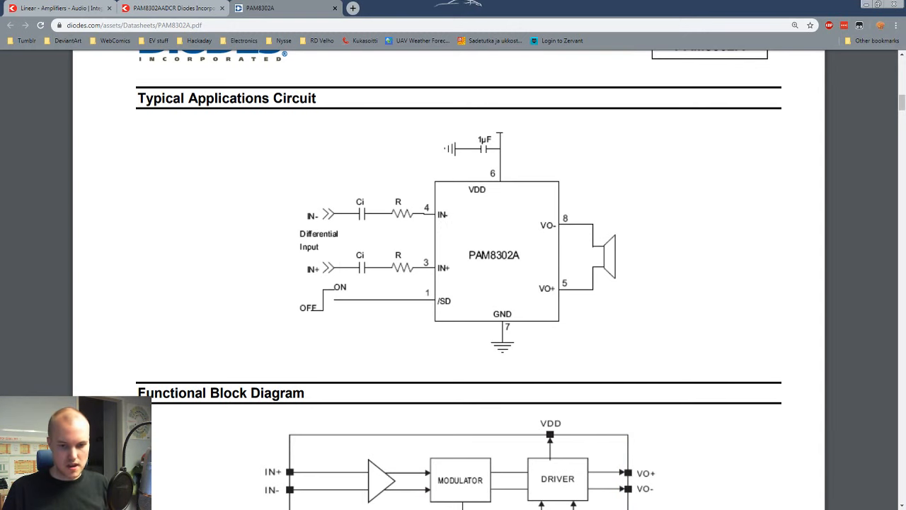
# Step: Switch back to the KiCad schematic and stack the two resistors beside the amplifier, level with its IN+ and SD pins
pyautogui.hotkey('alt', 'Tab')
pyautogui.press('m')
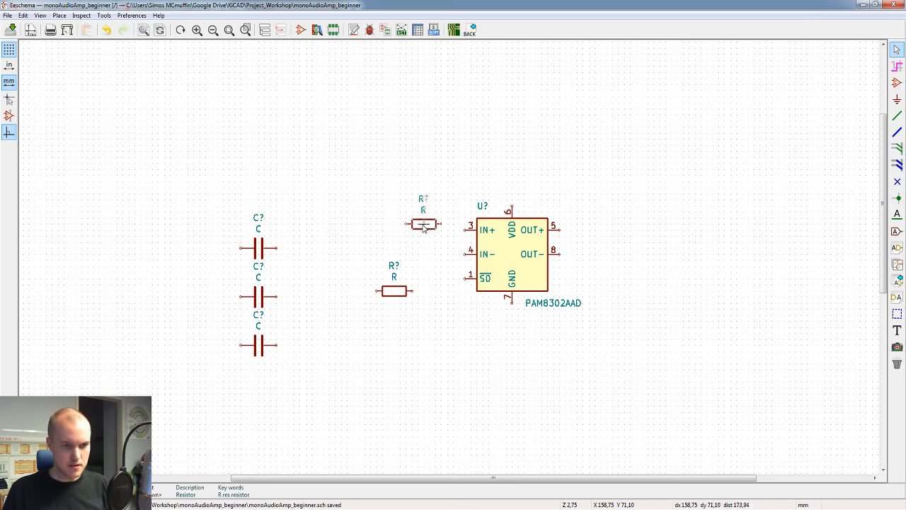
pyautogui.click(424, 230)
pyautogui.press('m')
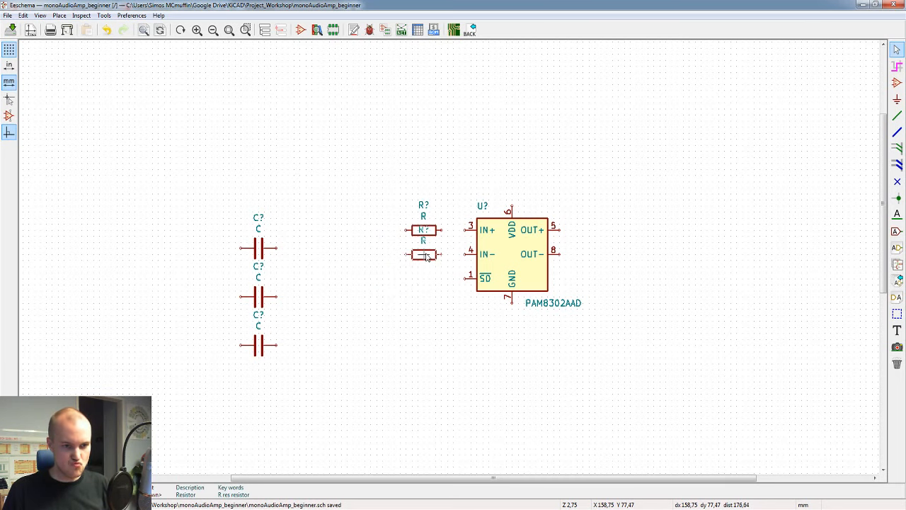
pyautogui.click(395, 278)
pyautogui.press('m')
pyautogui.click(394, 230)
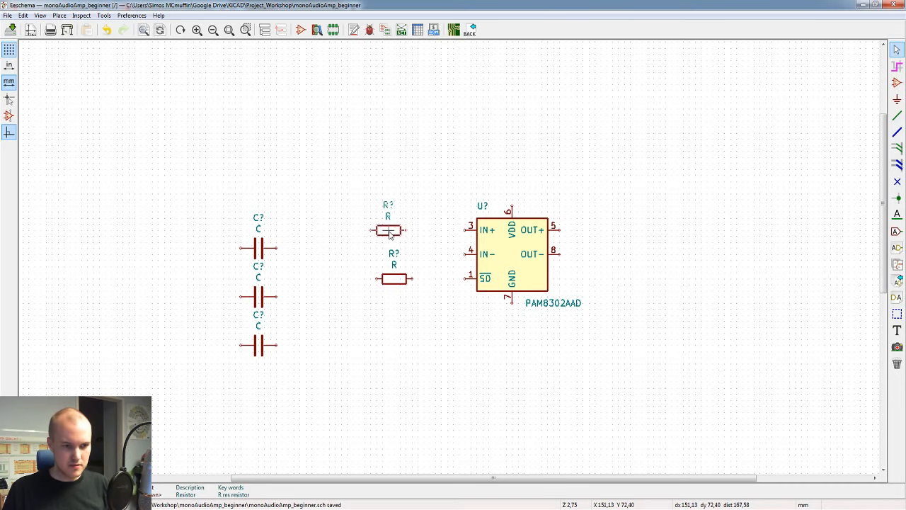
# Step: Move two of the capacitors to the left of the resistors, aligning each one with its own resistor
pyautogui.scroll(-2, 425, 247)
pyautogui.scroll(2, 446, 256)
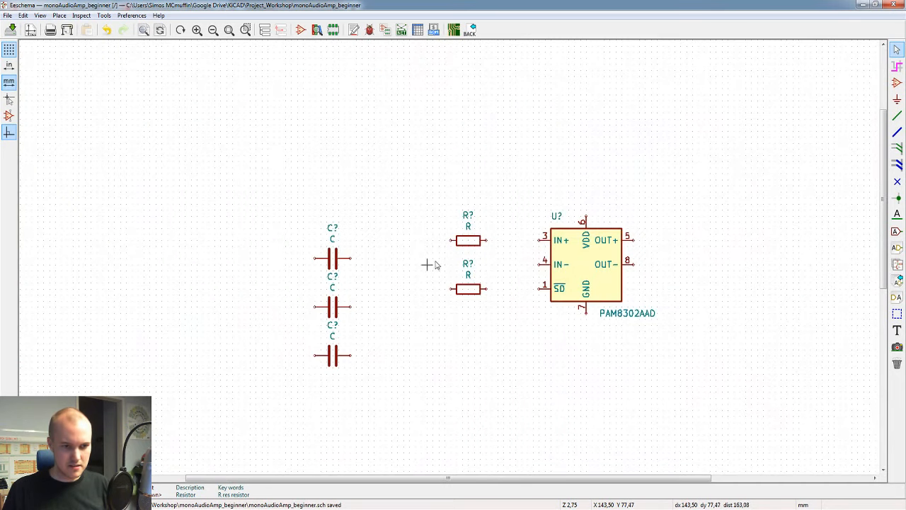
pyautogui.press('m')
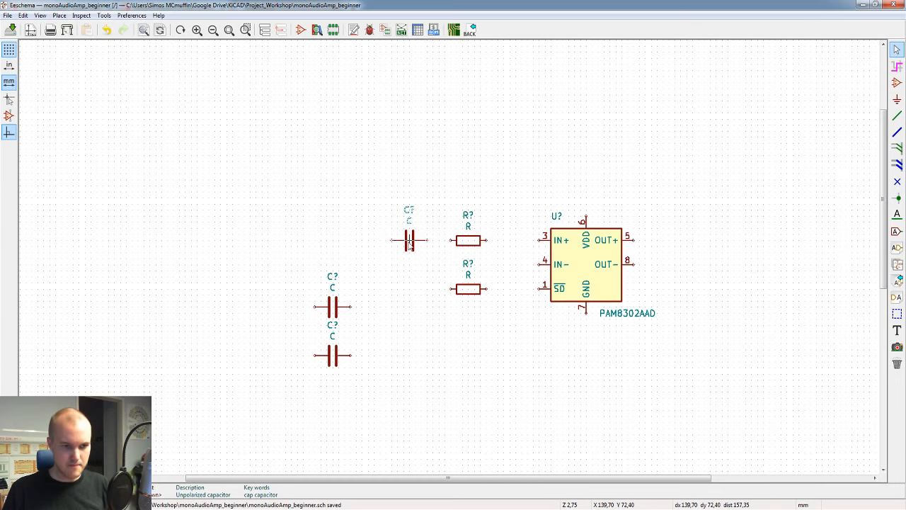
pyautogui.moveTo(403, 244); pyautogui.dragTo(358, 242, button='middle')
pyautogui.click(365, 241)
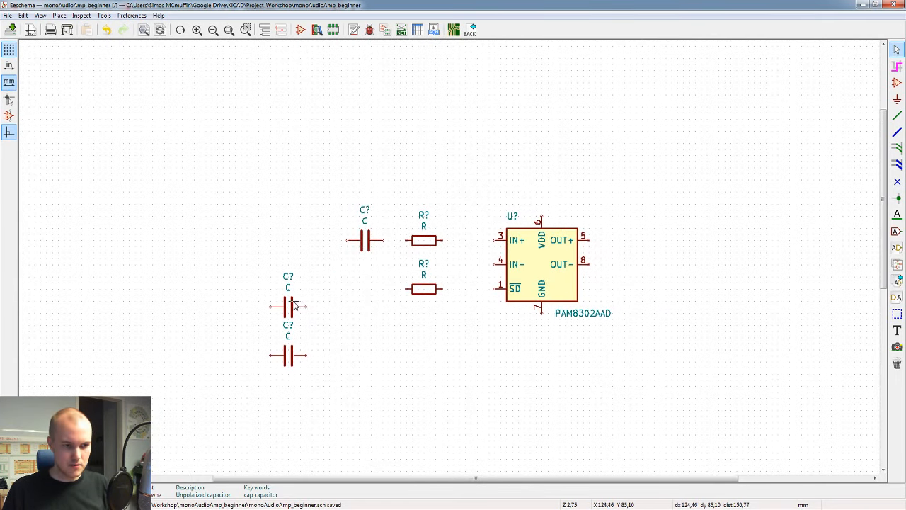
pyautogui.press('m')
pyautogui.click(370, 284)
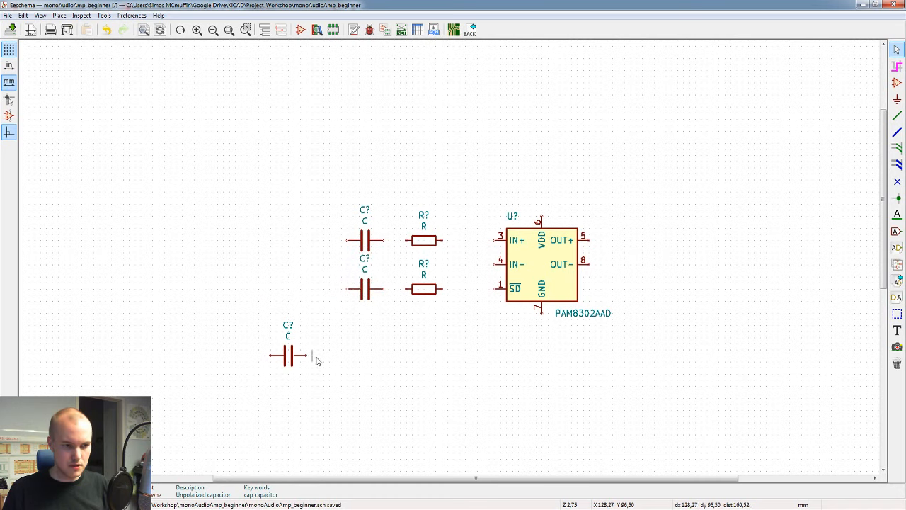
# Step: Move the remaining capacitor above the amplifier's upper-right side and rotate it to a vertical orientation
pyautogui.press('m')
pyautogui.moveTo(590, 186); pyautogui.dragTo(481, 153, button='middle')
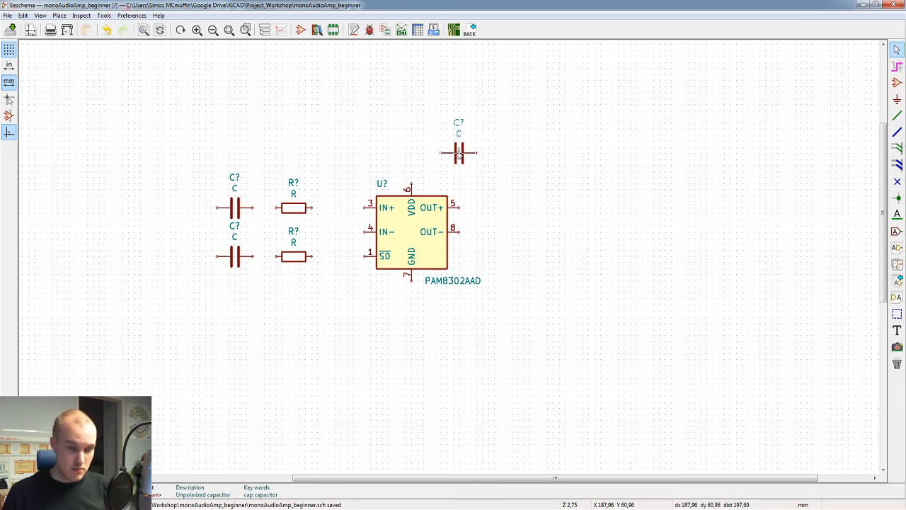
pyautogui.press('r')
pyautogui.press('r')
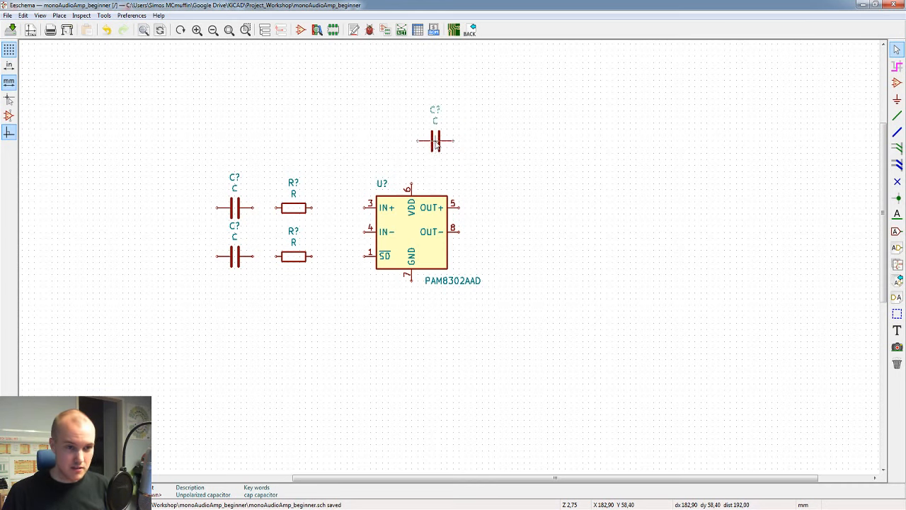
pyautogui.press('r')
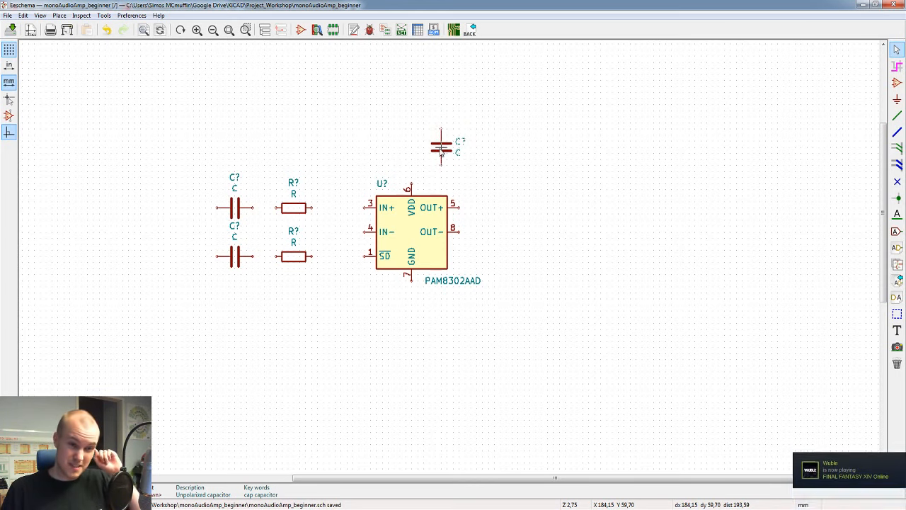
pyautogui.click(441, 147)
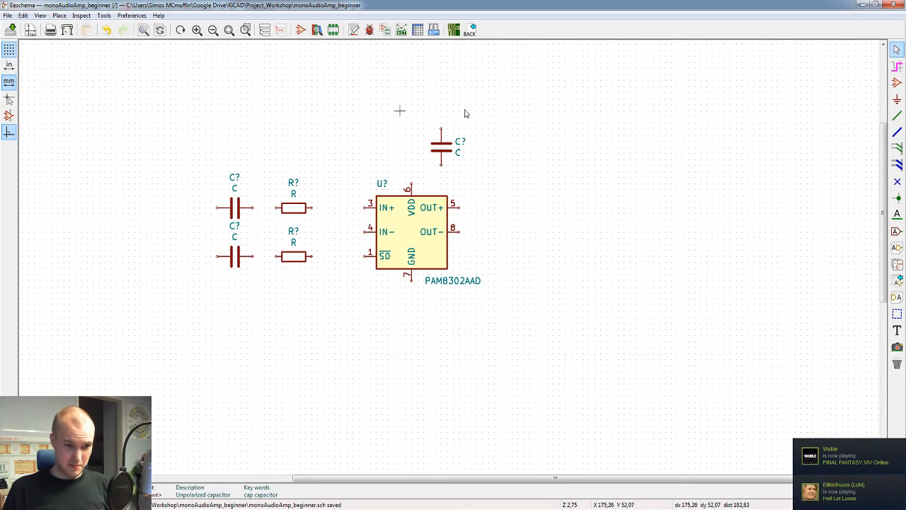
# Step: Add a GND power symbol directly below the amplifier's GND pin, leaving a small gap for a wire
pyautogui.moveTo(495, 189); pyautogui.dragTo(585, 240, button='middle')
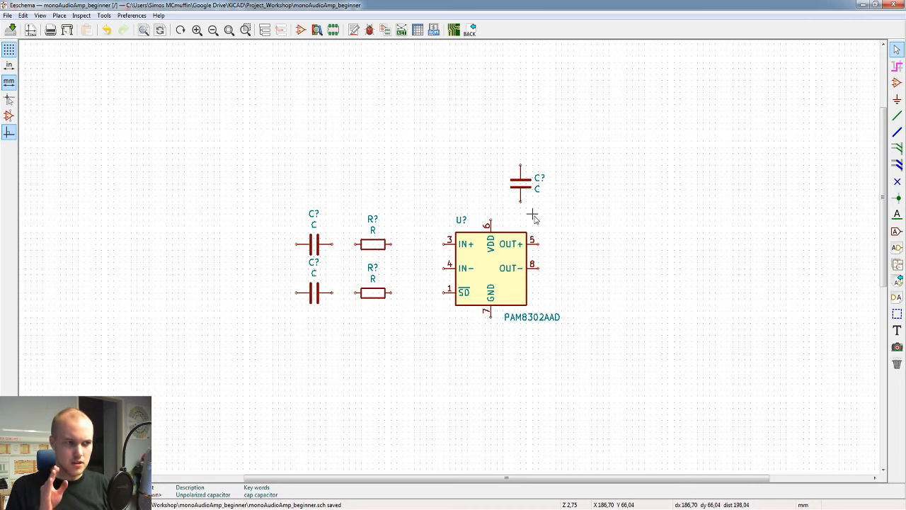
pyautogui.write('p')
pyautogui.write('gnd')
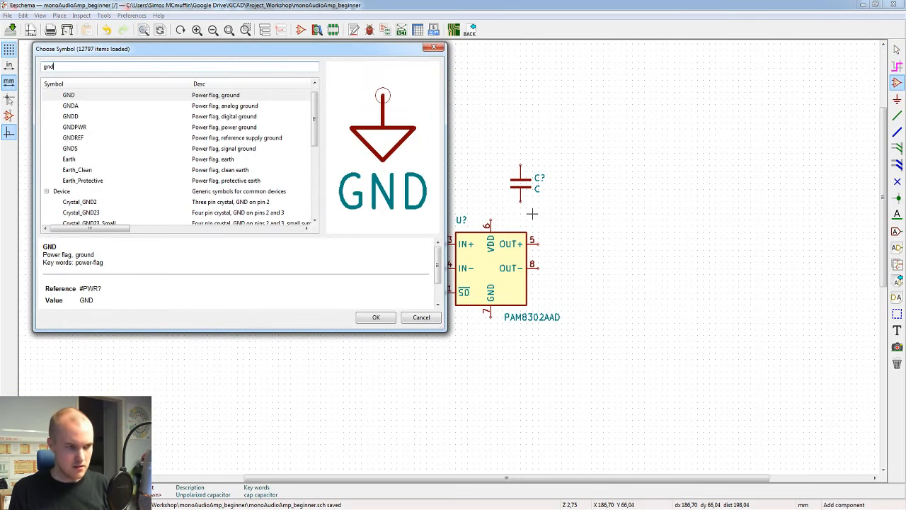
pyautogui.click(376, 317)
pyautogui.click(492, 330)
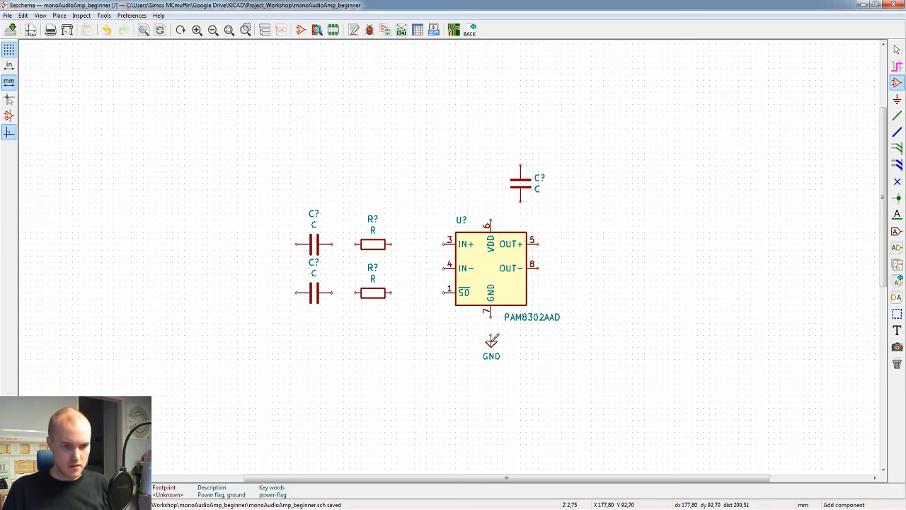
pyautogui.press('m')
pyautogui.click(491, 336)
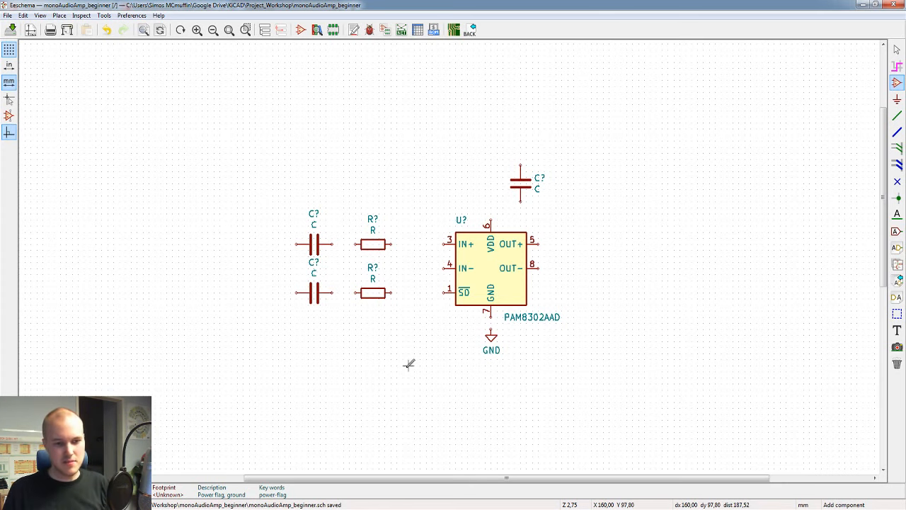
# Step: Place two more GND symbols, one beneath the lower resistor and one beneath the vertical capacitor
pyautogui.click(491, 333)
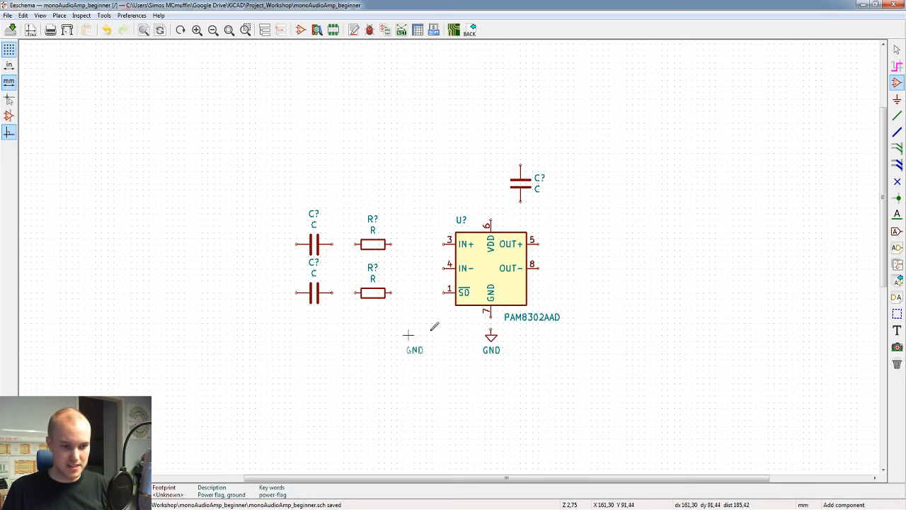
pyautogui.click(426, 352)
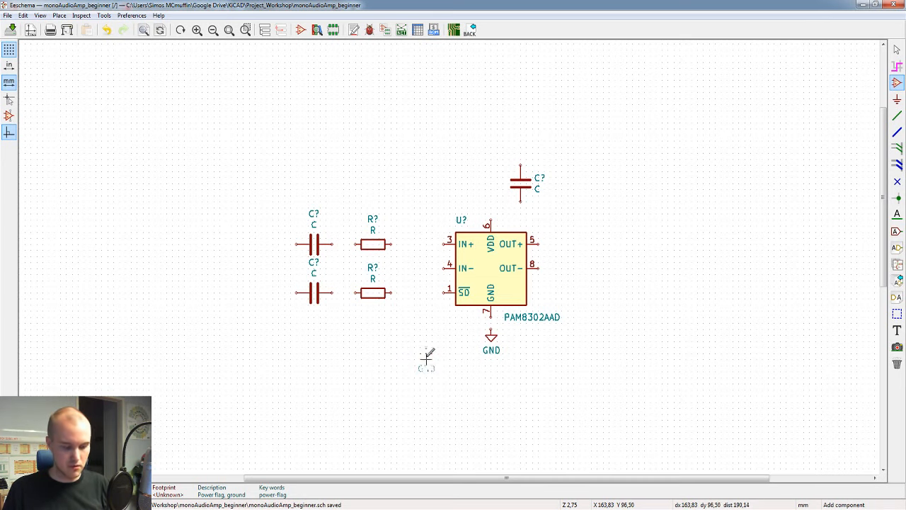
pyautogui.click(379, 325)
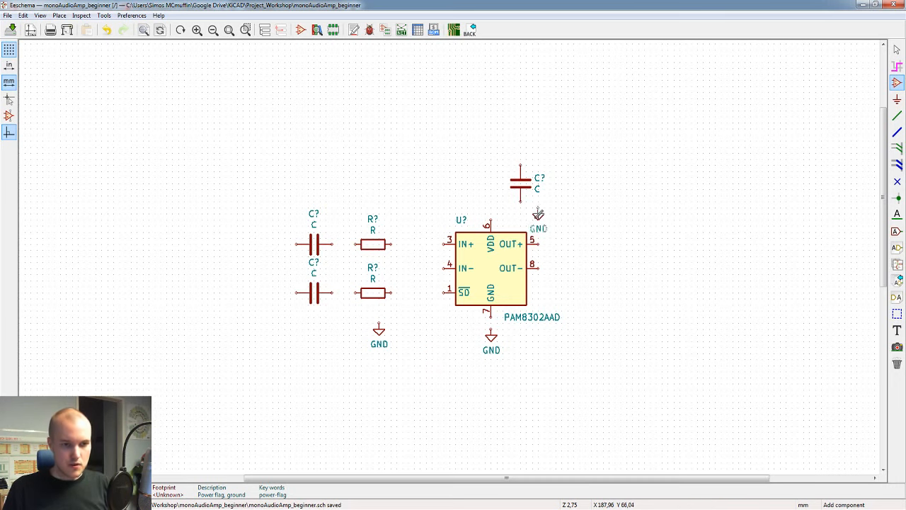
pyautogui.click(521, 211)
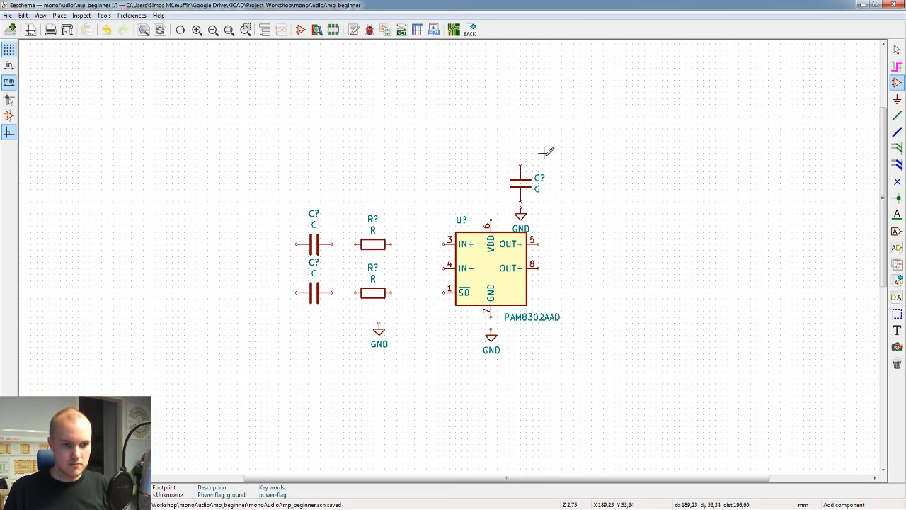
# Step: Raise the vertical capacitor together with its ground symbol clear of the amplifier, and leave a small gap between the two
pyautogui.moveTo(544, 153); pyautogui.dragTo(515, 221)
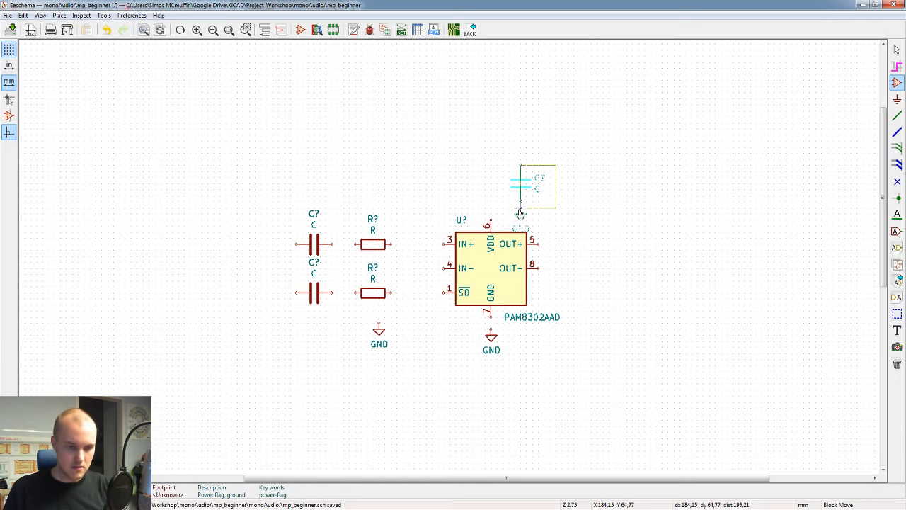
pyautogui.click(519, 188)
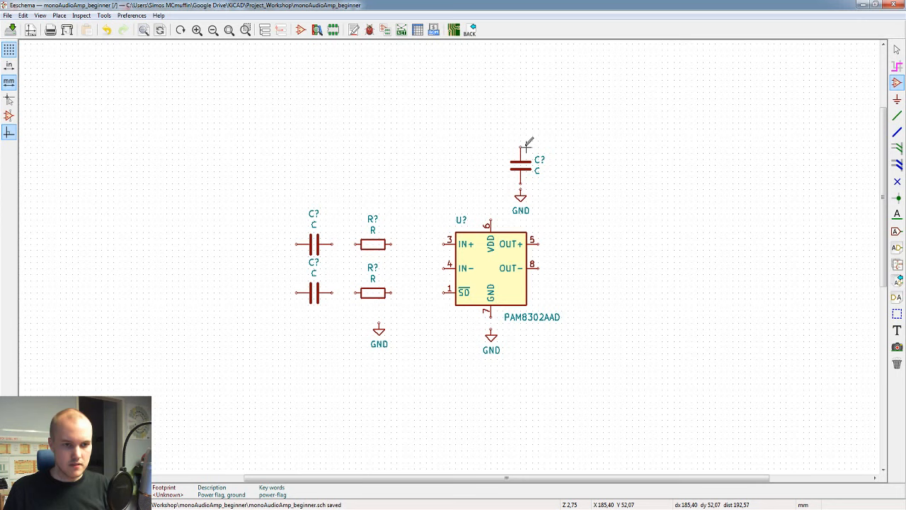
pyautogui.click(520, 195)
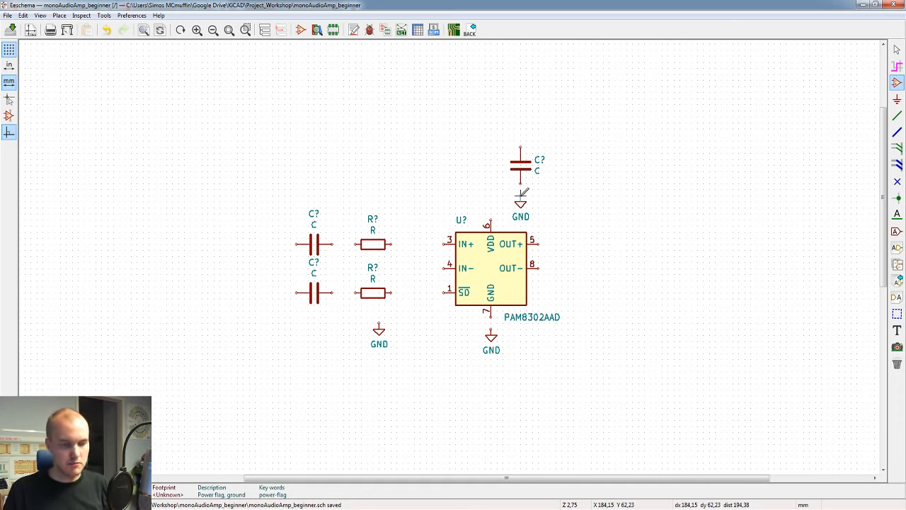
# Step: Move the GND symbol from beneath the lower resistor to below the left end of the lower input capacitor
pyautogui.press('w')
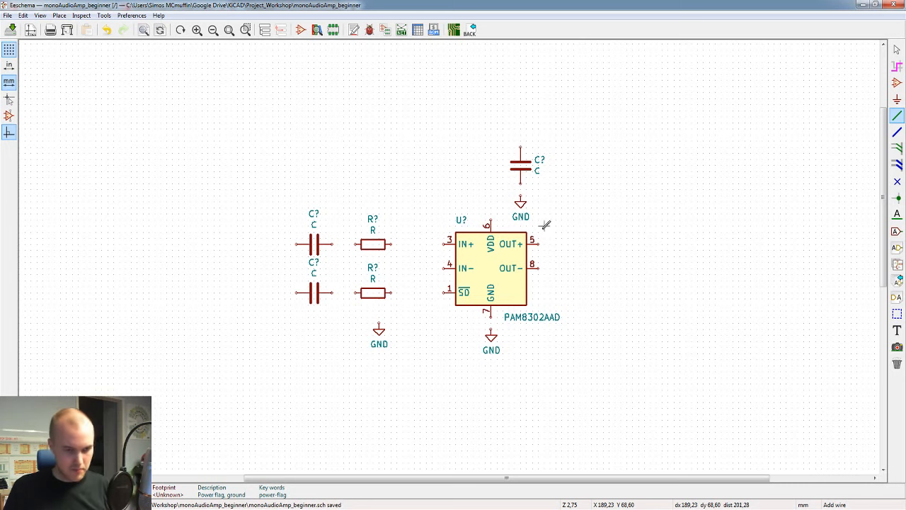
pyautogui.press('Escape')
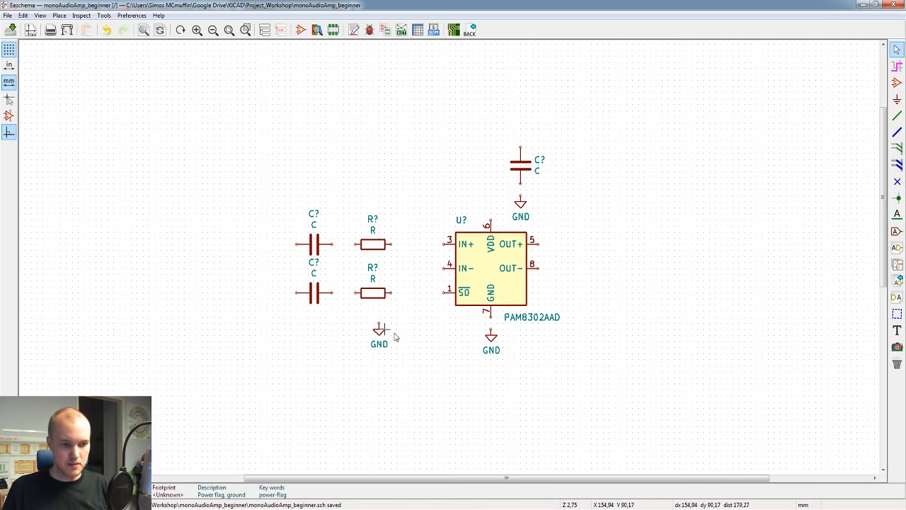
pyautogui.moveTo(380, 332); pyautogui.dragTo(284, 335)
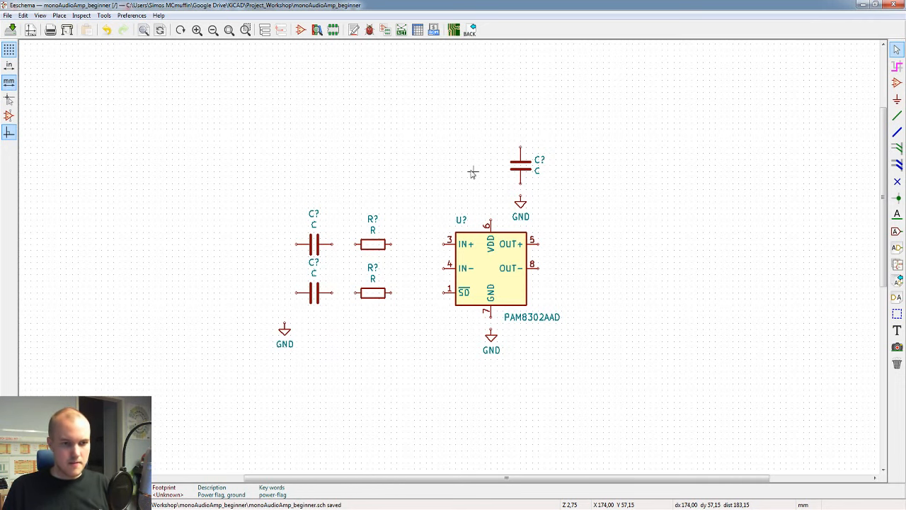
# Step: Add a +5V power symbol just above the vertical capacitor's upper pin
pyautogui.write('a')
pyautogui.write('+')
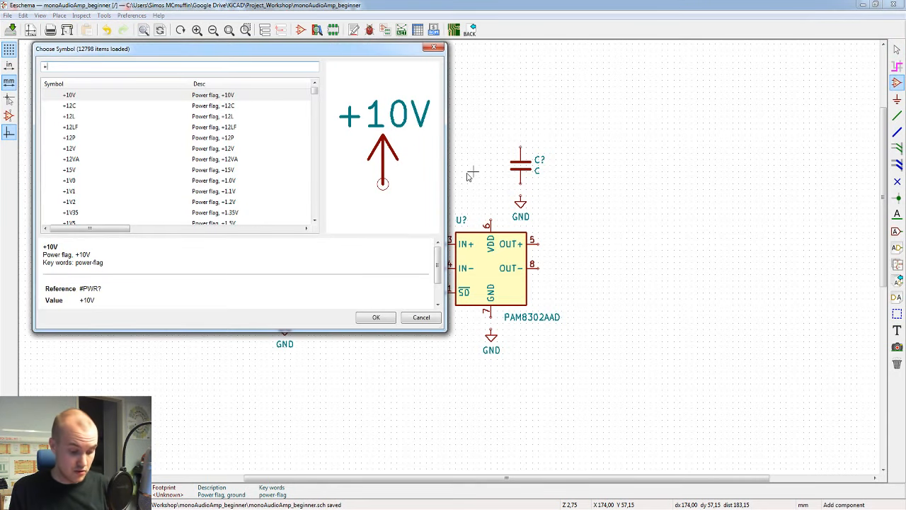
pyautogui.write('5')
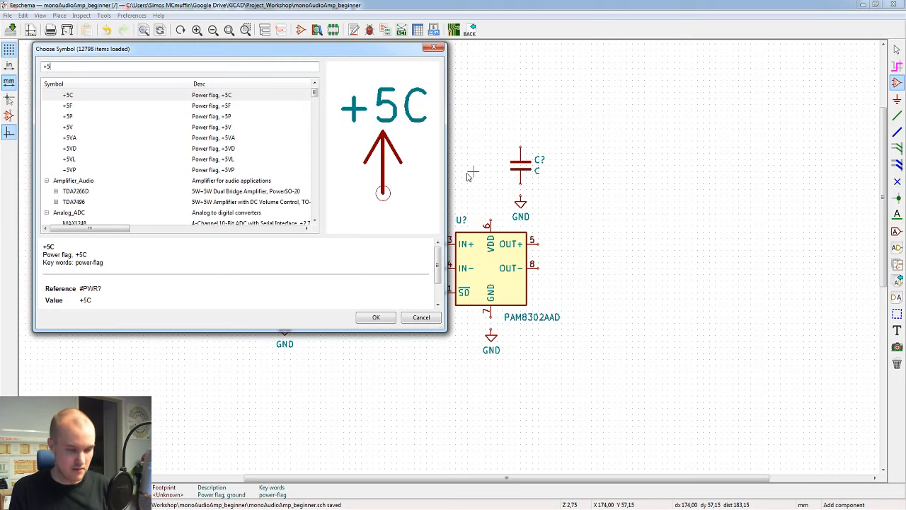
pyautogui.click(86, 127)
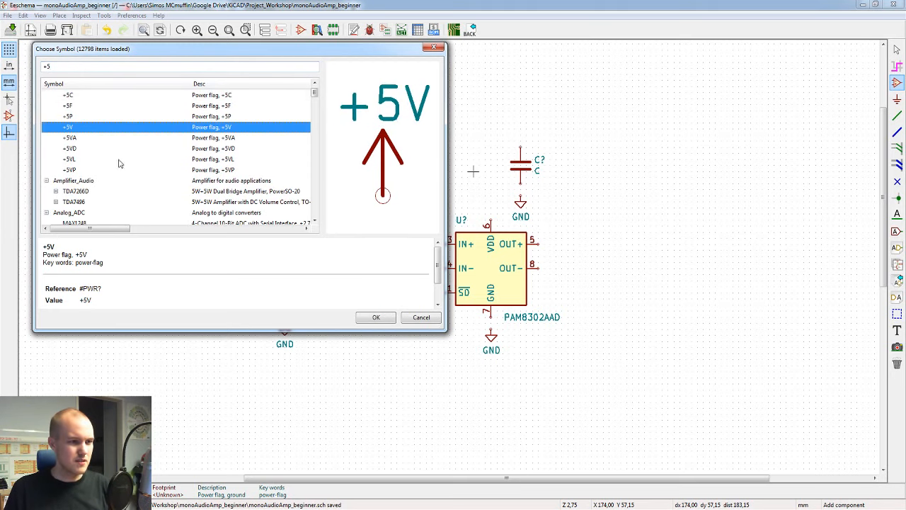
pyautogui.click(369, 320)
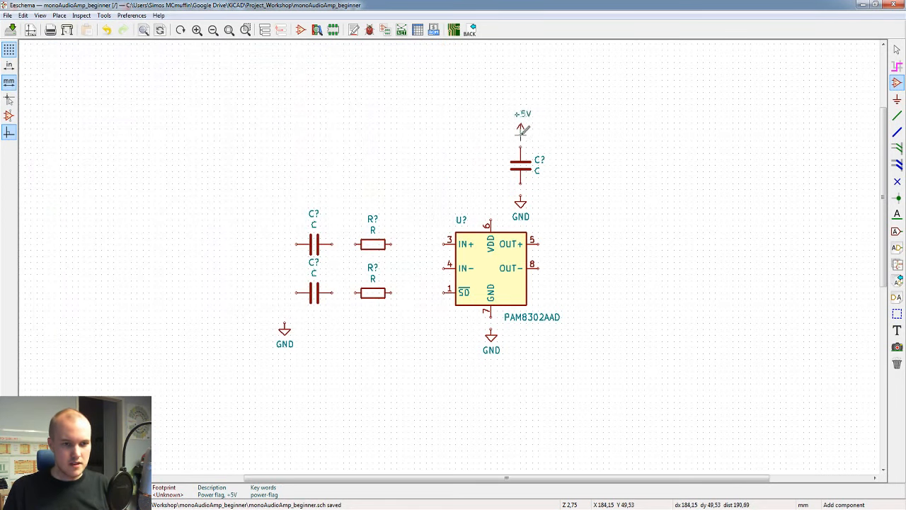
pyautogui.click(522, 131)
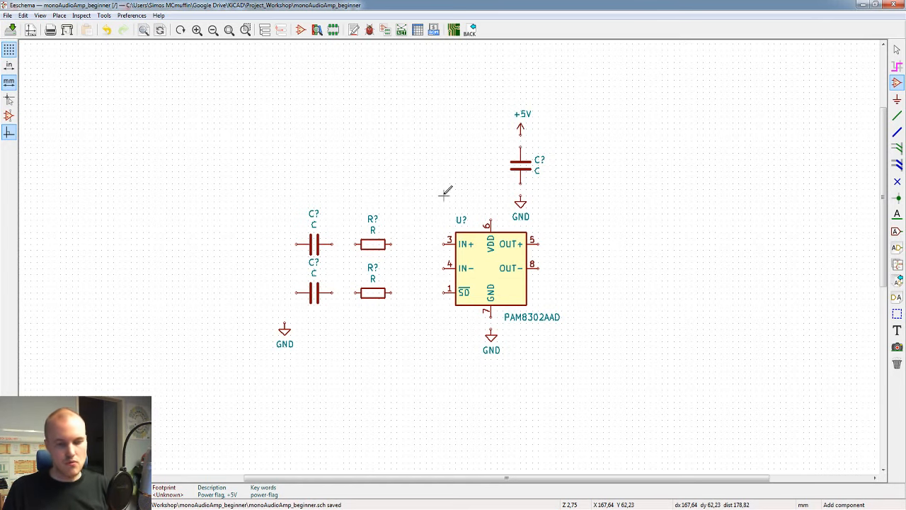
pyautogui.scroll(2, 451, 167)
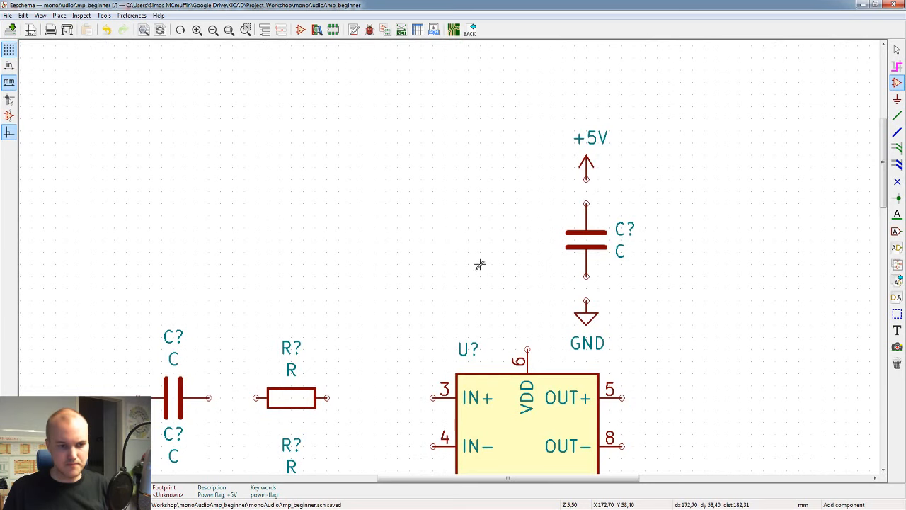
pyautogui.scroll(-1, 479, 263)
pyautogui.moveTo(391, 301); pyautogui.dragTo(414, 217, button='middle')
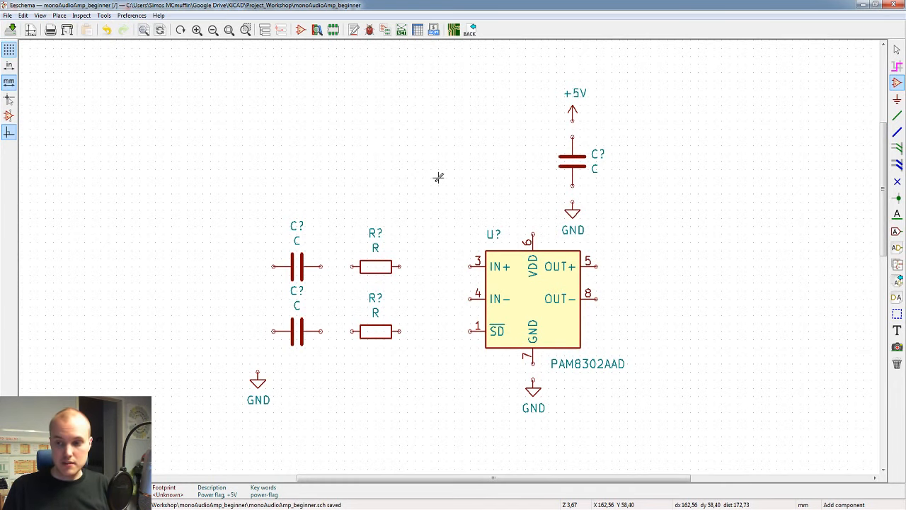
pyautogui.moveTo(449, 180)
pyautogui.mouseDown(button='middle')
pyautogui.moveTo(295, 139)
pyautogui.moveTo(330, 277)
pyautogui.moveTo(575, 200)
pyautogui.moveTo(283, 182)
pyautogui.moveTo(486, 226)
pyautogui.moveTo(437, 186)
pyautogui.mouseUp(button='middle')
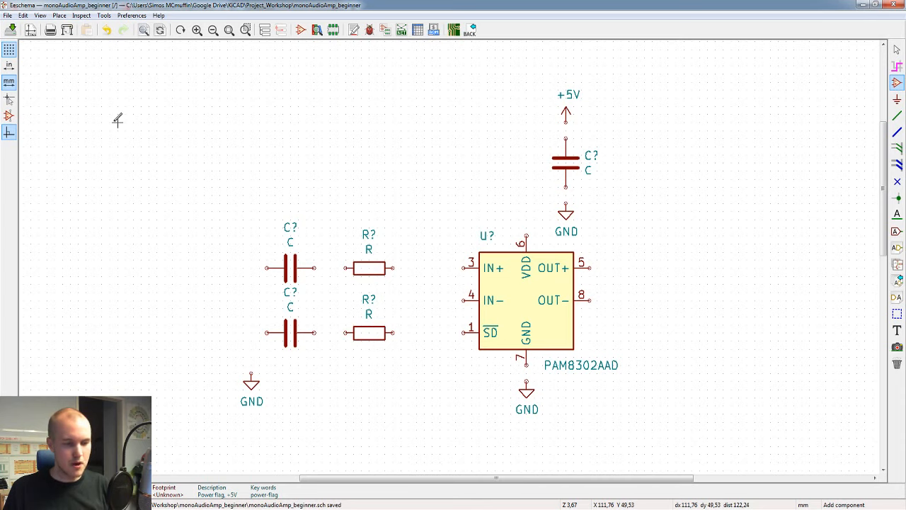
pyautogui.scroll(-1, 117, 121)
pyautogui.scroll(1, 445, 250)
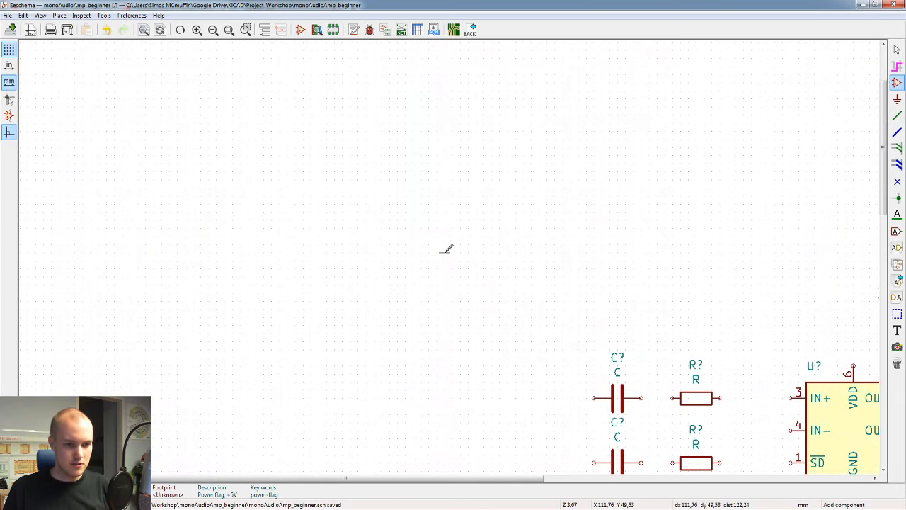
pyautogui.scroll(1, 446, 250)
pyautogui.scroll(-2, 445, 250)
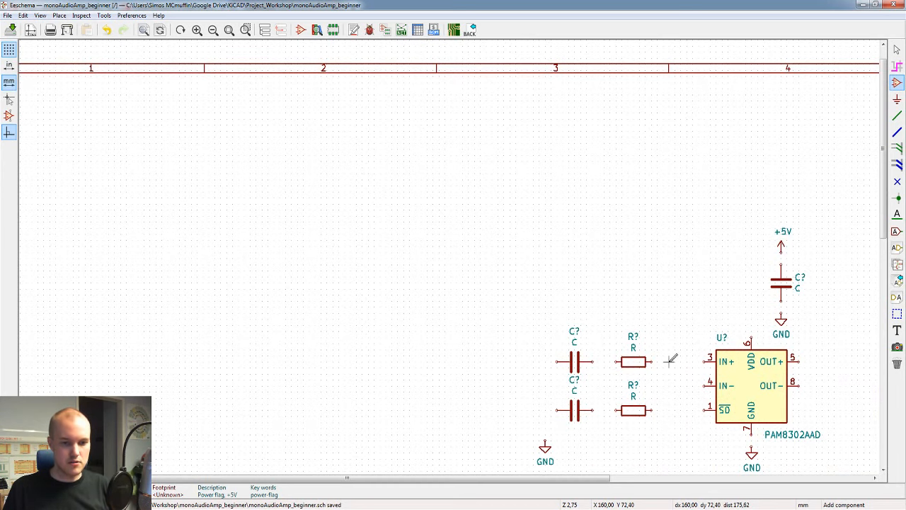
pyautogui.scroll(1, 670, 361)
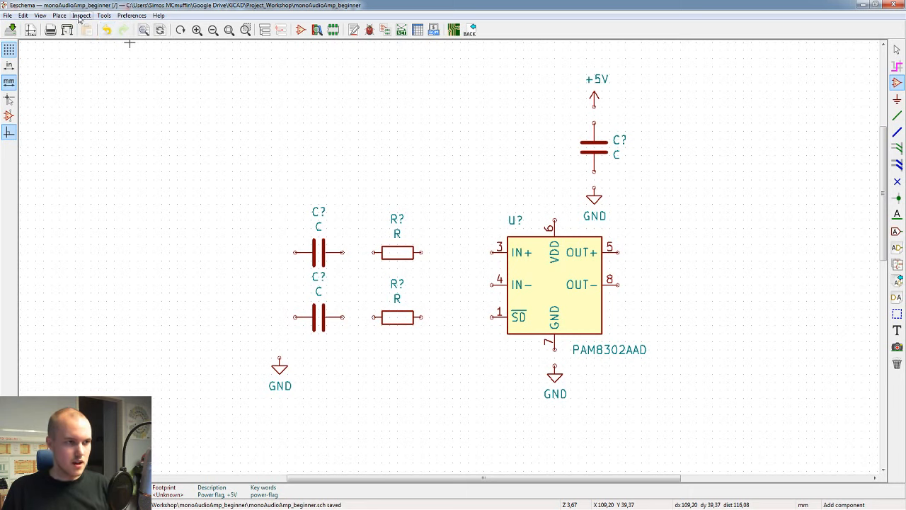
# Step: Look up the hotkey for beginning a wire in the schematic editor's hotkeys list
pyautogui.click(104, 16)
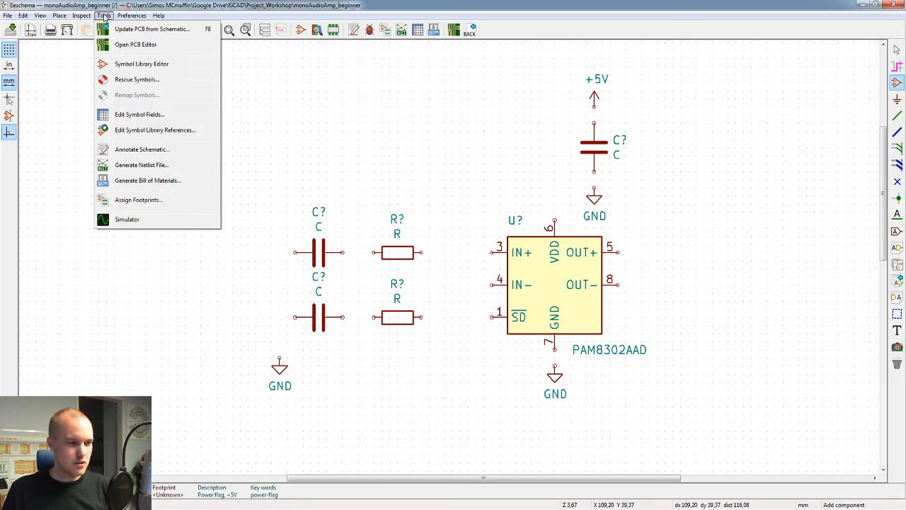
pyautogui.moveTo(127, 16)
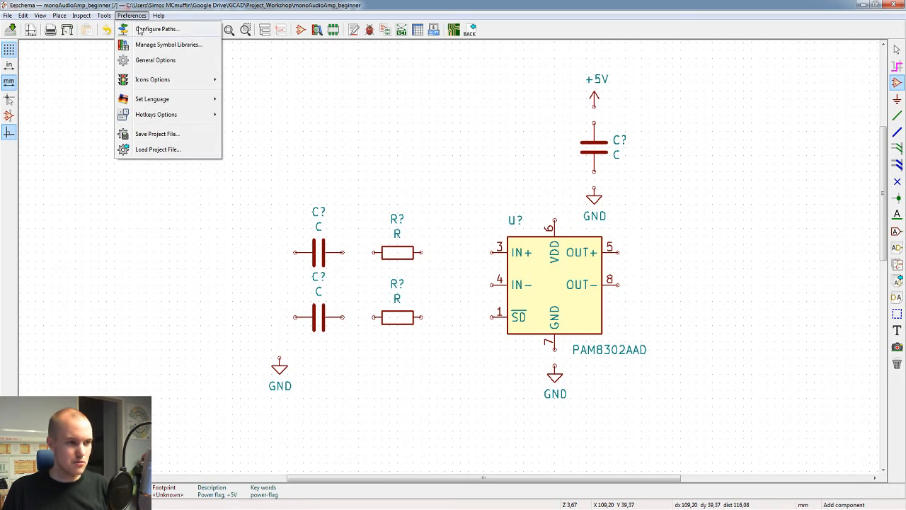
pyautogui.moveTo(152, 114)
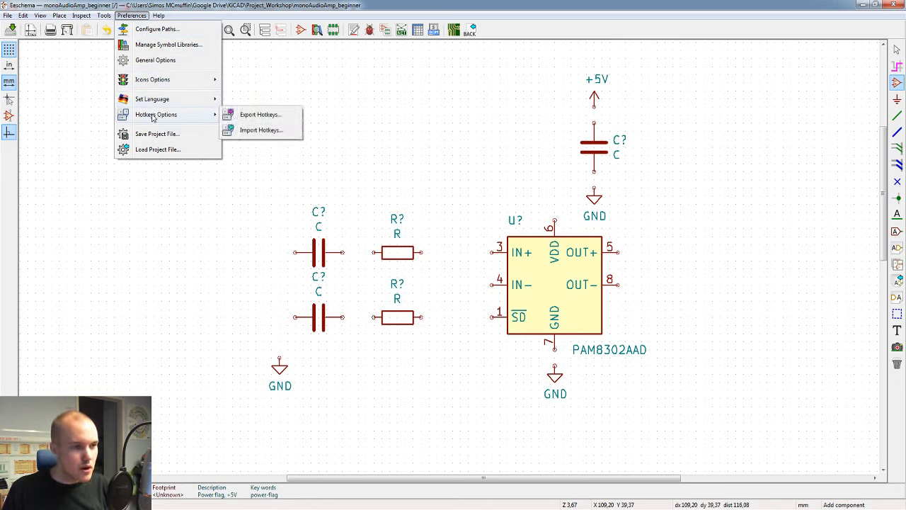
pyautogui.moveTo(157, 15)
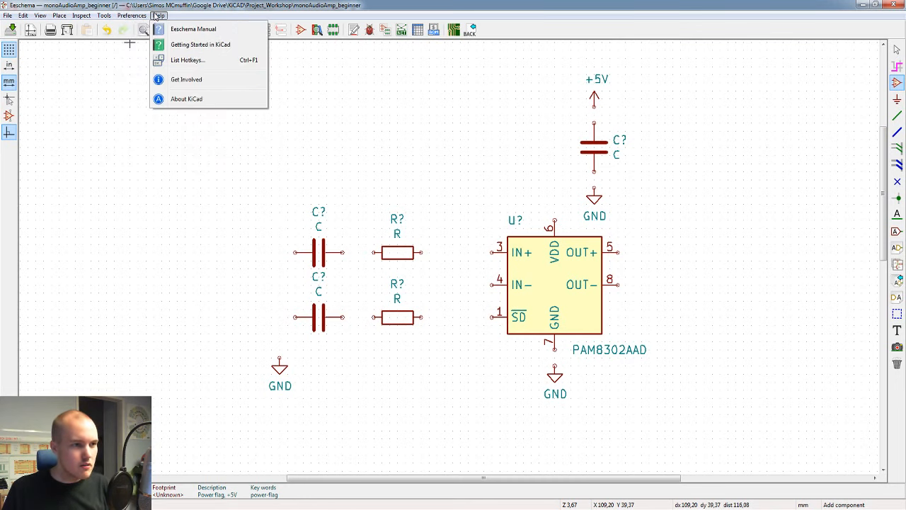
pyautogui.click(183, 60)
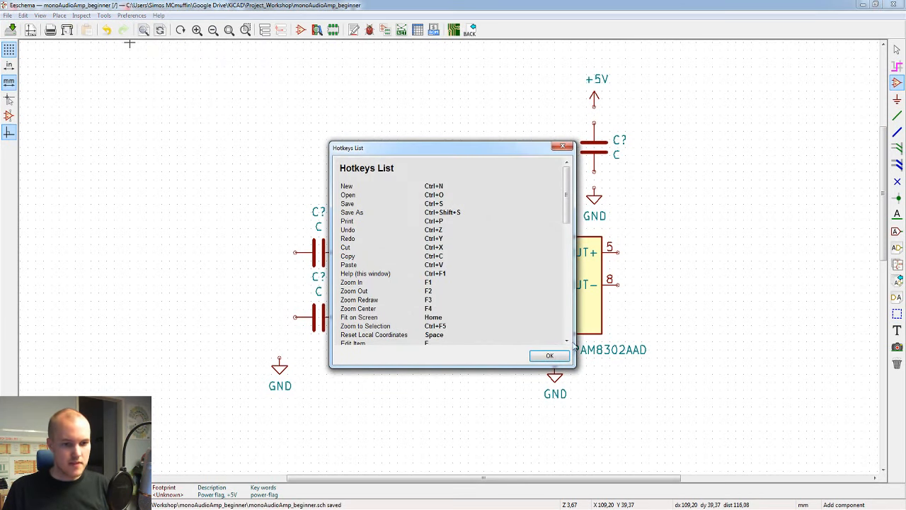
pyautogui.moveTo(575, 365); pyautogui.dragTo(672, 463)
pyautogui.scroll(-2, 512, 305)
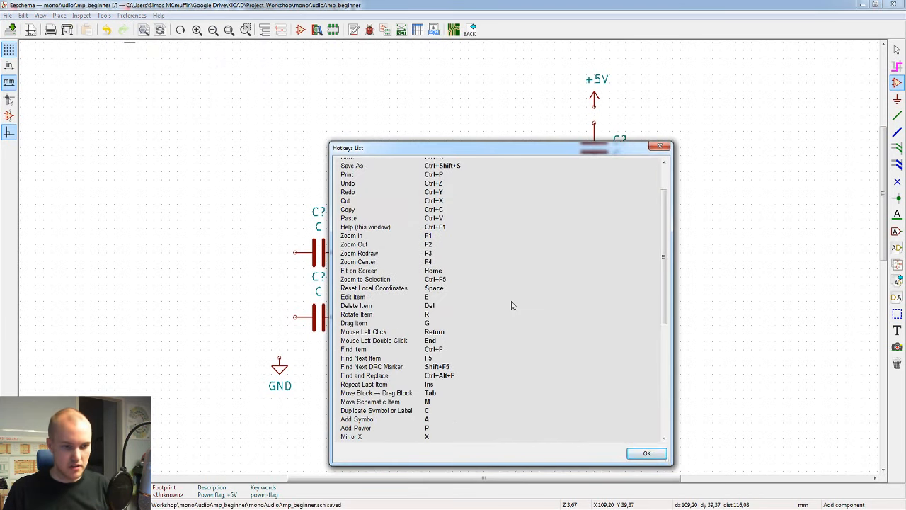
pyautogui.scroll(-2, 512, 305)
pyautogui.scroll(-3, 512, 306)
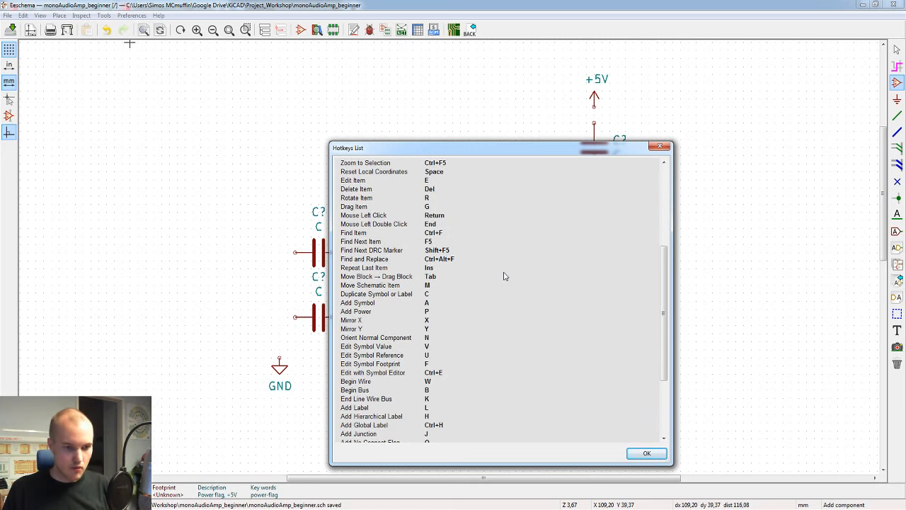
pyautogui.moveTo(336, 388); pyautogui.dragTo(433, 385)
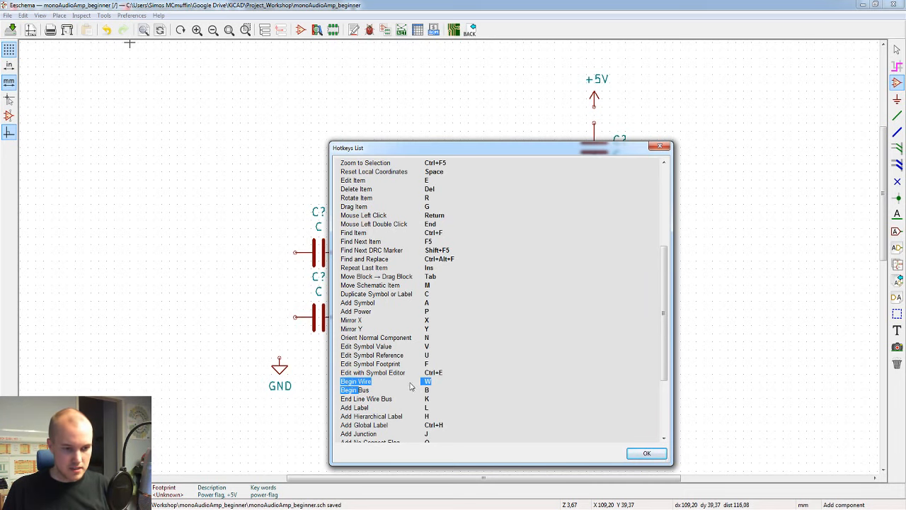
pyautogui.click(646, 453)
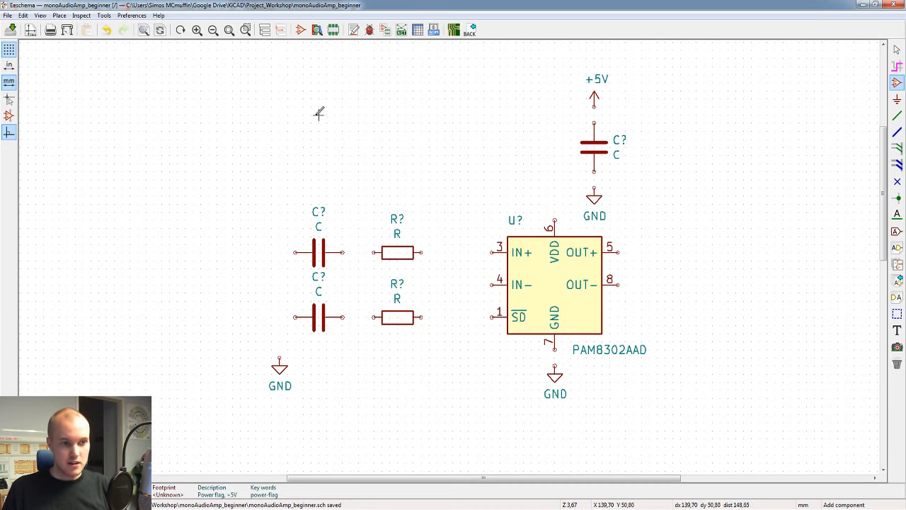
pyautogui.press('w')
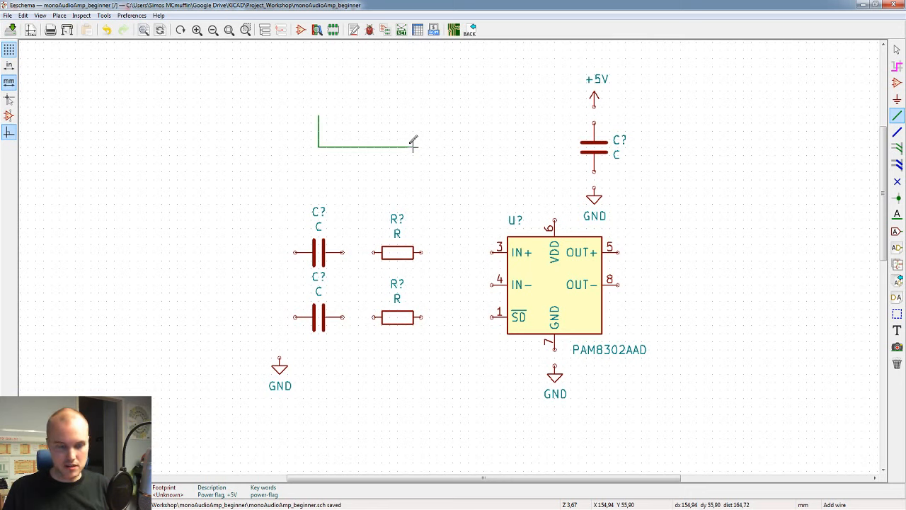
pyautogui.press('Escape')
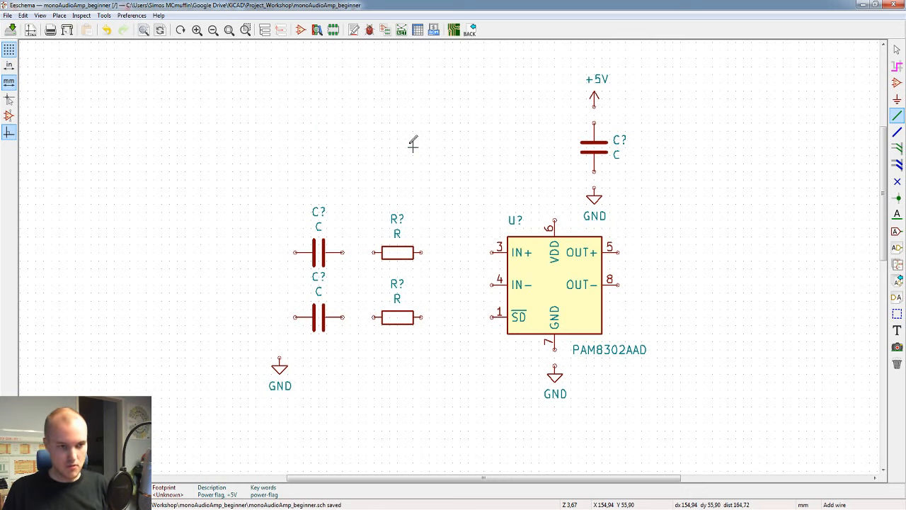
pyautogui.click(194, 130)
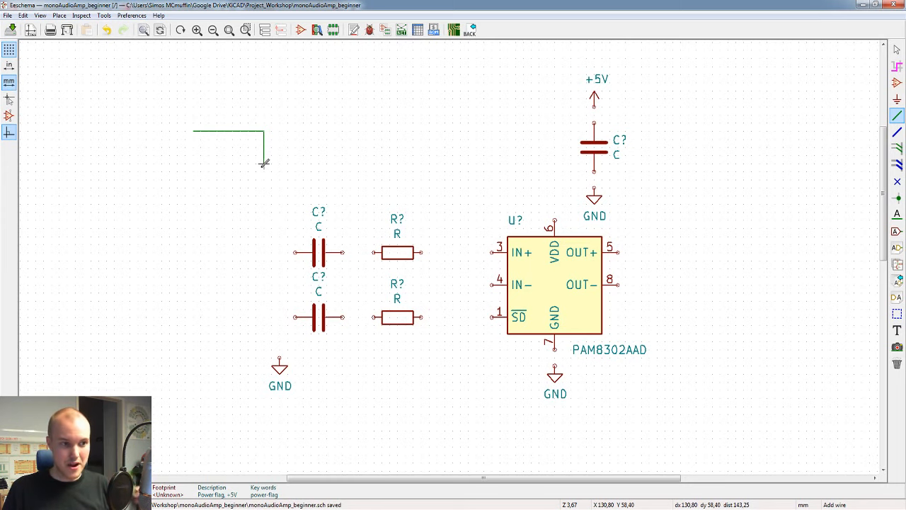
pyautogui.press('Escape')
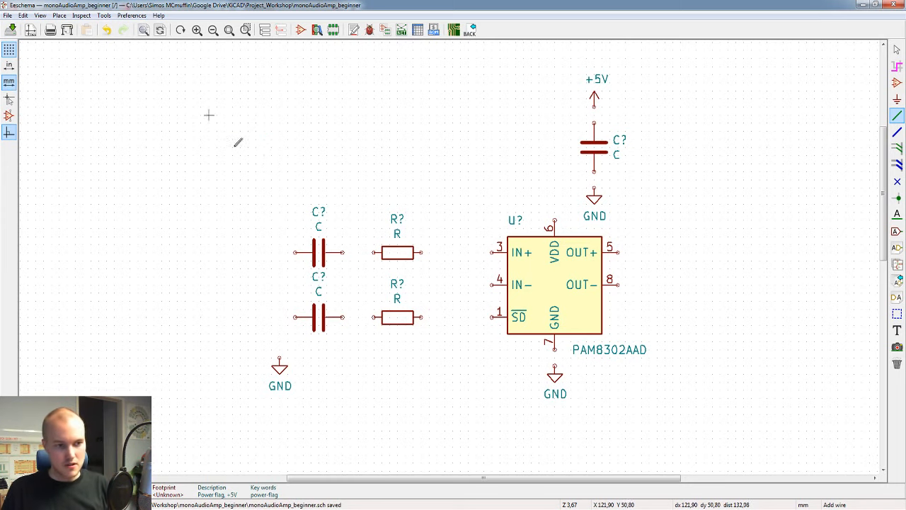
# Step: Wire the amplifier's IN+ pin to the upper resistor, and that resistor's other end to the upper input capacitor
pyautogui.click(491, 249)
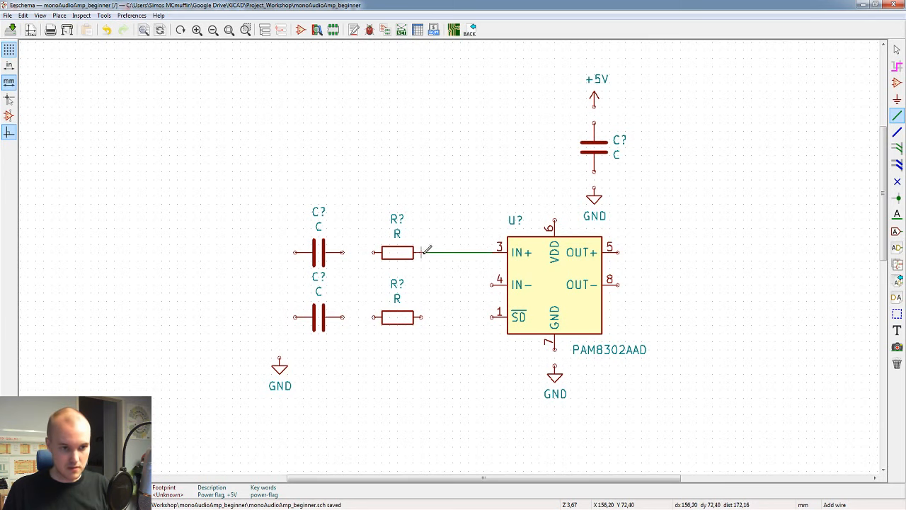
pyautogui.click(422, 252)
pyautogui.click(373, 252)
pyautogui.click(342, 253)
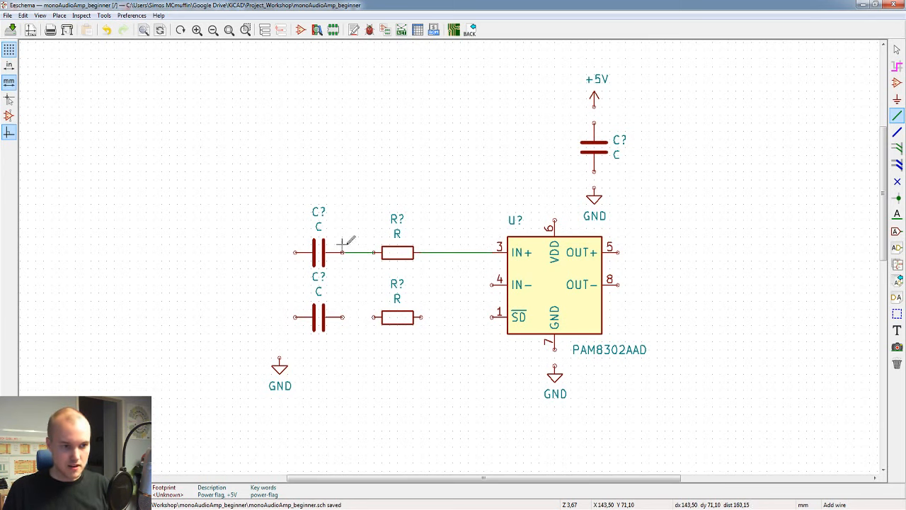
# Step: Wire the amplifier's IN- pin through the lower resistor and lower input capacitor to the GND symbol below the capacitor's left end
pyautogui.click(494, 284)
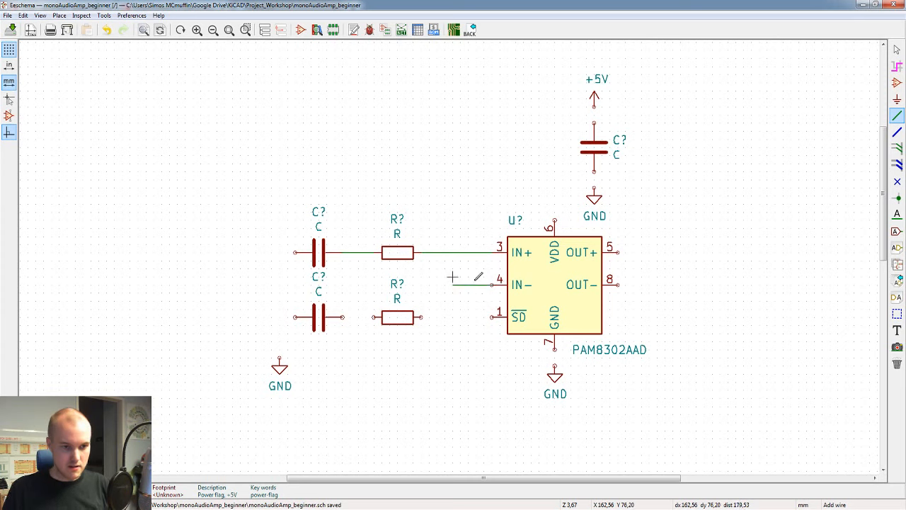
pyautogui.click(439, 316)
pyautogui.click(422, 317)
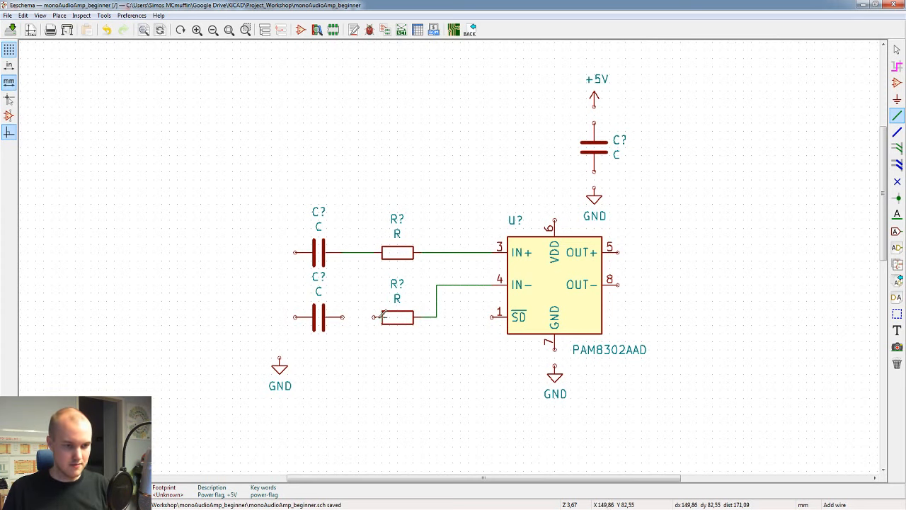
pyautogui.click(373, 317)
pyautogui.click(342, 316)
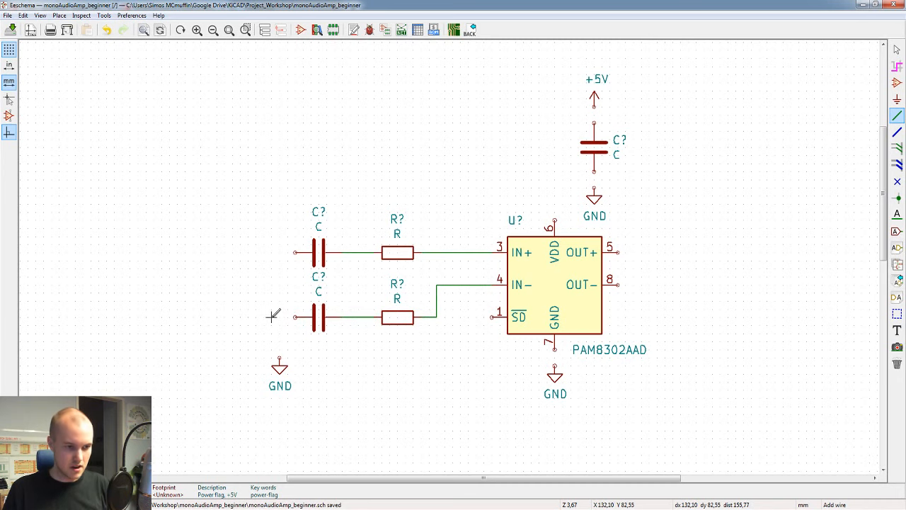
pyautogui.click(295, 317)
pyautogui.click(280, 359)
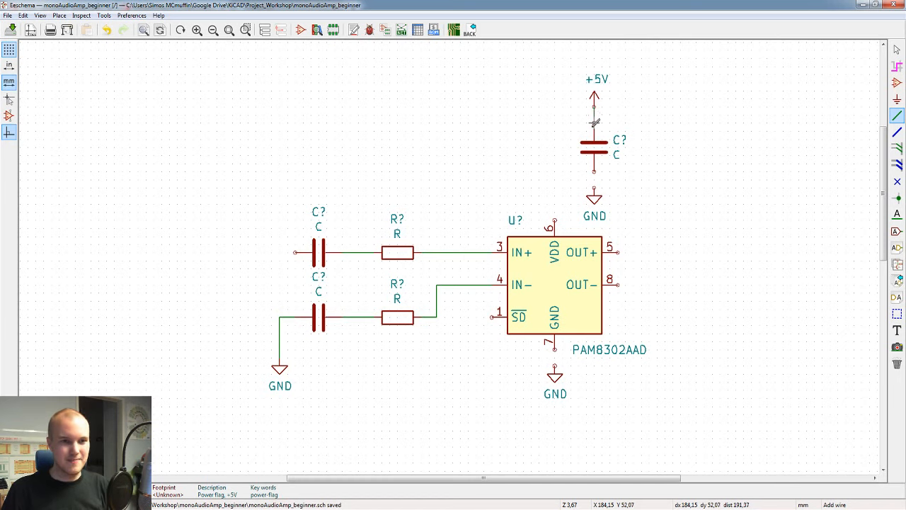
# Step: Wire the +5V supply and vertical capacitor's upper pin to the amplifier's VDD pin, and the capacitor's lower pin to its GND symbol
pyautogui.click(596, 112)
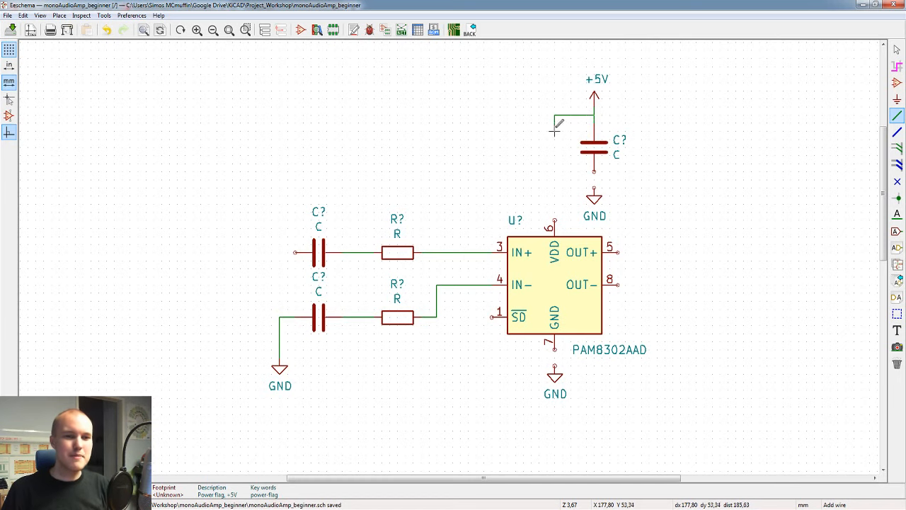
pyautogui.click(555, 218)
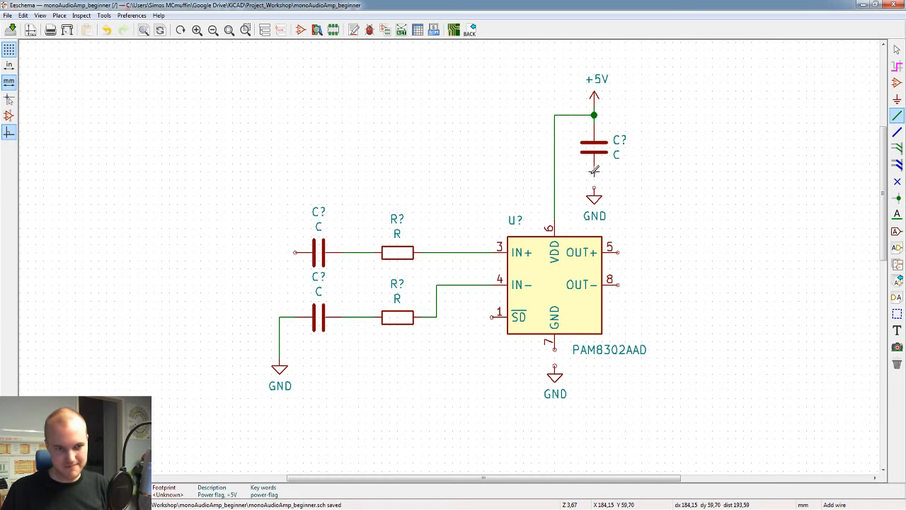
pyautogui.click(593, 186)
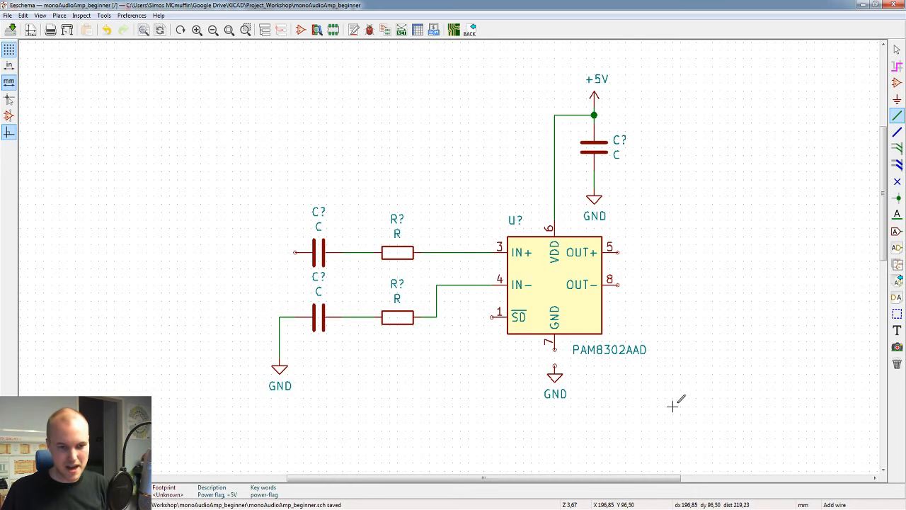
# Step: Wire the amplifier's GND pin 7 to the GND symbol beneath it and end wire drawing
pyautogui.click(555, 350)
pyautogui.click(555, 365)
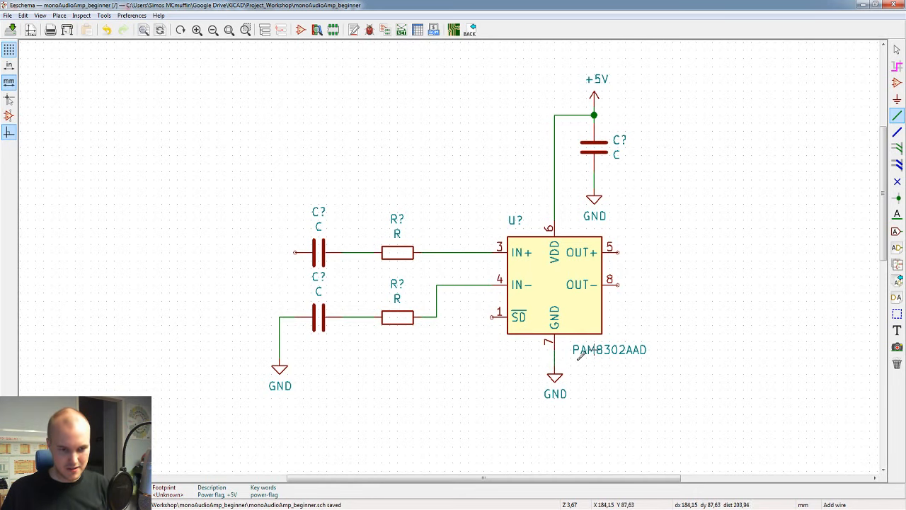
pyautogui.press('Escape')
# Step: Try shifting the GND symbol beneath pin 7 away to the lower left, once detached from its wire and once with it attached, undoing each attempt
pyautogui.scroll(-2, 403, 310)
pyautogui.scroll(-1, 508, 277)
pyautogui.scroll(2, 425, 284)
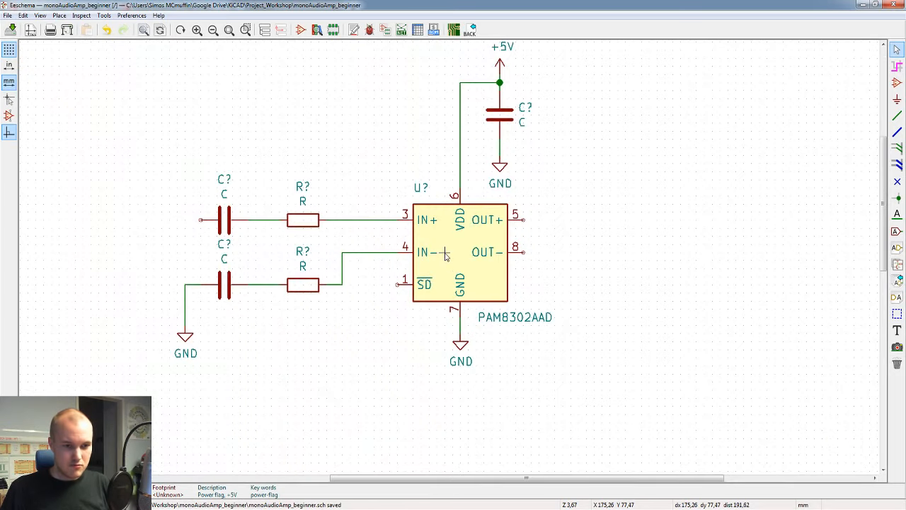
pyautogui.scroll(1, 380, 303)
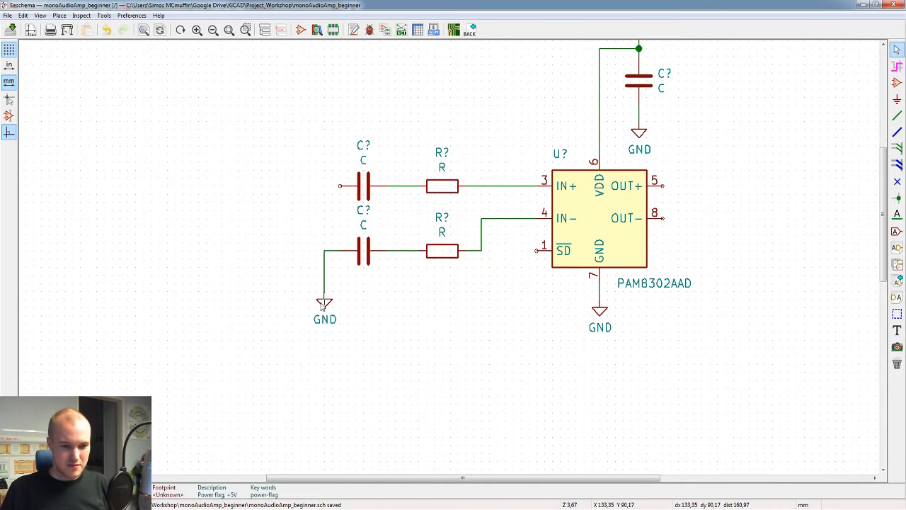
pyautogui.scroll(-2, 601, 316)
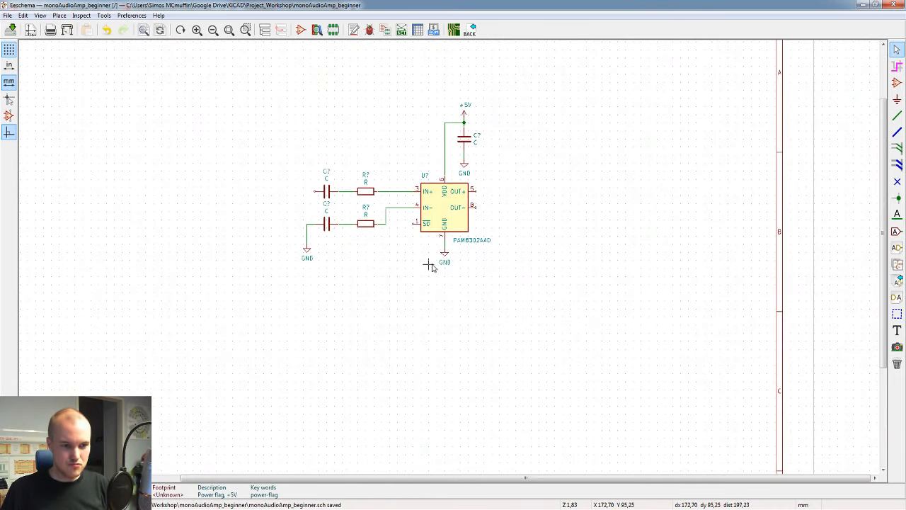
pyautogui.scroll(2, 406, 246)
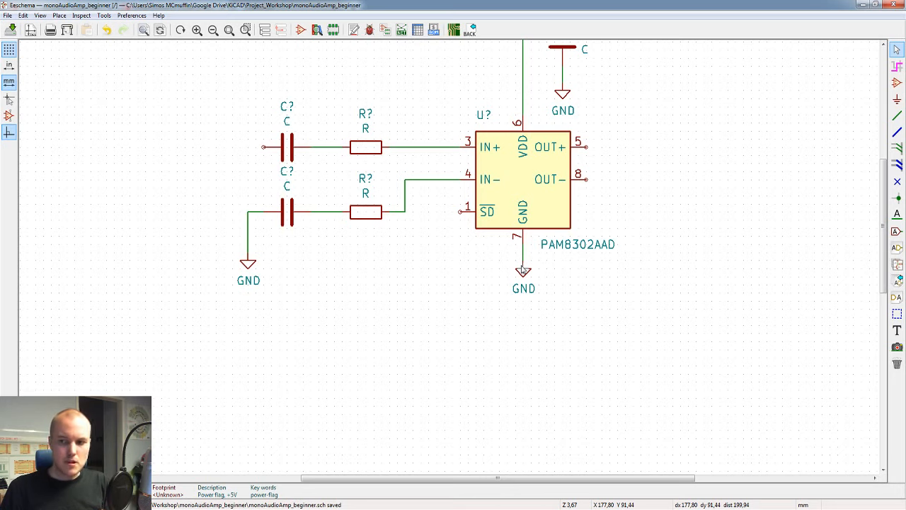
pyautogui.scroll(1, 497, 261)
pyautogui.moveTo(430, 255); pyautogui.dragTo(484, 290, button='middle')
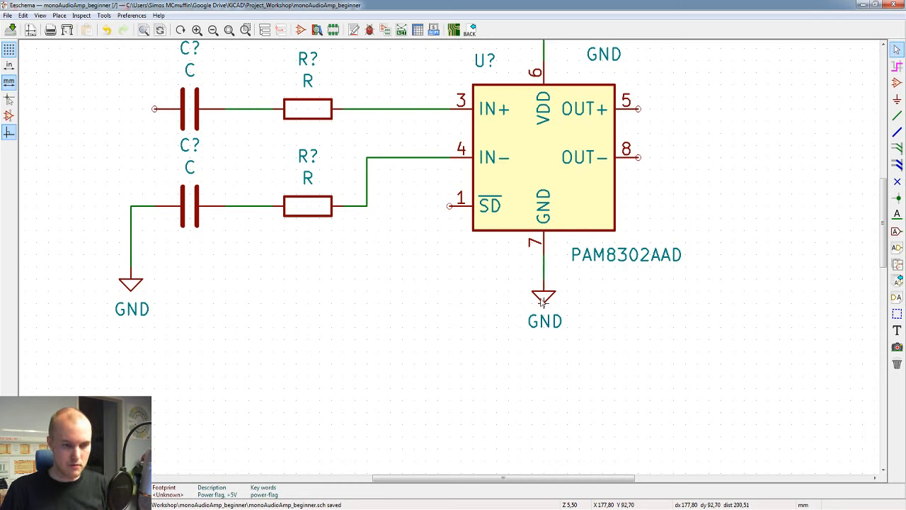
pyautogui.press('m')
pyautogui.click(402, 291)
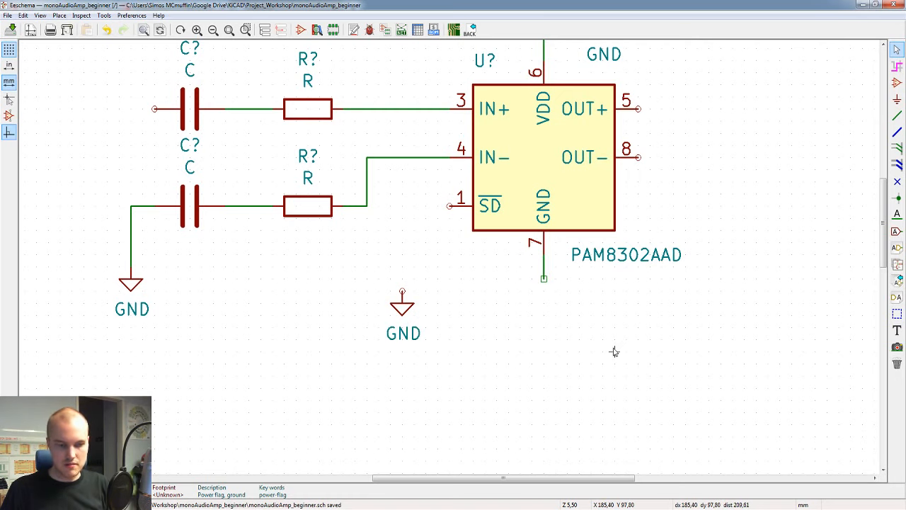
pyautogui.hotkey('ctrl', 'z')
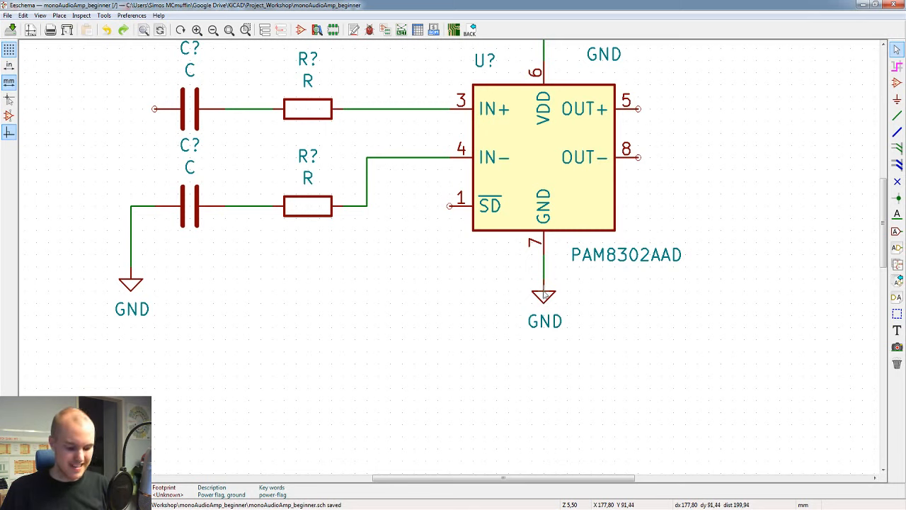
pyautogui.moveTo(545, 294); pyautogui.dragTo(356, 356)
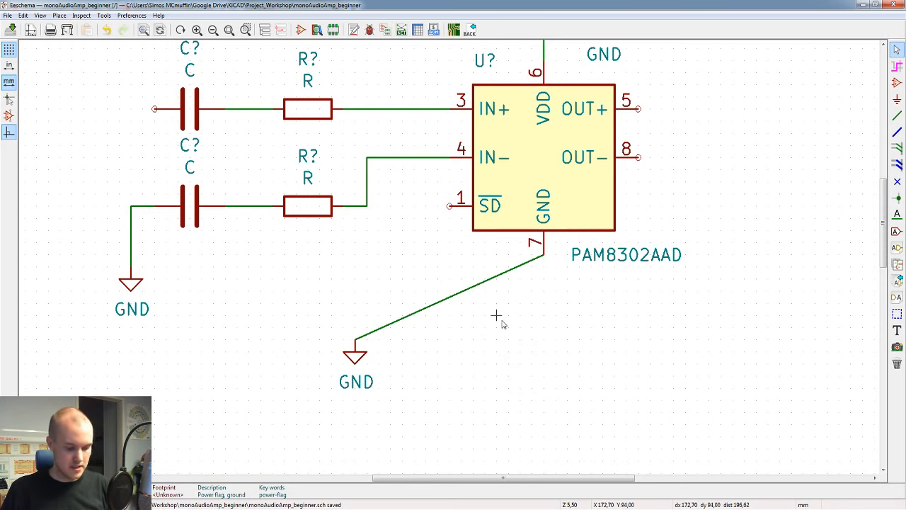
pyautogui.hotkey('ctrl', 'z')
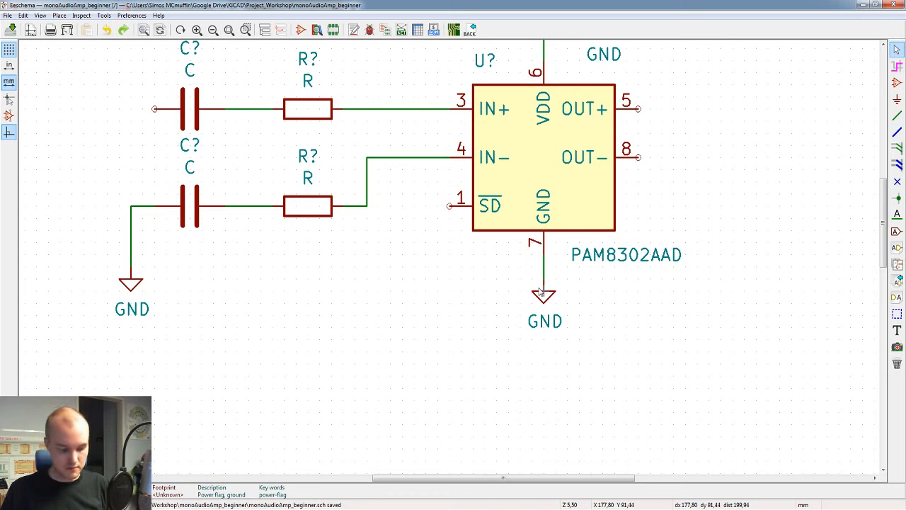
# Step: Lower the GND symbol beneath pin 7 slightly while keeping its wire attached
pyautogui.press('g')
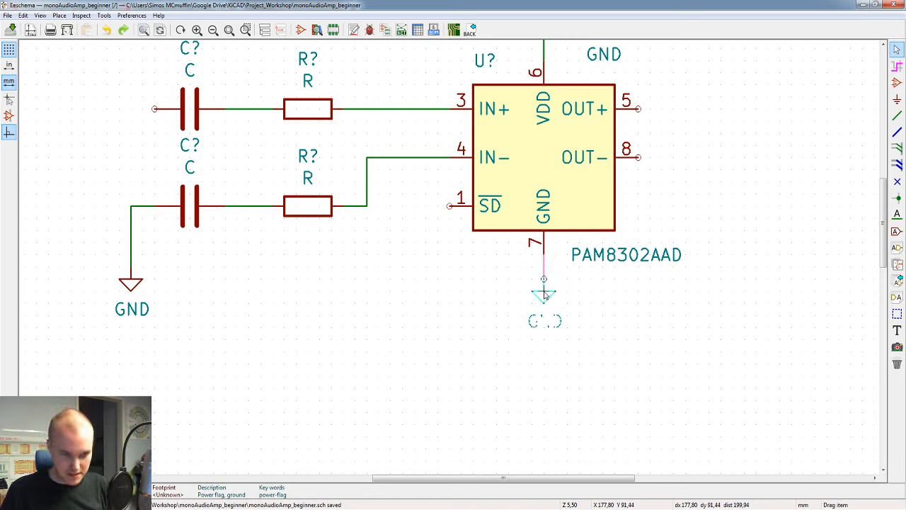
pyautogui.click(544, 306)
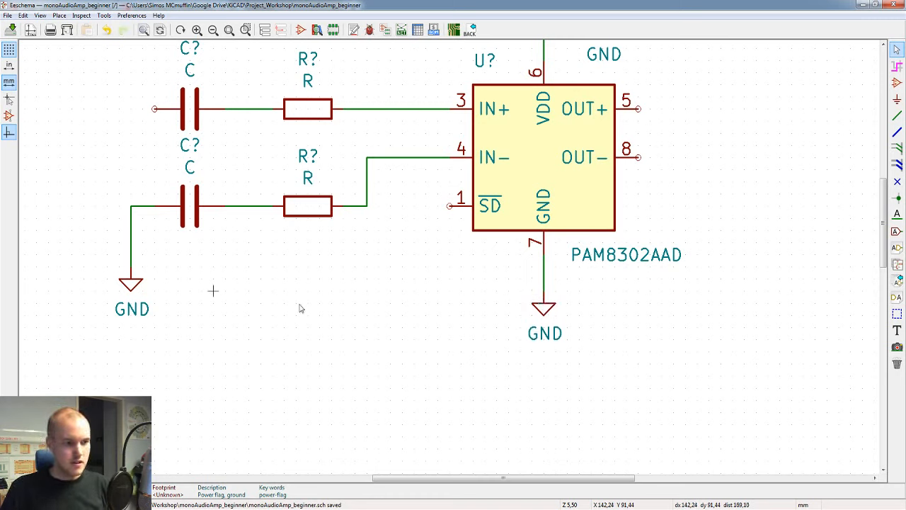
pyautogui.scroll(-1, 444, 255)
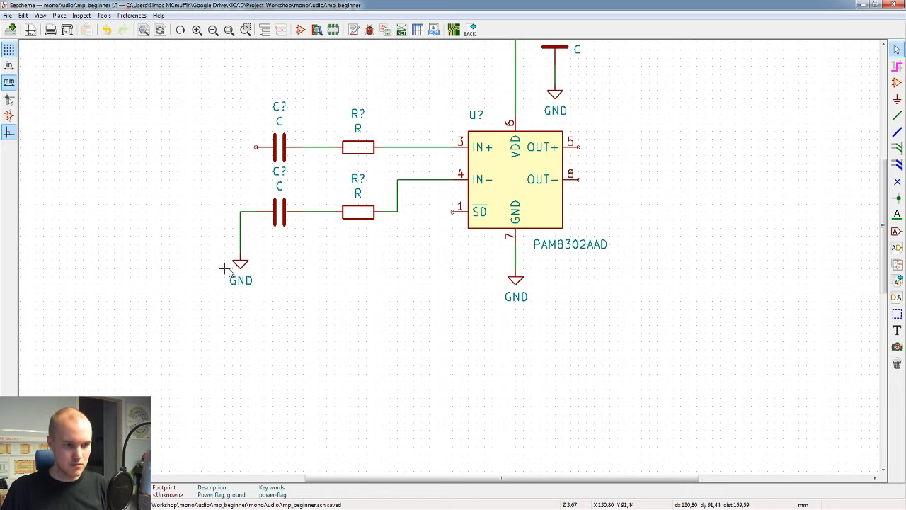
# Step: Lower the input branch's GND symbol with its wire attached, level with the GND symbol beneath pin 7
pyautogui.moveTo(238, 268); pyautogui.dragTo(241, 285)
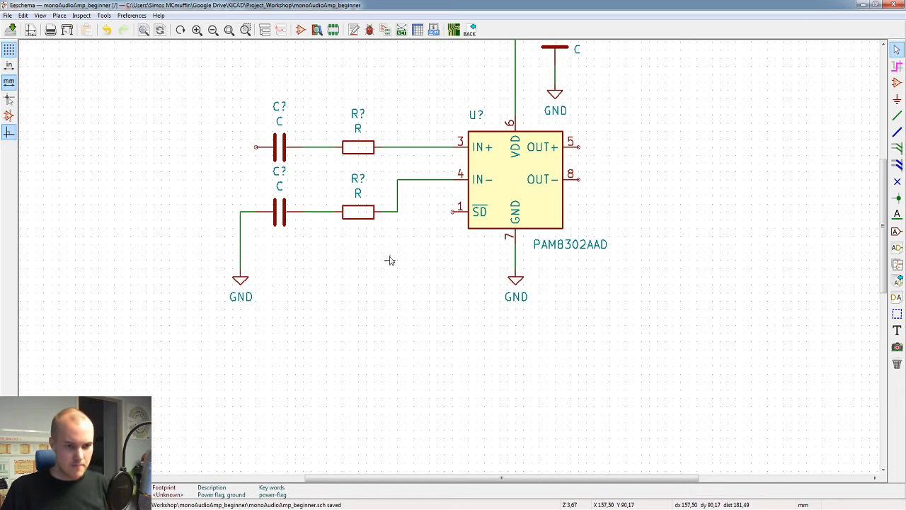
pyautogui.scroll(-2, 391, 259)
pyautogui.moveTo(470, 248); pyautogui.dragTo(400, 358, button='middle')
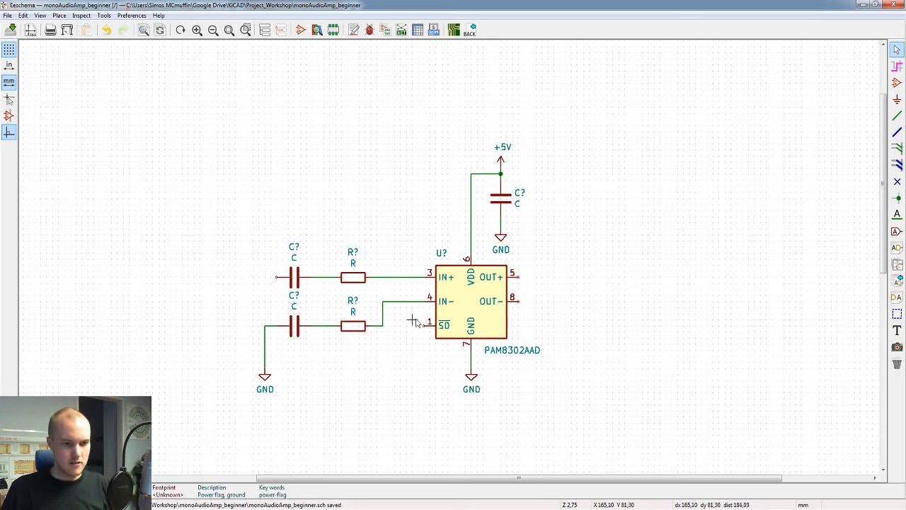
pyautogui.scroll(-2, 425, 340)
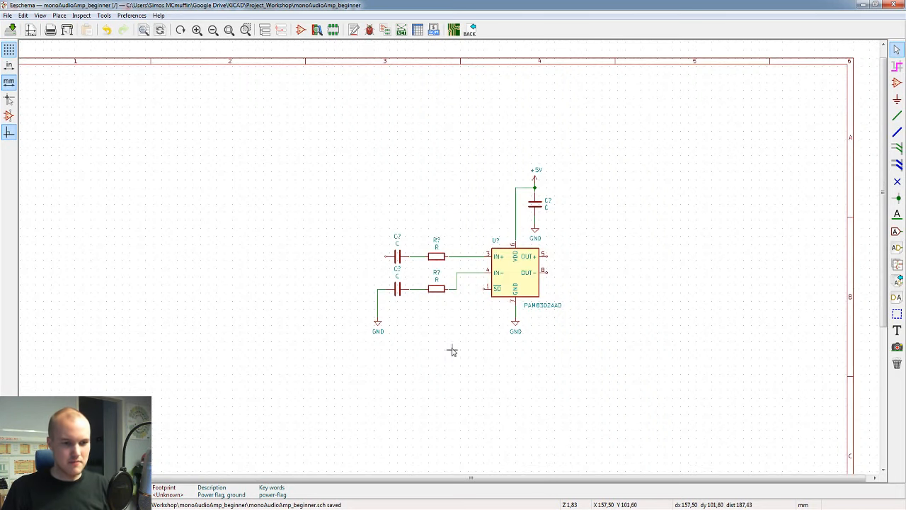
# Step: Try moving the two lower GND symbols and their wires away as a detached block, and undo the move
pyautogui.scroll(3, 451, 350)
pyautogui.moveTo(617, 188); pyautogui.dragTo(259, 303)
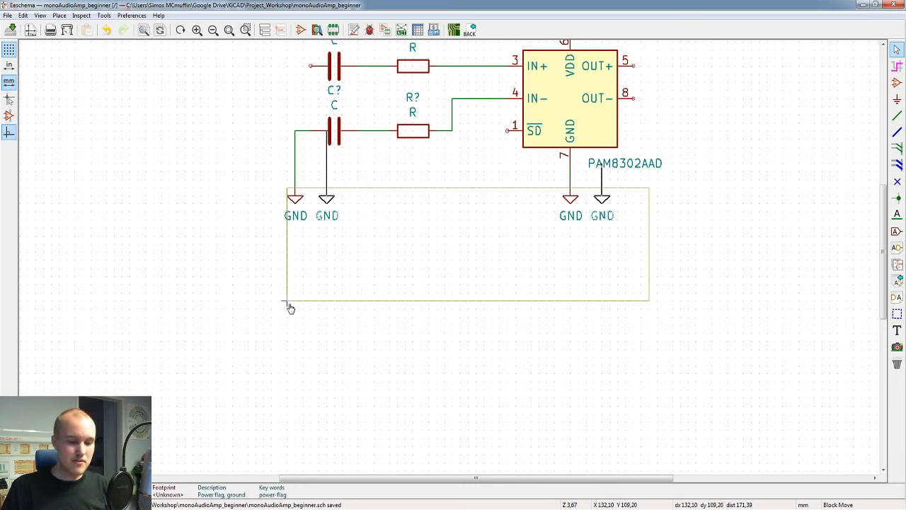
pyautogui.click(179, 384)
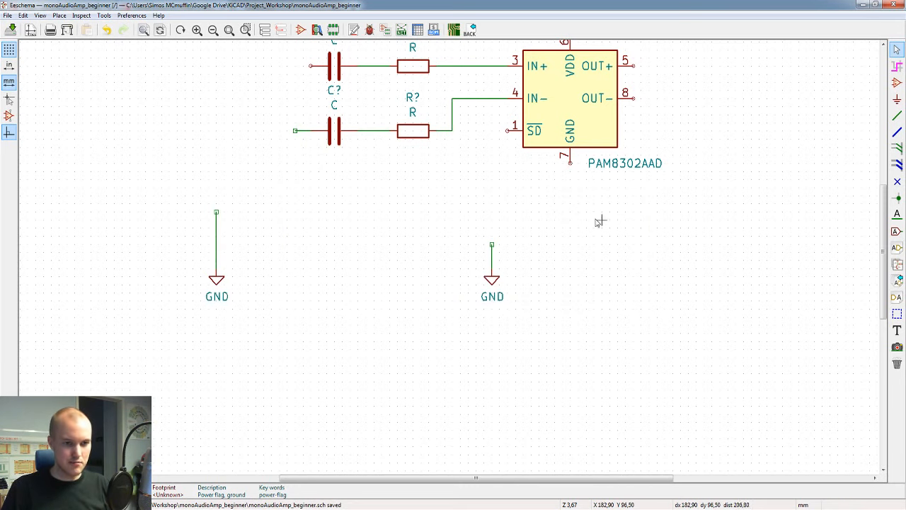
pyautogui.hotkey('ctrl', 'z')
# Step: Lower the input branch's GND symbol and pin 7's GND symbol together as a block, keeping their wires attached
pyautogui.moveTo(657, 316); pyautogui.dragTo(201, 181)
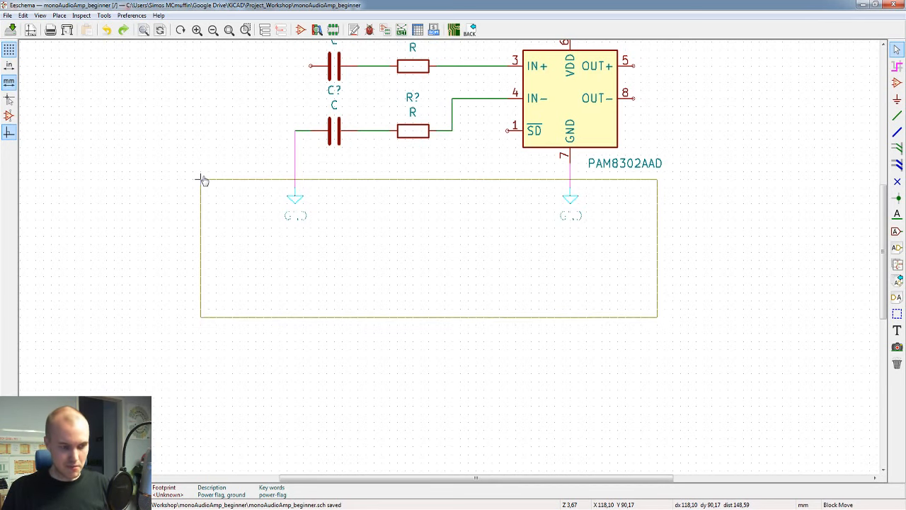
pyautogui.click(201, 182)
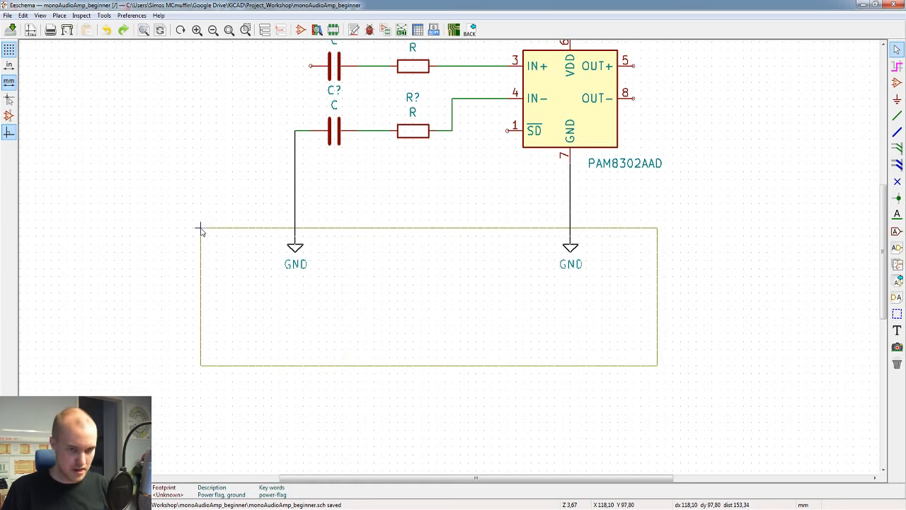
pyautogui.click(201, 229)
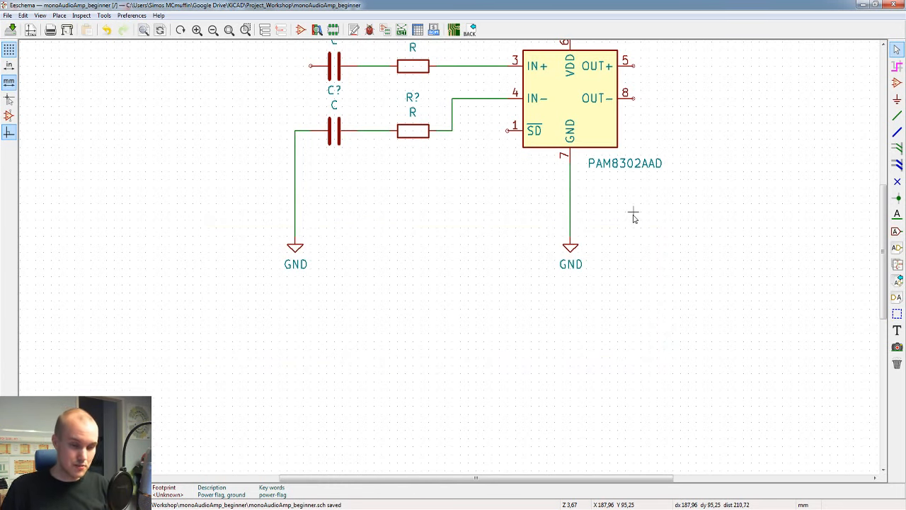
# Step: Try shifting the two lower GND symbols as a block again, once detached and once with wires attached, cancelling each attempt
pyautogui.moveTo(634, 212); pyautogui.dragTo(187, 394)
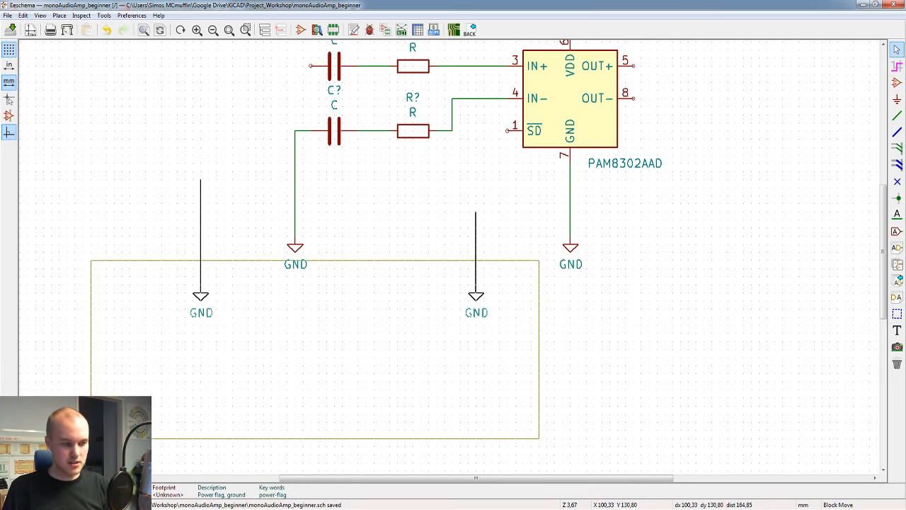
pyautogui.click(186, 395)
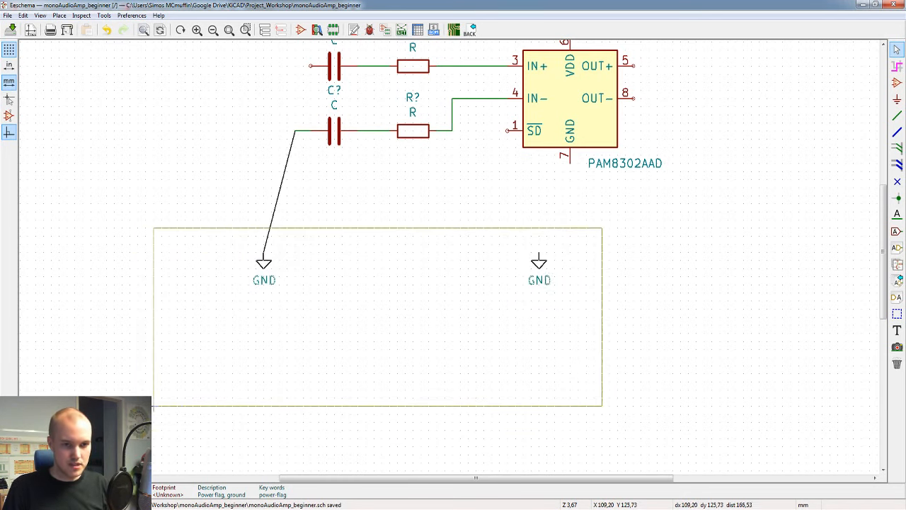
pyautogui.click(255, 407)
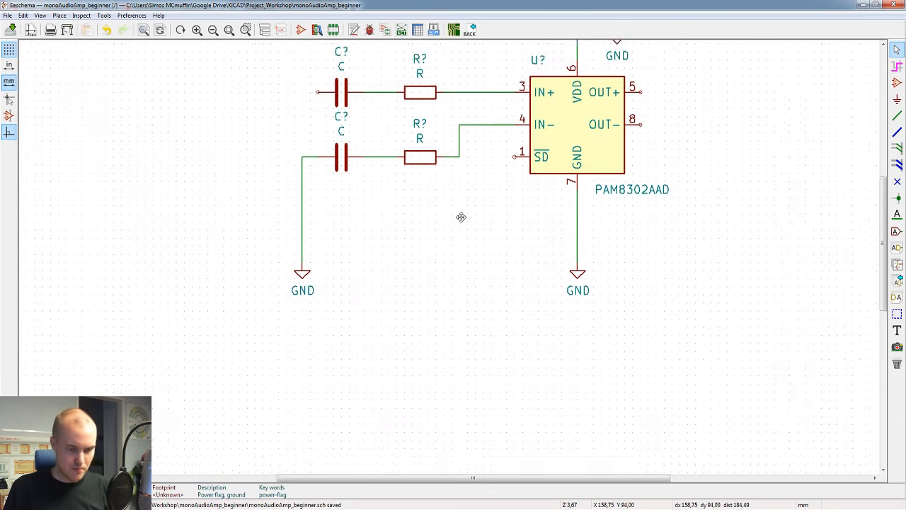
# Step: Search the symbol library for "conn" and place a Conn_01x02_Male connector to the left of the upper input capacitor
pyautogui.scroll(-2, 461, 216)
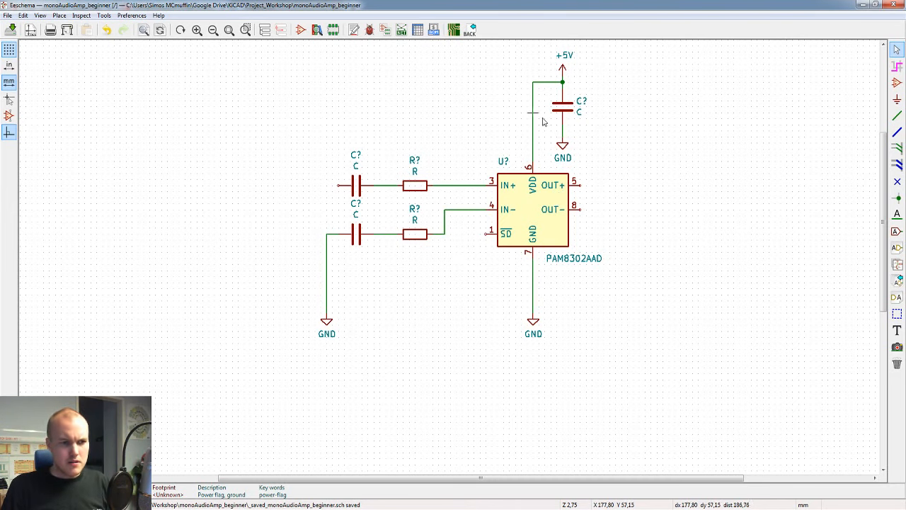
pyautogui.moveTo(645, 186); pyautogui.dragTo(583, 241, button='middle')
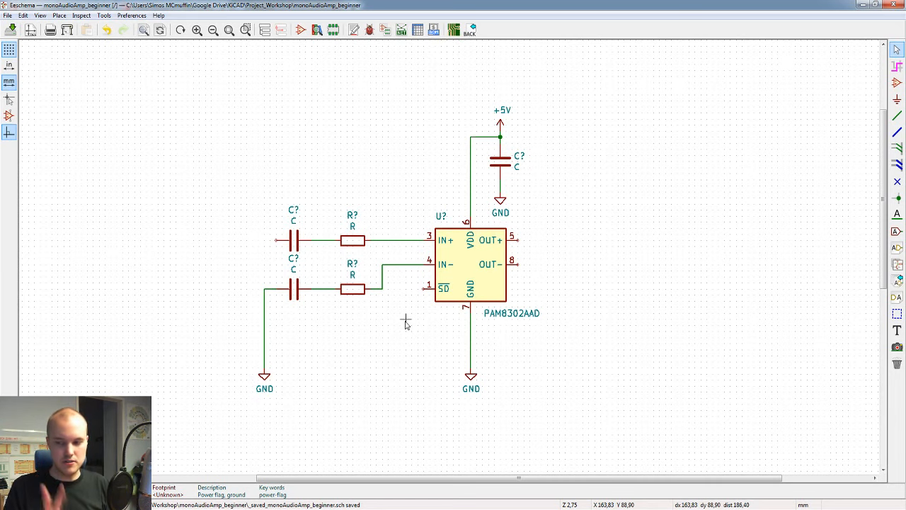
pyautogui.press('a')
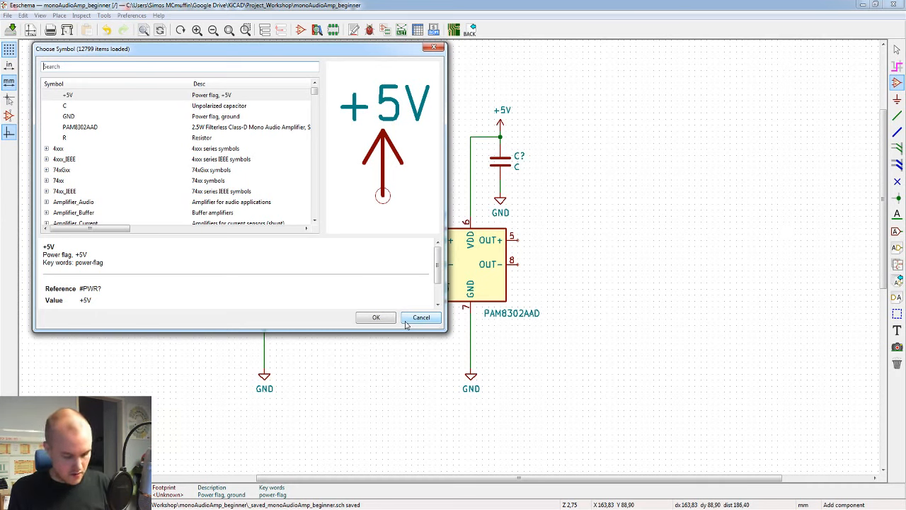
pyautogui.write('conn')
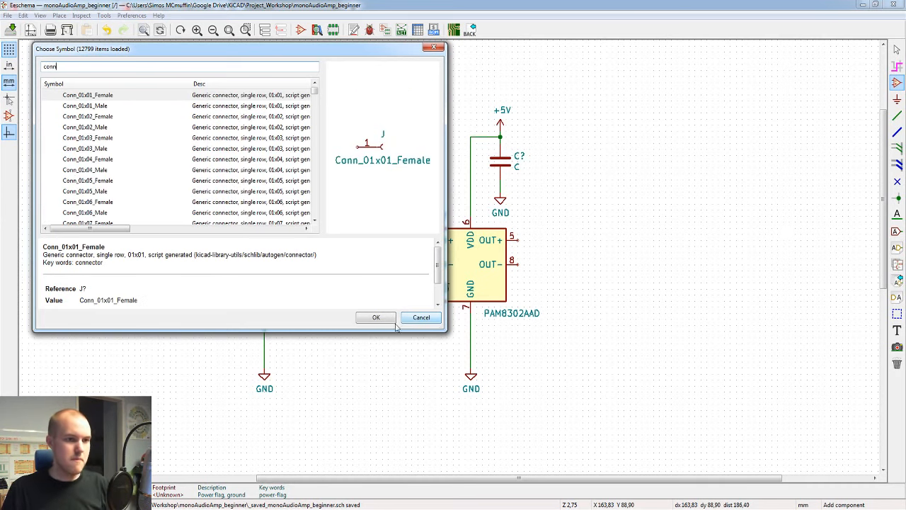
pyautogui.click(95, 106)
pyautogui.click(102, 98)
pyautogui.click(102, 116)
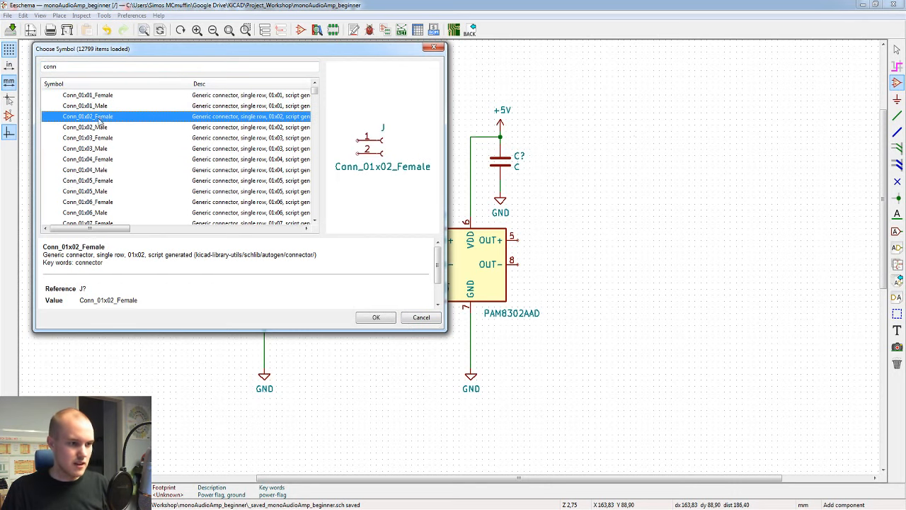
pyautogui.click(102, 127)
pyautogui.click(101, 138)
pyautogui.click(95, 151)
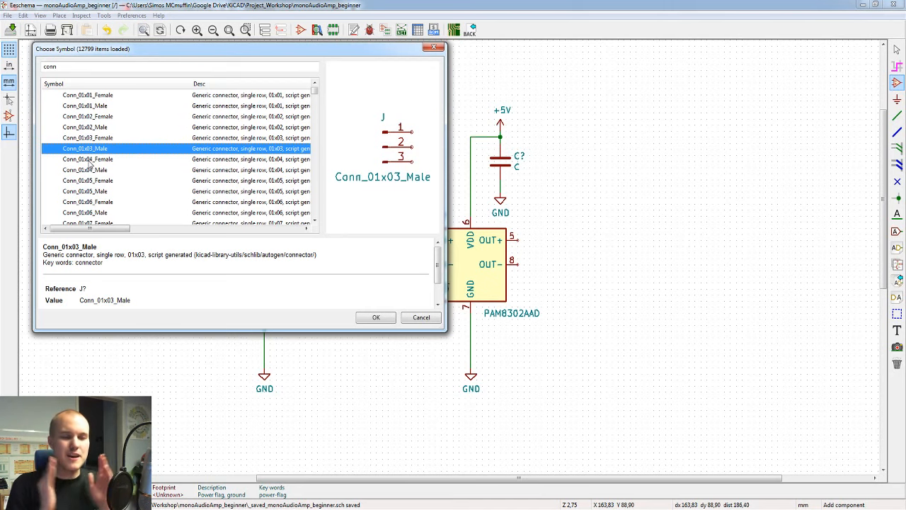
pyautogui.click(97, 130)
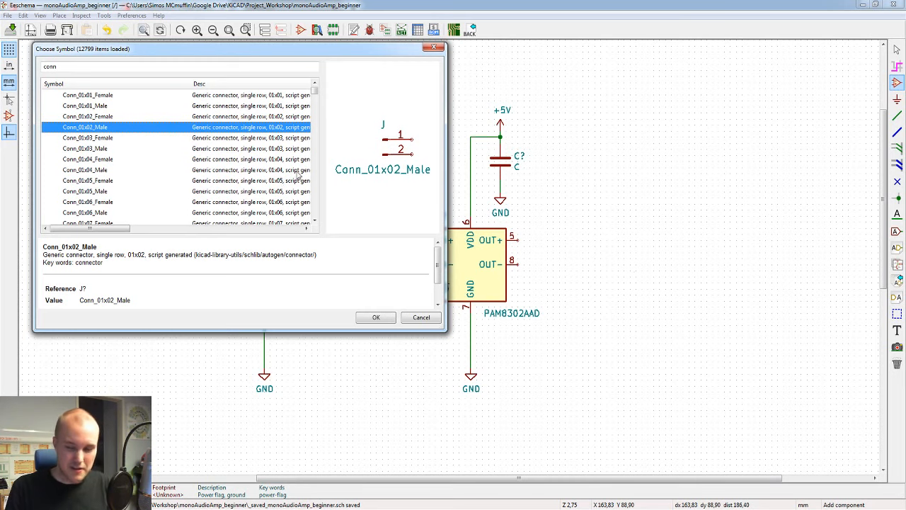
pyautogui.click(374, 318)
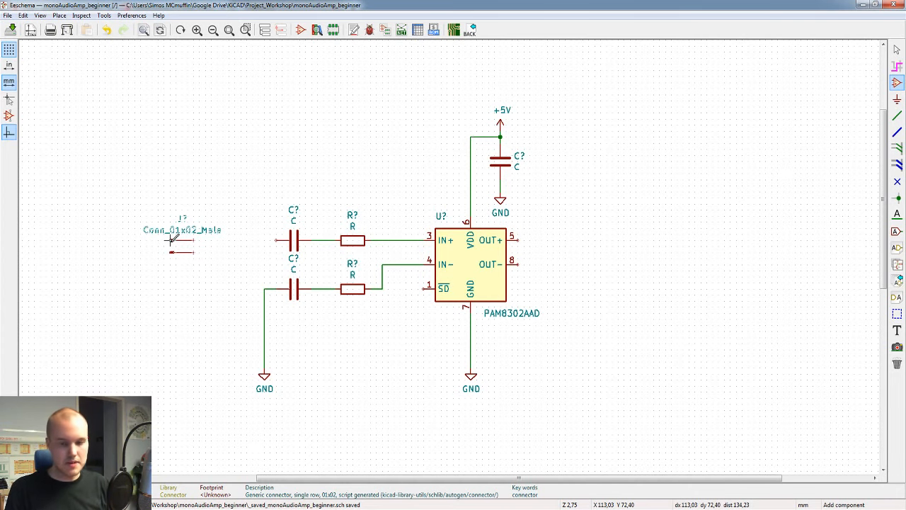
pyautogui.click(172, 238)
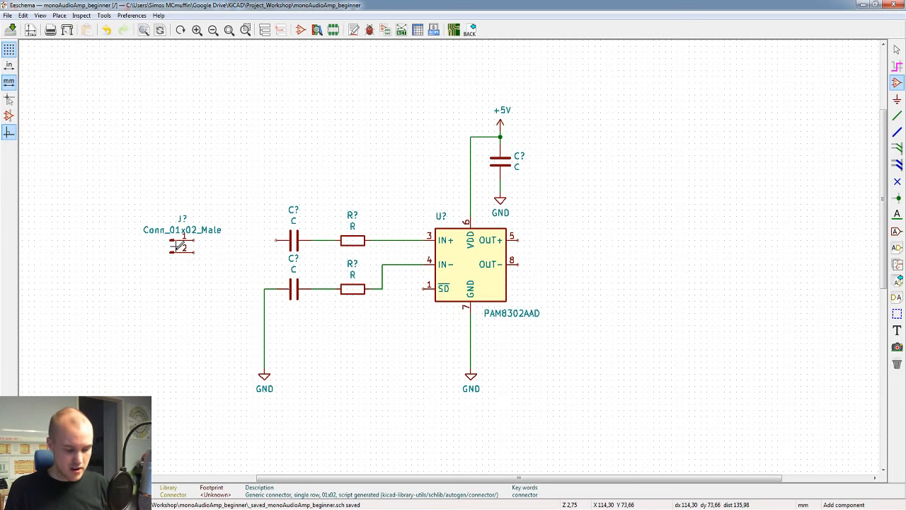
# Step: Copy the connector once below the lower input resistor and once beyond the amplifier's outputs, turning the latter's pins towards the amplifier
pyautogui.press('c')
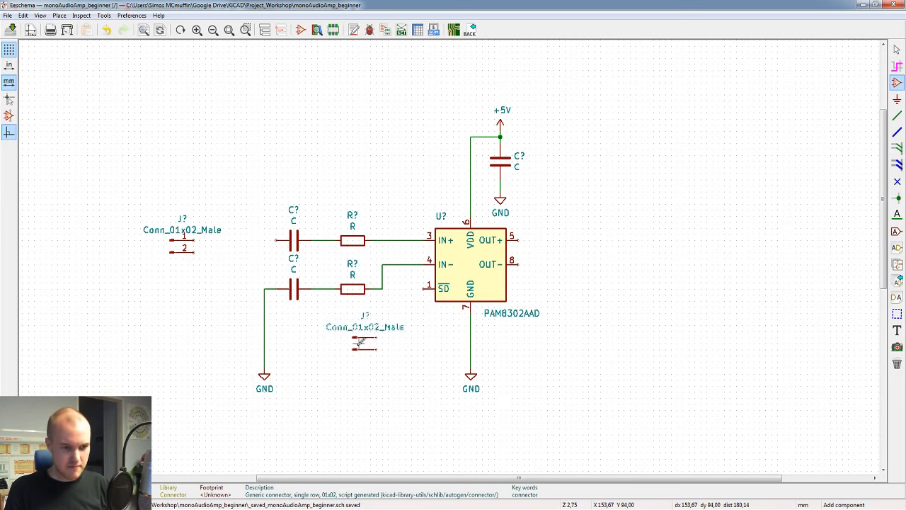
pyautogui.click(361, 341)
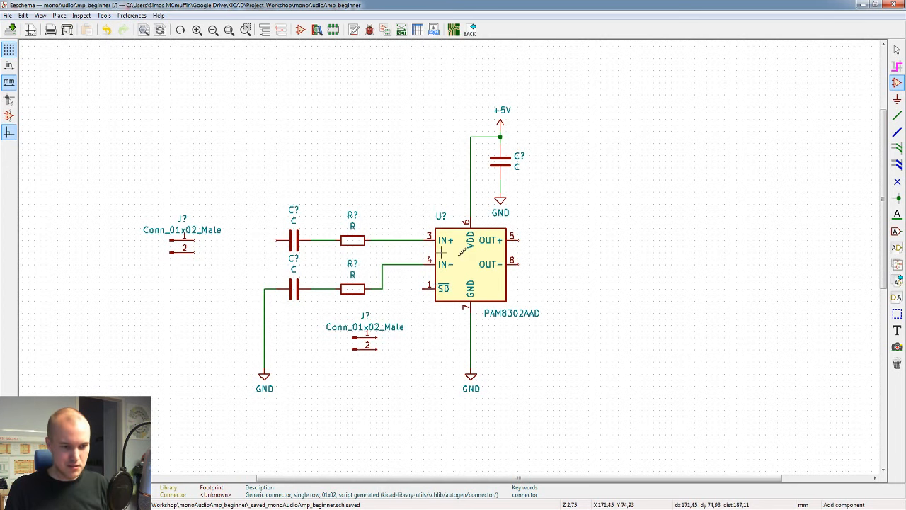
pyautogui.press('c')
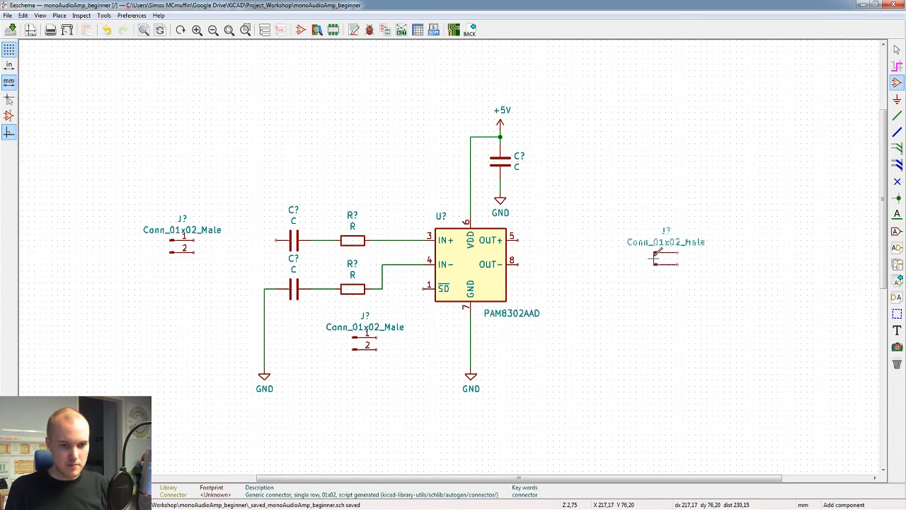
pyautogui.press('y')
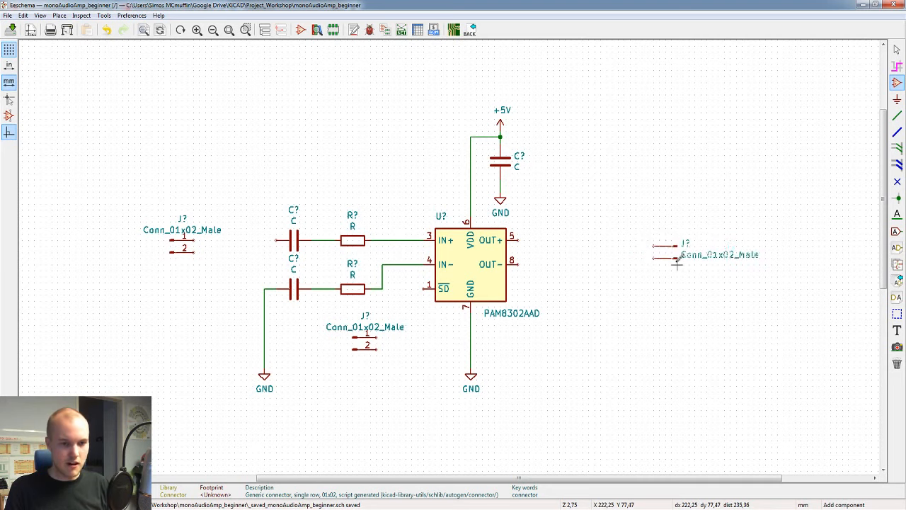
pyautogui.click(648, 262)
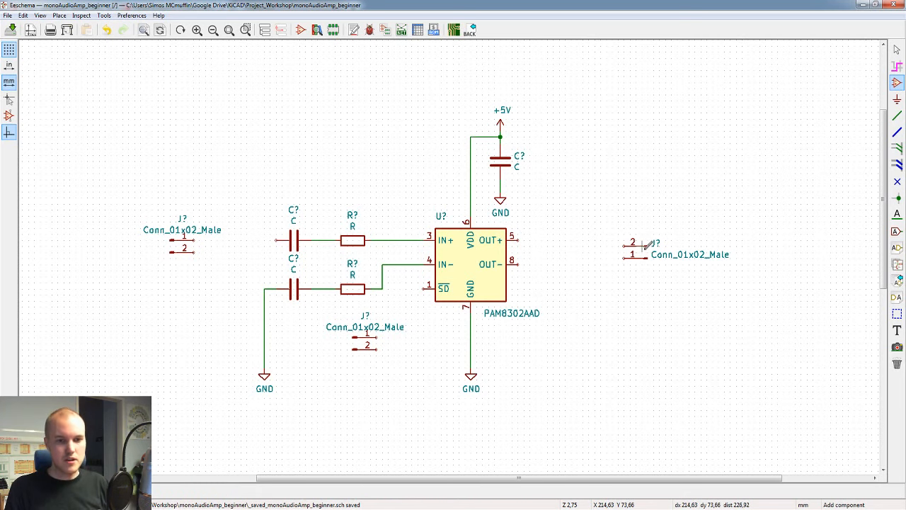
# Step: Copy the output-side connector to a spot above it, near the +5V supply's height, and flip the copy so pin 1 is uppermost
pyautogui.press('c')
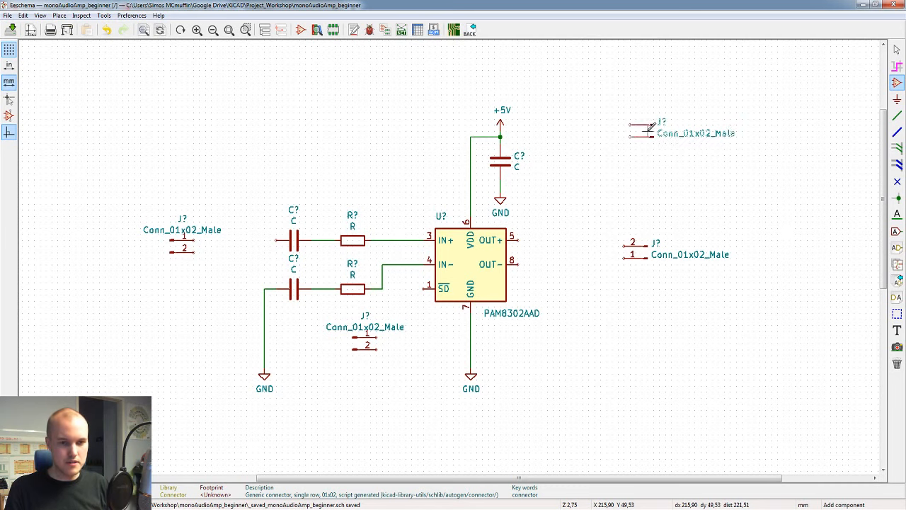
pyautogui.click(640, 131)
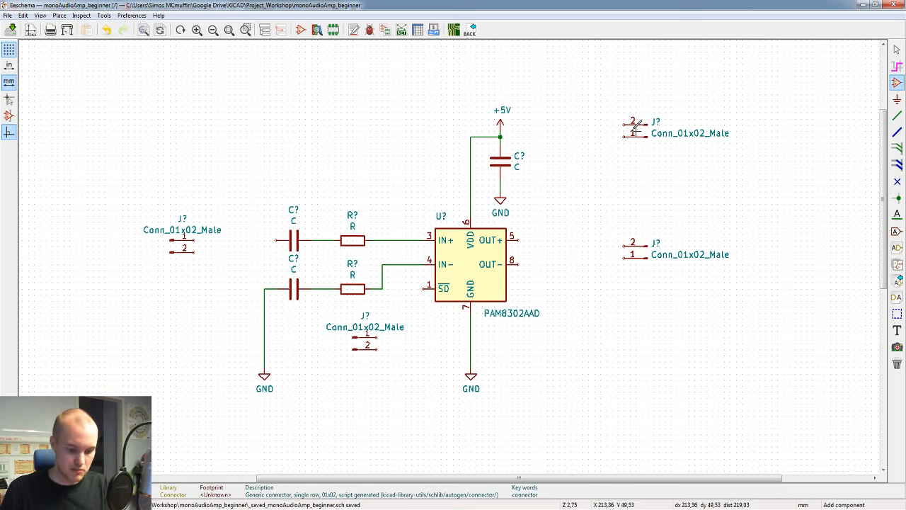
pyautogui.press('x')
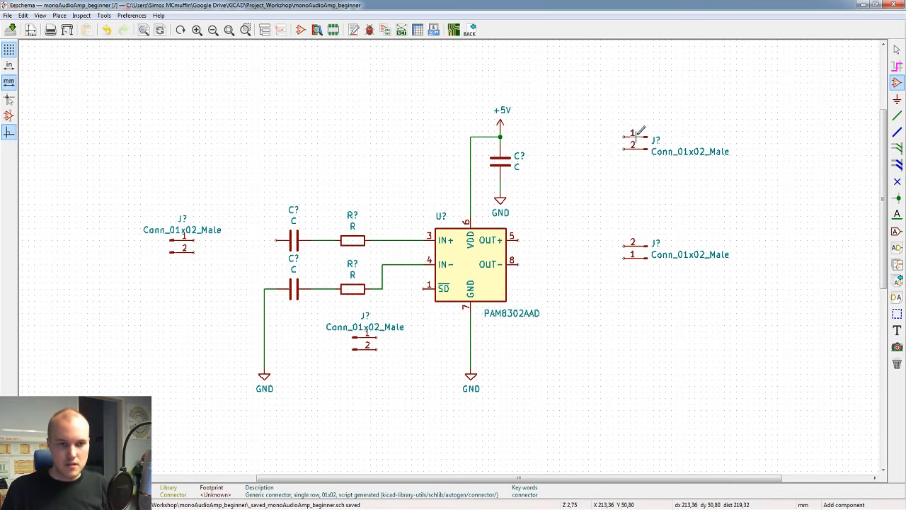
pyautogui.click(657, 134)
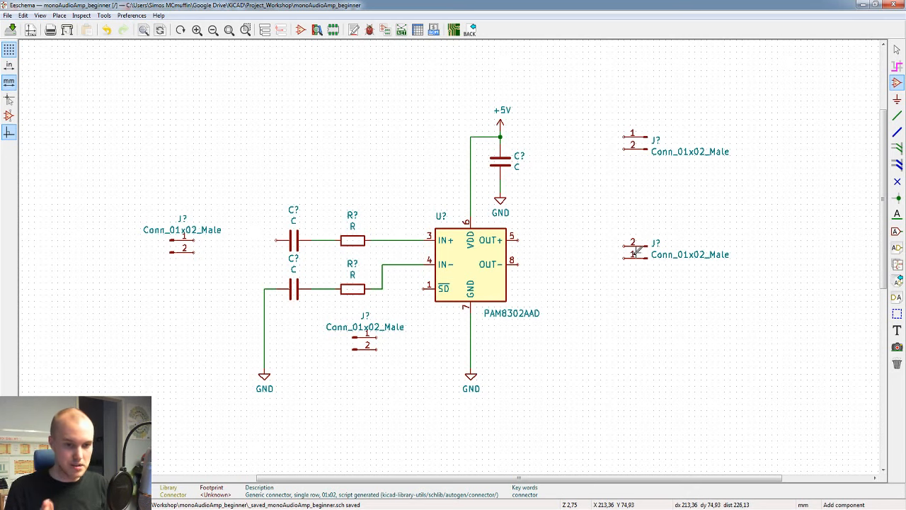
# Step: Reorient the output connector so pin 1 is uppermost with its pins facing the amplifier, and shift it closer to the OUT pins
pyautogui.press('y')
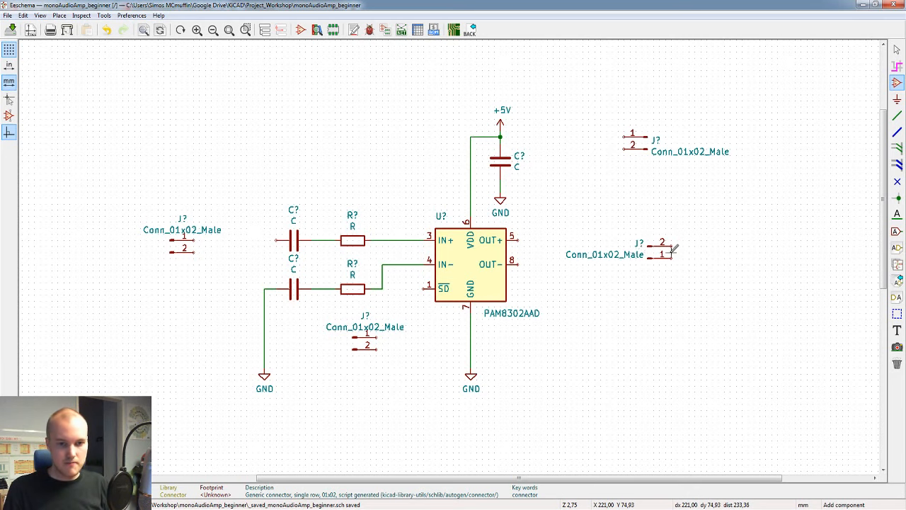
pyautogui.press('r')
pyautogui.press('r')
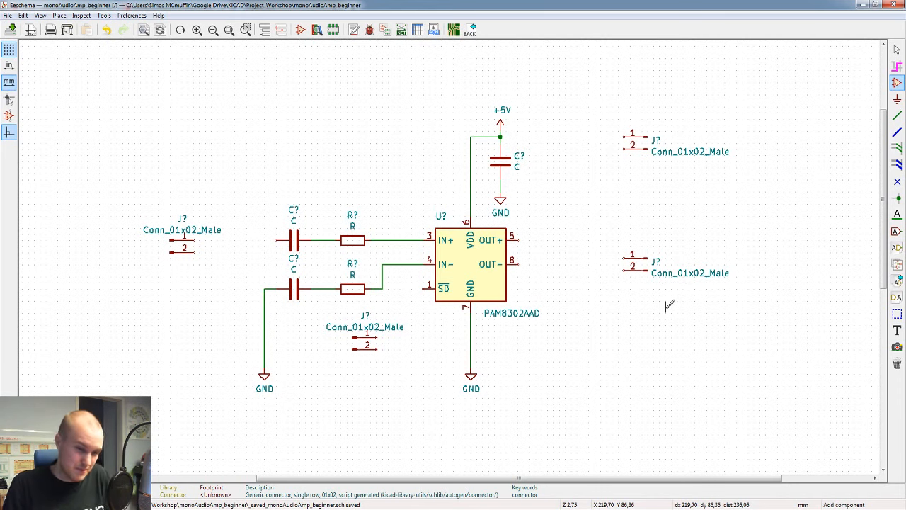
pyautogui.press('Escape')
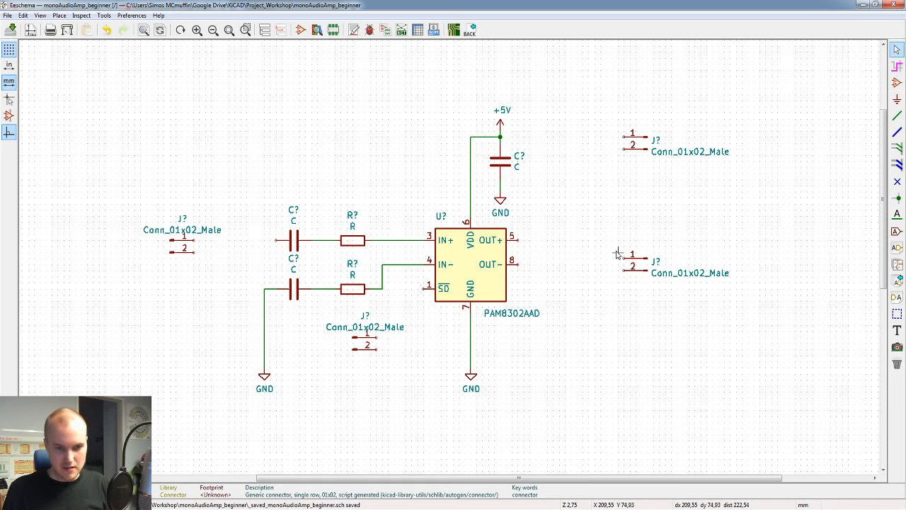
pyautogui.click(638, 265)
pyautogui.moveTo(638, 265); pyautogui.dragTo(620, 264)
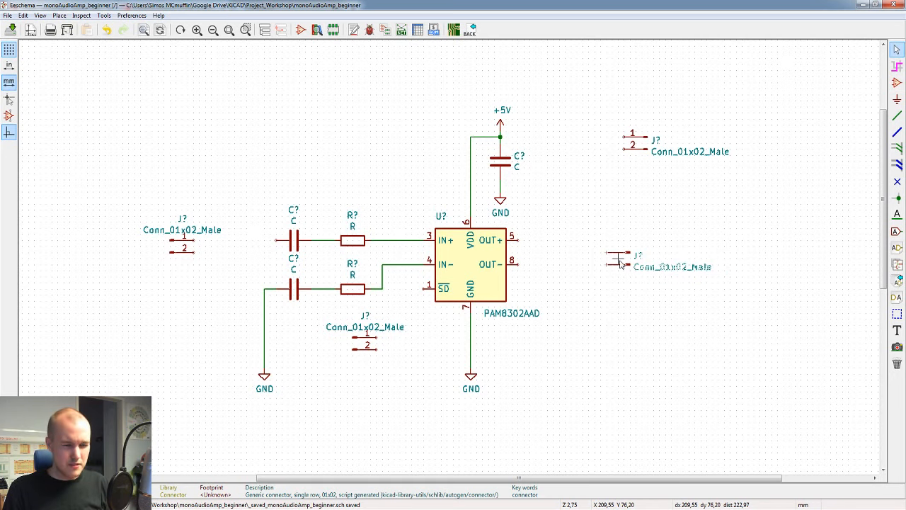
pyautogui.moveTo(620, 264); pyautogui.dragTo(620, 263)
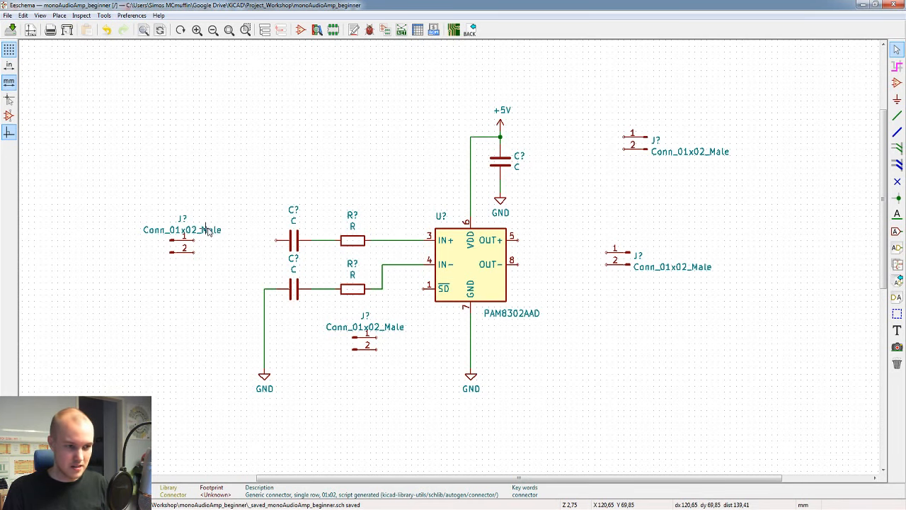
# Step: Move the Conn_01x02_Male value label of the input-side connector to the left of its symbol
pyautogui.moveTo(206, 230); pyautogui.dragTo(147, 246)
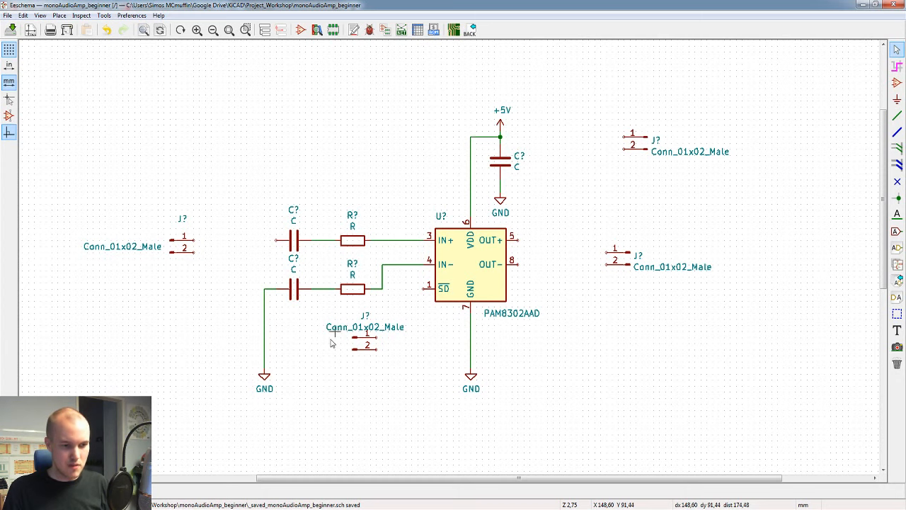
pyautogui.press('m')
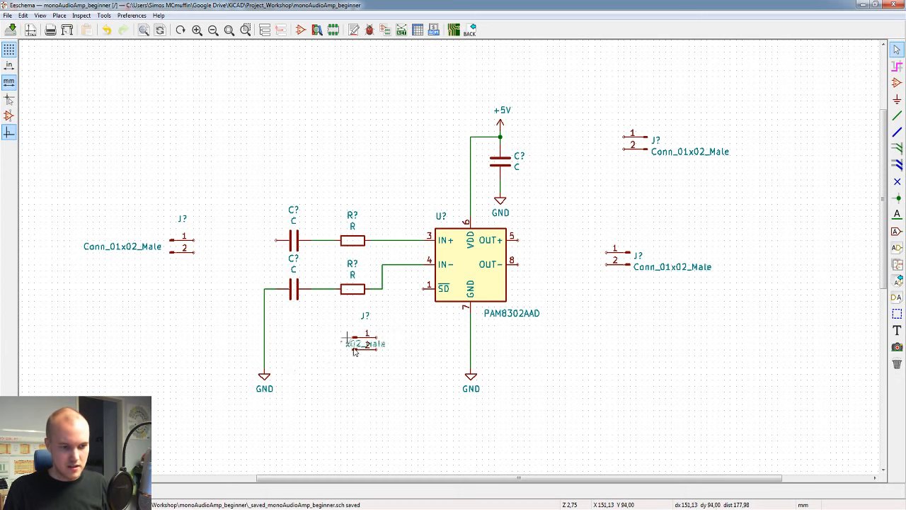
pyautogui.click(365, 327)
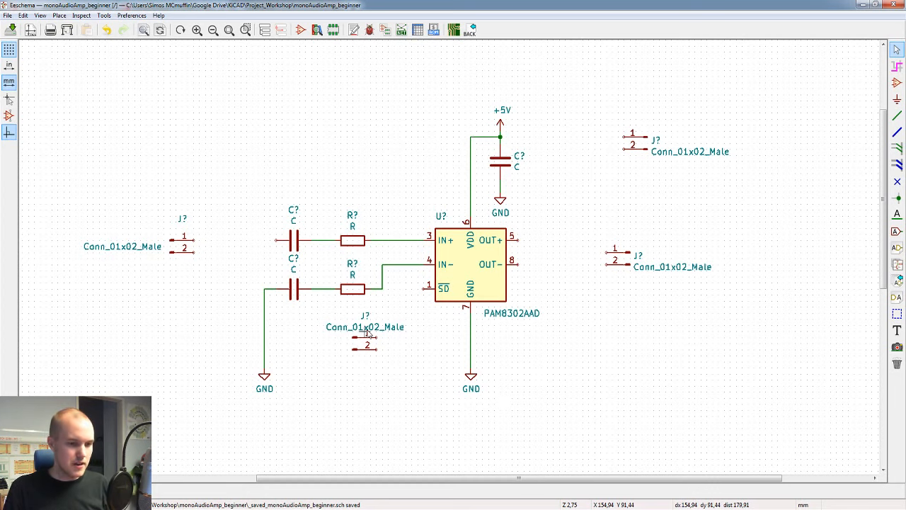
pyautogui.press('m')
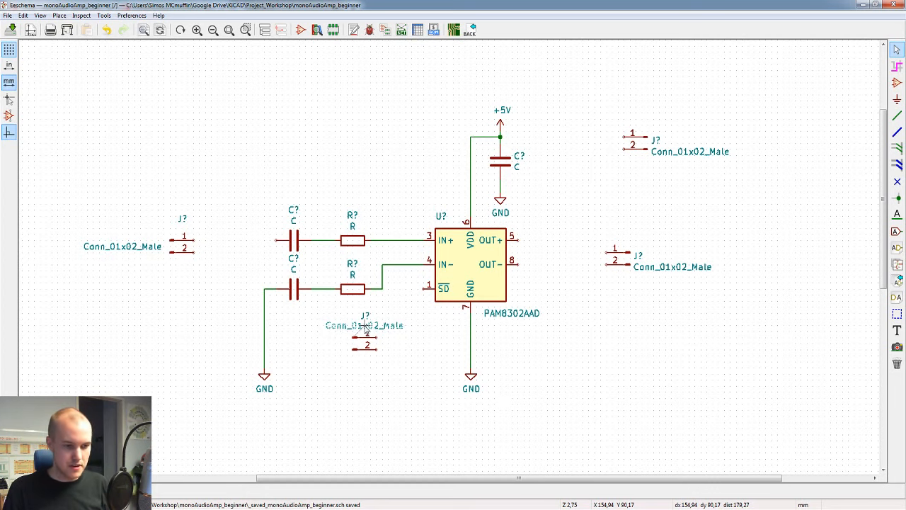
pyautogui.click(367, 330)
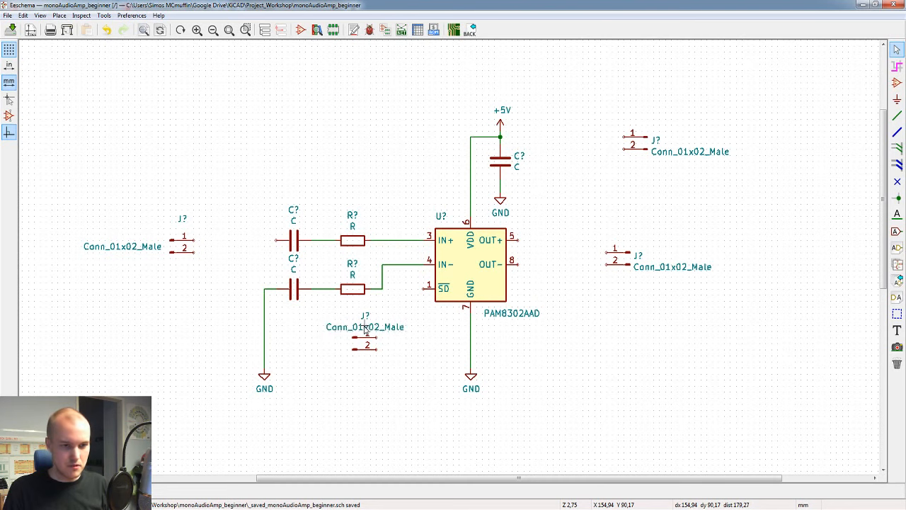
pyautogui.click(440, 225)
pyautogui.press('Escape')
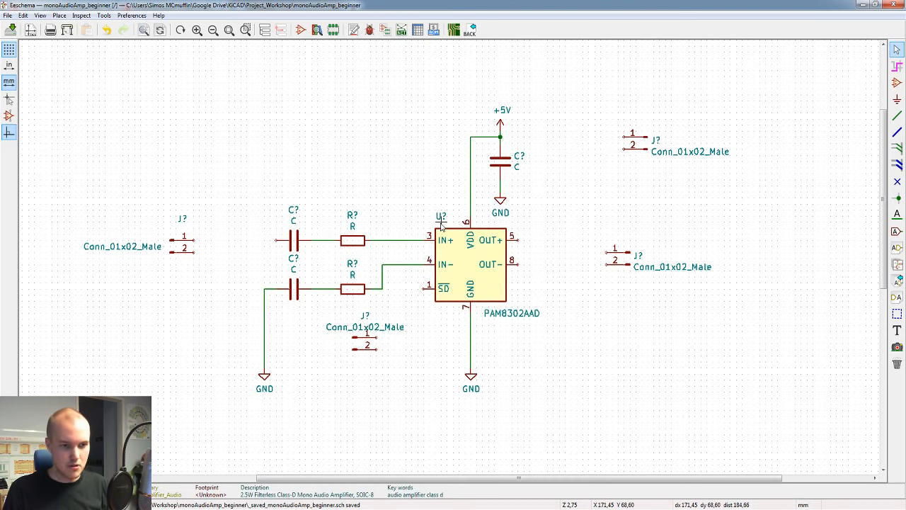
# Step: Shift the amplifier's PAM8302AAD value label slightly left, closer to the wire on its GND pin
pyautogui.click(494, 317)
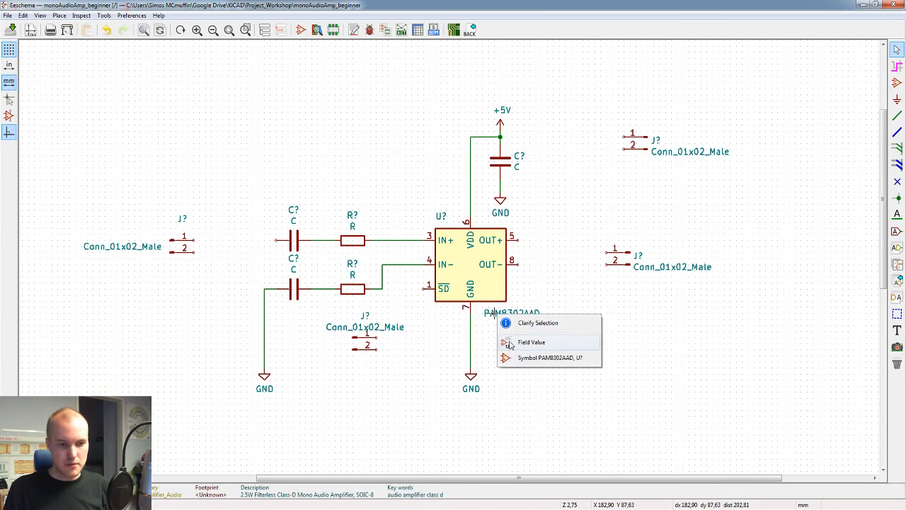
pyautogui.hotkey('ctrl', 's')
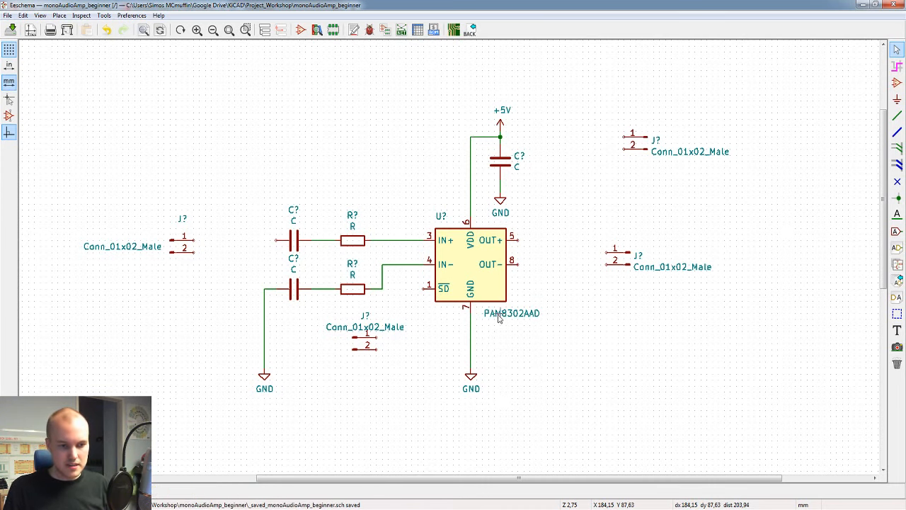
pyautogui.click(496, 319)
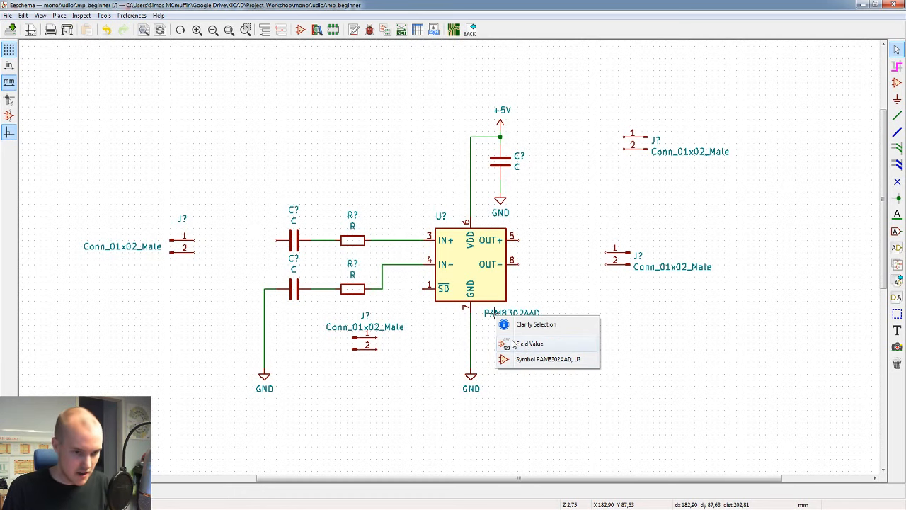
pyautogui.click(514, 343)
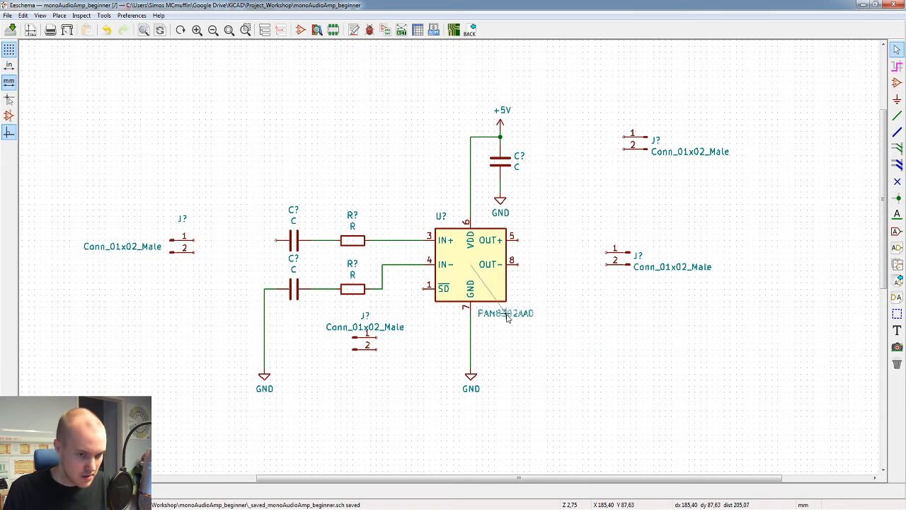
pyautogui.click(507, 318)
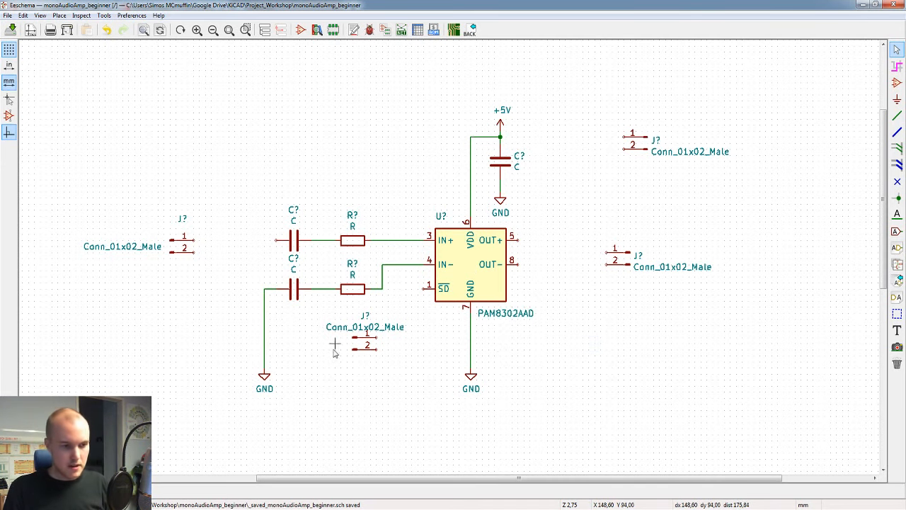
# Step: Move the value label of the connector below the lower resistor left of its symbol, and shift that connector slightly up and right
pyautogui.press('m')
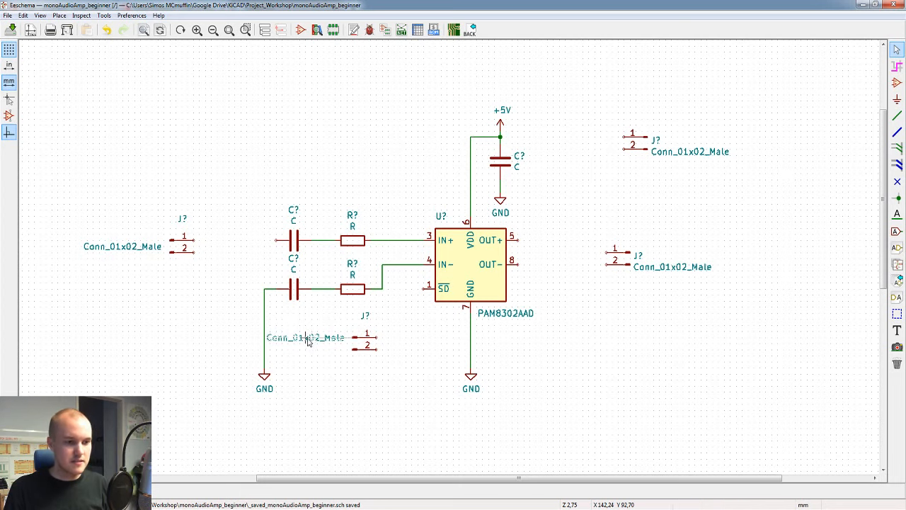
pyautogui.click(307, 342)
pyautogui.press('m')
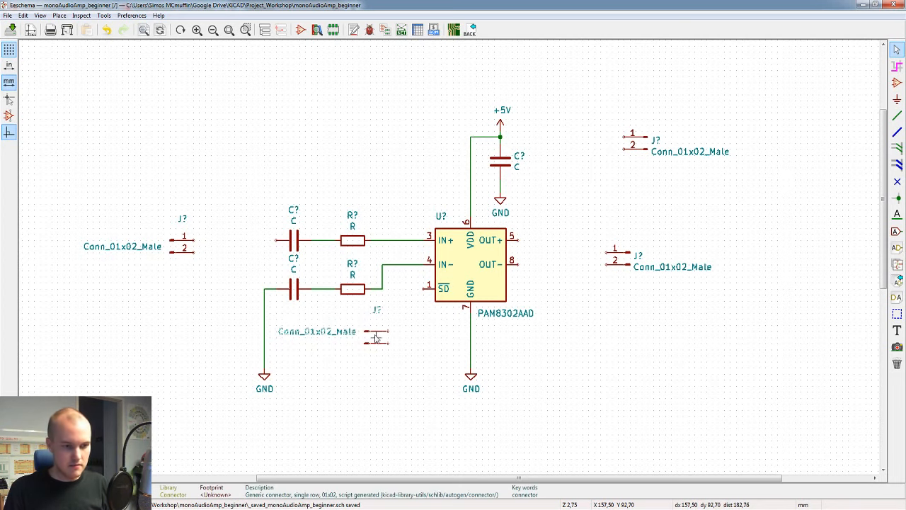
pyautogui.click(383, 338)
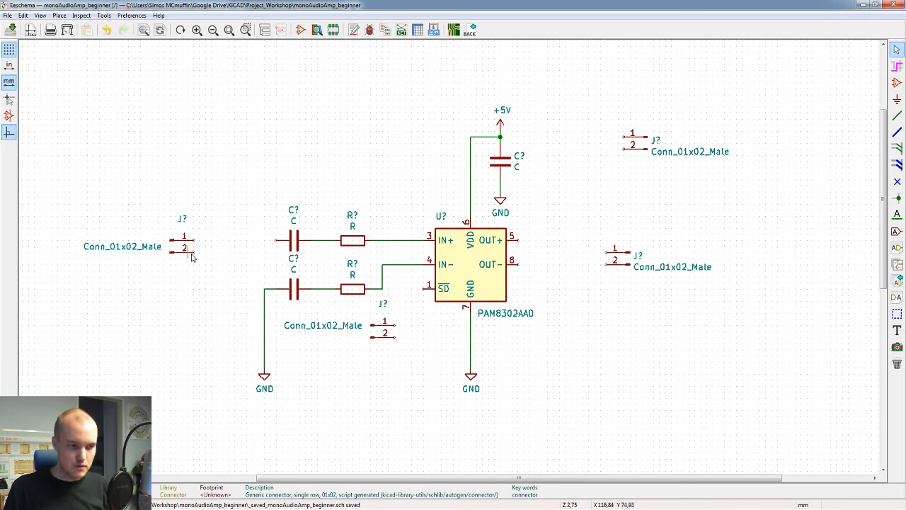
# Step: Set the input-side connector's value to AUDIO_IN and move the label closer to its symbol
pyautogui.press('v')
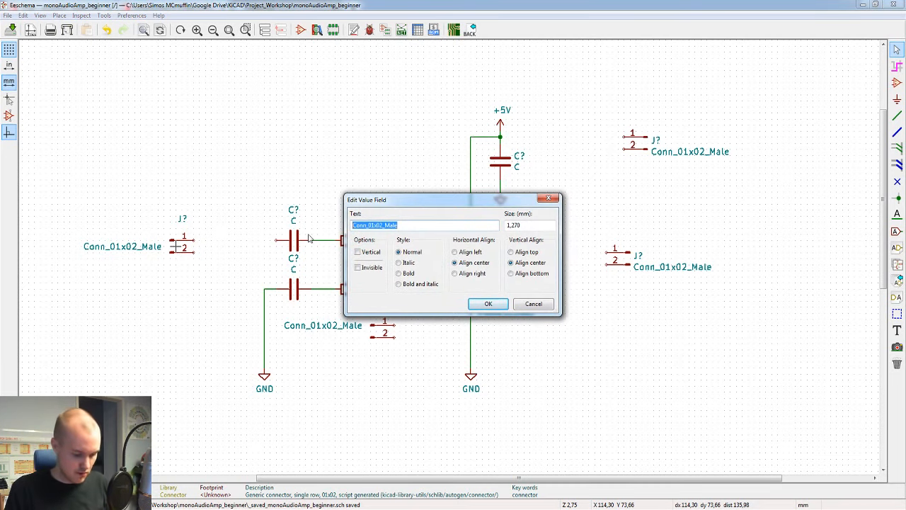
pyautogui.write('A')
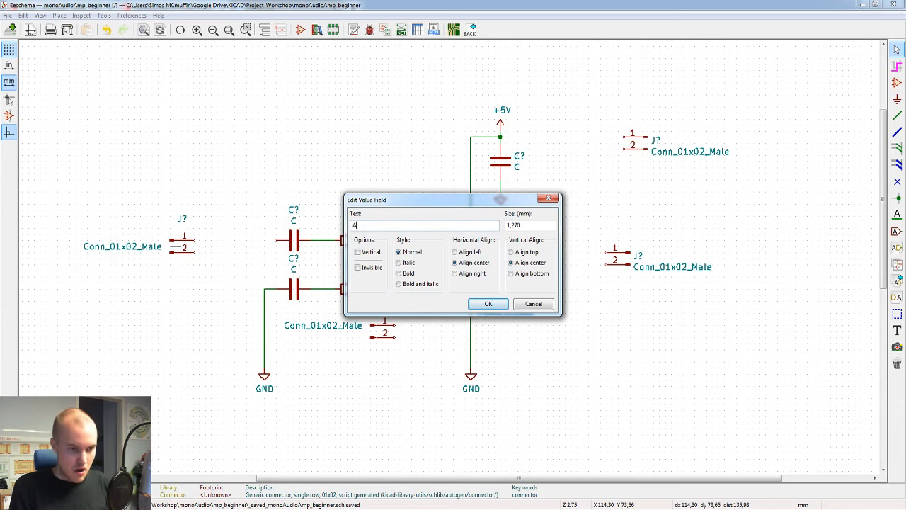
pyautogui.write('UDIO_IN')
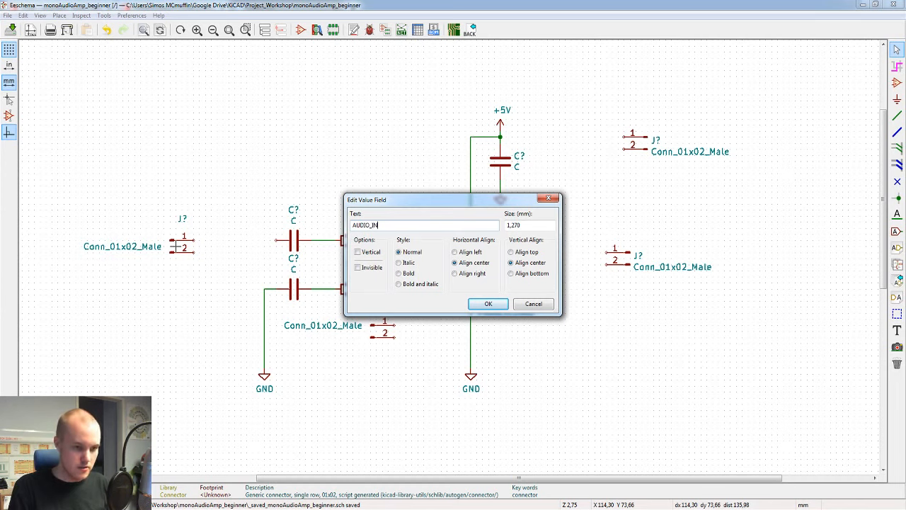
pyautogui.press('Return')
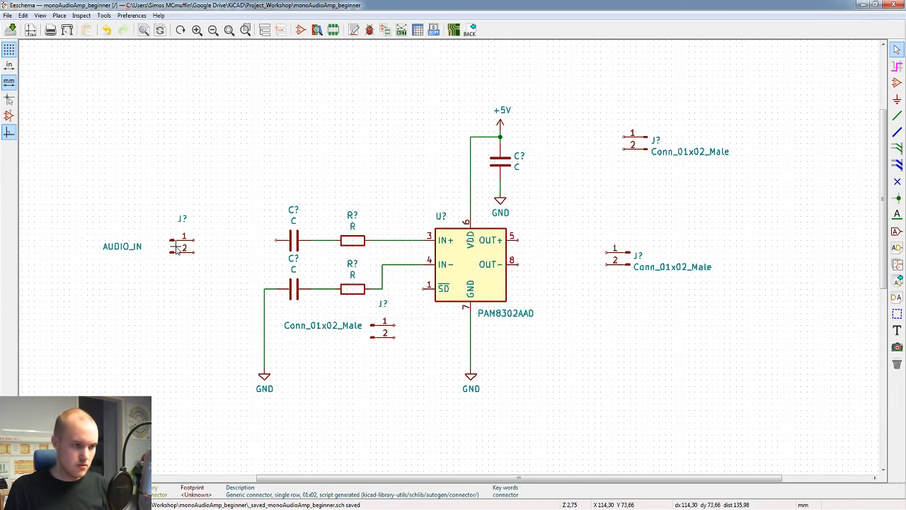
pyautogui.moveTo(122, 246); pyautogui.dragTo(146, 247)
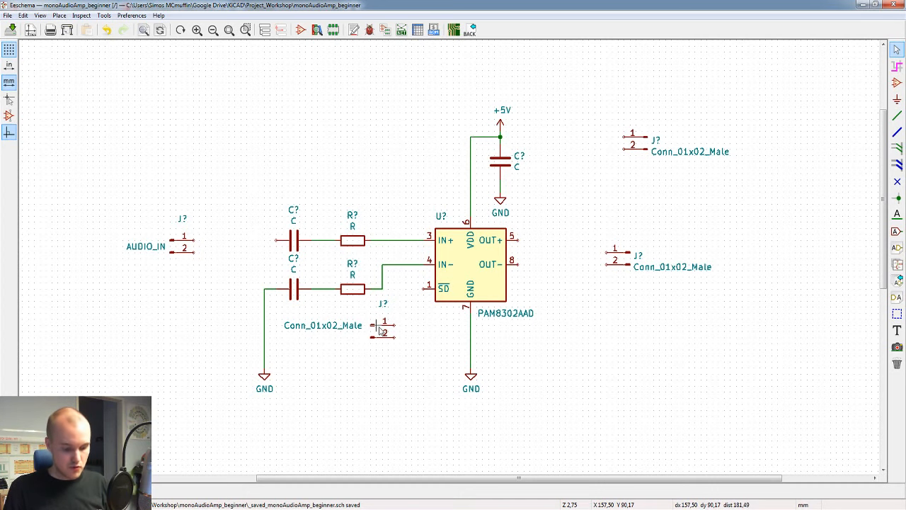
# Step: Set the value of the connector below the lower input resistor to ENABLE and place the label just left of its symbol
pyautogui.press('v')
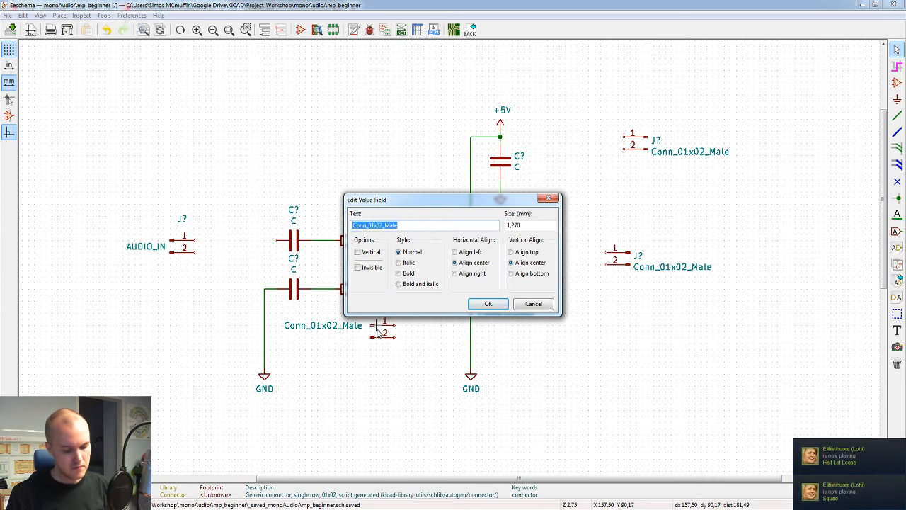
pyautogui.write('ENABLE')
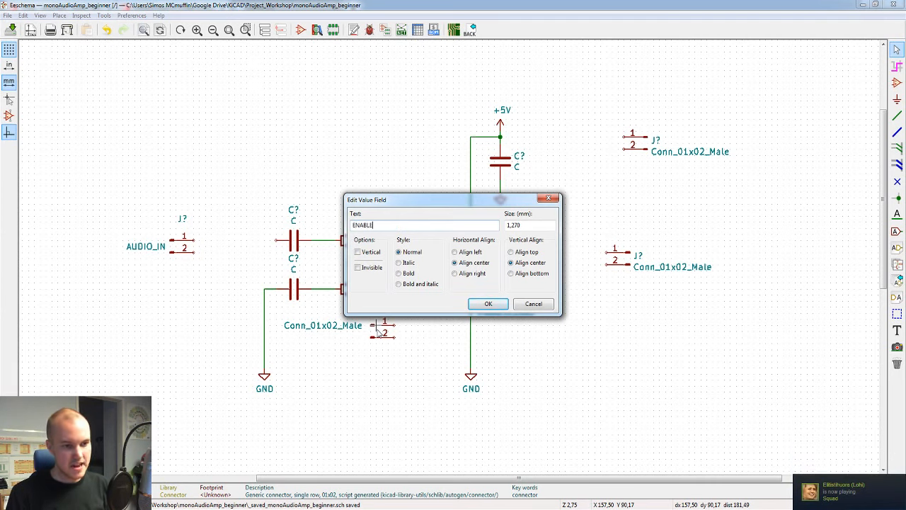
pyautogui.click(484, 303)
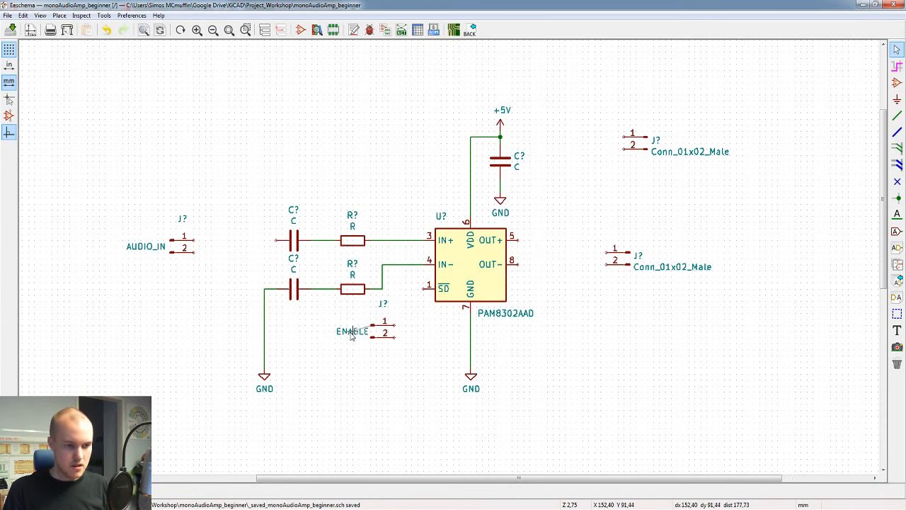
pyautogui.click(347, 333)
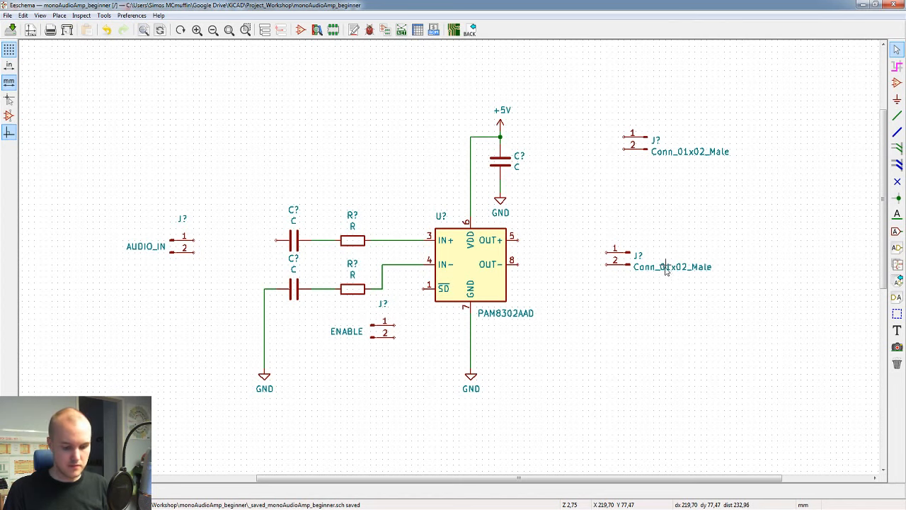
# Step: Set the value of the connector beside the amplifier's OUT pins to SPEAKER_OUTPUT
pyautogui.click(615, 264)
pyautogui.write('v')
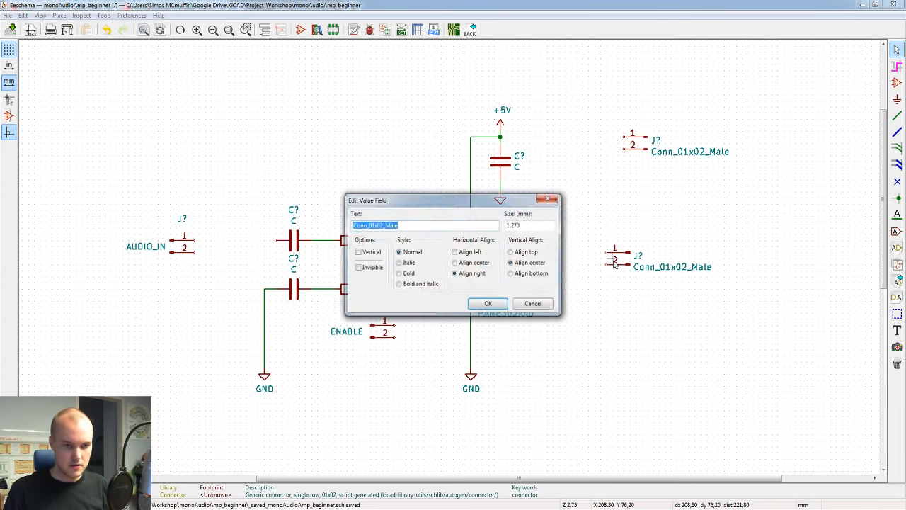
pyautogui.write('SPEAKER')
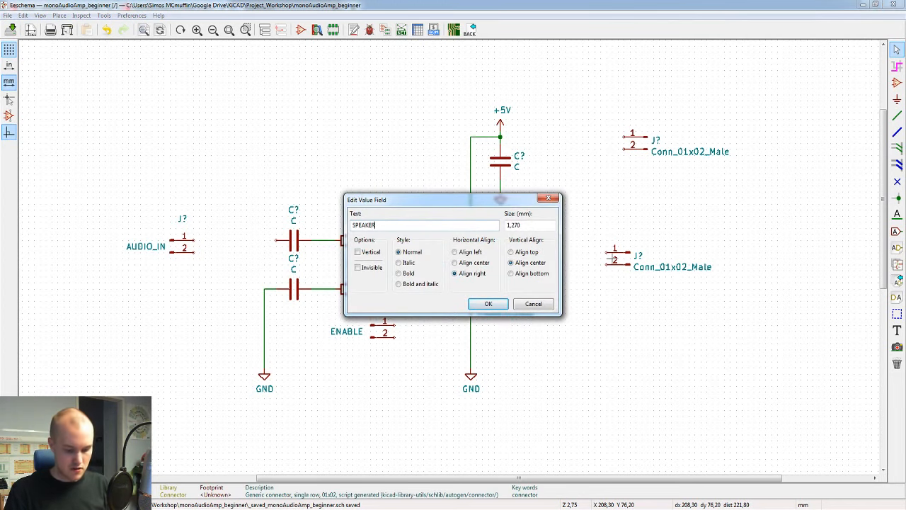
pyautogui.write('_OUTPUT')
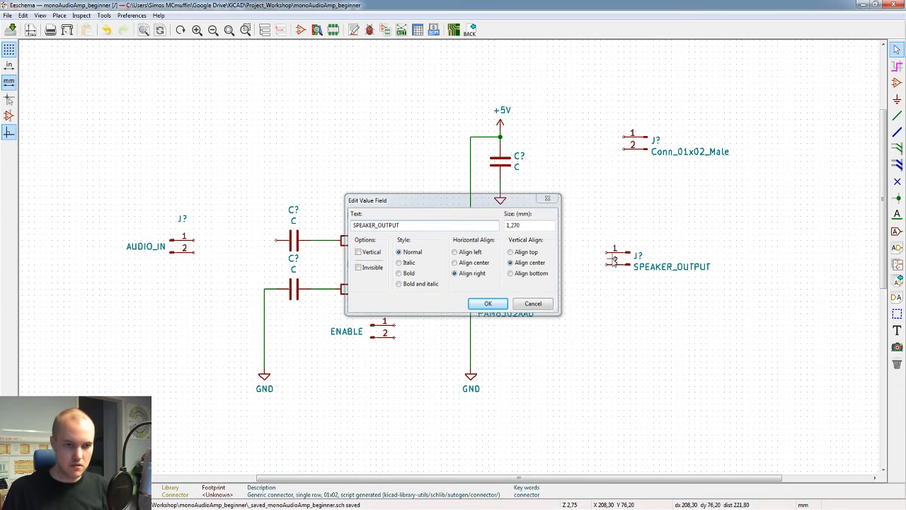
pyautogui.press('Return')
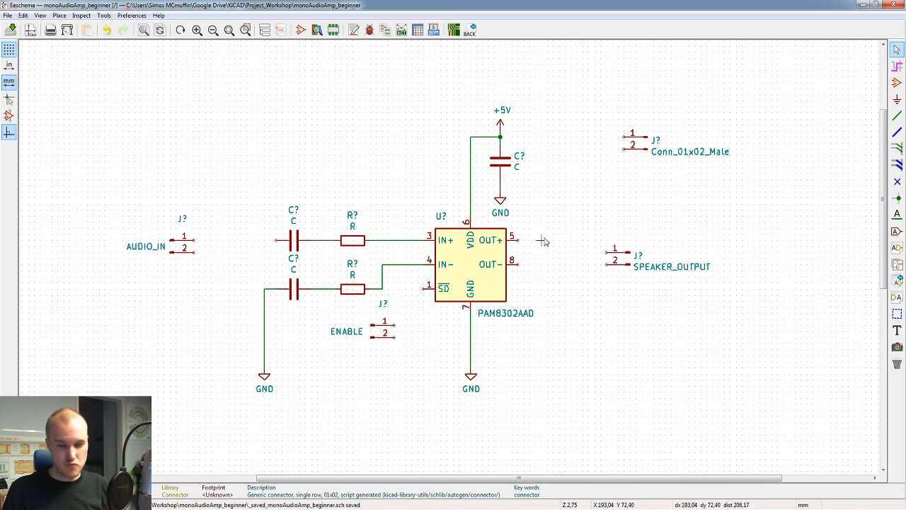
# Step: Set the value of the connector near the +5V supply's height to POWER_IN through its symbol properties
pyautogui.doubleClick(635, 145)
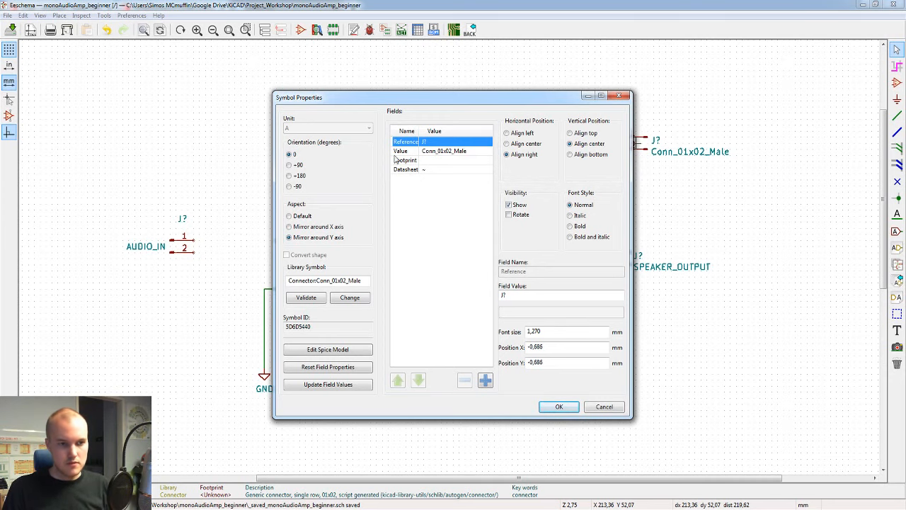
pyautogui.click(426, 152)
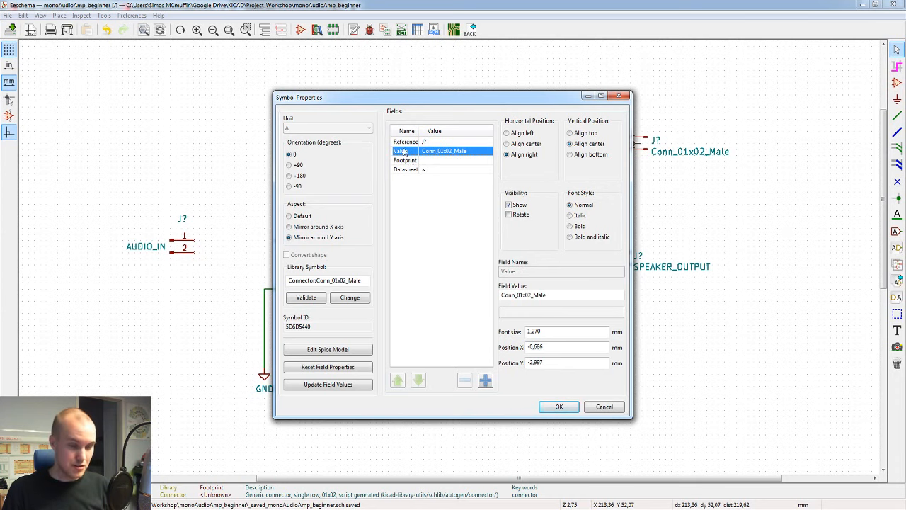
pyautogui.press('Tab')
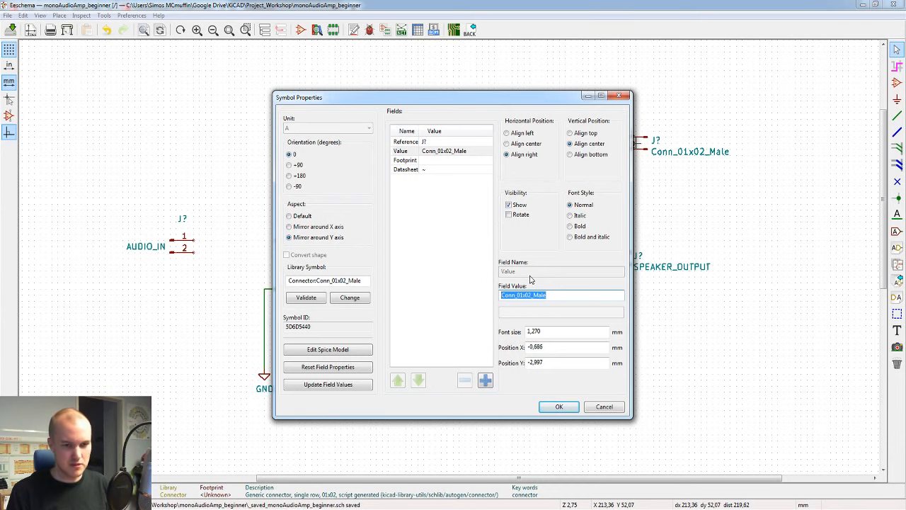
pyautogui.write('POWER_IN')
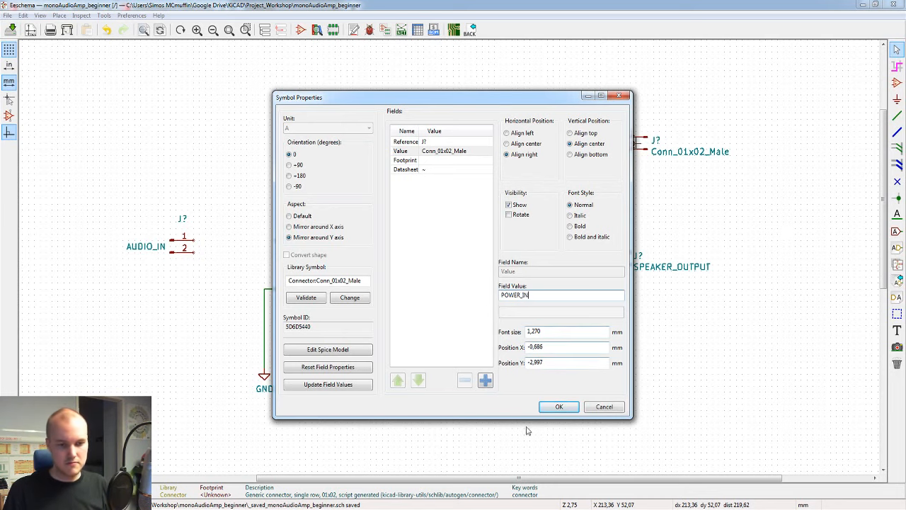
pyautogui.click(559, 407)
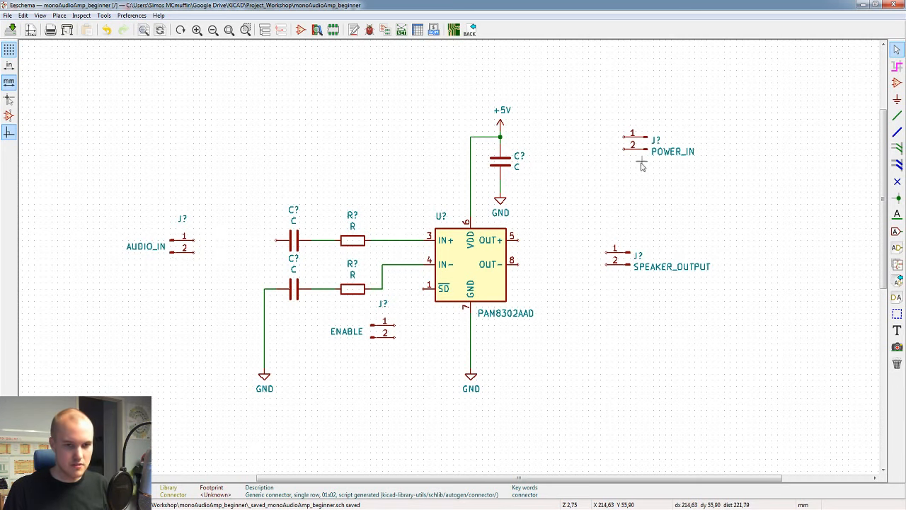
# Step: Wire pin 1 of the AUDIO_IN connector to the free end of the upper input capacitor
pyautogui.press('w')
pyautogui.click(194, 241)
pyautogui.click(276, 241)
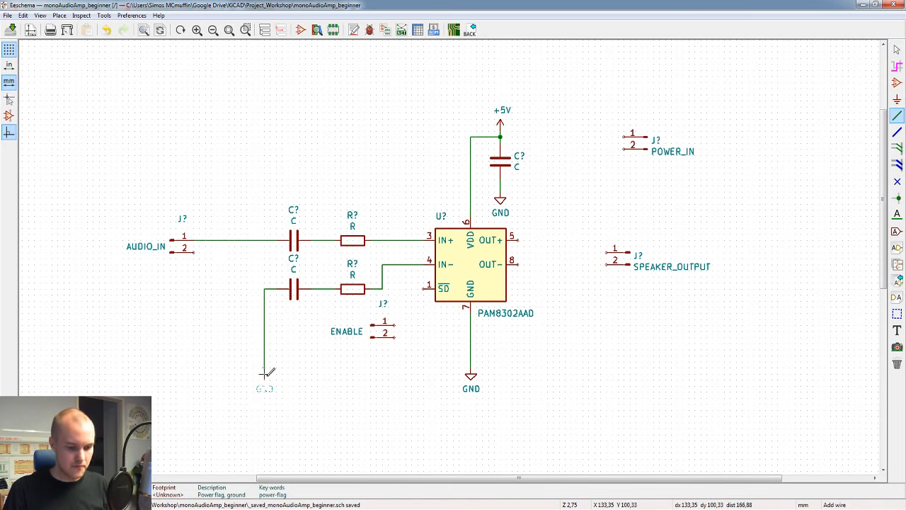
# Step: Copy the GND symbol beside the lower capacitor's ground, wire AUDIO_IN pin 2 to it, and save the schematic
pyautogui.click(235, 369)
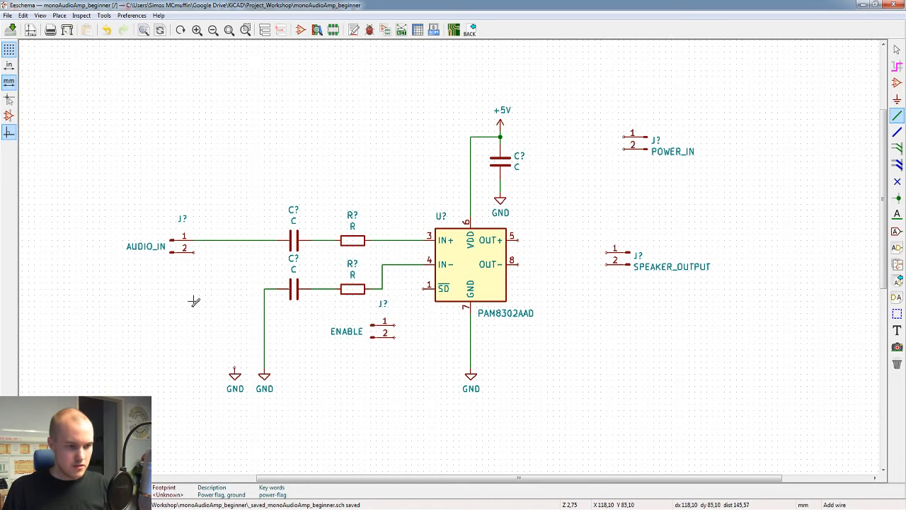
pyautogui.click(194, 252)
pyautogui.doubleClick(235, 369)
pyautogui.press('Escape')
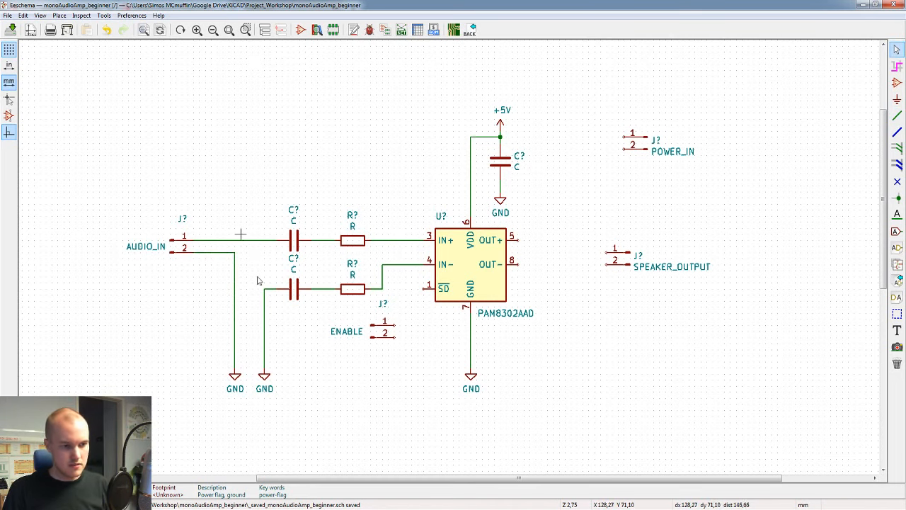
pyautogui.hotkey('ctrl', 's')
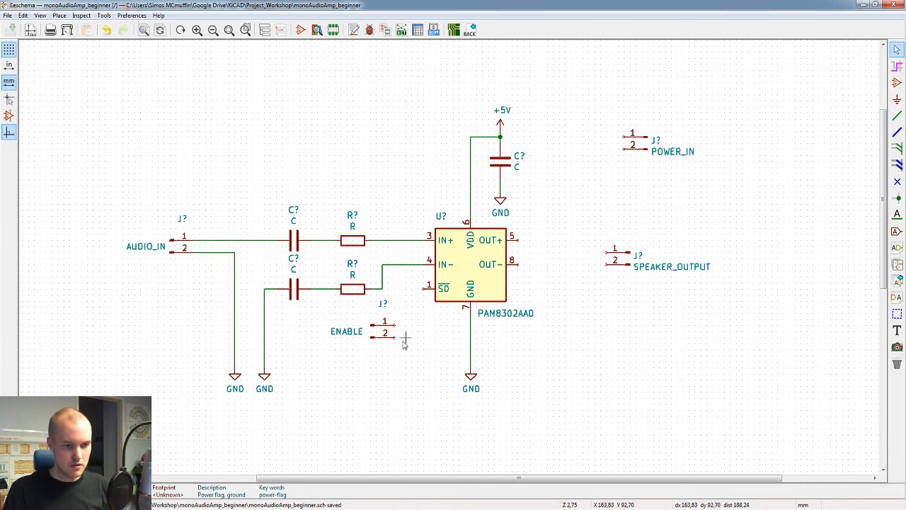
# Step: Wire the amplifier's OUT- to pin 2 of the SPEAKER_OUTPUT connector and its pin 1 to OUT+
pyautogui.press('w')
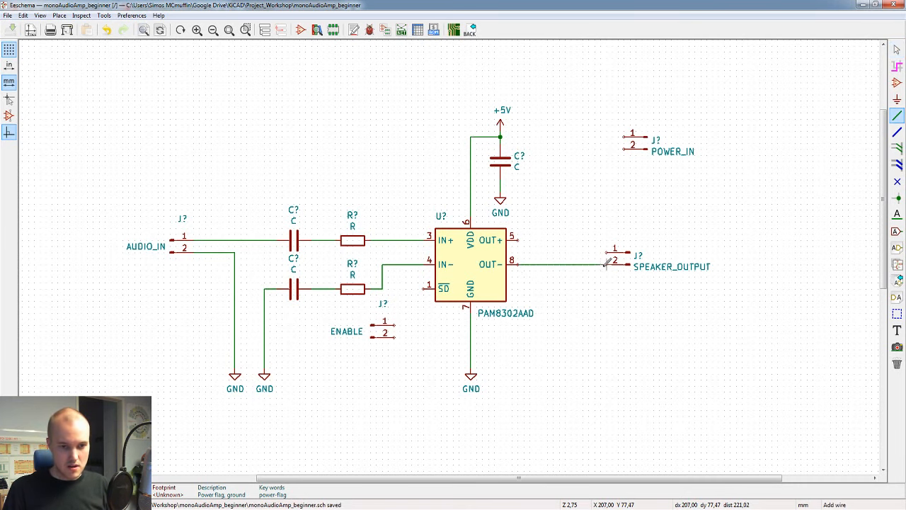
pyautogui.click(607, 264)
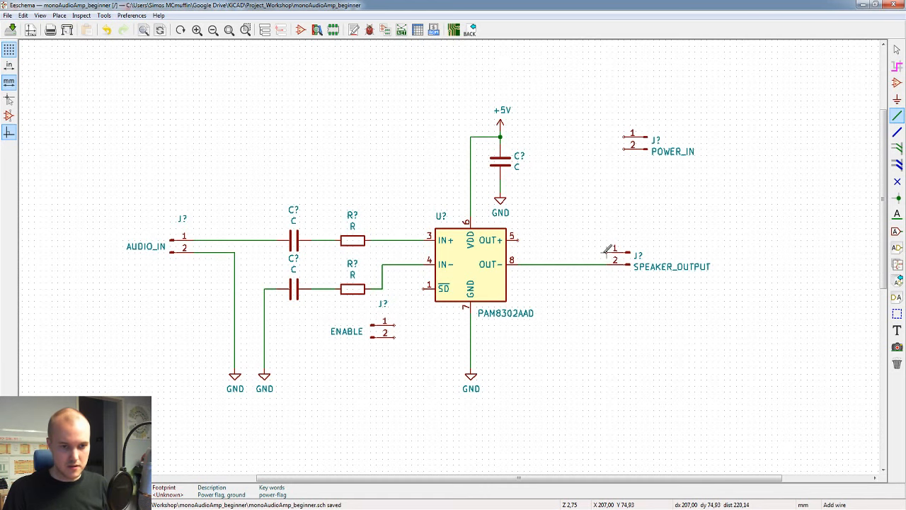
pyautogui.click(606, 252)
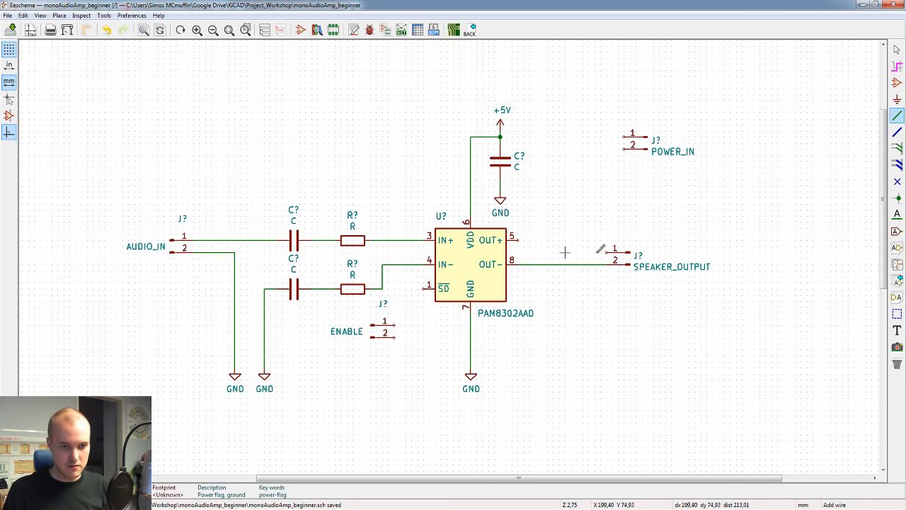
pyautogui.click(519, 241)
pyautogui.press('Escape')
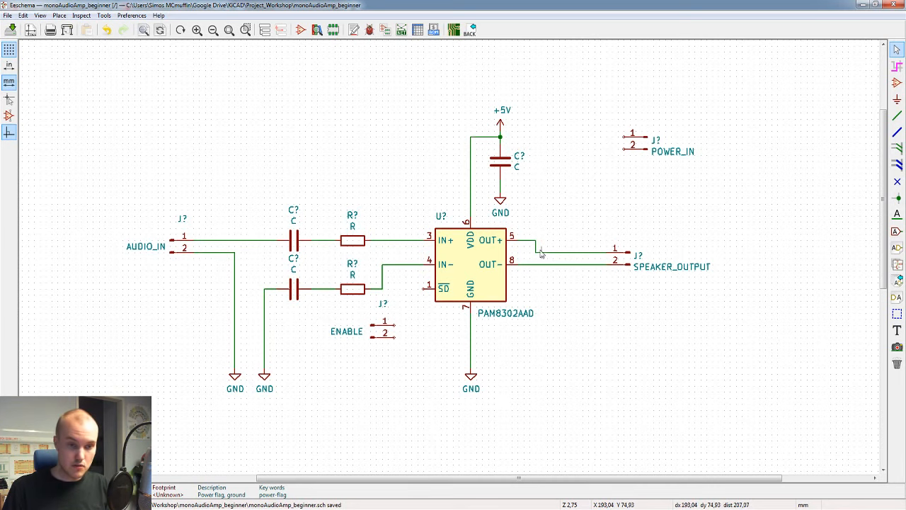
# Step: Delete all wire segments between the amplifier's OUT pins and the SPEAKER_OUTPUT connector
pyautogui.scroll(2, 564, 248)
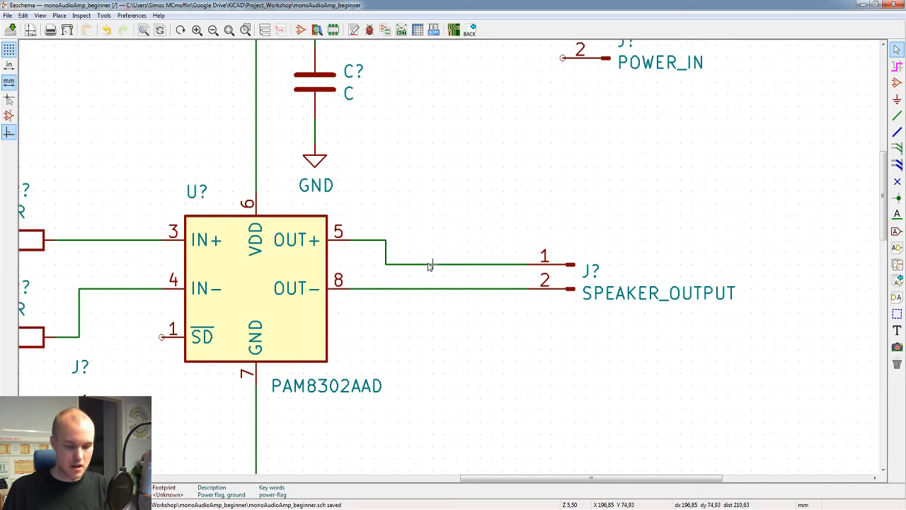
pyautogui.press('Delete')
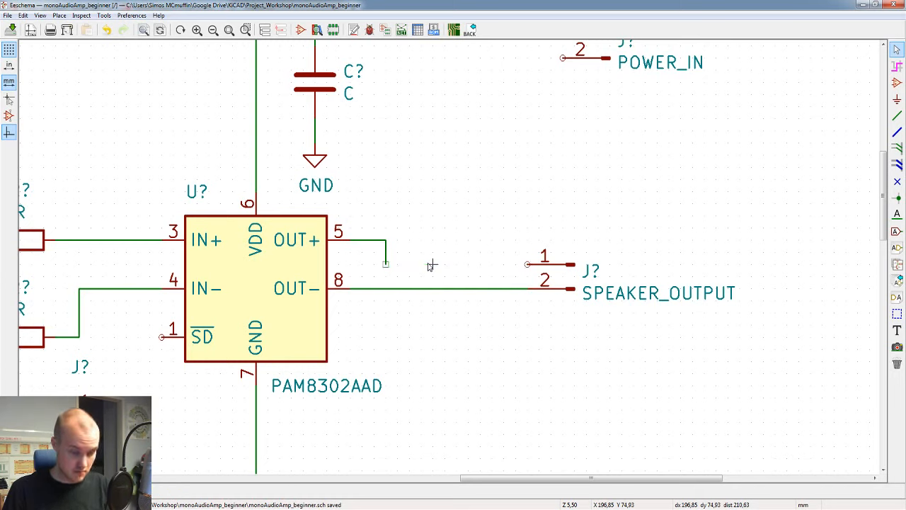
pyautogui.click(386, 248)
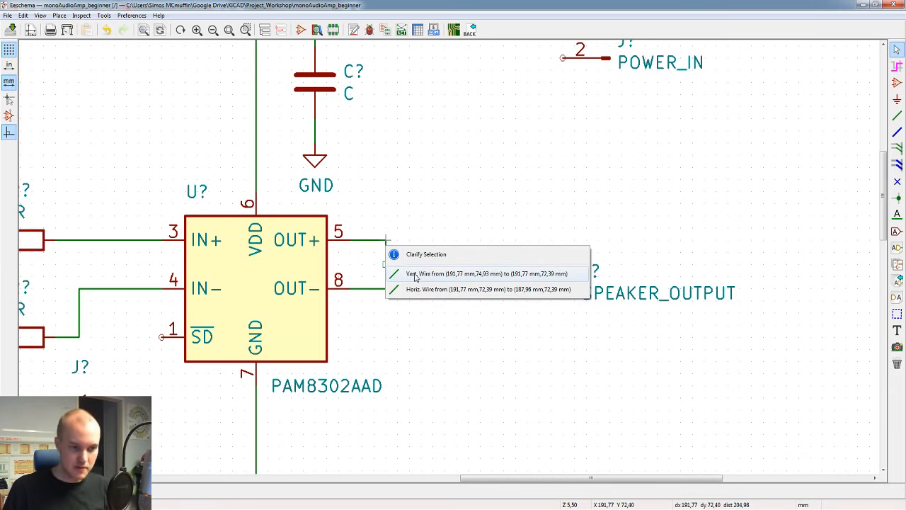
pyautogui.press('Escape')
pyautogui.hotkey('ctrl', 's')
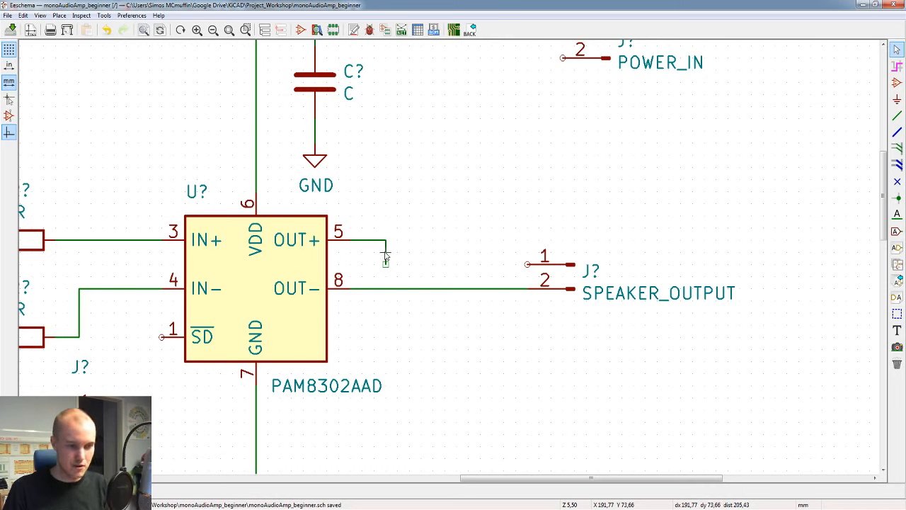
pyautogui.press('Delete')
pyautogui.press('Delete')
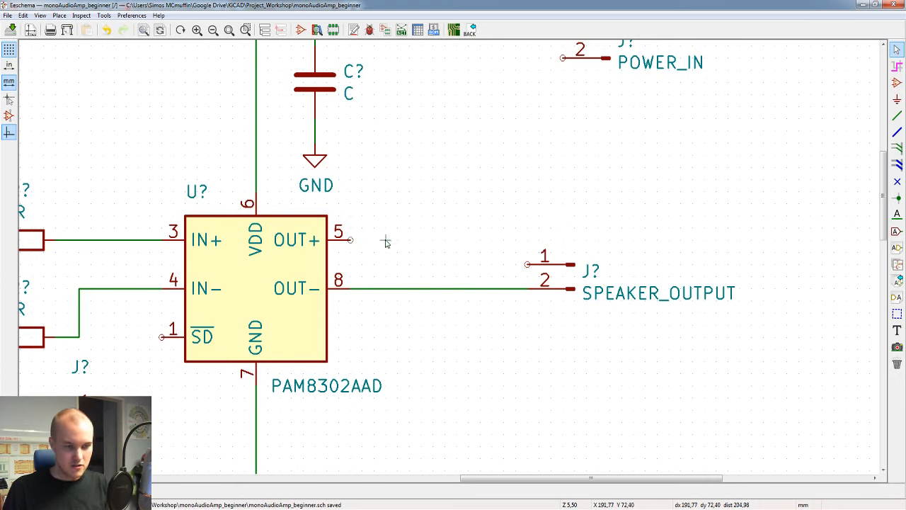
pyautogui.press('Delete')
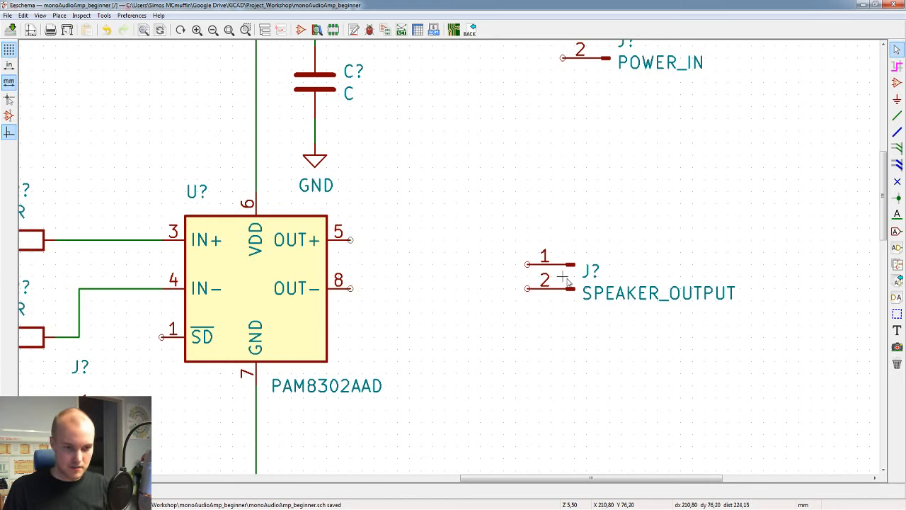
# Step: Centre the SPEAKER_OUTPUT connector vertically between the amplifier's output pins and wire pin 2 to OUT- and pin 1 to OUT+
pyautogui.press('m')
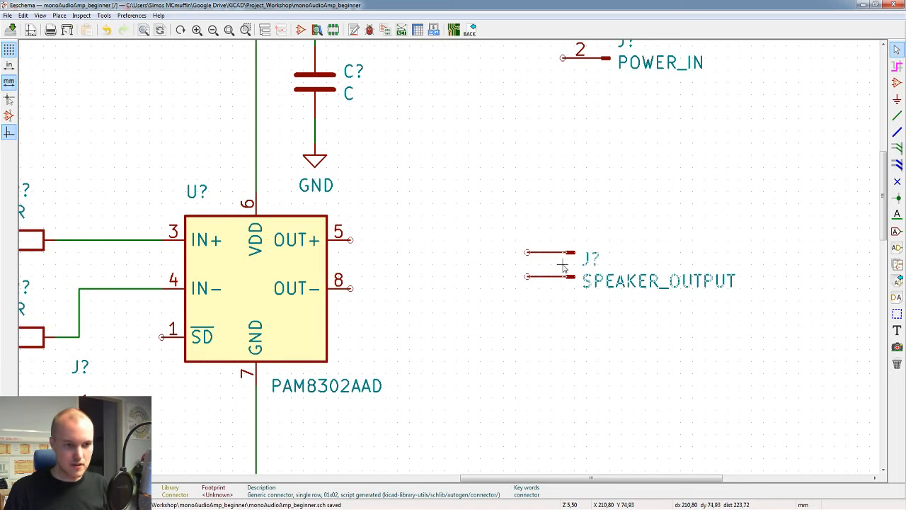
pyautogui.click(563, 266)
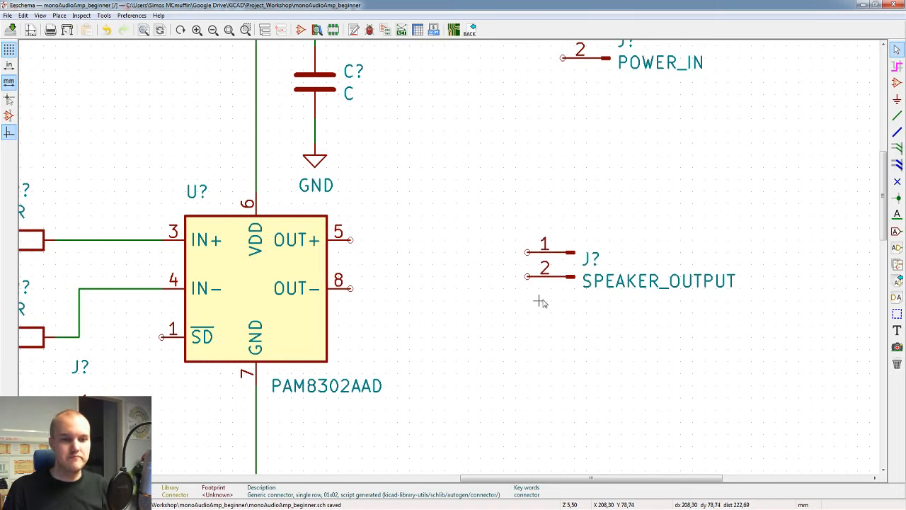
pyautogui.press('w')
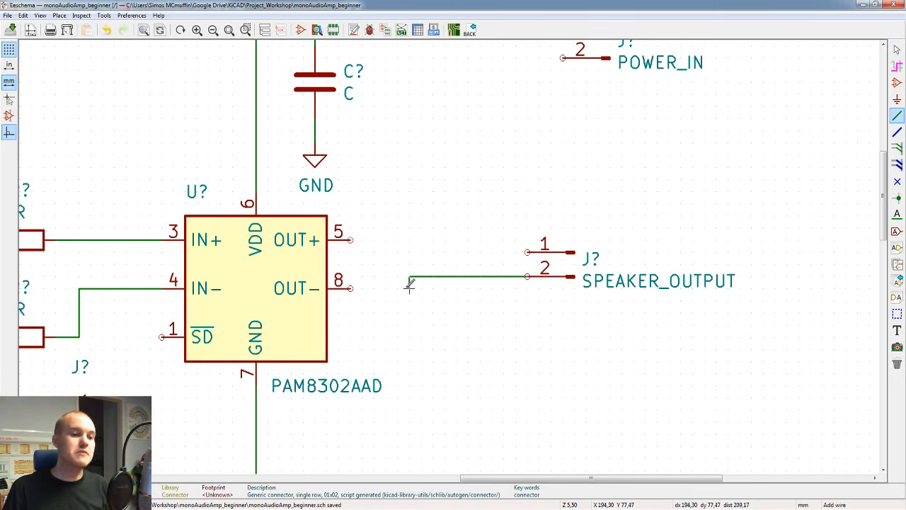
pyautogui.click(351, 289)
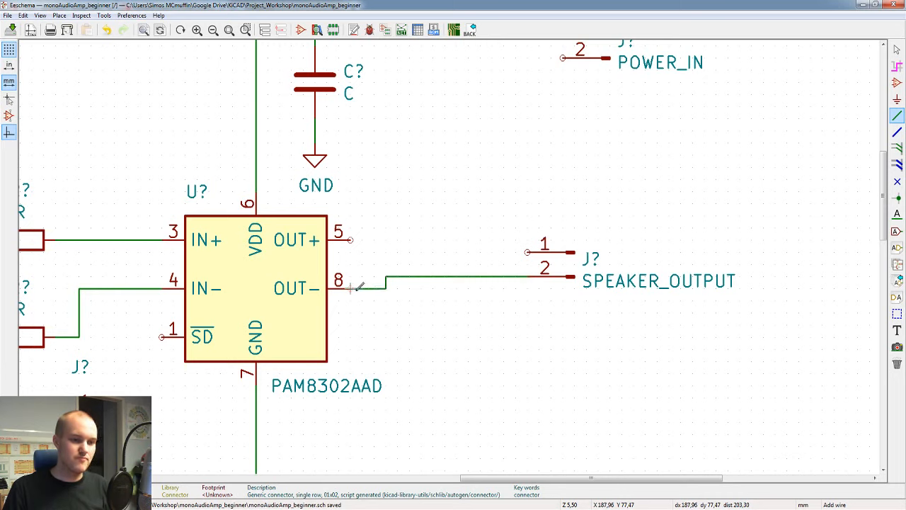
pyautogui.click(351, 240)
pyautogui.click(388, 252)
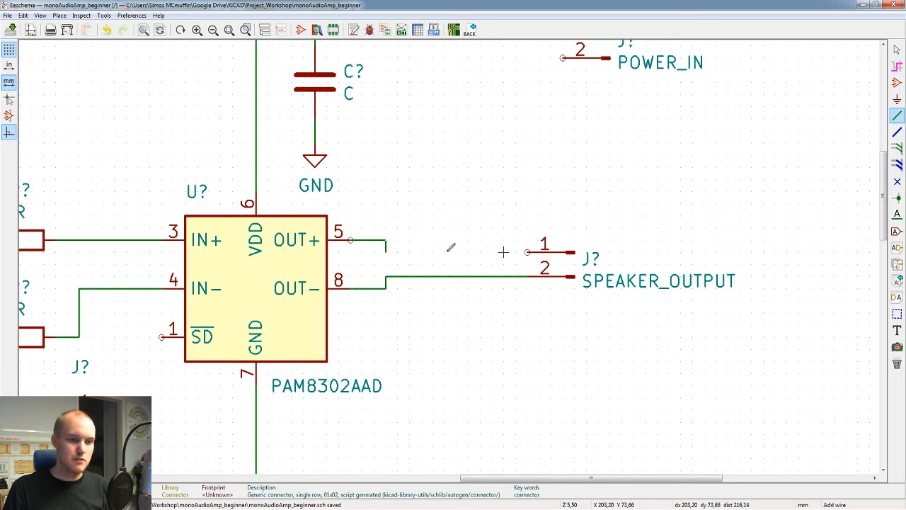
pyautogui.click(529, 251)
pyautogui.press('Escape')
pyautogui.scroll(-2, 444, 235)
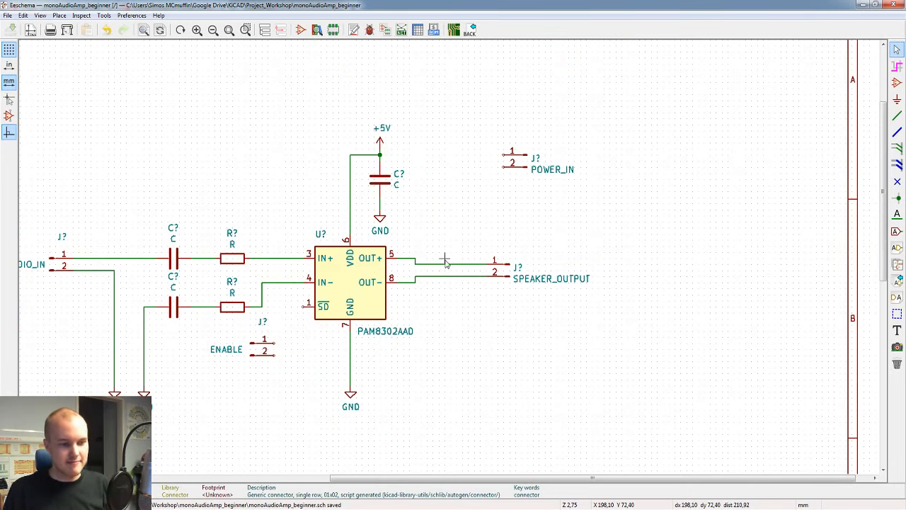
# Step: Move the POWER_IN connector close beside the supply capacitor and wire its pin 1 to the +5V junction
pyautogui.moveTo(439, 292); pyautogui.dragTo(569, 292, button='middle')
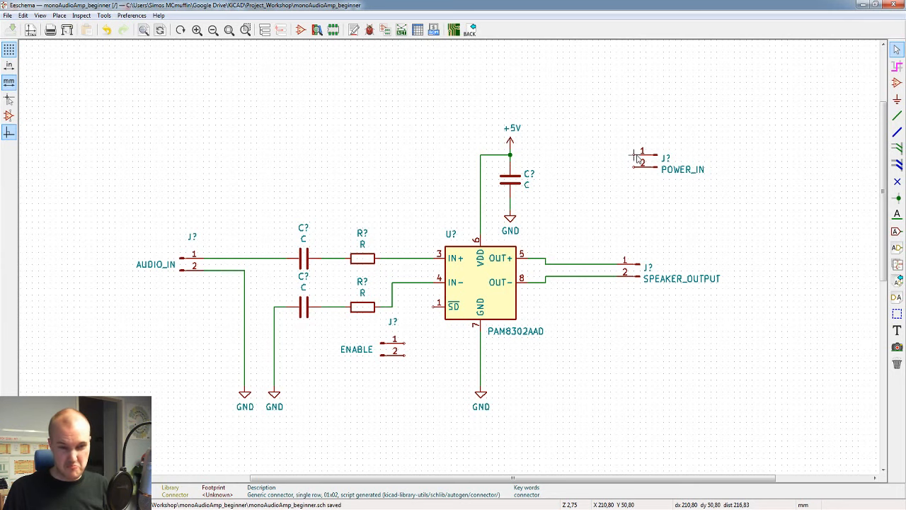
pyautogui.moveTo(657, 162); pyautogui.dragTo(600, 179)
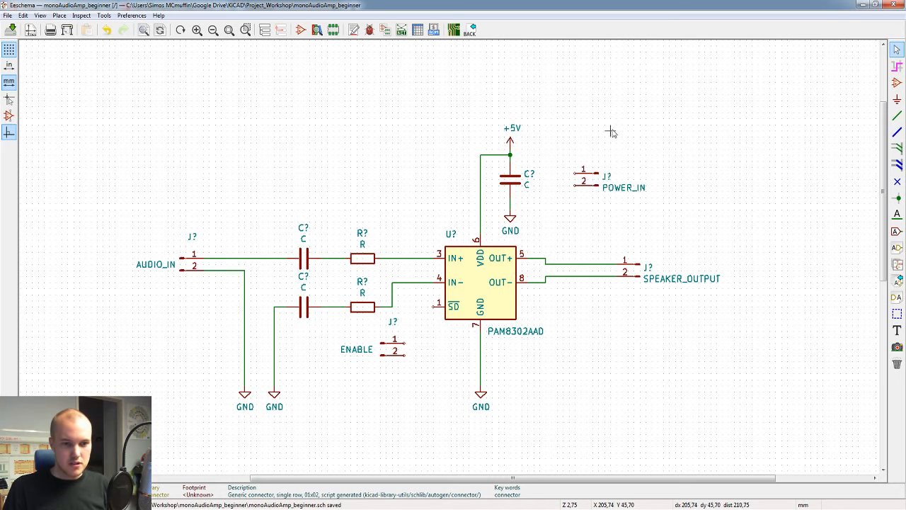
pyautogui.press('w')
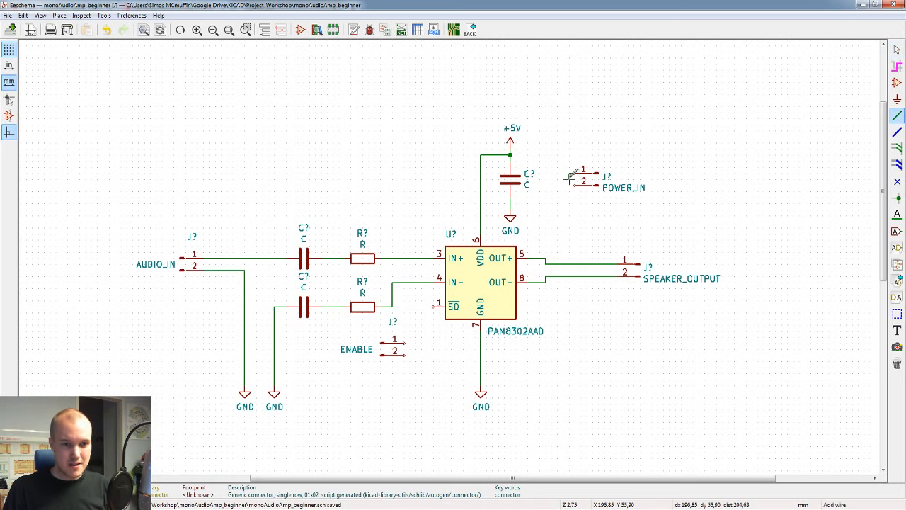
pyautogui.click(563, 155)
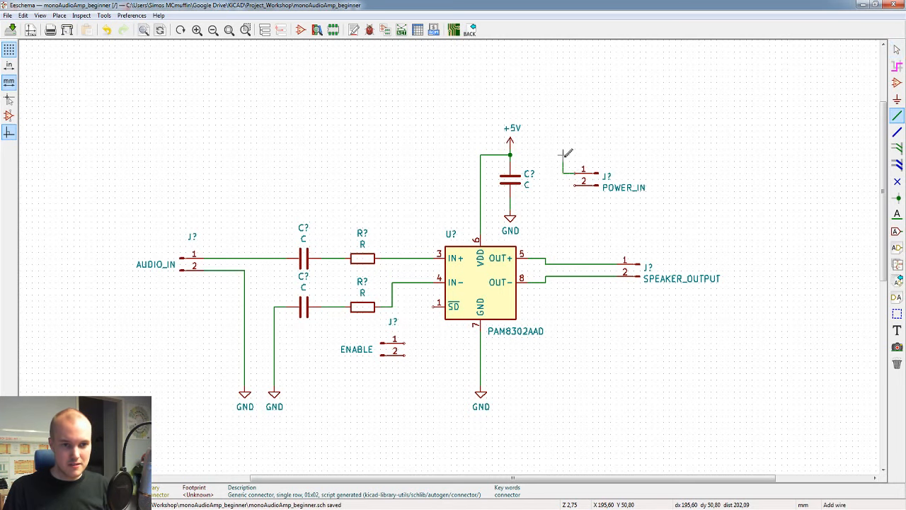
pyautogui.click(510, 154)
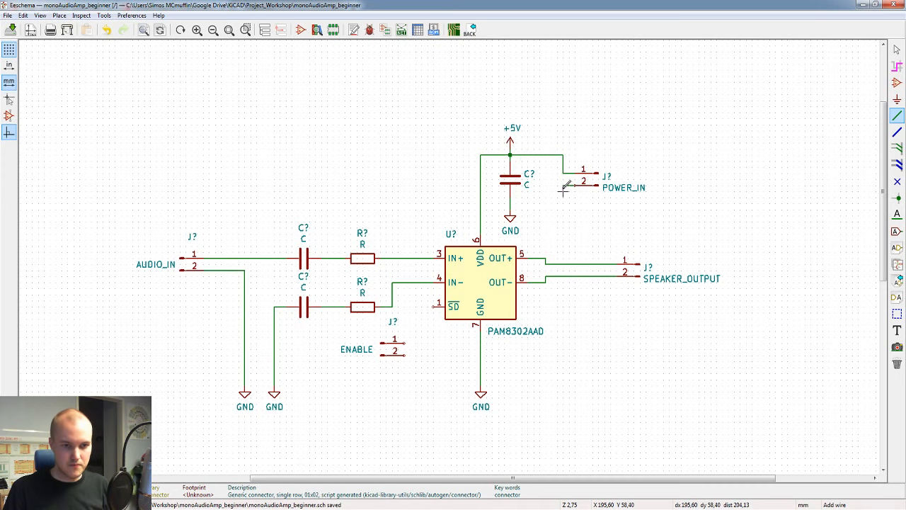
# Step: Wire POWER_IN pin 2 to the ground side of the supply capacitor
pyautogui.click(563, 203)
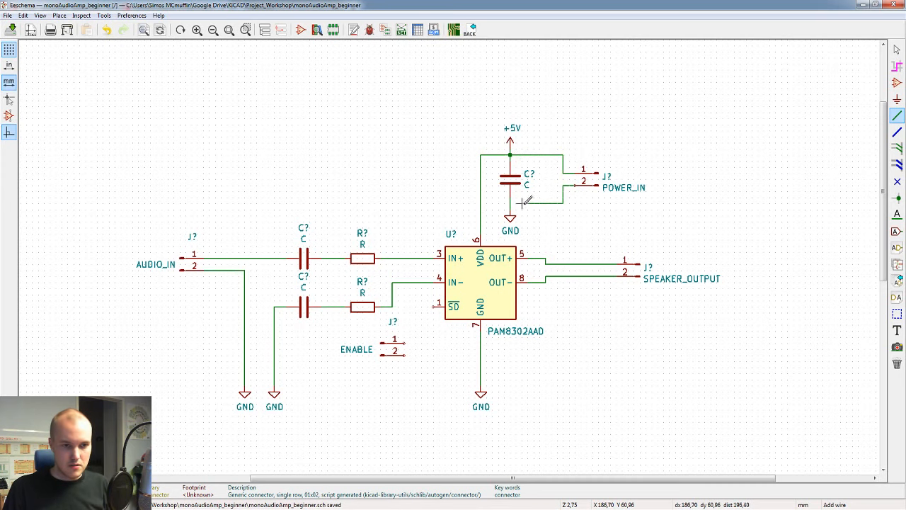
pyautogui.click(509, 203)
pyautogui.press('Escape')
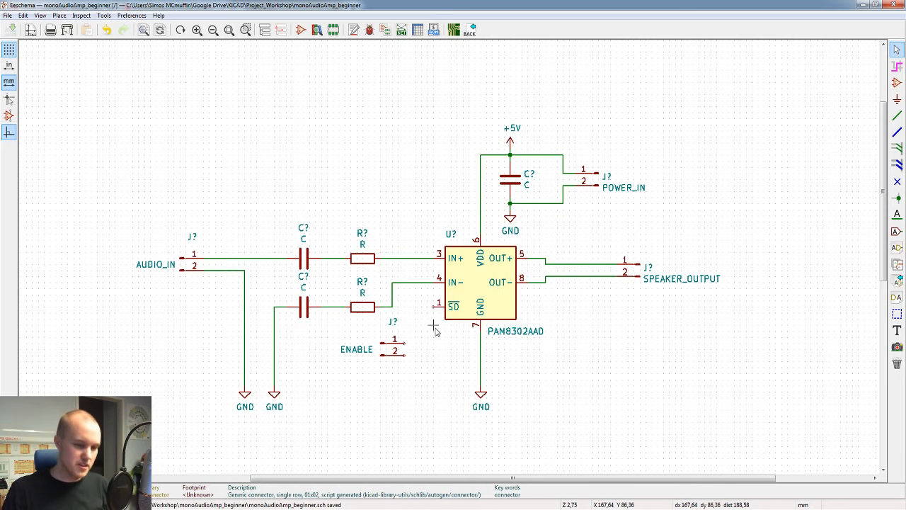
# Step: Switch to the browser and look through the PAM8302A datasheet, from the first page to the suggested pad layouts, for information on the SD pin
pyautogui.hotkey('alt', 'Tab')
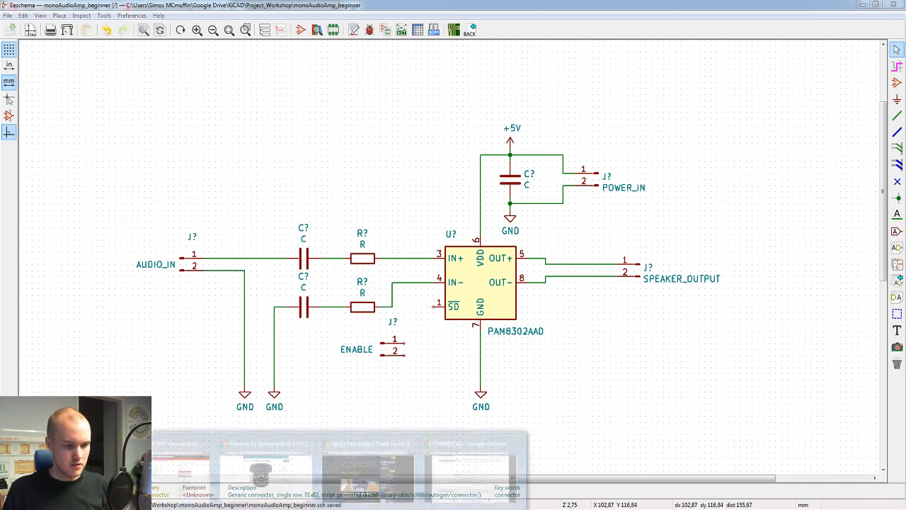
pyautogui.scroll(3, 664, 312)
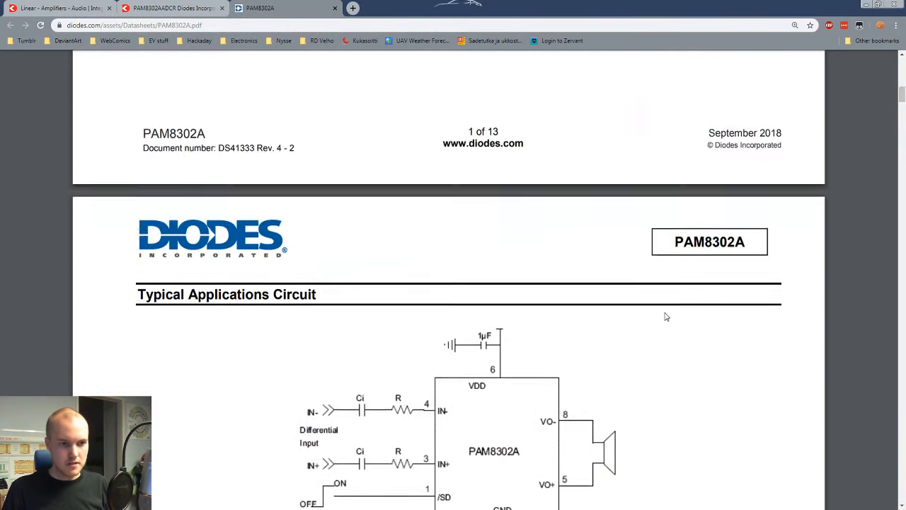
pyautogui.scroll(-5, 664, 316)
pyautogui.scroll(-3, 664, 318)
pyautogui.scroll(15, 667, 318)
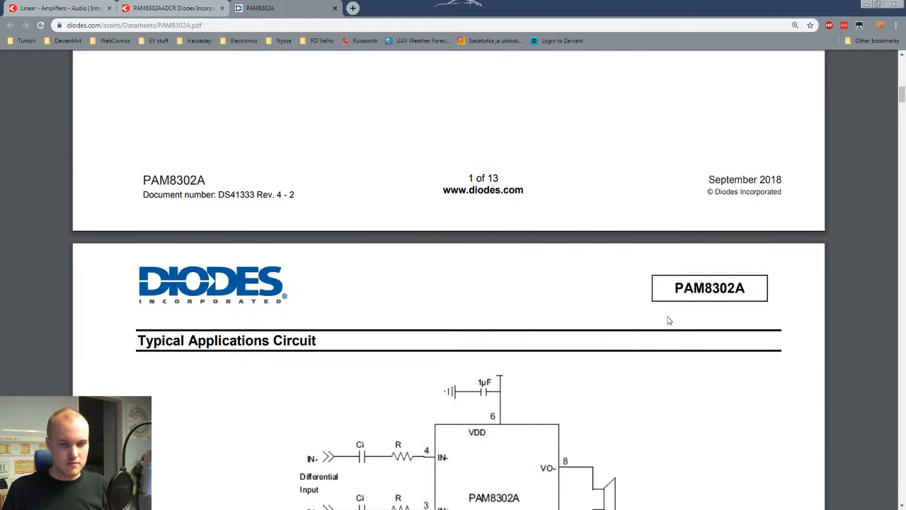
pyautogui.scroll(1, 672, 322)
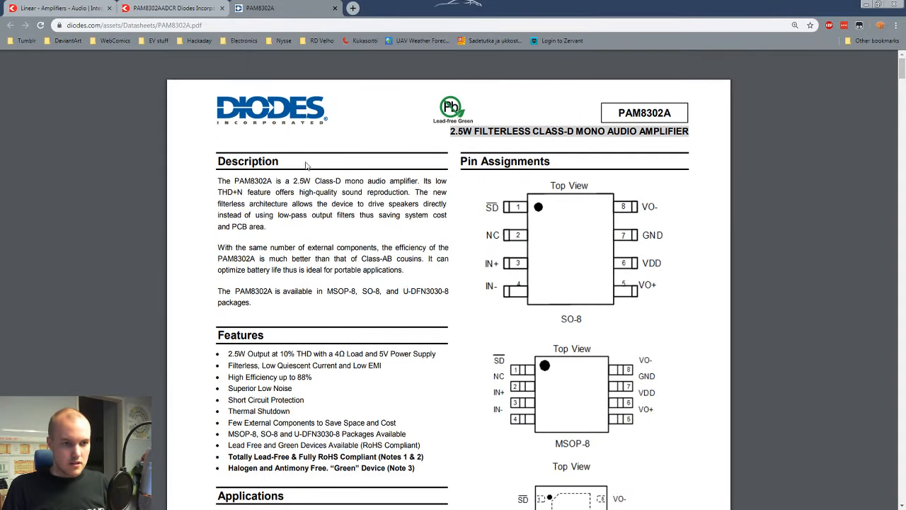
pyautogui.scroll(-8, 678, 196)
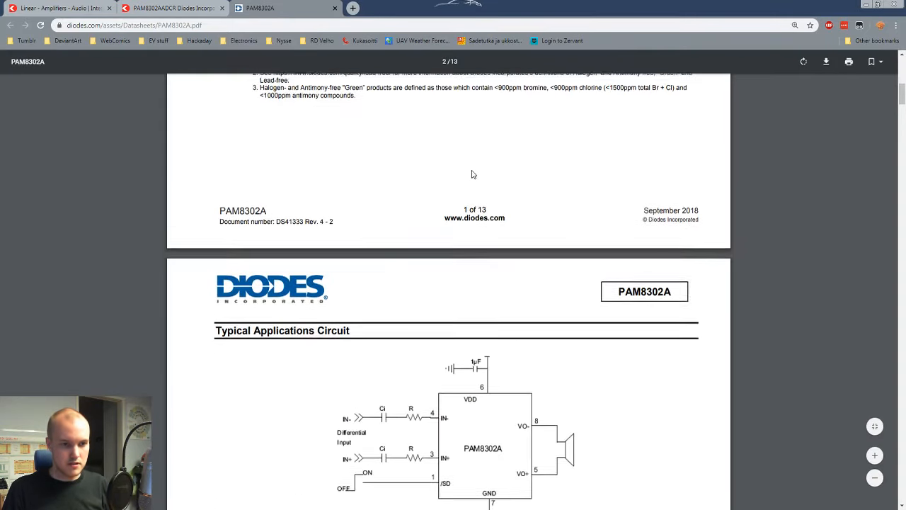
pyautogui.scroll(-10, 474, 175)
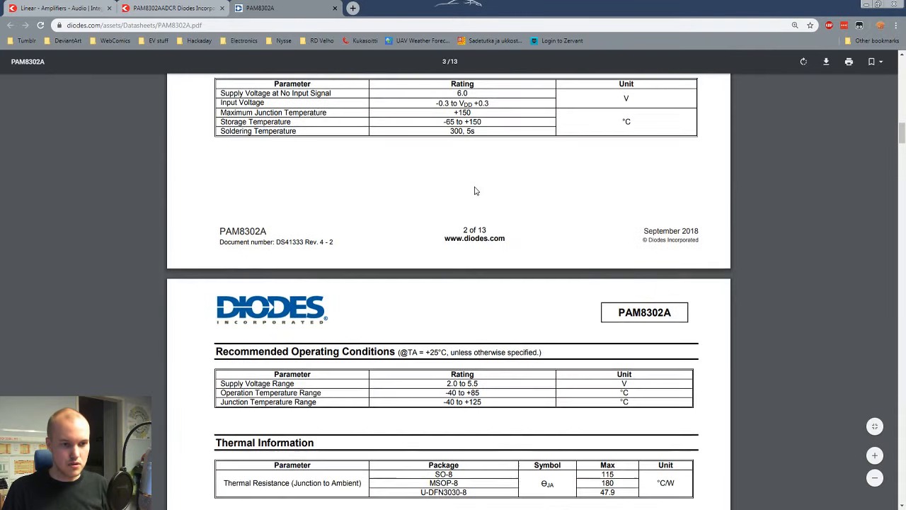
pyautogui.scroll(-12, 476, 191)
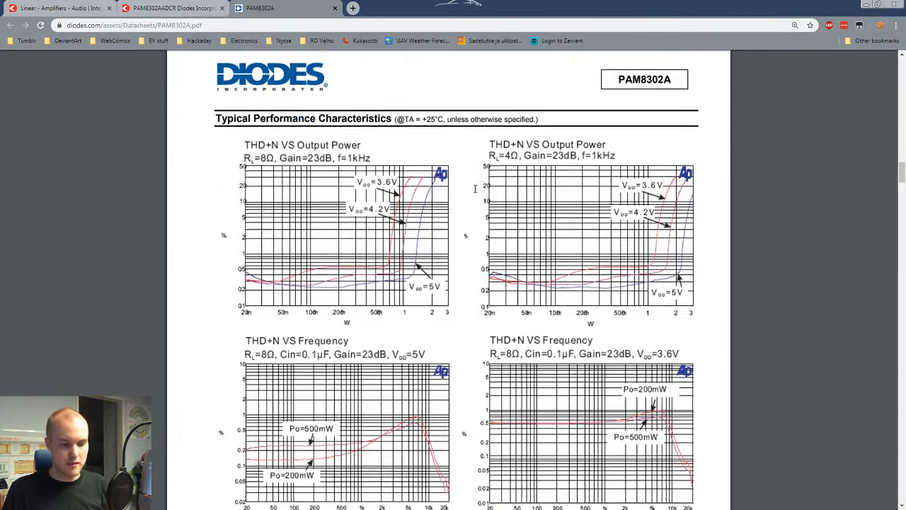
pyautogui.scroll(-10, 475, 188)
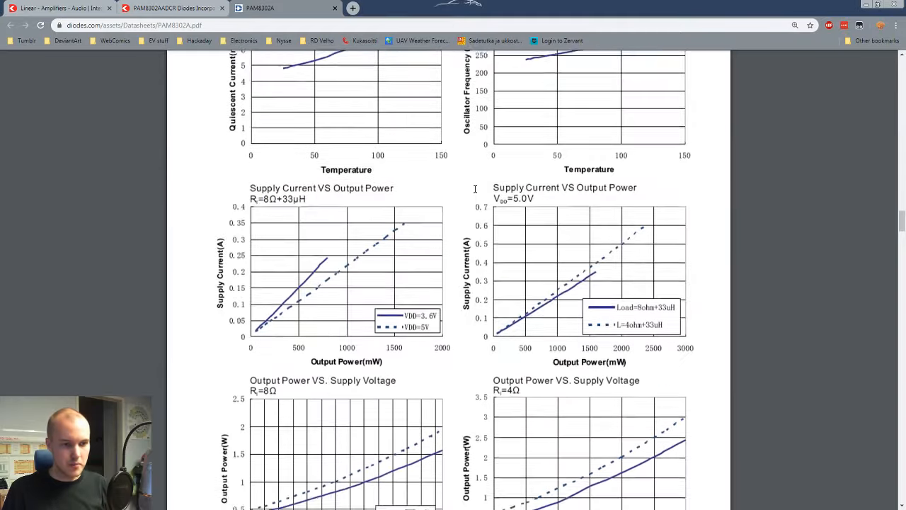
pyautogui.scroll(-15, 476, 189)
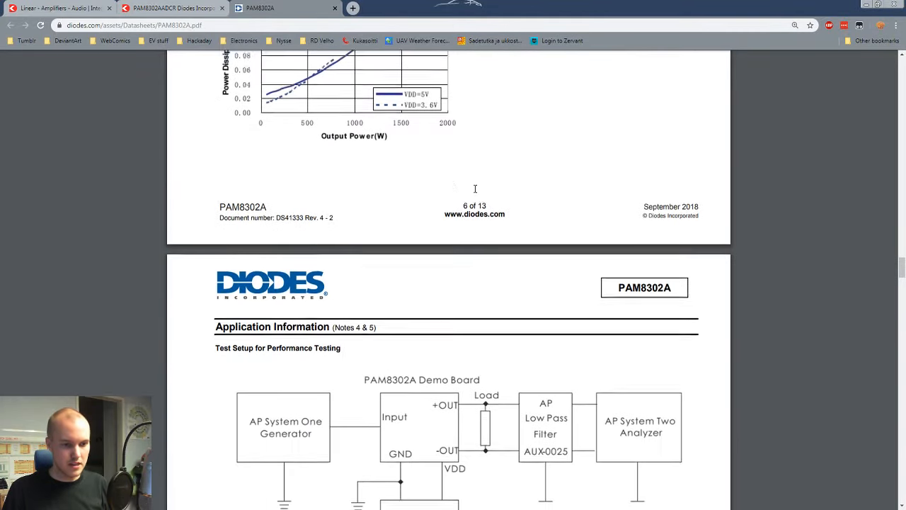
pyautogui.scroll(-12, 475, 188)
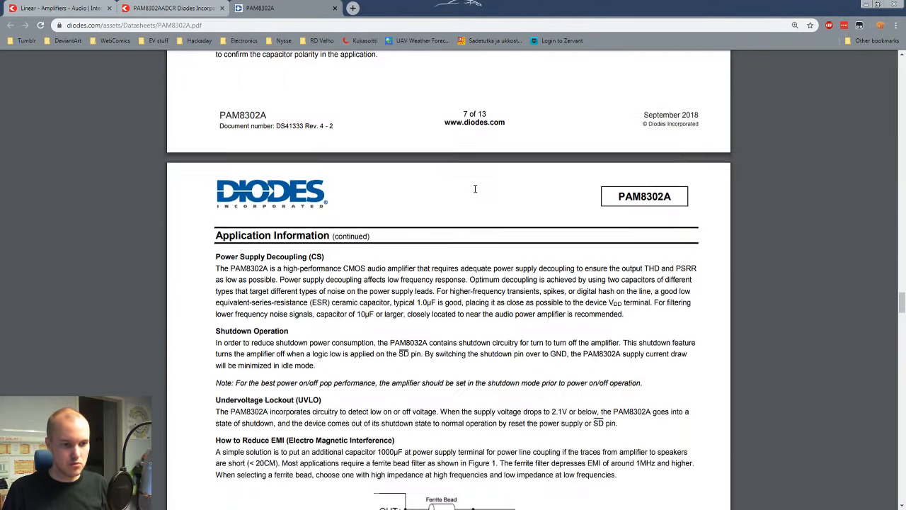
pyautogui.scroll(-12, 475, 189)
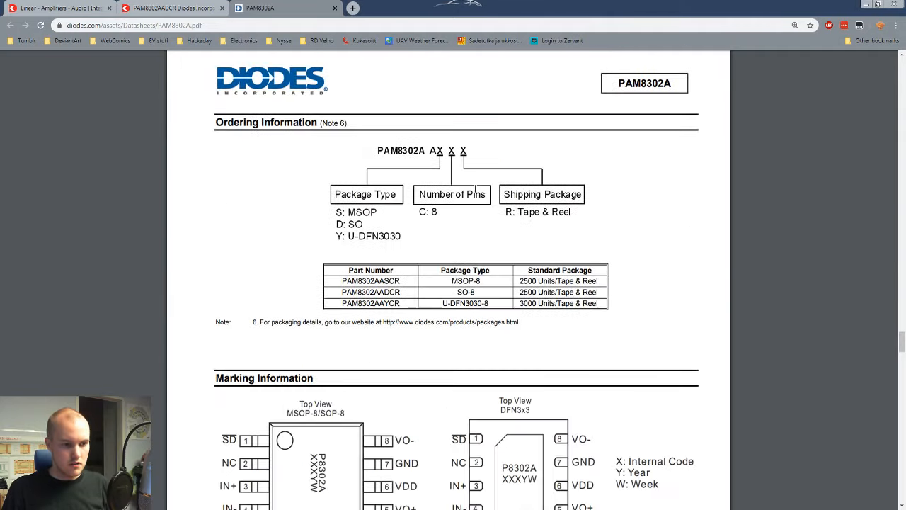
pyautogui.scroll(-15, 475, 188)
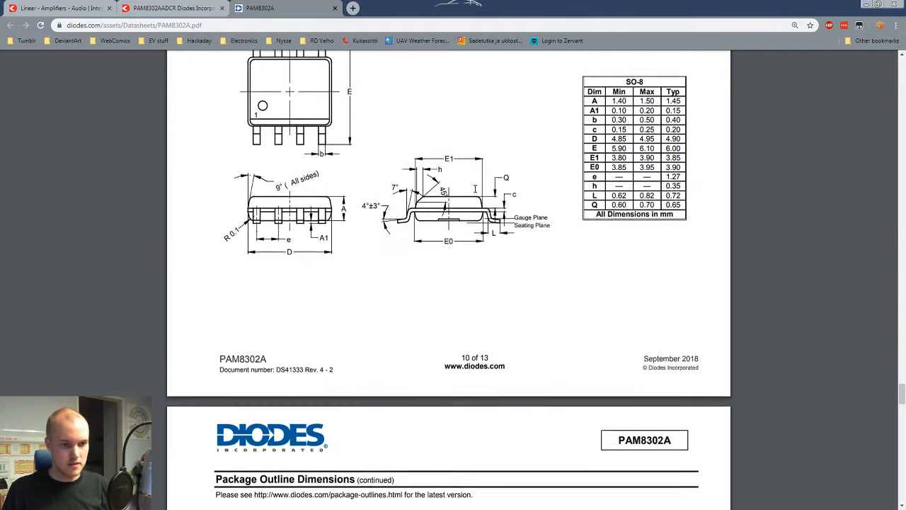
pyautogui.scroll(-15, 475, 189)
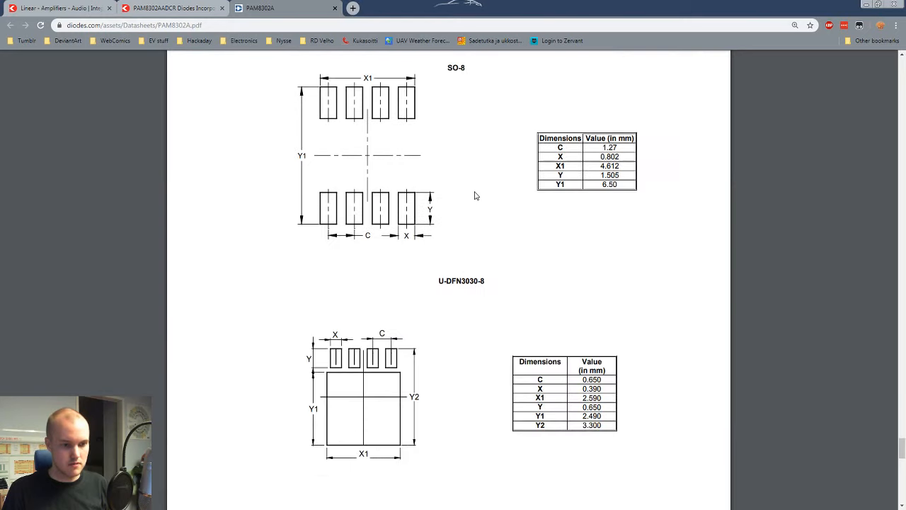
# Step: Go back to the datasheet's application information and read the shutdown operation, undervoltage lockout and start-up timing sections
pyautogui.scroll(-3, 475, 196)
pyautogui.scroll(11, 475, 196)
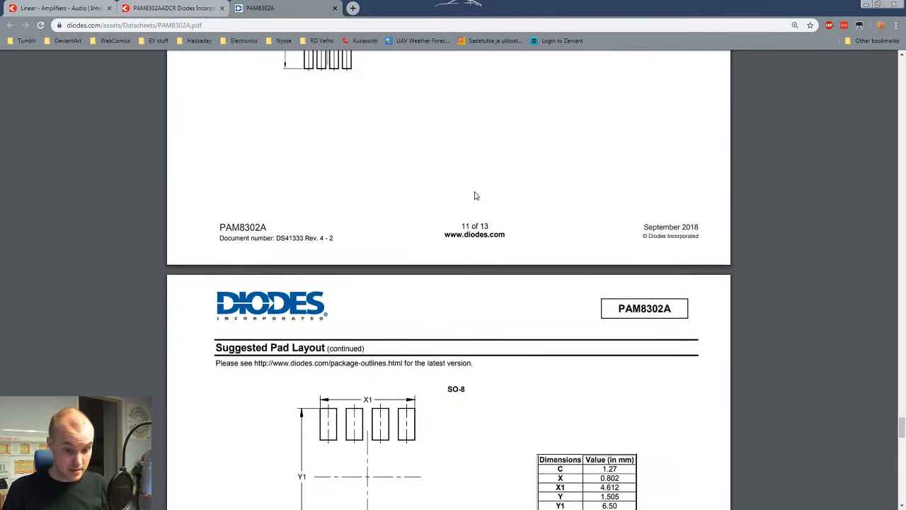
pyautogui.scroll(5, 425, 148)
pyautogui.scroll(5, 425, 148)
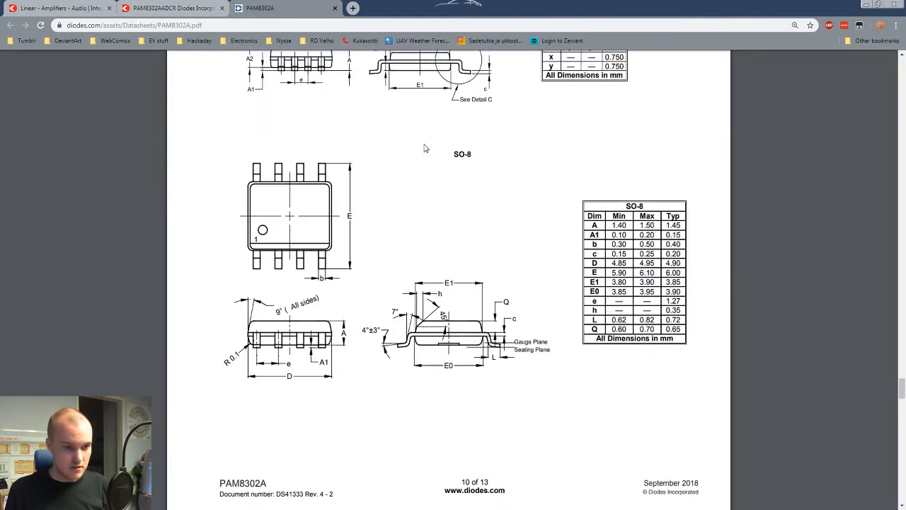
pyautogui.scroll(15, 425, 148)
pyautogui.scroll(-4, 424, 148)
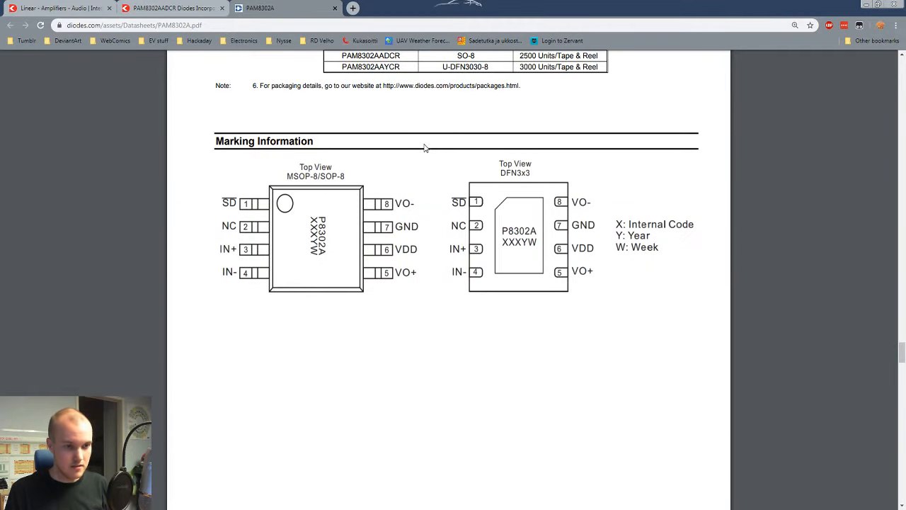
pyautogui.scroll(10, 425, 148)
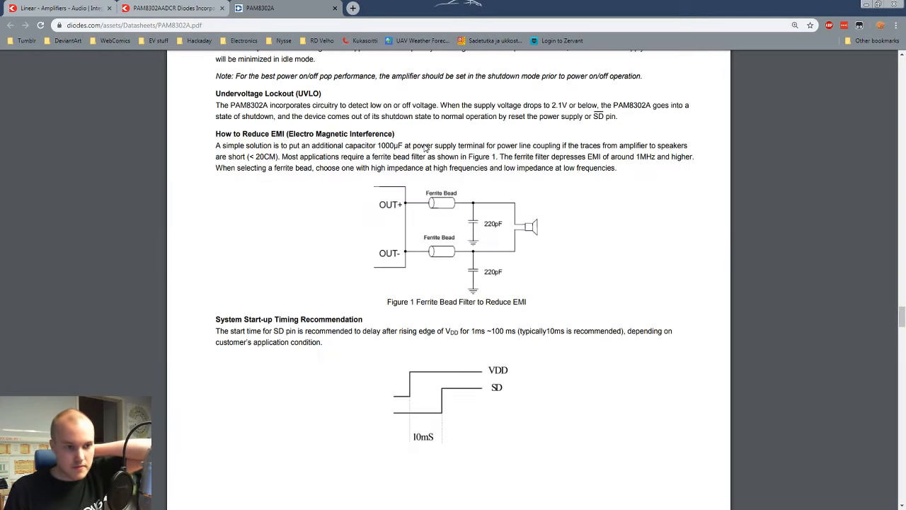
pyautogui.scroll(5, 425, 148)
pyautogui.scroll(-5, 425, 148)
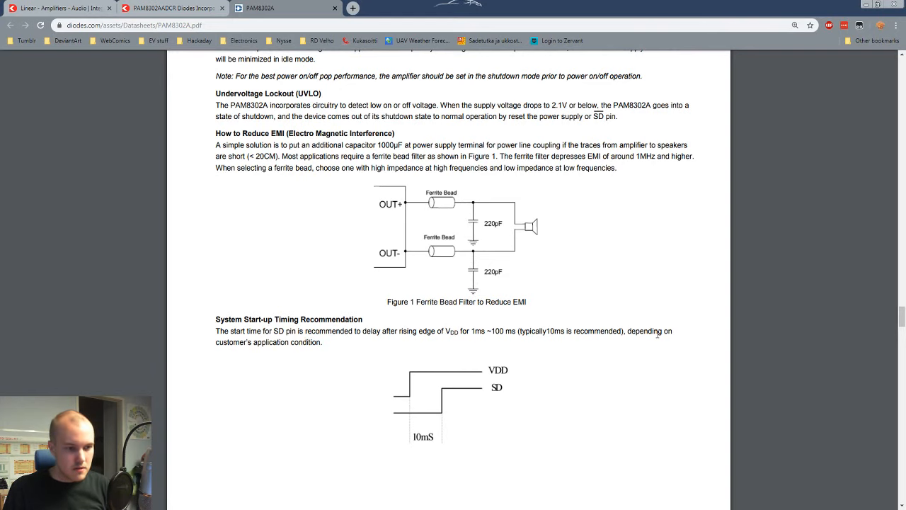
pyautogui.scroll(3, 389, 311)
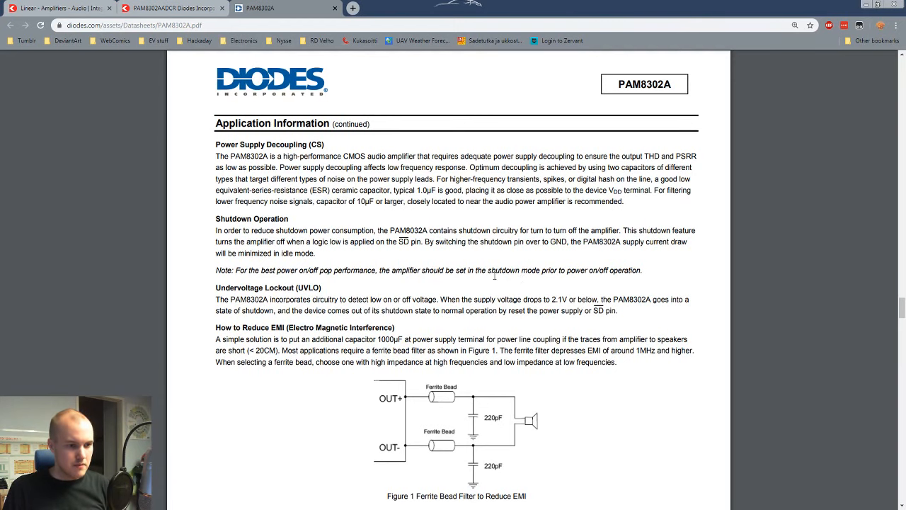
pyautogui.scroll(10, 358, 294)
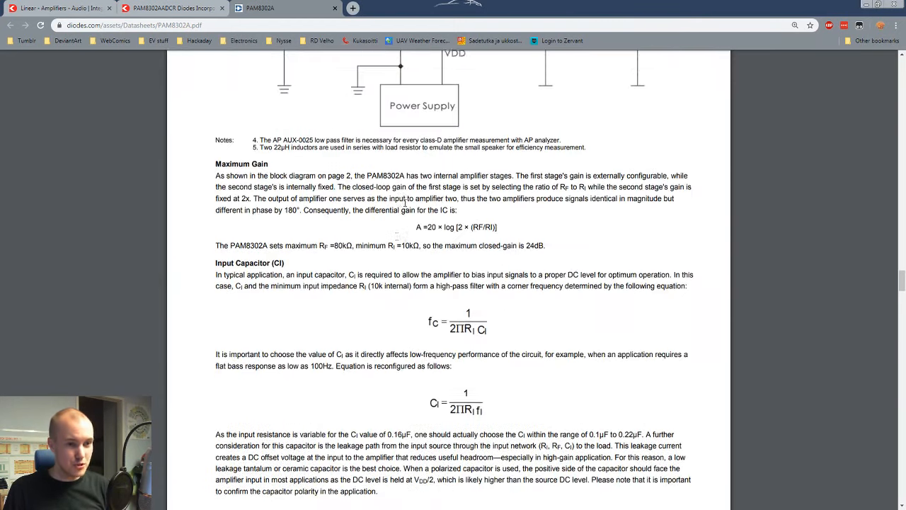
# Step: Examine the PAM8302A performance charts, ratings, functional block diagram and first-page pin assignments for details about the shutdown pin
pyautogui.scroll(10, 405, 205)
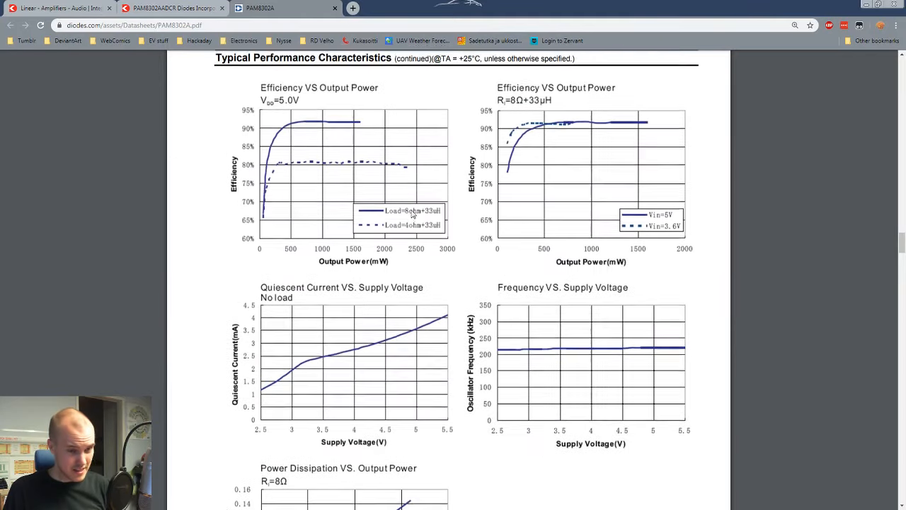
pyautogui.scroll(15, 413, 214)
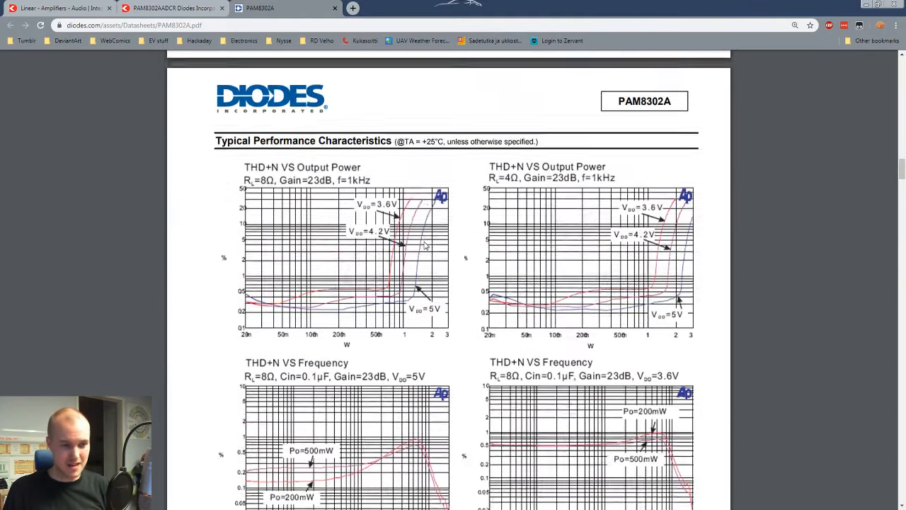
pyautogui.scroll(15, 425, 245)
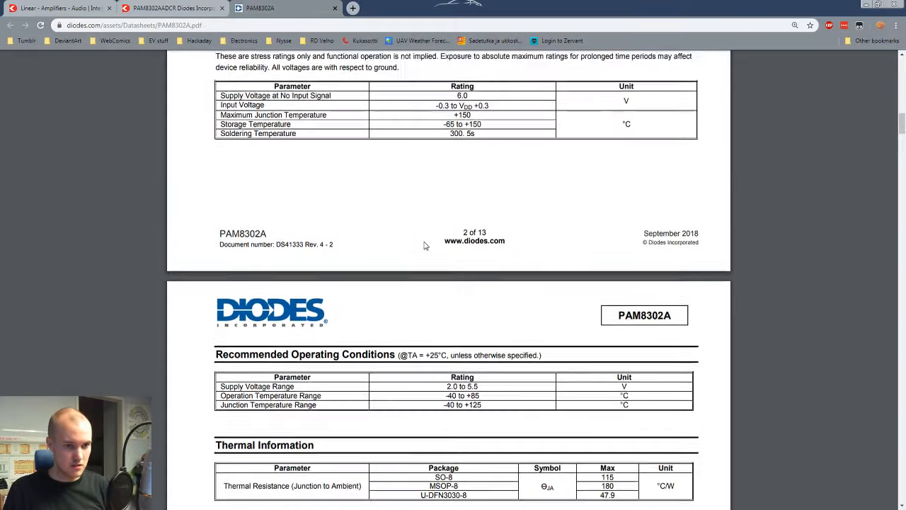
pyautogui.scroll(5, 425, 245)
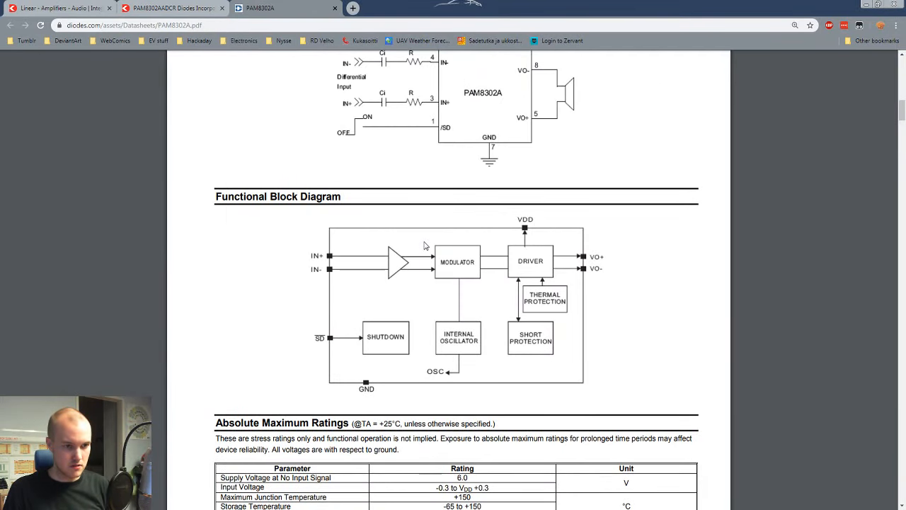
pyautogui.scroll(10, 425, 245)
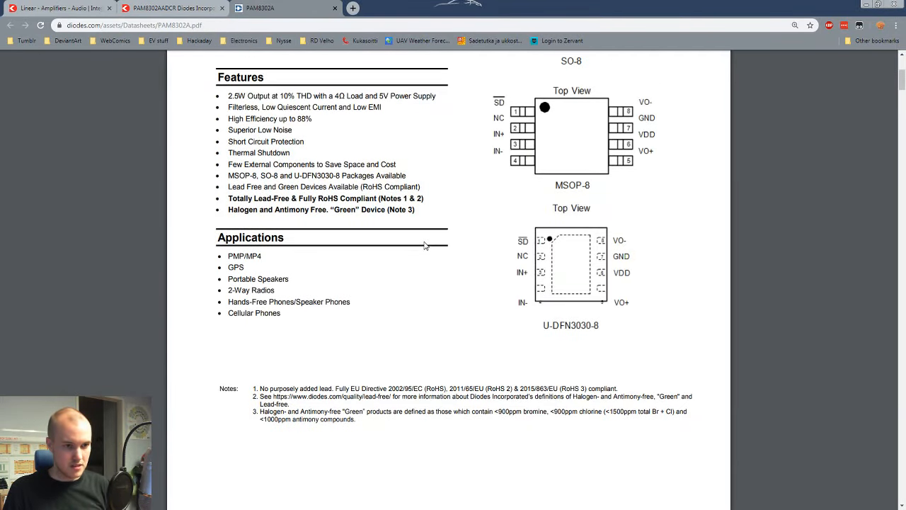
pyautogui.scroll(3, 425, 245)
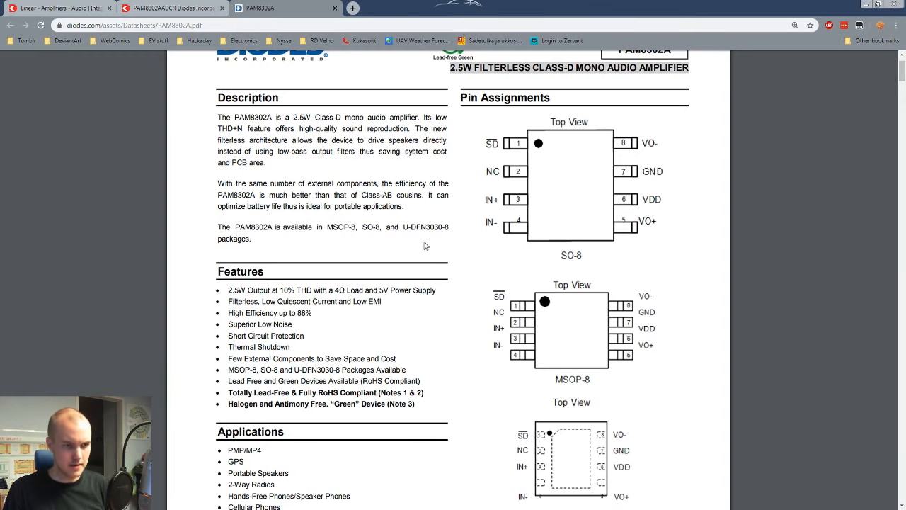
pyautogui.scroll(-7, 425, 245)
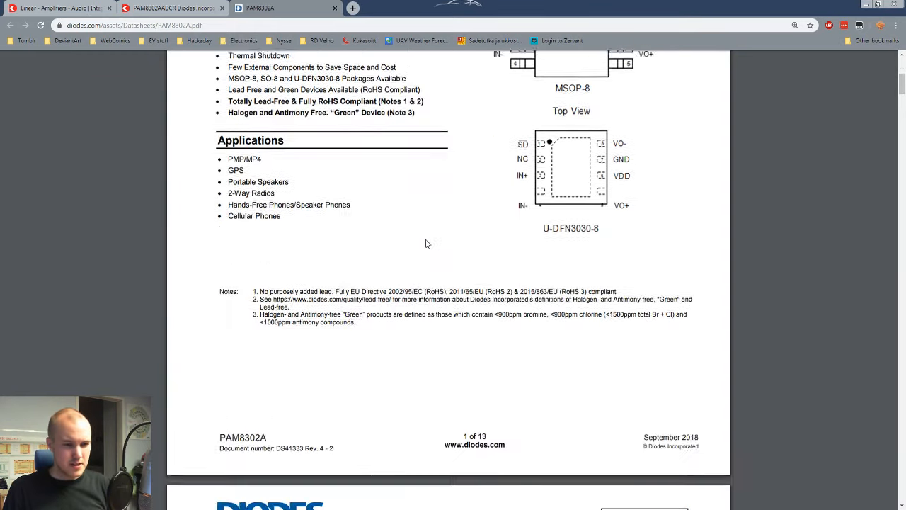
pyautogui.scroll(3, 427, 243)
# Step: Open the PAM8303CBSC product page from the Digi-Key amplifier list and open its PAM8303C Series datasheet
pyautogui.hotkey('ctrl', '1')
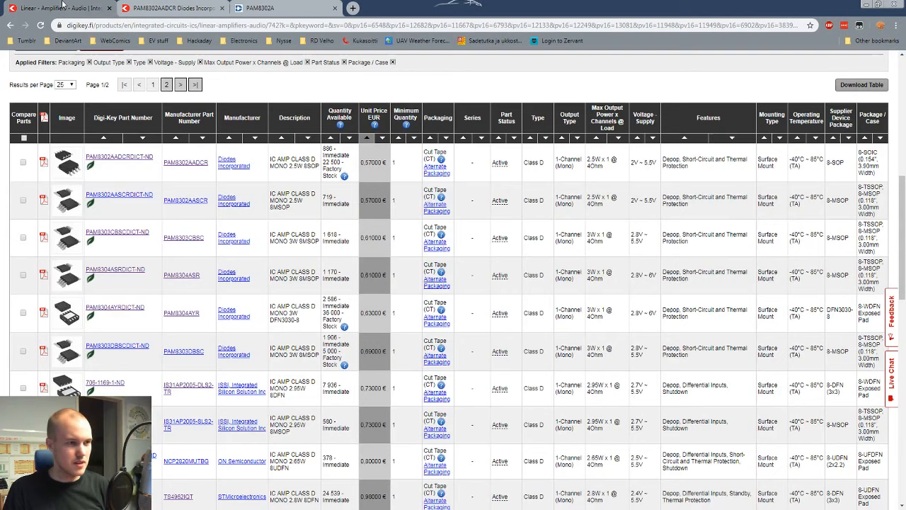
pyautogui.middleClick(111, 232)
pyautogui.click(177, 8)
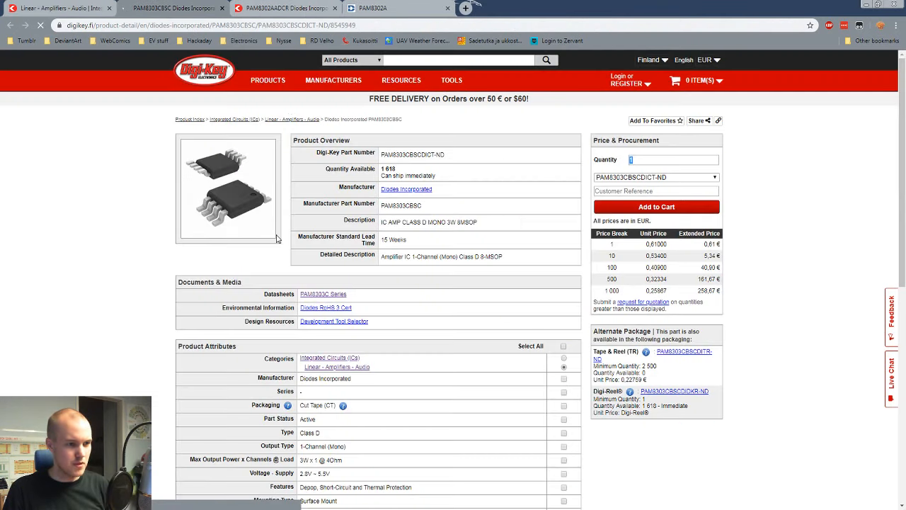
pyautogui.click(310, 295)
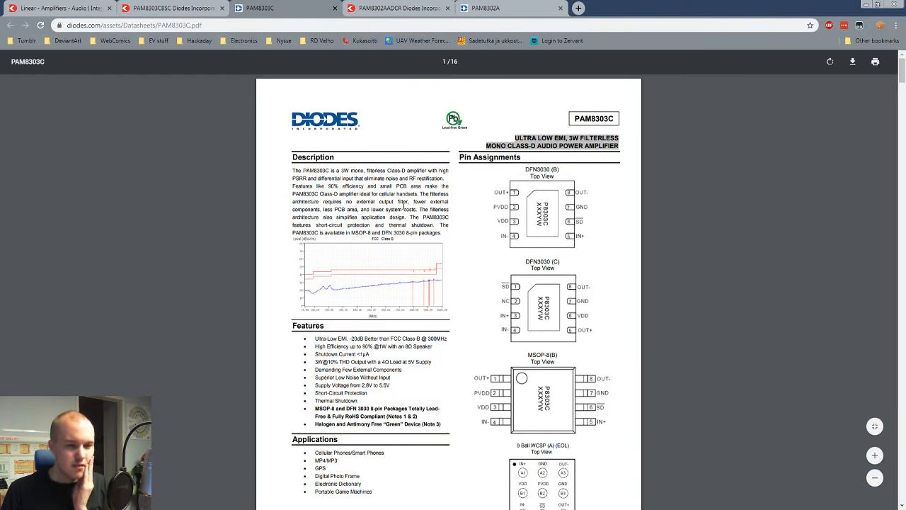
# Step: Examine the typical applications circuit and the pin descriptions table in the PAM8303C datasheet
pyautogui.scroll(-3, 612, 243)
pyautogui.scroll(-5, 612, 243)
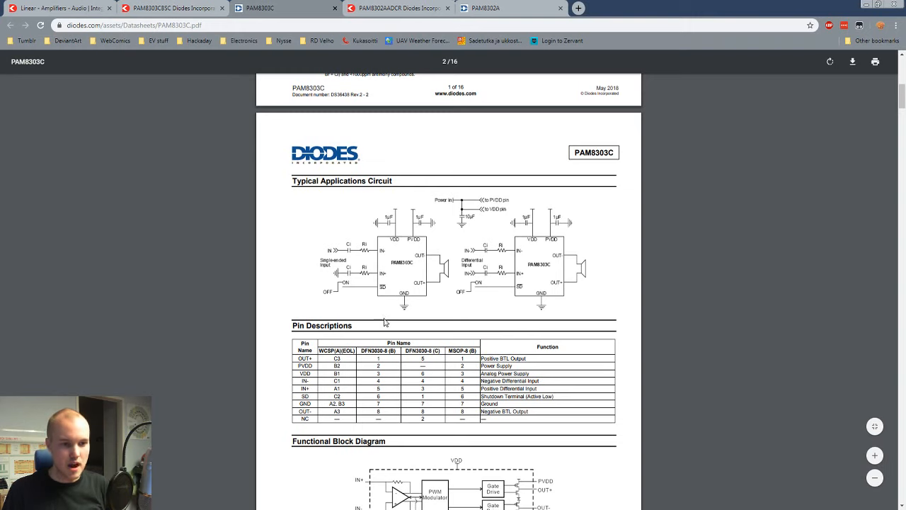
pyautogui.keyDown('ctrl'); pyautogui.scroll(2, 384, 323); pyautogui.keyUp('ctrl')
pyautogui.scroll(2, 384, 322)
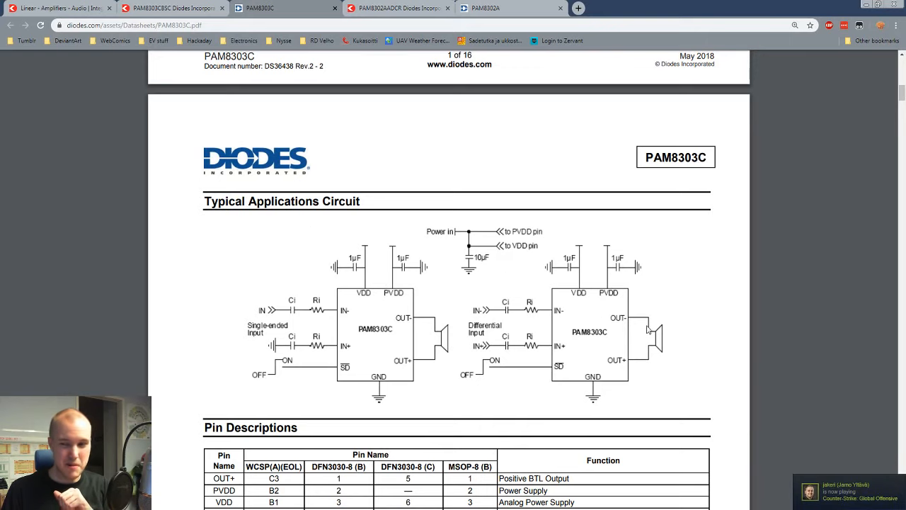
pyautogui.scroll(-2, 647, 328)
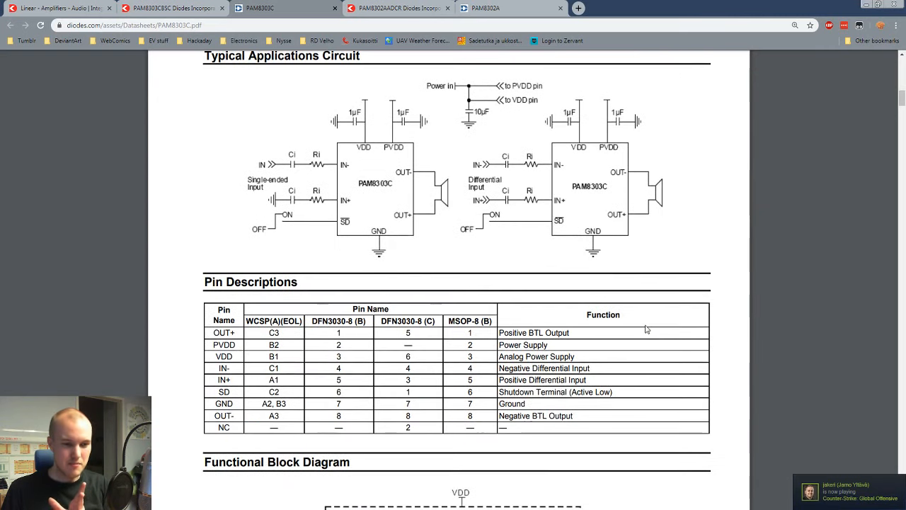
pyautogui.scroll(-2, 648, 329)
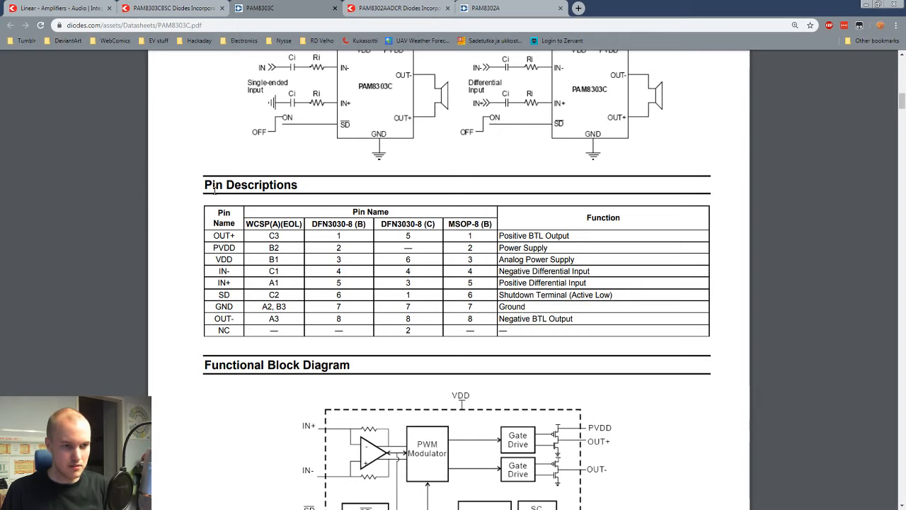
# Step: Return to the PAM8302A datasheet and examine its pin assignments, functional block diagram and absolute maximum ratings for the shutdown pin
pyautogui.click(494, 8)
pyautogui.scroll(7, 488, 252)
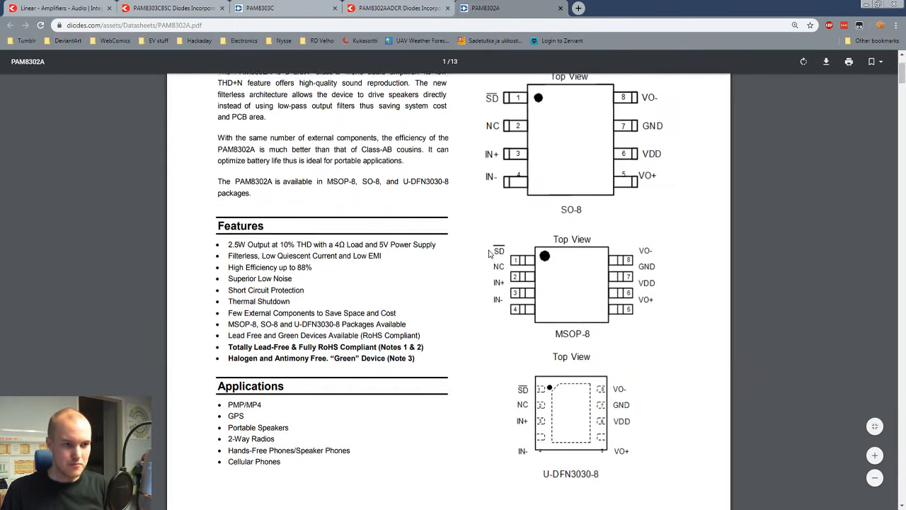
pyautogui.scroll(-5, 489, 253)
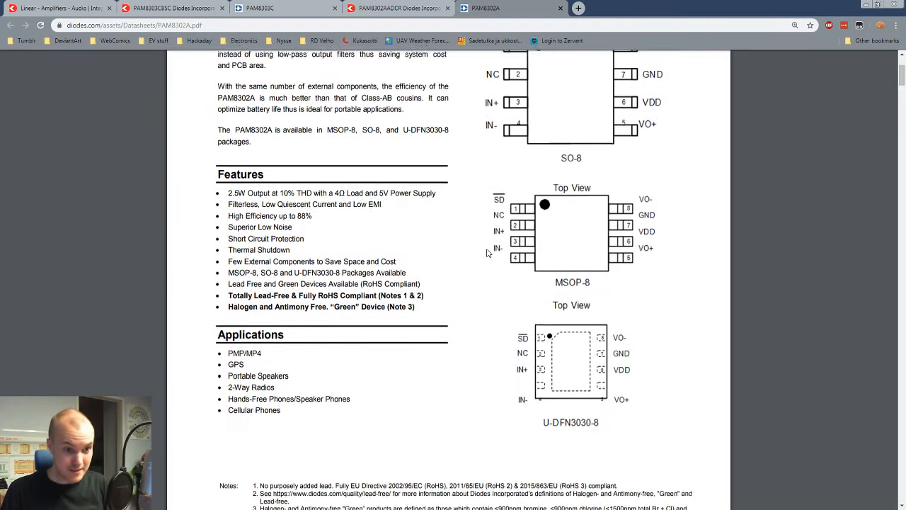
pyautogui.scroll(-8, 488, 252)
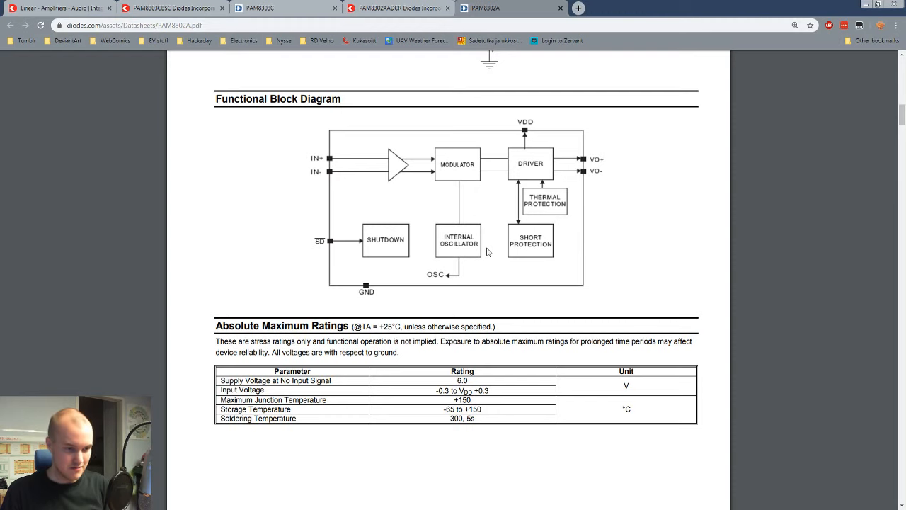
pyautogui.scroll(-5, 487, 252)
pyautogui.scroll(4, 485, 250)
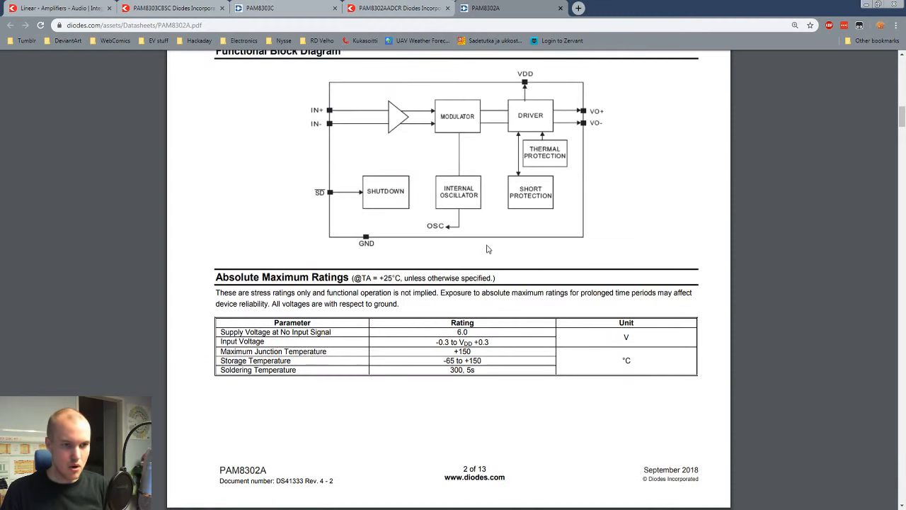
pyautogui.scroll(1, 774, 264)
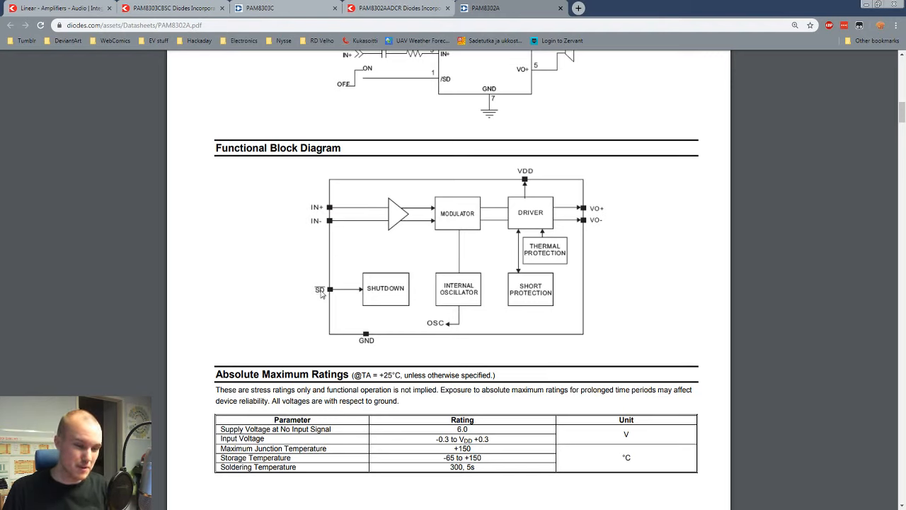
pyautogui.scroll(-2, 323, 296)
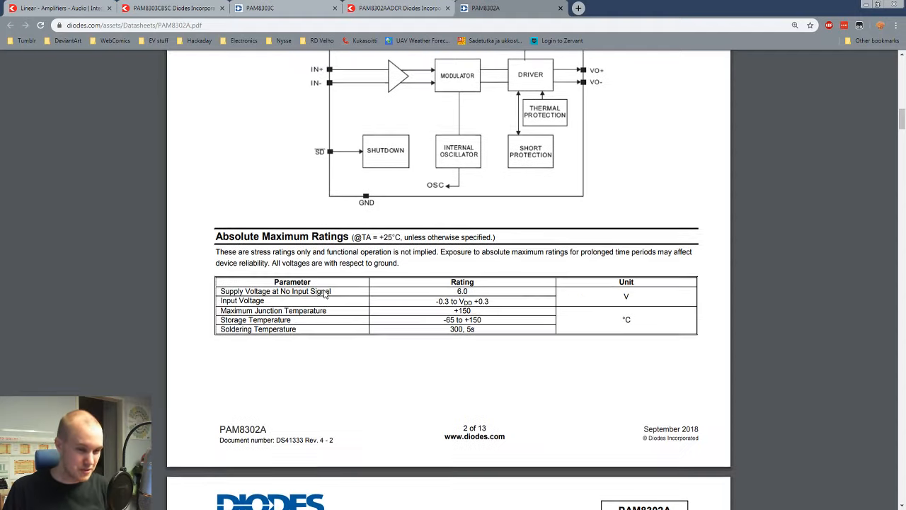
pyautogui.scroll(-4, 324, 296)
pyautogui.scroll(3, 319, 177)
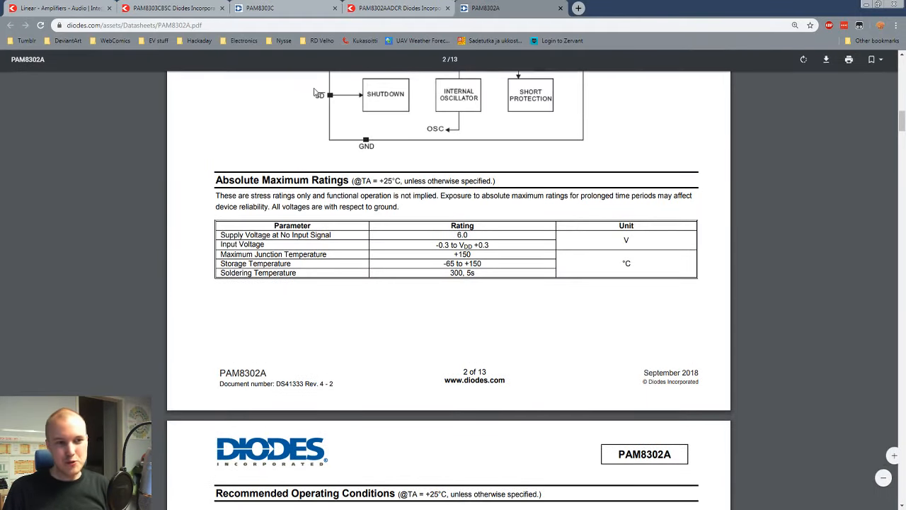
# Step: Go through the PAM8302A operating conditions and performance charts, then read the Shutdown Operation paragraph describing the SD pin's logic
pyautogui.scroll(-3, 394, 344)
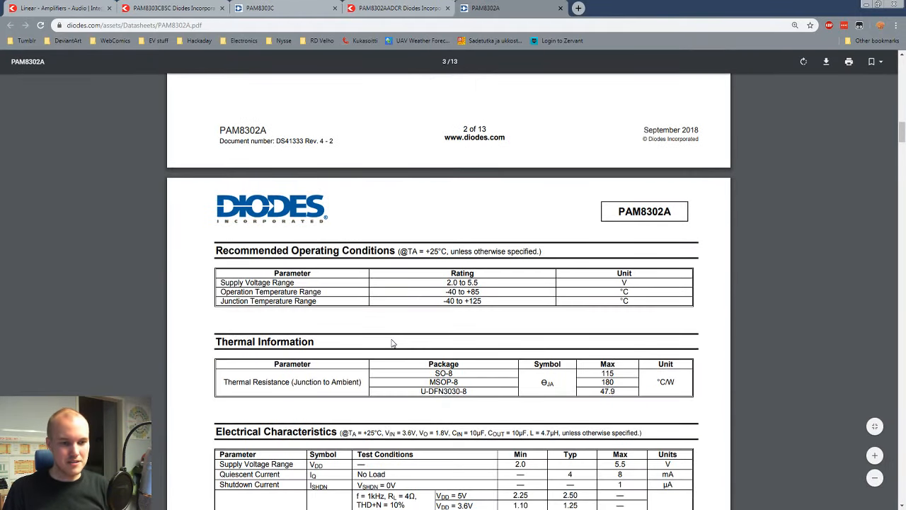
pyautogui.scroll(-10, 394, 344)
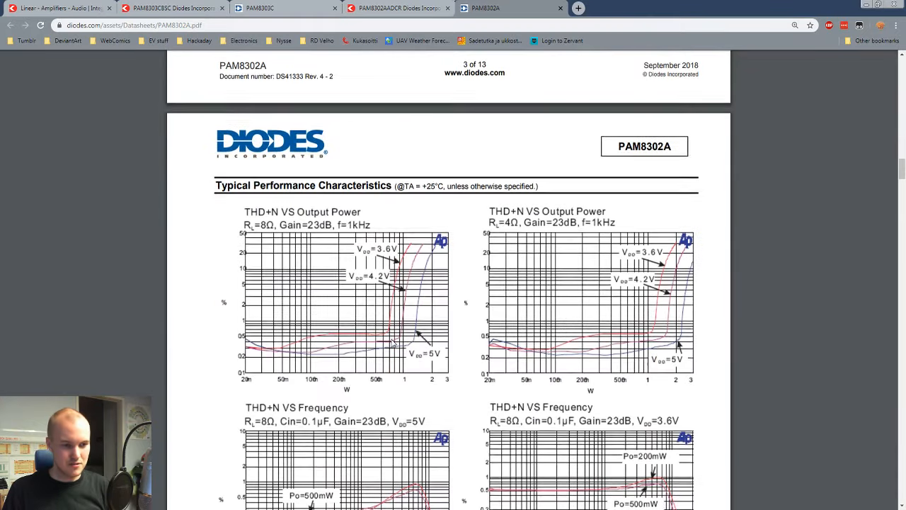
pyautogui.scroll(-10, 395, 344)
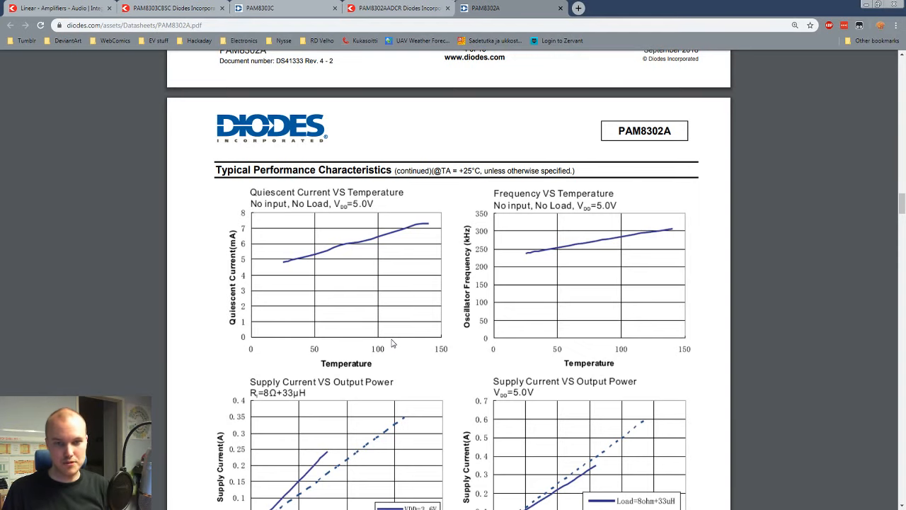
pyautogui.scroll(-10, 395, 344)
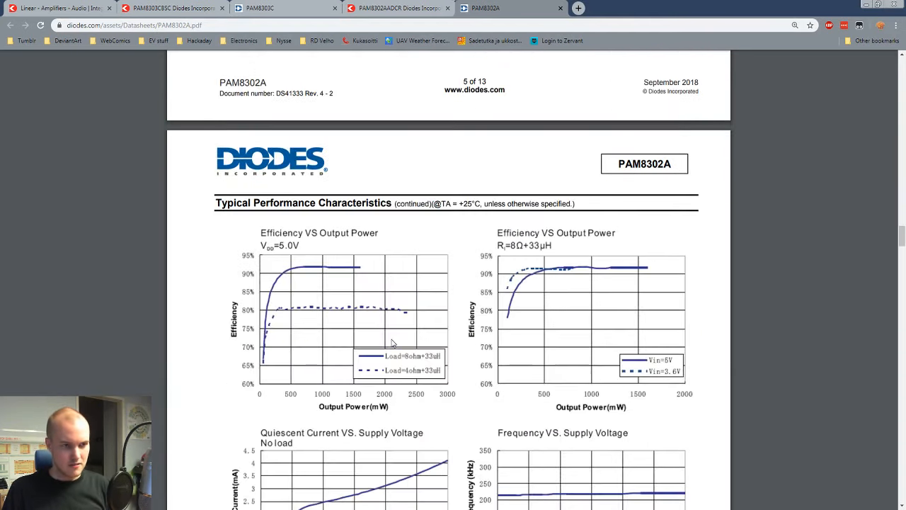
pyautogui.scroll(-10, 394, 344)
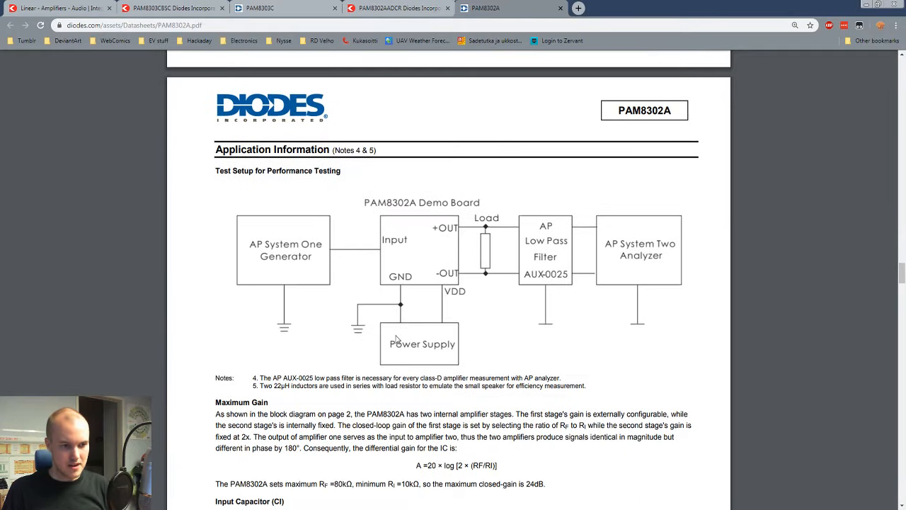
pyautogui.scroll(-4, 396, 339)
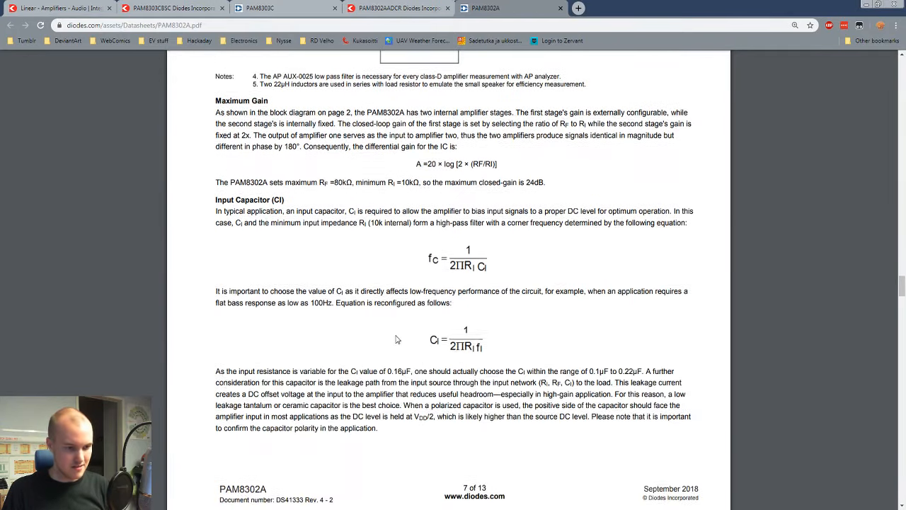
pyautogui.scroll(-5, 397, 340)
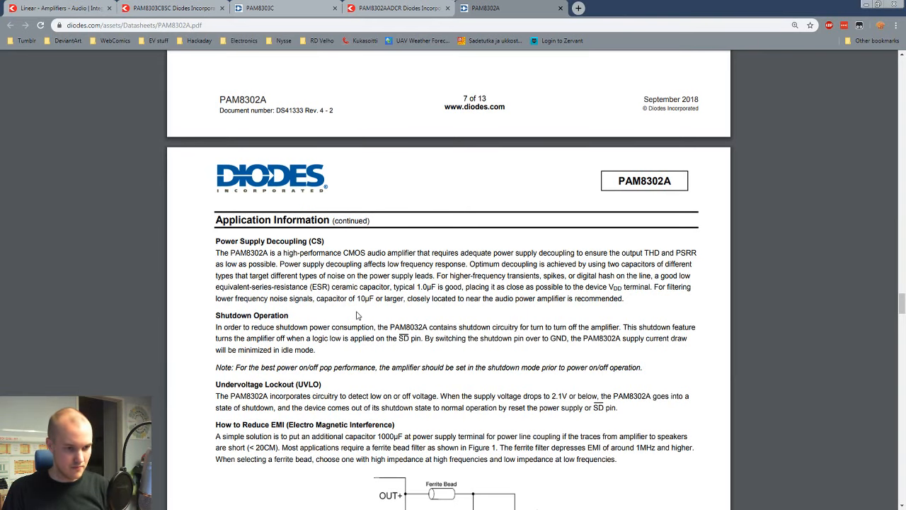
pyautogui.scroll(-1, 235, 312)
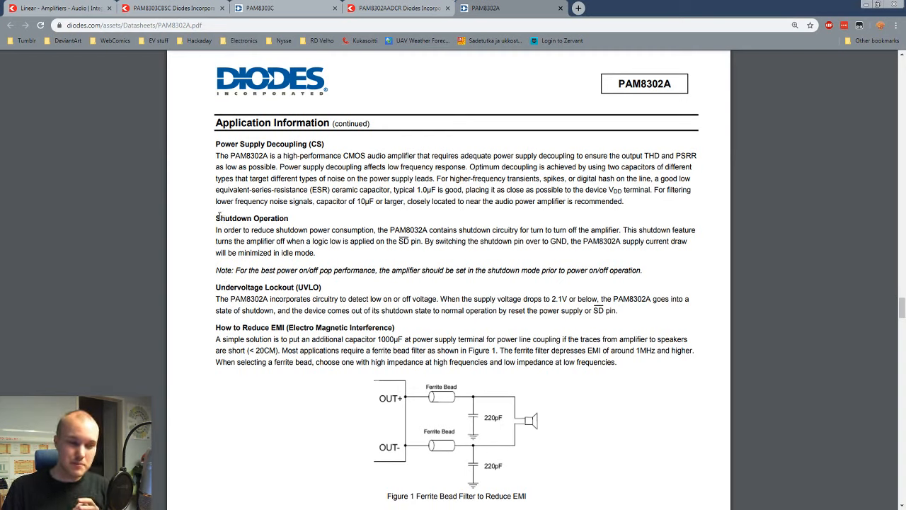
pyautogui.moveTo(216, 220); pyautogui.dragTo(341, 242)
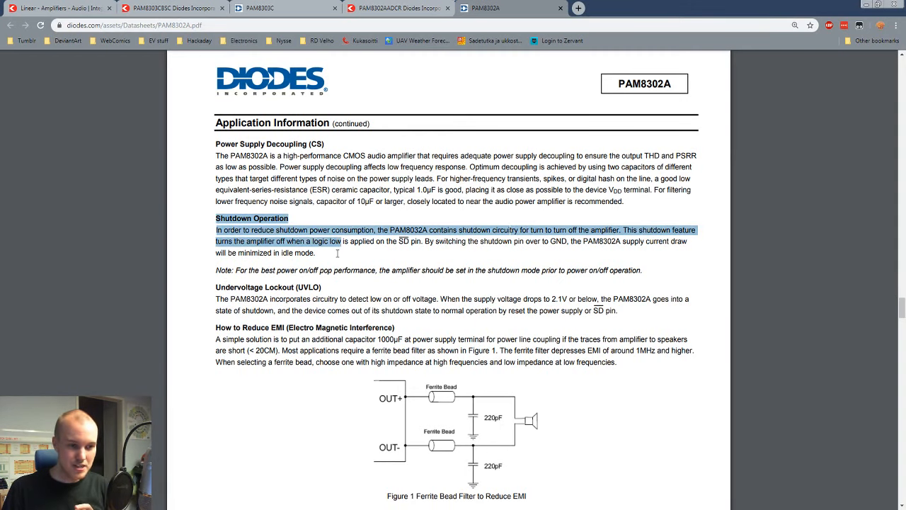
pyautogui.click(337, 253)
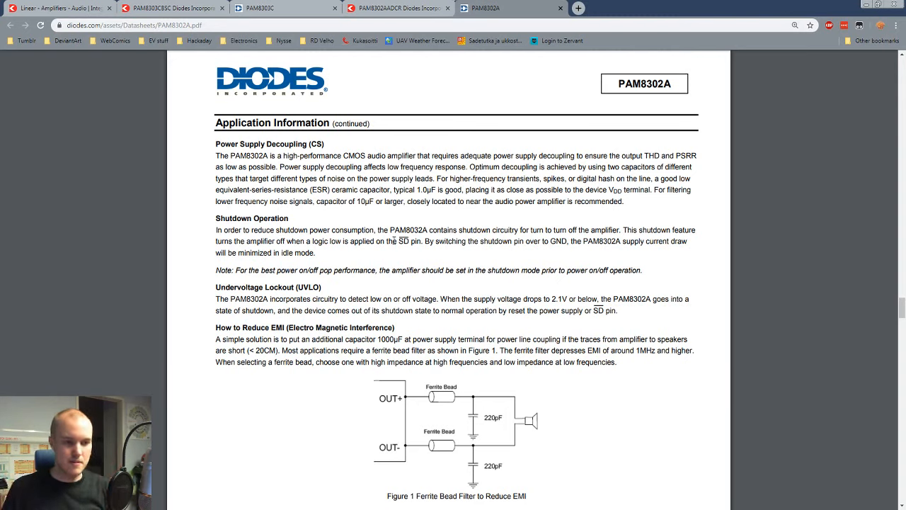
pyautogui.doubleClick(404, 240)
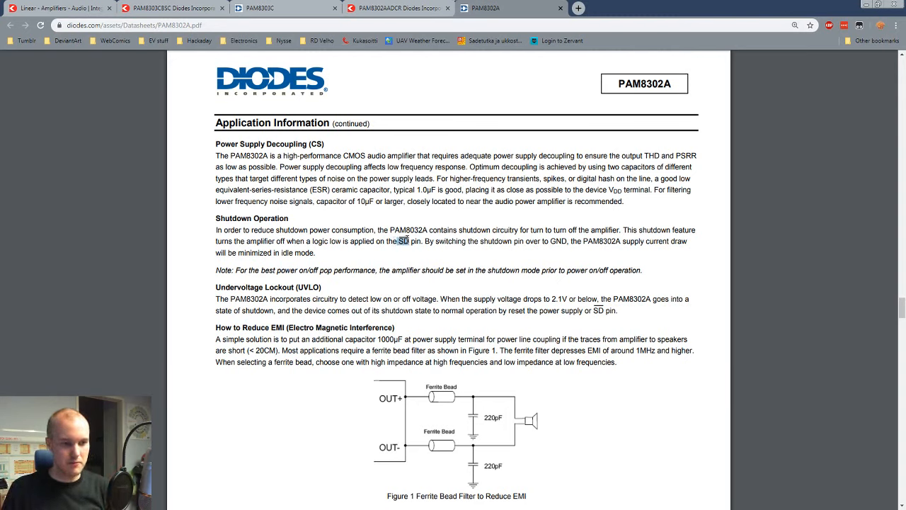
pyautogui.click(402, 258)
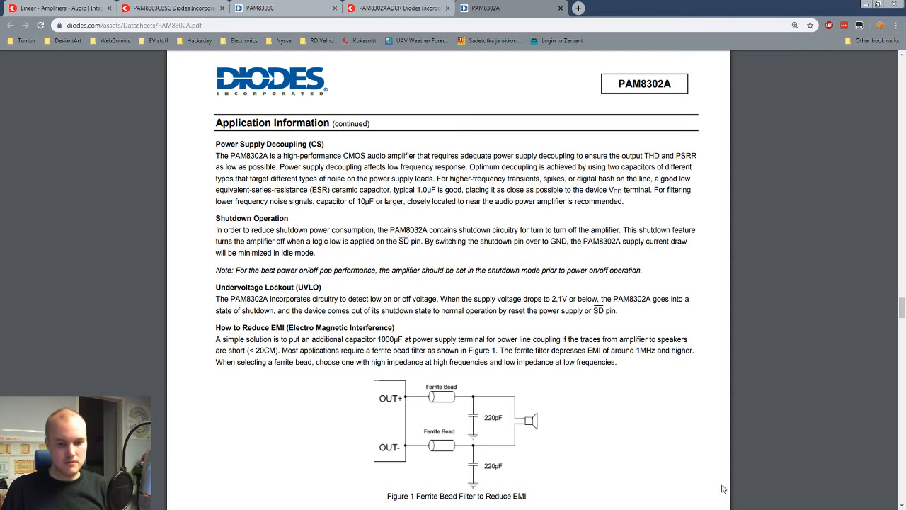
# Step: Switch to the KiCad schematic editor, wire the amplifier's SD pin downwards and attach a copied GND symbol to the wire's end
pyautogui.hotkey('alt', 'Tab')
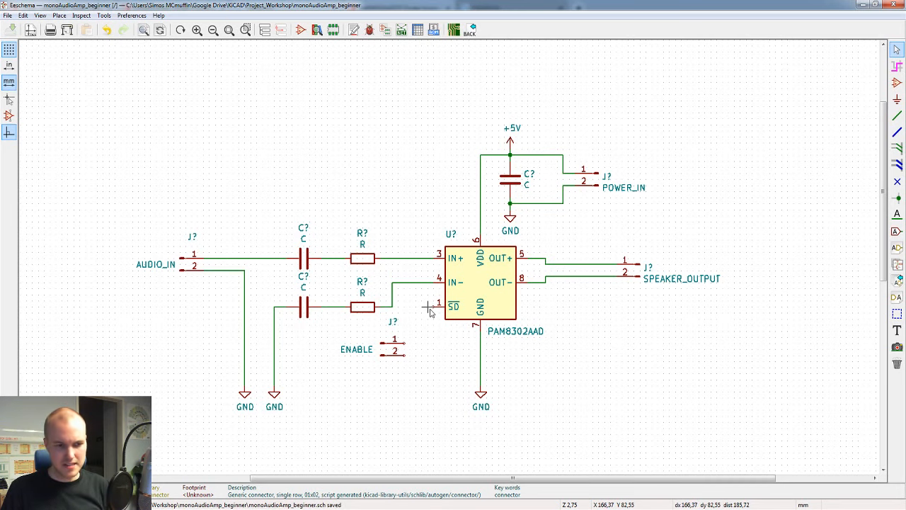
pyautogui.press('w')
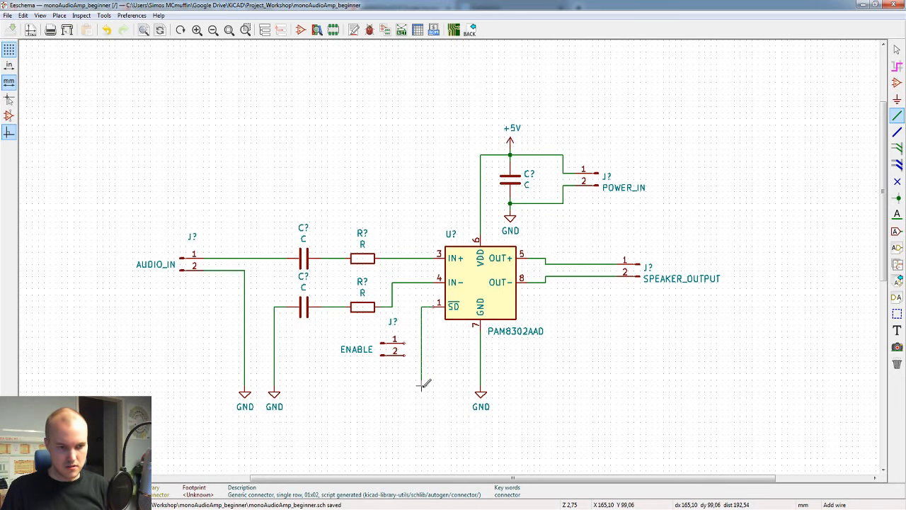
pyautogui.doubleClick(422, 386)
pyautogui.press('Escape')
pyautogui.press('c')
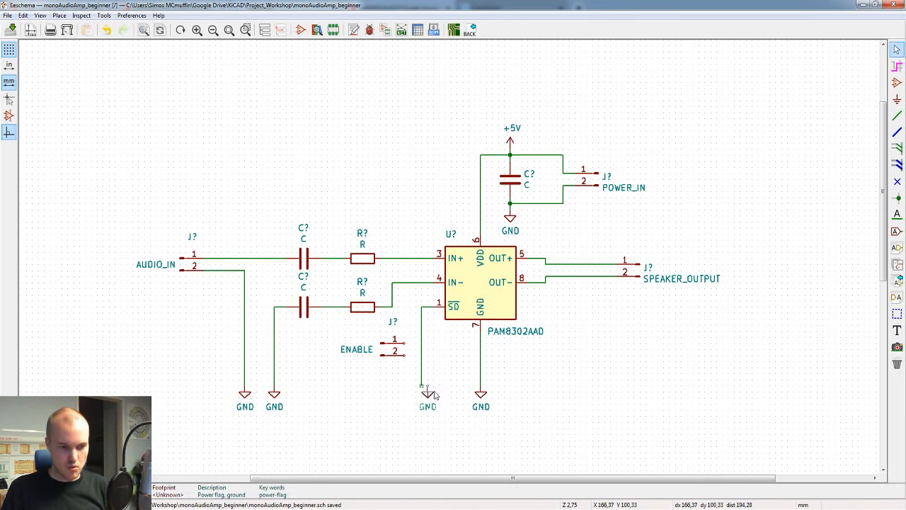
pyautogui.click(422, 392)
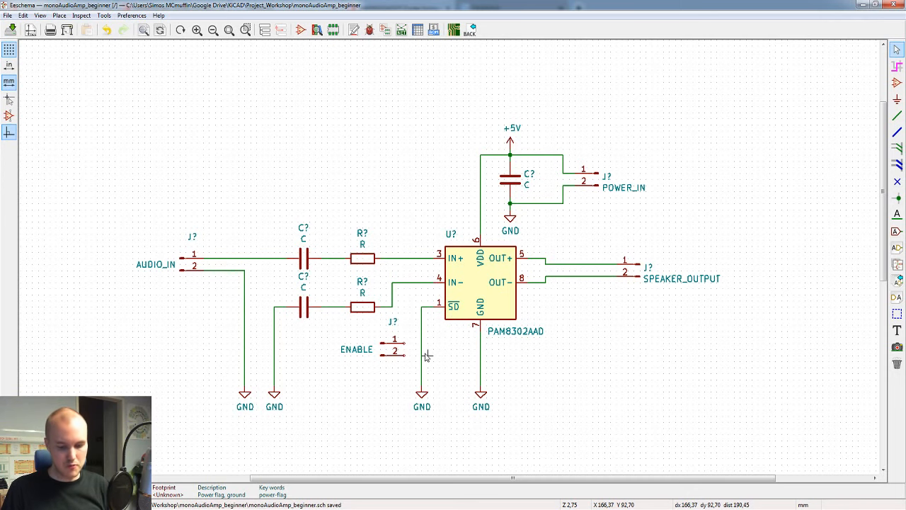
# Step: Delete the wire between the SD pin and GND, and place a vertical copy of an input resistor above that GND symbol
pyautogui.press('Delete')
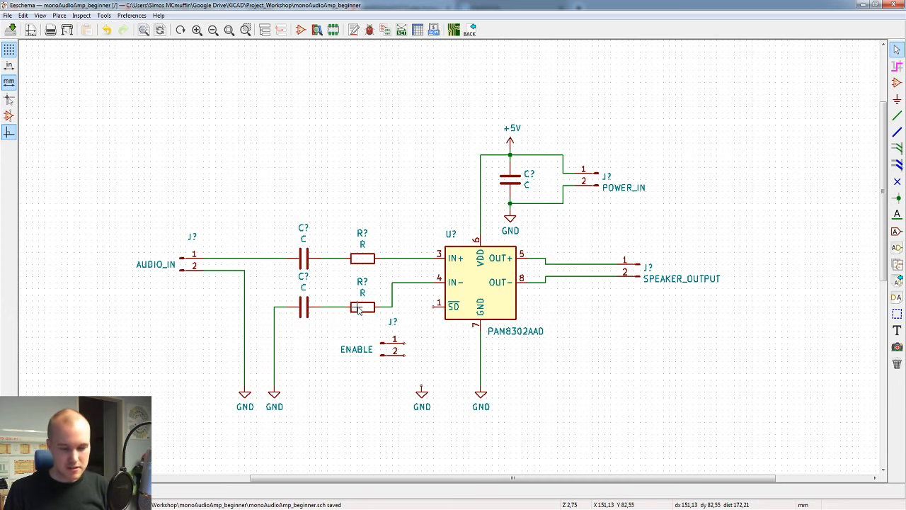
pyautogui.press('c')
pyautogui.press('r')
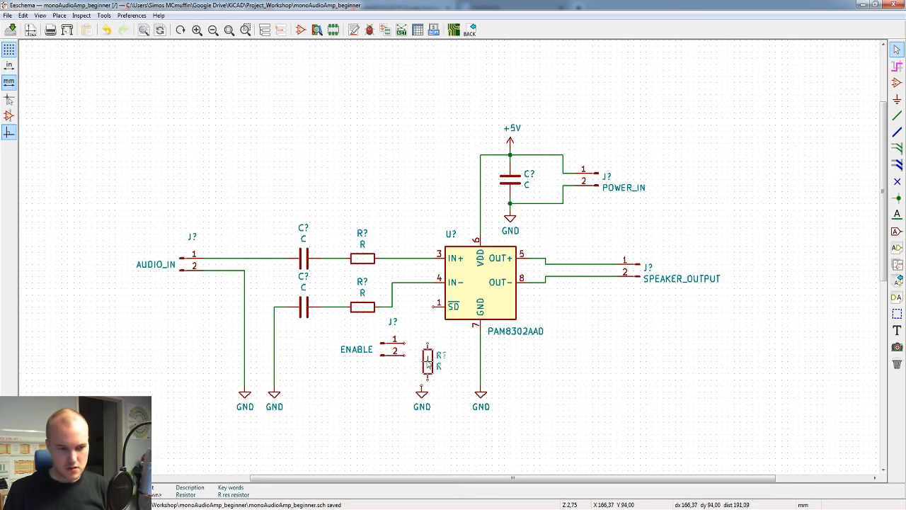
pyautogui.click(415, 363)
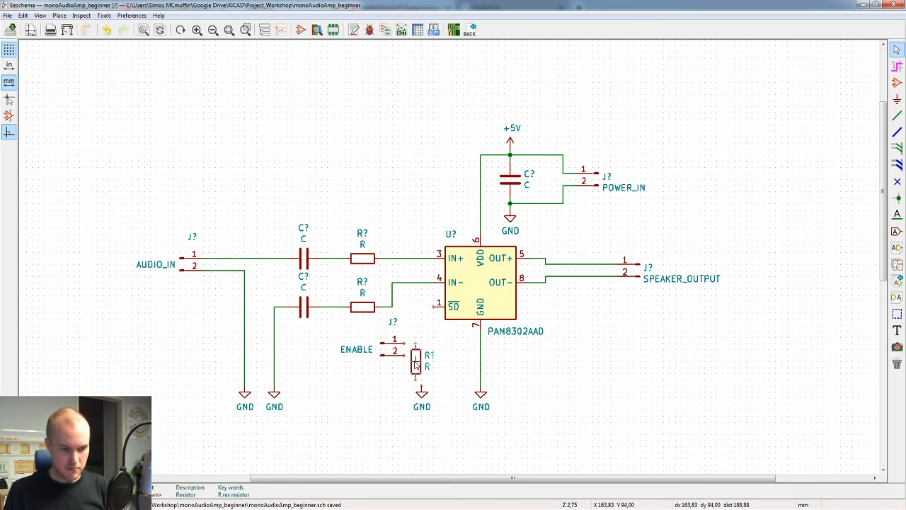
pyautogui.click(421, 362)
# Step: Move the lower row of four GND symbols further down together, stretching their attached wires to make room below the amplifier
pyautogui.scroll(-2, 450, 292)
pyautogui.scroll(2, 440, 311)
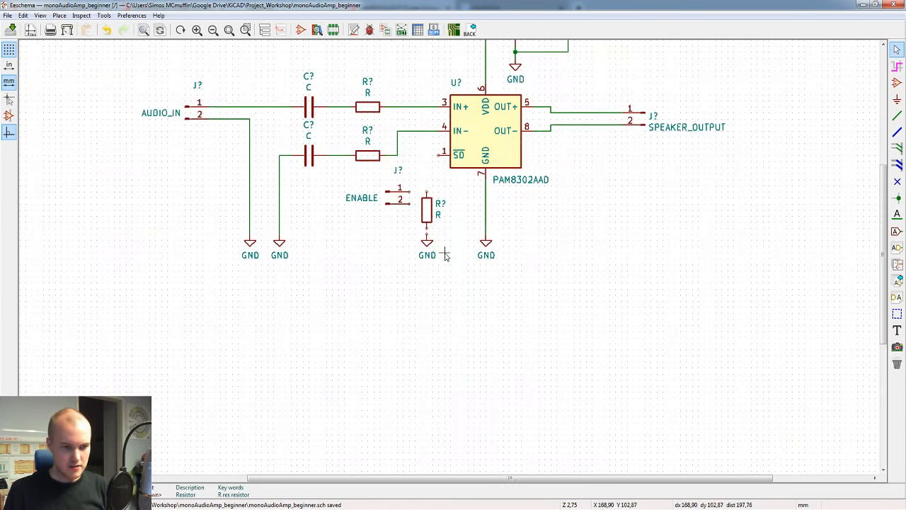
pyautogui.moveTo(580, 344); pyautogui.dragTo(202, 235)
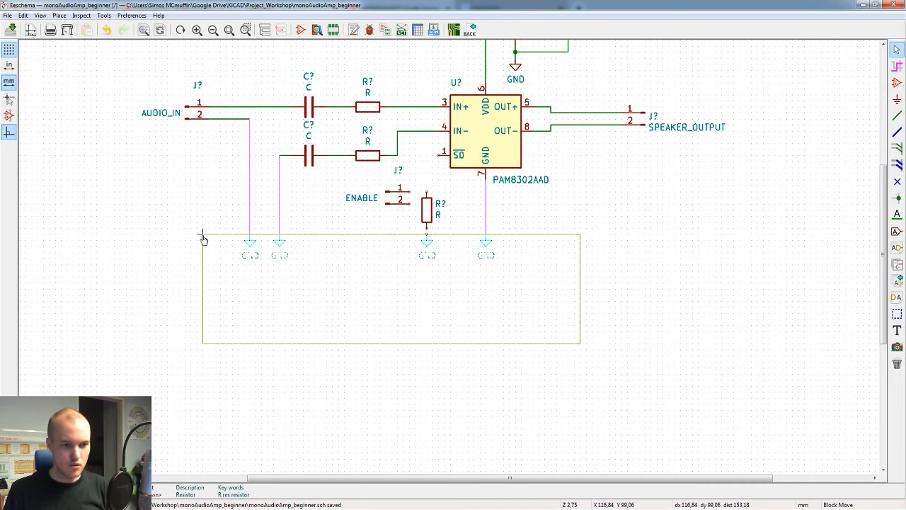
pyautogui.click(203, 239)
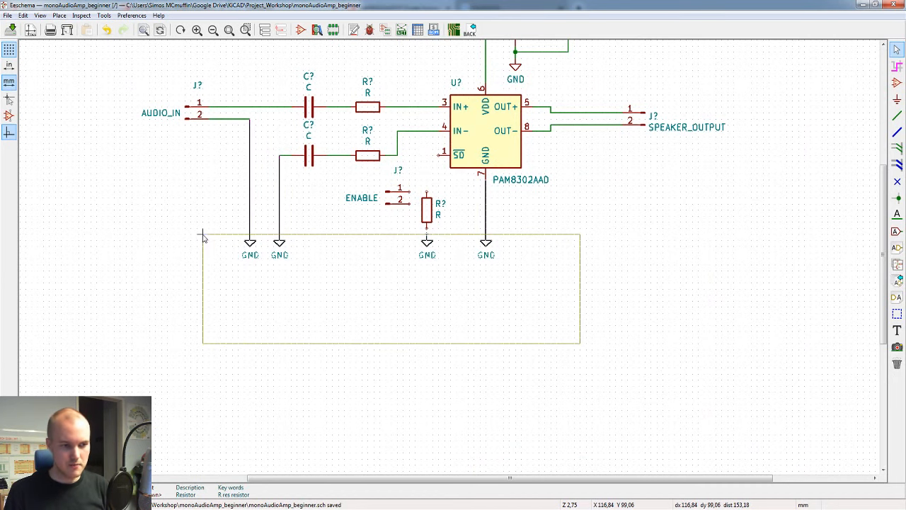
pyautogui.click(203, 296)
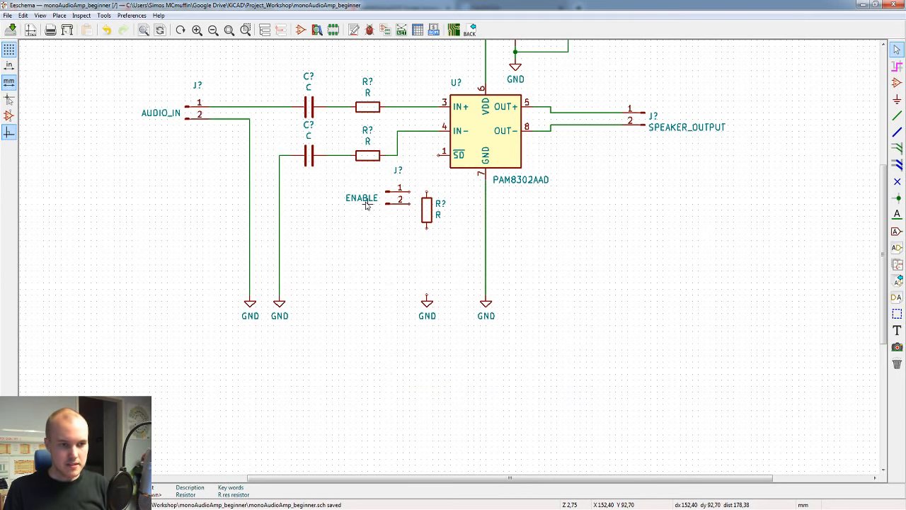
# Step: Move the new resistor down to just above its GND symbol, and shift the ENABLE connector down and to the left
pyautogui.press('m')
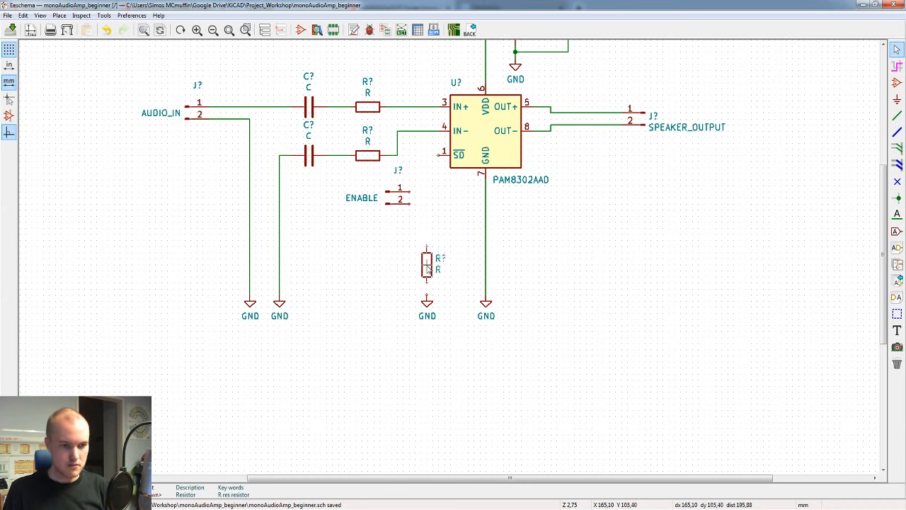
pyautogui.click(427, 267)
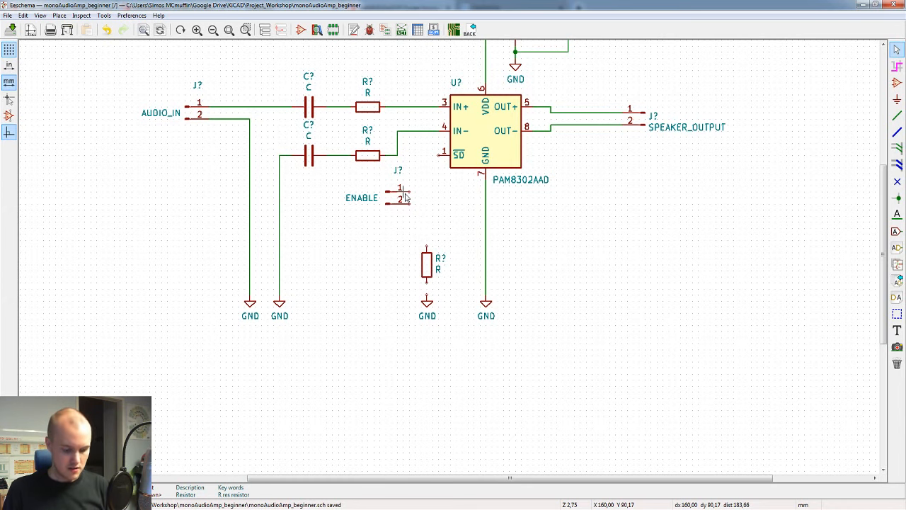
pyautogui.press('m')
pyautogui.click(376, 227)
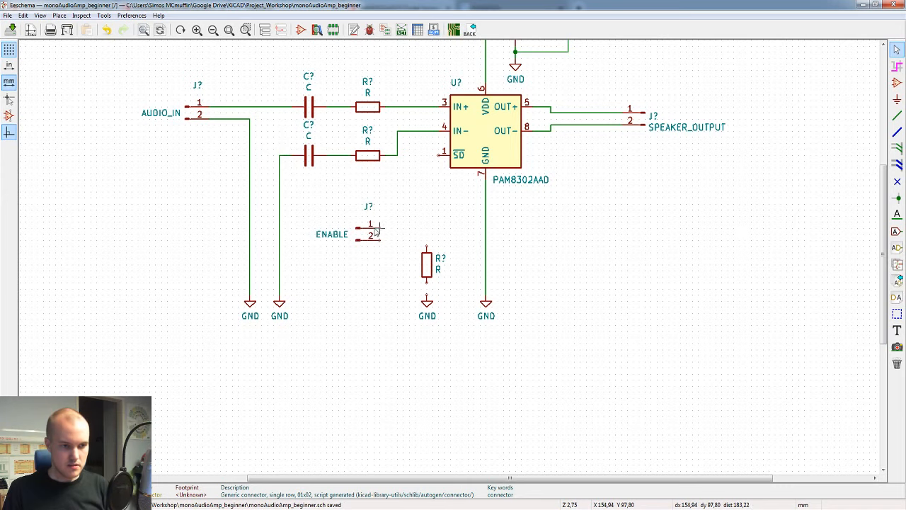
# Step: Place a copy of the +5V symbol just above and beside the ENABLE connector, and wire it to connector pin 1
pyautogui.keyDown('shift'); pyautogui.scroll(3, 415, 226); pyautogui.keyUp('shift')
pyautogui.keyDown('shift'); pyautogui.scroll(3, 425, 237); pyautogui.keyUp('shift')
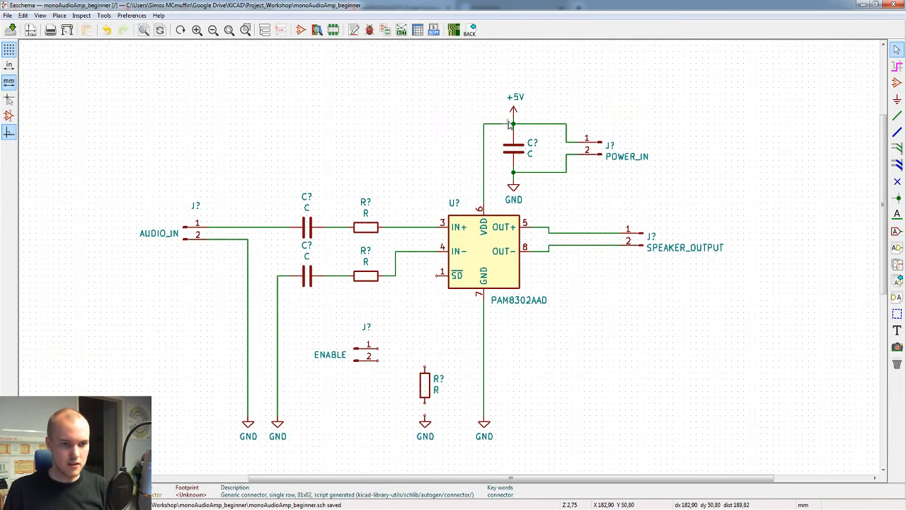
pyautogui.press('c')
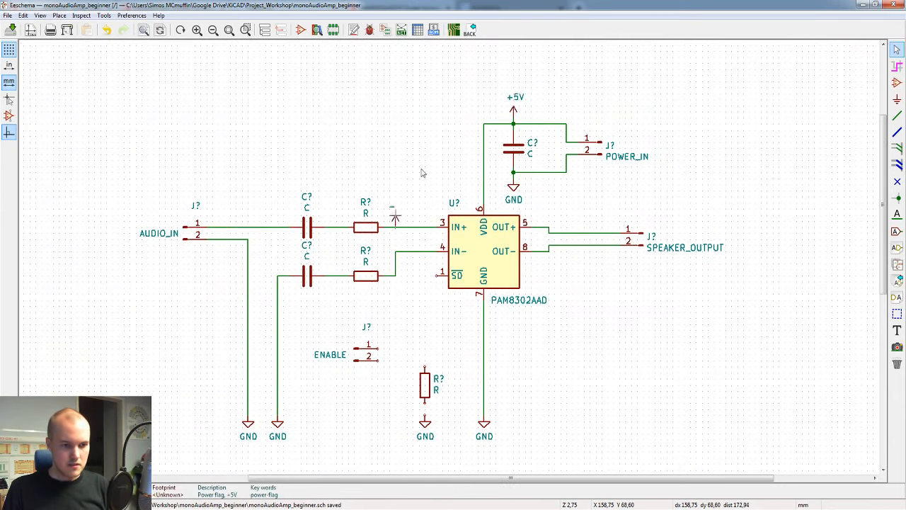
pyautogui.click(390, 328)
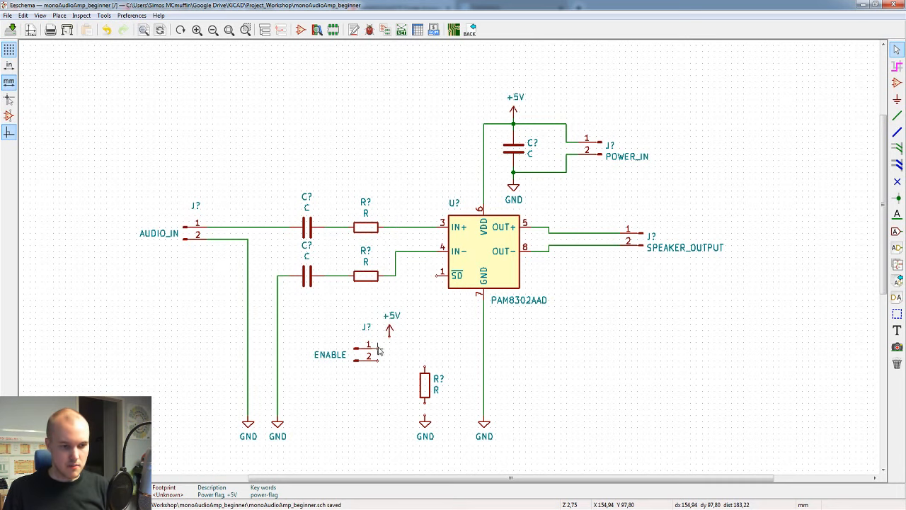
pyautogui.press('w')
pyautogui.click(390, 330)
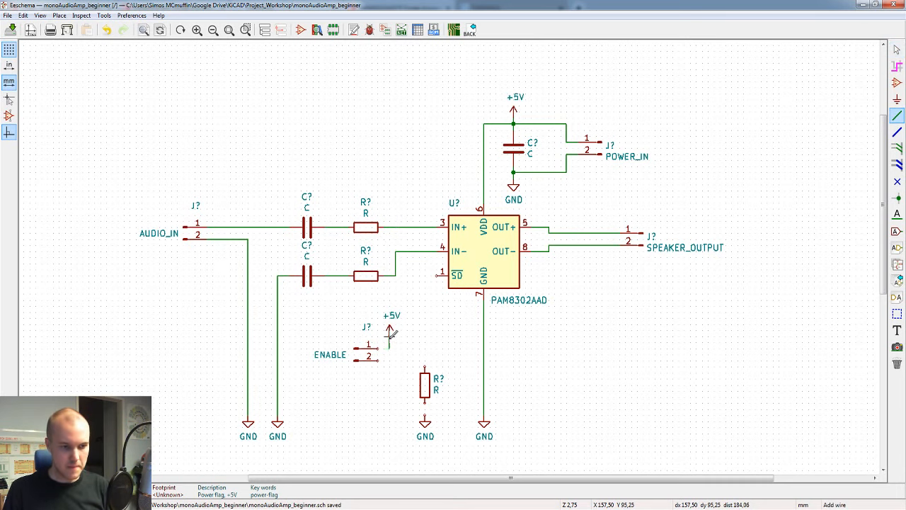
pyautogui.press('Escape')
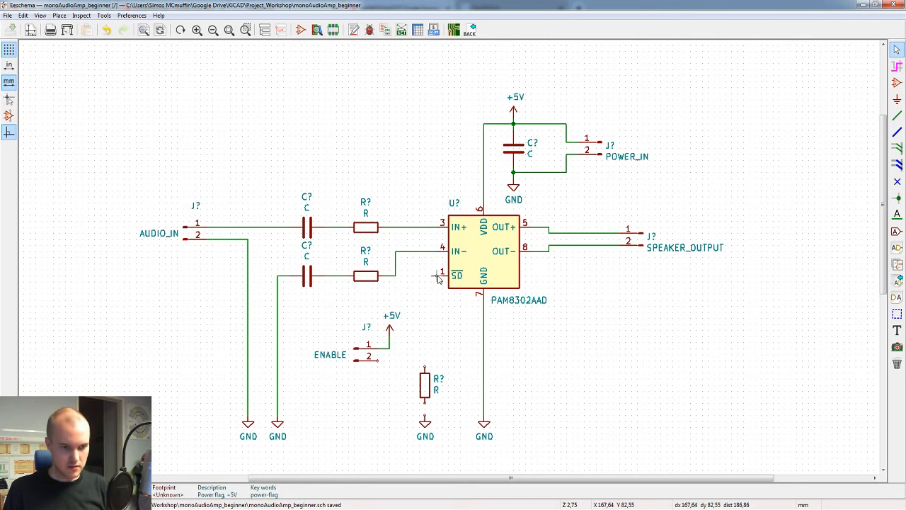
# Step: Wire the amplifier's SD pin through the vertical resistor to GND, and connect ENABLE pin 2 to the wire above that resistor
pyautogui.press('w')
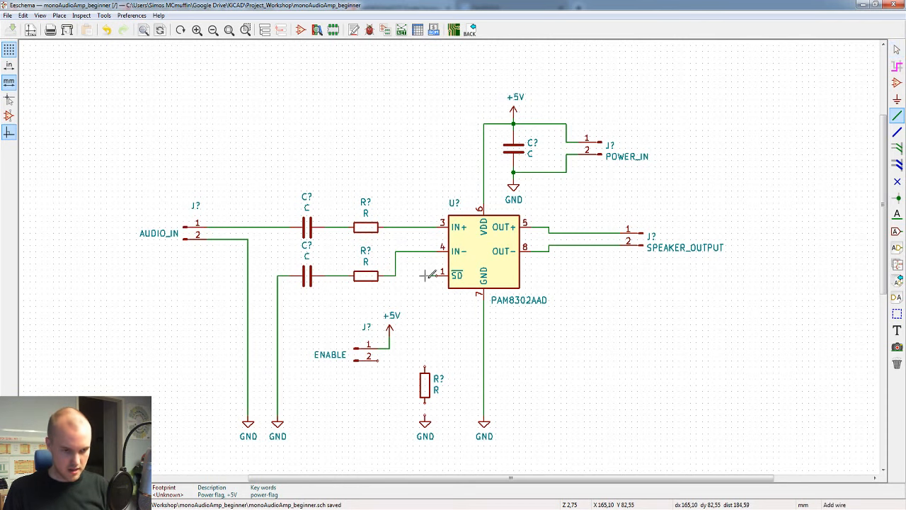
pyautogui.click(425, 365)
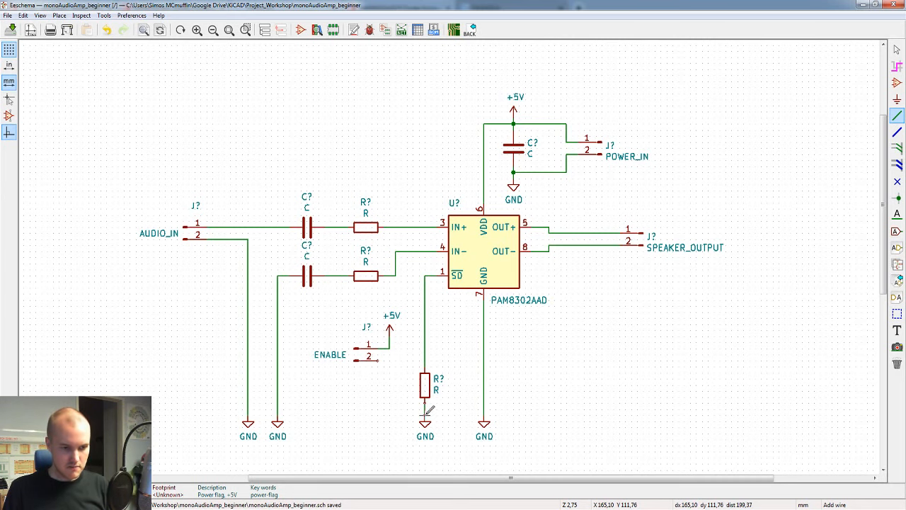
pyautogui.click(425, 361)
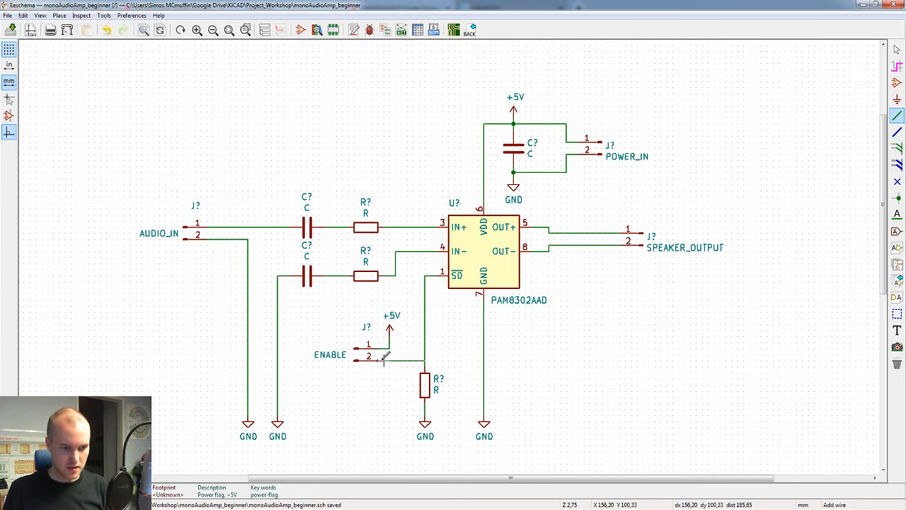
pyautogui.click(379, 360)
pyautogui.press('Escape')
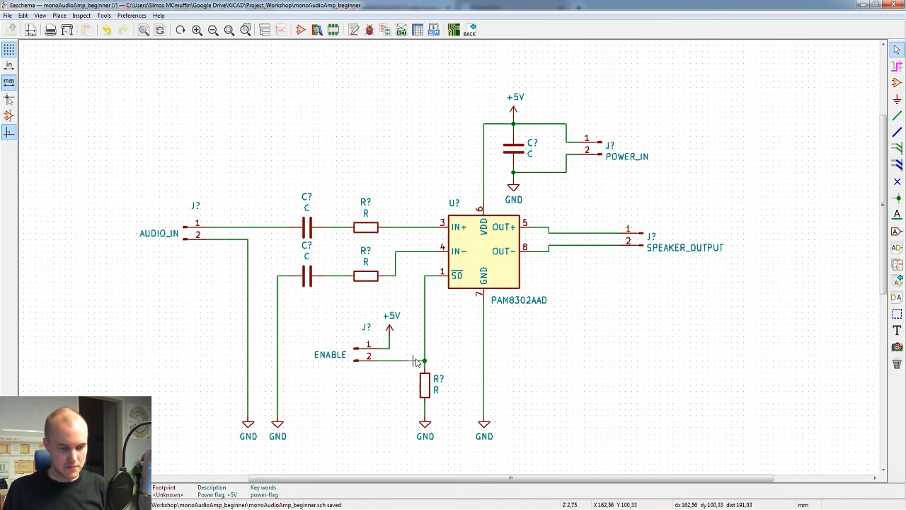
# Step: Move the ENABLE connector with its +5V symbol and attached wires up slightly as one block
pyautogui.moveTo(448, 317); pyautogui.dragTo(307, 364)
pyautogui.click(306, 358)
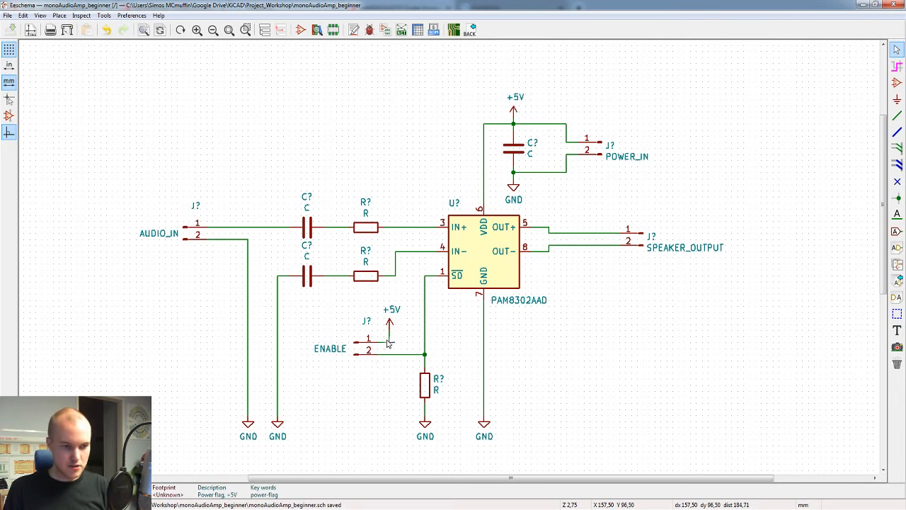
# Step: Bridge the wires of ENABLE pins 1 and 2 with a short vertical wire, and delete that bridge
pyautogui.press('w')
pyautogui.click(389, 354)
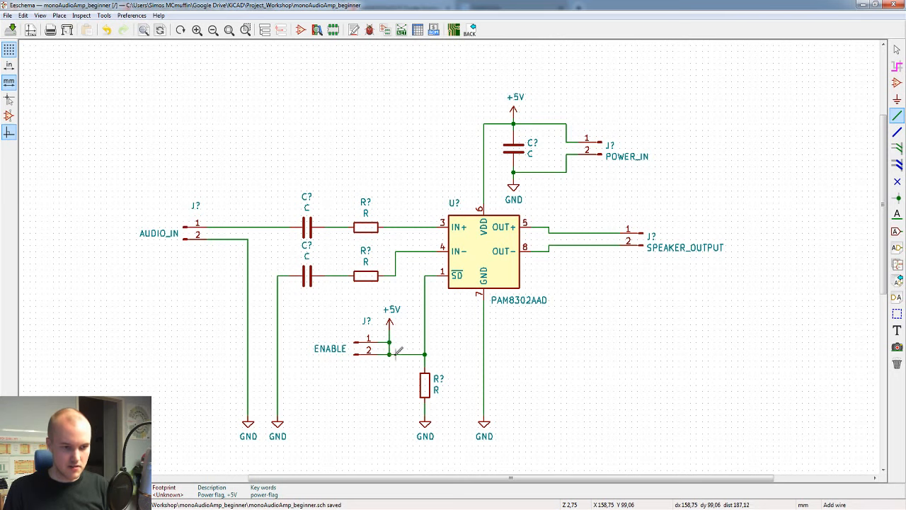
pyautogui.press('Escape')
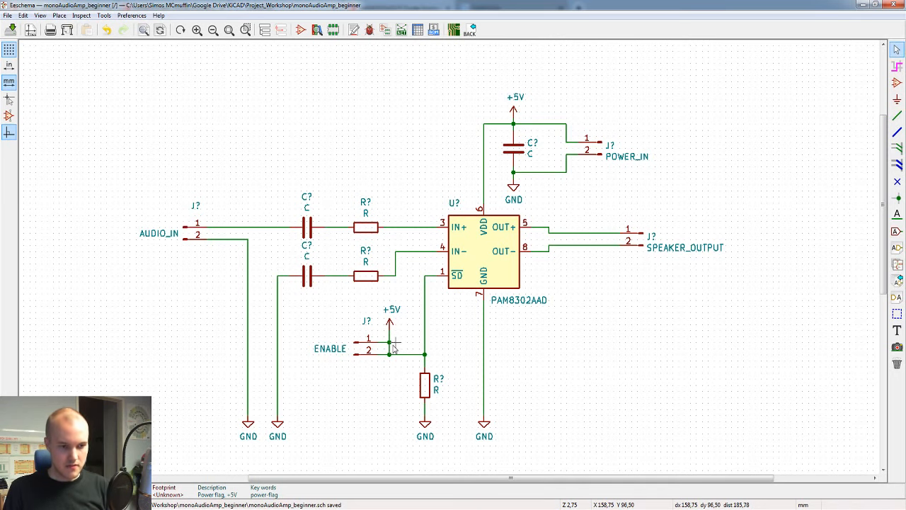
pyautogui.press('Delete')
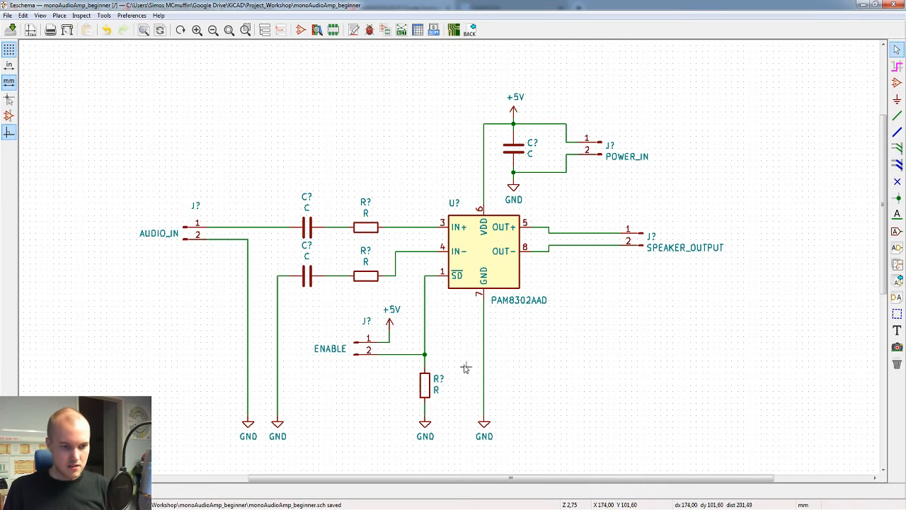
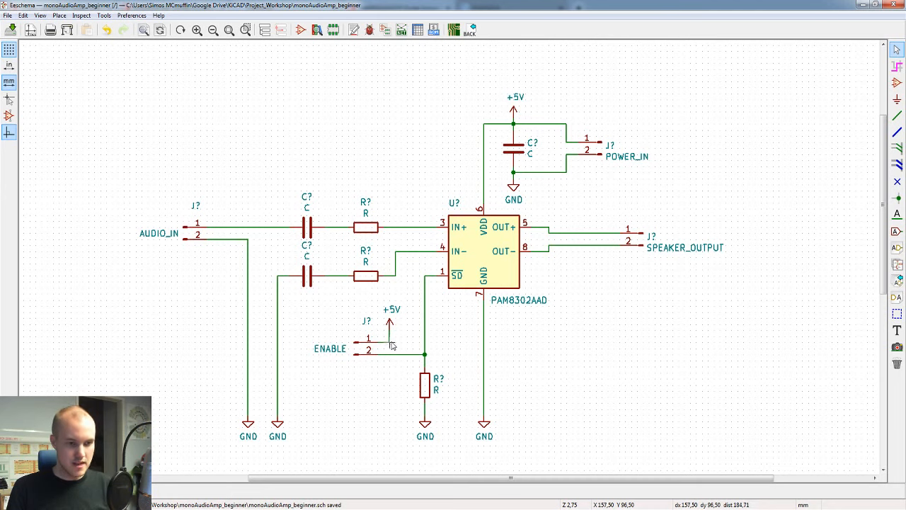
# Step: Extend the wire of ENABLE pin 1 horizontally to the amplifier's SD line, and delete that extension
pyautogui.press('w')
pyautogui.click(427, 342)
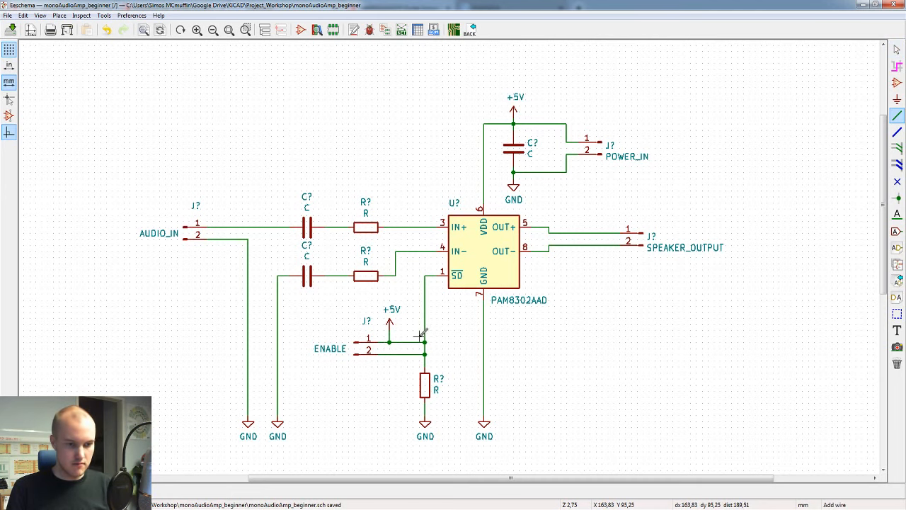
pyautogui.press('Delete')
# Step: Join the +5V wire of ENABLE pin 1 to pin 2's wire with a vertical jumper, and remove the jumper
pyautogui.click(389, 354)
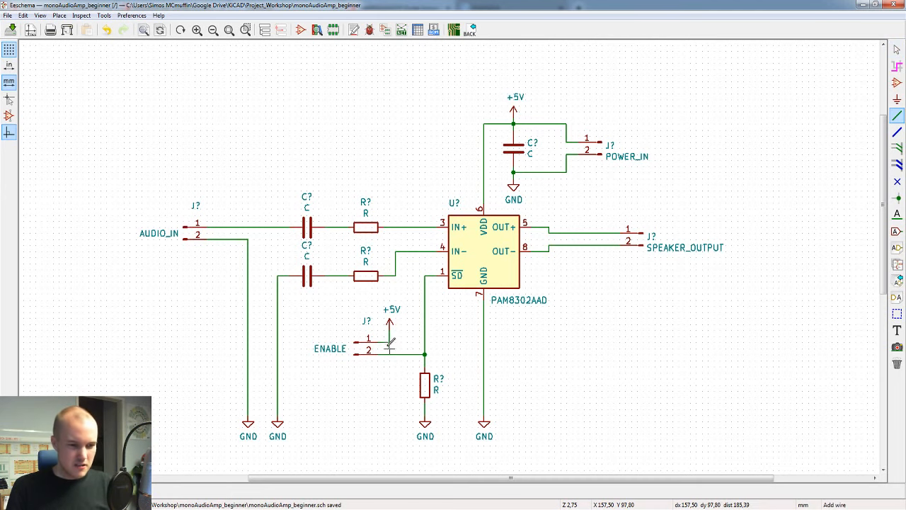
pyautogui.click(389, 342)
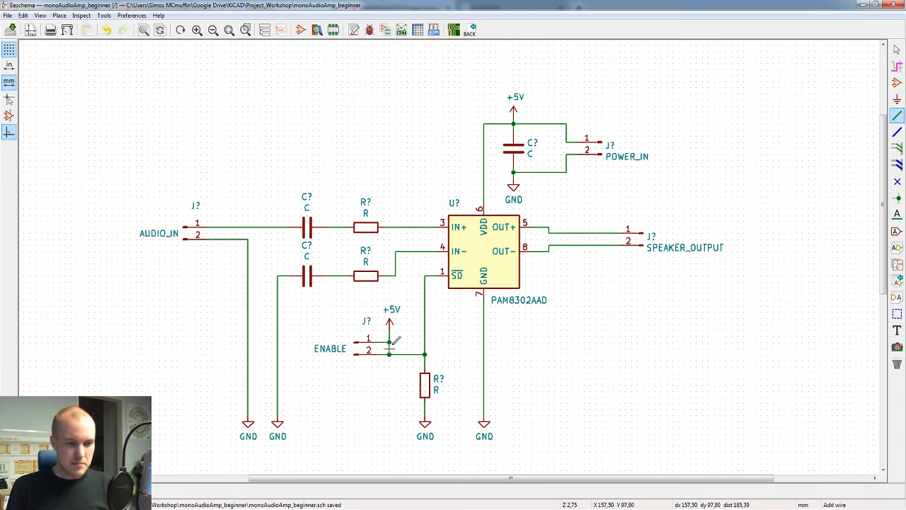
pyautogui.scroll(1, 388, 337)
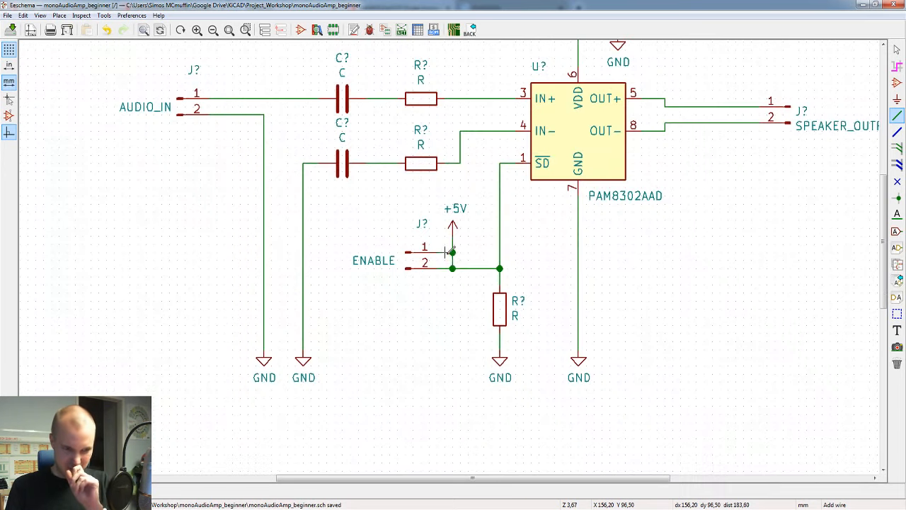
pyautogui.scroll(1, 396, 326)
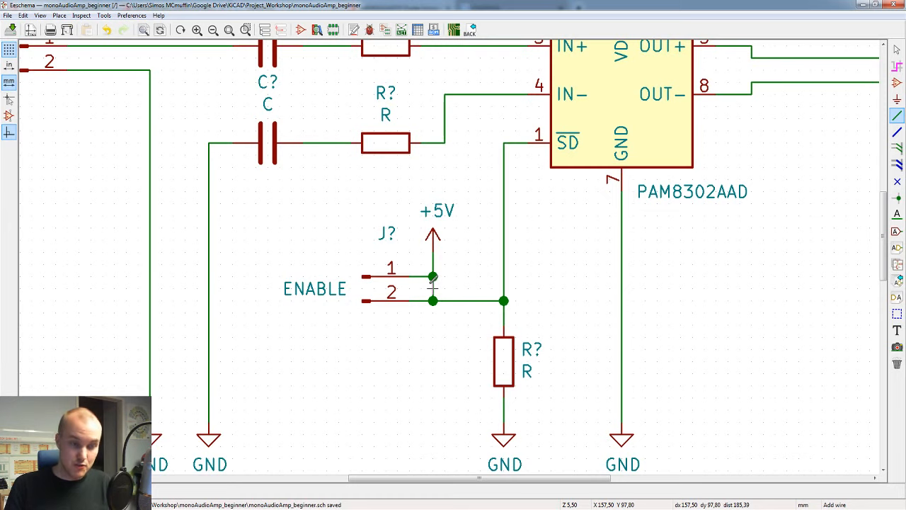
pyautogui.press('Delete')
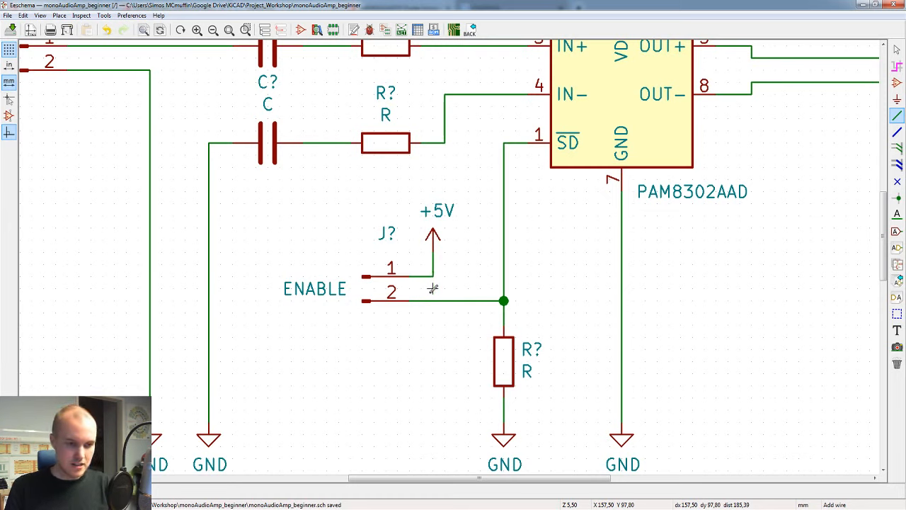
pyautogui.press('Escape')
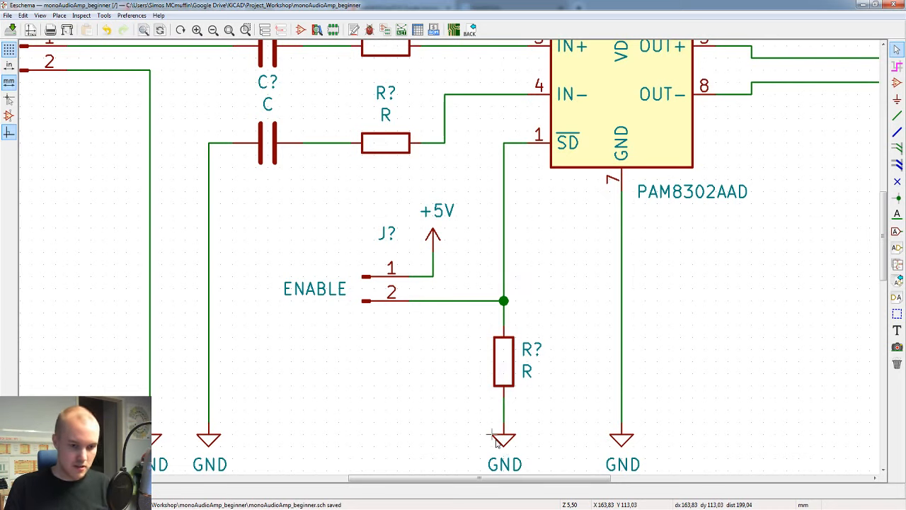
pyautogui.scroll(-2, 512, 222)
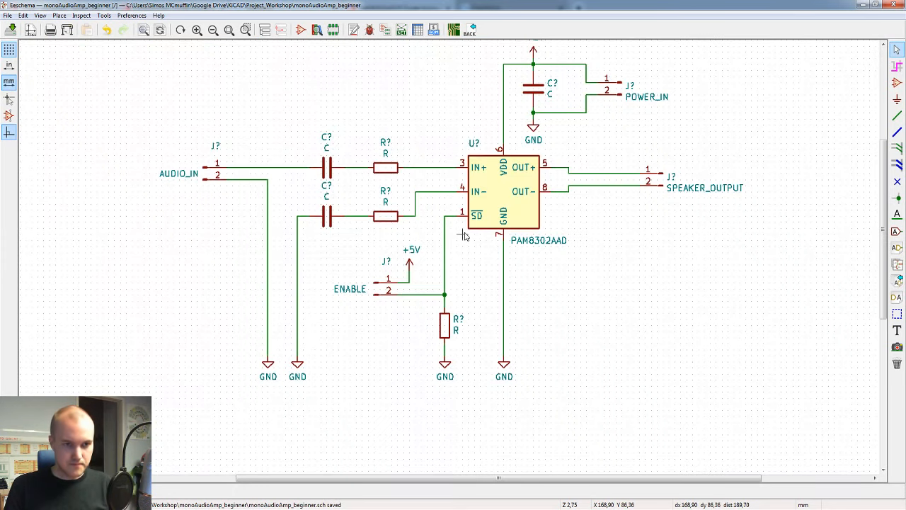
pyautogui.scroll(-2, 468, 244)
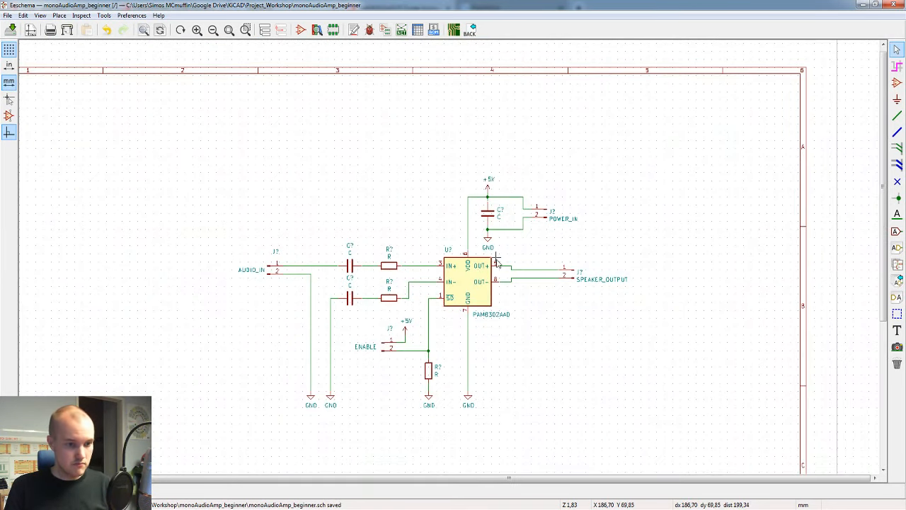
pyautogui.scroll(2, 419, 318)
pyautogui.scroll(-1, 447, 255)
pyautogui.moveTo(462, 219); pyautogui.dragTo(472, 282, button='middle')
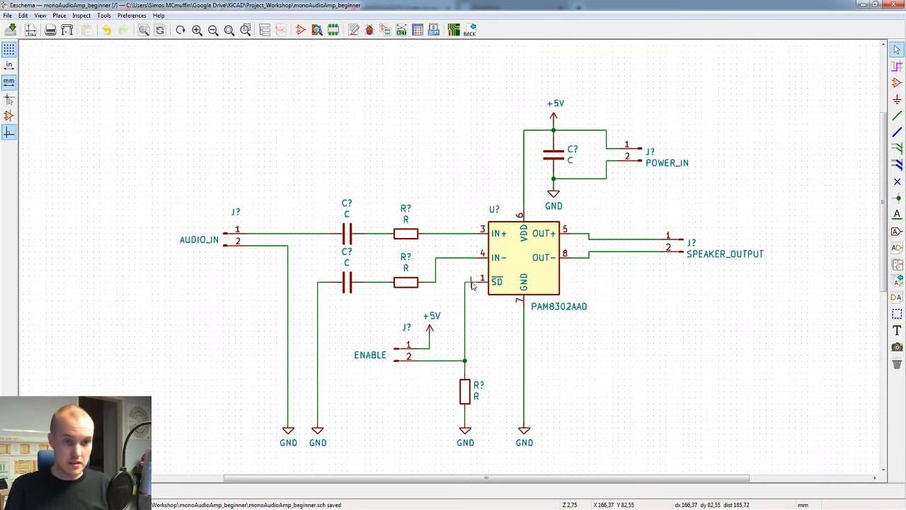
# Step: Set the value of the pull-down resistor between the SD line and GND to 100k-1M
pyautogui.scroll(-1, 471, 285)
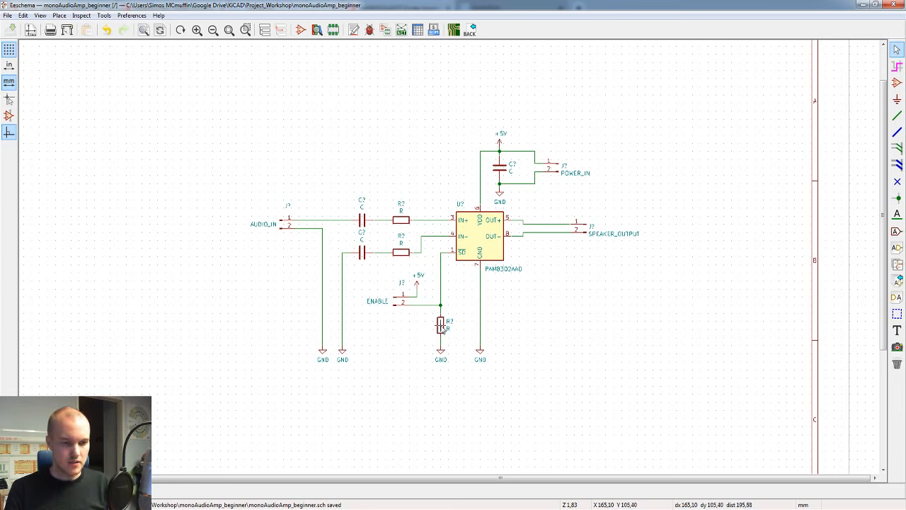
pyautogui.press('v')
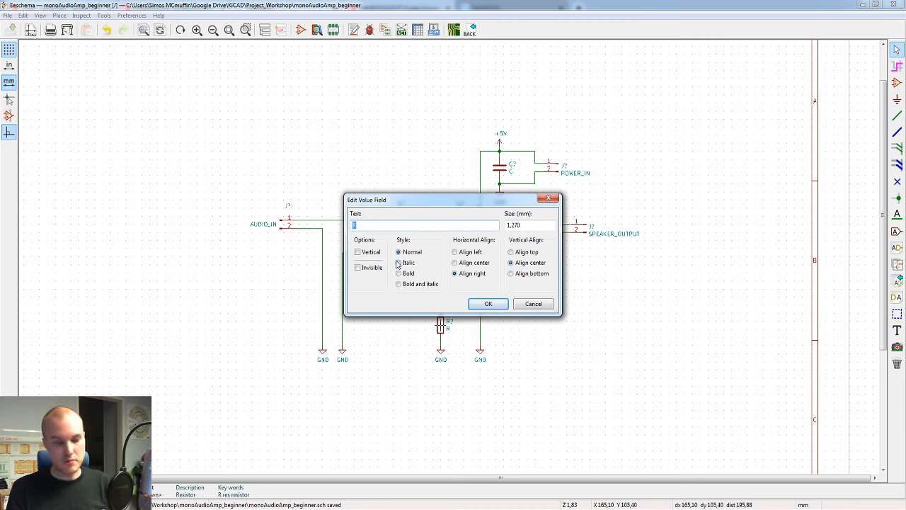
pyautogui.write('100')
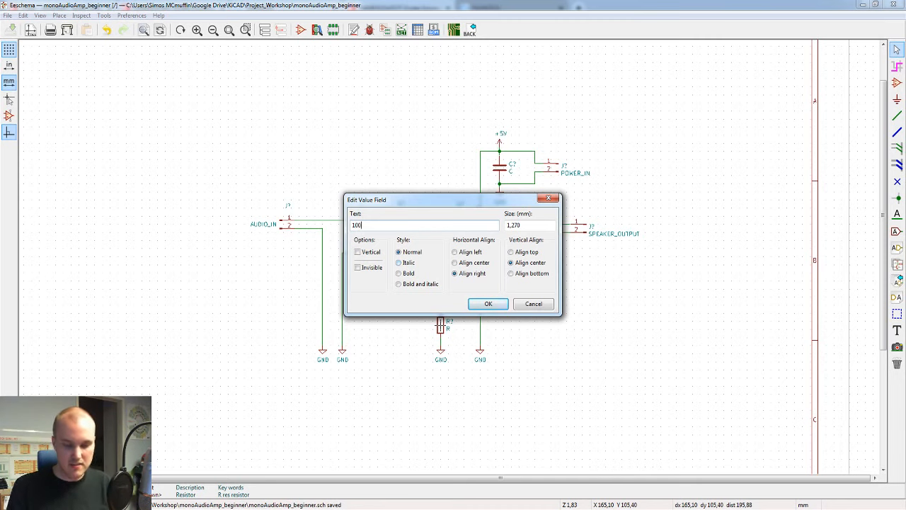
pyautogui.write('k')
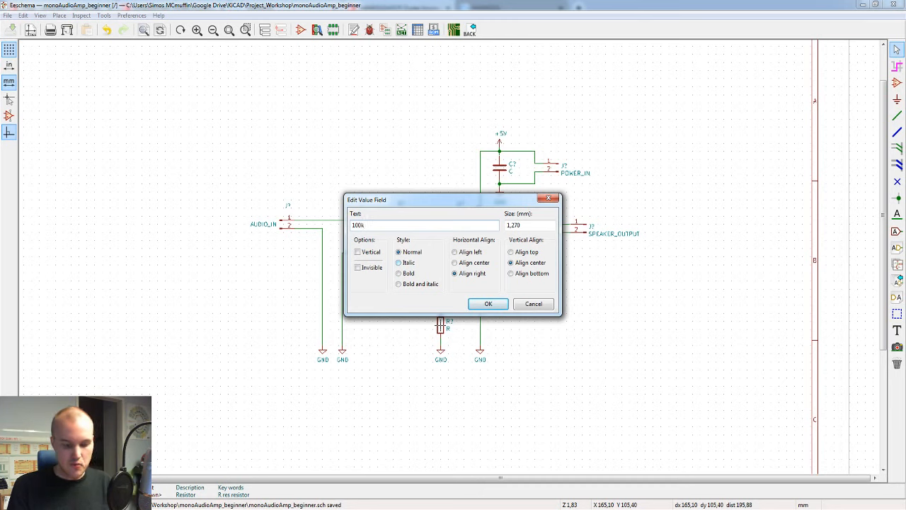
pyautogui.write('-')
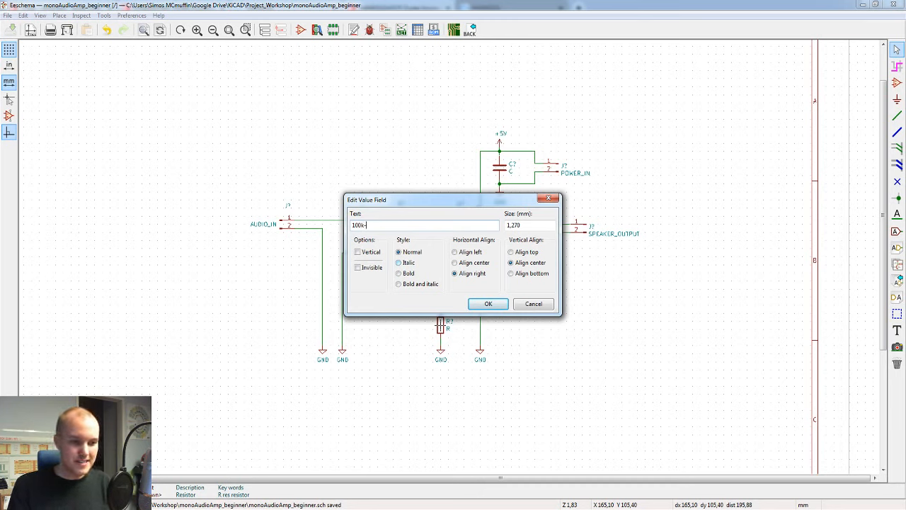
pyautogui.write('1M')
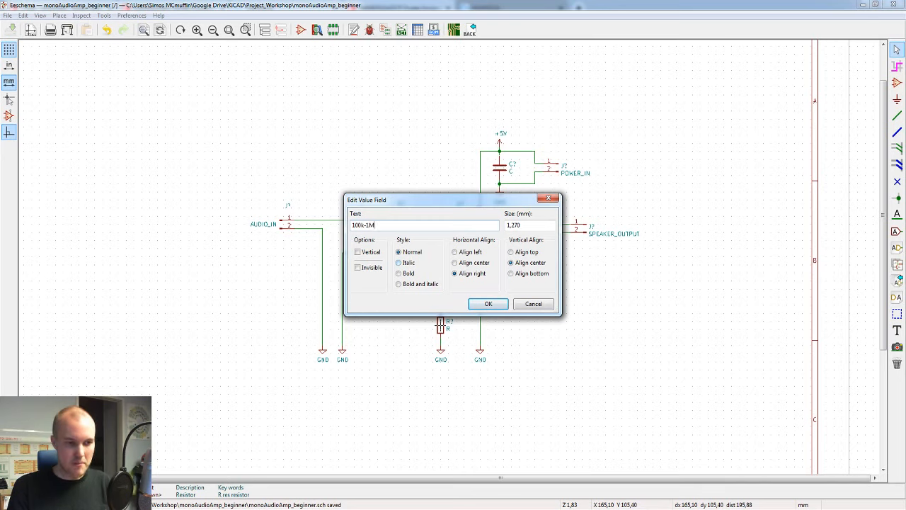
pyautogui.press('Return')
# Step: Shorten the pull-down resistor's value to 100k, and save the schematic
pyautogui.scroll(2, 440, 326)
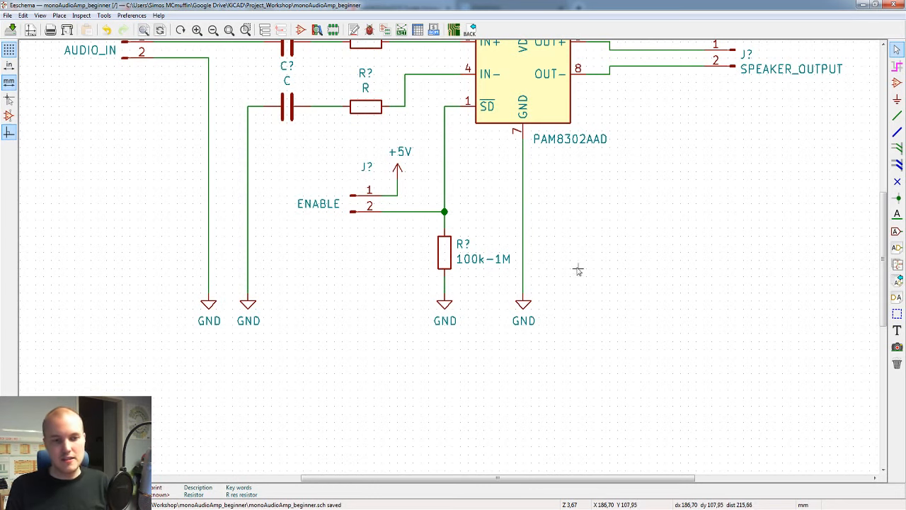
pyautogui.press('v')
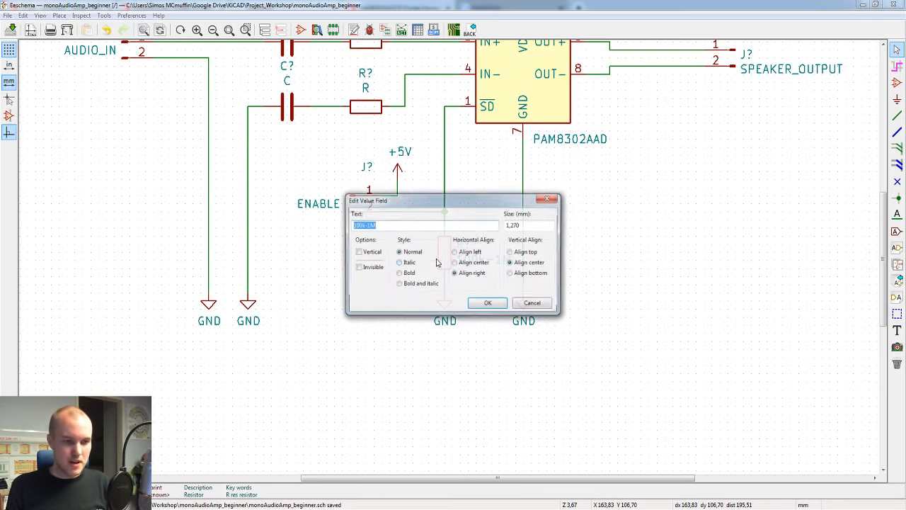
pyautogui.press('BackSpace')
pyautogui.press('BackSpace')
pyautogui.press('BackSpace')
pyautogui.press('Return')
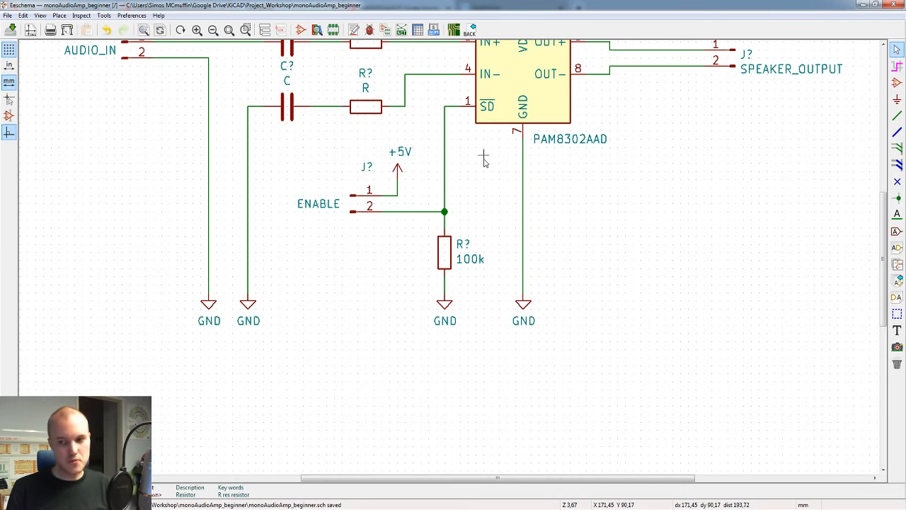
pyautogui.scroll(-2, 484, 161)
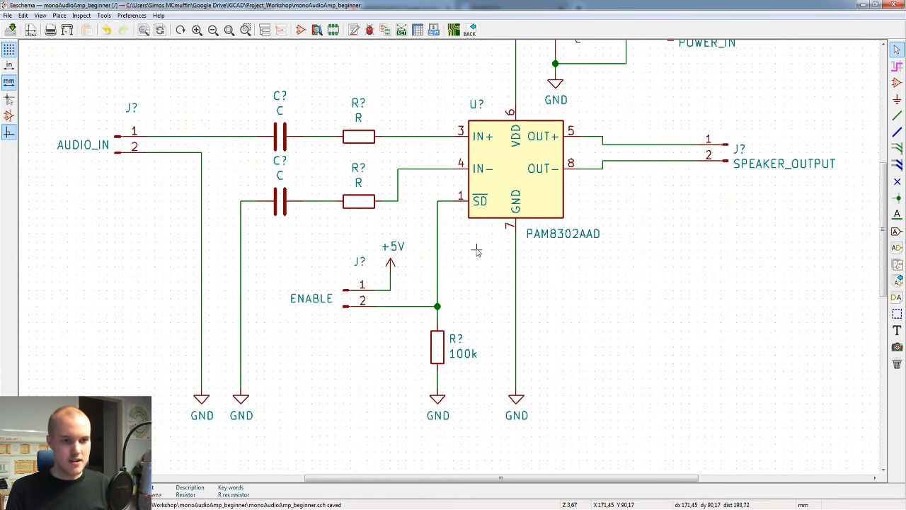
pyautogui.hotkey('ctrl', 's')
# Step: Switch to the PAM8302A datasheet in the browser and examine the typical applications circuit for the supply capacitor's value
pyautogui.moveTo(475, 174); pyautogui.dragTo(487, 210, button='middle')
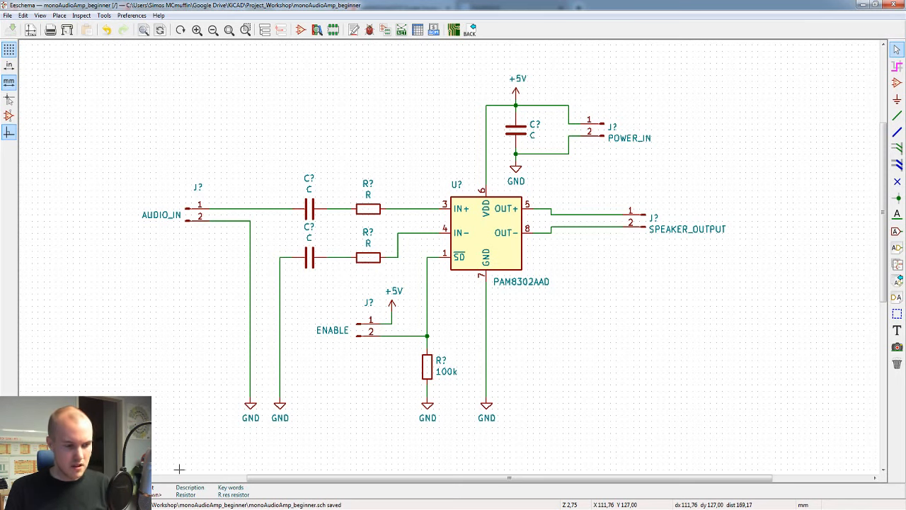
pyautogui.click(471, 465)
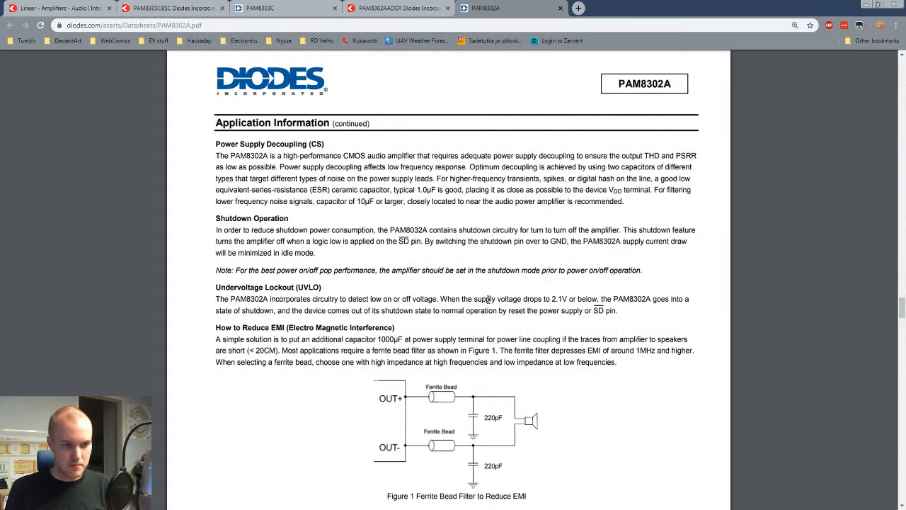
pyautogui.scroll(5, 488, 300)
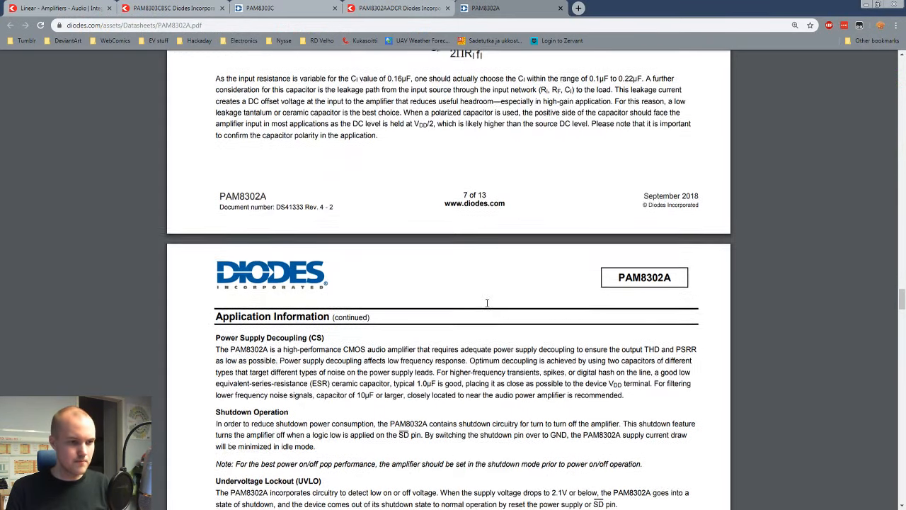
pyautogui.scroll(2, 487, 308)
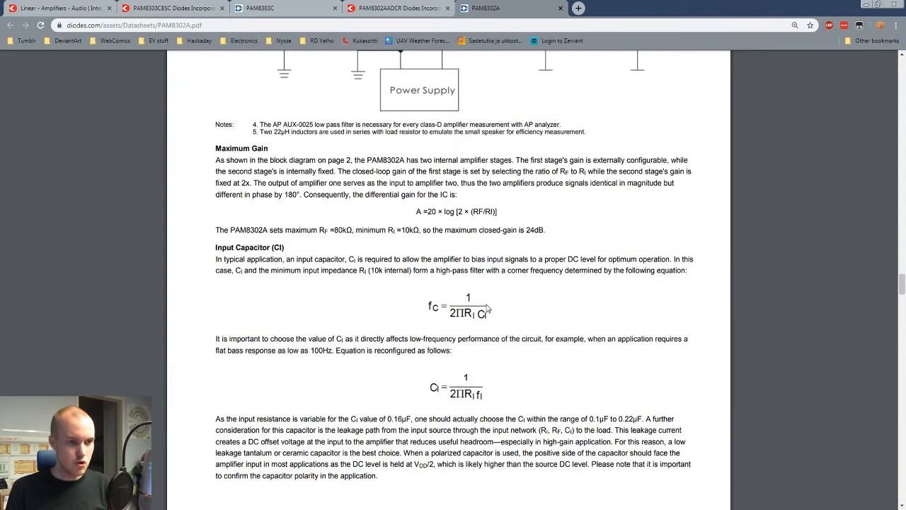
pyautogui.scroll(2, 487, 307)
pyautogui.scroll(-1, 488, 307)
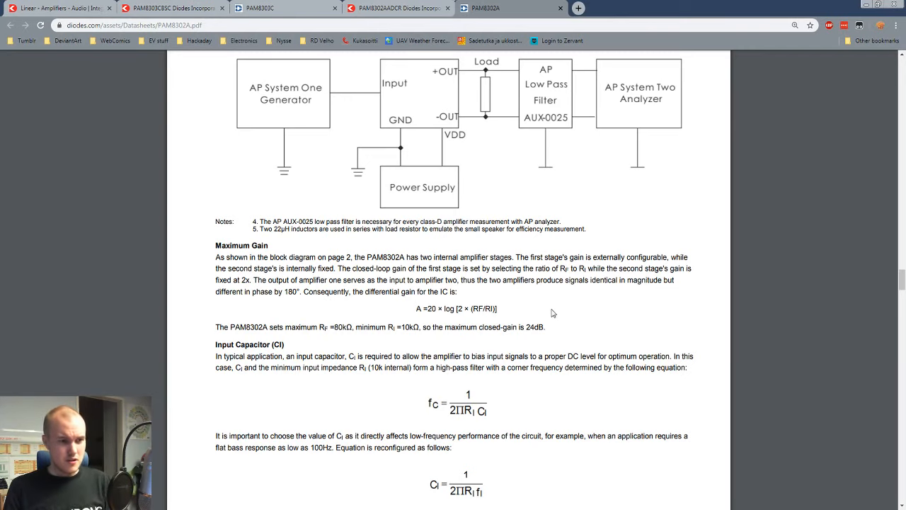
pyautogui.scroll(3, 554, 313)
pyautogui.scroll(17, 553, 317)
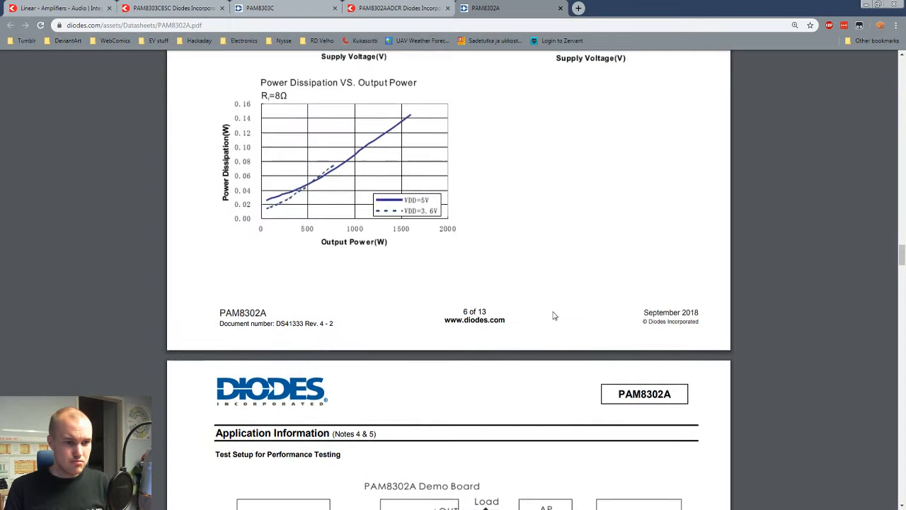
pyautogui.scroll(20, 570, 347)
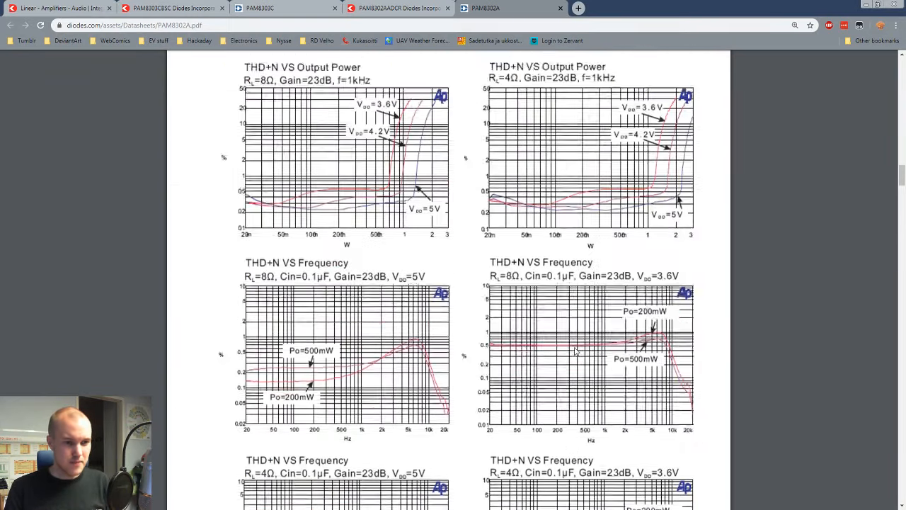
pyautogui.scroll(15, 575, 352)
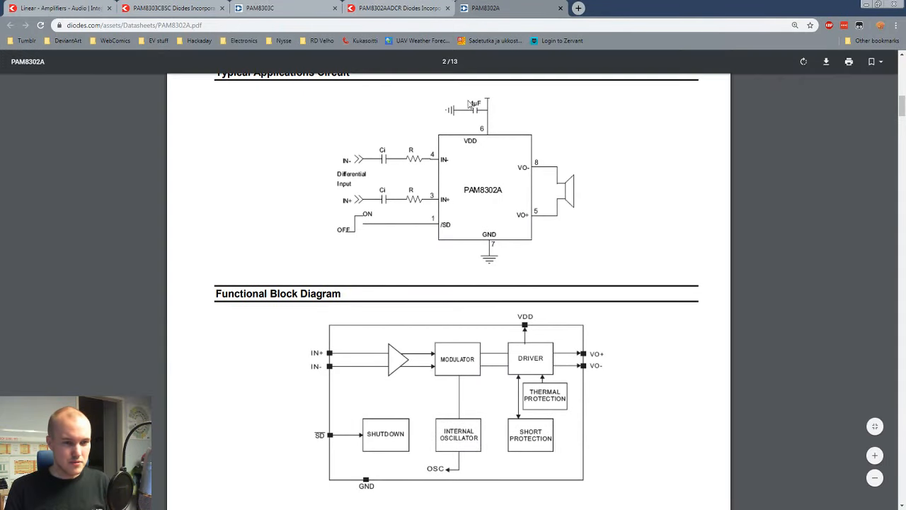
pyautogui.scroll(1, 529, 134)
pyautogui.scroll(2, 528, 133)
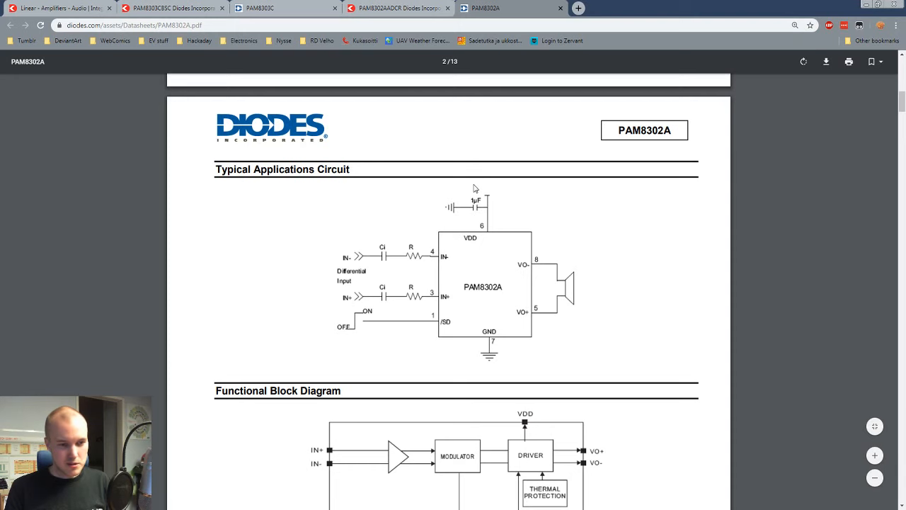
# Step: Return to the Eeschema schematic and set the value of the capacitor between +5V and GND to 1µ
pyautogui.hotkey('alt', 'Tab')
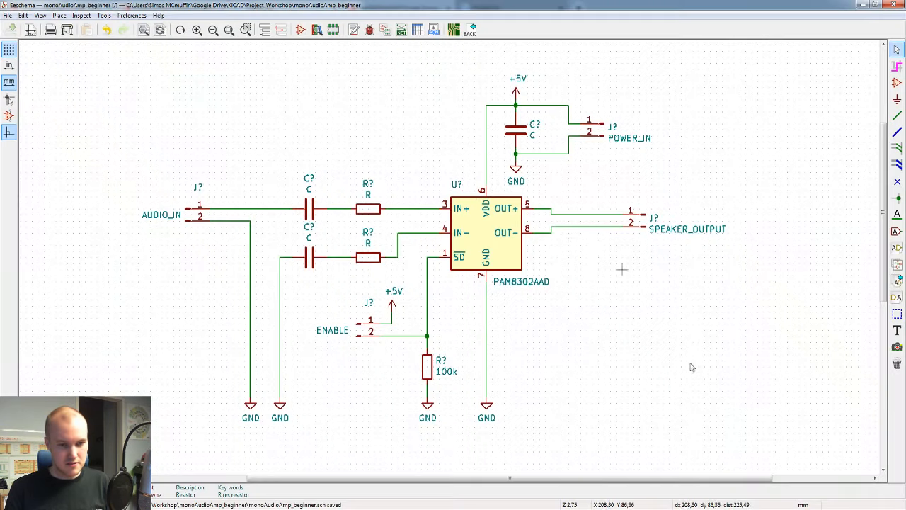
pyautogui.write('v')
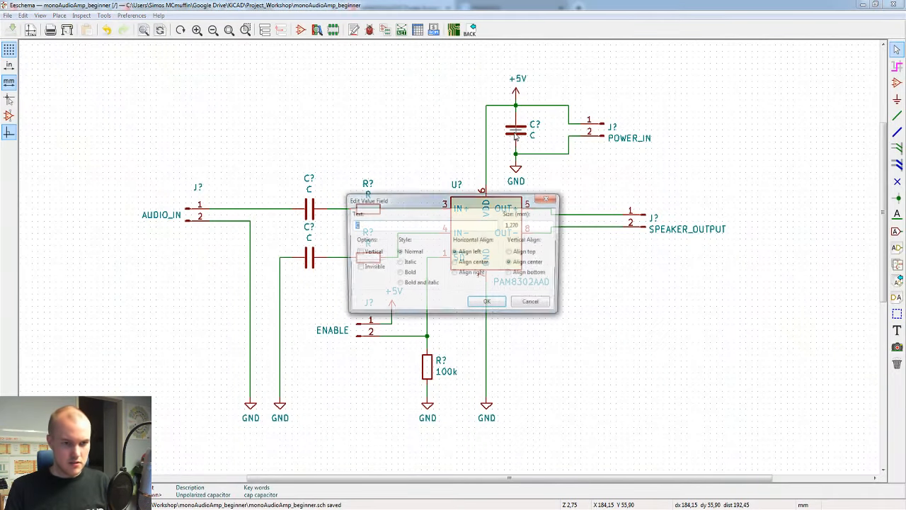
pyautogui.write('1µ')
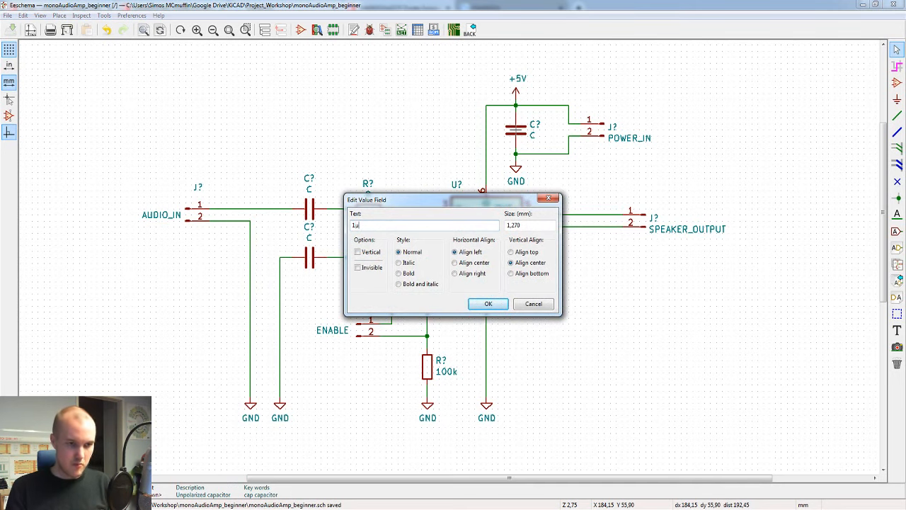
pyautogui.press('Return')
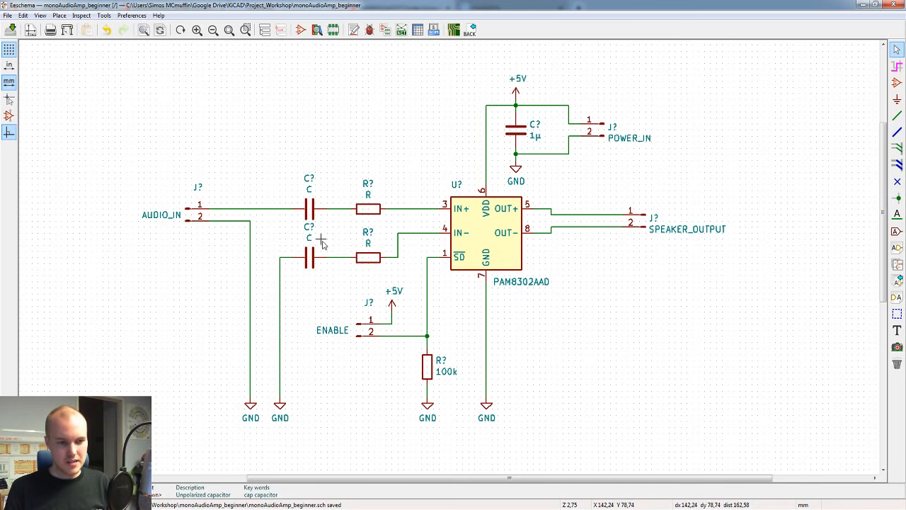
# Step: Switch back to the PAM8302A datasheet in the browser to consult the input capacitors and resistors
pyautogui.moveTo(341, 503)
pyautogui.click(460, 467)
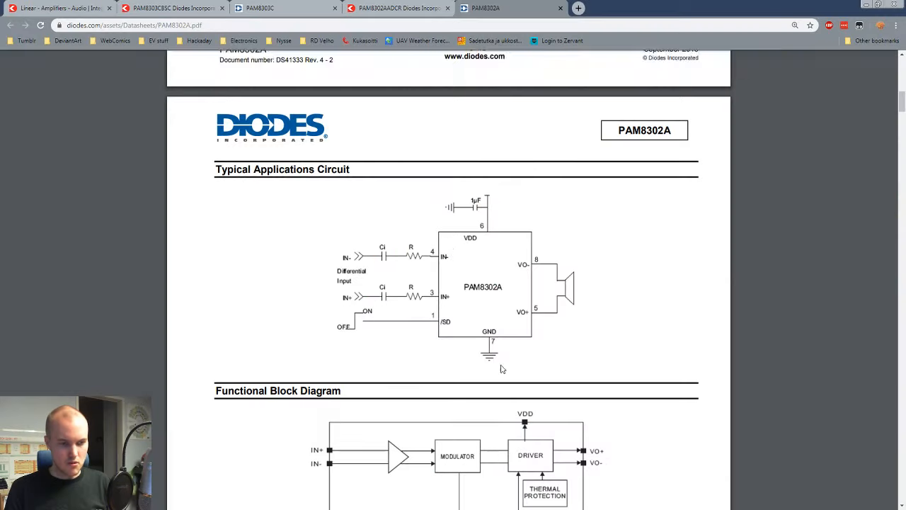
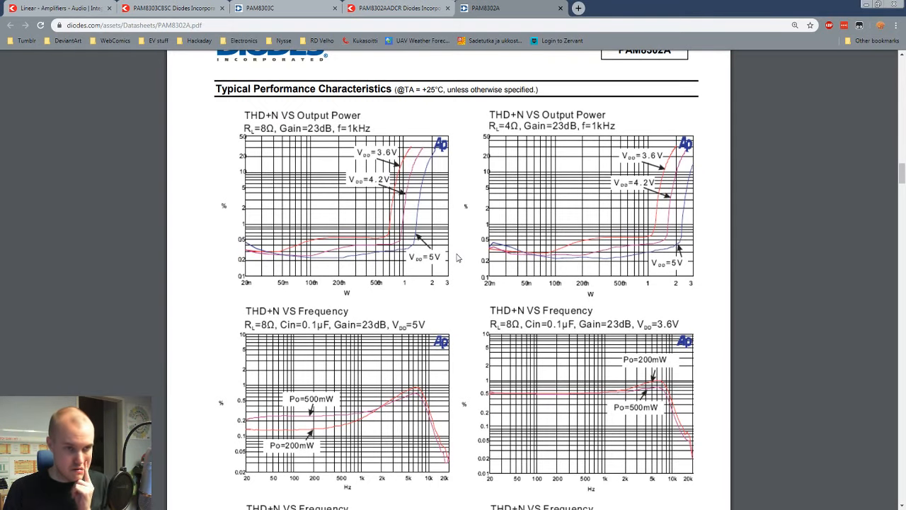
# Step: Examine the Maximum Gain and Input Capacitor sections of the PAM8302A datasheet for the input resistor and capacitor values
pyautogui.scroll(-10, 457, 258)
pyautogui.scroll(-15, 457, 258)
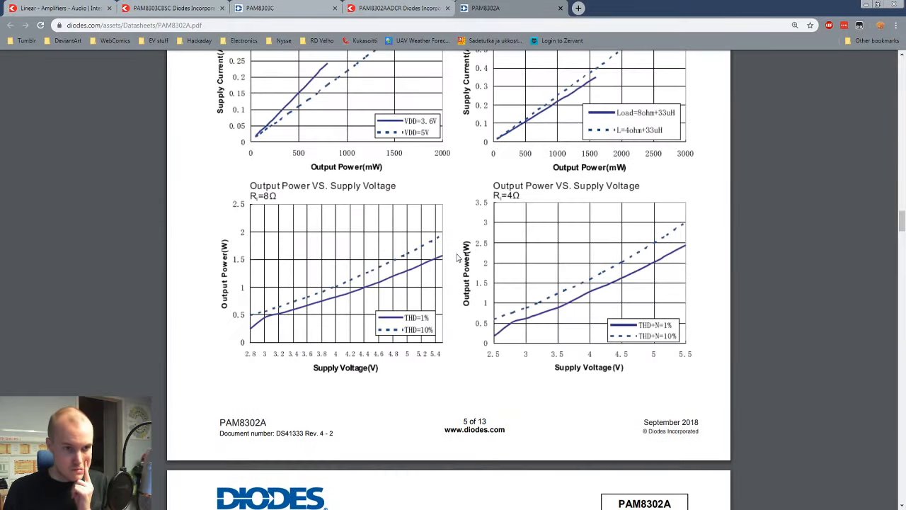
pyautogui.scroll(-6, 457, 258)
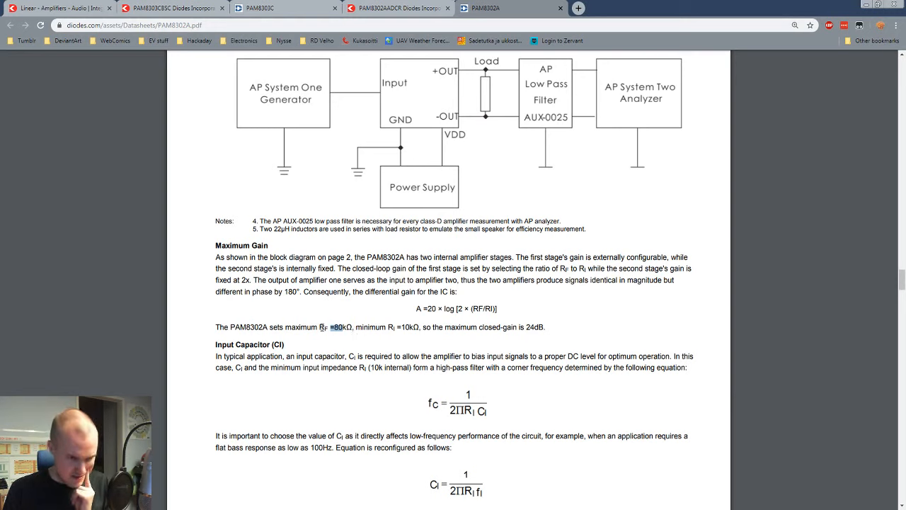
pyautogui.moveTo(318, 327); pyautogui.dragTo(324, 328)
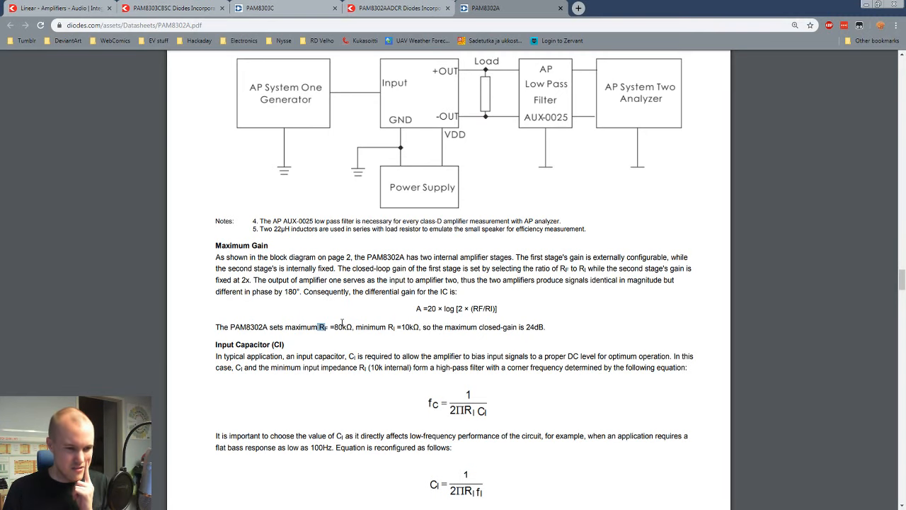
pyautogui.scroll(-2, 342, 322)
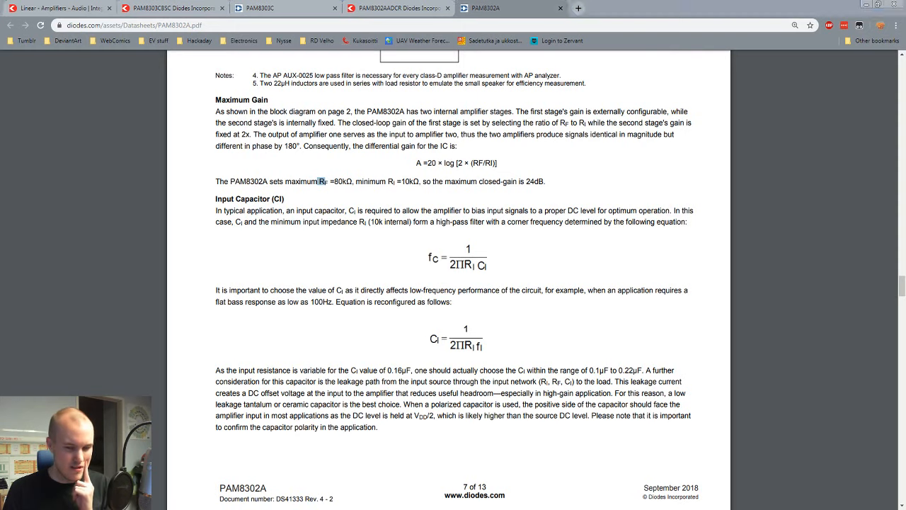
# Step: Switch back to the Eeschema schematic and set both input resistors on the IN+ and IN- lines to 80k
pyautogui.hotkey('alt', 'Tab')
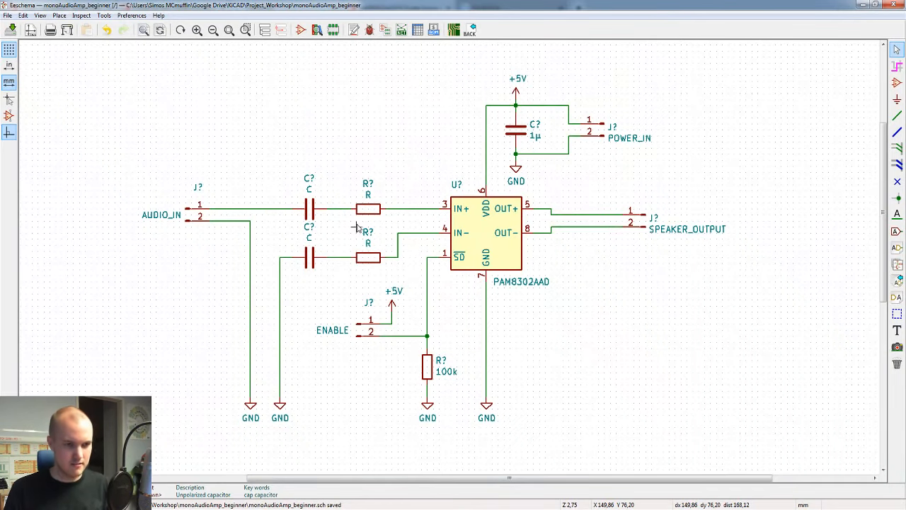
pyautogui.press('v')
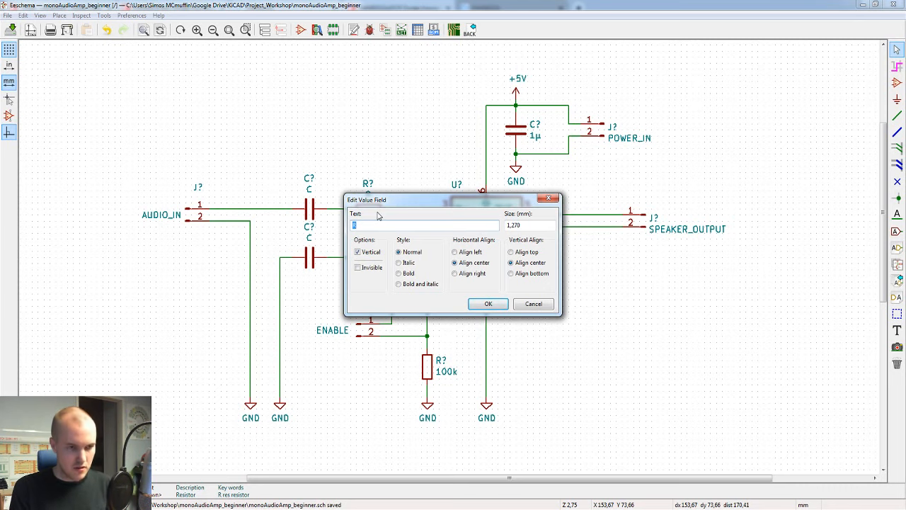
pyautogui.write('80k')
pyautogui.press('Return')
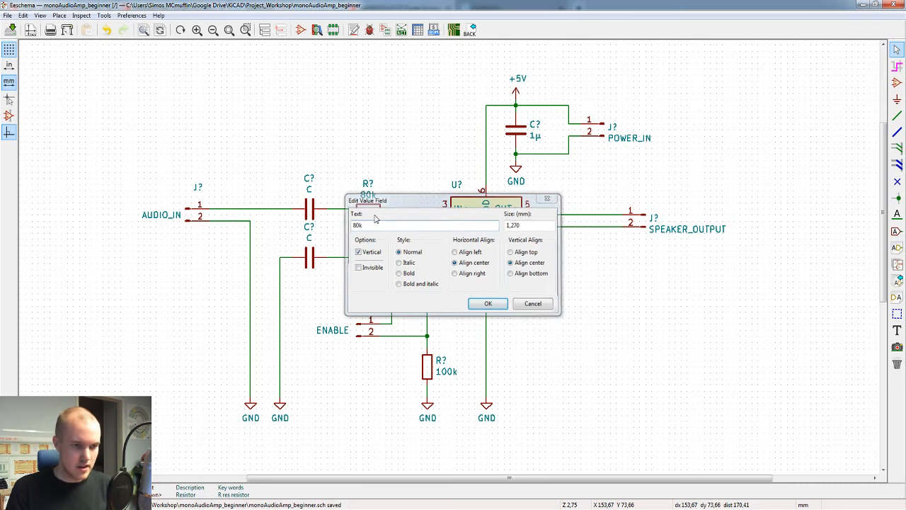
pyautogui.write('v')
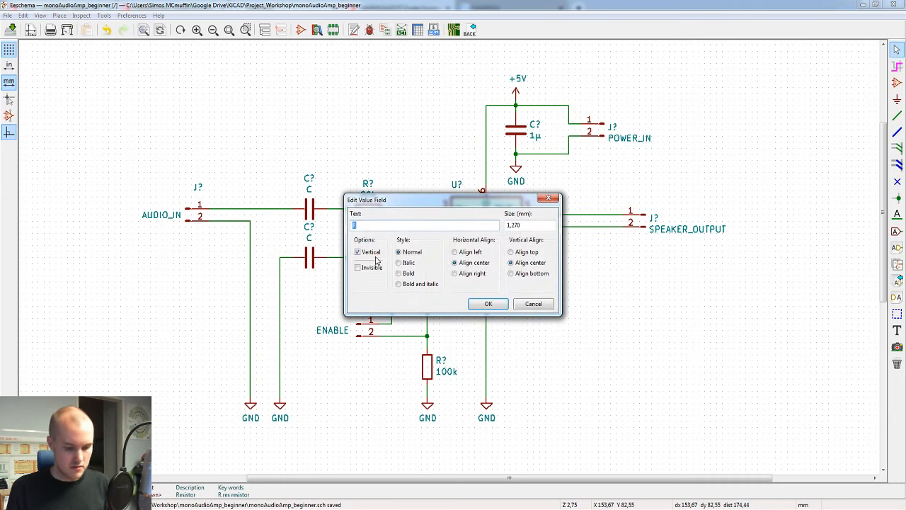
pyautogui.write('80k')
pyautogui.press('Return')
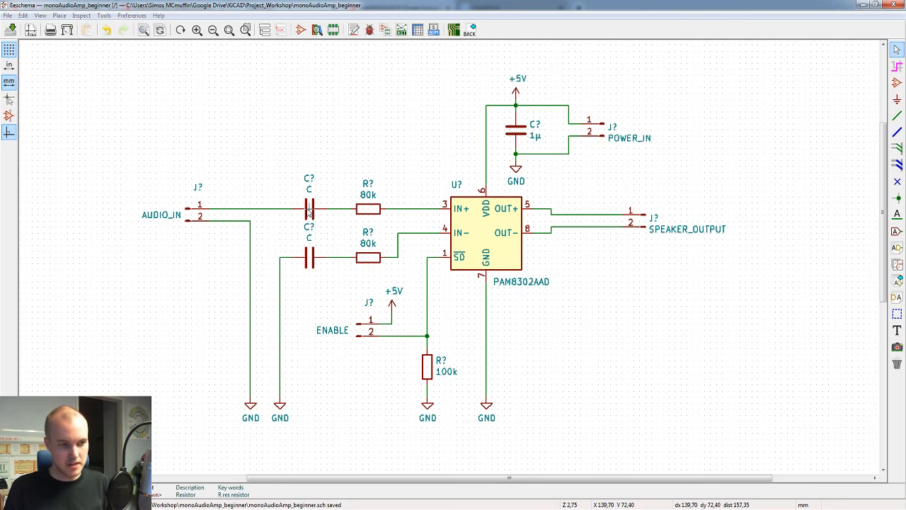
# Step: Set both input capacitors on the IN+ and IN- lines to 100n, and save the schematic
pyautogui.press('v')
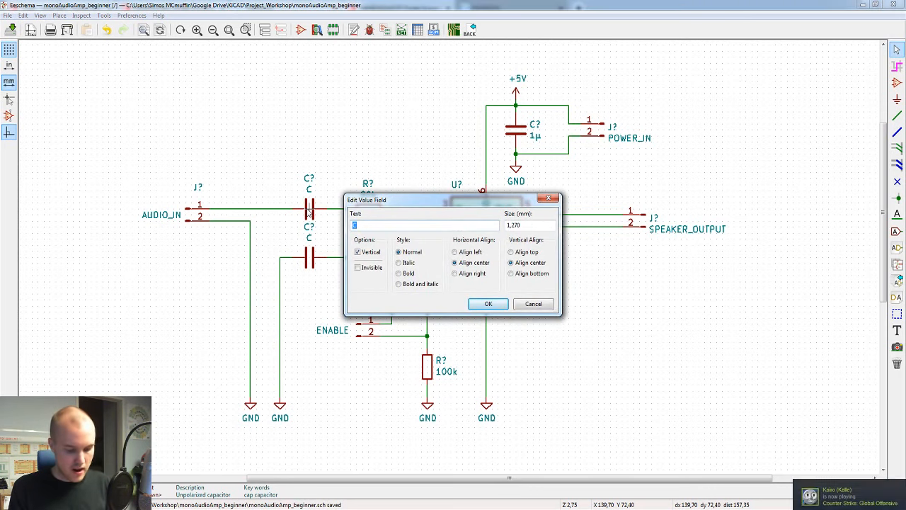
pyautogui.write('100')
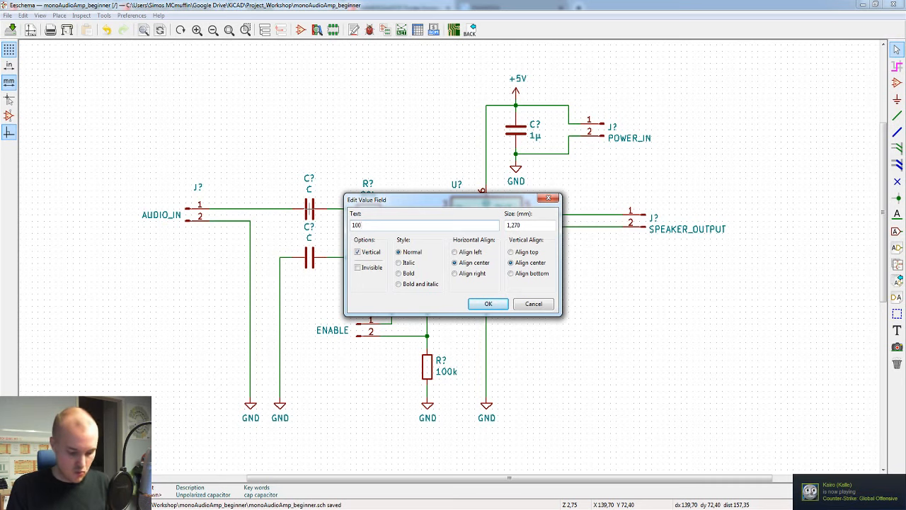
pyautogui.write('n')
pyautogui.press('Return')
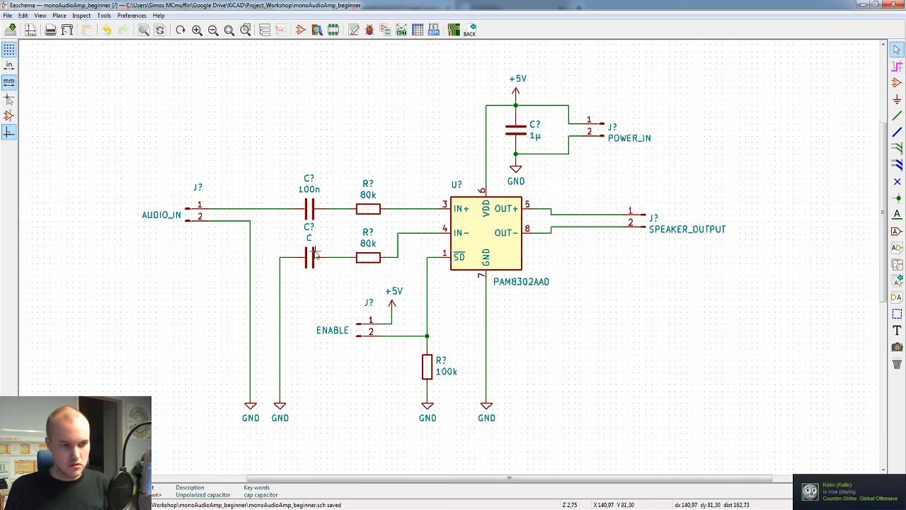
pyautogui.write('v100n')
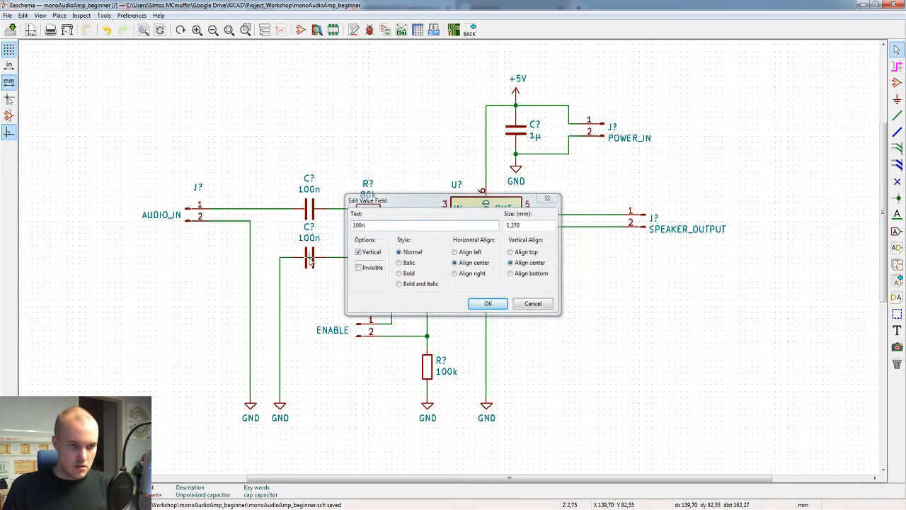
pyautogui.press('Return')
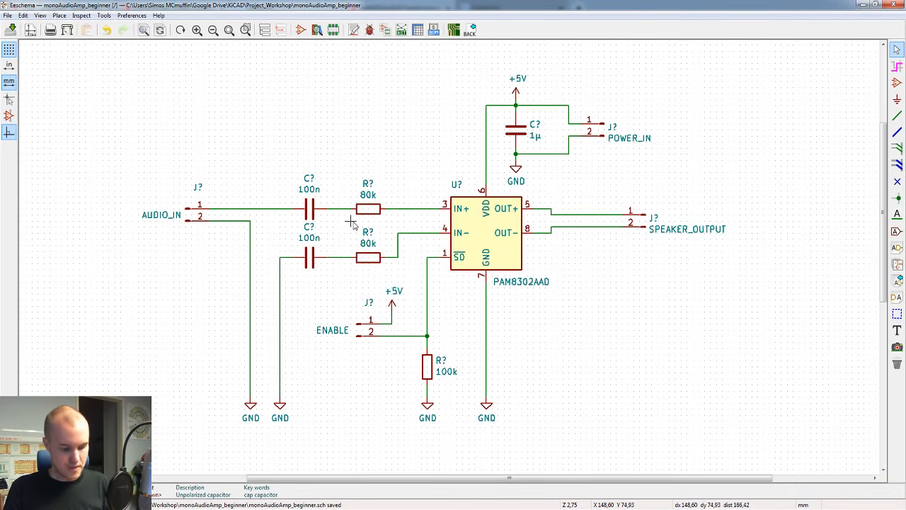
pyautogui.hotkey('ctrl', 's')
# Step: Review the PAM8302AAD symbol's datasheet field and the PAM8302AADCR Digi-Key page in the browser, and cancel the symbol properties
pyautogui.moveTo(440, 247)
pyautogui.mouseDown(button='middle')
pyautogui.moveTo(421, 241)
pyautogui.moveTo(444, 254)
pyautogui.mouseUp(button='middle')
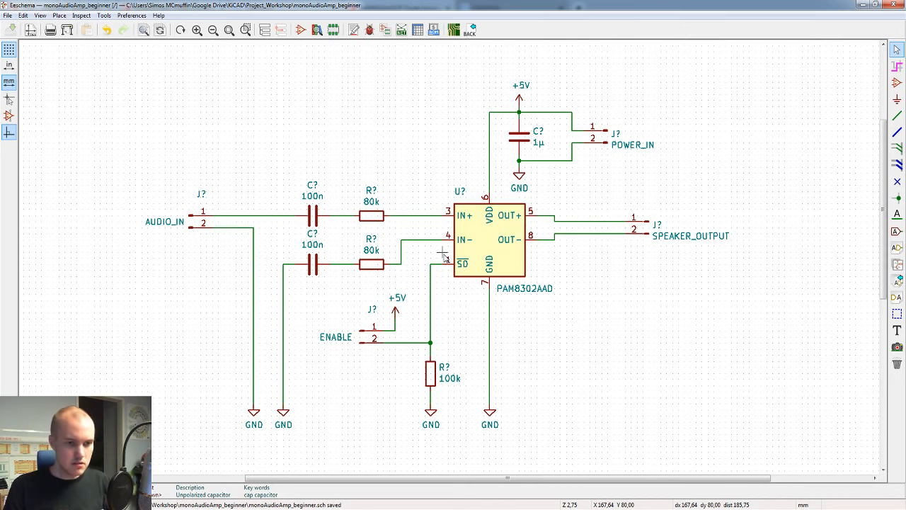
pyautogui.doubleClick(483, 237)
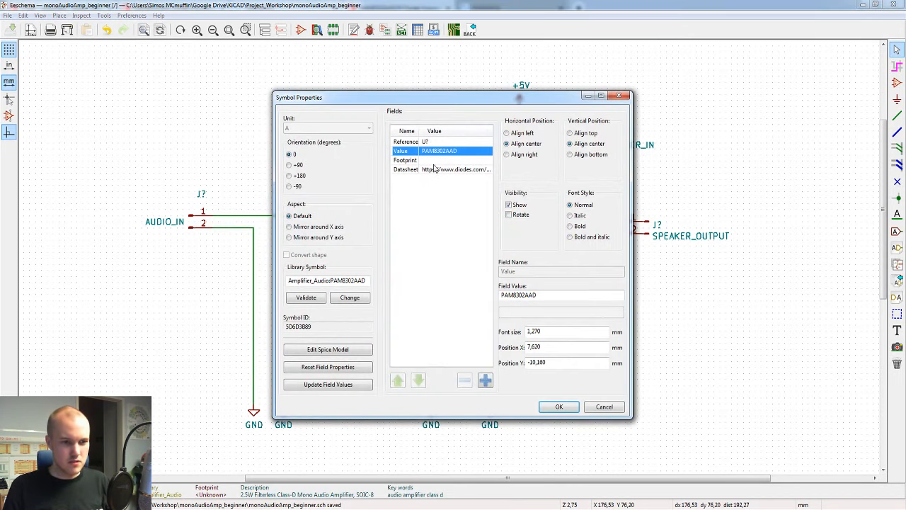
pyautogui.click(433, 169)
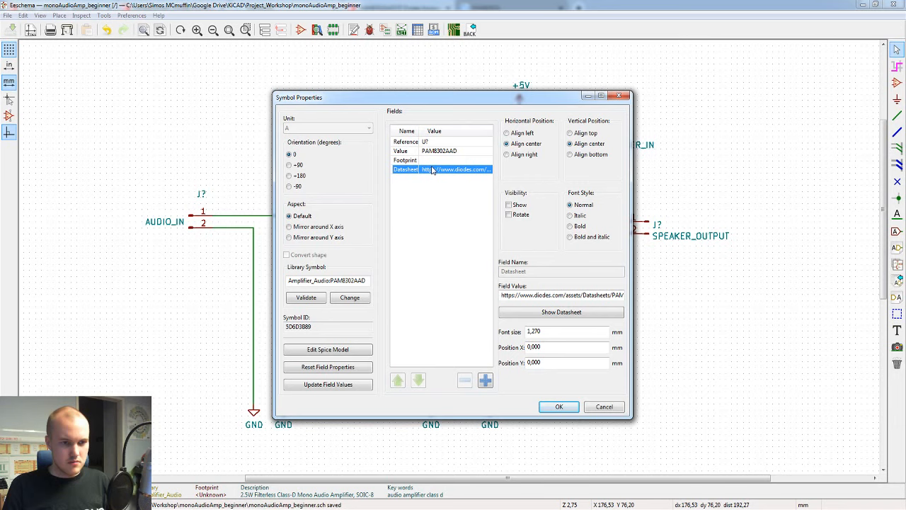
pyautogui.click(472, 465)
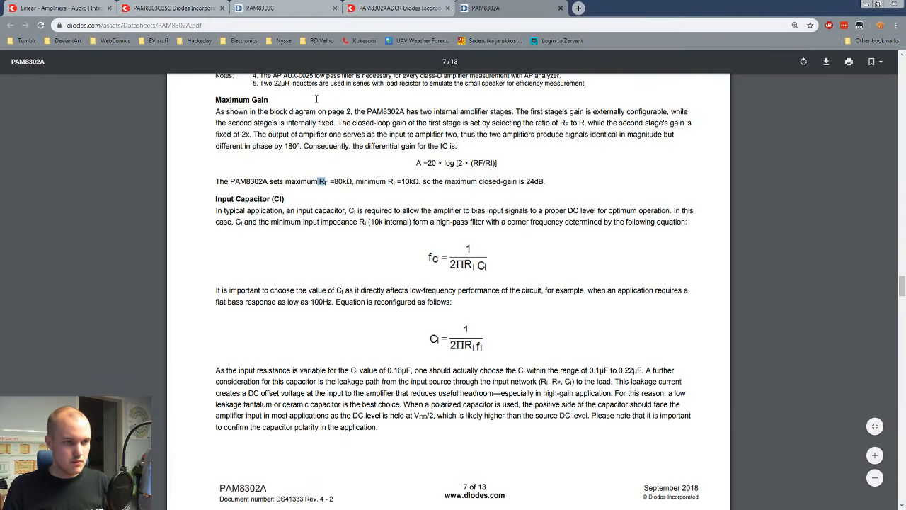
pyautogui.click(400, 8)
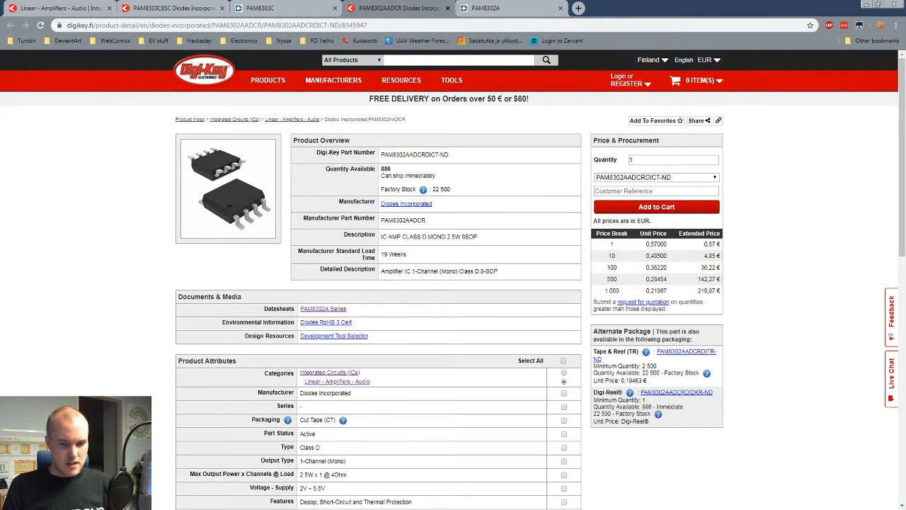
pyautogui.moveTo(728, 508)
pyautogui.click(779, 471)
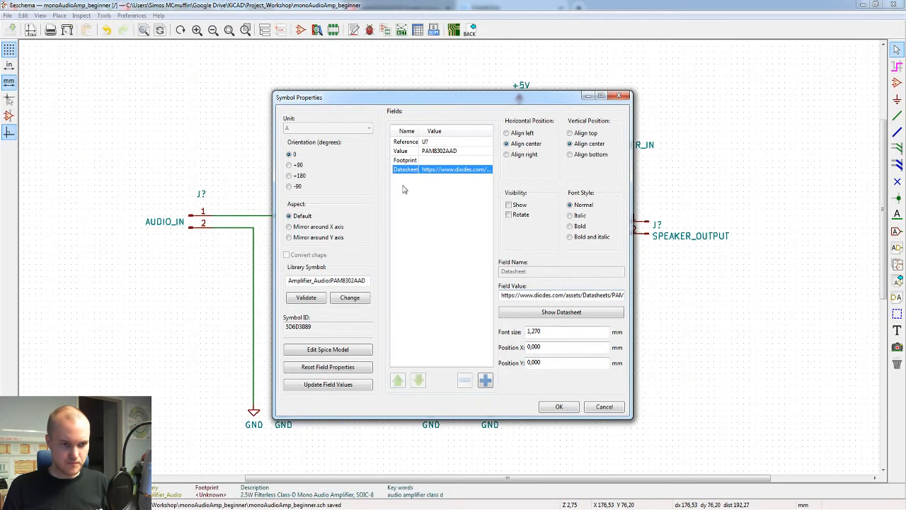
pyautogui.click(485, 380)
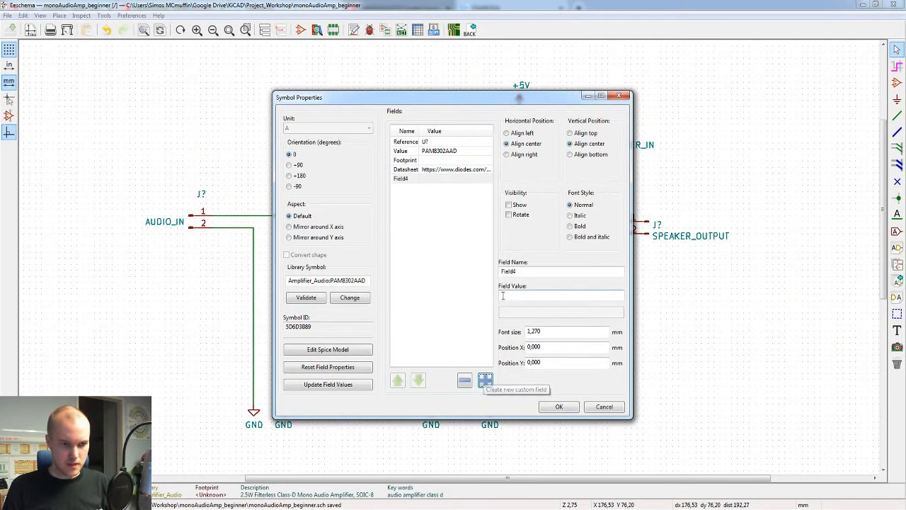
pyautogui.click(599, 406)
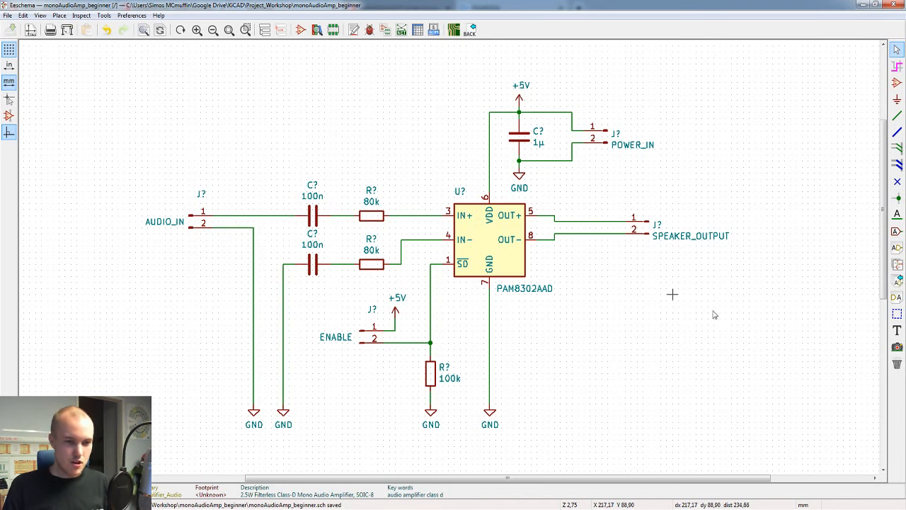
# Step: Open the PAM8302AAD symbol's properties and add a custom field named MFG
pyautogui.doubleClick(485, 246)
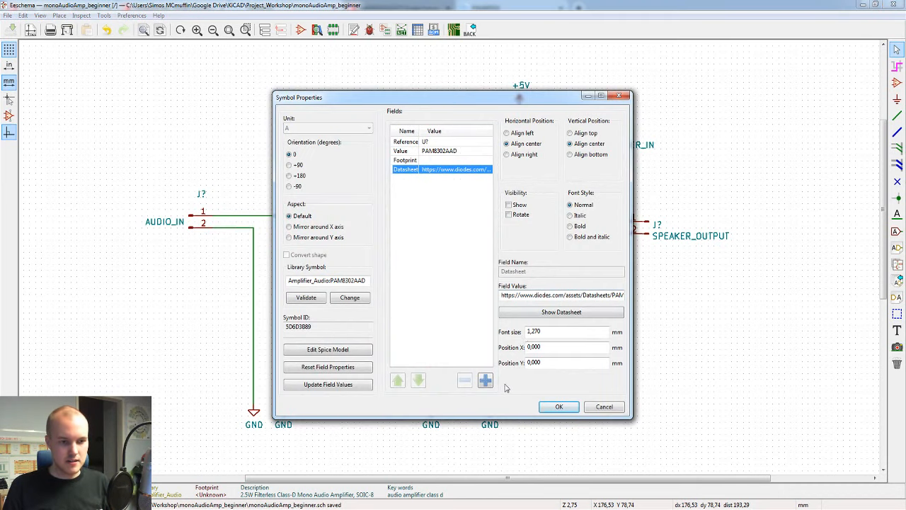
pyautogui.click(486, 381)
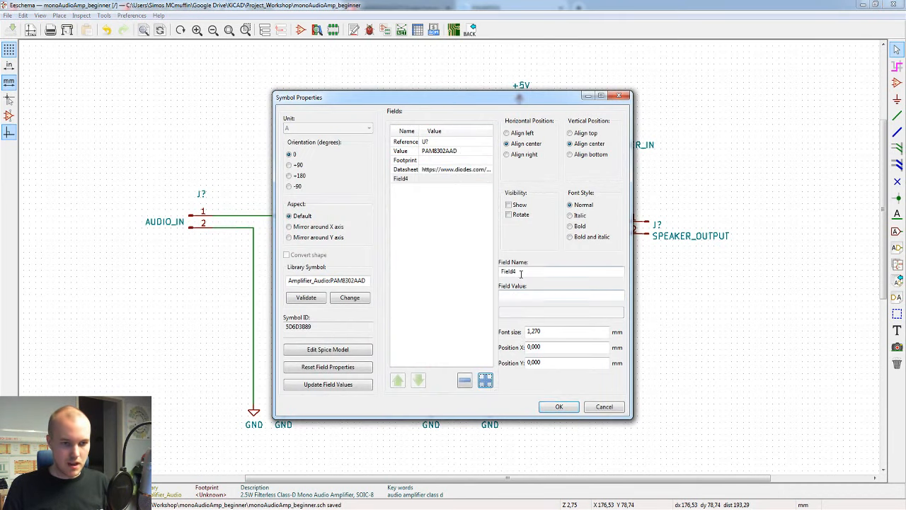
pyautogui.doubleClick(522, 271)
pyautogui.write('MFG')
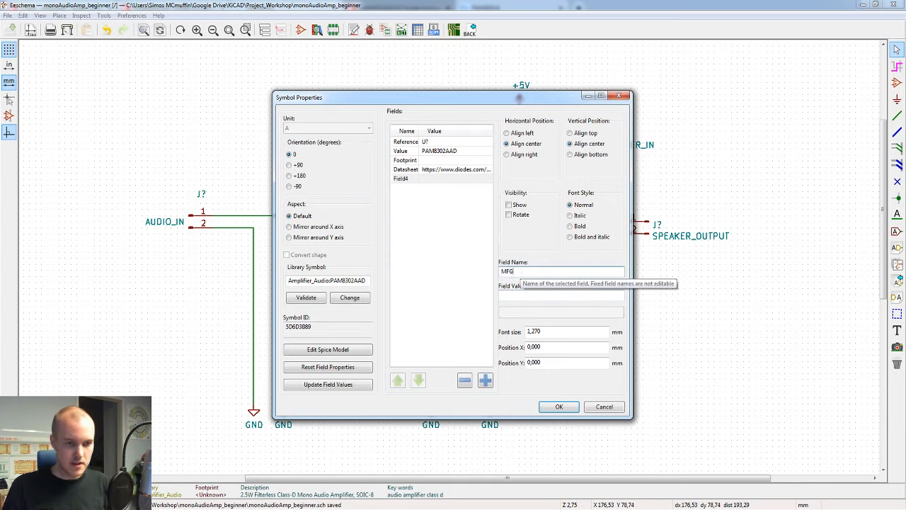
pyautogui.press('Tab')
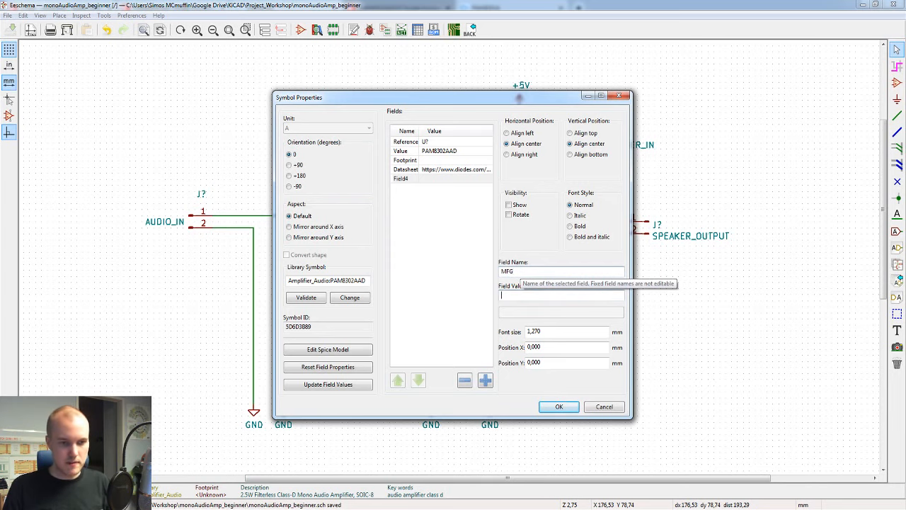
# Step: Copy the manufacturer name from the PAM8302AADCR Digi-Key page in the browser, and paste Diodes Incorporated as the MFG field's value in Eeschema
pyautogui.moveTo(340, 500)
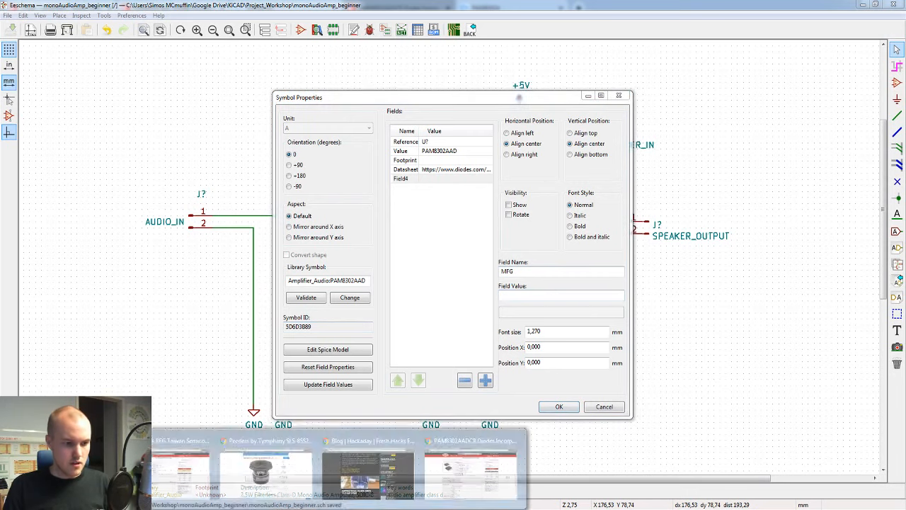
pyautogui.click(440, 430)
pyautogui.moveTo(359, 198)
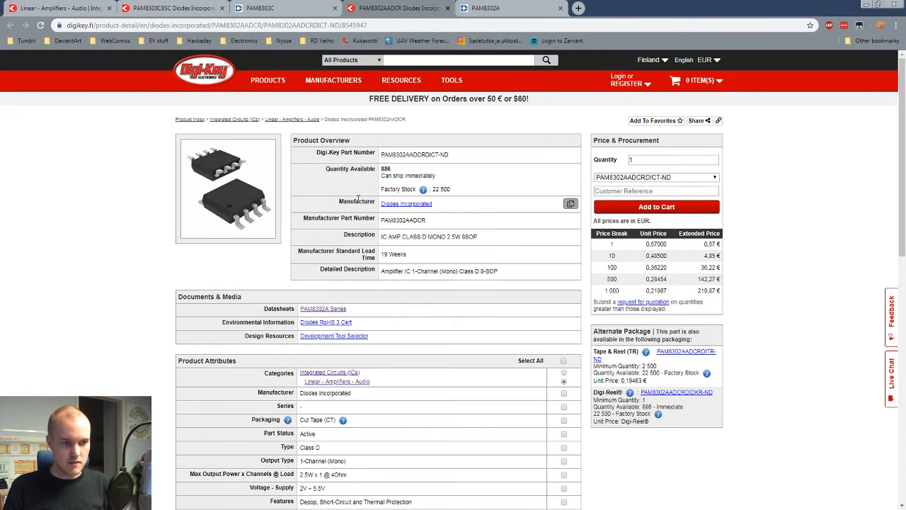
pyautogui.click(570, 204)
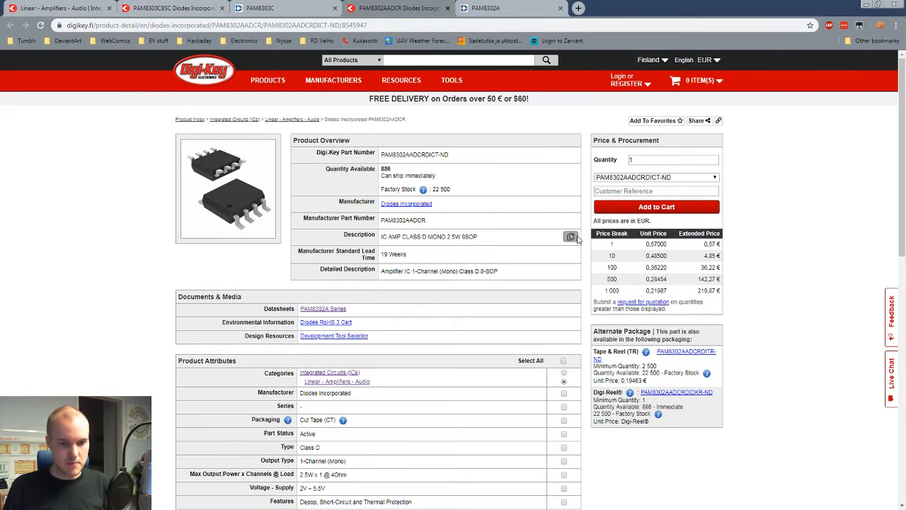
pyautogui.hotkey('alt', 'Tab')
pyautogui.click(564, 294)
pyautogui.hotkey('ctrl', 'v')
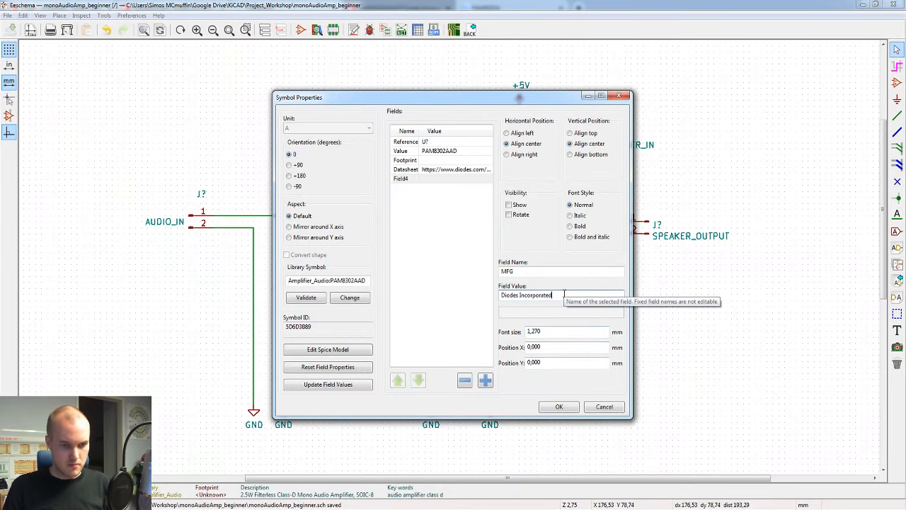
# Step: Add another custom field named MFG# to the PAM8302AAD symbol
pyautogui.click(485, 380)
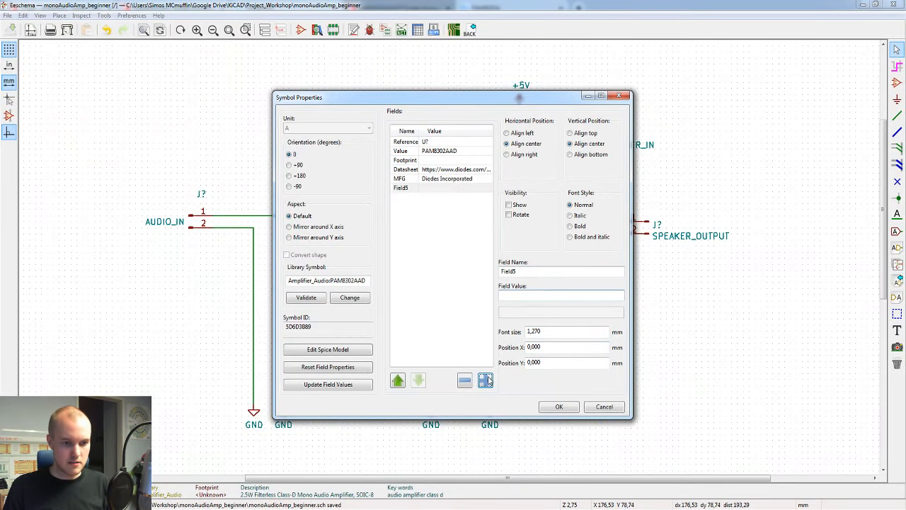
pyautogui.doubleClick(532, 272)
pyautogui.write('MFG#')
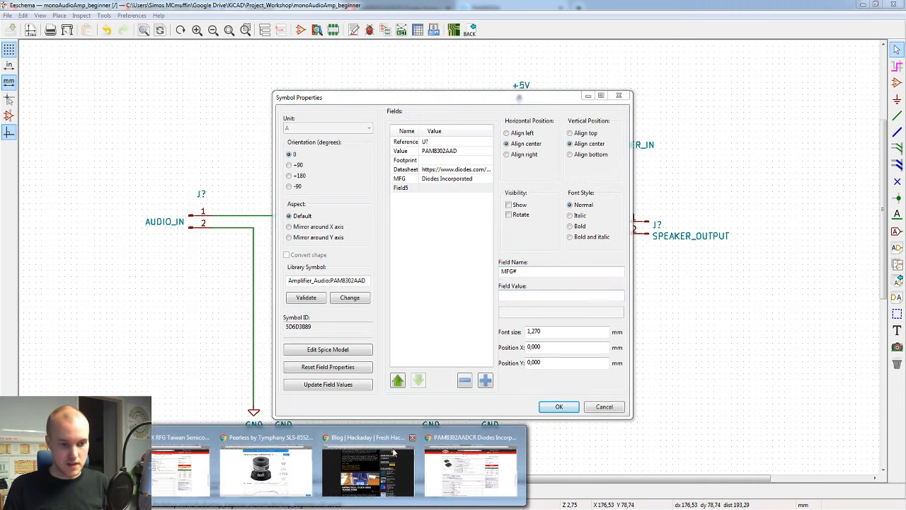
# Step: Copy the manufacturer part number from the Digi-Key page in the browser, paste PAM8302AADCR as the MFG# value in Eeschema, and confirm the properties
pyautogui.click(454, 456)
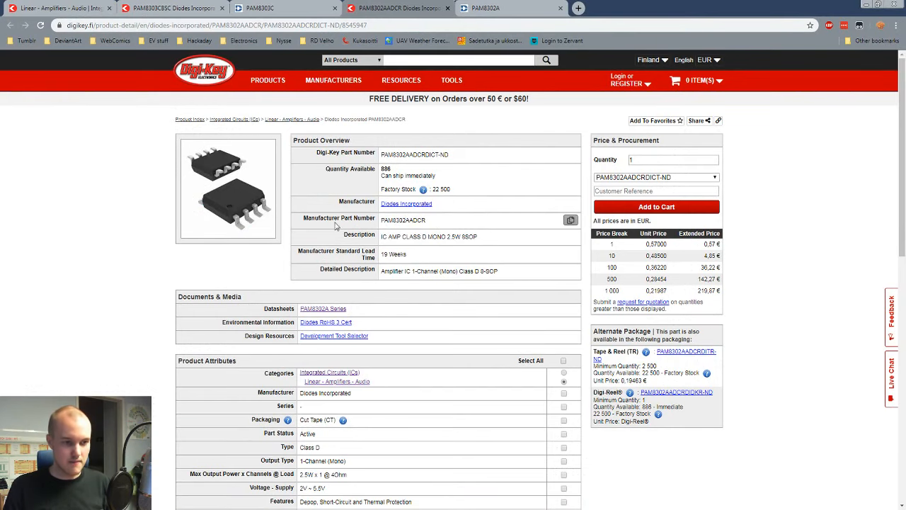
pyautogui.moveTo(305, 223); pyautogui.dragTo(369, 219)
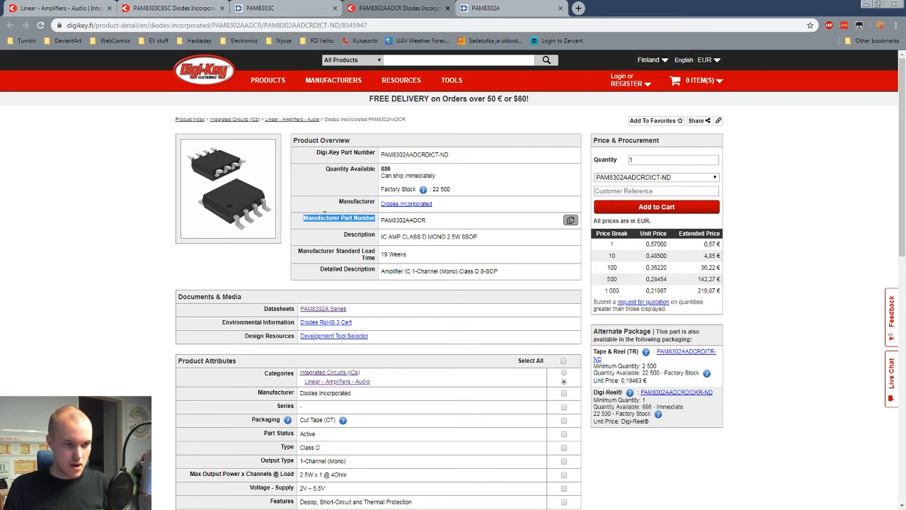
pyautogui.click(485, 226)
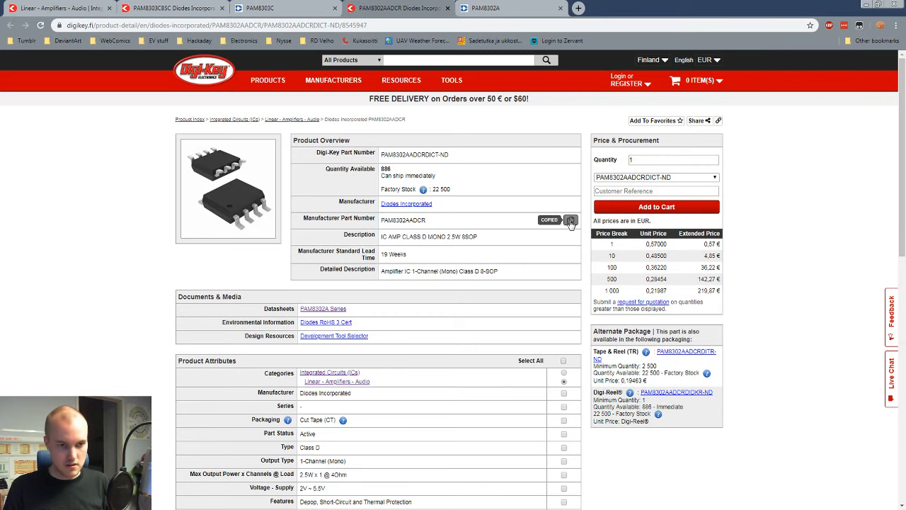
pyautogui.hotkey('alt', 'Tab')
pyautogui.hotkey('ctrl', 'v')
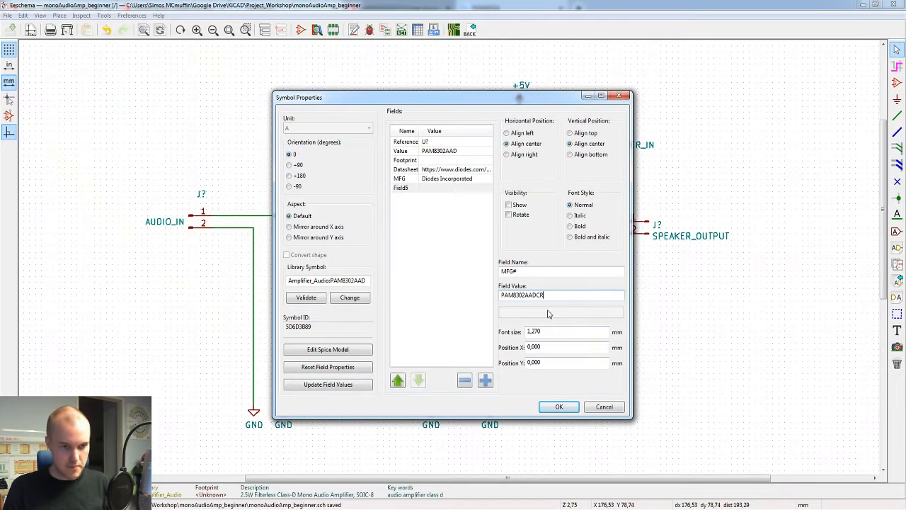
pyautogui.click(407, 273)
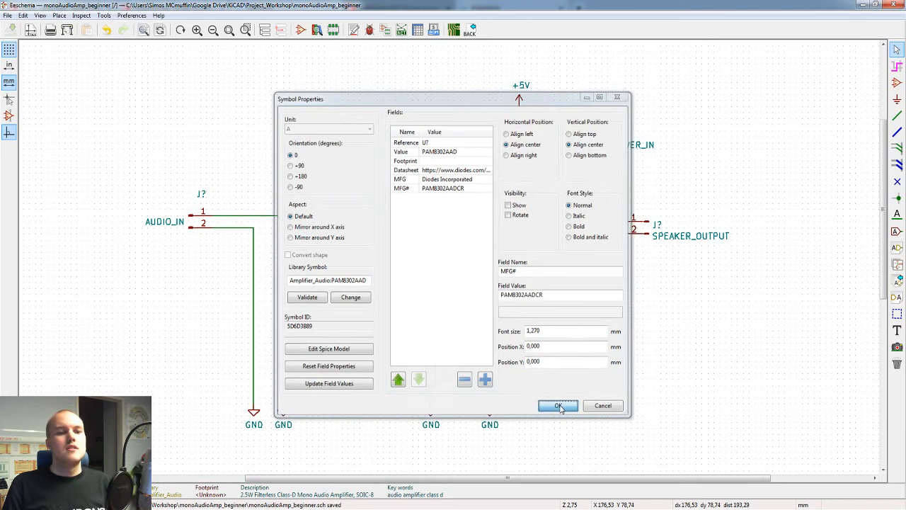
pyautogui.click(559, 408)
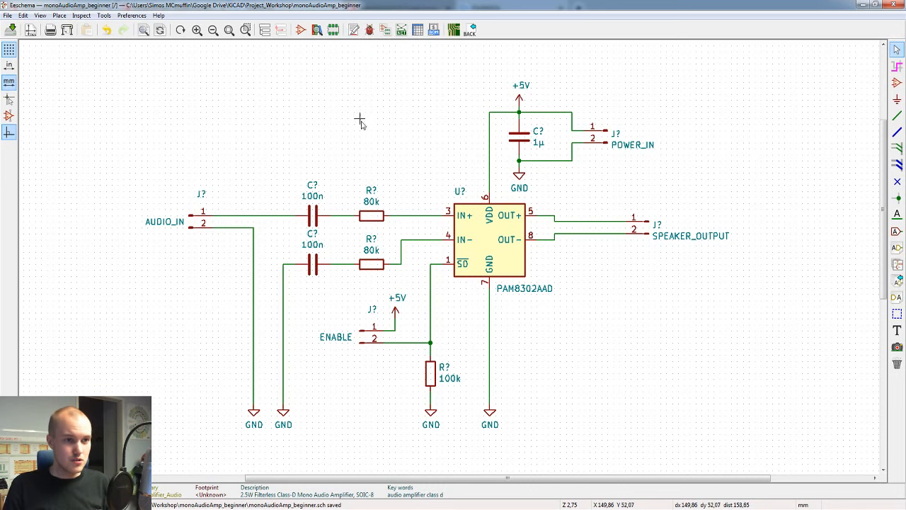
# Step: Annotate the entire schematic, keeping existing annotations, sorting components by X position and using the first free number after 0
pyautogui.click(354, 31)
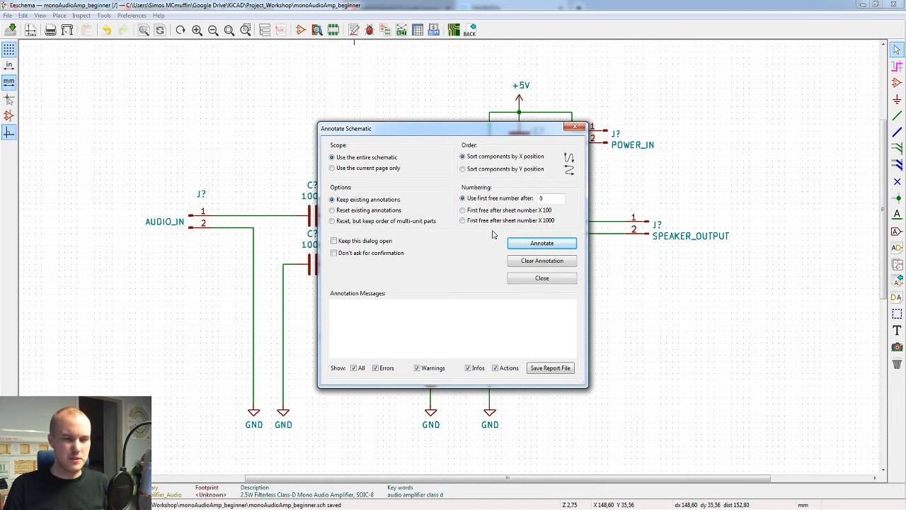
pyautogui.click(542, 244)
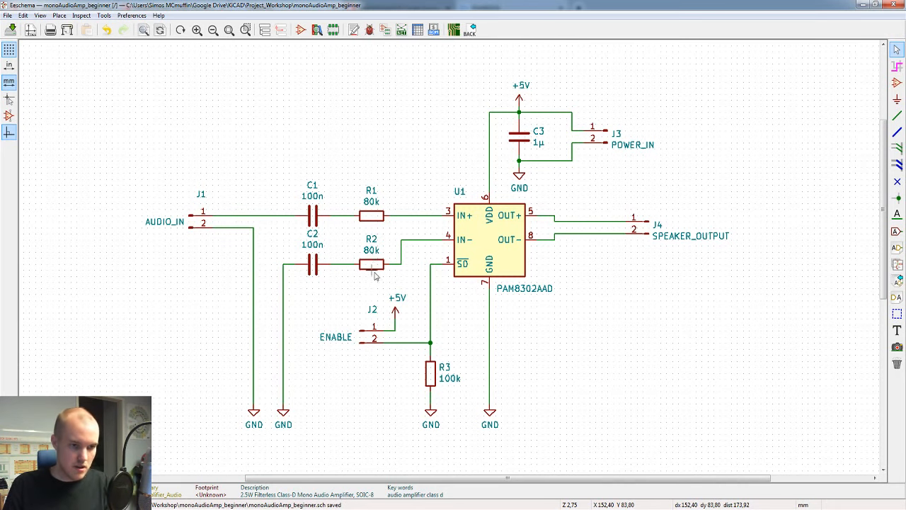
pyautogui.press('v')
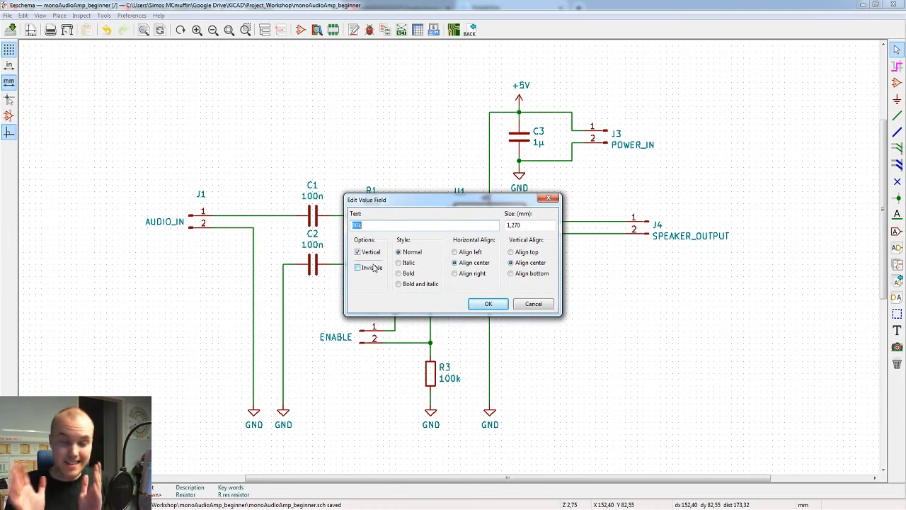
pyautogui.press('Escape')
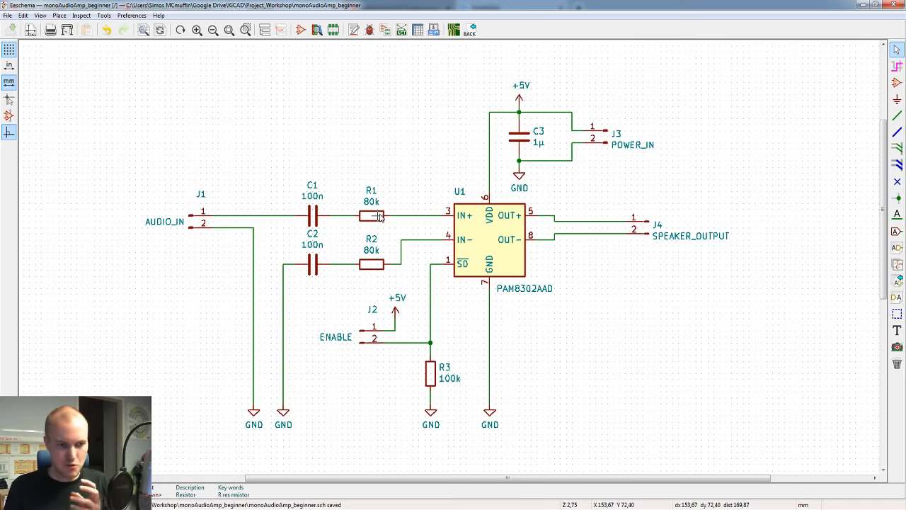
# Step: Examine the enlarged package photo on the PAM8302AADCR Digi-Key page in the browser, and return to Eeschema
pyautogui.click(415, 464)
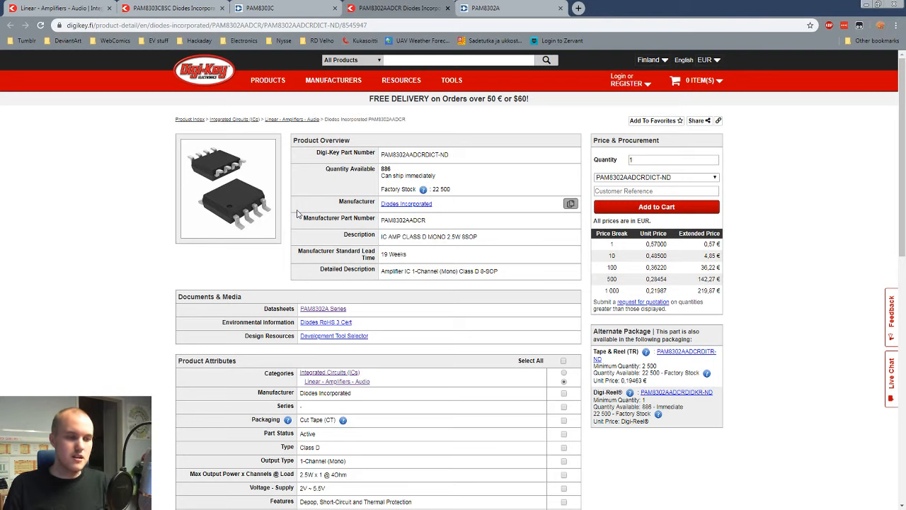
pyautogui.click(235, 199)
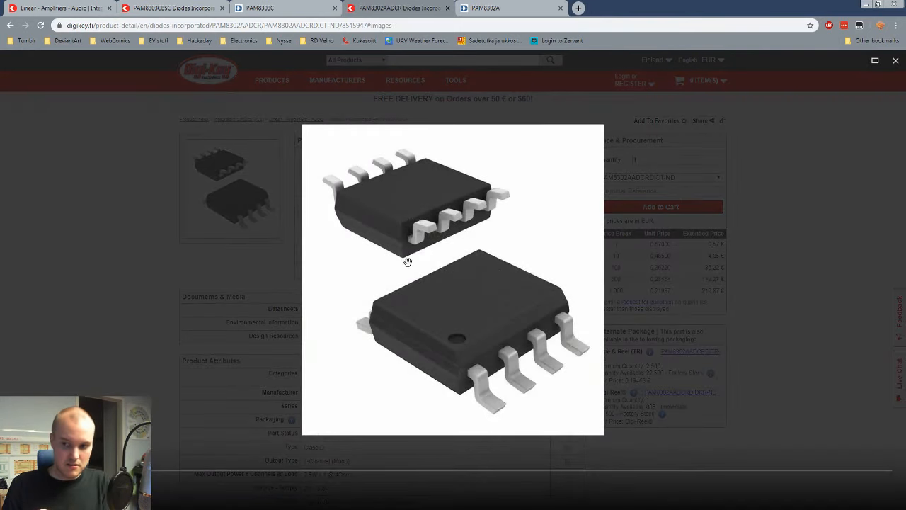
pyautogui.click(282, 262)
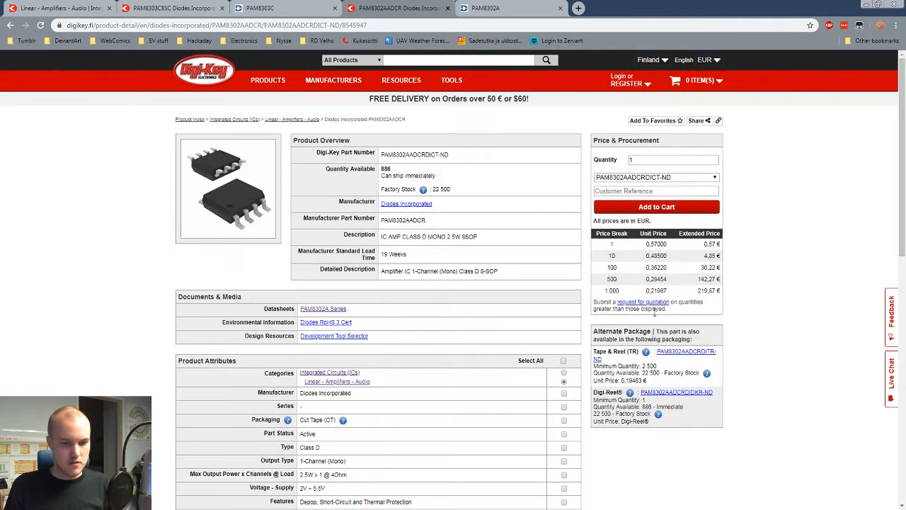
pyautogui.moveTo(728, 509)
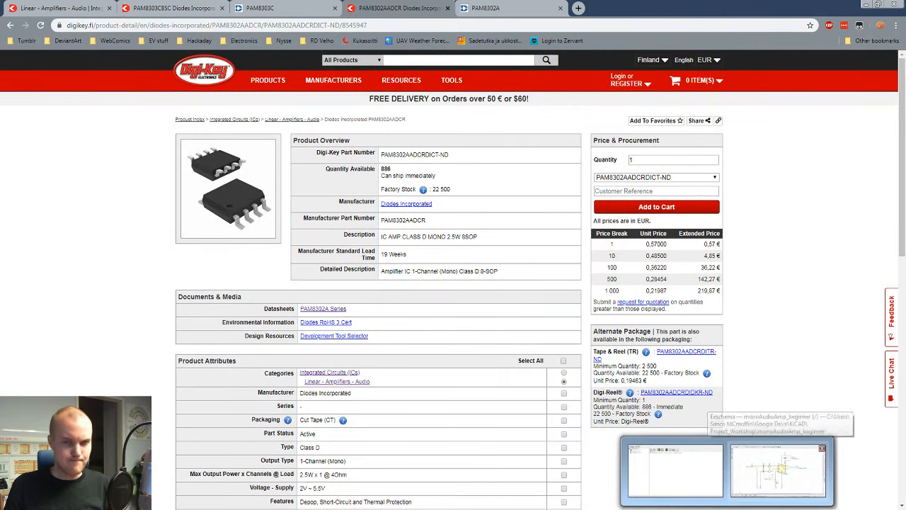
pyautogui.click(778, 471)
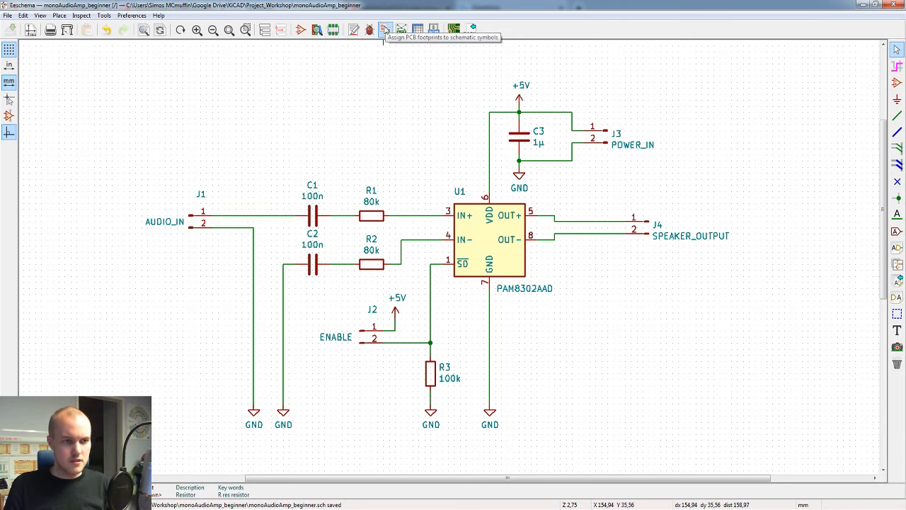
# Step: Open the footprint assignment tool, narrow the library list, and look through the footprint libraries and the schematic's symbols
pyautogui.click(385, 29)
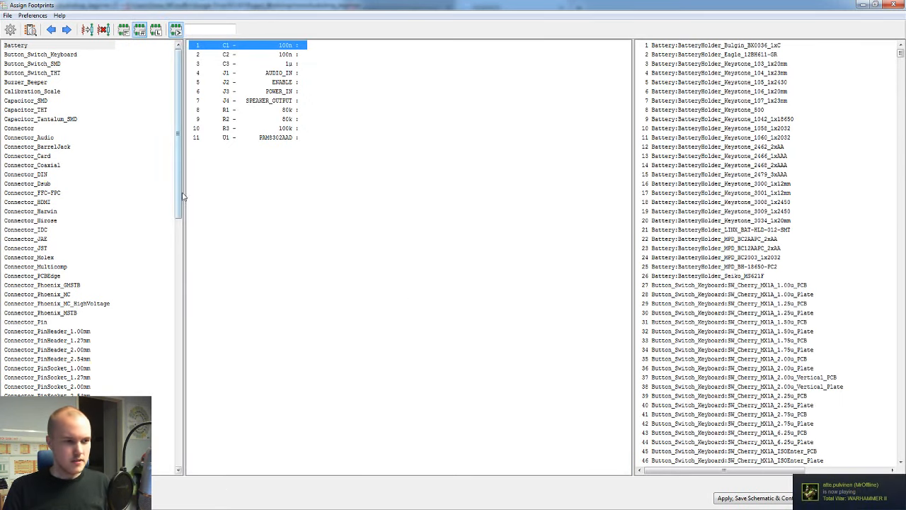
pyautogui.moveTo(186, 211); pyautogui.dragTo(201, 211)
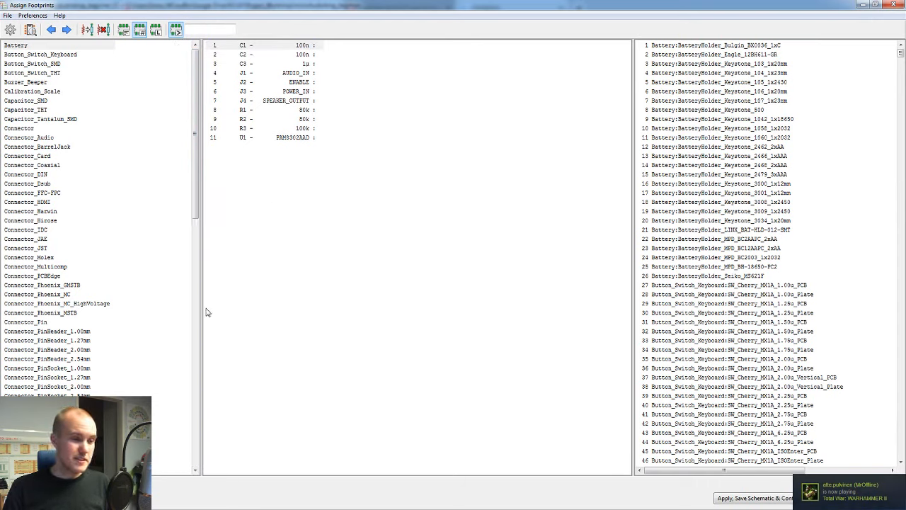
pyautogui.moveTo(203, 312); pyautogui.dragTo(164, 312)
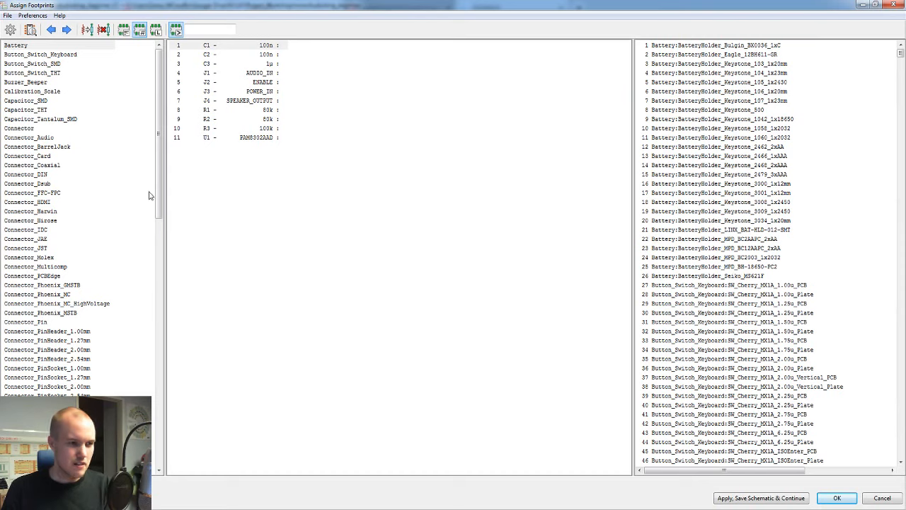
pyautogui.click(66, 177)
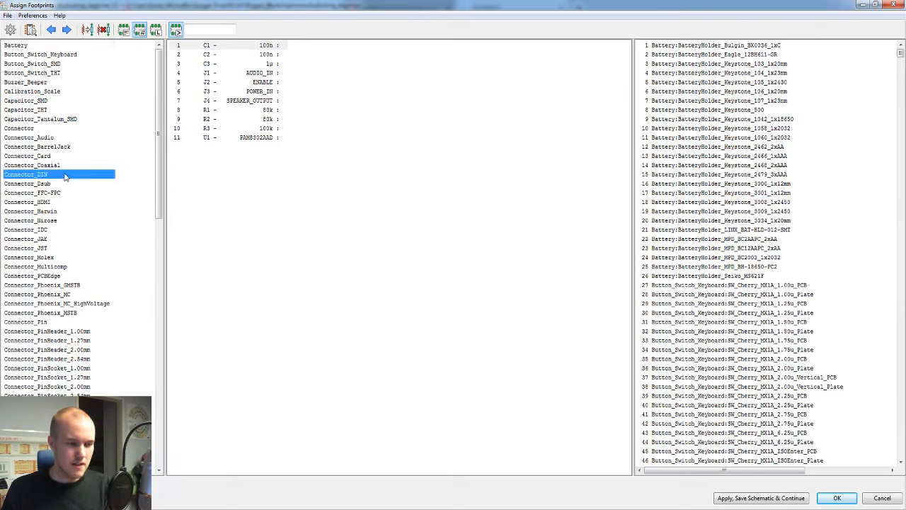
pyautogui.click(39, 74)
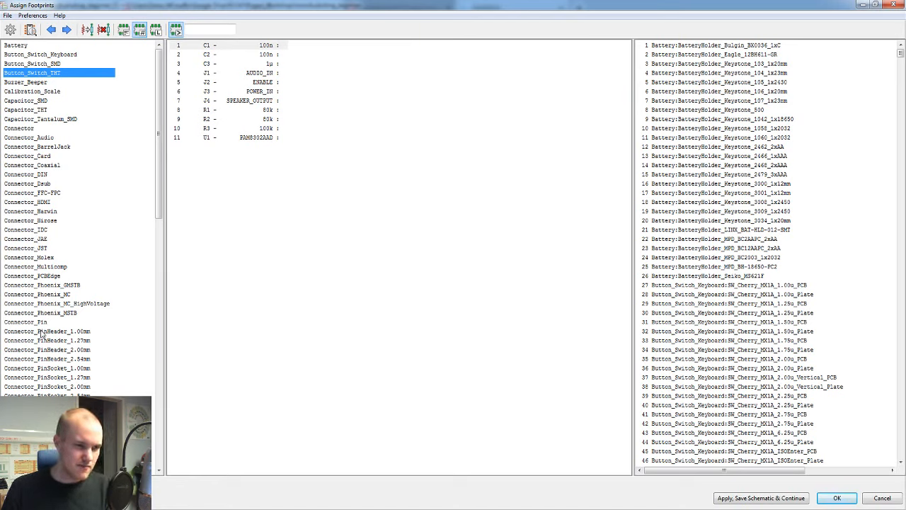
pyautogui.click(339, 197)
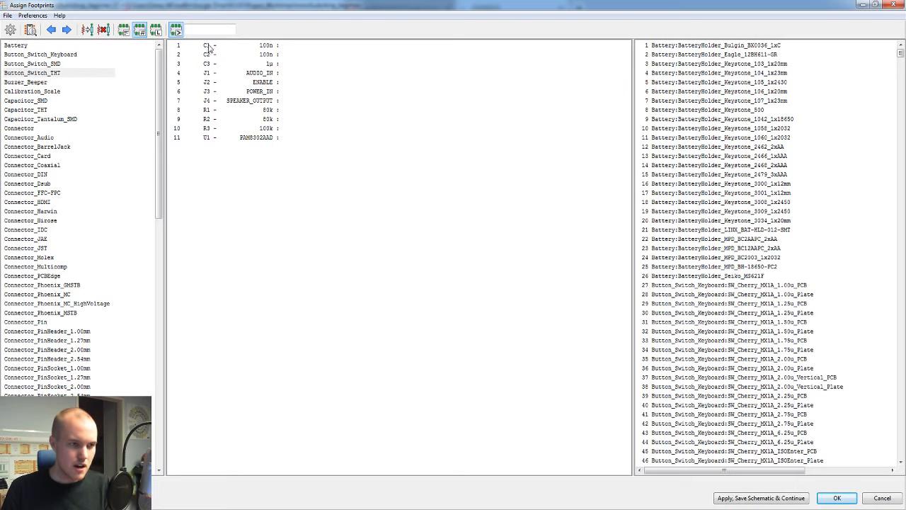
pyautogui.click(210, 48)
pyautogui.click(211, 84)
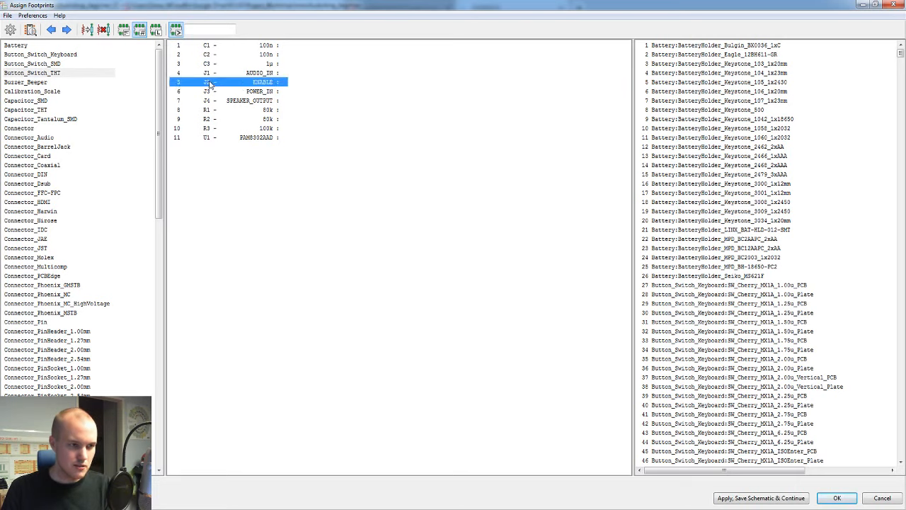
# Step: Restrict the footprint list to those matching the selected symbol's keywords, and check it for capacitors C1 and C2
pyautogui.click(227, 48)
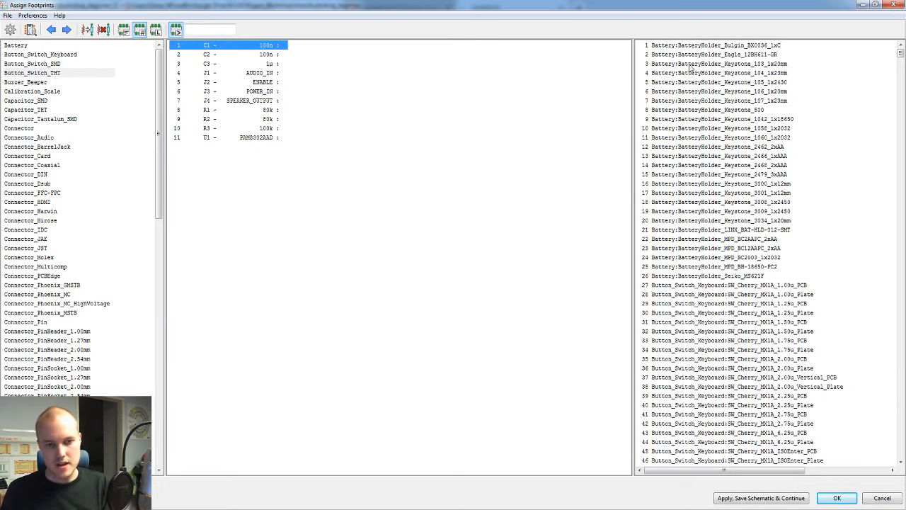
pyautogui.click(760, 156)
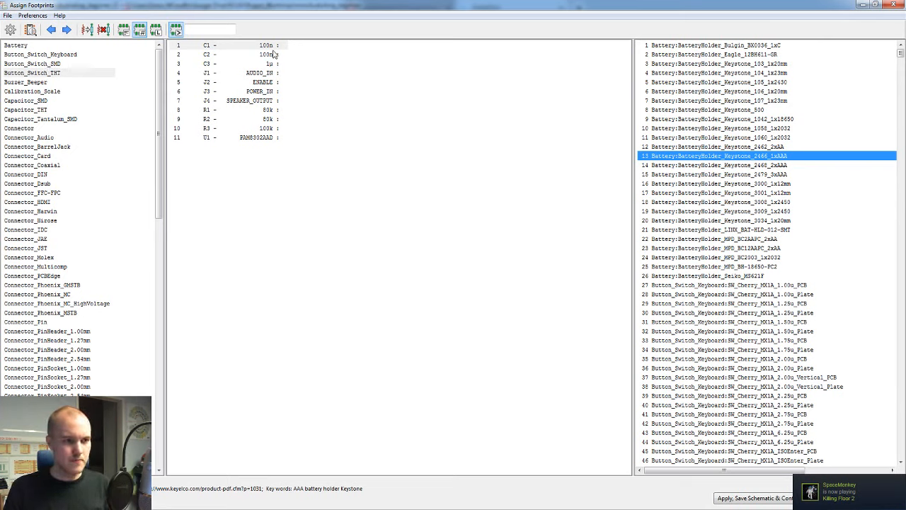
pyautogui.click(123, 30)
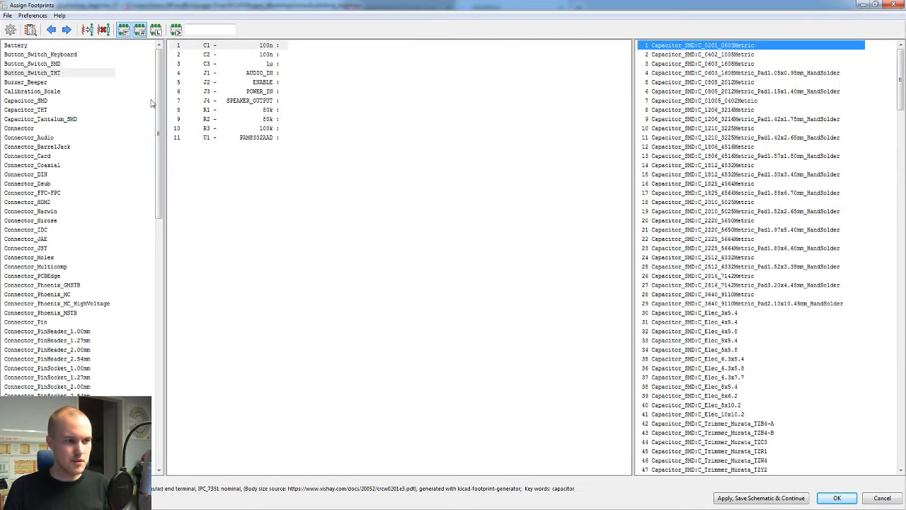
pyautogui.click(227, 55)
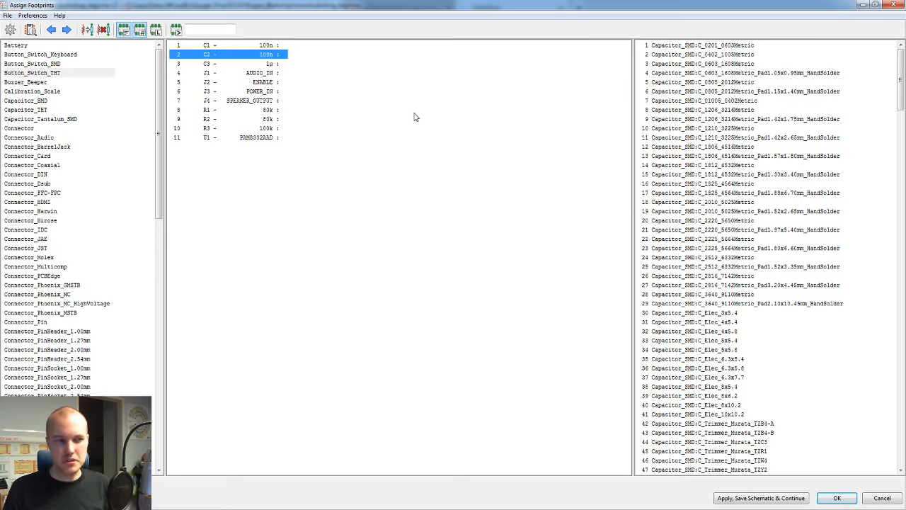
# Step: Open the footprint viewer in a smaller window and preview the Capacitor_SMD footprints C_1210_3225Metric and C_0603_1608Metric
pyautogui.click(33, 30)
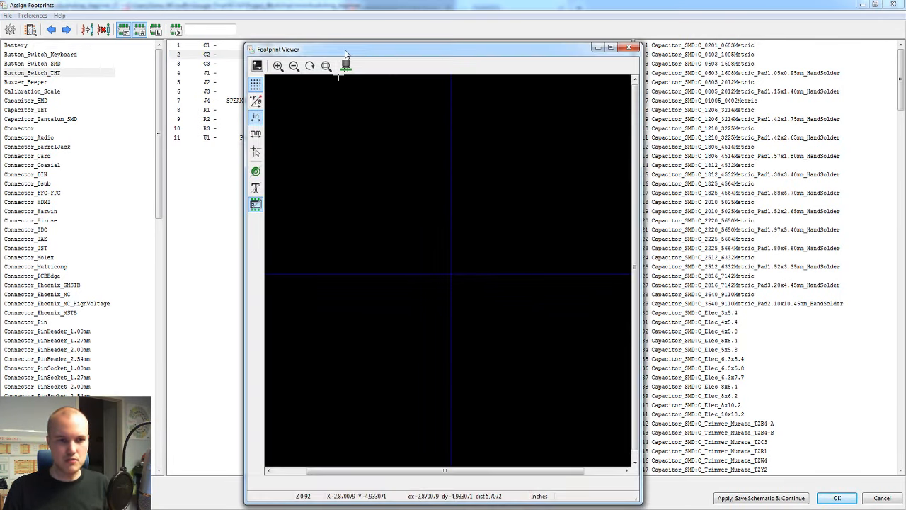
pyautogui.moveTo(345, 54); pyautogui.dragTo(342, 42)
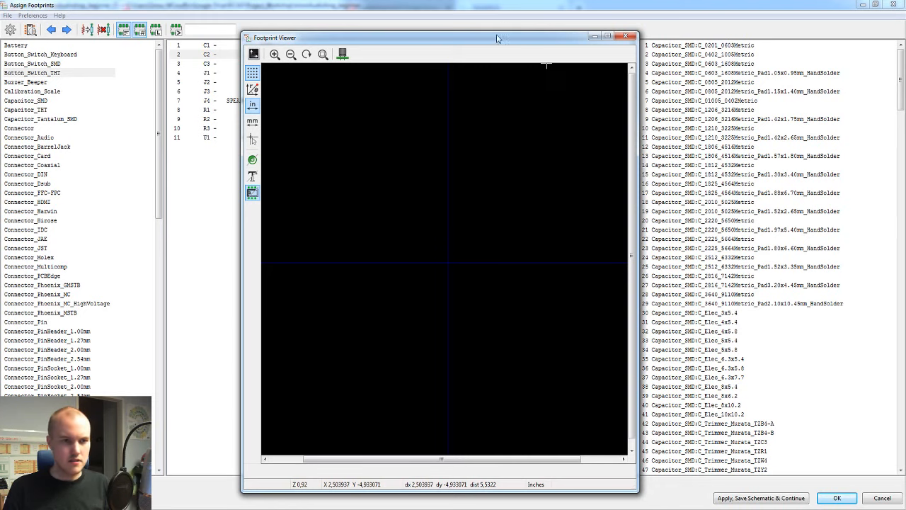
pyautogui.moveTo(497, 31); pyautogui.dragTo(458, 209)
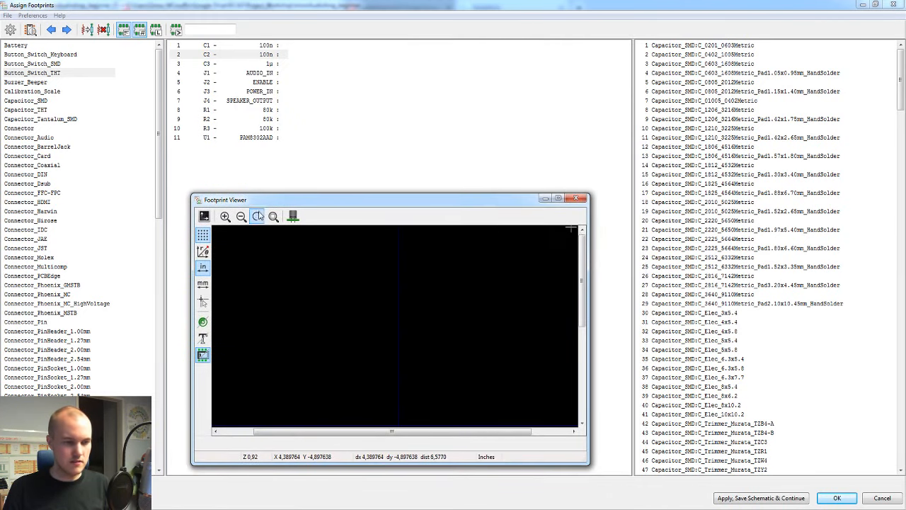
pyautogui.click(727, 9)
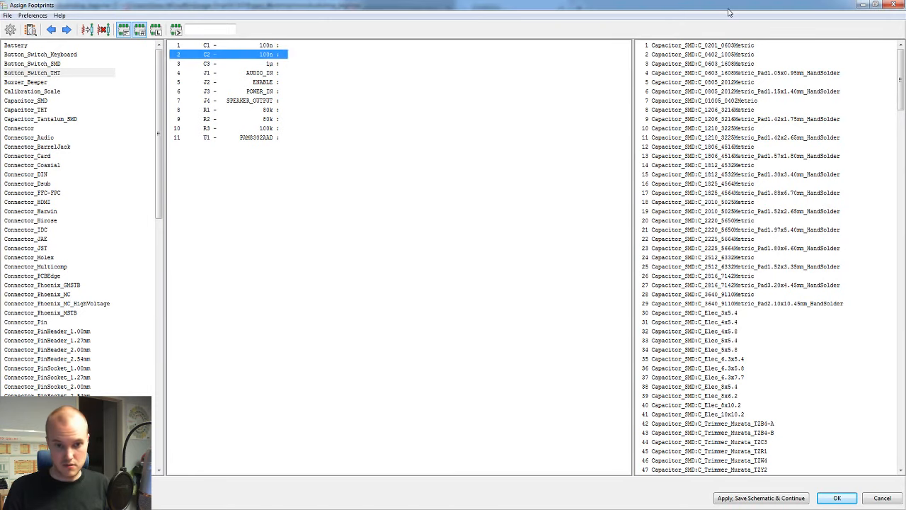
pyautogui.click(753, 129)
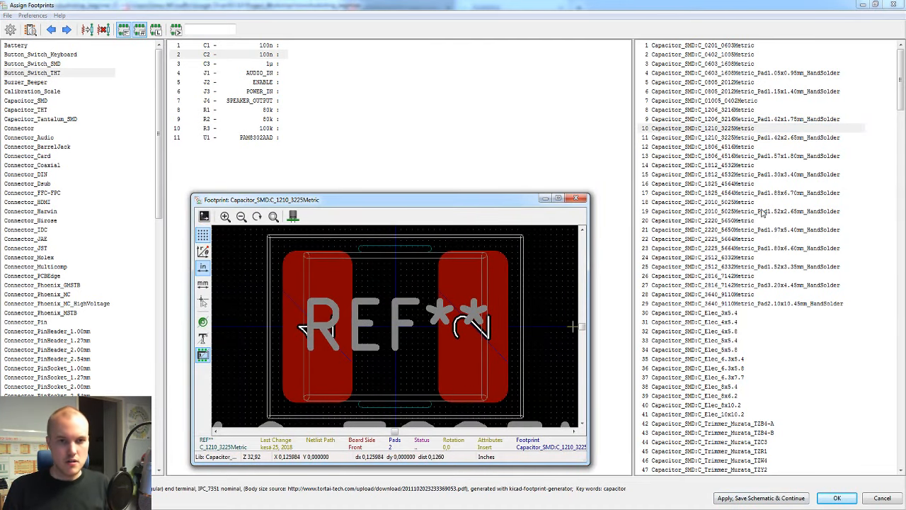
pyautogui.click(723, 64)
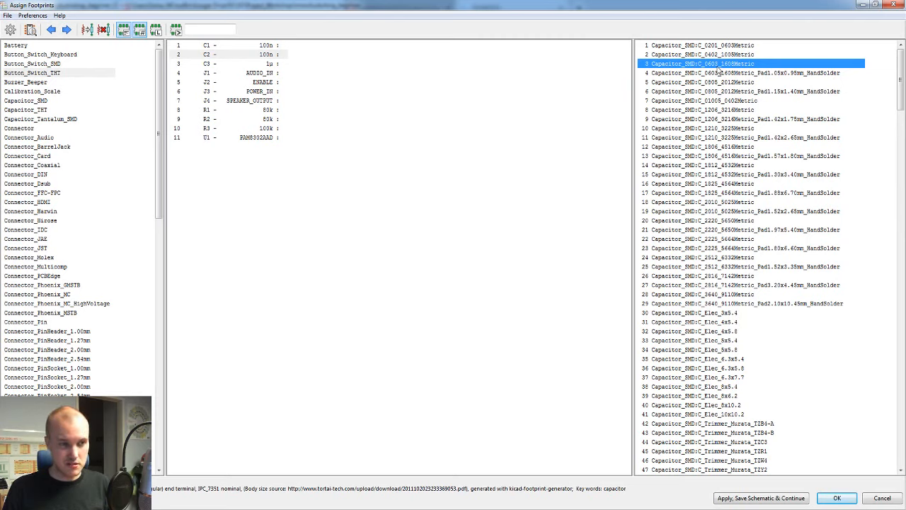
# Step: Select C1 in the footprint assignment, and return to the schematic to look at capacitors C1 and C2
pyautogui.click(263, 45)
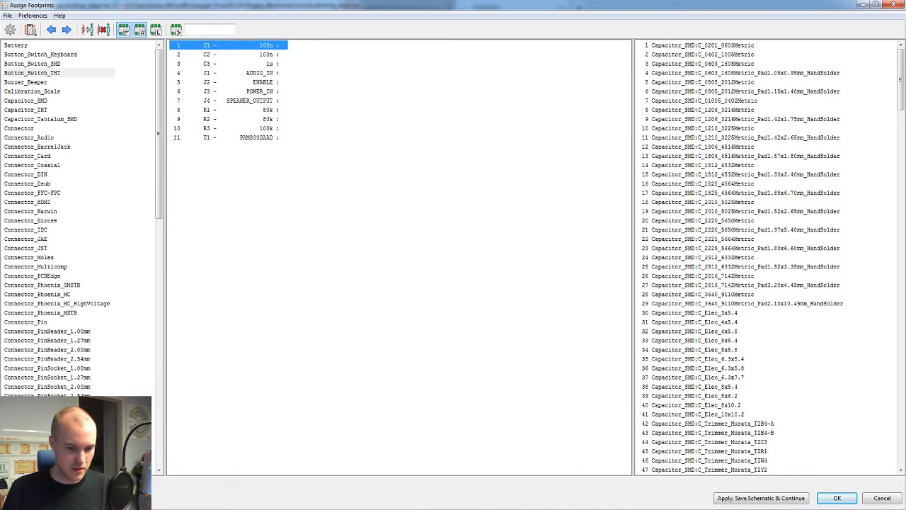
pyautogui.click(660, 496)
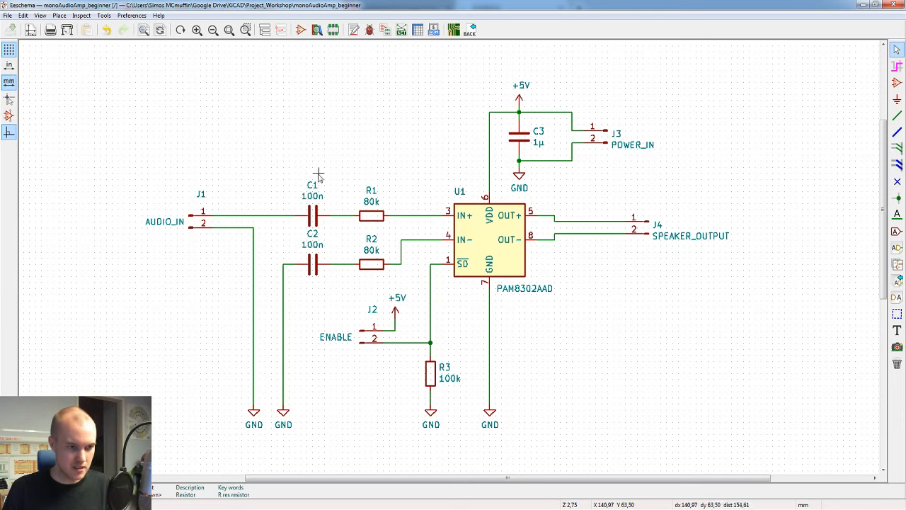
pyautogui.moveTo(330, 168); pyautogui.dragTo(295, 228)
pyautogui.click(296, 232)
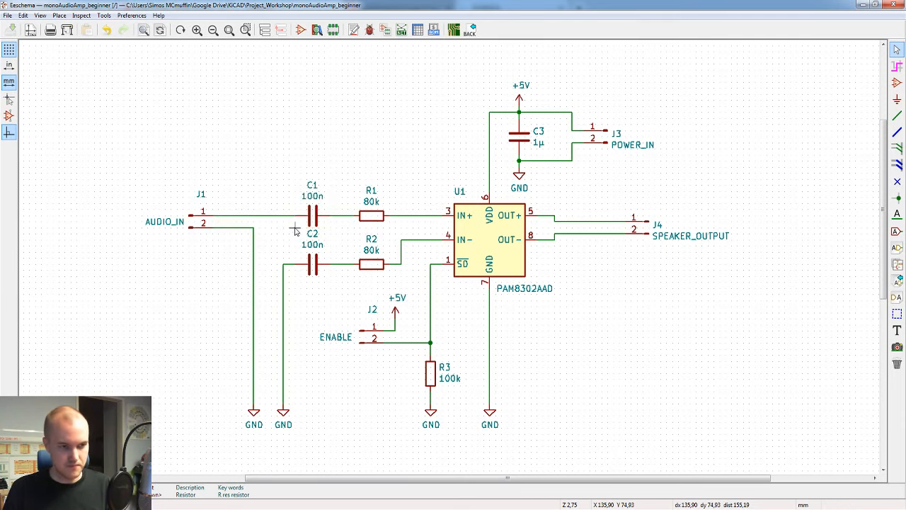
# Step: Return to the footprint assignment and assign Capacitor_SMD:C_0603_1608Metric to C1
pyautogui.click(708, 509)
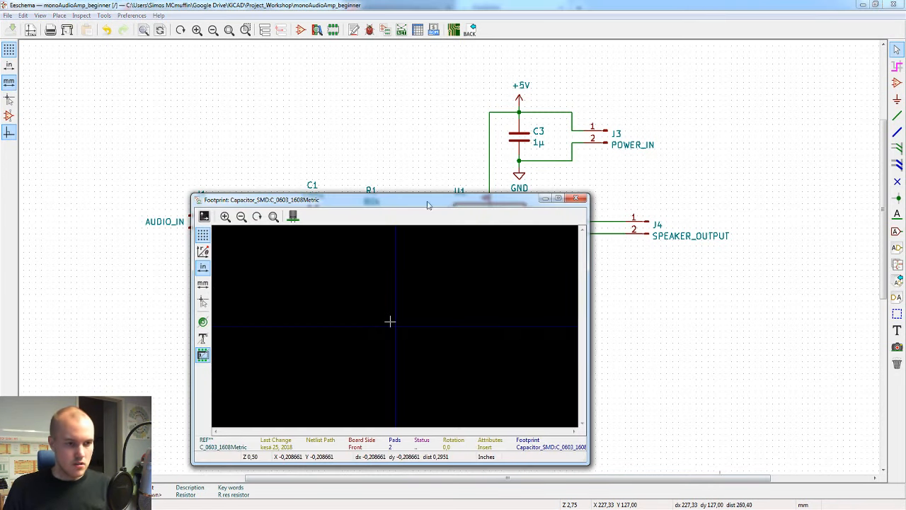
pyautogui.click(691, 509)
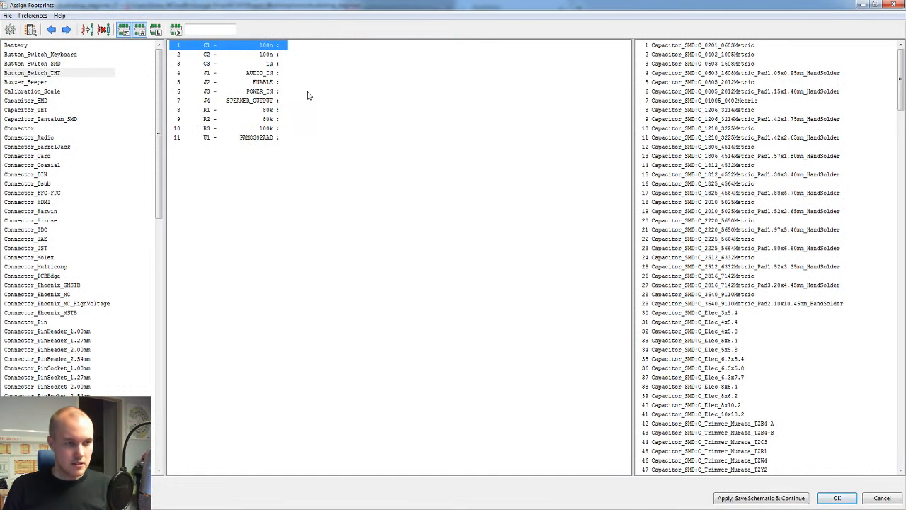
pyautogui.click(267, 55)
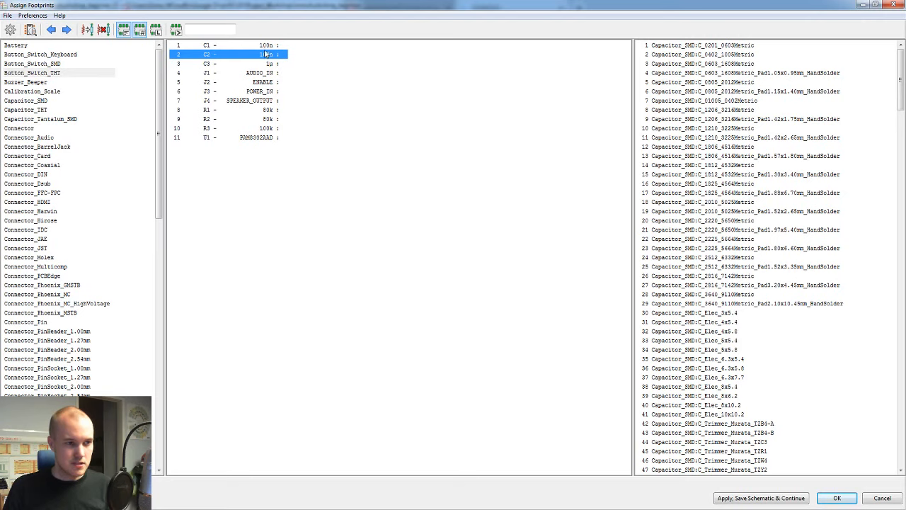
pyautogui.click(265, 47)
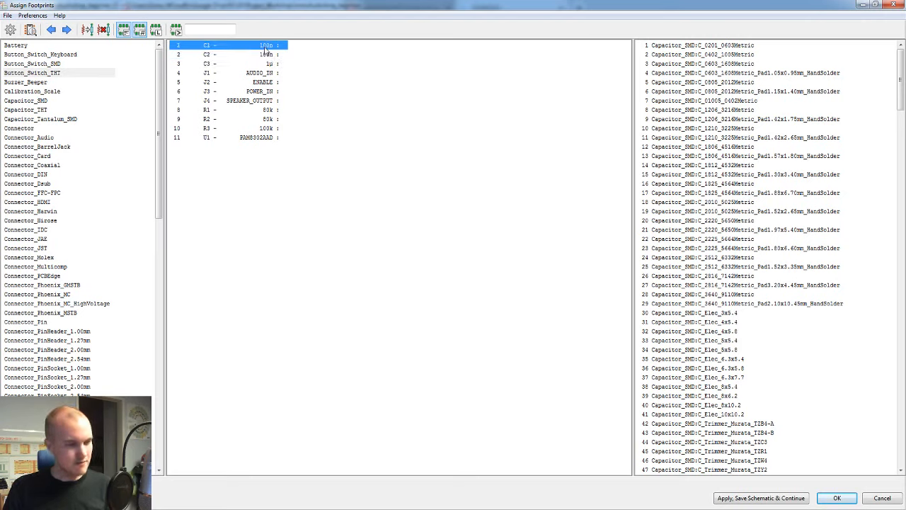
pyautogui.click(268, 54)
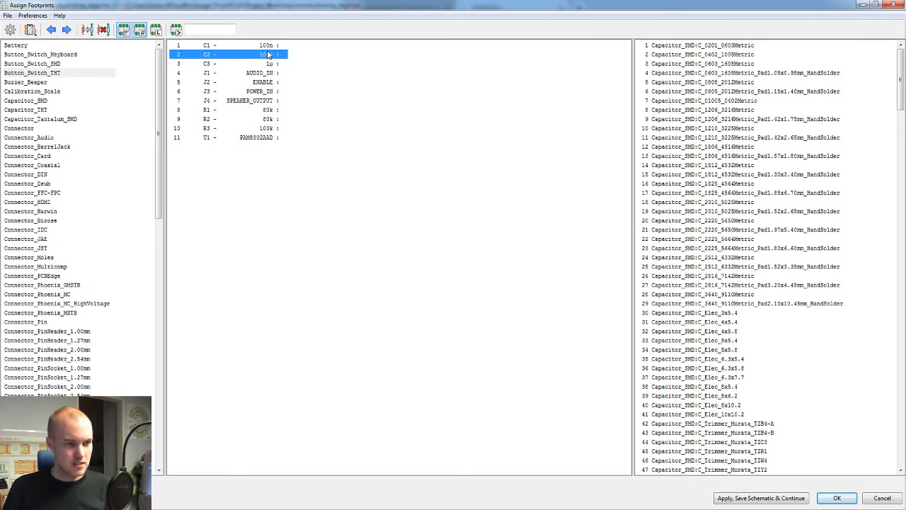
pyautogui.click(269, 47)
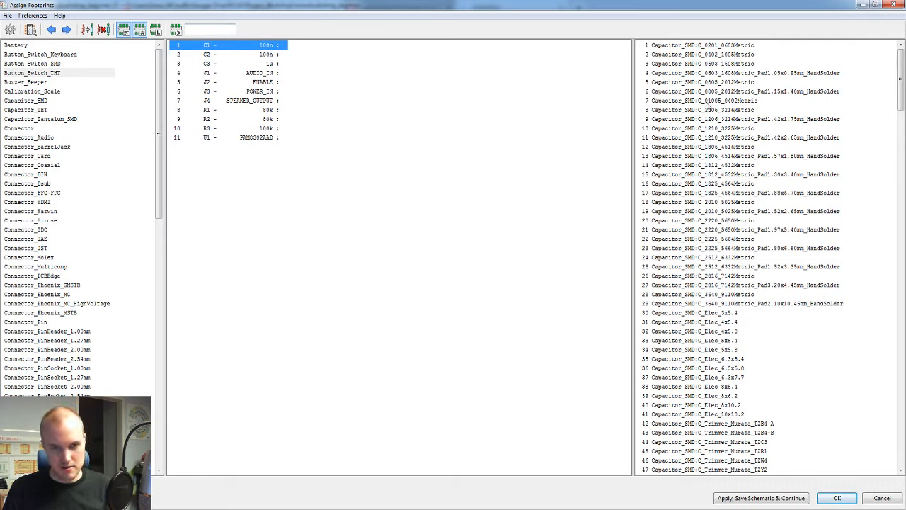
pyautogui.click(716, 82)
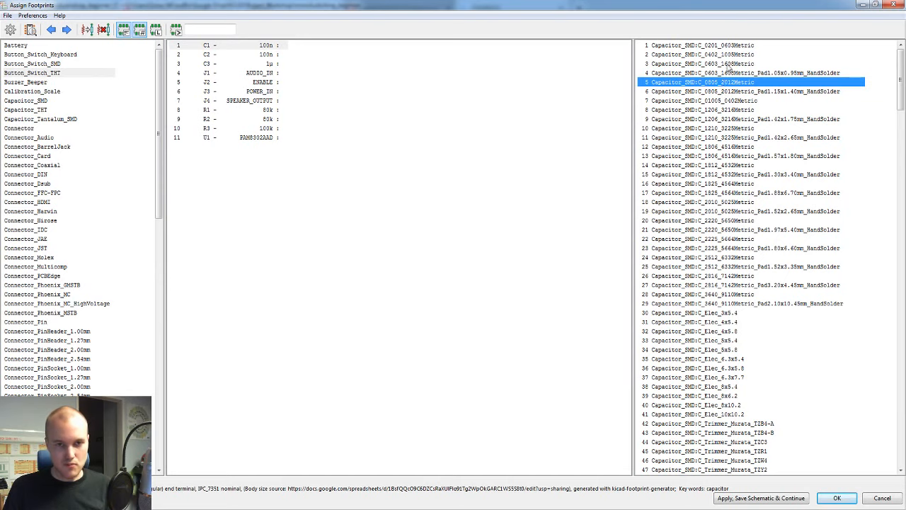
pyautogui.click(728, 64)
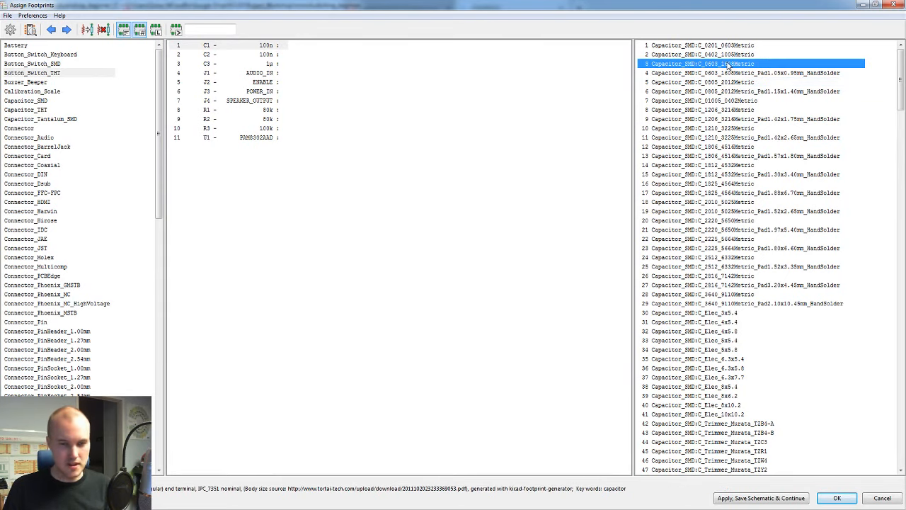
pyautogui.doubleClick(728, 64)
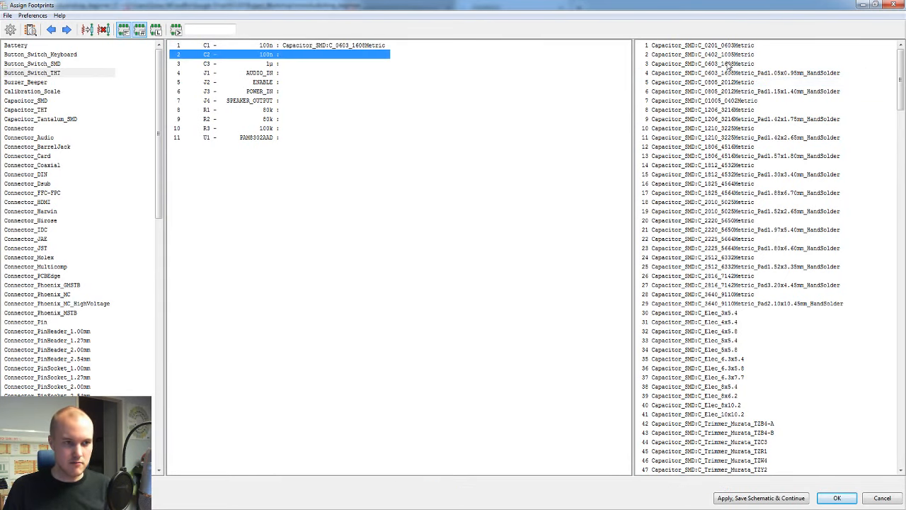
# Step: Switch between C1 and C2 in the symbol list to compare their footprint assignments
pyautogui.click(312, 45)
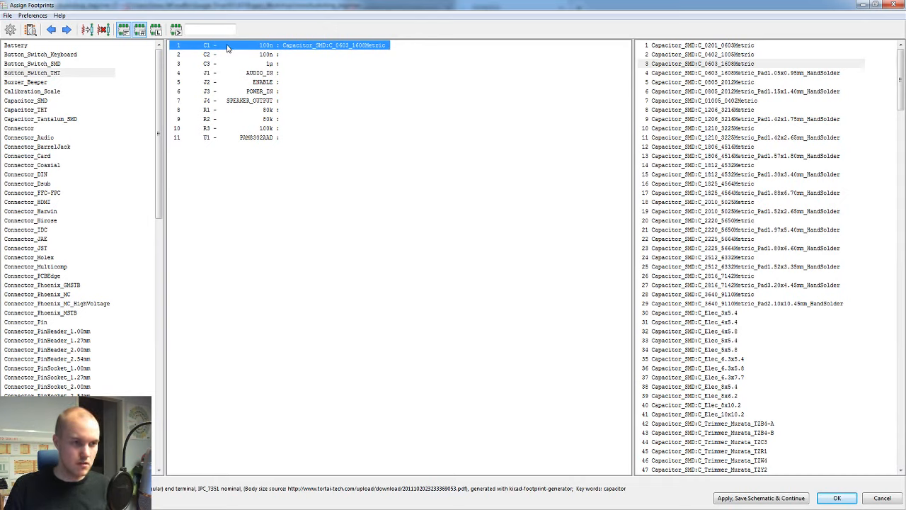
pyautogui.click(273, 56)
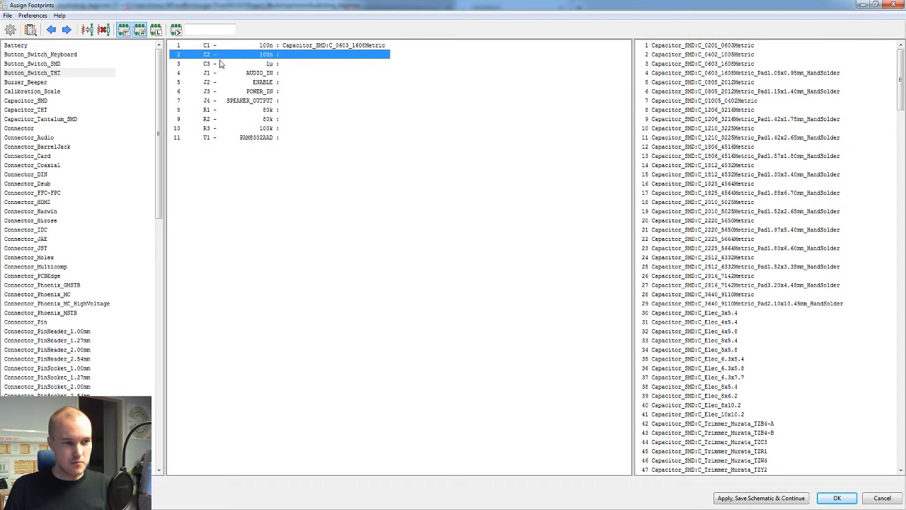
pyautogui.click(323, 47)
pyautogui.press('Down')
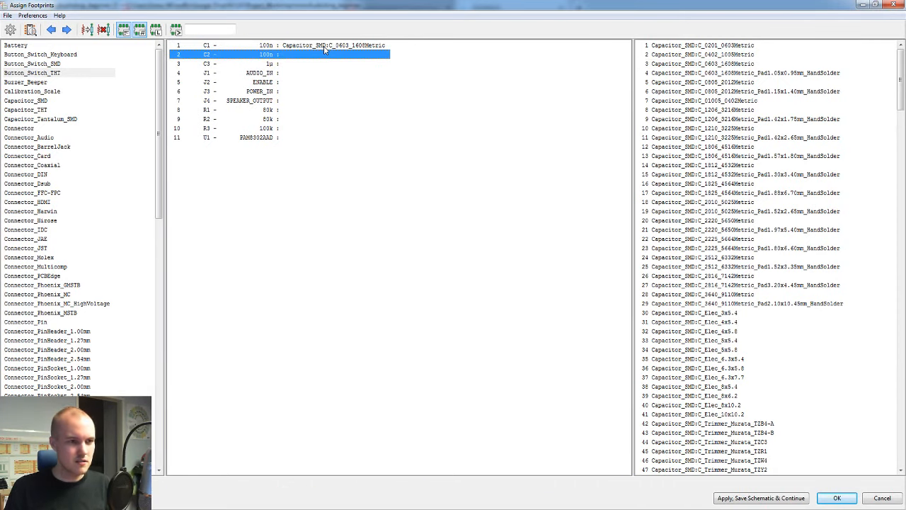
pyautogui.click(324, 46)
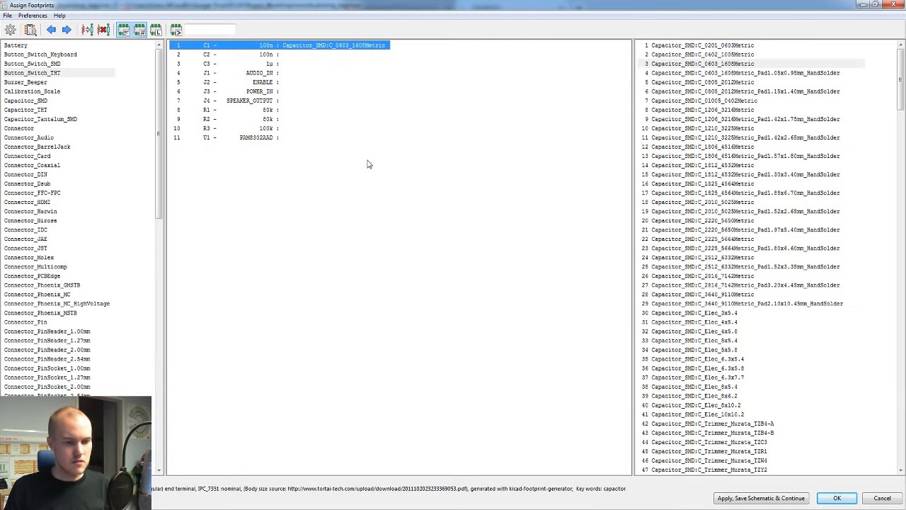
pyautogui.click(274, 55)
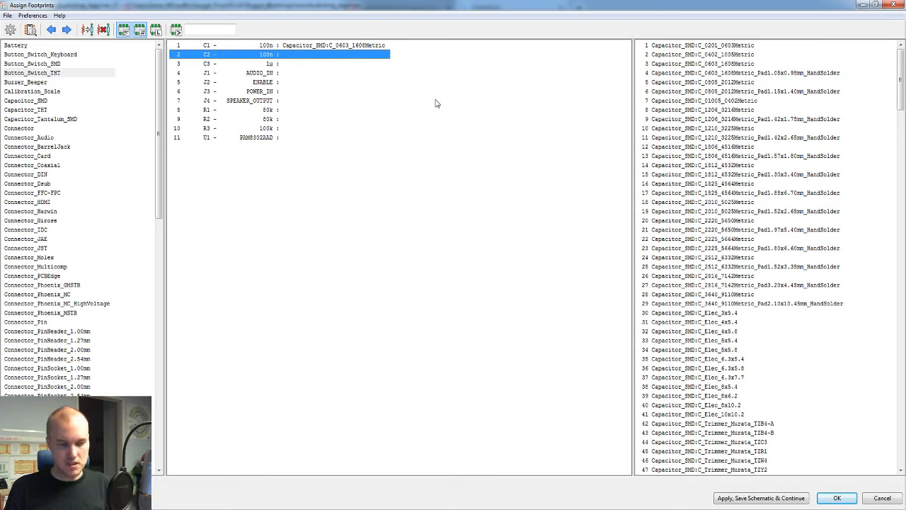
pyautogui.keyDown('shift'); pyautogui.click(267, 65); pyautogui.keyUp('shift')
pyautogui.keyDown('ctrl'); pyautogui.click(261, 83); pyautogui.keyUp('ctrl')
pyautogui.keyDown('ctrl'); pyautogui.click(277, 110); pyautogui.keyUp('ctrl')
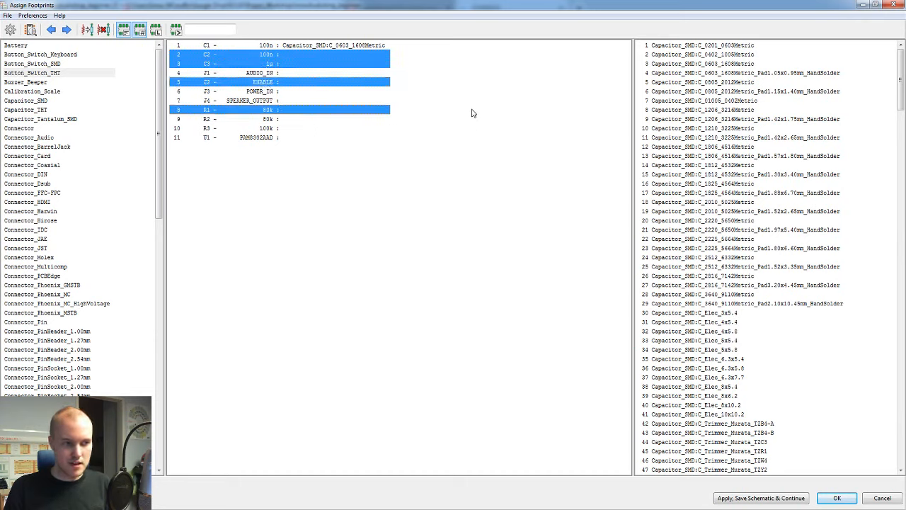
pyautogui.click(380, 193)
# Step: Select C2 and C3 together and assign Capacitor_SMD:C_0603_1608Metric to both
pyautogui.click(233, 56)
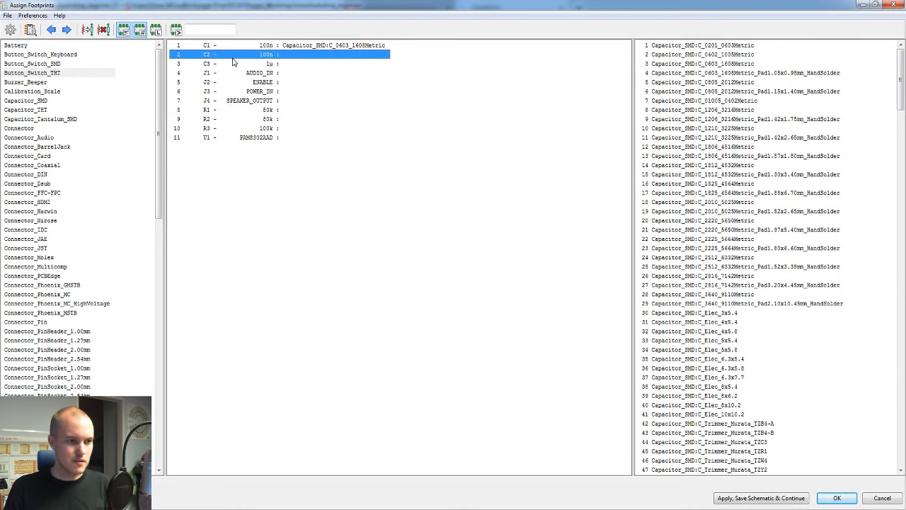
pyautogui.keyDown('shift'); pyautogui.click(221, 63); pyautogui.keyUp('shift')
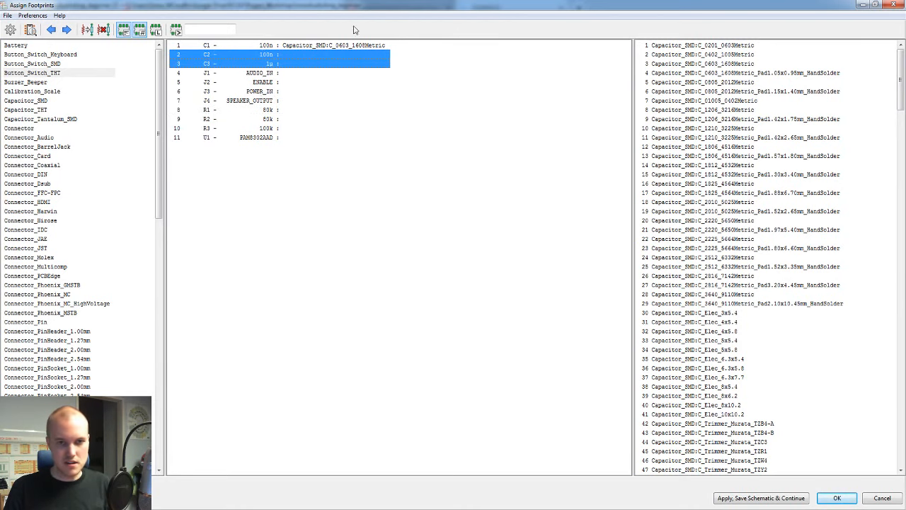
pyautogui.doubleClick(730, 64)
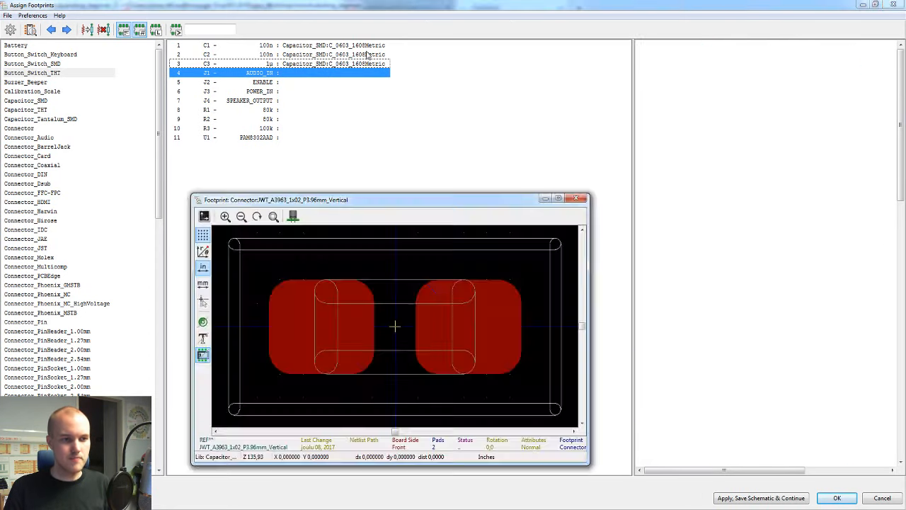
# Step: View C2's assigned footprint in the footprint viewer, and inspect its 3D model from several angles in the 3D viewer
pyautogui.click(368, 55)
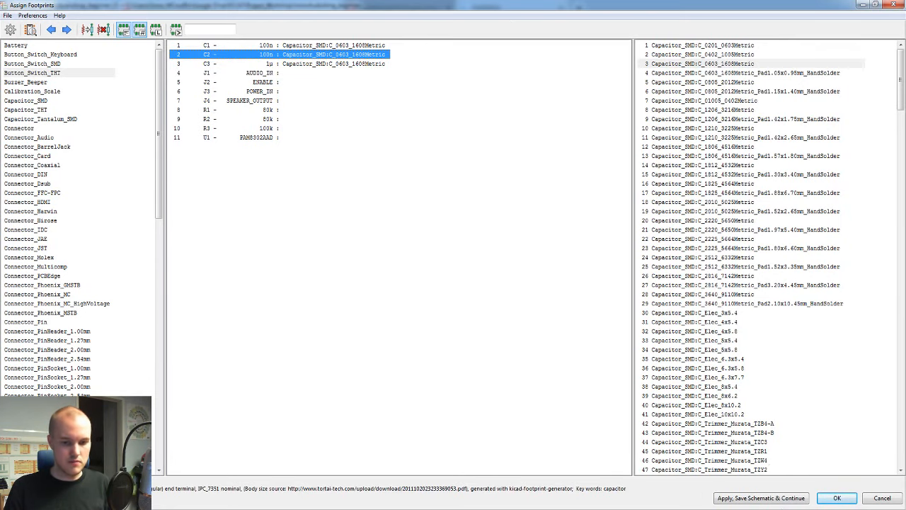
pyautogui.click(31, 30)
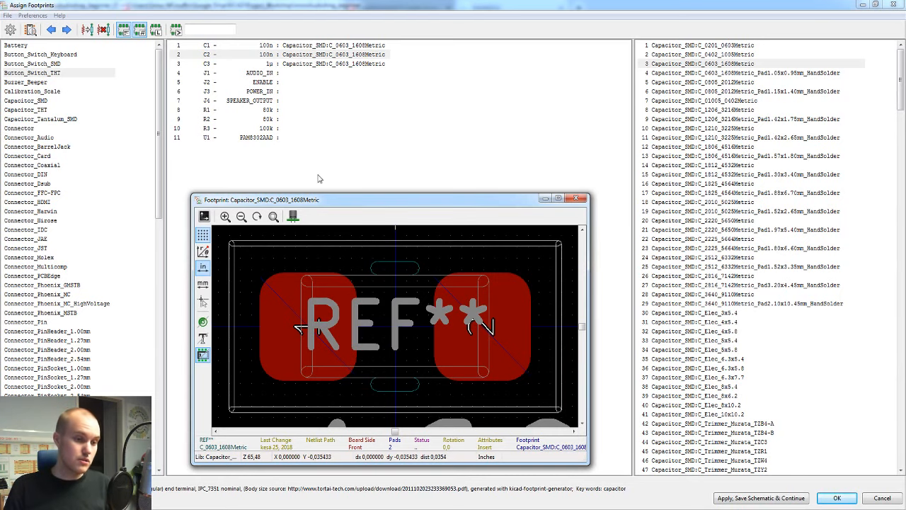
pyautogui.click(299, 219)
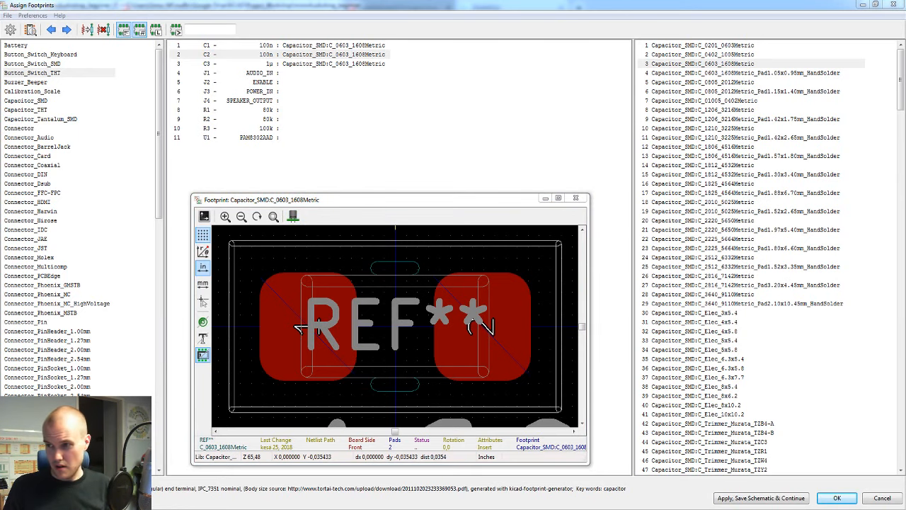
pyautogui.moveTo(623, 88); pyautogui.dragTo(513, 39)
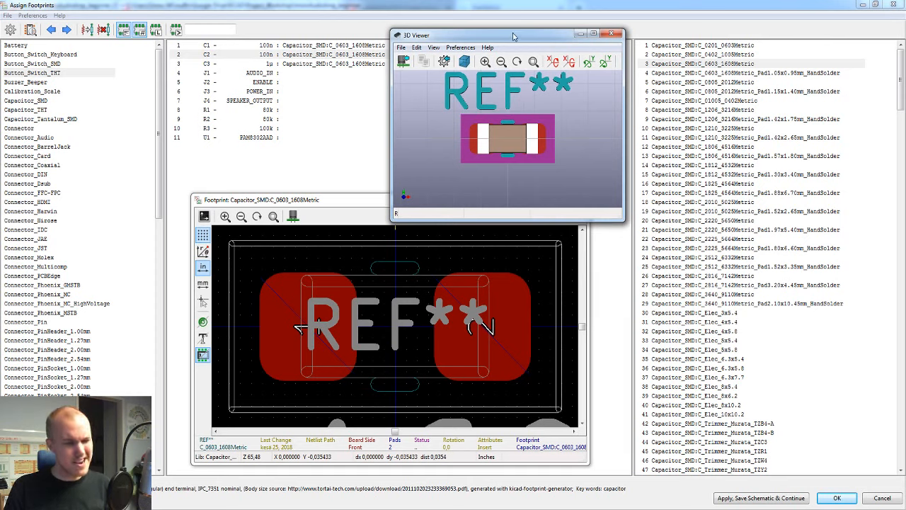
pyautogui.moveTo(514, 36); pyautogui.dragTo(568, 22)
pyautogui.moveTo(559, 131); pyautogui.dragTo(587, 116)
pyautogui.click(339, 200)
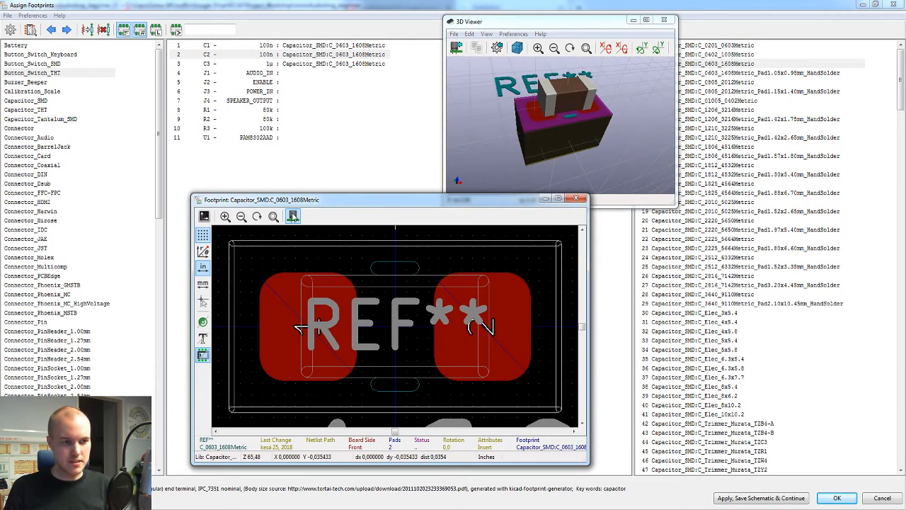
pyautogui.click(566, 23)
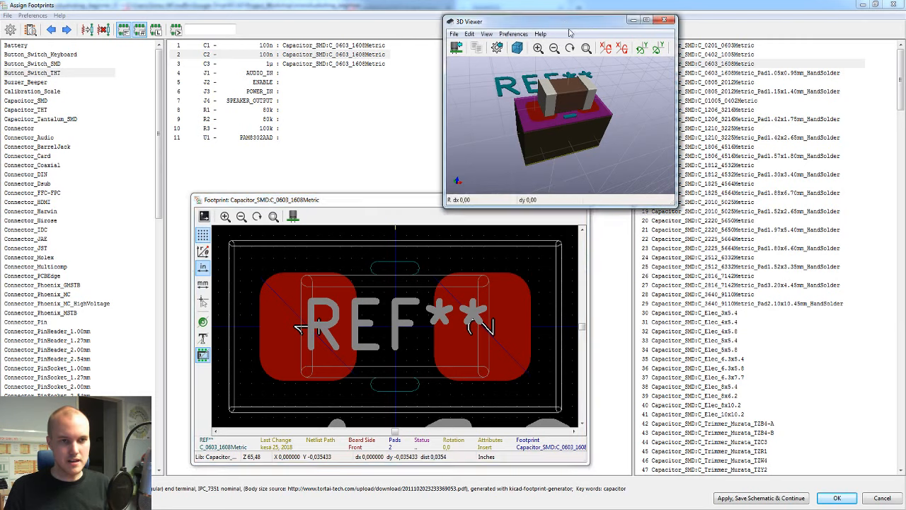
pyautogui.moveTo(571, 107)
pyautogui.mouseDown()
pyautogui.moveTo(570, 180)
pyautogui.moveTo(566, 78)
pyautogui.moveTo(621, 111)
pyautogui.moveTo(577, 179)
pyautogui.moveTo(591, 136)
pyautogui.moveTo(569, 103)
pyautogui.mouseUp()
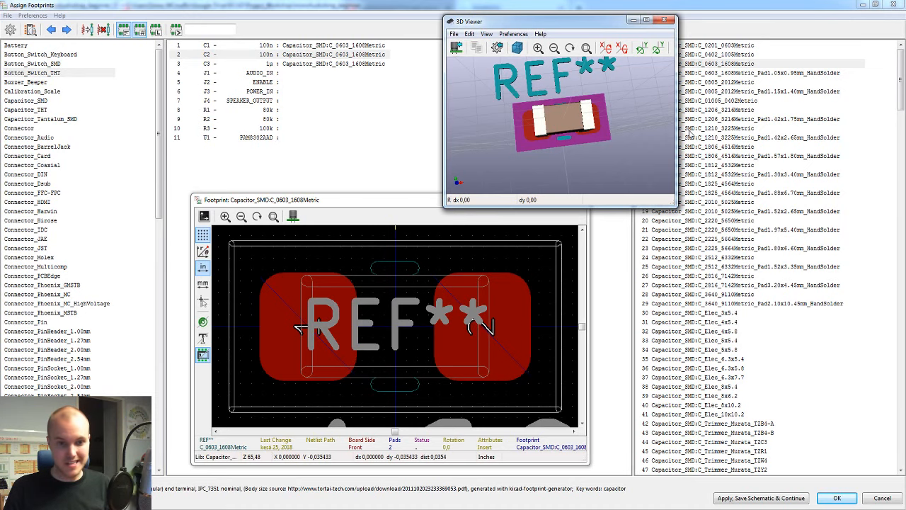
# Step: Preview the Capacitor_SMD:C_Elec_5x5.4 footprint and inspect it in the 3D viewer
pyautogui.click(726, 341)
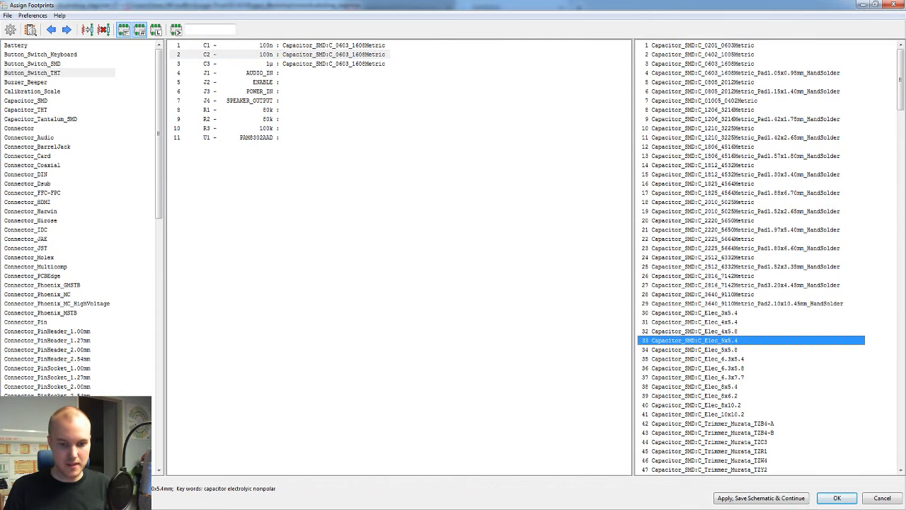
pyautogui.moveTo(638, 508)
pyautogui.click(739, 471)
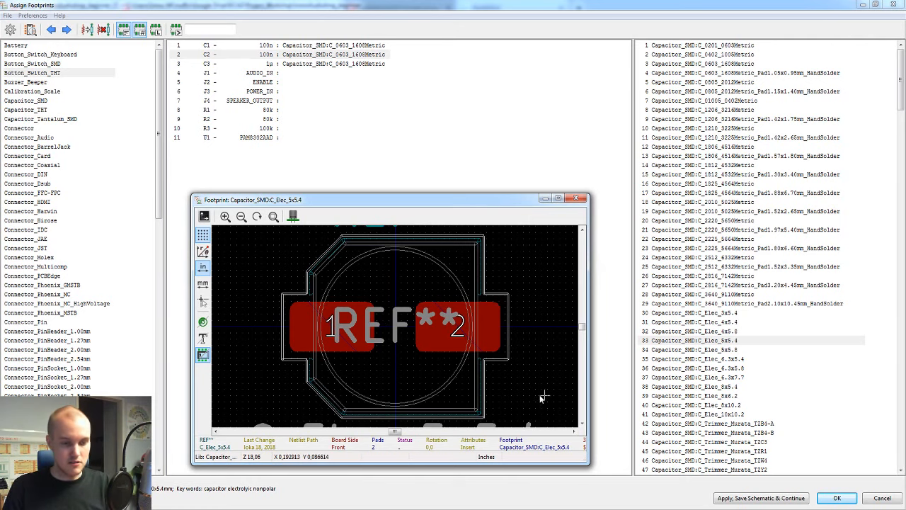
pyautogui.moveTo(637, 508)
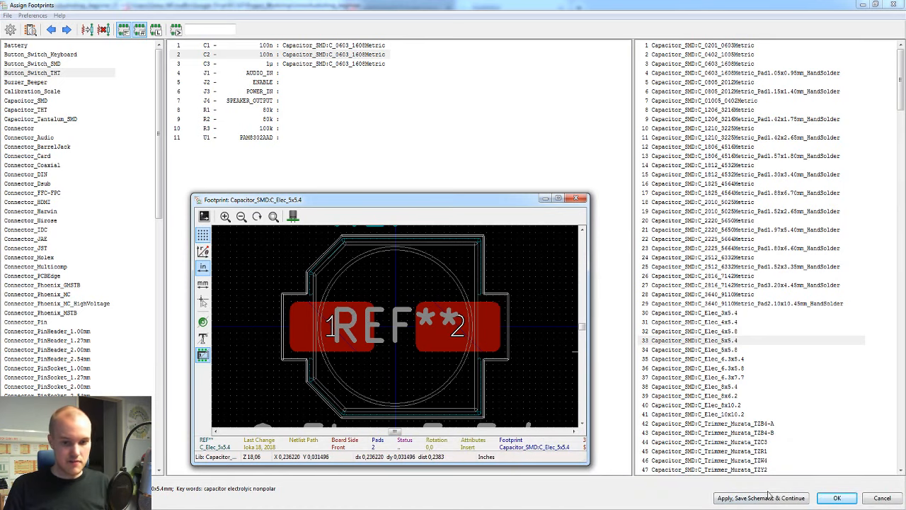
pyautogui.click(768, 508)
pyautogui.moveTo(530, 159); pyautogui.dragTo(615, 149)
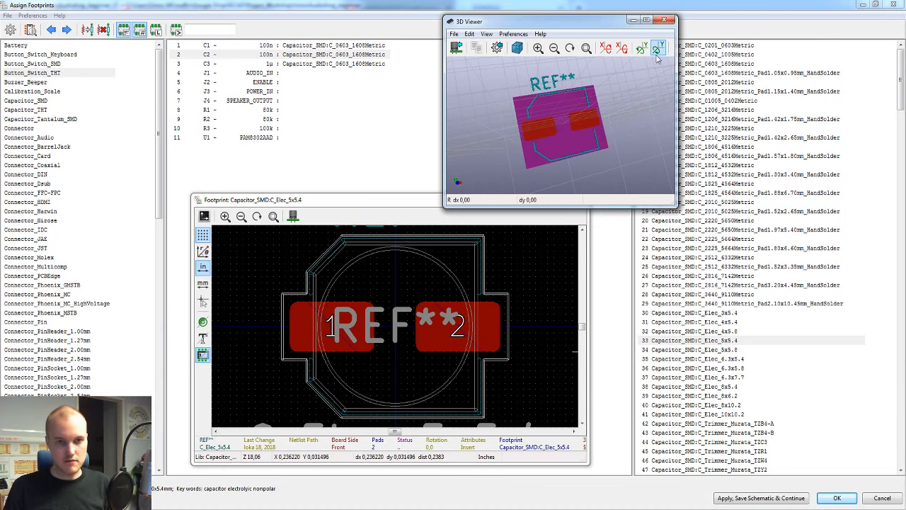
# Step: Preview the Capacitor_THT:C_Axial_L12.0mm_D8.5mm_P15.00mm_Horizontal footprint, inspect its 3D model from several angles, and return to the footprint assignment
pyautogui.click(695, 13)
pyautogui.scroll(-12, 699, 209)
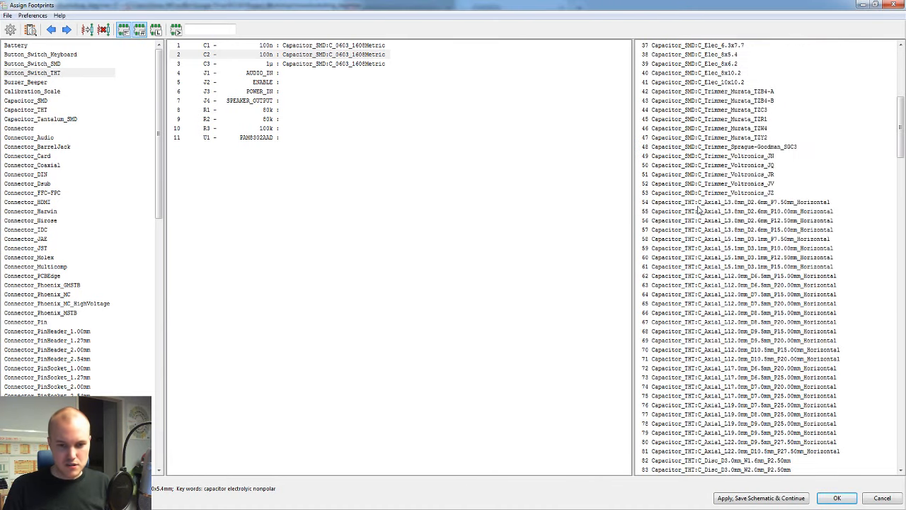
pyautogui.click(706, 318)
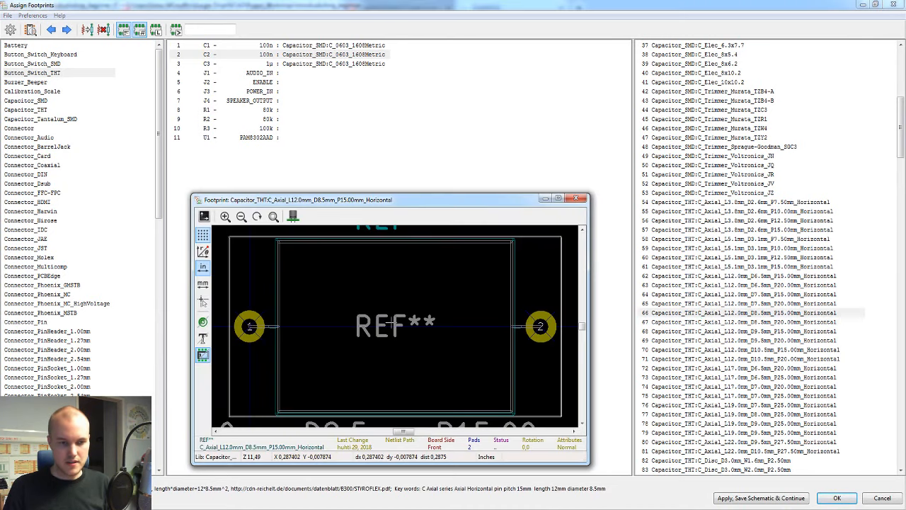
pyautogui.hotkey('alt', 'Tab')
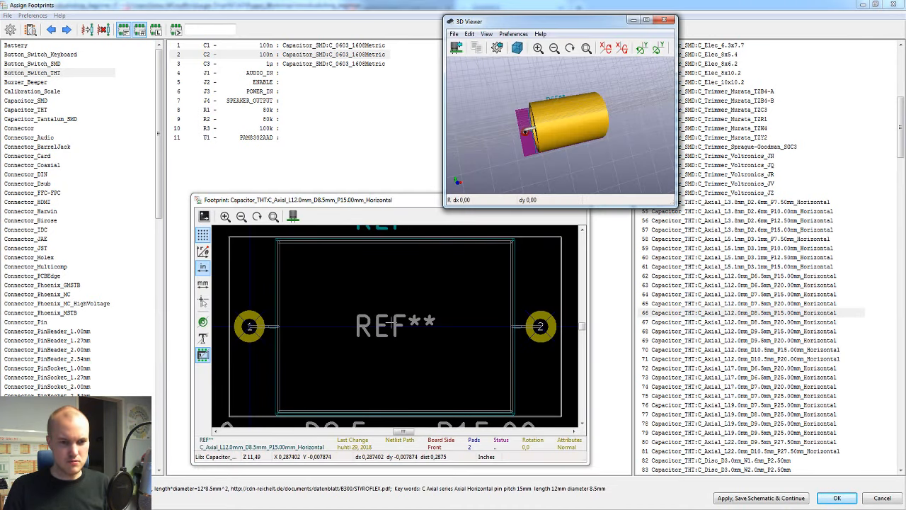
pyautogui.moveTo(590, 171)
pyautogui.mouseDown()
pyautogui.moveTo(513, 109)
pyautogui.moveTo(627, 94)
pyautogui.moveTo(631, 142)
pyautogui.moveTo(635, 99)
pyautogui.moveTo(557, 125)
pyautogui.moveTo(581, 171)
pyautogui.mouseUp()
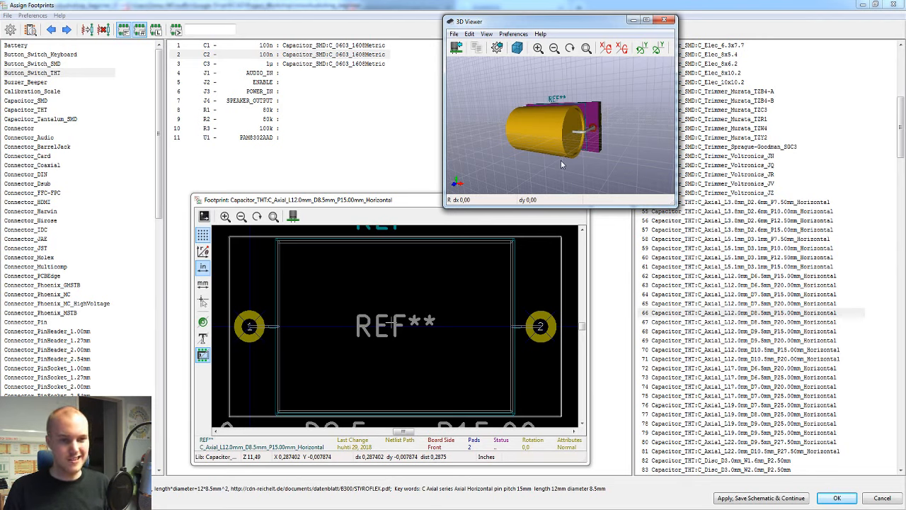
pyautogui.moveTo(561, 160); pyautogui.dragTo(533, 107)
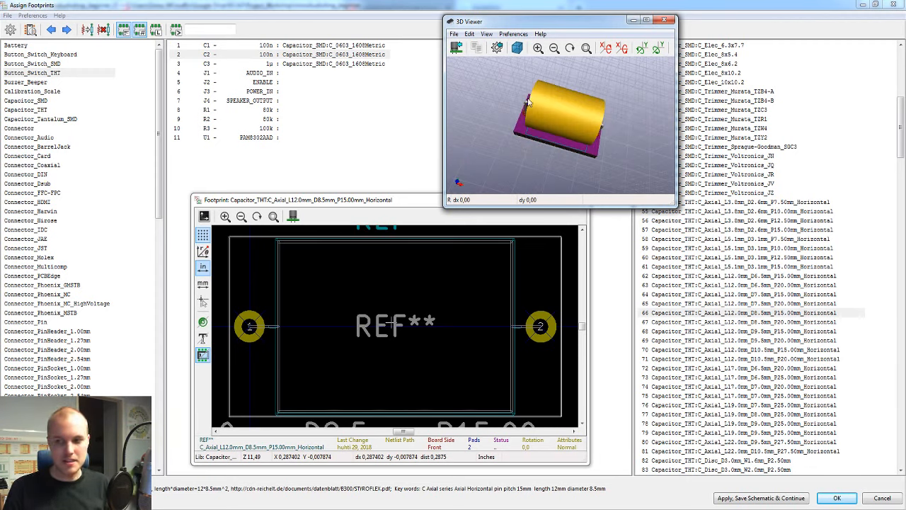
pyautogui.click(756, 14)
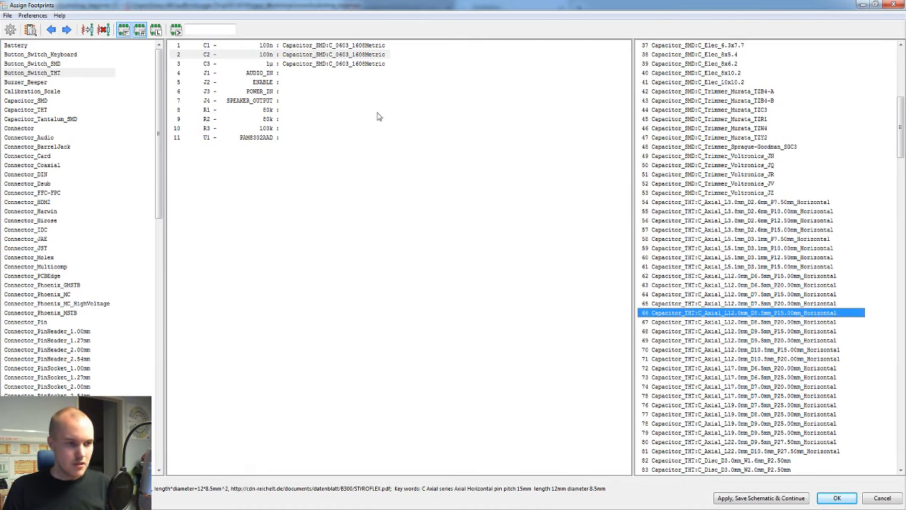
# Step: Select R1, R2 and R3 together and assign Resistor_SMD:R_0603_1608Metric to all three
pyautogui.click(306, 112)
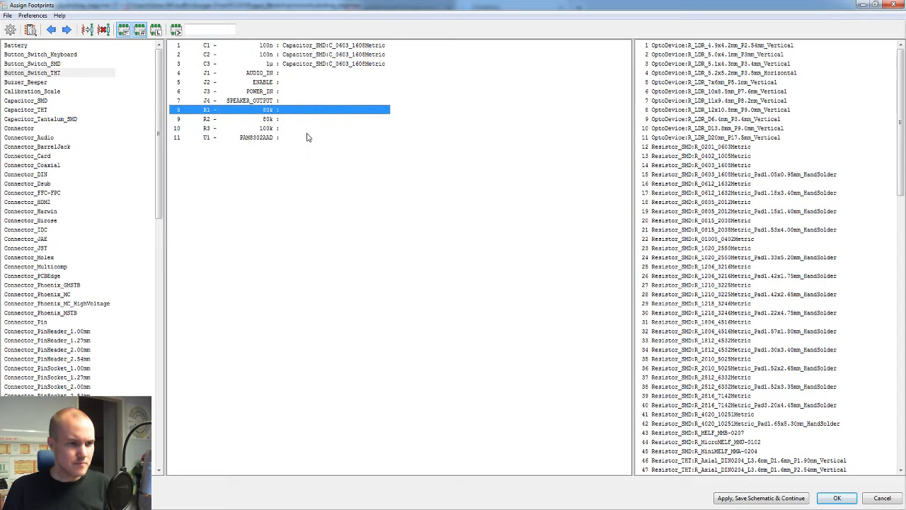
pyautogui.keyDown('shift'); pyautogui.click(308, 130); pyautogui.keyUp('shift')
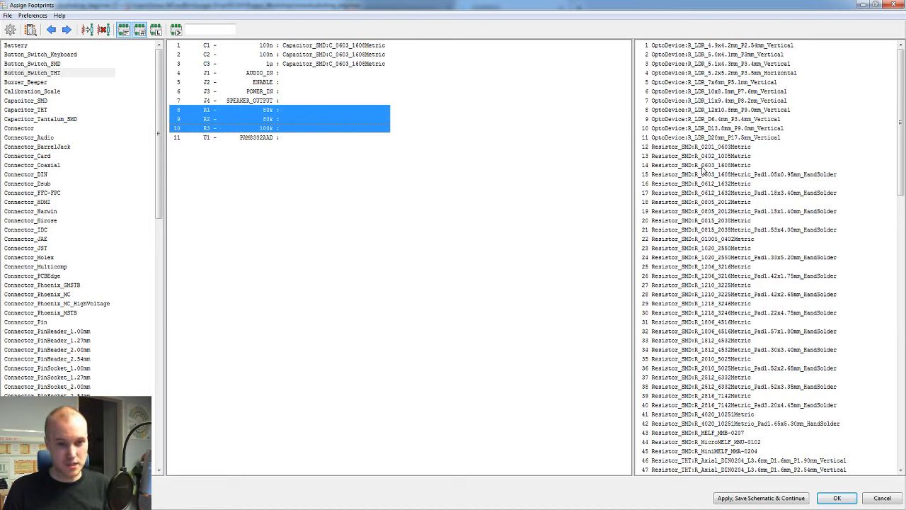
pyautogui.click(706, 165)
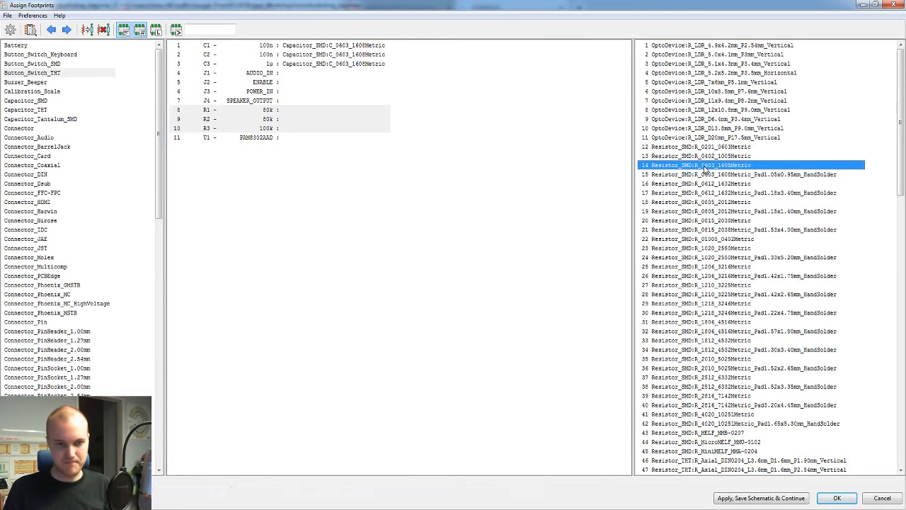
pyautogui.doubleClick(706, 167)
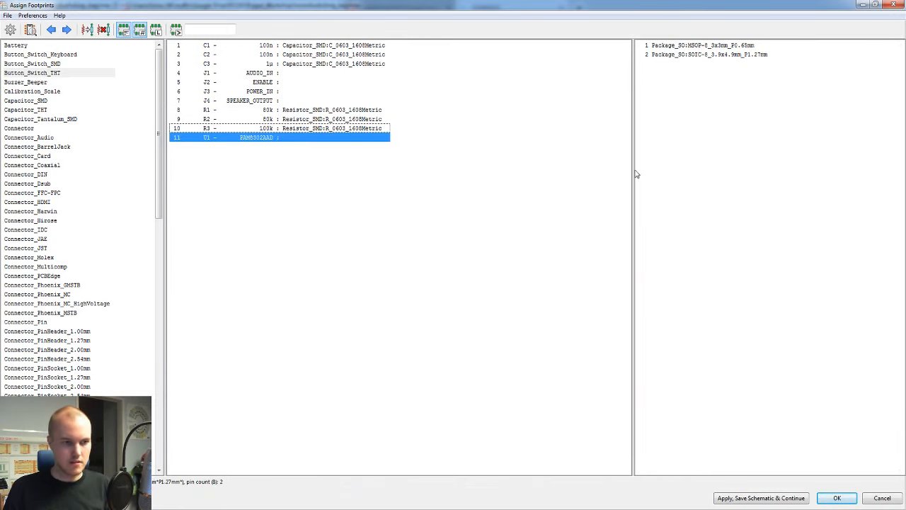
# Step: Preview Package_SO:MSOP-8_3x3mm_P0.65mm for U1 in the 3D viewer and compare it with the chip on the Digi-Key product page
pyautogui.click(270, 138)
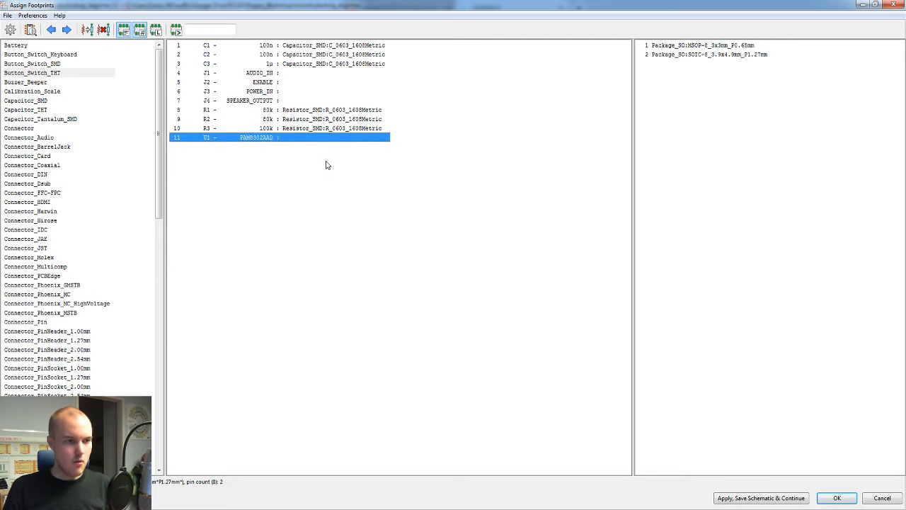
pyautogui.click(257, 74)
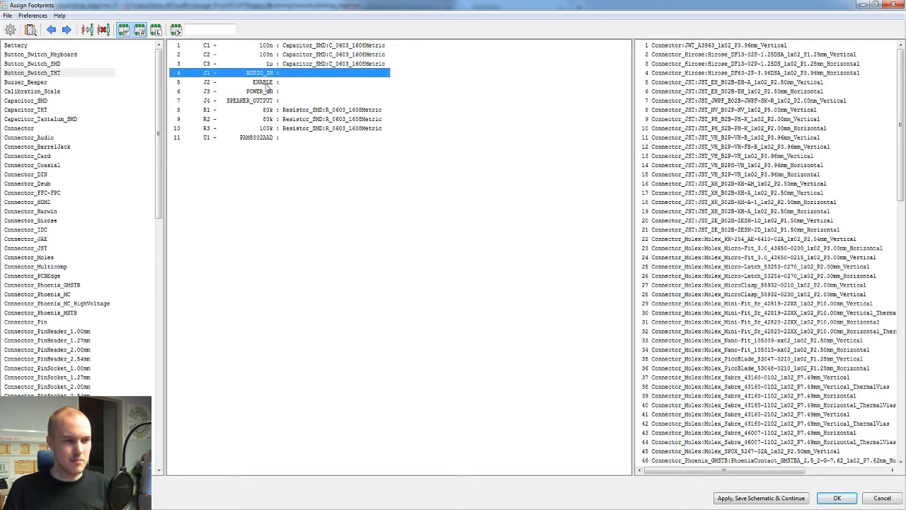
pyautogui.click(277, 138)
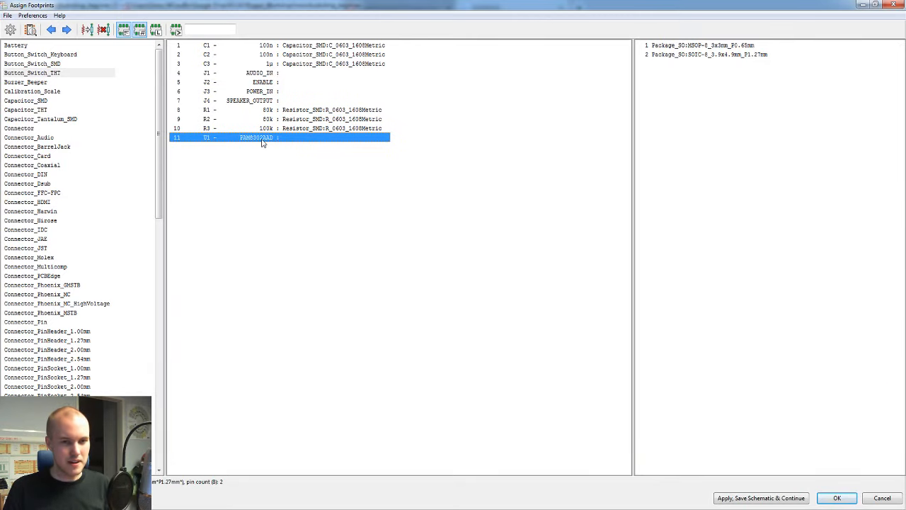
pyautogui.click(700, 46)
pyautogui.hotkey('alt', 'Tab')
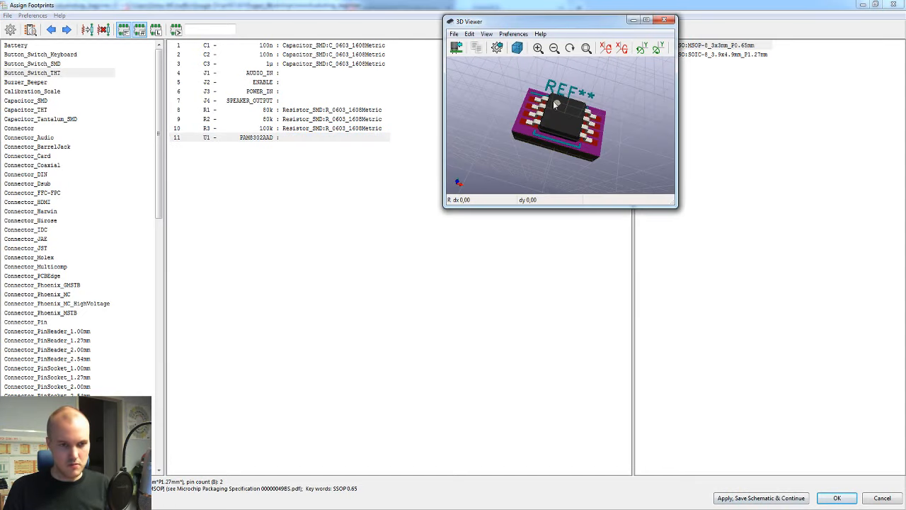
pyautogui.moveTo(553, 104); pyautogui.dragTo(556, 168)
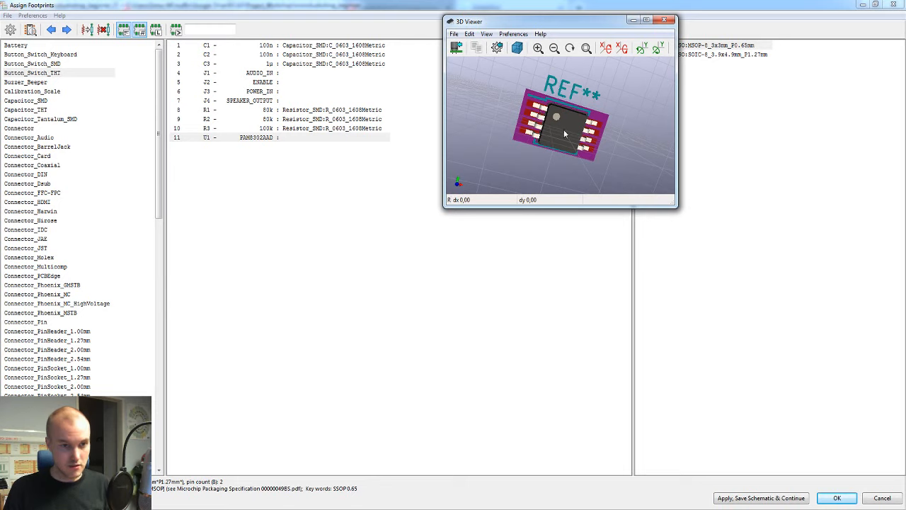
pyautogui.hotkey('alt', 'Tab')
pyautogui.hotkey('alt', 'Tab')
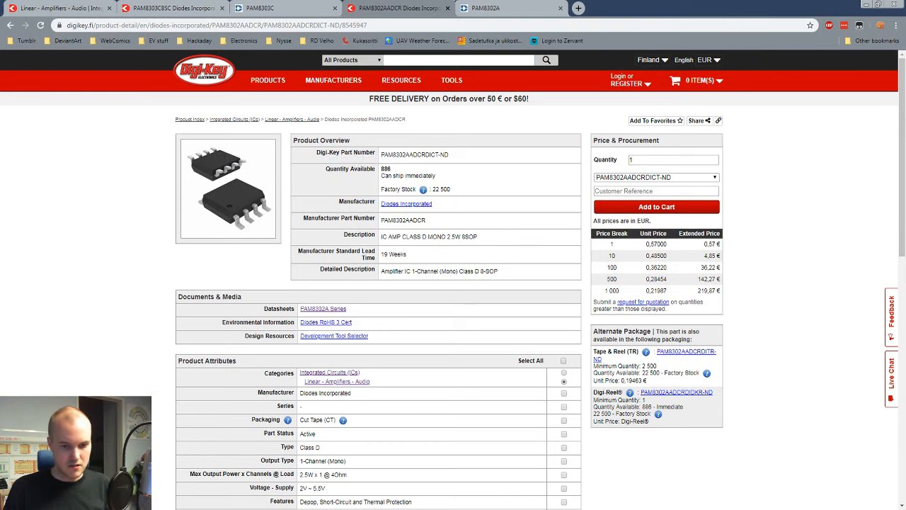
pyautogui.hotkey('alt', 'Tab')
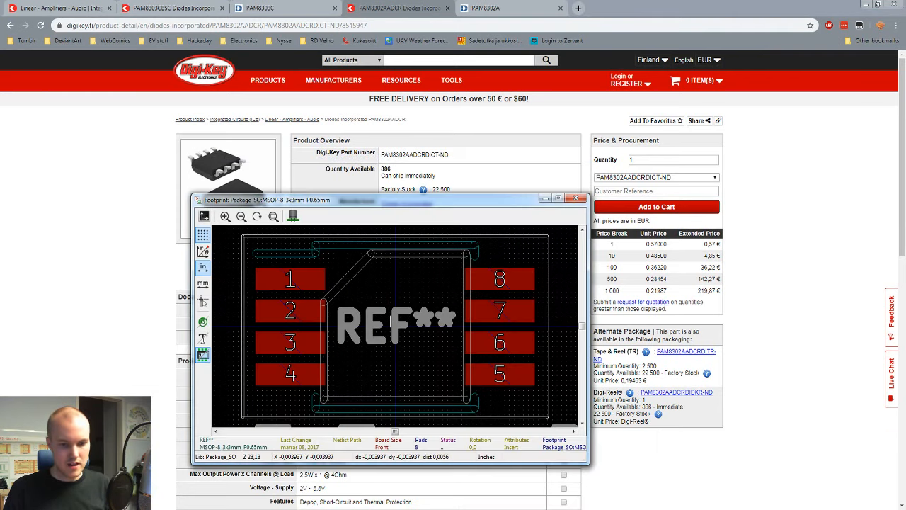
pyautogui.hotkey('alt', 'Tab')
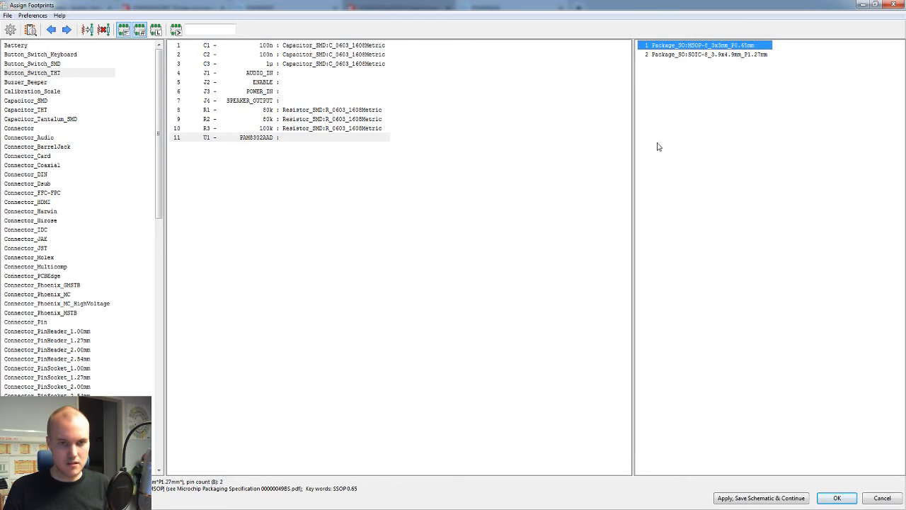
# Step: Preview the Package_SO:SOIC-8_3.9x4.9mm_P1.27mm footprint and inspect its 3D model from several angles
pyautogui.click(698, 55)
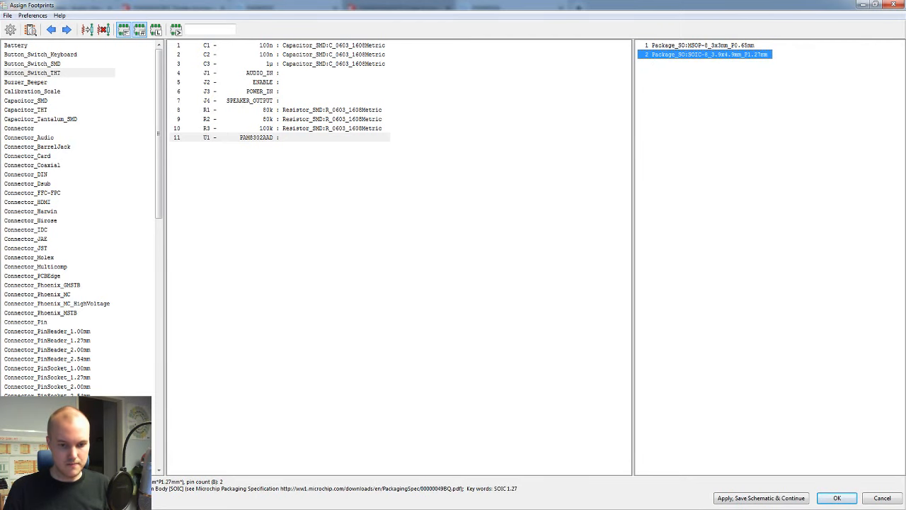
pyautogui.hotkey('alt', 'Tab')
pyautogui.hotkey('alt', 'Tab')
pyautogui.moveTo(616, 163); pyautogui.dragTo(613, 112)
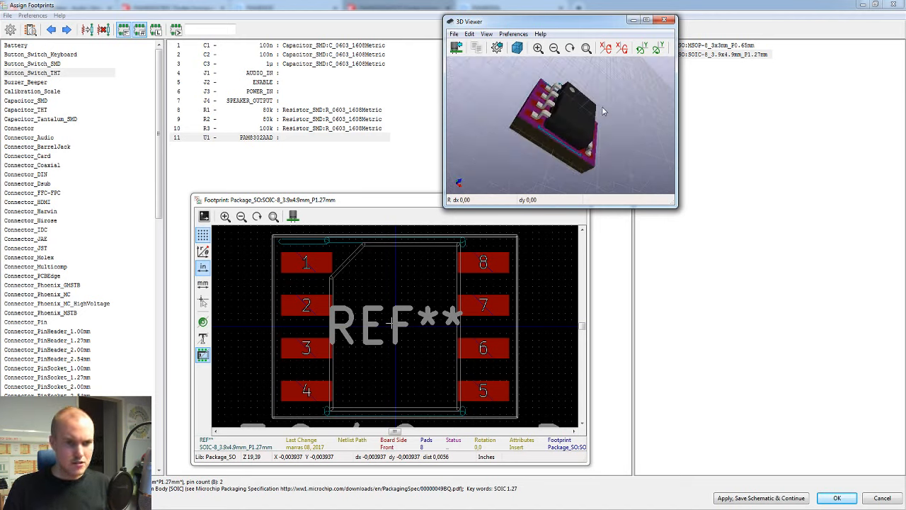
pyautogui.moveTo(604, 112); pyautogui.dragTo(696, 73)
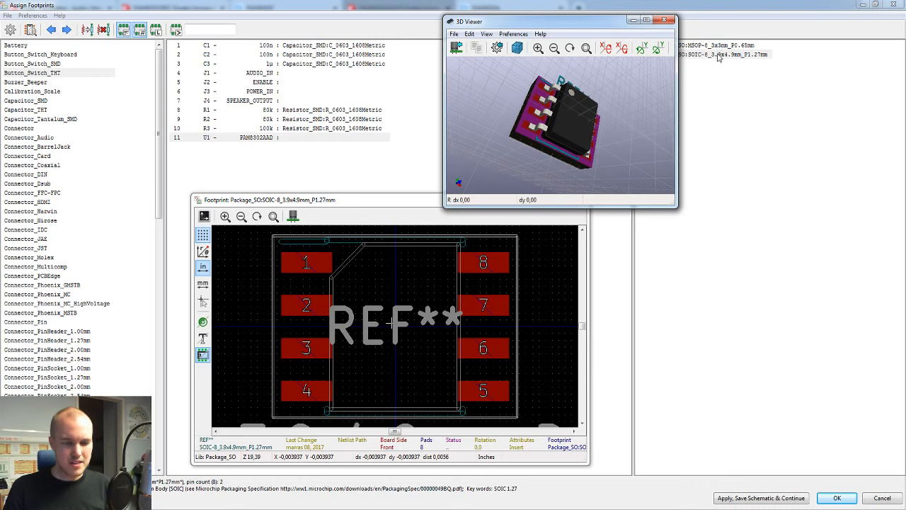
# Step: Switch to the Digi-Key page for the PAM8302AADCR and check its package type and body width in the product attributes
pyautogui.hotkey('alt', 'Tab')
pyautogui.press('Tab')
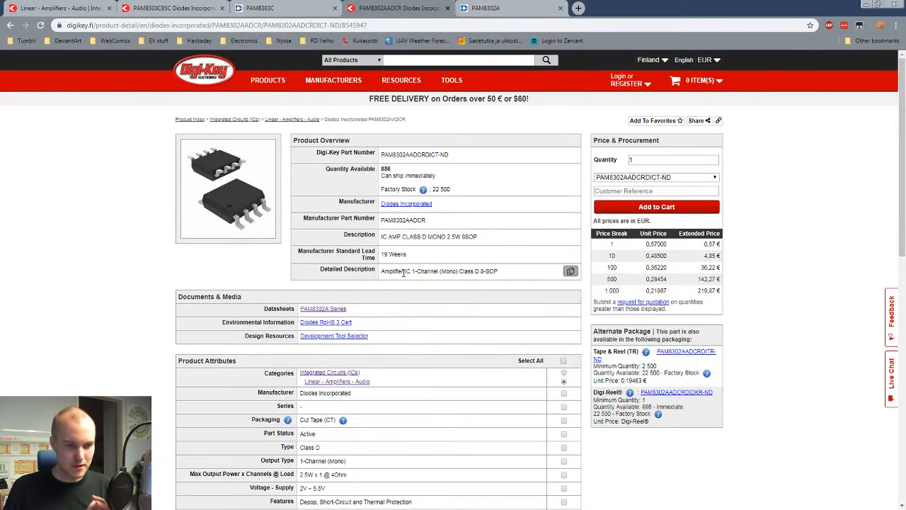
pyautogui.scroll(-3, 429, 348)
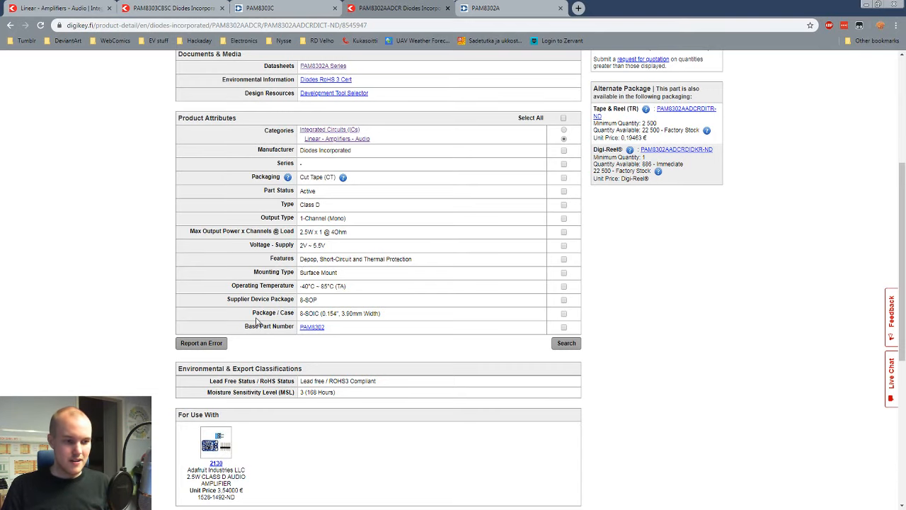
pyautogui.keyDown('ctrl'); pyautogui.scroll(3, 257, 322); pyautogui.keyUp('ctrl')
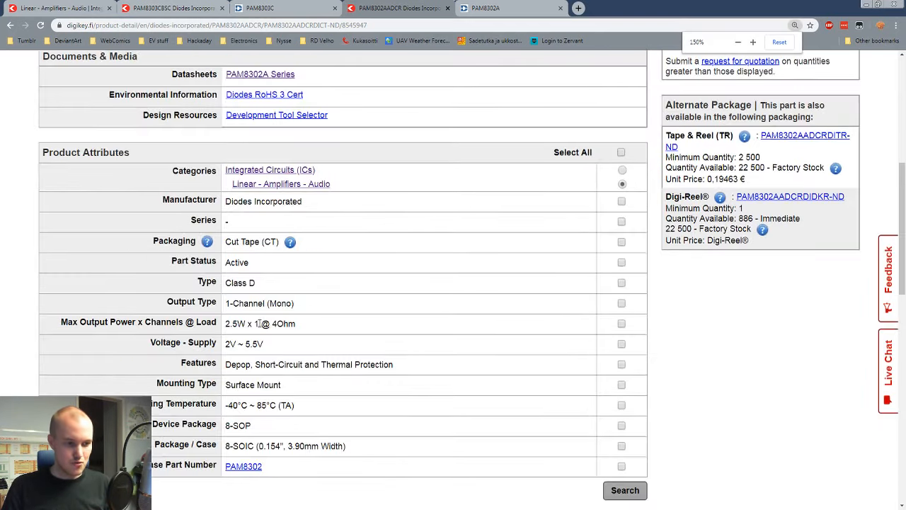
pyautogui.scroll(-1, 262, 322)
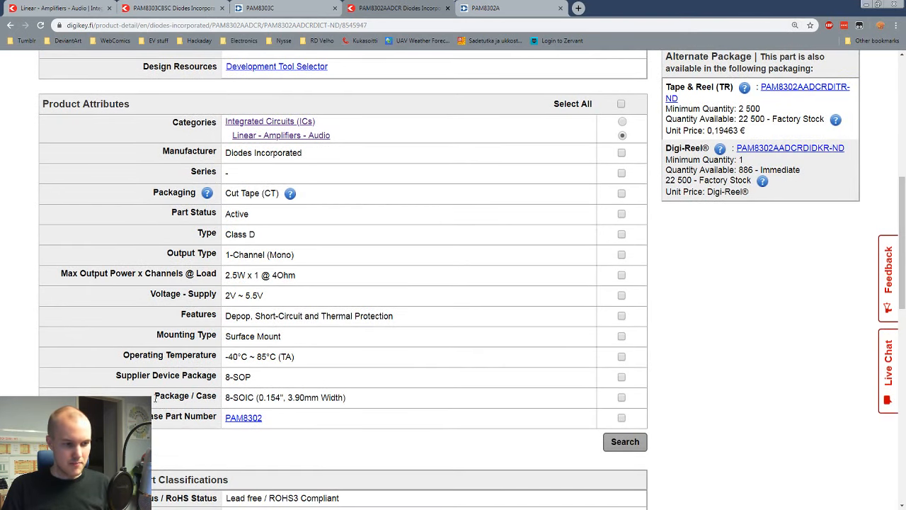
pyautogui.moveTo(155, 399); pyautogui.dragTo(319, 397)
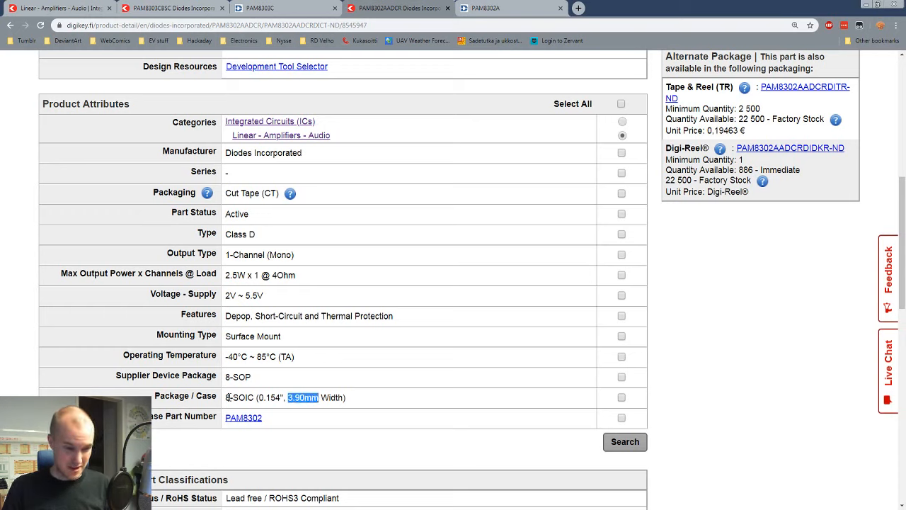
pyautogui.moveTo(254, 398); pyautogui.dragTo(225, 401)
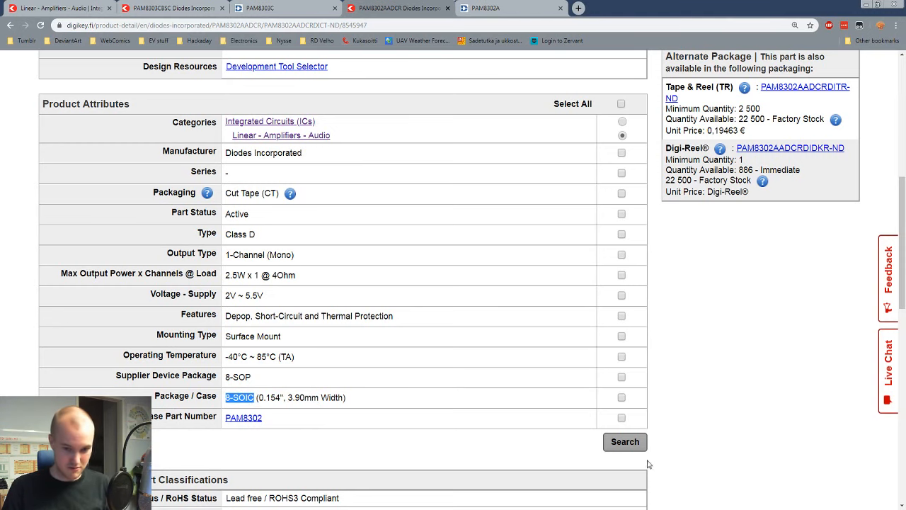
# Step: Return to the footprint assignment, recheck the SOIC-8 model in 3D, and assign Package_SO:SOIC-8_3.9x4.9mm_P1.27mm to U1
pyautogui.hotkey('alt', 'Tab')
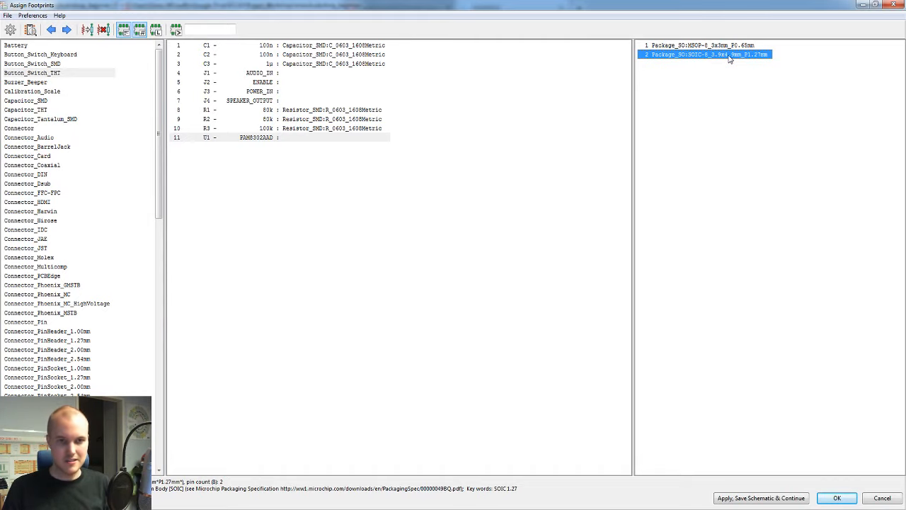
pyautogui.click(710, 509)
pyautogui.click(748, 509)
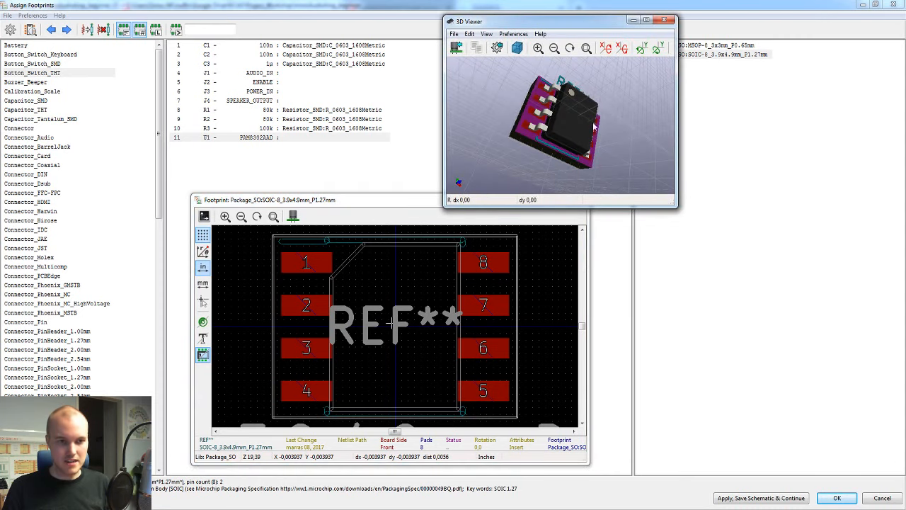
pyautogui.moveTo(580, 134)
pyautogui.mouseDown()
pyautogui.moveTo(522, 110)
pyautogui.moveTo(575, 143)
pyautogui.mouseUp()
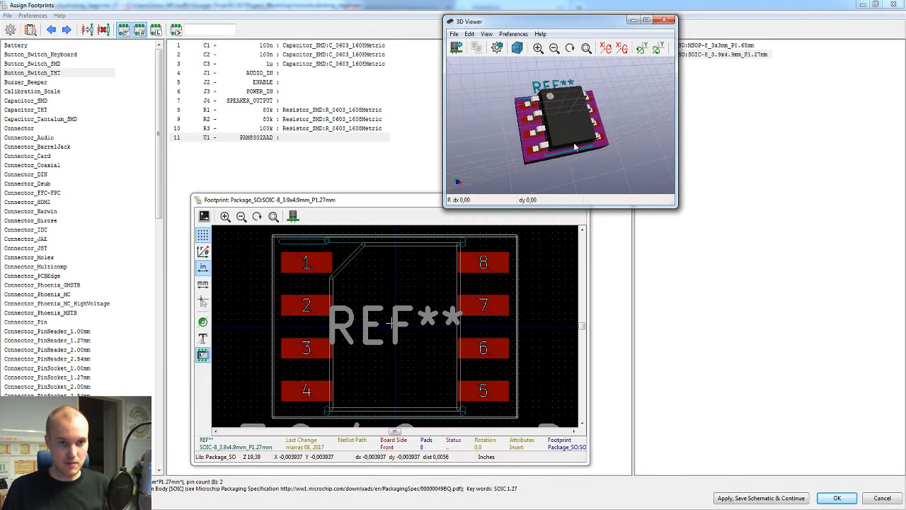
pyautogui.doubleClick(749, 54)
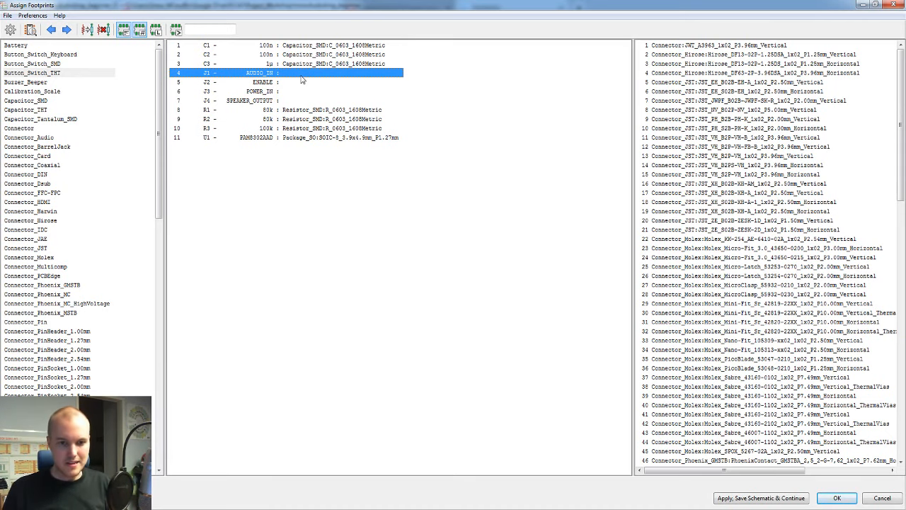
# Step: Preview Connector_PinHeader_2.54mm:PinHeader_1x02_P2.54mm_Vertical for J1 and inspect its 3D model from above and below
pyautogui.click(785, 202)
pyautogui.scroll(-20, 785, 203)
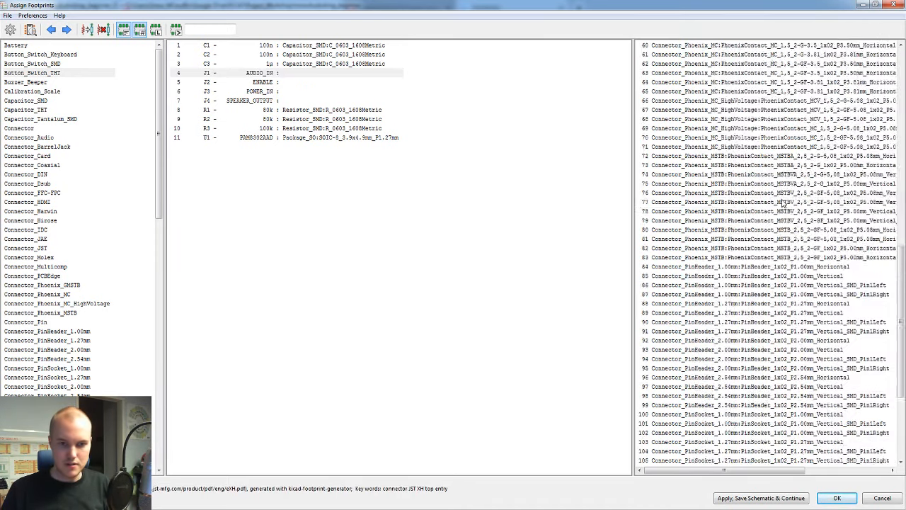
pyautogui.scroll(-6, 785, 203)
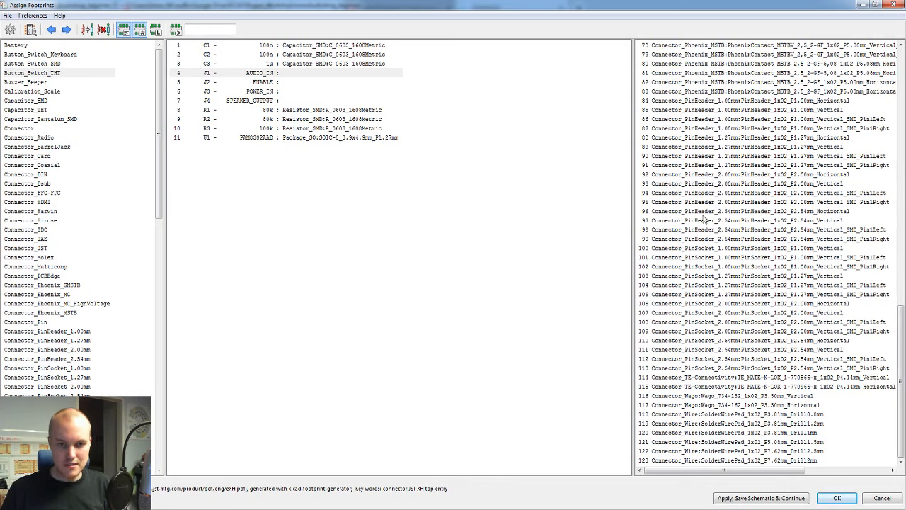
pyautogui.click(771, 221)
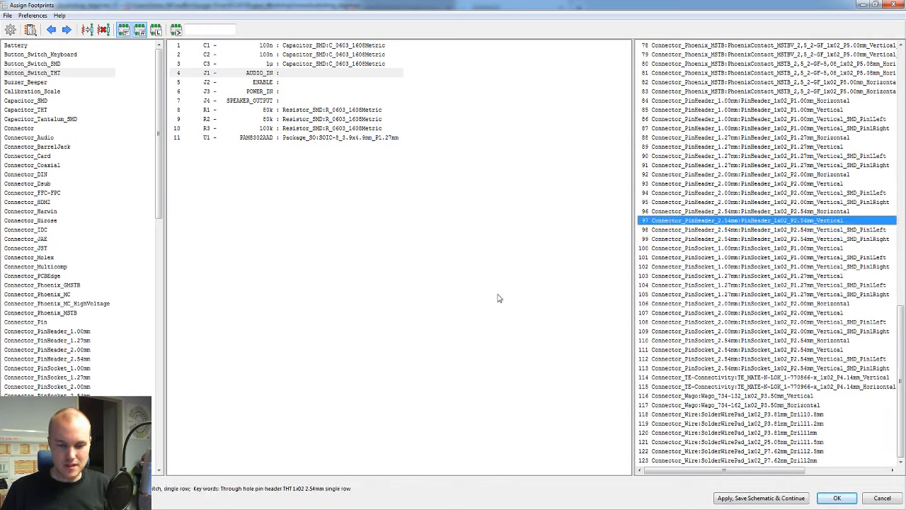
pyautogui.hotkey('alt', 'Tab')
pyautogui.hotkey('alt', 'Tab')
pyautogui.moveTo(606, 119); pyautogui.dragTo(525, 156)
pyautogui.scroll(-3, 566, 121)
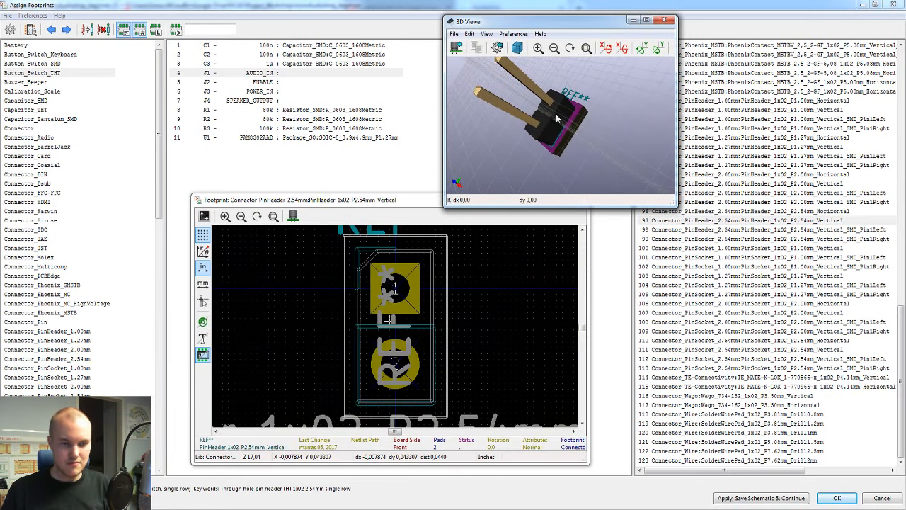
pyautogui.moveTo(551, 127); pyautogui.dragTo(581, 113)
pyautogui.rightClick(581, 113)
pyautogui.click(555, 142)
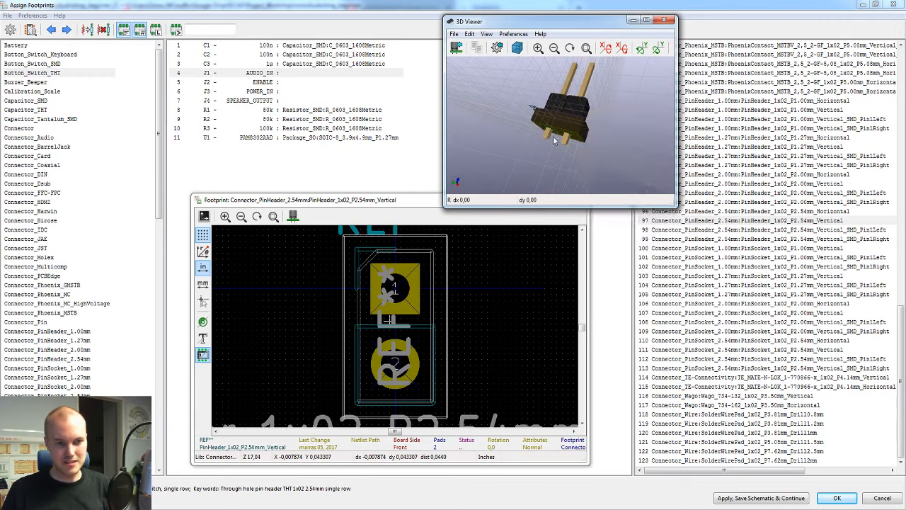
pyautogui.moveTo(555, 142); pyautogui.dragTo(597, 78)
pyautogui.moveTo(579, 122); pyautogui.dragTo(553, 147)
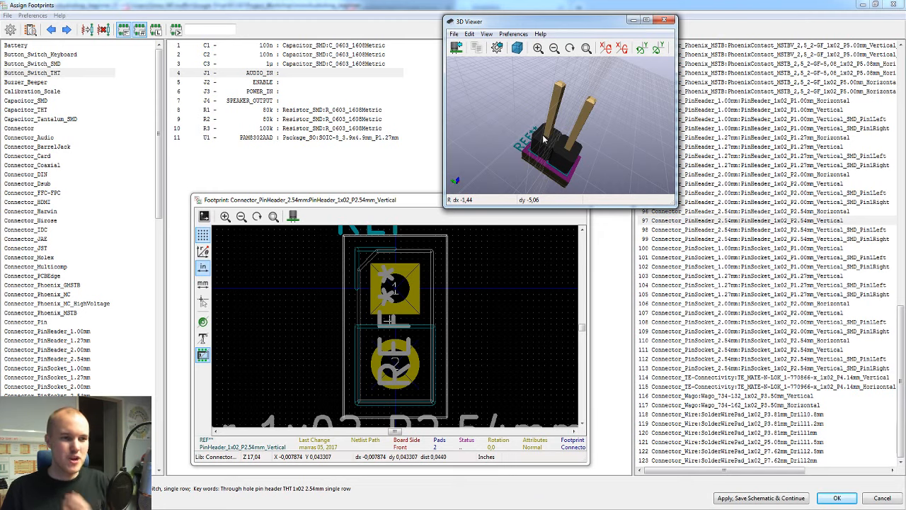
# Step: Select J1 through J4 together and assign Connector_PinHeader_2.54mm:PinHeader_1x02_P2.54mm_Vertical to all four connectors
pyautogui.click(559, 5)
pyautogui.click(280, 73)
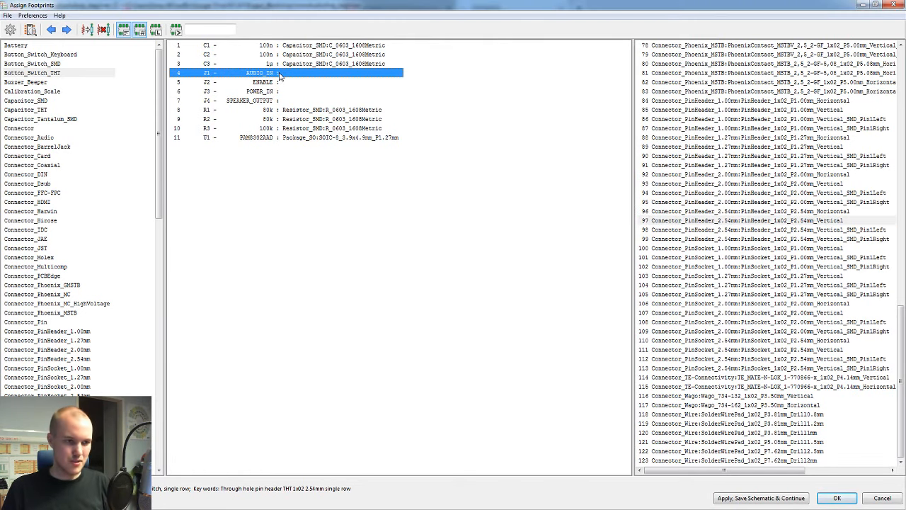
pyautogui.keyDown('shift'); pyautogui.click(264, 102); pyautogui.keyUp('shift')
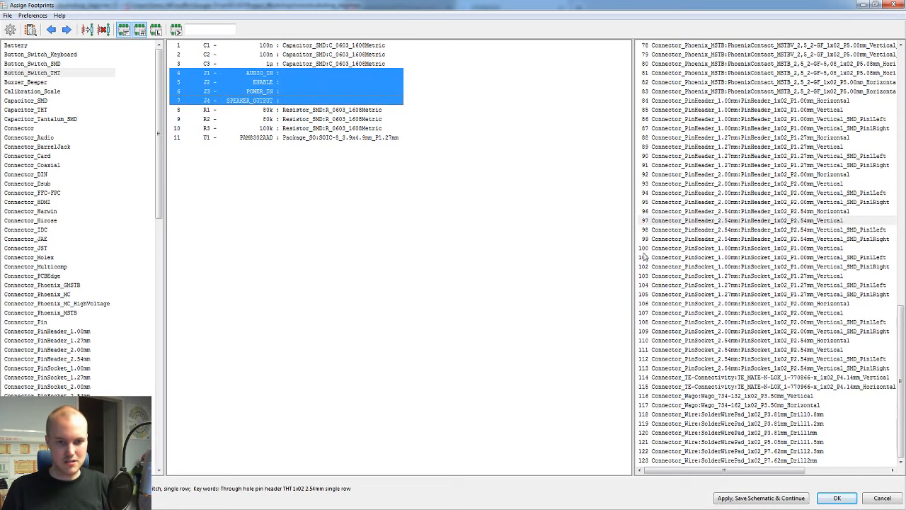
pyautogui.doubleClick(755, 222)
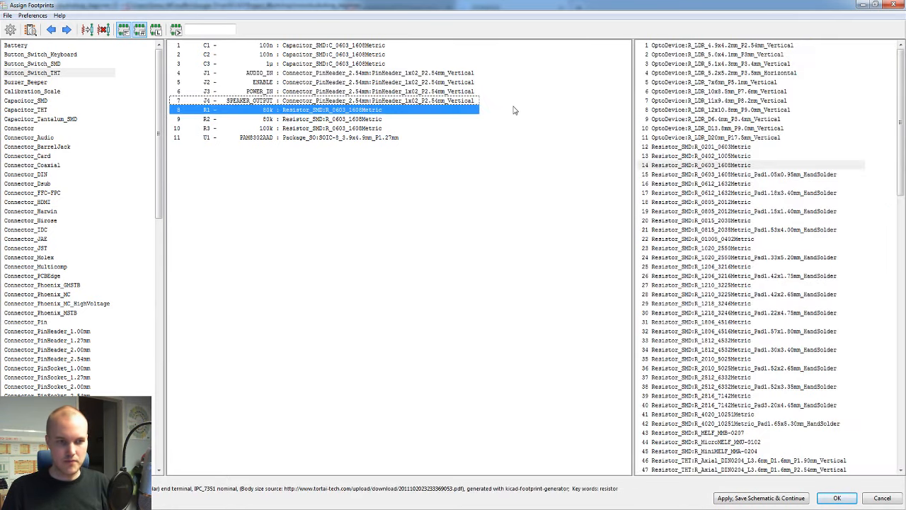
pyautogui.click(306, 92)
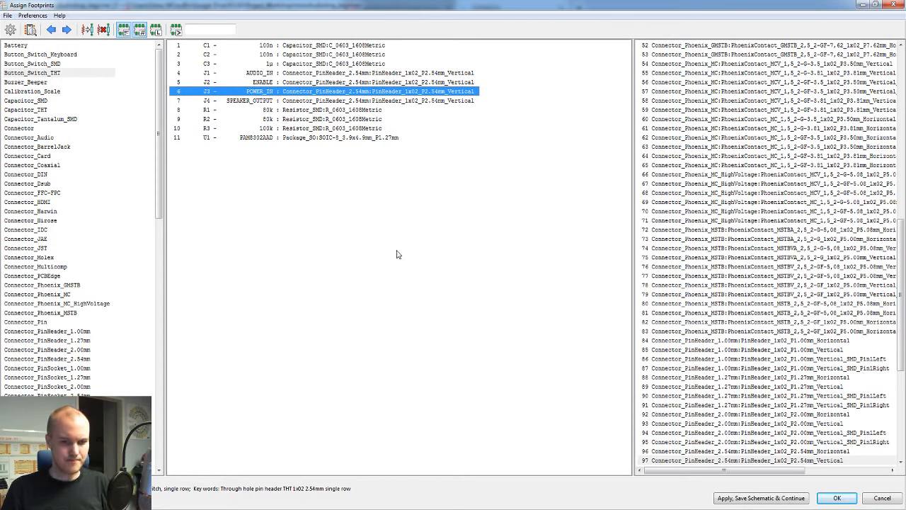
# Step: Apply the footprint assignments, save the schematic and close the footprint assignment
pyautogui.click(763, 500)
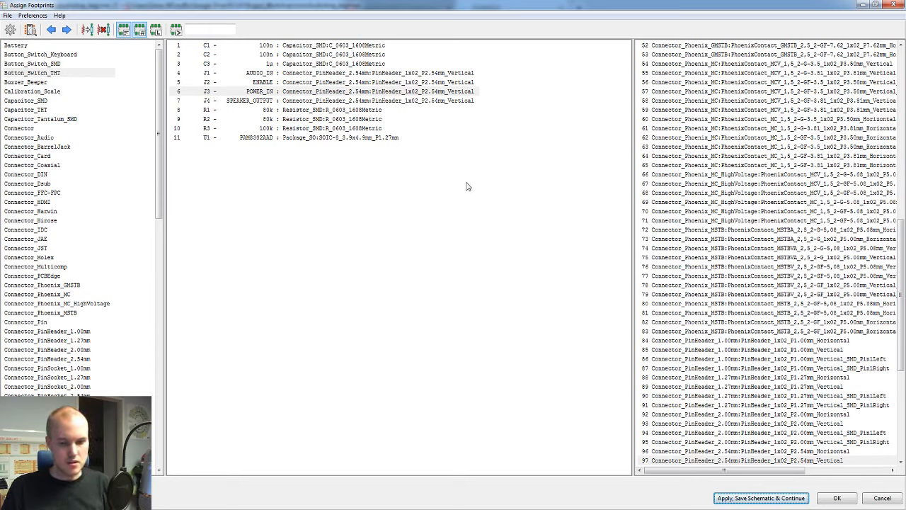
pyautogui.click(733, 498)
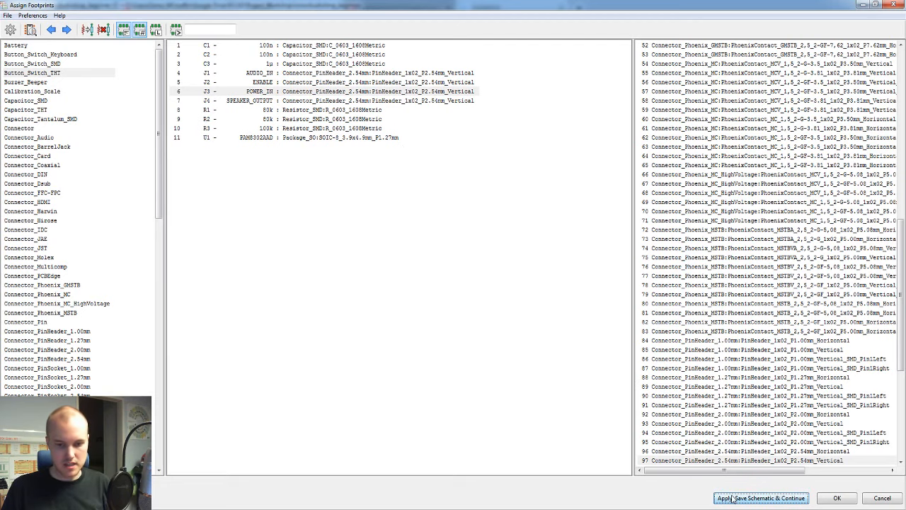
pyautogui.click(825, 500)
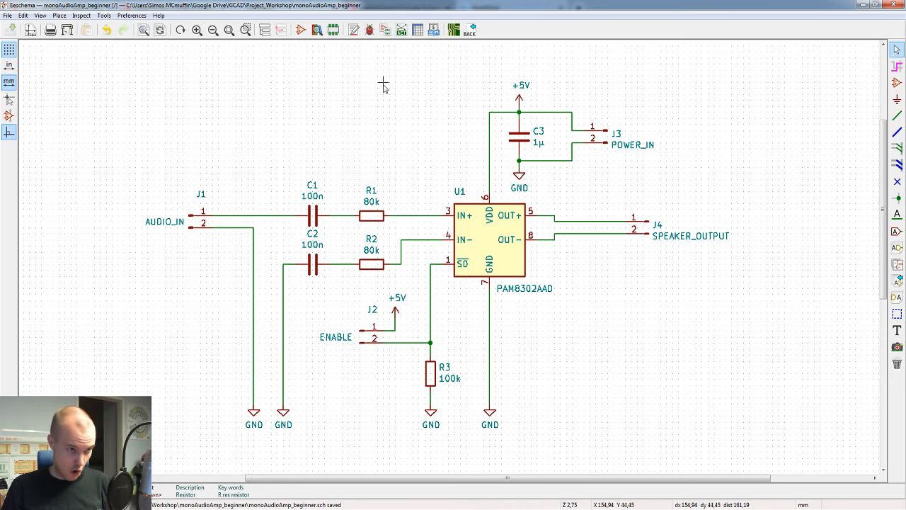
# Step: Update the PCB from the schematic, matching footprints by reference, and place the imported footprint cluster near the middle of the sheet
pyautogui.click(104, 15)
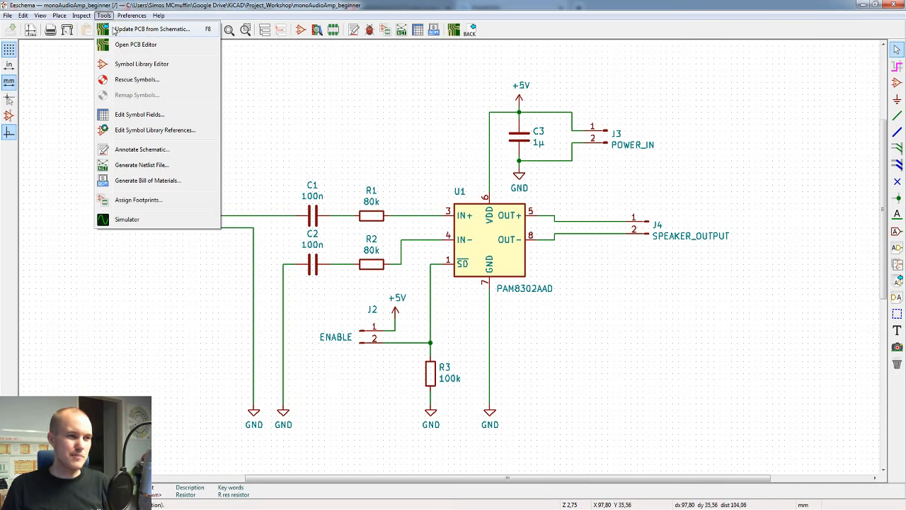
pyautogui.click(136, 30)
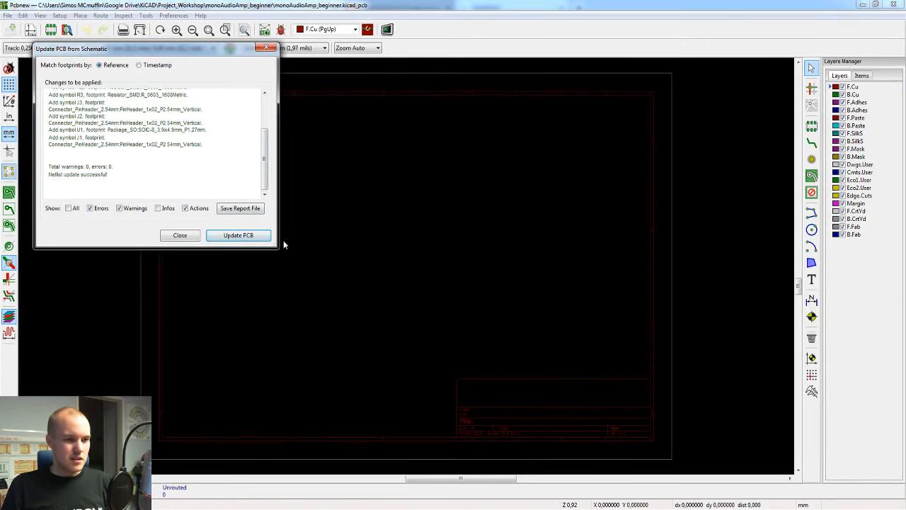
pyautogui.moveTo(276, 247); pyautogui.dragTo(436, 346)
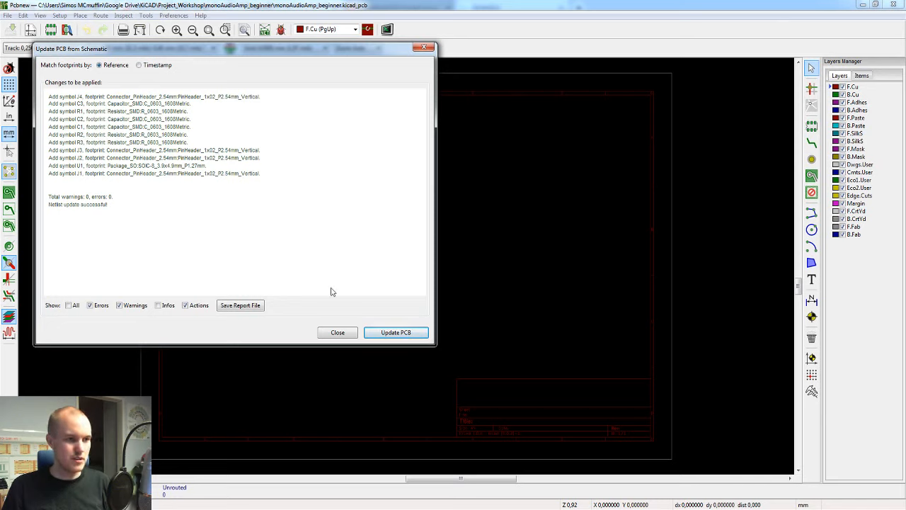
pyautogui.click(394, 332)
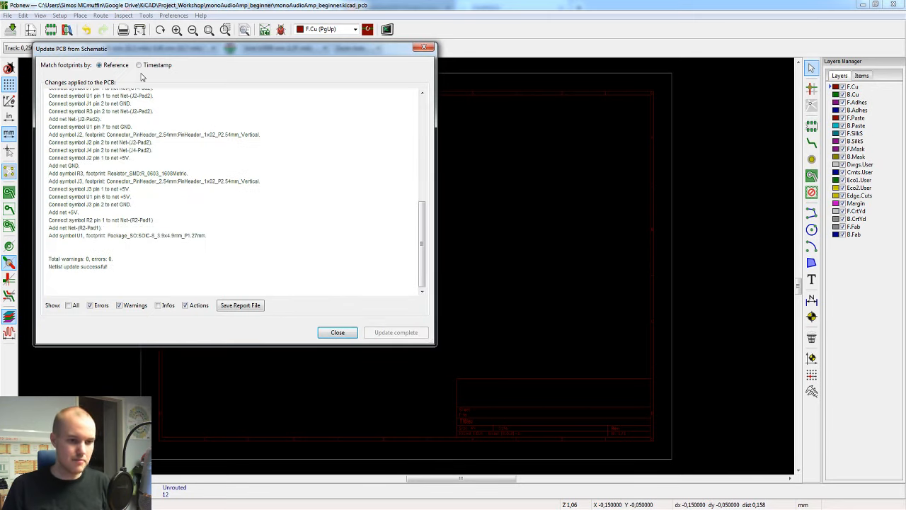
pyautogui.click(338, 332)
pyautogui.click(389, 221)
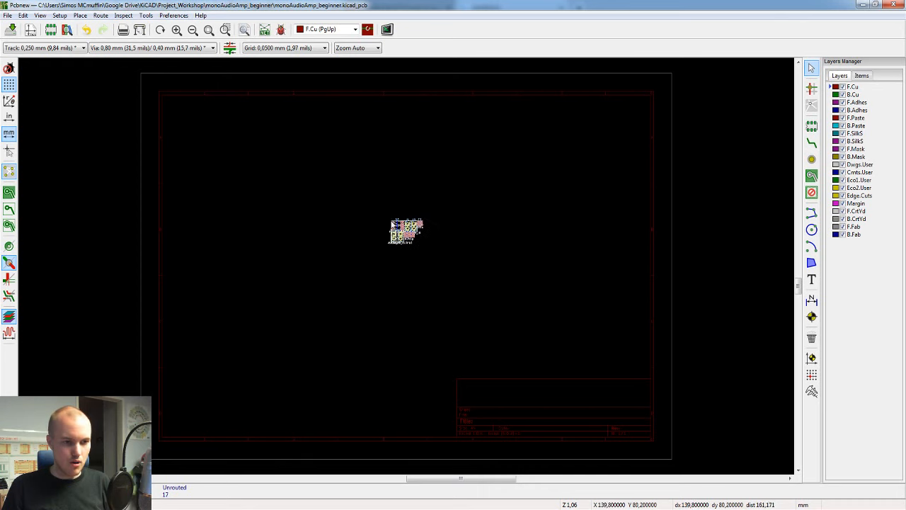
# Step: Move the amplifier U1 out of the footprint cluster to the free area above it
pyautogui.scroll(5, 423, 241)
pyautogui.click(366, 145)
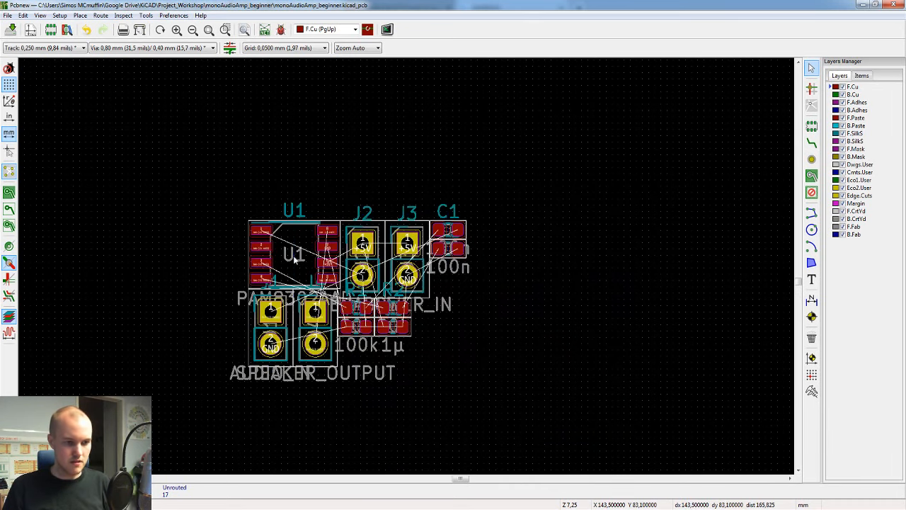
pyautogui.scroll(1, 302, 283)
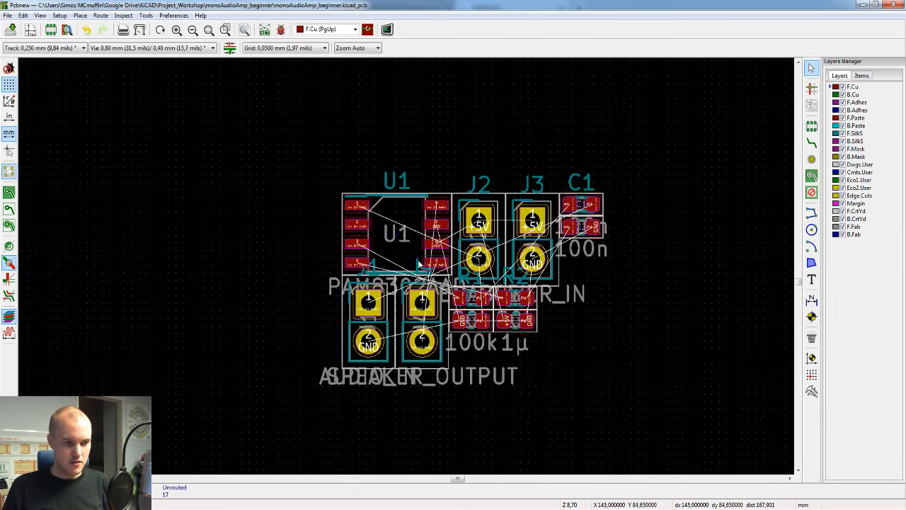
pyautogui.moveTo(419, 259); pyautogui.dragTo(352, 213, button='middle')
pyautogui.scroll(1, 352, 213)
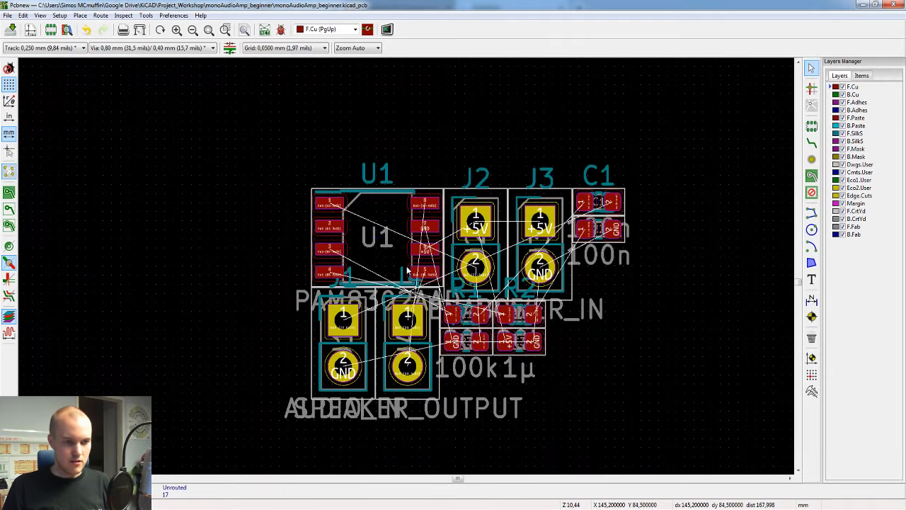
pyautogui.click(402, 225)
pyautogui.press('m')
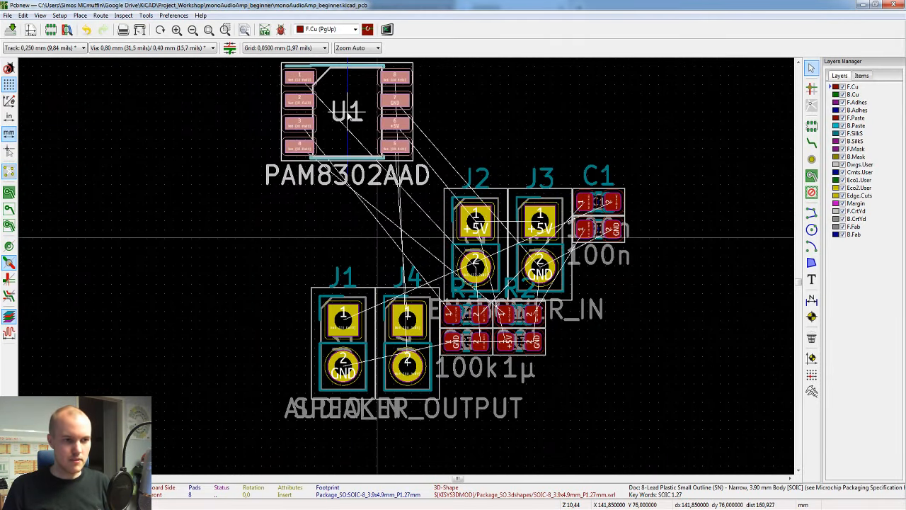
pyautogui.click(347, 239)
# Step: Move the ENABLE connector J2 out of the cluster to a spot above and left of U1
pyautogui.click(500, 246)
pyautogui.press('m')
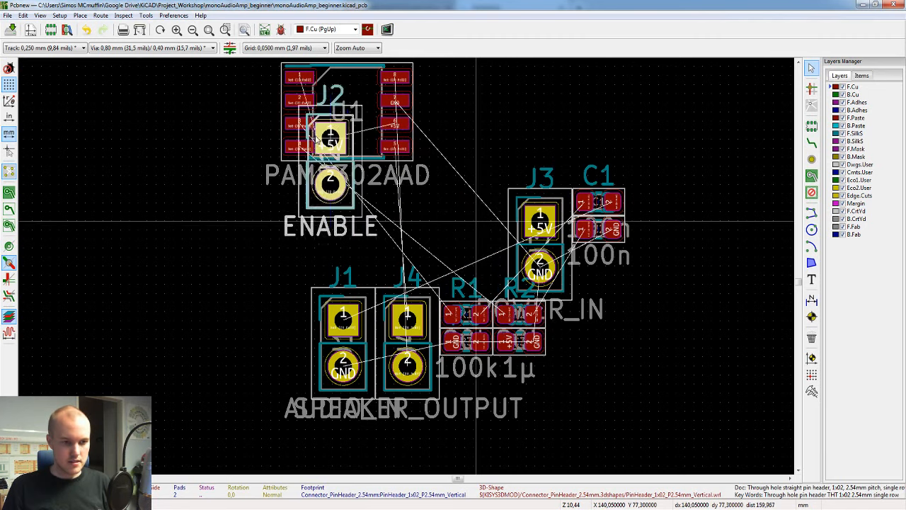
pyautogui.click(174, 289)
pyautogui.scroll(-1, 237, 307)
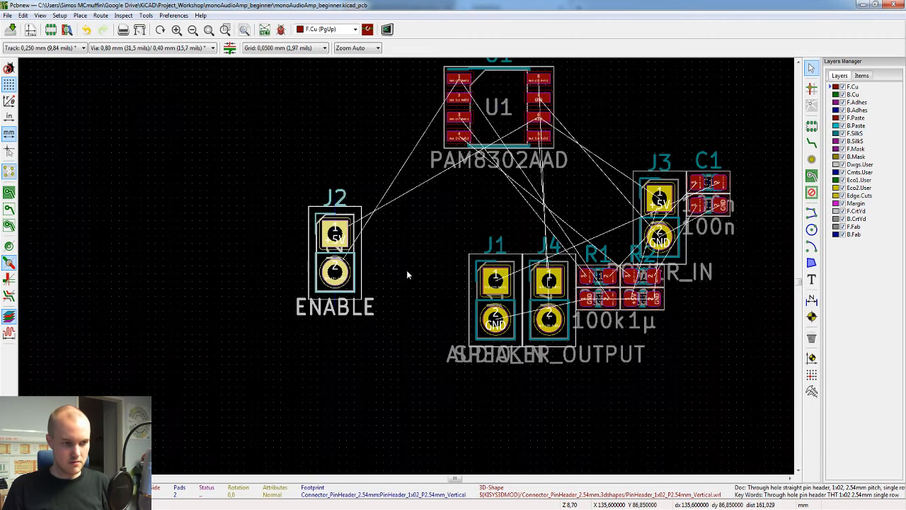
pyautogui.moveTo(407, 268); pyautogui.dragTo(355, 361, button='middle')
pyautogui.press('m')
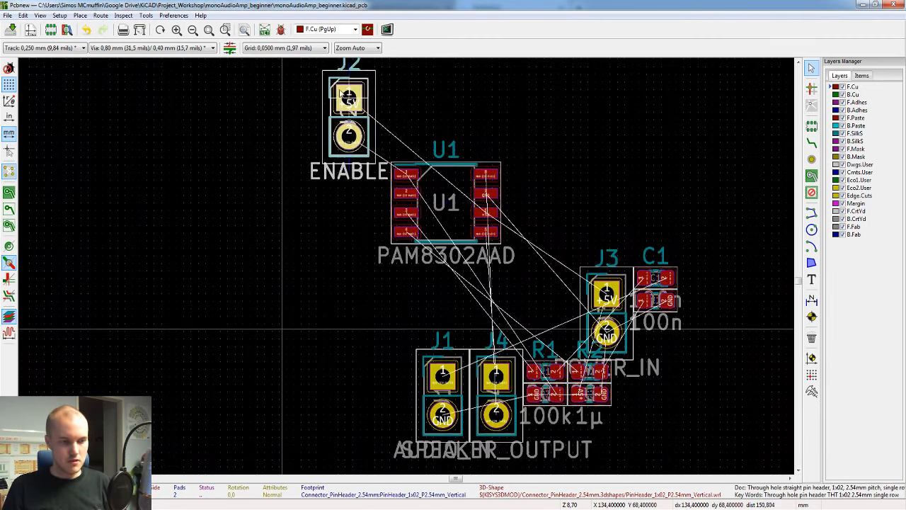
pyautogui.click(347, 120)
pyautogui.press('Escape')
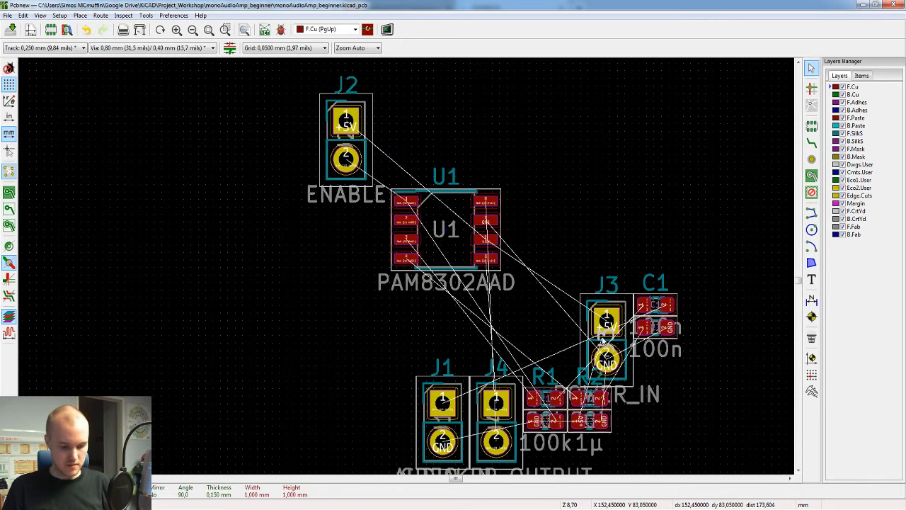
# Step: Move the POWER_IN connector J3 above and right of U1, level with J2
pyautogui.click(593, 339)
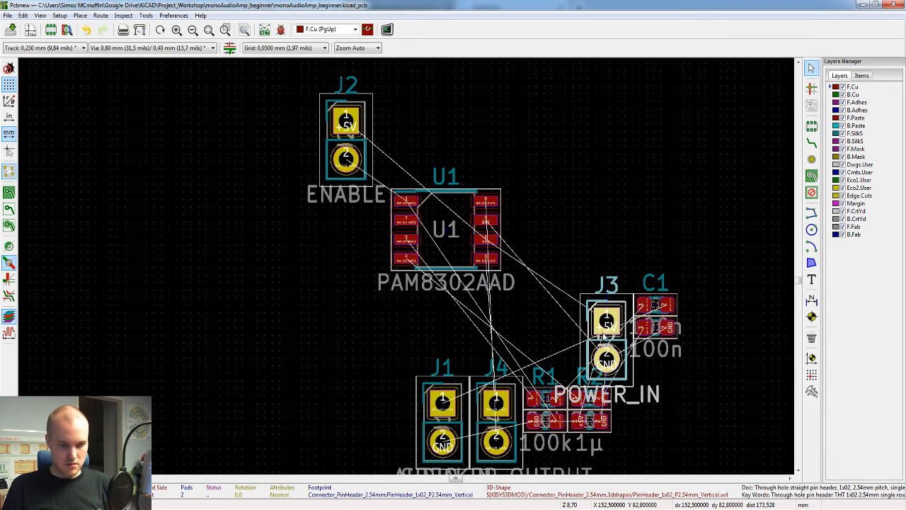
pyautogui.press('m')
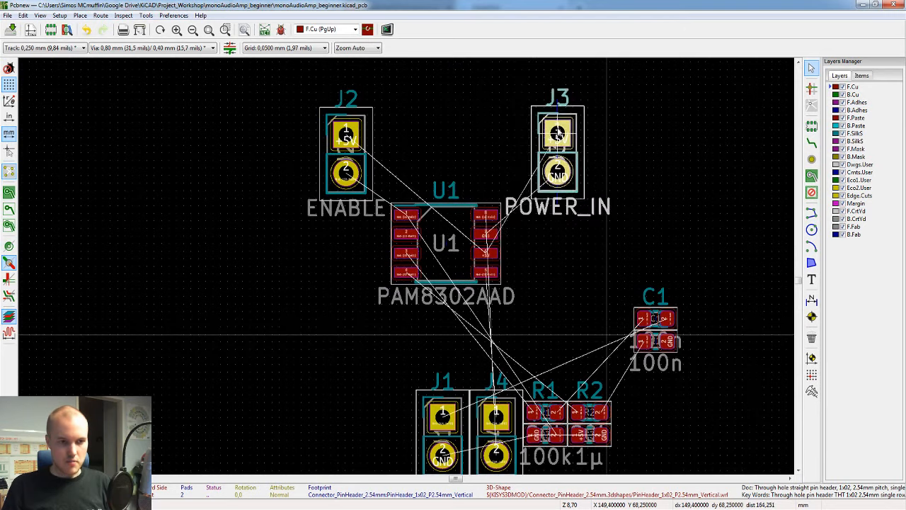
pyautogui.click(521, 123)
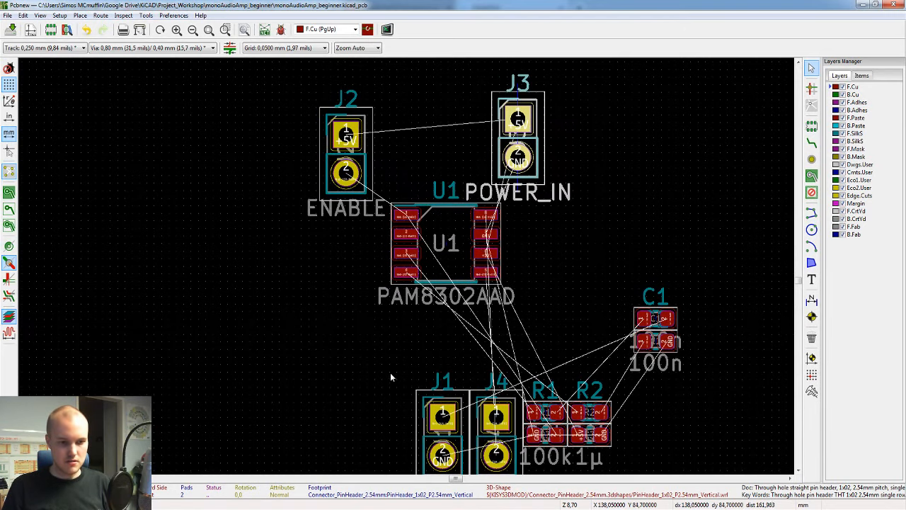
# Step: Rotate the AUDIO_IN connector J1 by 180 degrees and place it to the left of U1
pyautogui.press('m')
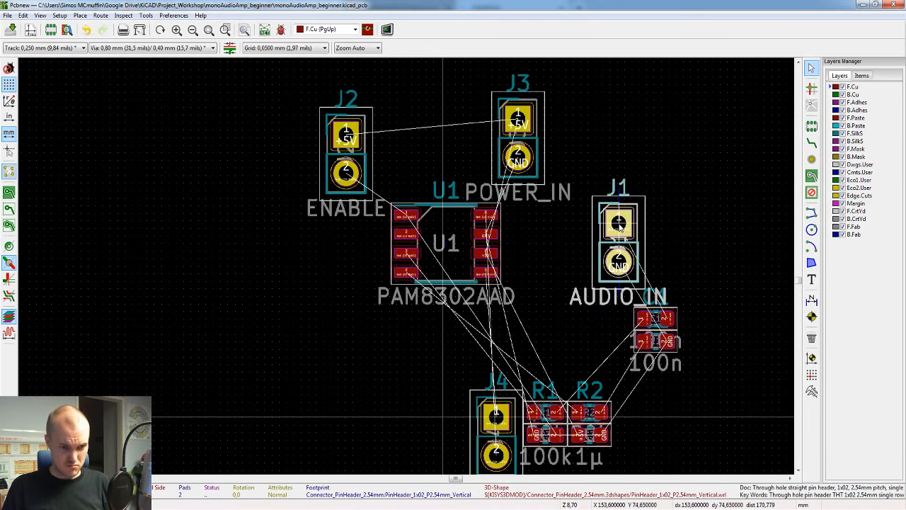
pyautogui.press('r')
pyautogui.press('r')
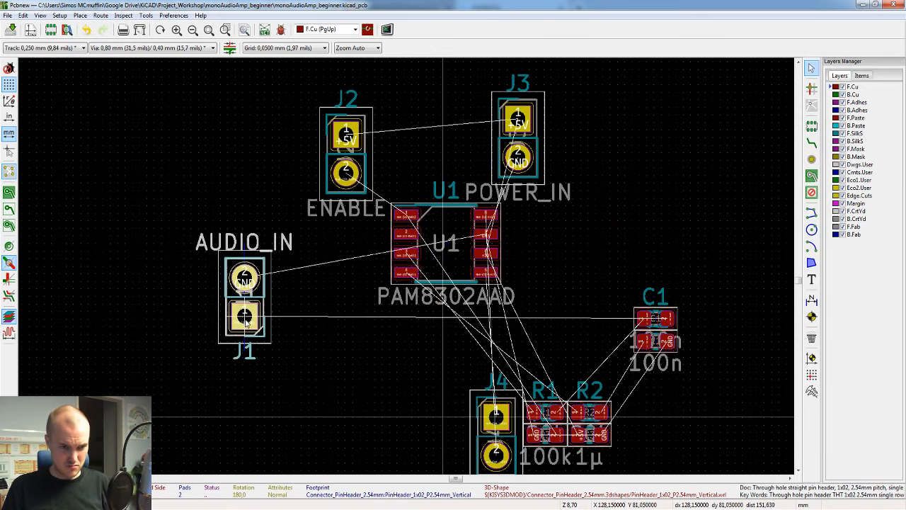
pyautogui.click(187, 276)
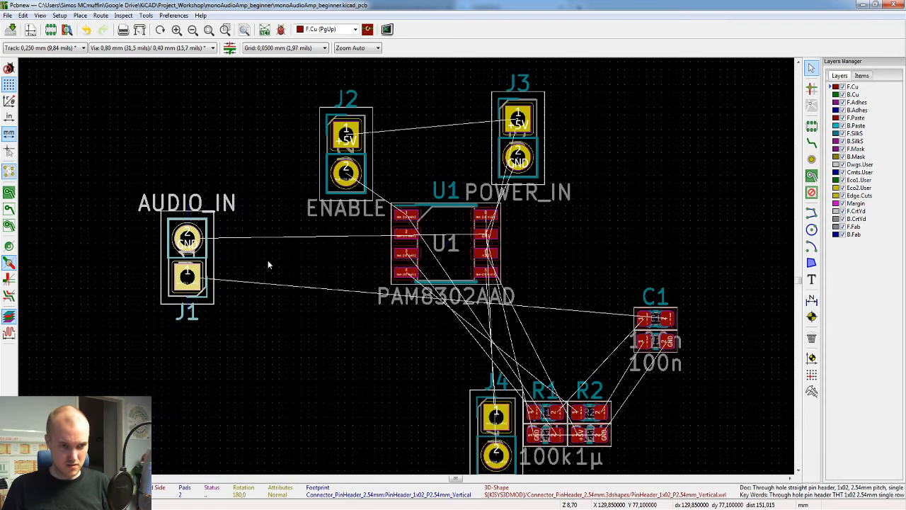
# Step: Move the SPEAKER_OUTPUT connector J4 to the right of U1
pyautogui.moveTo(354, 313); pyautogui.dragTo(233, 266, button='middle')
pyautogui.click(350, 388)
pyautogui.click(358, 388)
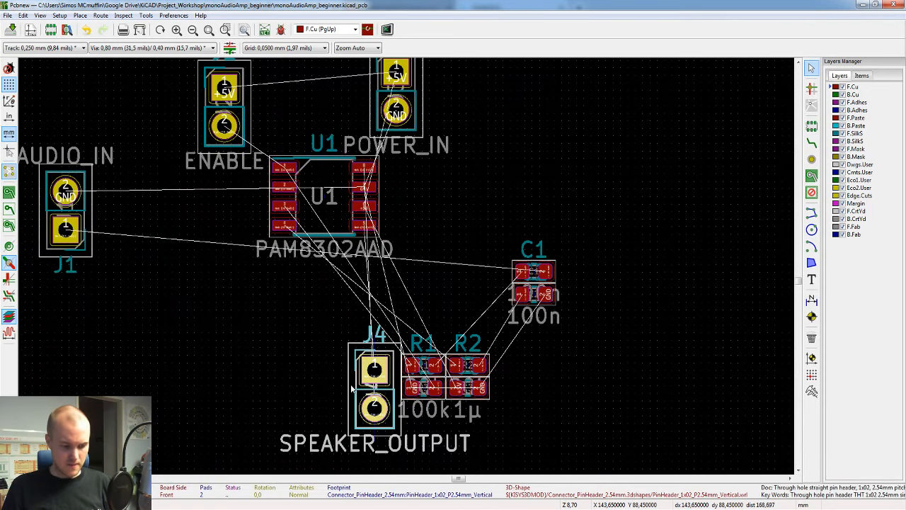
pyautogui.press('m')
pyautogui.click(566, 185)
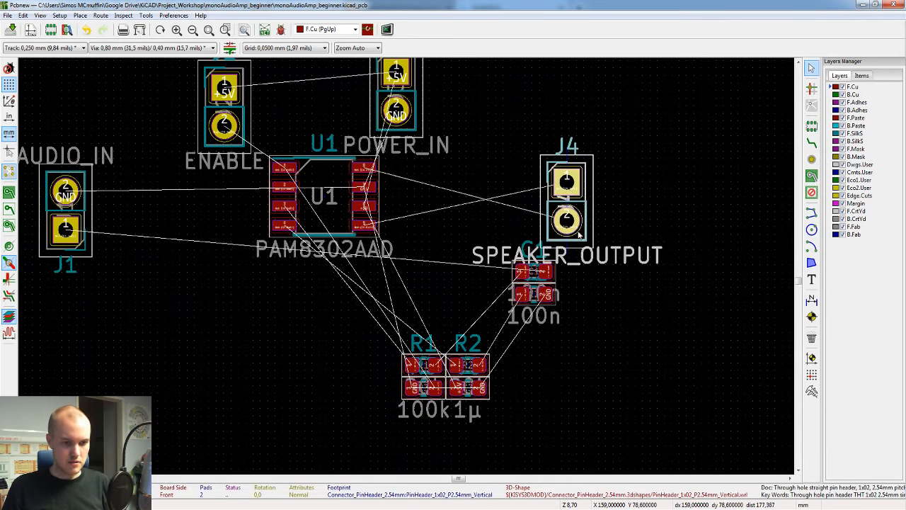
# Step: Pick footprint C3 from the overlapping items and move it below and left of U1
pyautogui.click(484, 401)
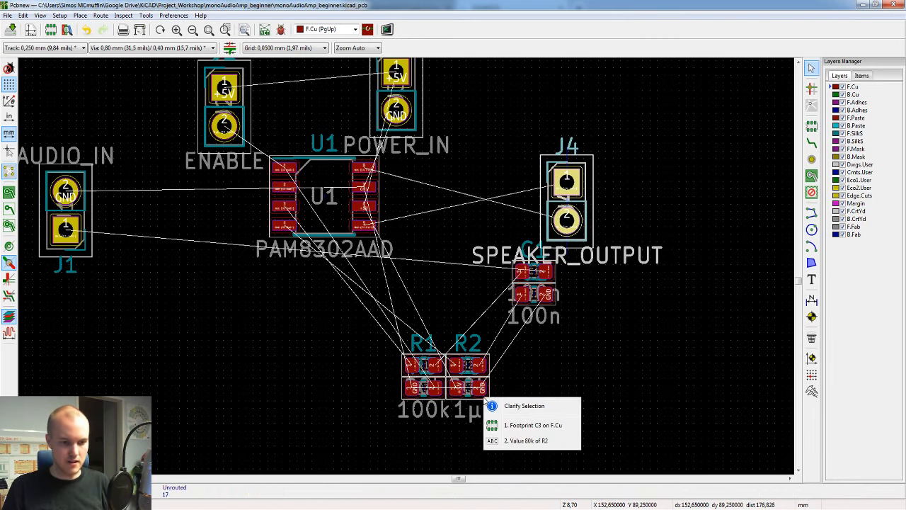
pyautogui.click(518, 426)
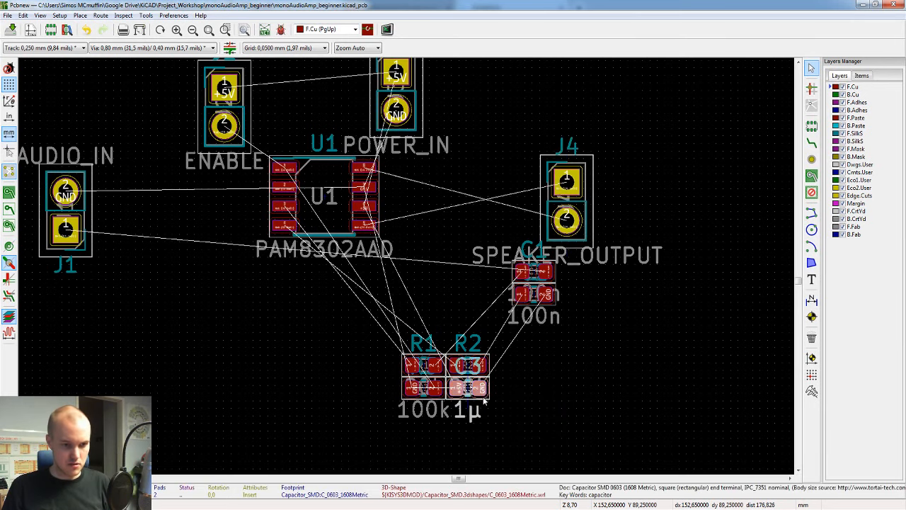
pyautogui.moveTo(473, 394); pyautogui.dragTo(238, 301)
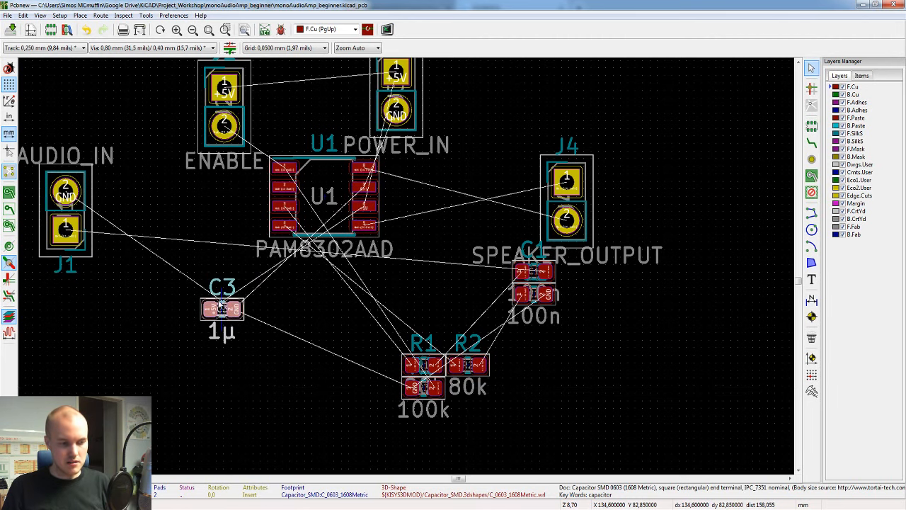
pyautogui.click(281, 359)
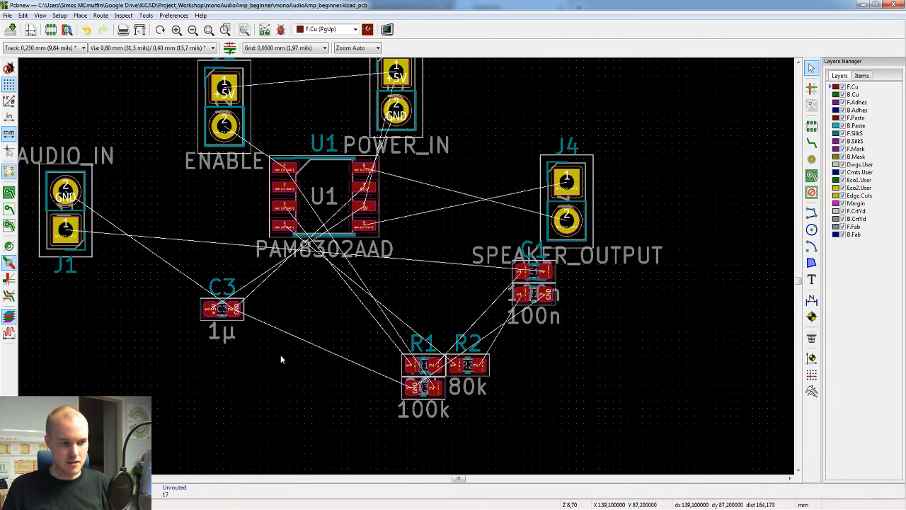
# Step: Select C3 on the board, switch to the schematic editor to look at its circuit, and return to the board layout
pyautogui.click(241, 322)
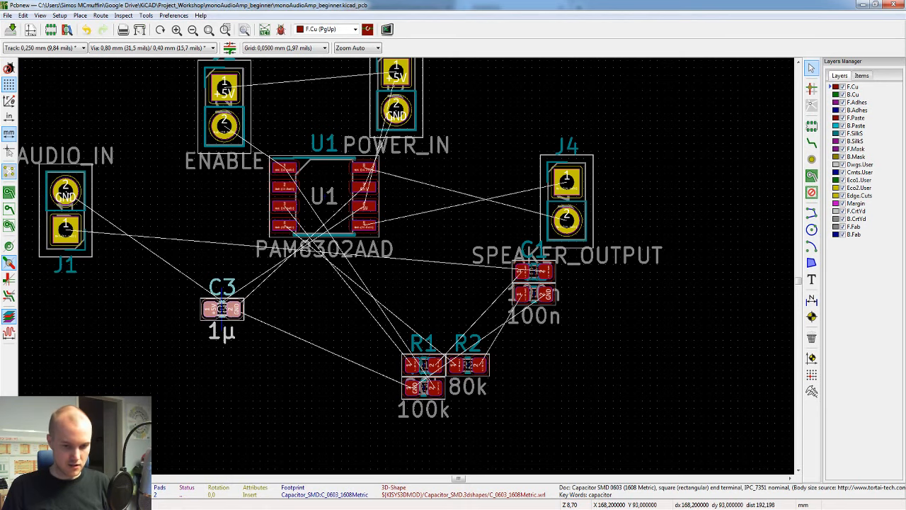
pyautogui.moveTo(706, 509)
pyautogui.click(707, 473)
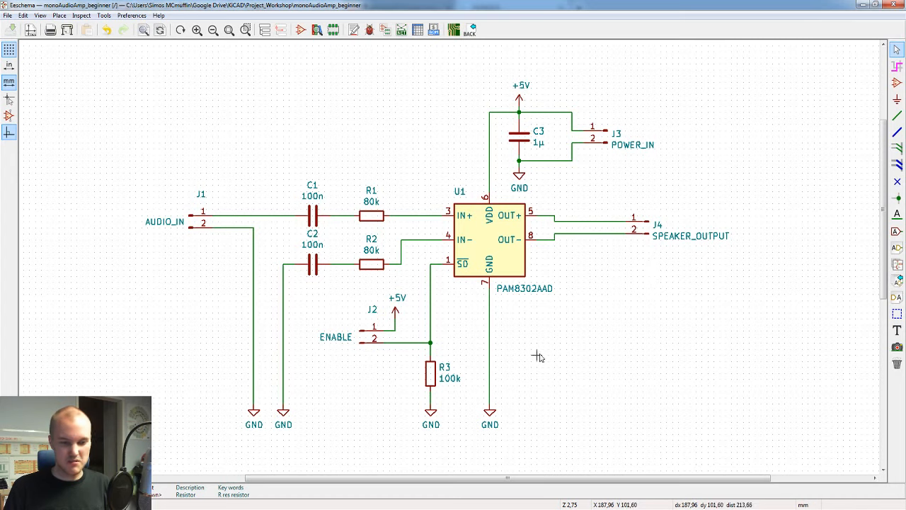
pyautogui.scroll(4, 632, 375)
pyautogui.scroll(-4, 443, 253)
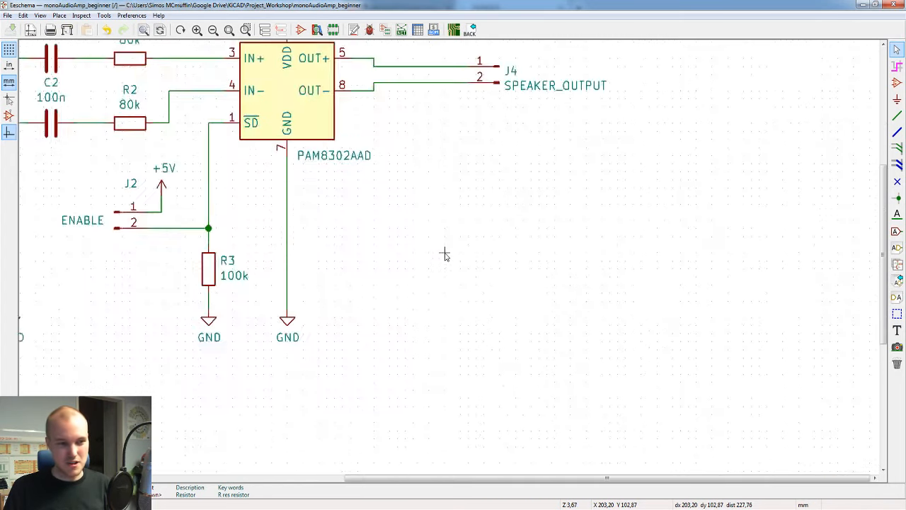
pyautogui.scroll(5, 444, 253)
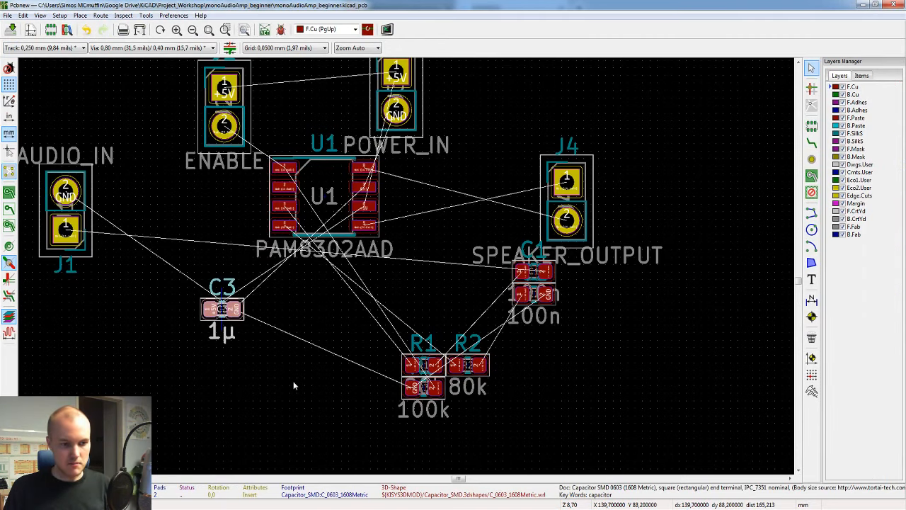
# Step: Select R1 on the board and switch to the schematic editor to locate the matching symbol
pyautogui.click(423, 366)
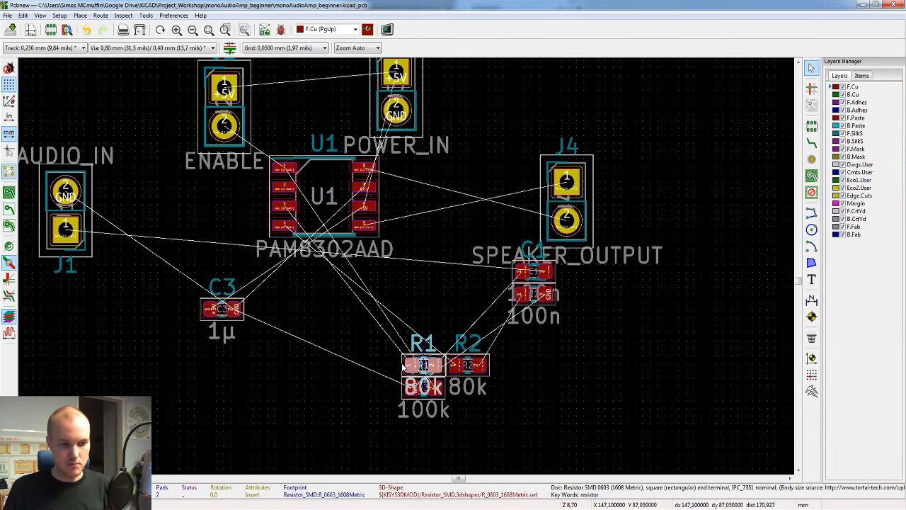
pyautogui.moveTo(705, 508)
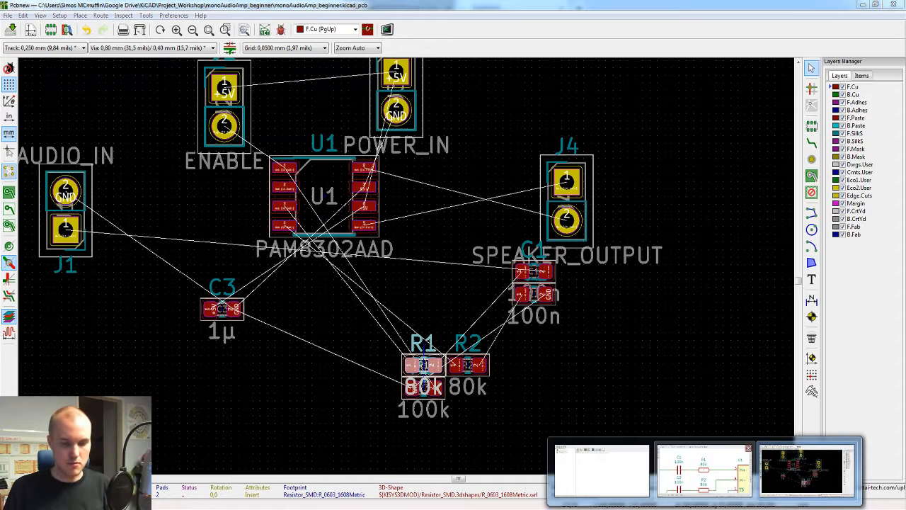
pyautogui.click(706, 475)
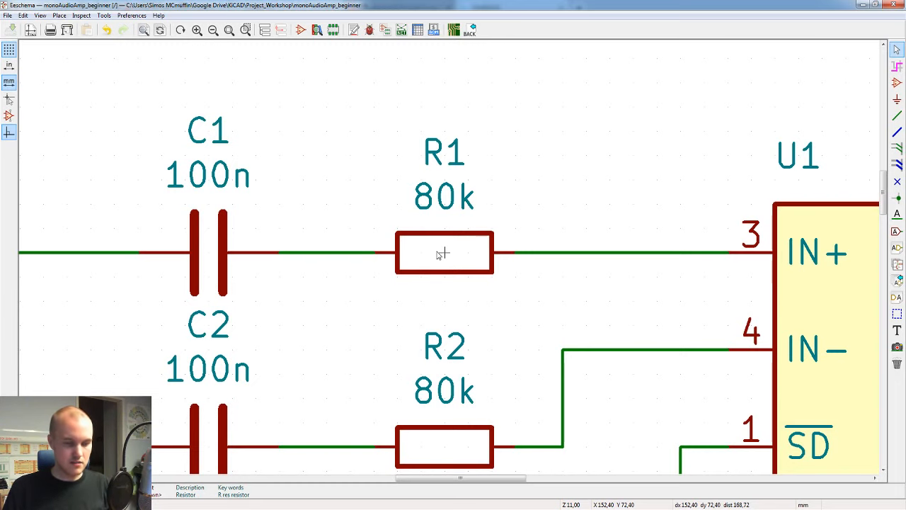
# Step: Check R1's connections in the schematic, return to the board, and place R1 left of U1's pin 3, rotated 180 degrees
pyautogui.scroll(-6, 439, 254)
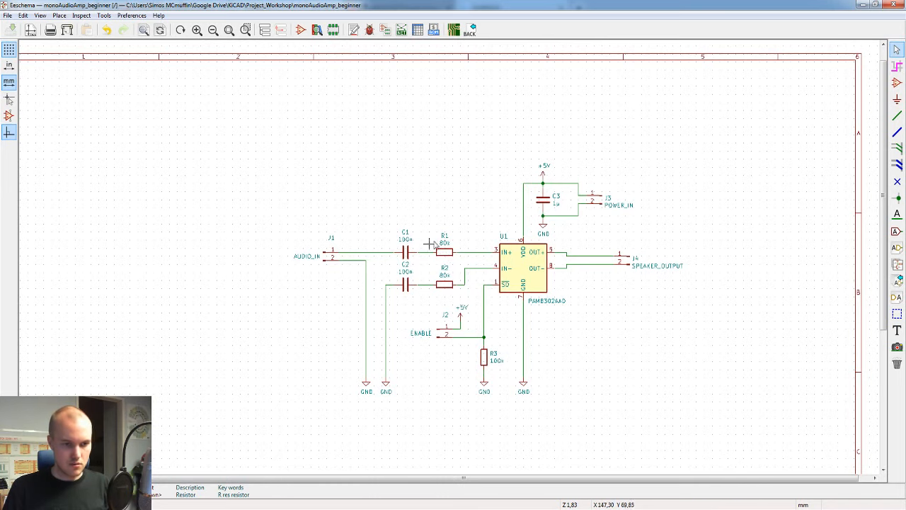
pyautogui.scroll(4, 439, 245)
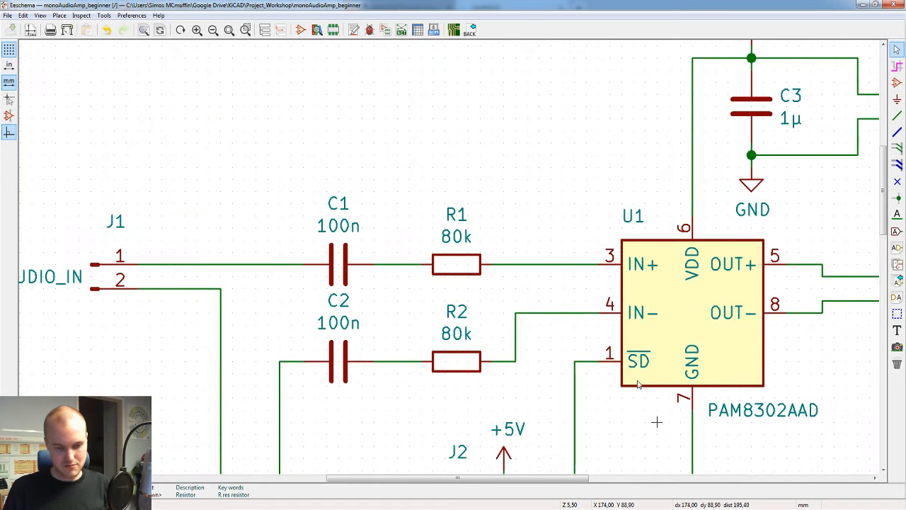
pyautogui.hotkey('alt', 'Tab')
pyautogui.scroll(3, 378, 222)
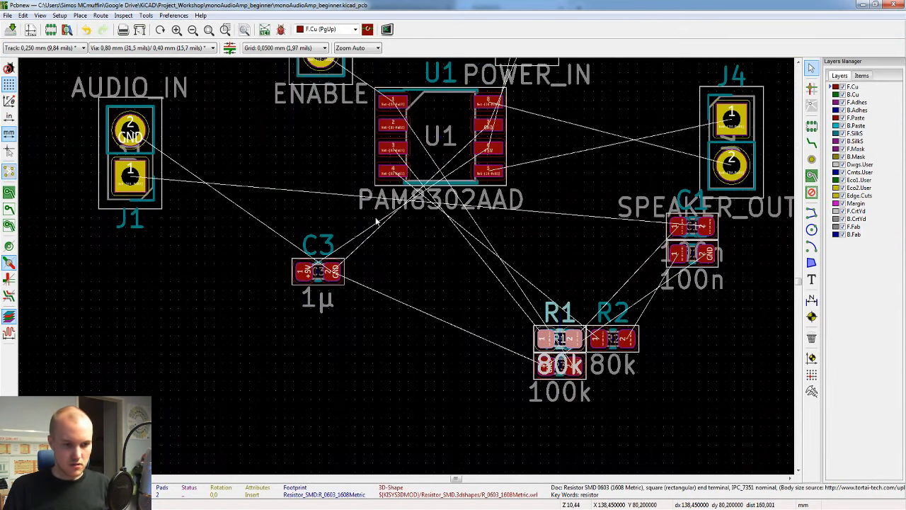
pyautogui.moveTo(376, 219); pyautogui.dragTo(413, 299, button='middle')
pyautogui.press('m')
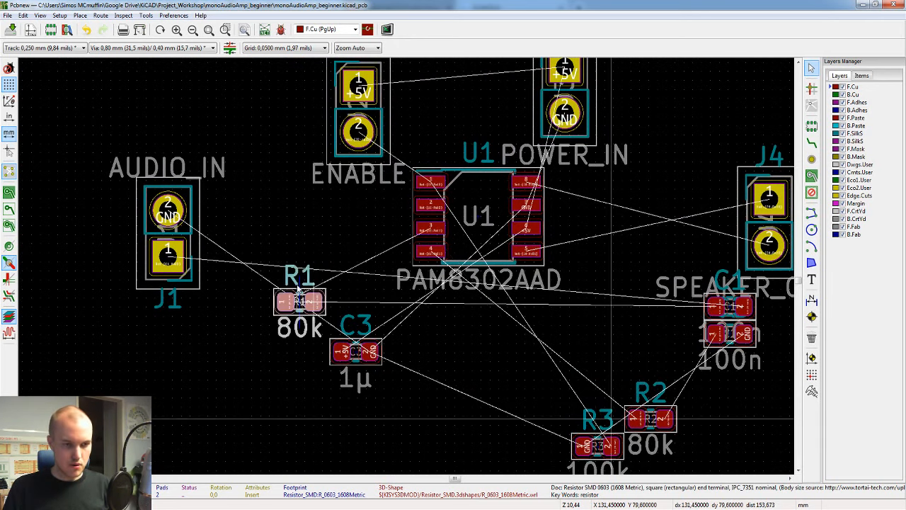
pyautogui.press('r')
pyautogui.press('r')
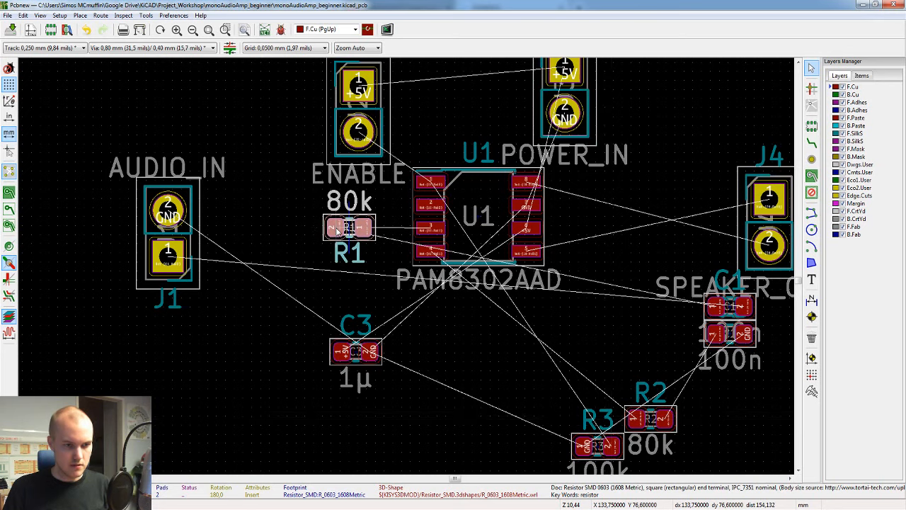
pyautogui.click(338, 230)
# Step: Set the board grid to 0.2500 mm and reposition R1 and U1 on that grid
pyautogui.click(263, 48)
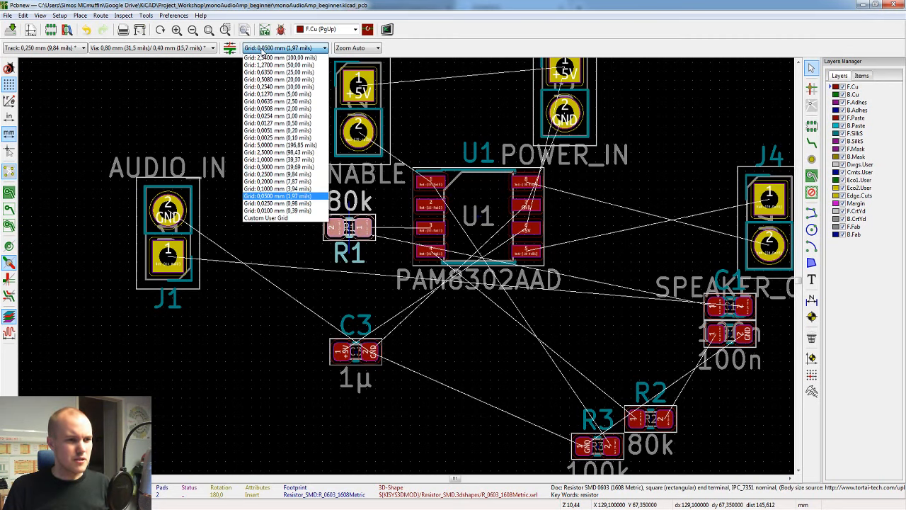
pyautogui.click(273, 175)
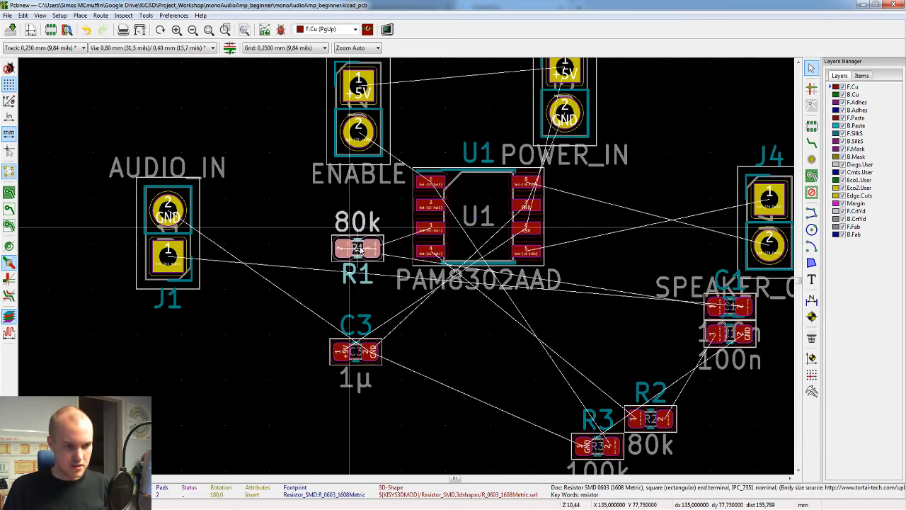
pyautogui.click(358, 246)
pyautogui.press('m')
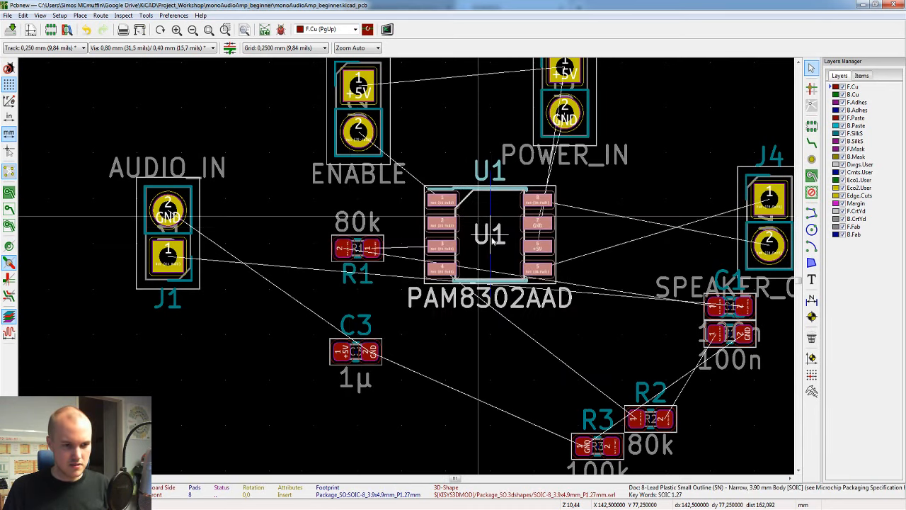
pyautogui.click(493, 243)
pyautogui.click(358, 366)
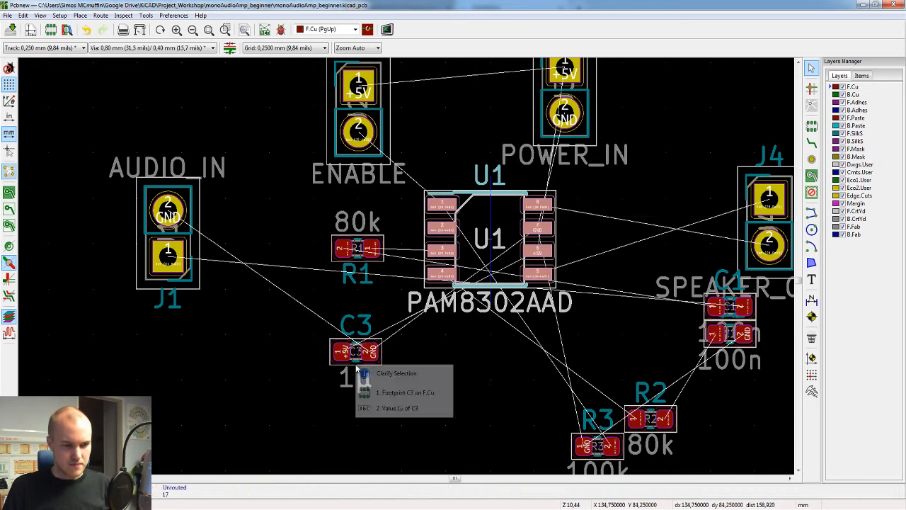
pyautogui.click(468, 343)
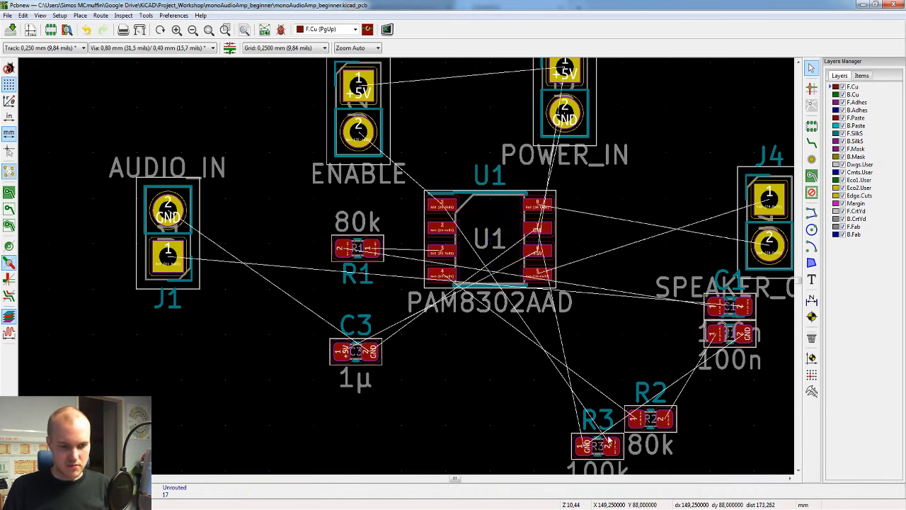
pyautogui.moveTo(651, 364); pyautogui.dragTo(540, 311, button='middle')
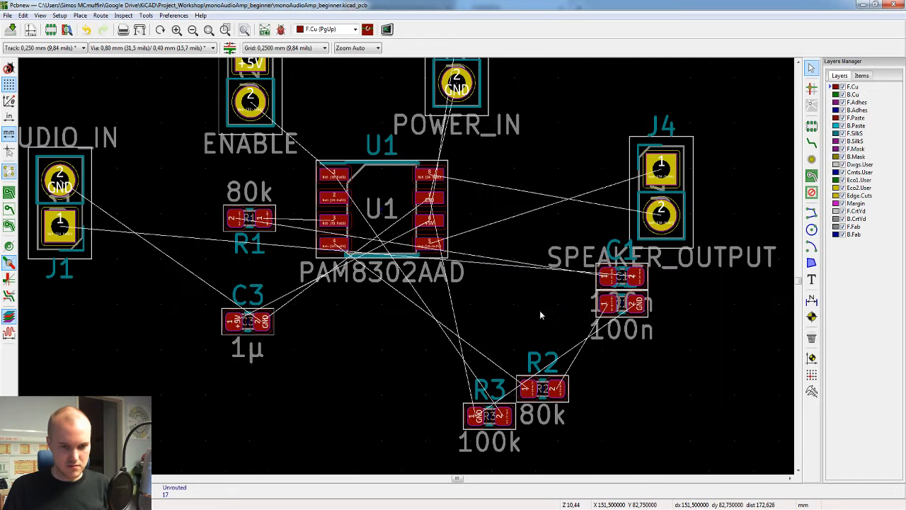
pyautogui.click(635, 322)
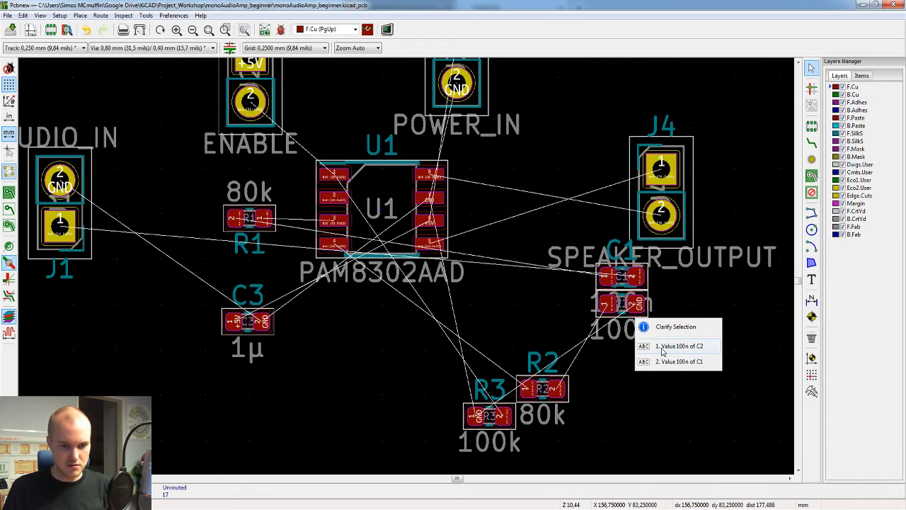
pyautogui.click(616, 317)
pyautogui.click(617, 315)
pyautogui.click(753, 311)
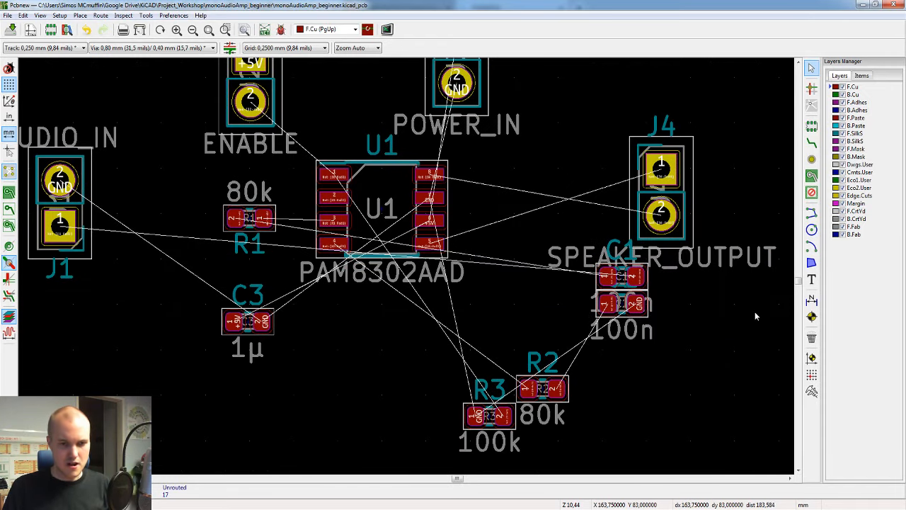
# Step: Hide the F.CrtYd, B.CrtYd, F.Fab and B.Fab layers on the board
pyautogui.scroll(-1, 421, 275)
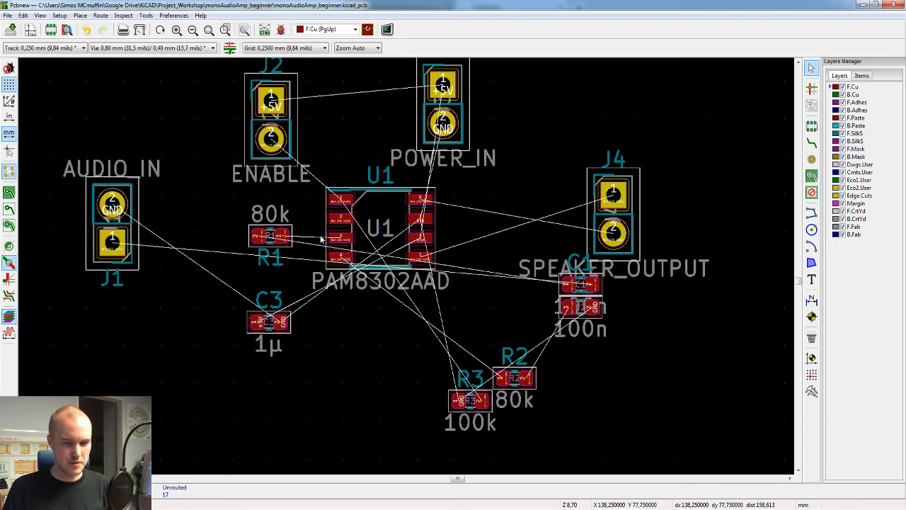
pyautogui.moveTo(398, 220); pyautogui.dragTo(438, 264, button='middle')
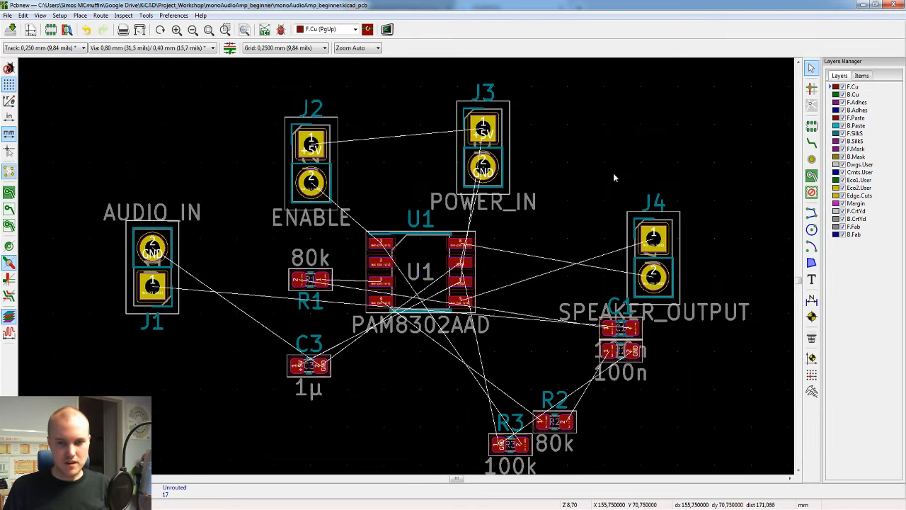
pyautogui.click(842, 211)
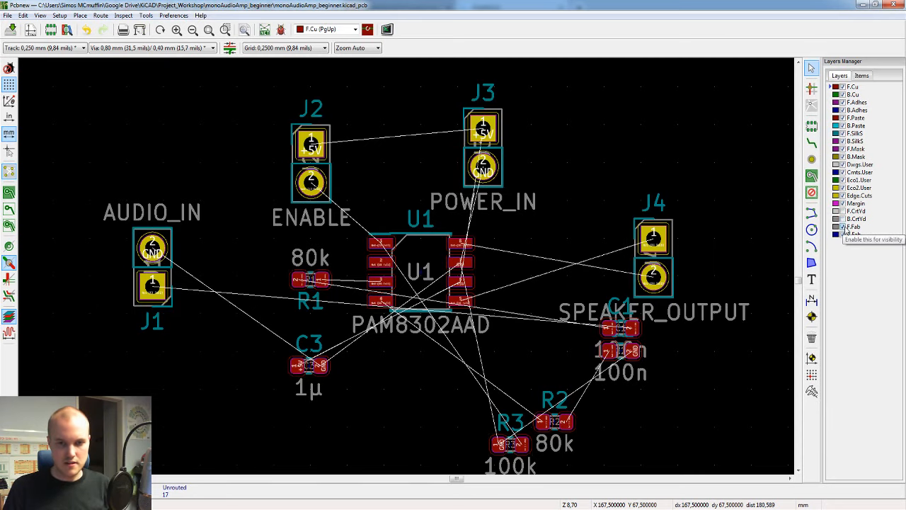
pyautogui.click(842, 227)
pyautogui.click(843, 235)
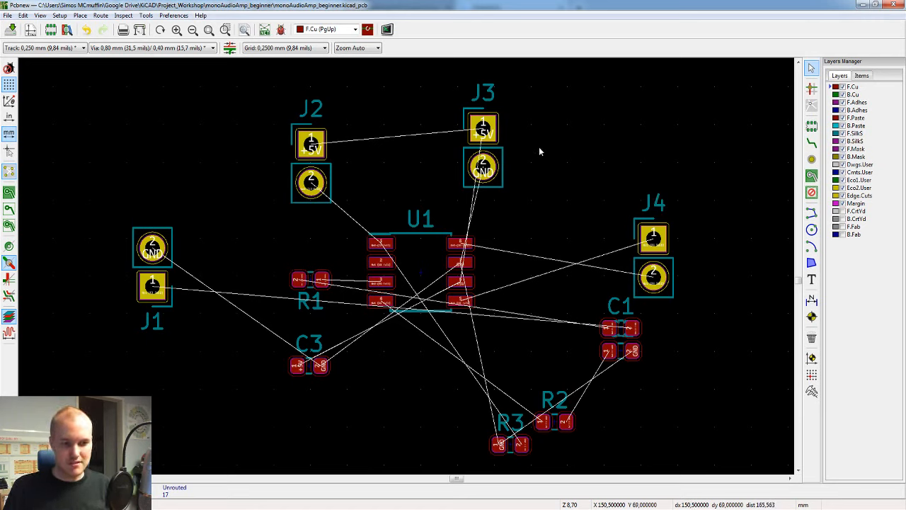
# Step: Move C2 to the left of C3, check its connections in the schematic editor, and return to the board layout
pyautogui.click(621, 352)
pyautogui.moveTo(620, 352); pyautogui.dragTo(227, 391)
pyautogui.hotkey('alt', 'Tab')
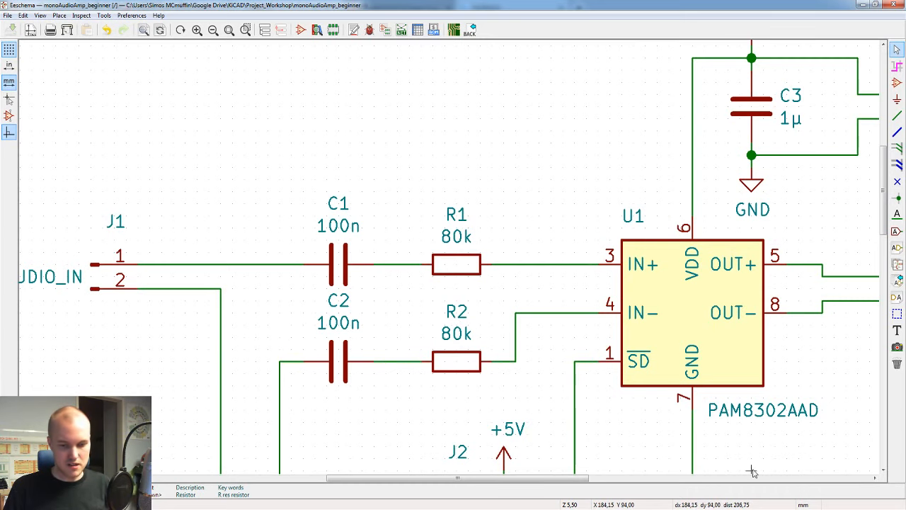
pyautogui.hotkey('alt', 'Tab')
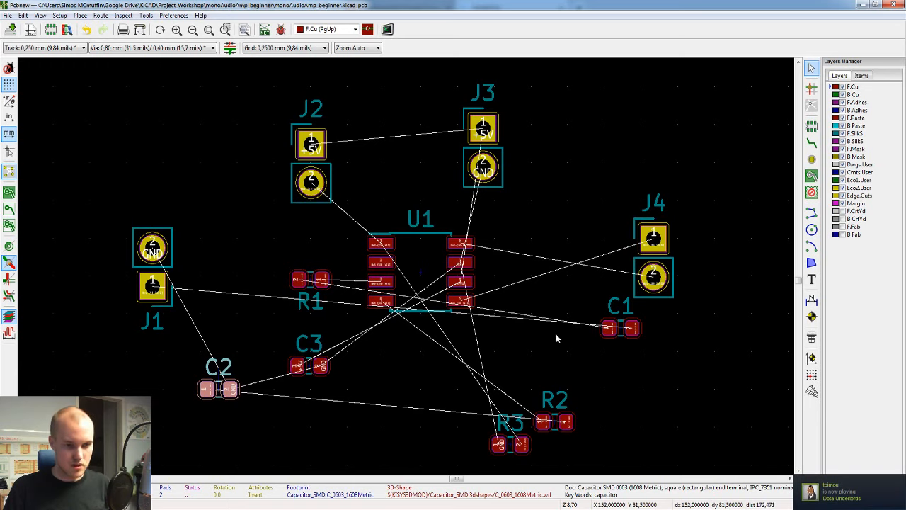
# Step: Move C1 to the right of J1 and place R1 between C1 and U1
pyautogui.click(624, 335)
pyautogui.moveTo(621, 333); pyautogui.dragTo(237, 258)
pyautogui.moveTo(308, 281); pyautogui.dragTo(289, 250)
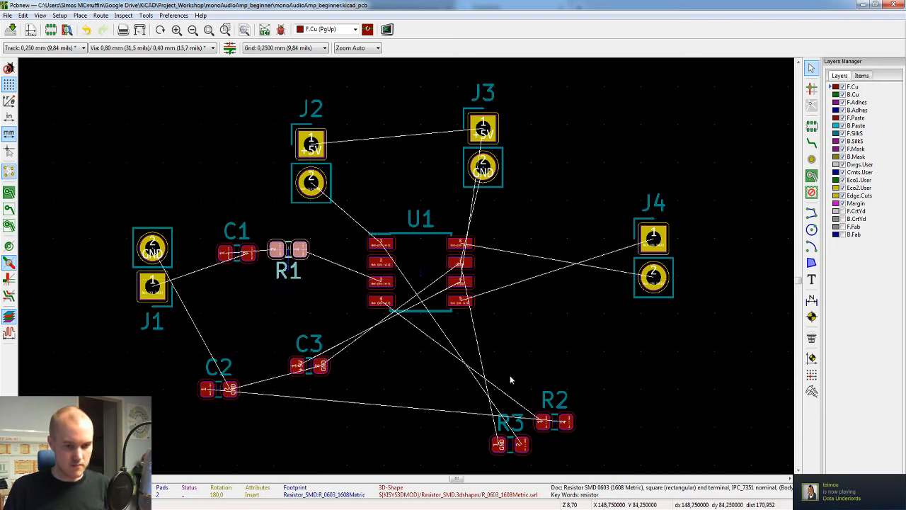
# Step: Place R2 below R1 in line with U1's pin 4, and C2 to its left, rotated 180 degrees
pyautogui.click(555, 422)
pyautogui.moveTo(555, 422); pyautogui.dragTo(309, 303)
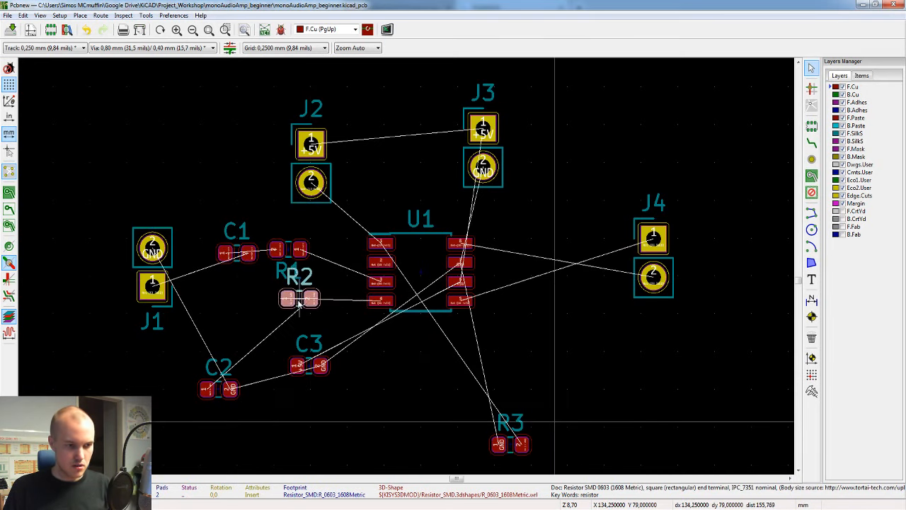
pyautogui.click(218, 393)
pyautogui.moveTo(218, 394); pyautogui.dragTo(241, 301)
pyautogui.press('r')
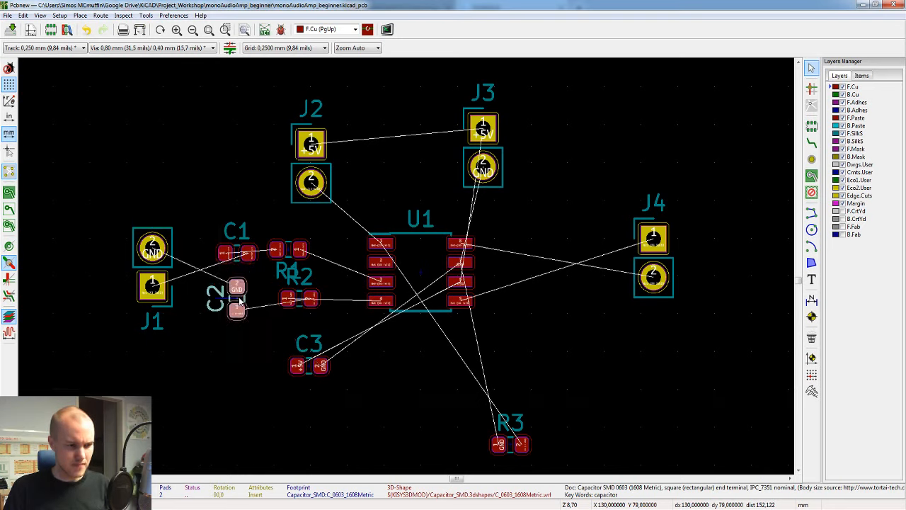
pyautogui.press('r')
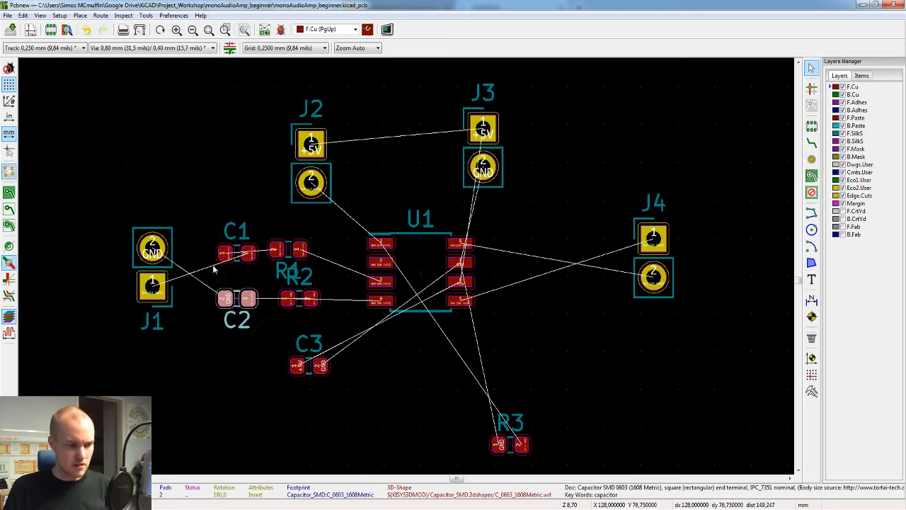
# Step: Rotate connector J1 by 180 degrees so pad 1 lines up with C1 and the GND pad with C2
pyautogui.click(146, 271)
pyautogui.moveTo(153, 289); pyautogui.dragTo(153, 256)
pyautogui.press('r')
pyautogui.press('r')
pyautogui.click(153, 255)
# Step: Rotate C1 by 180 degrees and align it horizontally with pad 1 of J1
pyautogui.scroll(3, 153, 256)
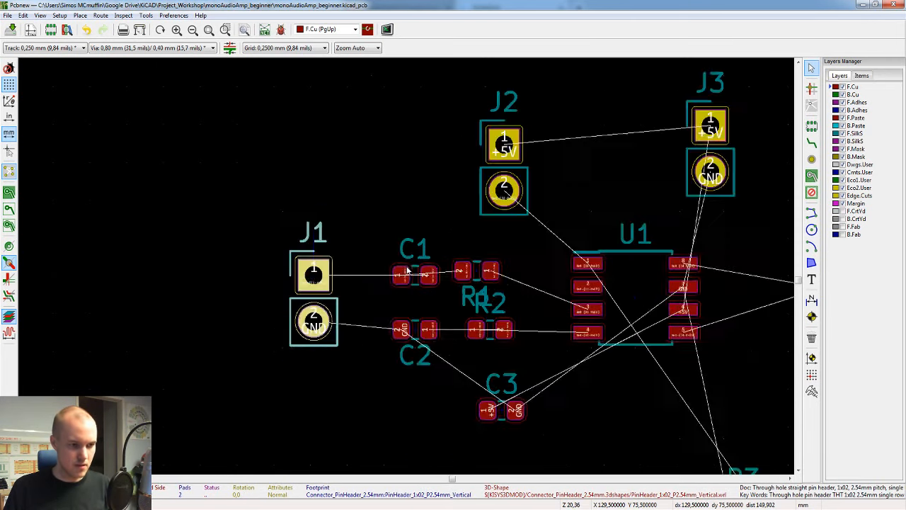
pyautogui.click(434, 301)
pyautogui.press('m')
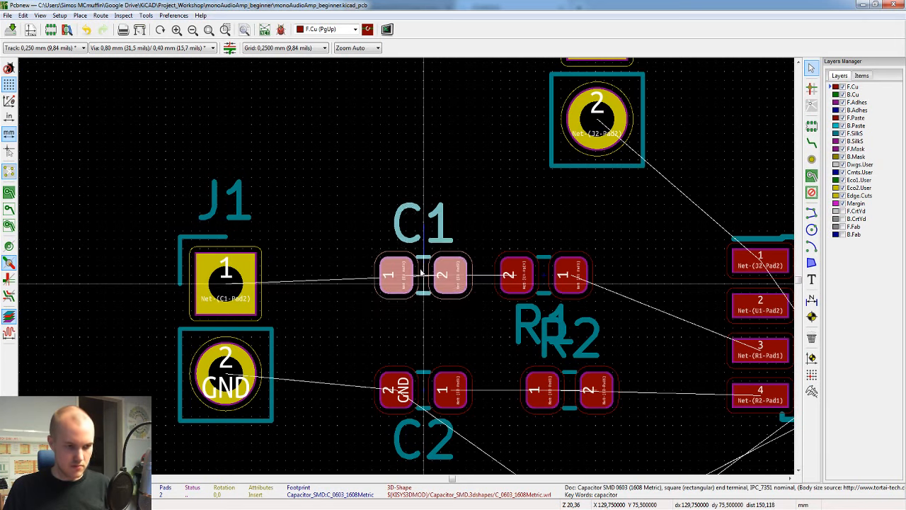
pyautogui.press('r')
pyautogui.press('r')
pyautogui.moveTo(375, 274); pyautogui.dragTo(375, 285)
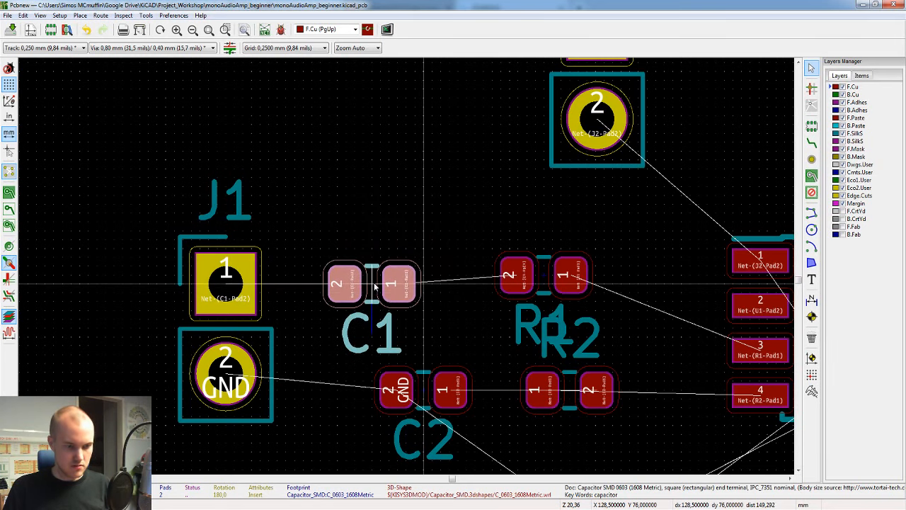
pyautogui.click(394, 284)
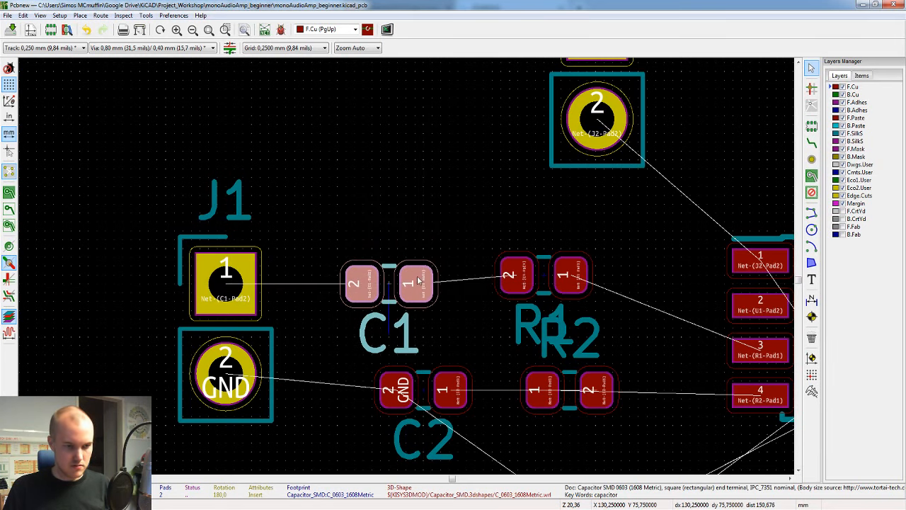
# Step: Move R1 into the same horizontal line as C1 and pad 1 of J1
pyautogui.click(543, 268)
pyautogui.press('m')
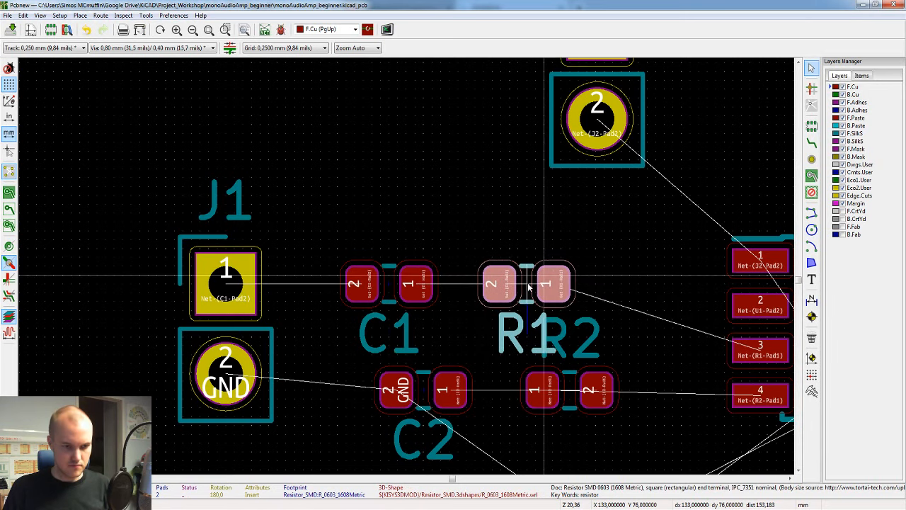
pyautogui.click(527, 282)
# Step: Move C2 directly below C1 so that their pads line up vertically
pyautogui.click(422, 383)
pyautogui.press('m')
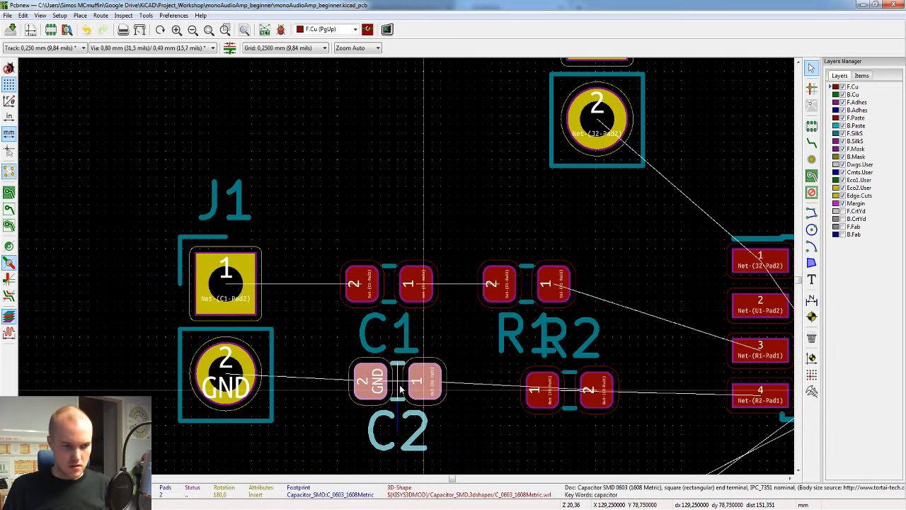
pyautogui.moveTo(441, 365); pyautogui.dragTo(417, 301, button='middle')
pyautogui.moveTo(418, 334); pyautogui.dragTo(415, 257, button='middle')
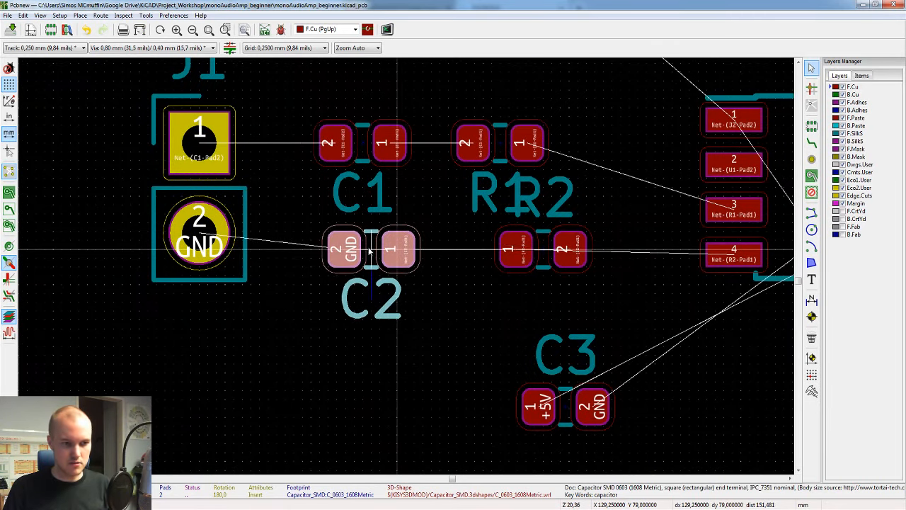
pyautogui.click(368, 252)
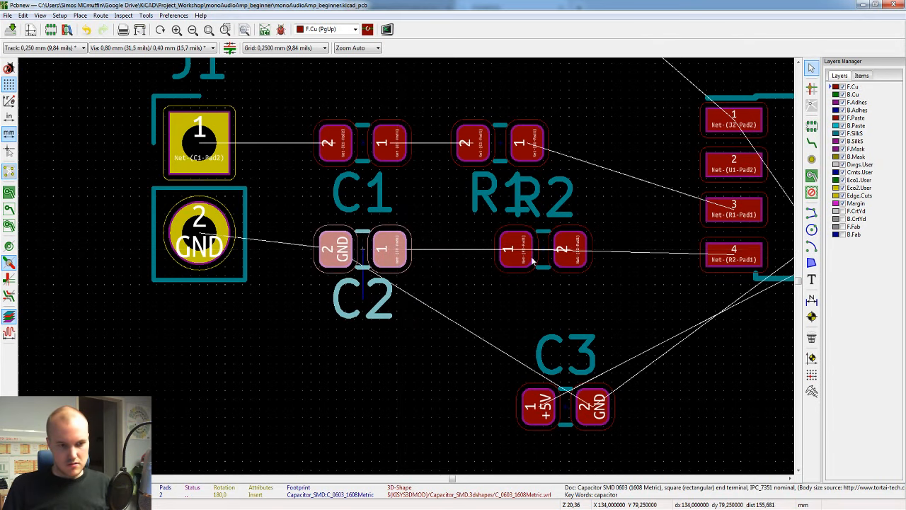
# Step: Move R2 directly below R1, rotate it 180 degrees and place it in line with C2 at about X 133, Y 79 mm
pyautogui.click(536, 262)
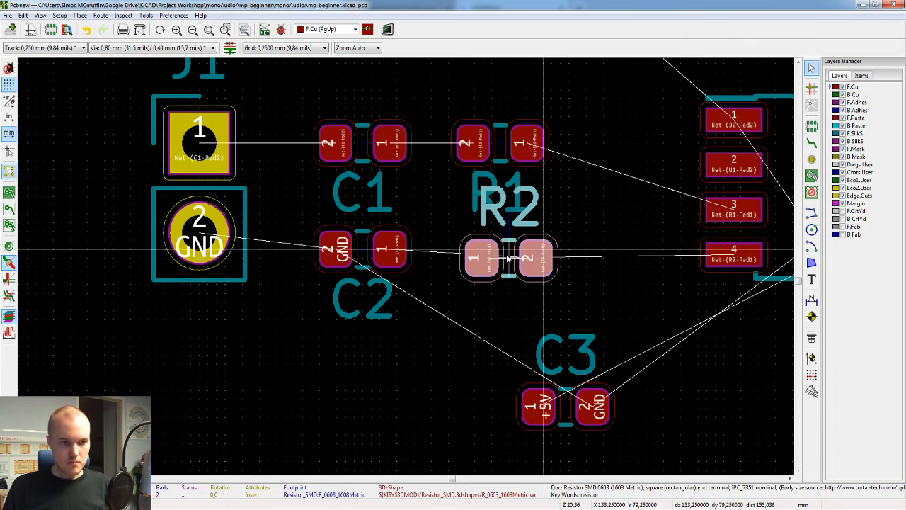
pyautogui.scroll(-2, 501, 253)
pyautogui.scroll(2, 494, 163)
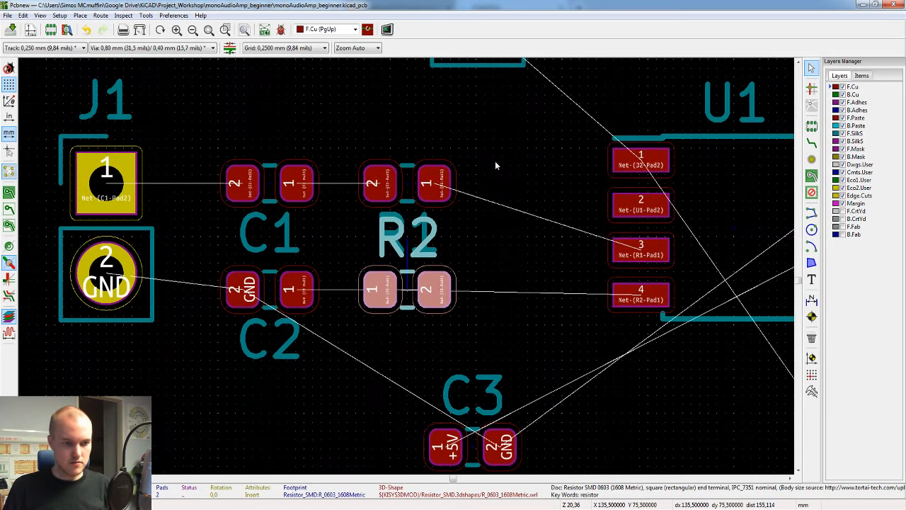
pyautogui.press('r')
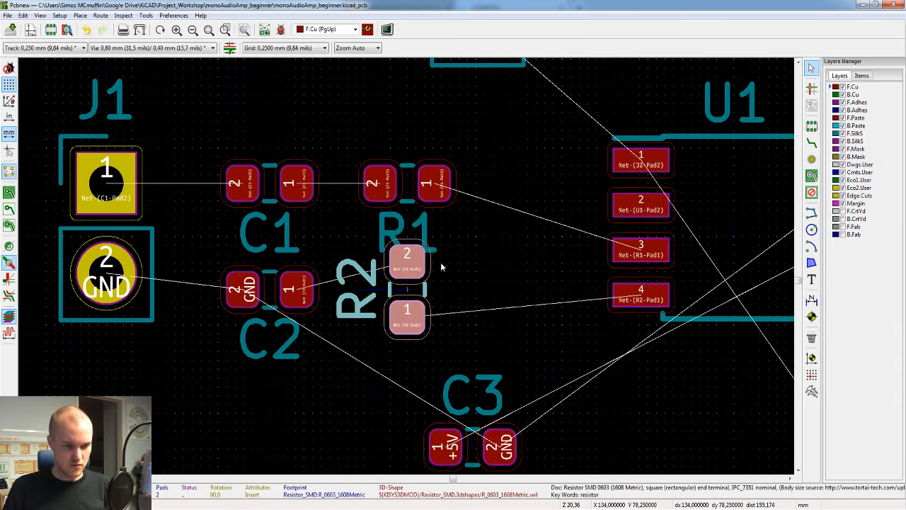
pyautogui.press('r')
pyautogui.click(442, 266)
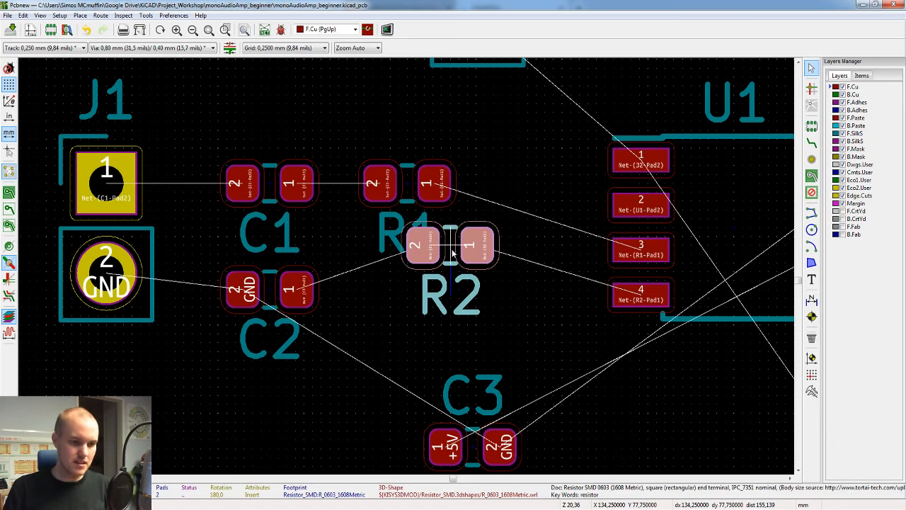
pyautogui.press('Escape')
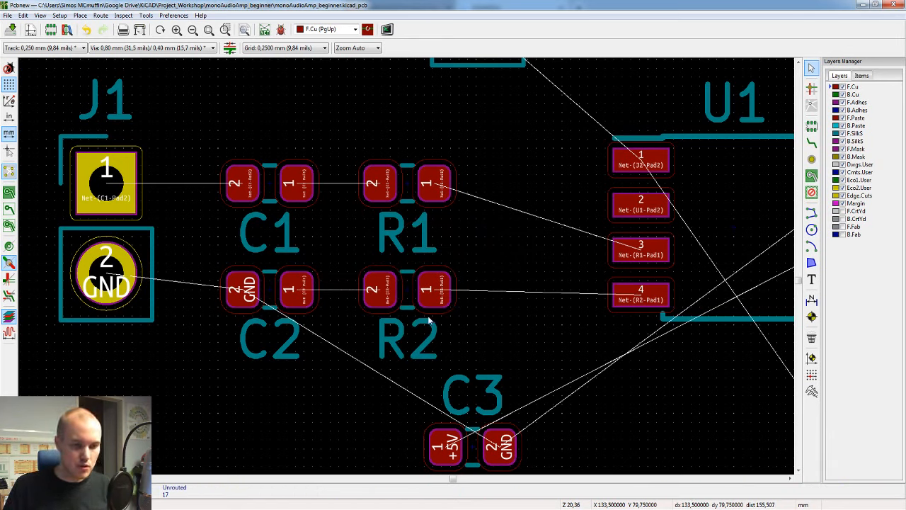
# Step: Pick up R2 and set it back in place, then open its footprint properties and close them without changes
pyautogui.click(407, 288)
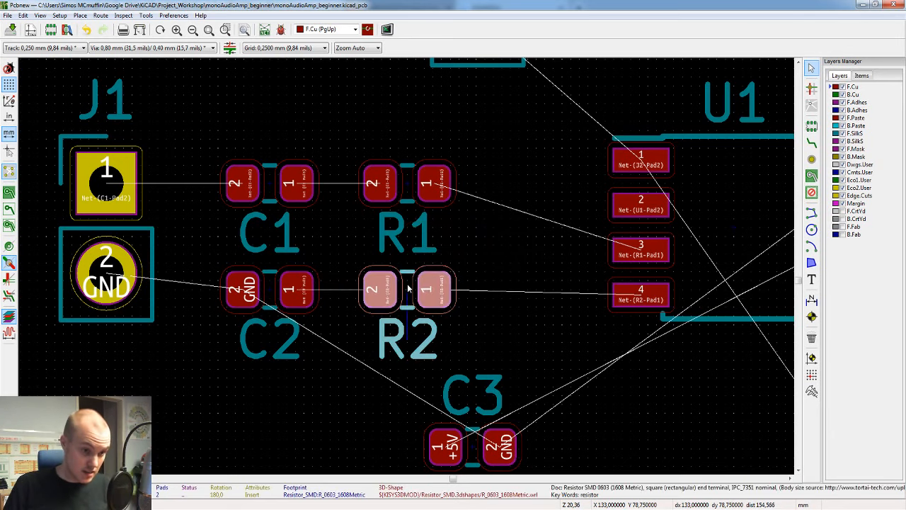
pyautogui.press('m')
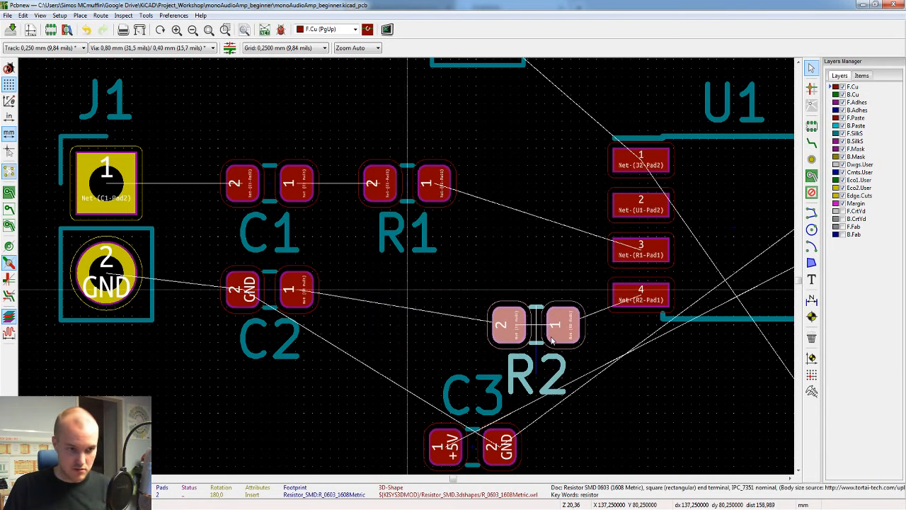
pyautogui.click(408, 284)
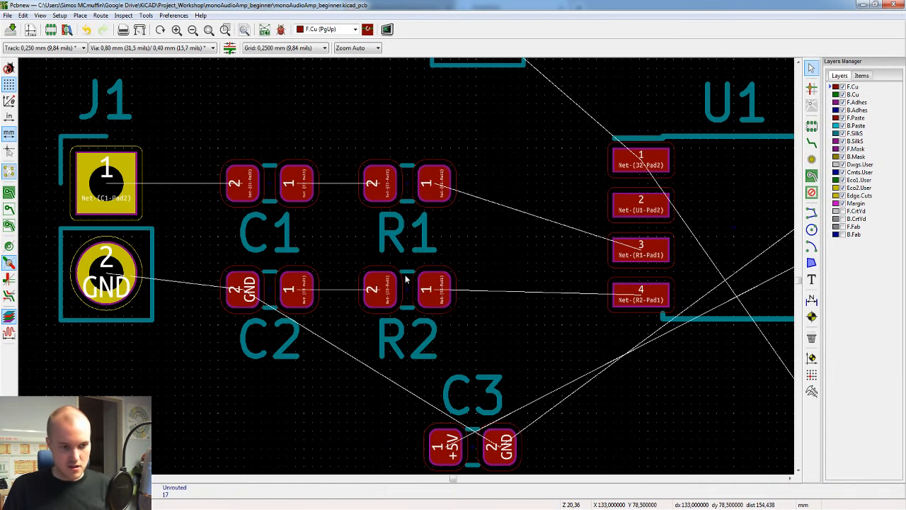
pyautogui.click(409, 299)
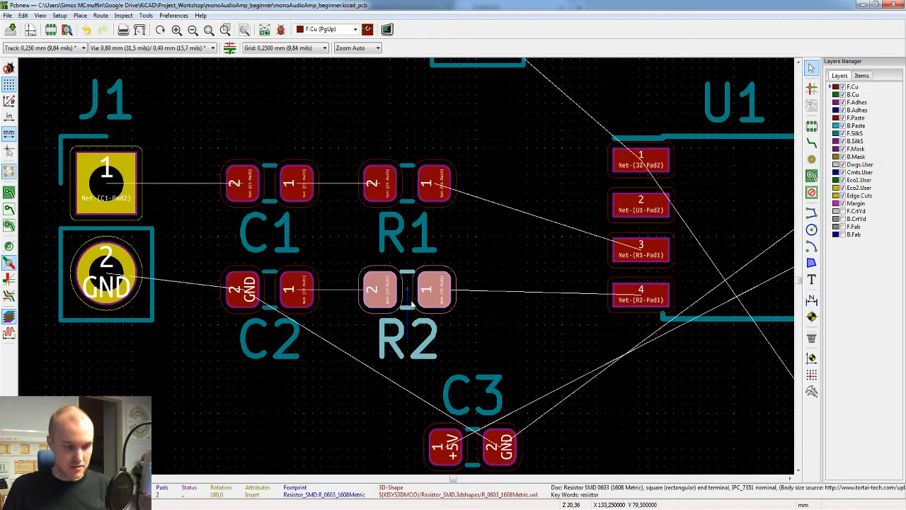
pyautogui.press('e')
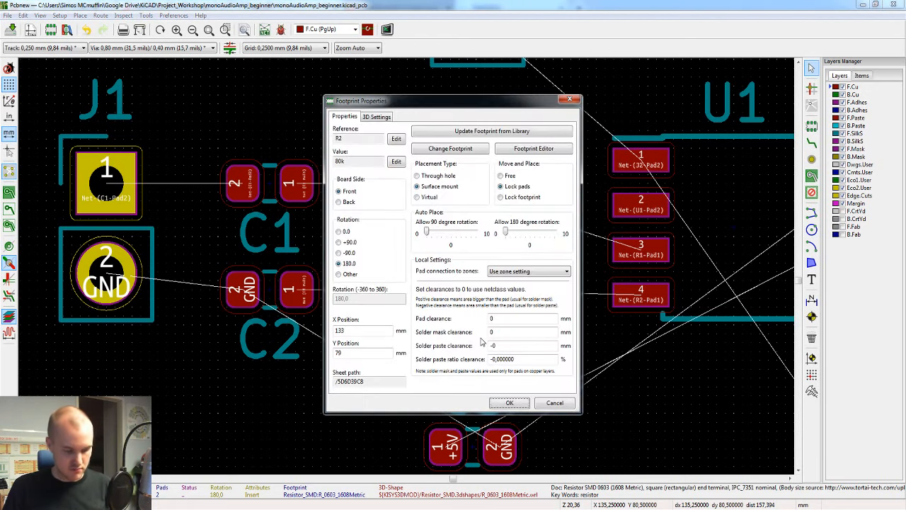
pyautogui.press('Escape')
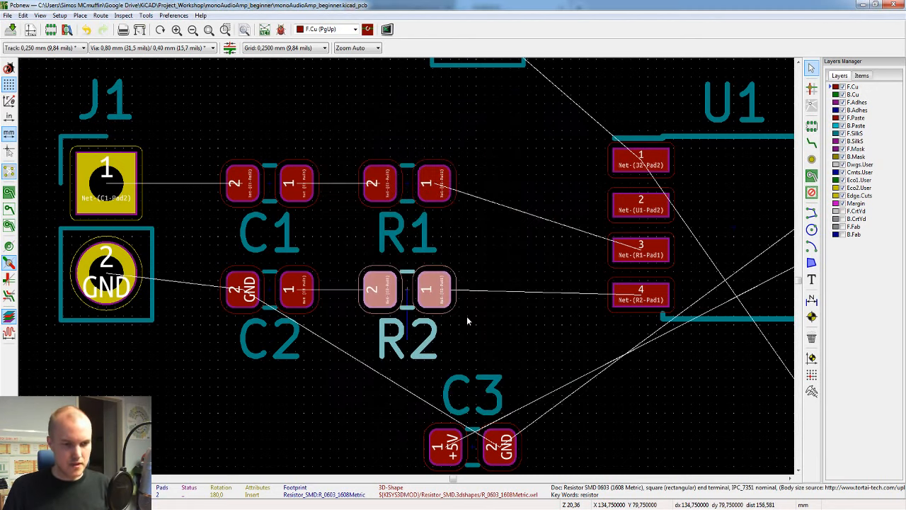
# Step: Rotate R2 through full turns and place it back in line with C2 below R1
pyautogui.press('r')
pyautogui.press('r')
pyautogui.press('r')
pyautogui.press('r')
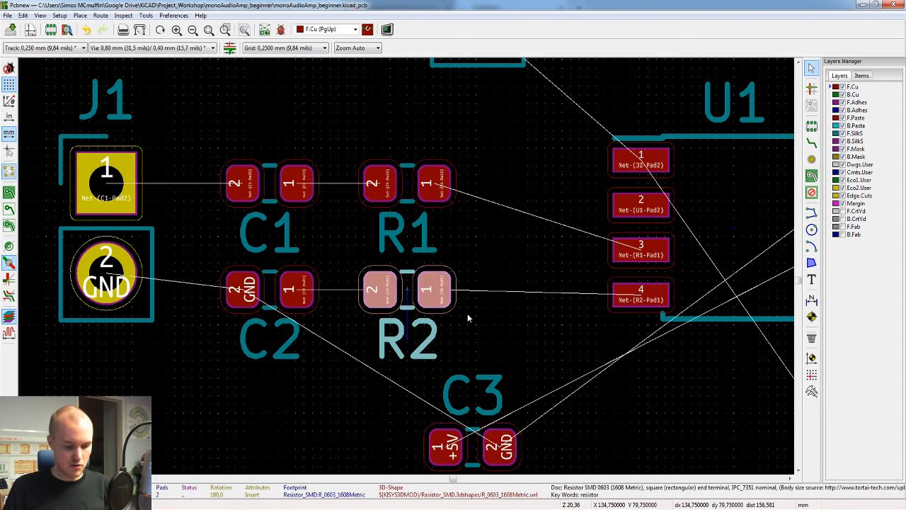
pyautogui.press('m')
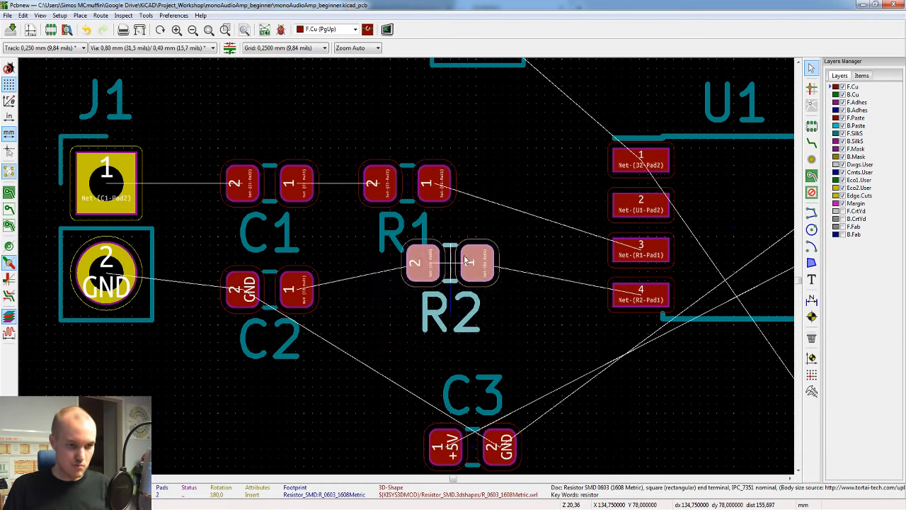
pyautogui.press('r')
pyautogui.press('r')
pyautogui.press('r')
pyautogui.press('r')
pyautogui.press('r')
pyautogui.press('r')
pyautogui.press('r')
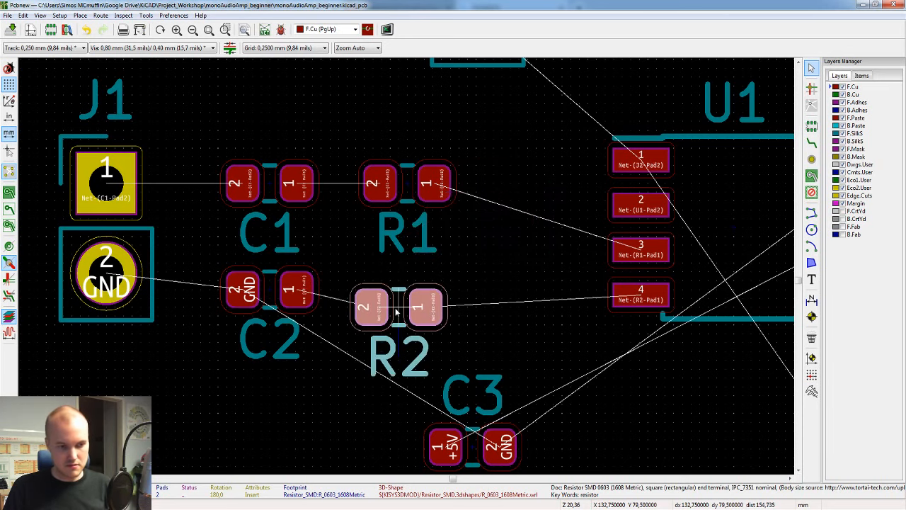
pyautogui.click(411, 293)
pyautogui.click(530, 252)
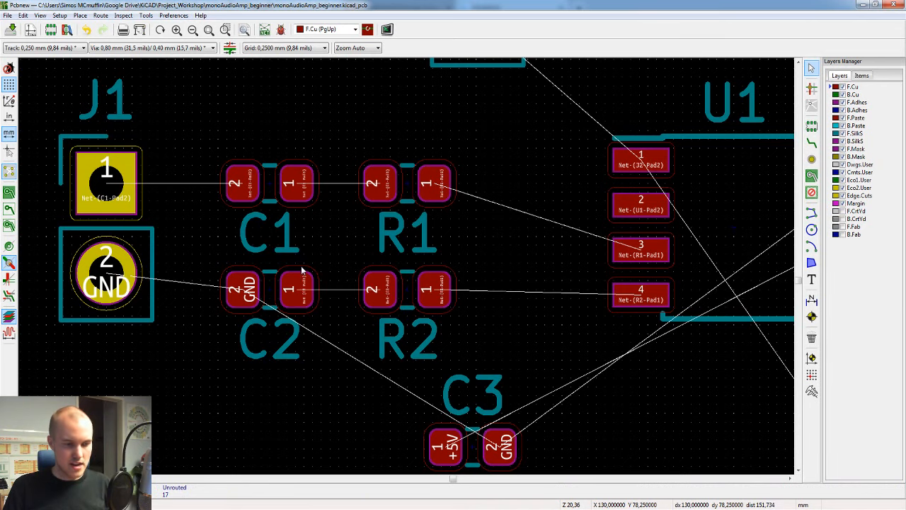
# Step: Examine the input network between J1 and U1, selecting C1, C2, R1 and R2 together and clearing the selection
pyautogui.scroll(-1, 408, 244)
pyautogui.scroll(1, 408, 245)
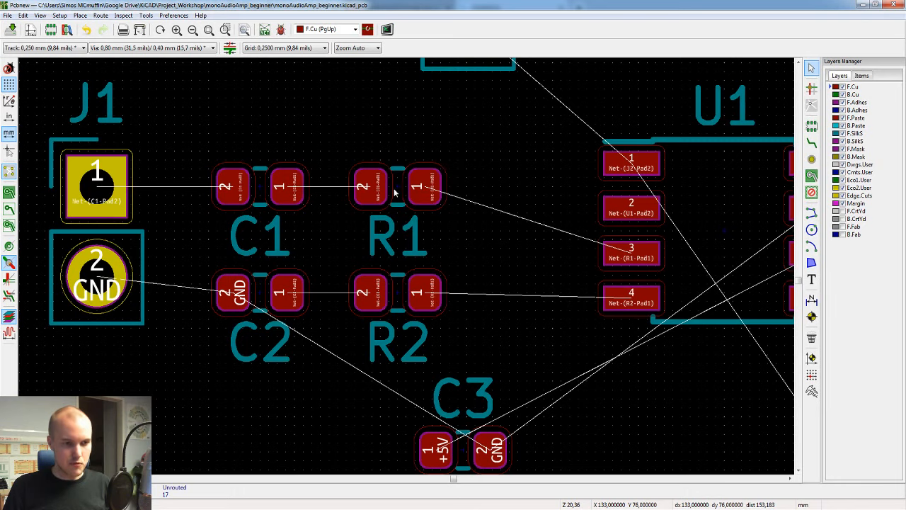
pyautogui.scroll(-1, 477, 248)
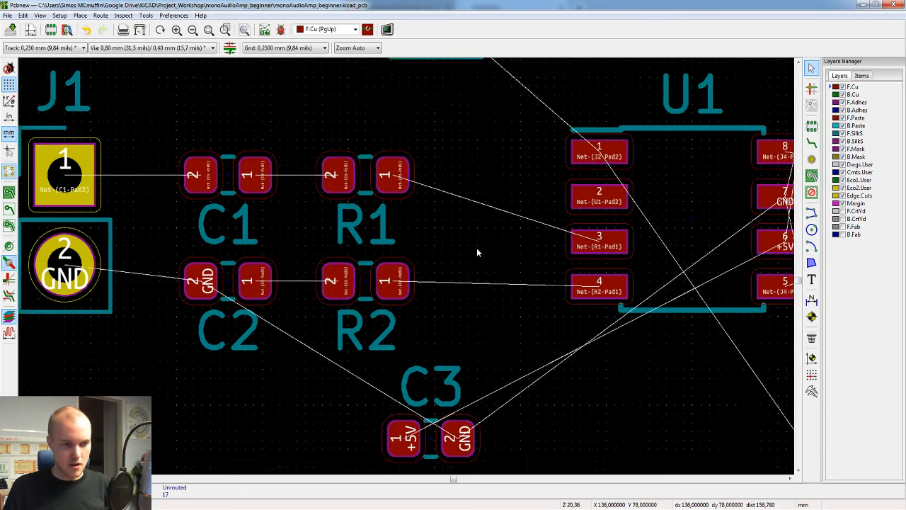
pyautogui.scroll(1, 523, 276)
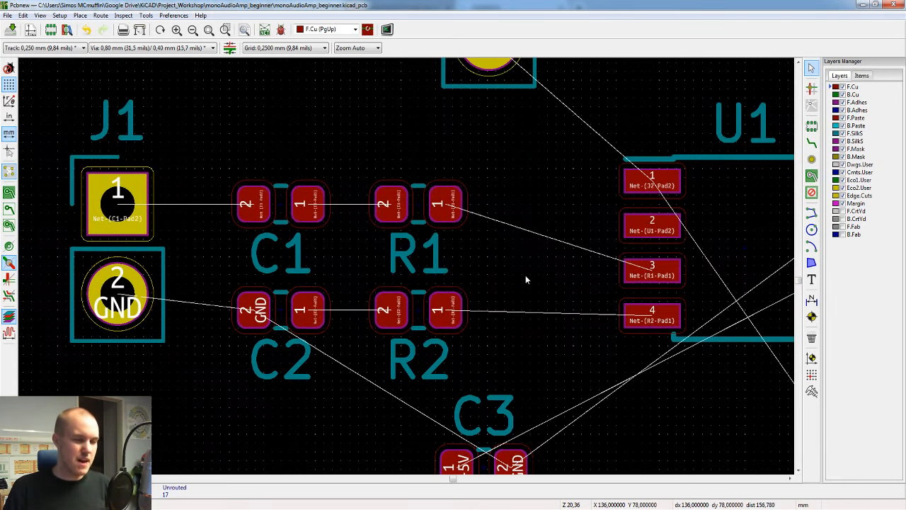
pyautogui.moveTo(51, 146); pyautogui.dragTo(703, 353)
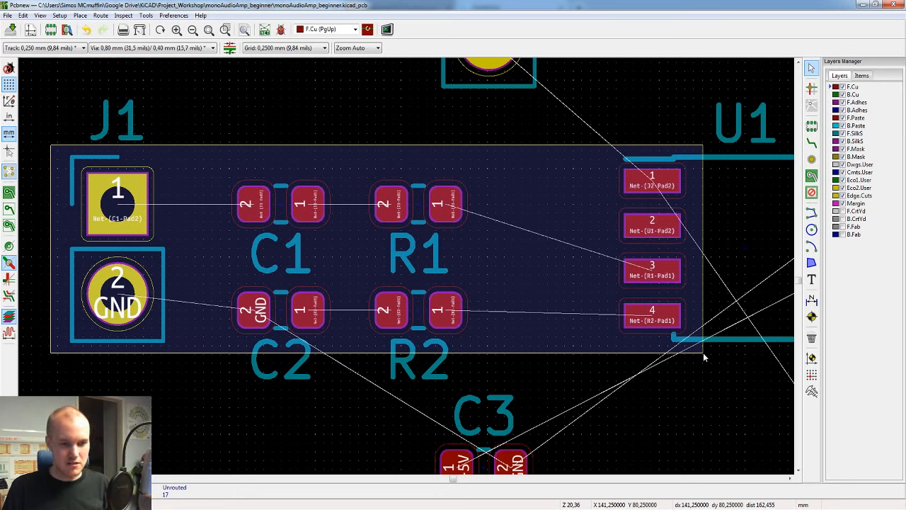
pyautogui.moveTo(703, 352); pyautogui.dragTo(703, 353)
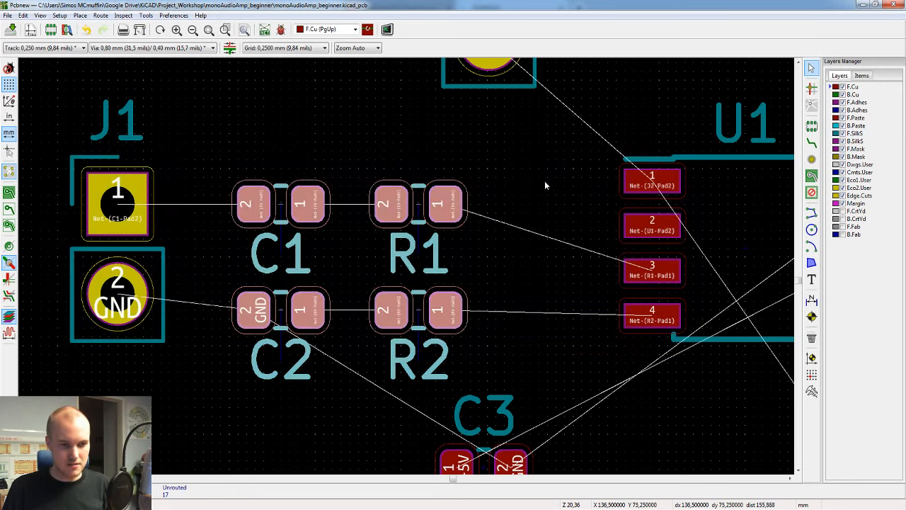
pyautogui.click(522, 159)
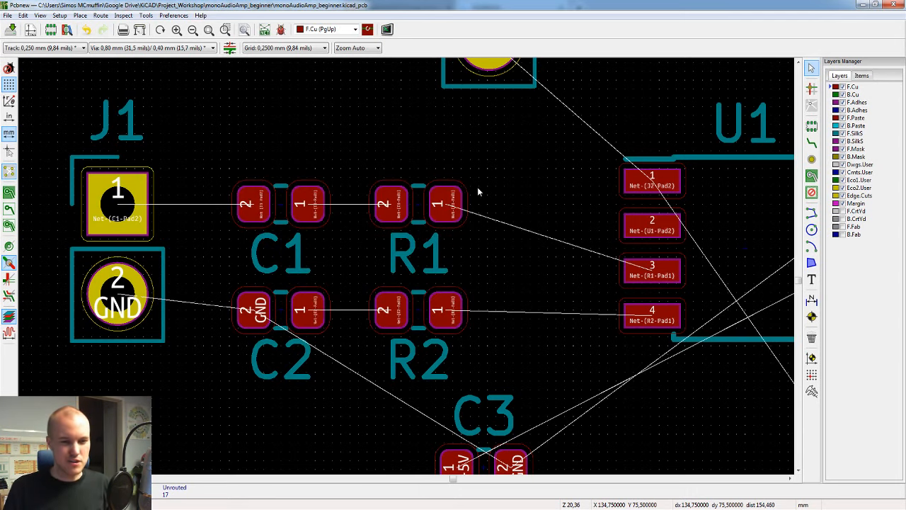
# Step: Move R2 closer to pad 4 of U1 and place C2 in line beside it, both at about Y 79.75 mm
pyautogui.scroll(-5, 510, 237)
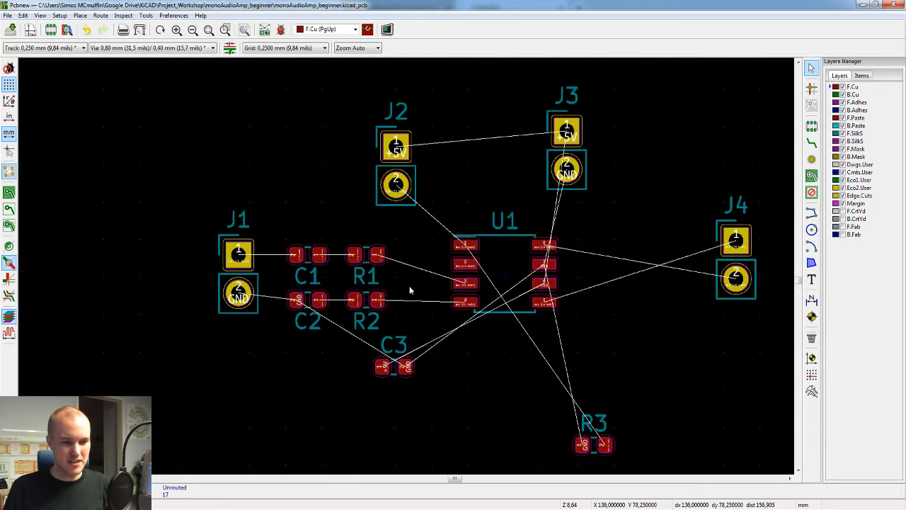
pyautogui.scroll(5, 411, 258)
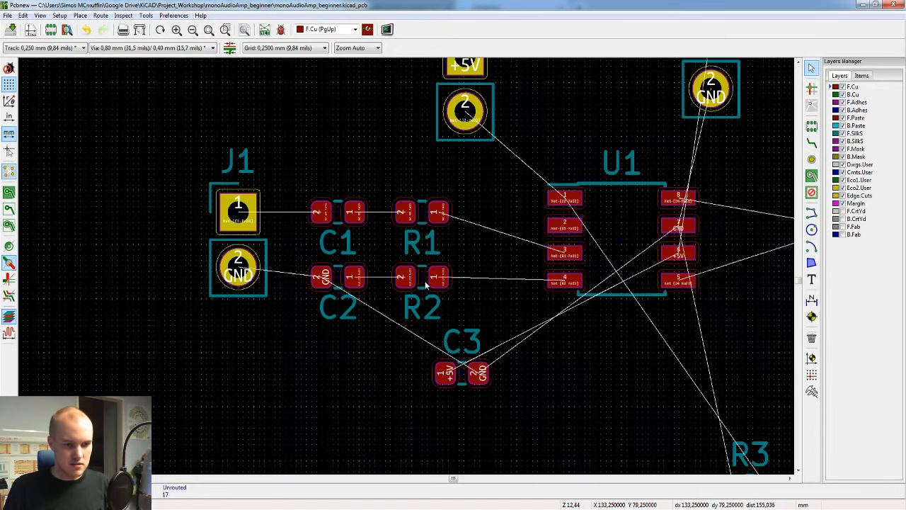
pyautogui.scroll(-1, 405, 262)
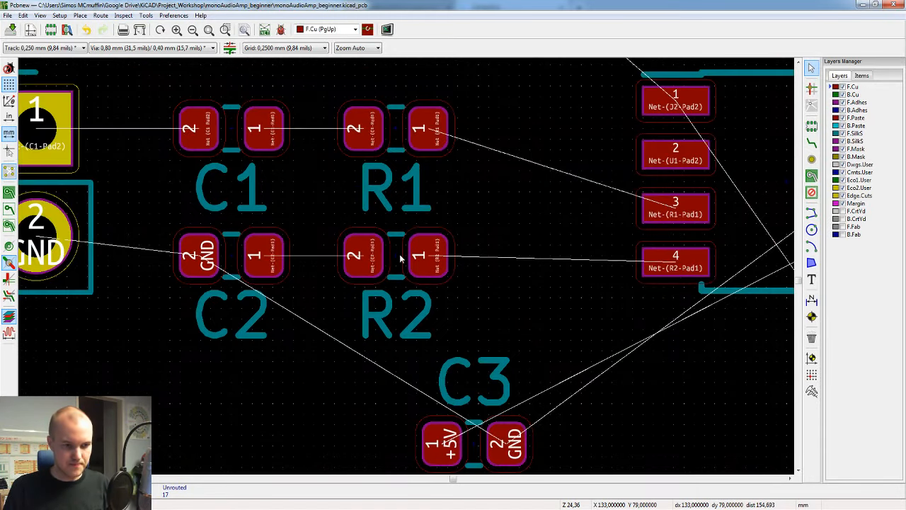
pyautogui.press('m')
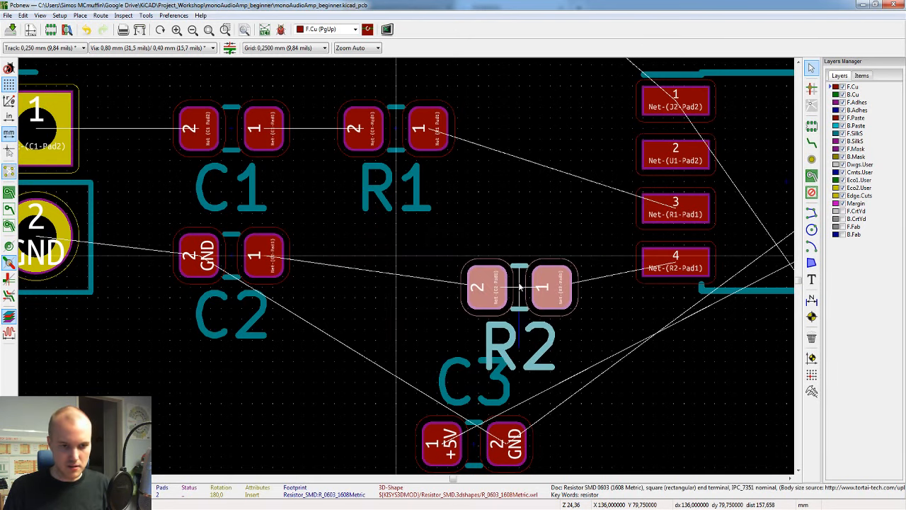
pyautogui.click(520, 287)
pyautogui.press('m')
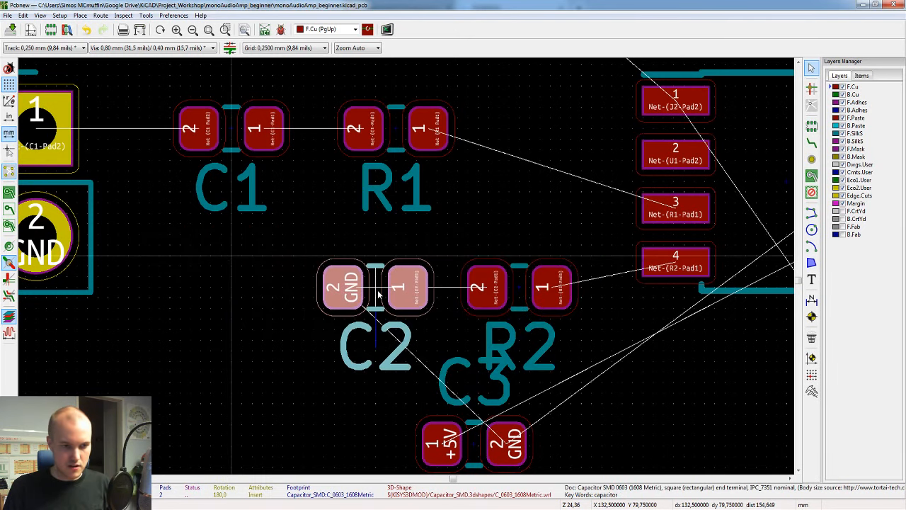
pyautogui.click(379, 294)
# Step: Move R1 directly above R2 near pad 3 of U1 and C1 directly above C2, both at about Y 77.75 mm
pyautogui.press('m')
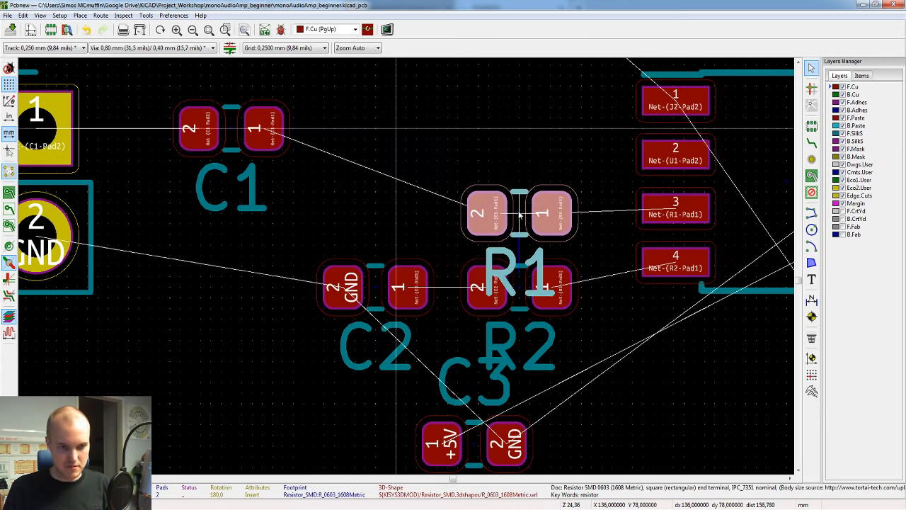
pyautogui.click(520, 211)
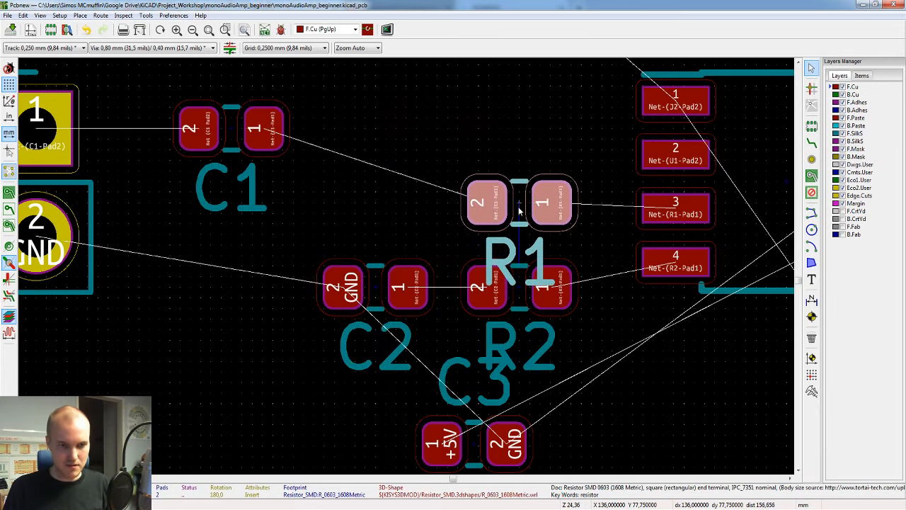
pyautogui.press('m')
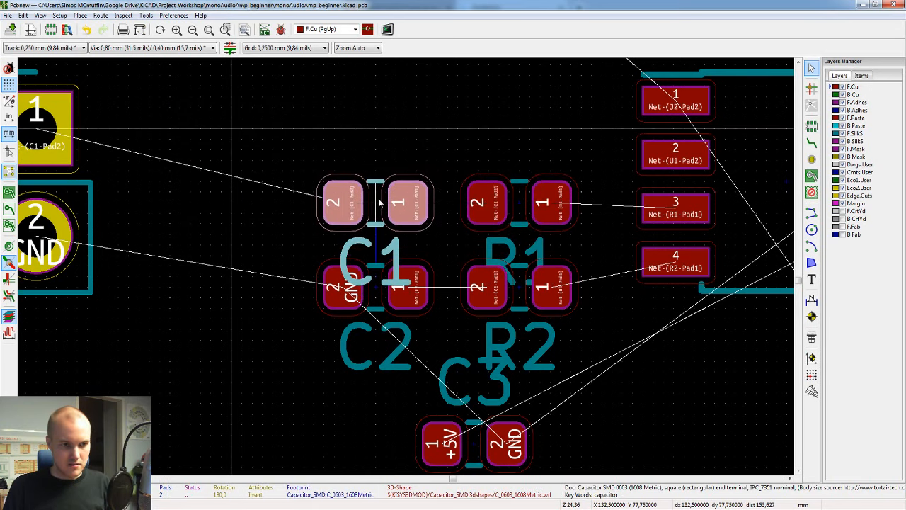
pyautogui.click(375, 203)
# Step: Move J1 closer to C1 and C2, at about X 128.75, Y 76 mm, and move C3 below U1
pyautogui.press('m')
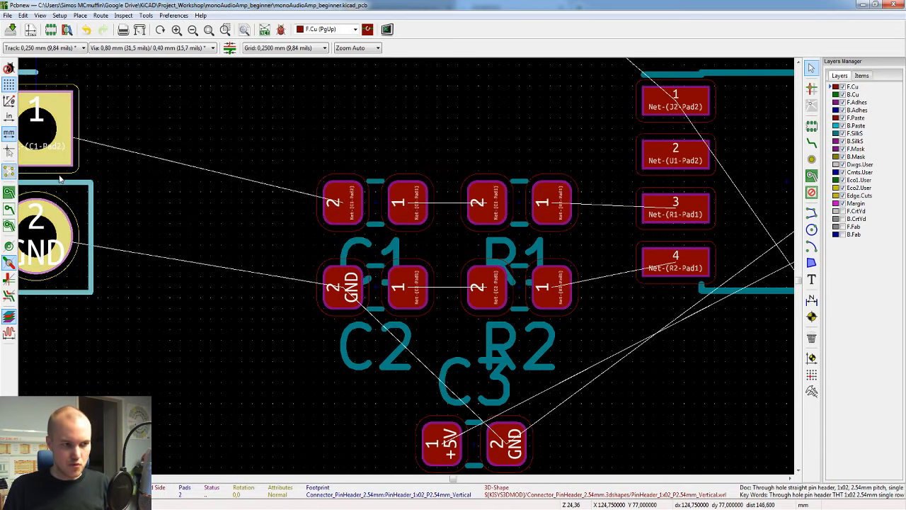
pyautogui.click(238, 130)
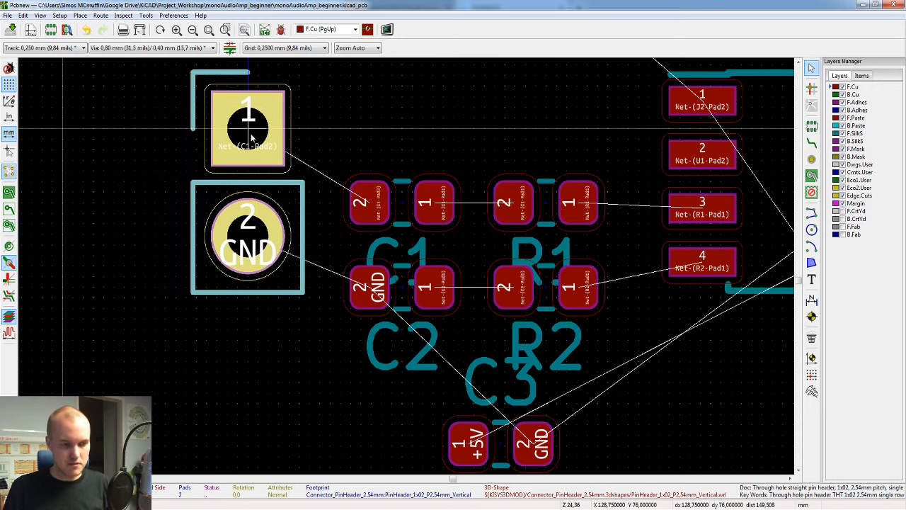
pyautogui.scroll(-3, 454, 160)
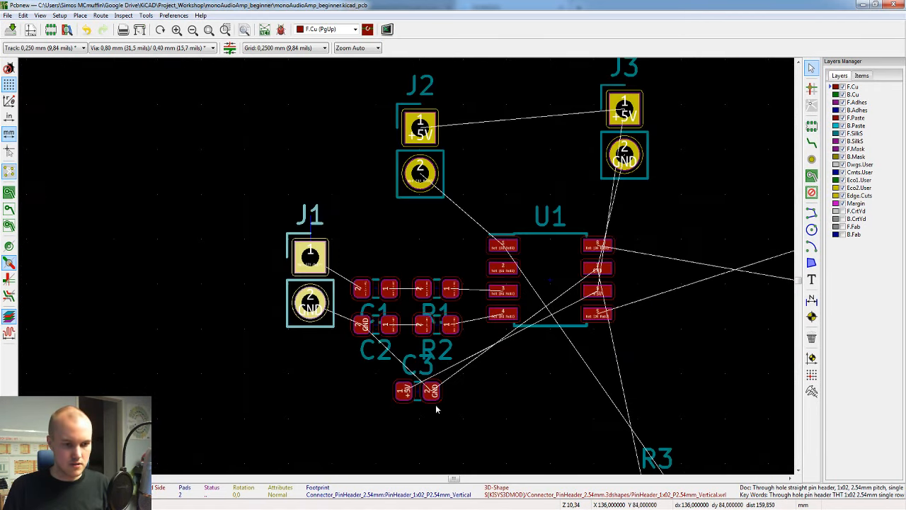
pyautogui.press('m')
pyautogui.click(557, 438)
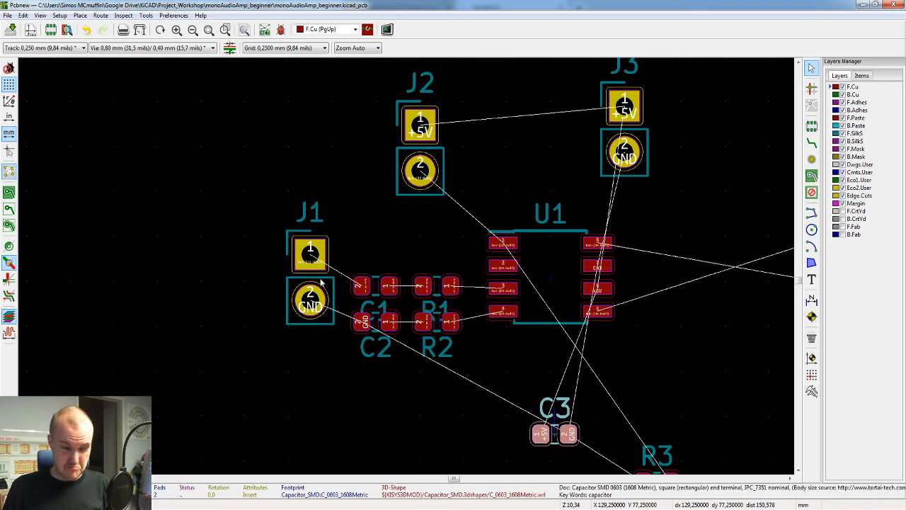
# Step: Save the board and open it in the 3D Viewer to inspect the component placement
pyautogui.hotkey('ctrl', 's')
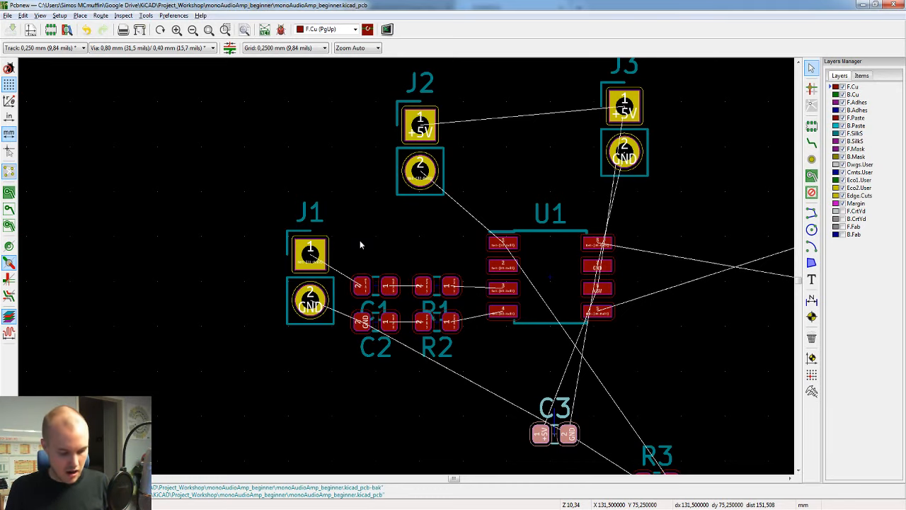
pyautogui.hotkey('alt', '3')
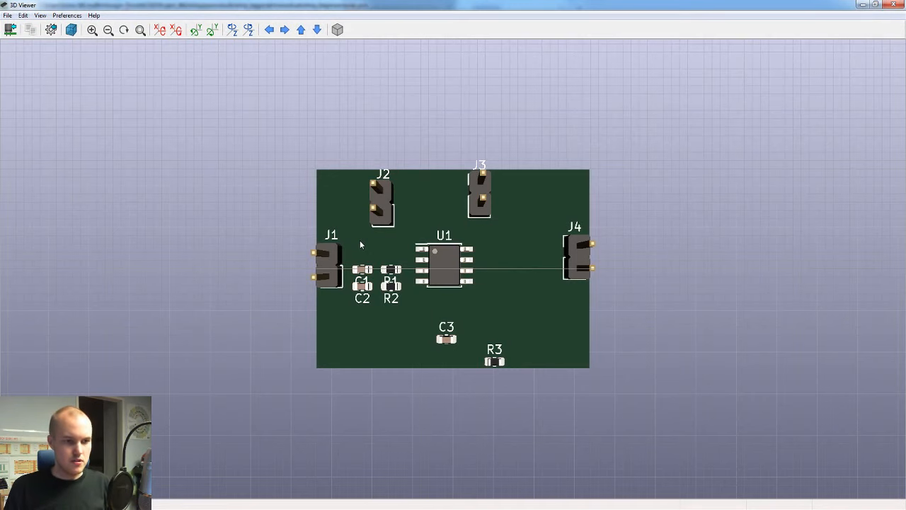
# Step: Inspect the component placement in 3D from several angles and return to the board editor
pyautogui.scroll(5, 444, 246)
pyautogui.scroll(-2, 493, 333)
pyautogui.moveTo(568, 357); pyautogui.dragTo(445, 360)
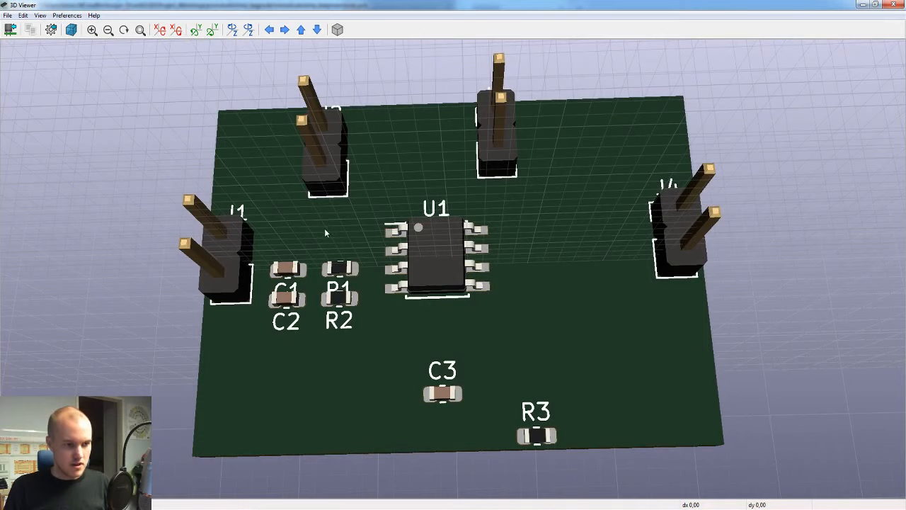
pyautogui.moveTo(325, 232); pyautogui.dragTo(235, 256)
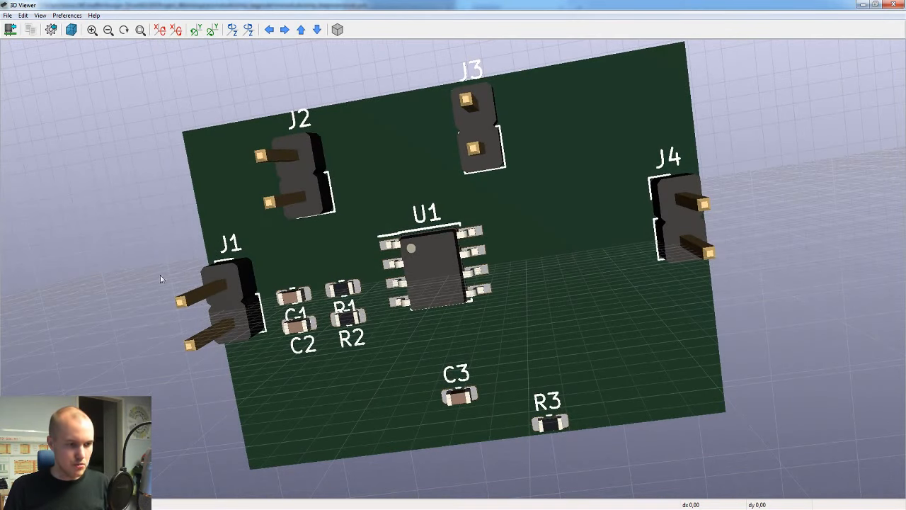
pyautogui.moveTo(162, 279); pyautogui.dragTo(241, 268)
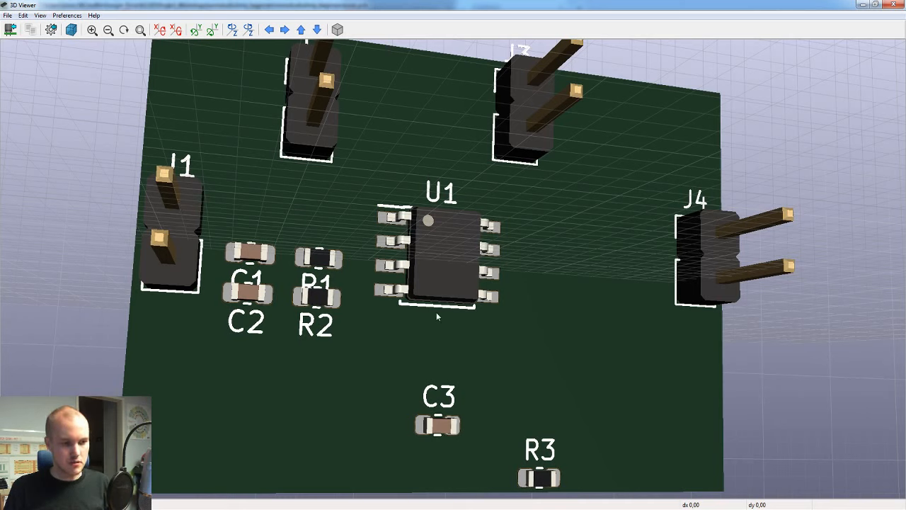
pyautogui.click(729, 509)
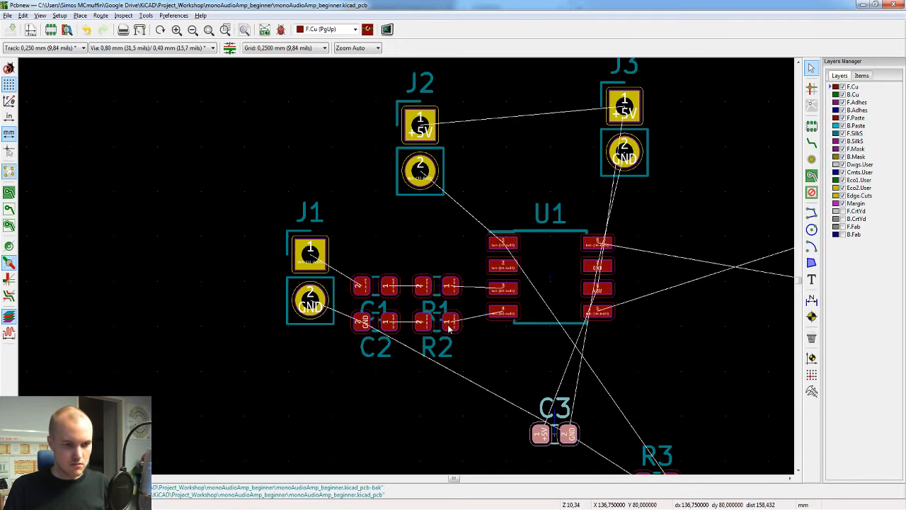
# Step: Rotate C3 90° and place it beside pads 6 and 7 of U1, at about X 147.25, Y 77.25 mm
pyautogui.scroll(-1, 464, 344)
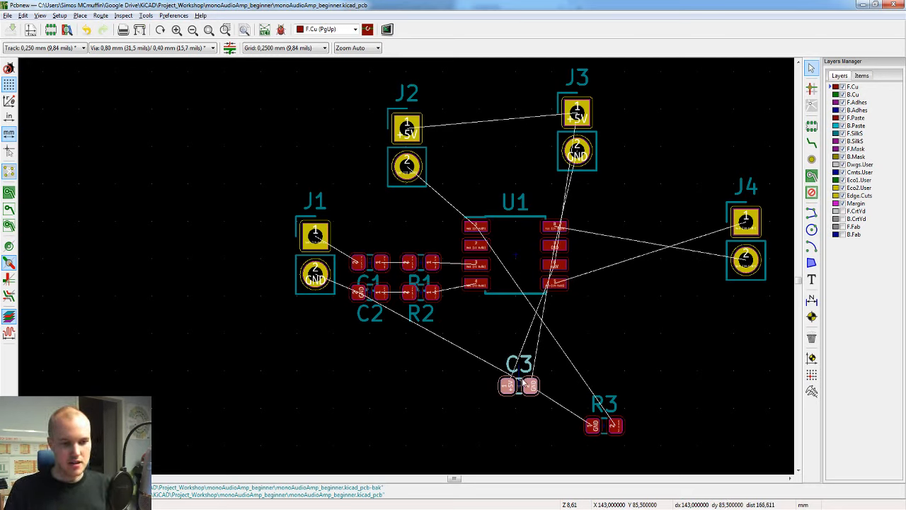
pyautogui.moveTo(510, 388); pyautogui.dragTo(615, 262)
pyautogui.scroll(2, 615, 262)
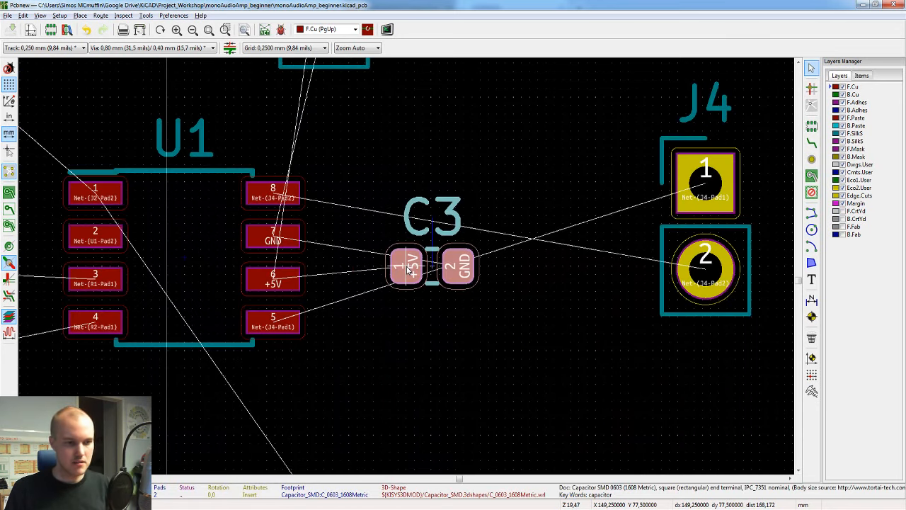
pyautogui.moveTo(416, 311); pyautogui.dragTo(455, 316, button='middle')
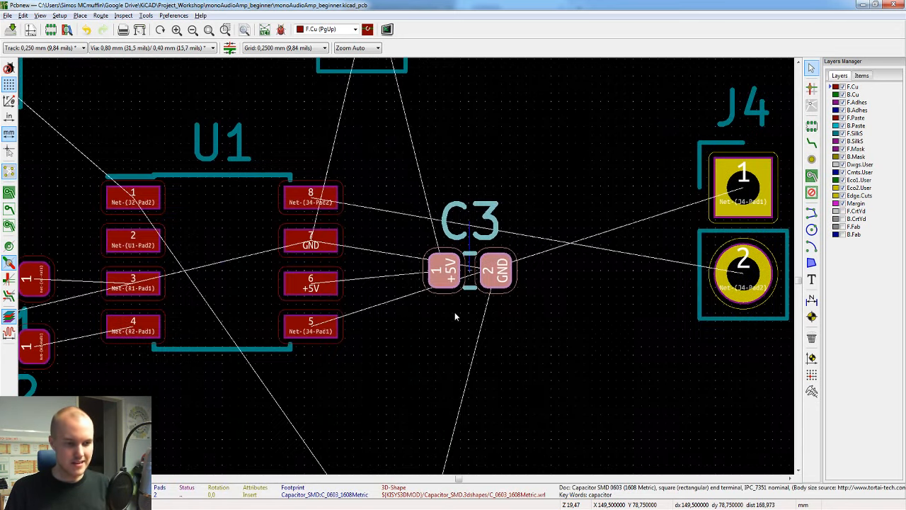
pyautogui.press('m')
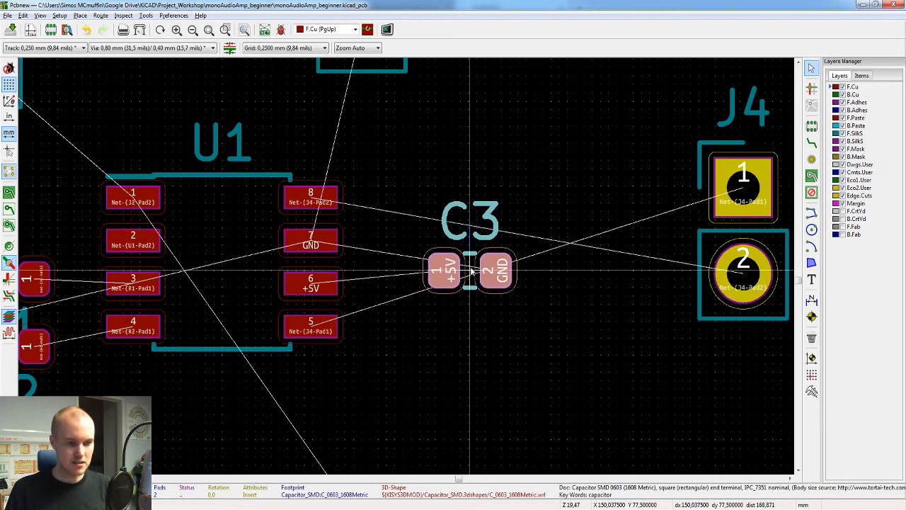
pyautogui.press('r')
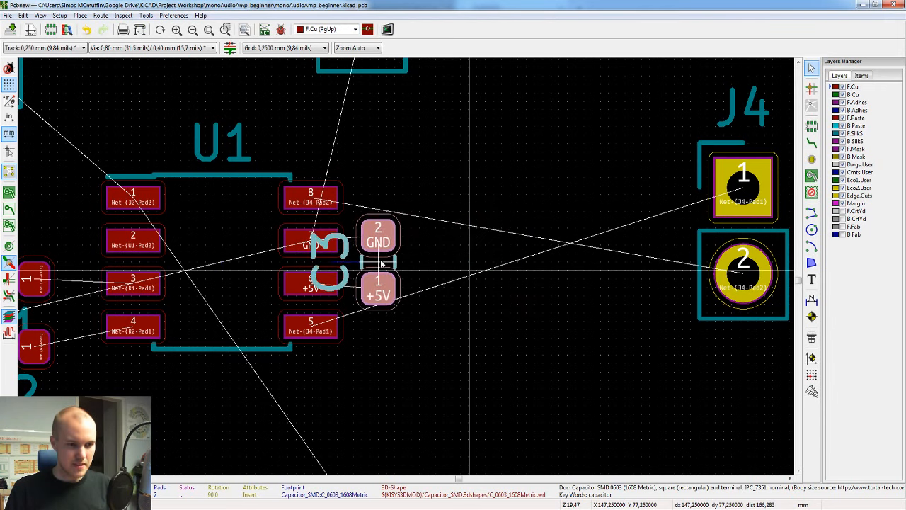
pyautogui.click(353, 259)
# Step: Move C3's reference text off the pads of U1 to the capacitor's side facing J4
pyautogui.press('m')
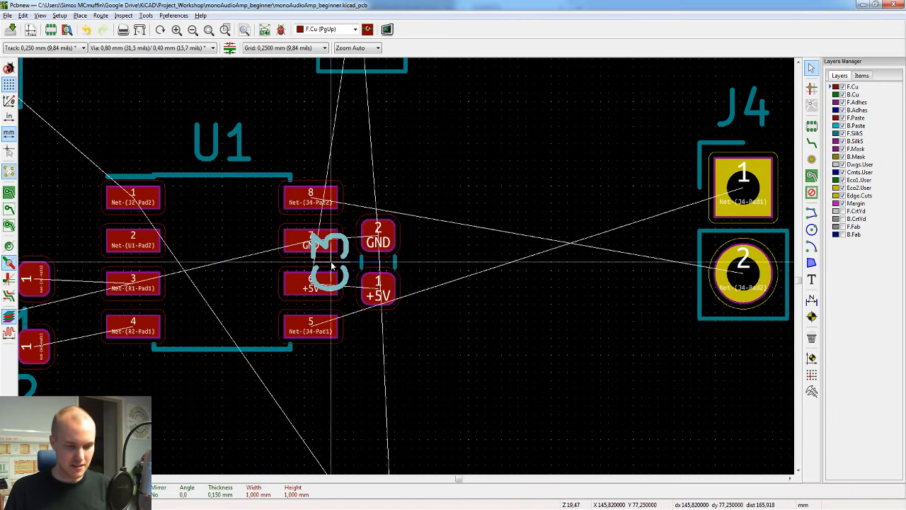
pyautogui.click(428, 263)
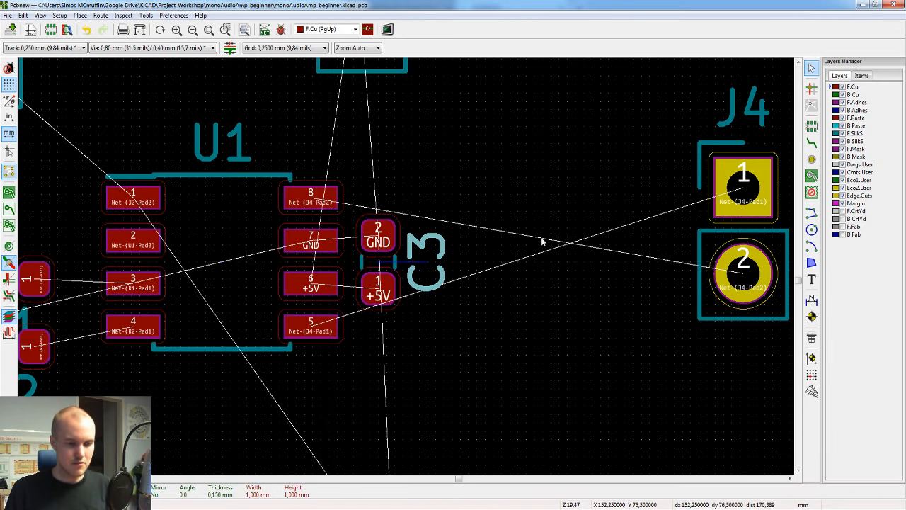
pyautogui.moveTo(482, 236); pyautogui.dragTo(659, 217, button='middle')
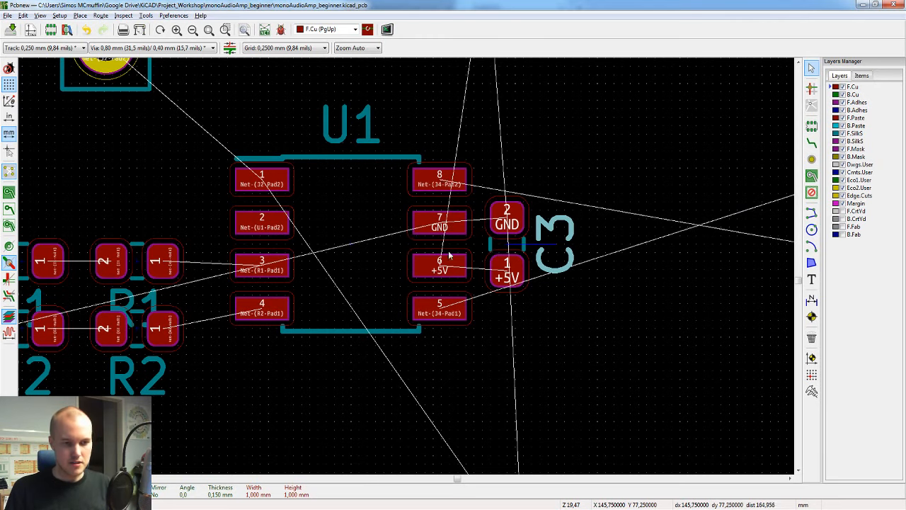
# Step: Rotate J4 180° and move it close to C3, with pad 1 at about X 151.75, Y 78.5 mm
pyautogui.scroll(-3, 409, 203)
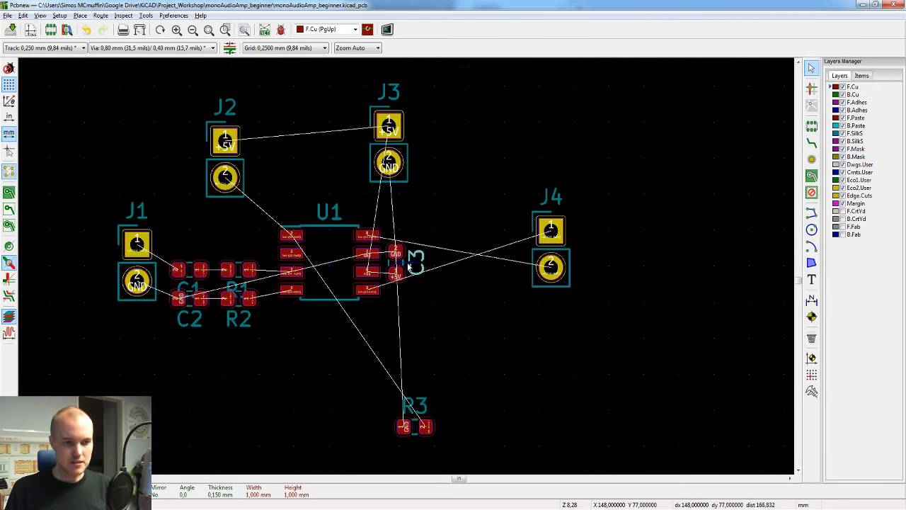
pyautogui.scroll(1, 408, 270)
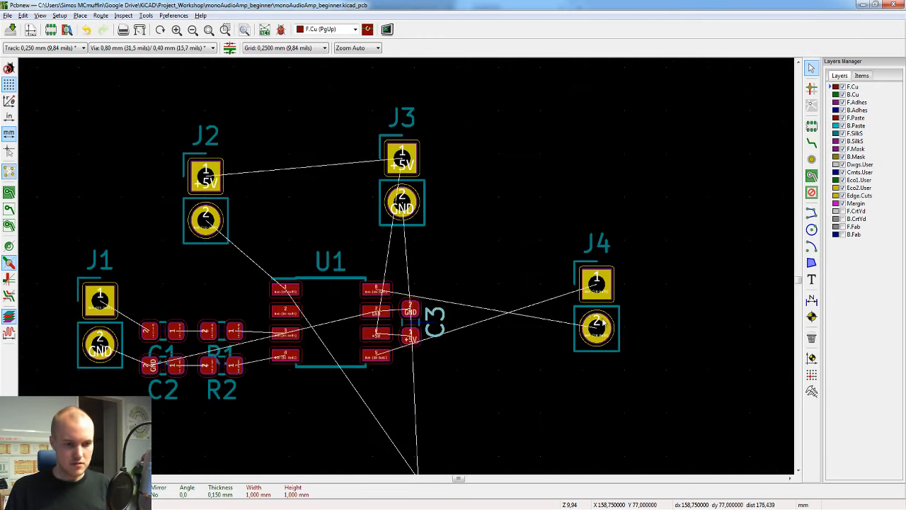
pyautogui.click(589, 309)
pyautogui.press('m')
pyautogui.press('r')
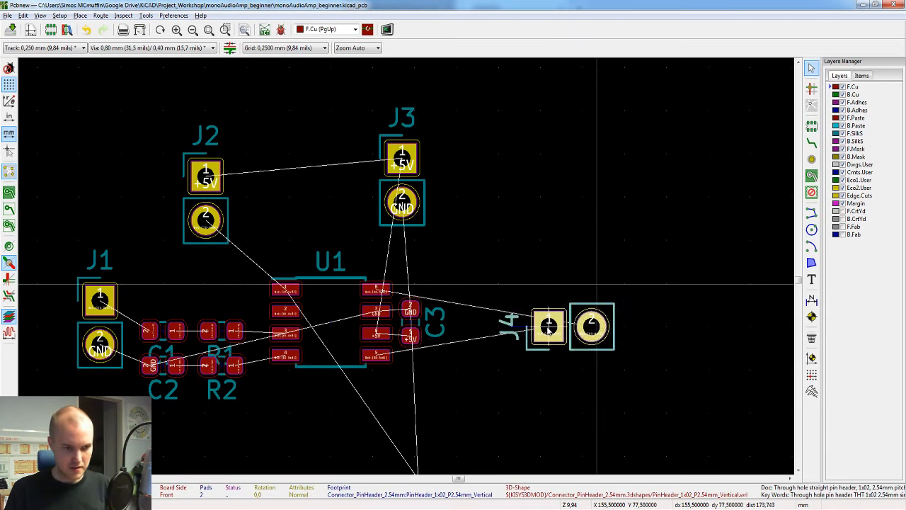
pyautogui.press('r')
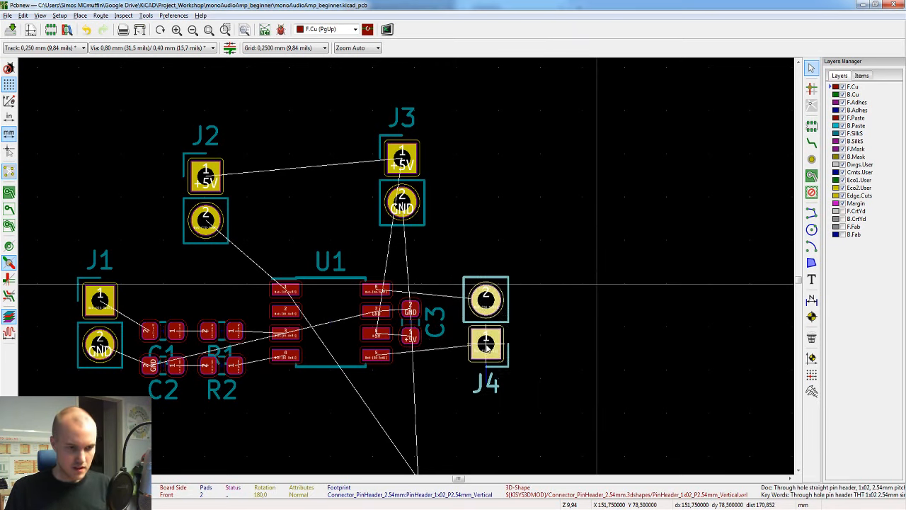
pyautogui.click(486, 344)
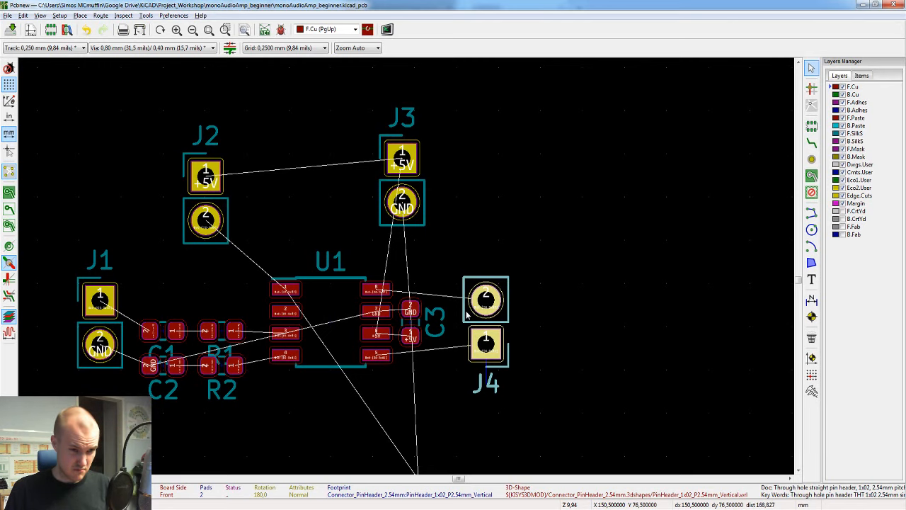
# Step: Try R3 above pad 1 of U1, rotated 180°
pyautogui.scroll(-3, 467, 314)
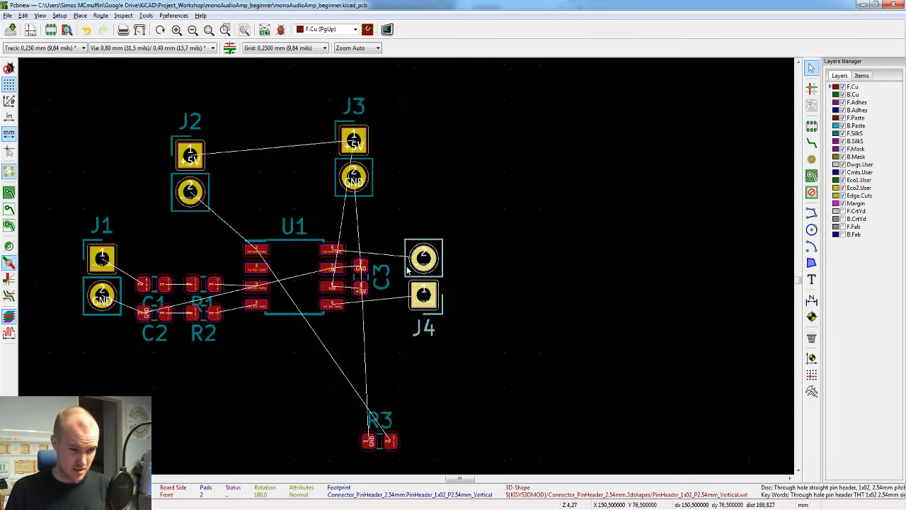
pyautogui.click(393, 356)
pyautogui.press('m')
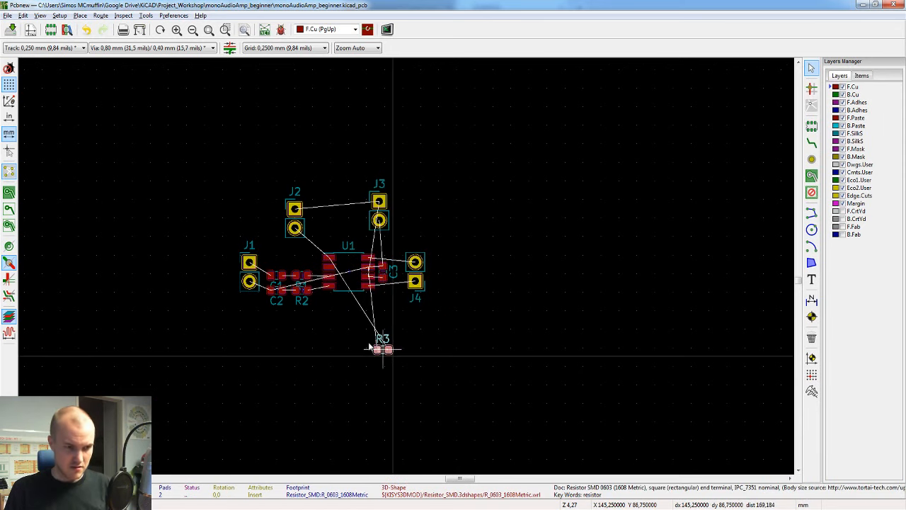
pyautogui.scroll(3, 411, 256)
pyautogui.scroll(2, 421, 202)
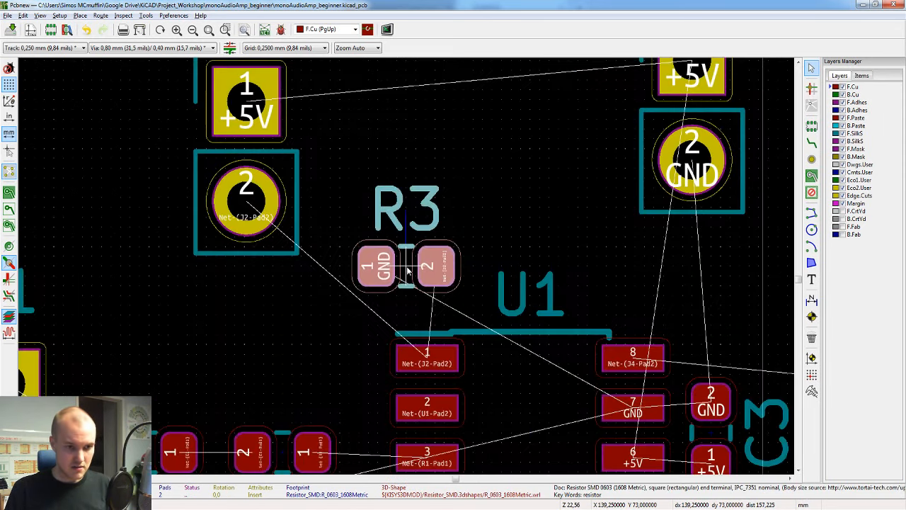
pyautogui.press('r')
pyautogui.press('r')
pyautogui.keyDown('shift'); pyautogui.scroll(-2, 453, 179); pyautogui.keyUp('shift')
pyautogui.moveTo(453, 179); pyautogui.dragTo(306, 189, button='middle')
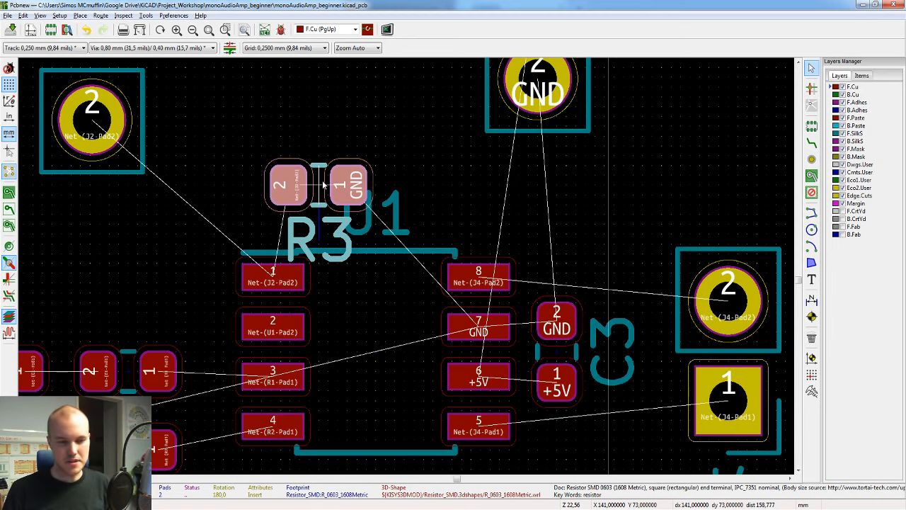
# Step: Place R3 just below U1, at about X 142.5, Y 80.75 mm
pyautogui.scroll(-1, 322, 185)
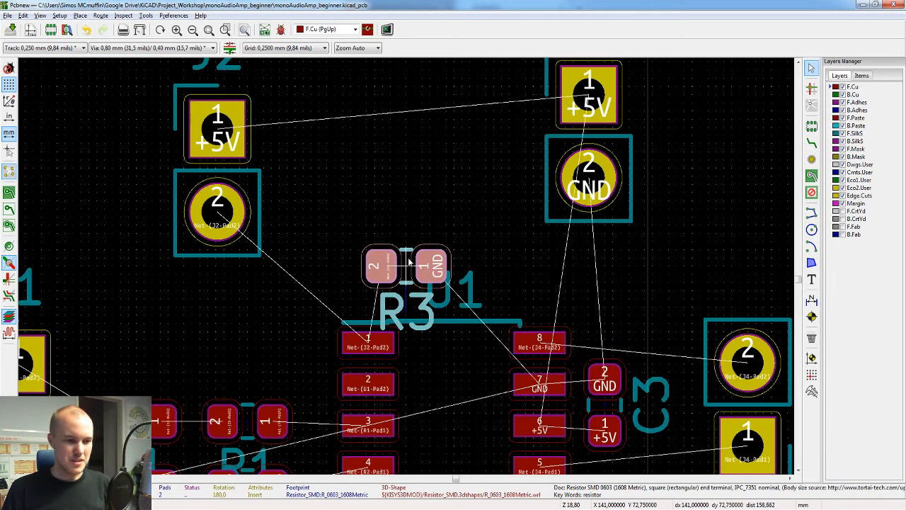
pyautogui.scroll(-1, 408, 270)
pyautogui.scroll(-3, 408, 270)
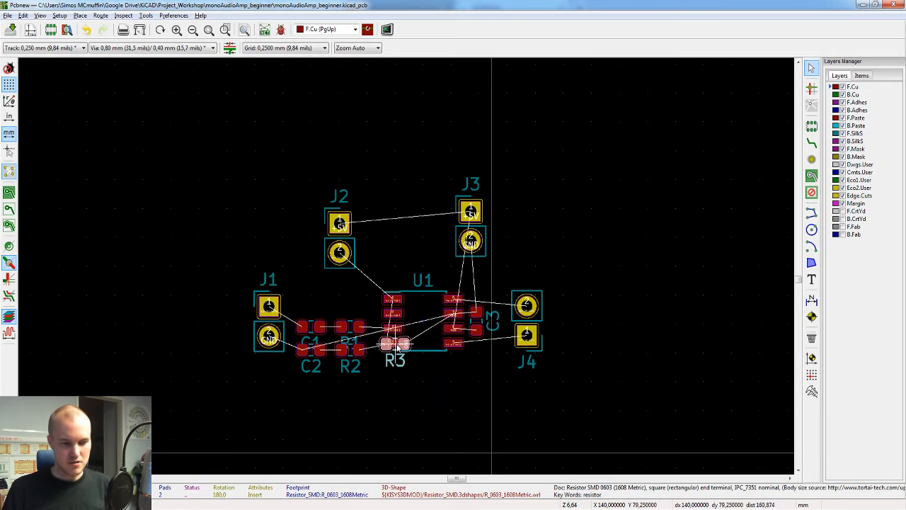
pyautogui.scroll(1, 392, 346)
pyautogui.scroll(2, 408, 270)
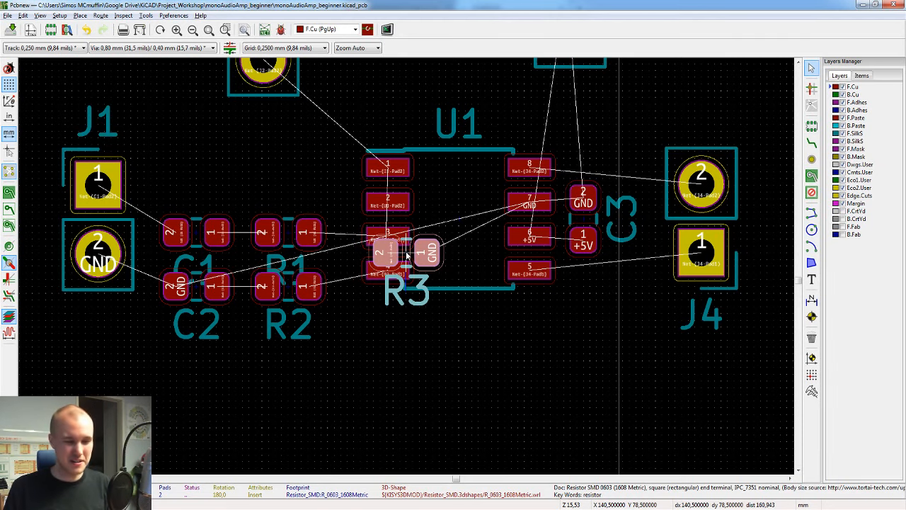
pyautogui.moveTo(406, 256); pyautogui.dragTo(461, 319)
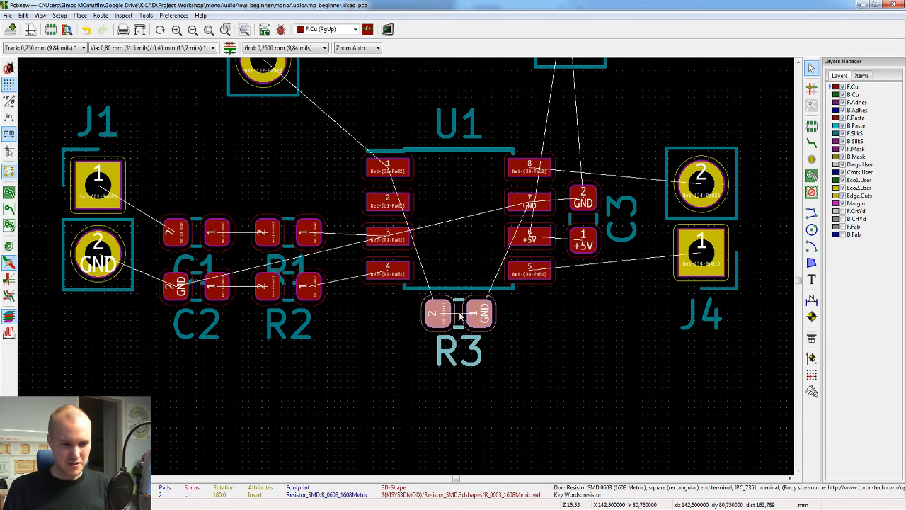
pyautogui.click(461, 317)
# Step: Rotate R3 another 180° and place it beside pad 1 of U1, above R1, at about X 136.75, Y 75.25 mm
pyautogui.keyDown('shift'); pyautogui.scroll(2, 481, 269); pyautogui.keyUp('shift')
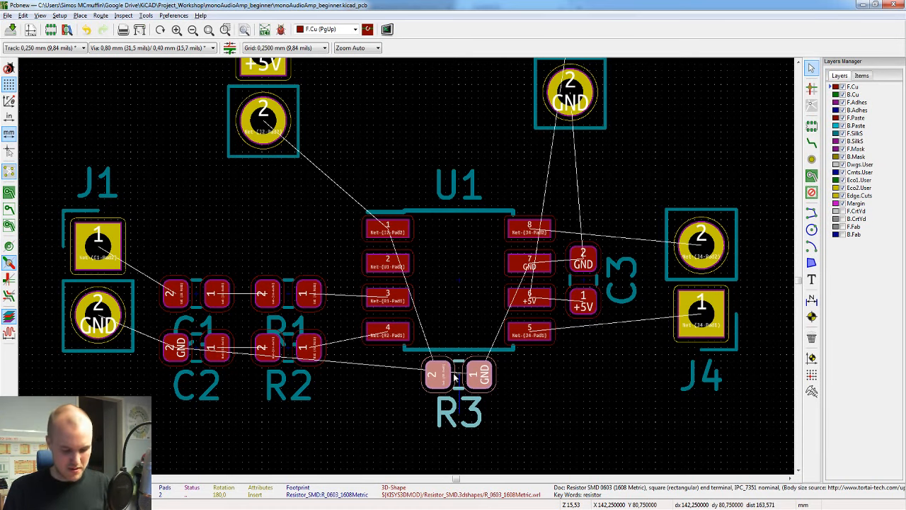
pyautogui.press('m')
pyautogui.press('r')
pyautogui.press('r')
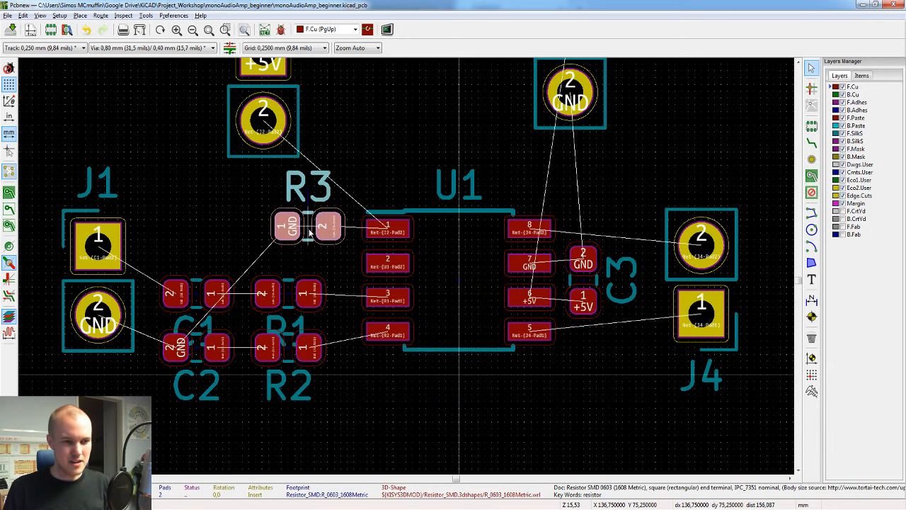
pyautogui.click(309, 232)
# Step: Rotate J2 to 270° and place it directly above R3, with its +5V pad facing J3
pyautogui.moveTo(370, 177); pyautogui.dragTo(372, 250, button='middle')
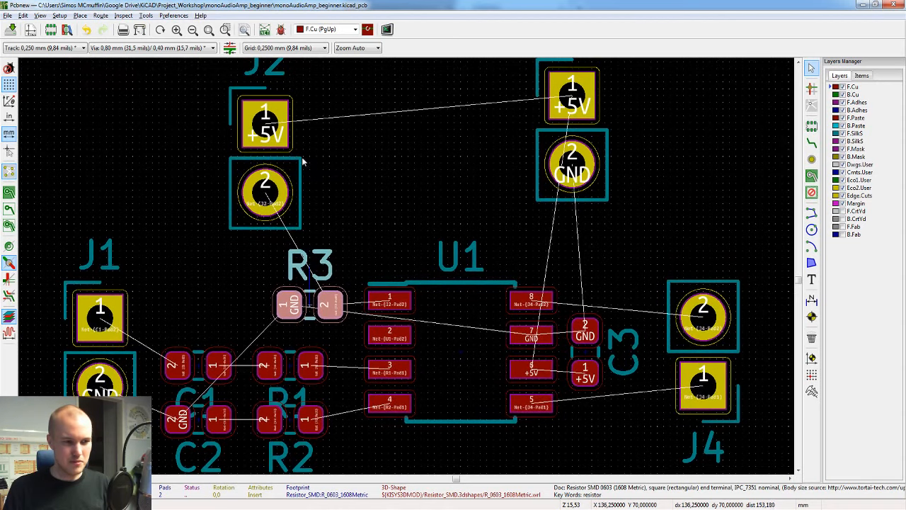
pyautogui.click(273, 154)
pyautogui.press('m')
pyautogui.press('r')
pyautogui.press('r')
pyautogui.press('r')
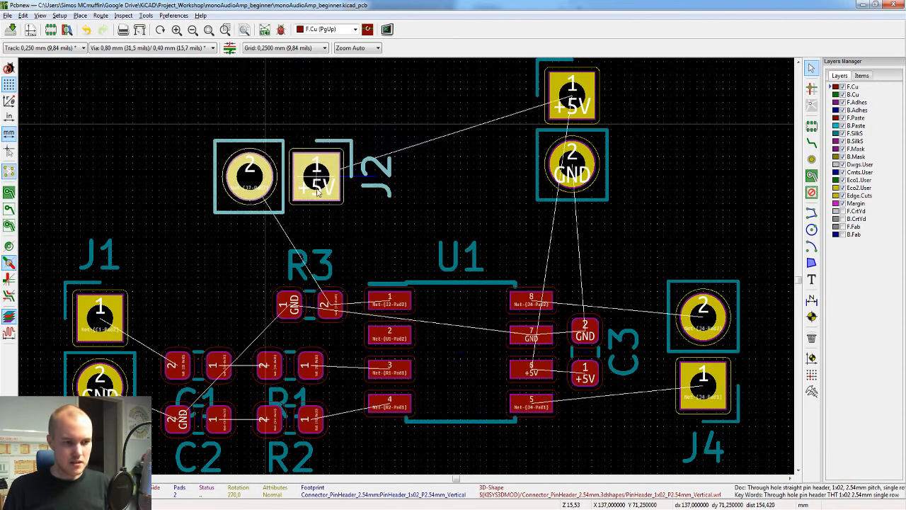
pyautogui.click(337, 204)
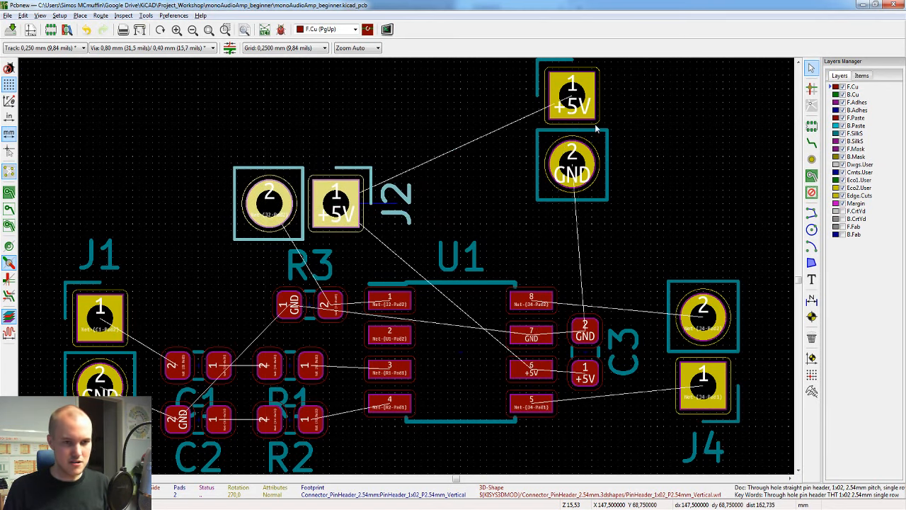
# Step: Rotate J3 to 90° and place it above U1 in line with J2, with pad 1 at about X 145, Y 71.75 mm
pyautogui.click(595, 127)
pyautogui.press('m')
pyautogui.press('r')
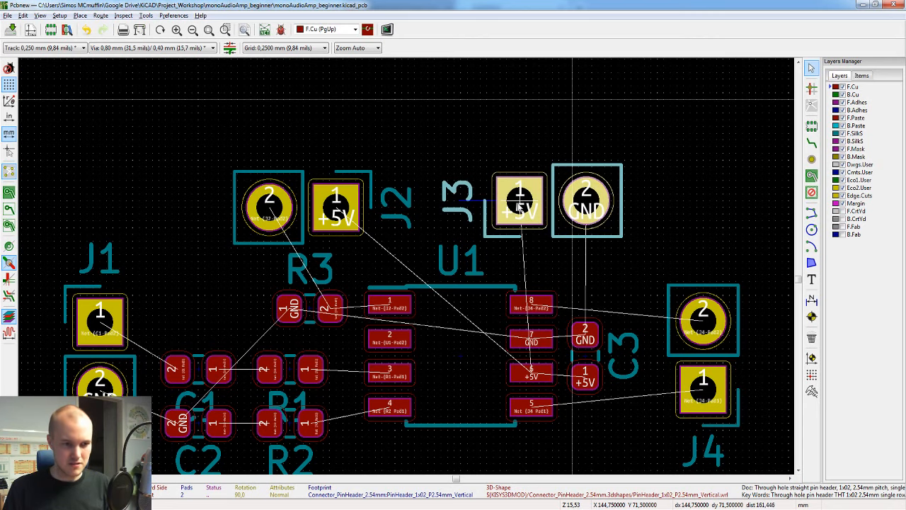
pyautogui.moveTo(519, 204)
pyautogui.mouseDown()
pyautogui.moveTo(481, 202)
pyautogui.moveTo(527, 206)
pyautogui.mouseUp()
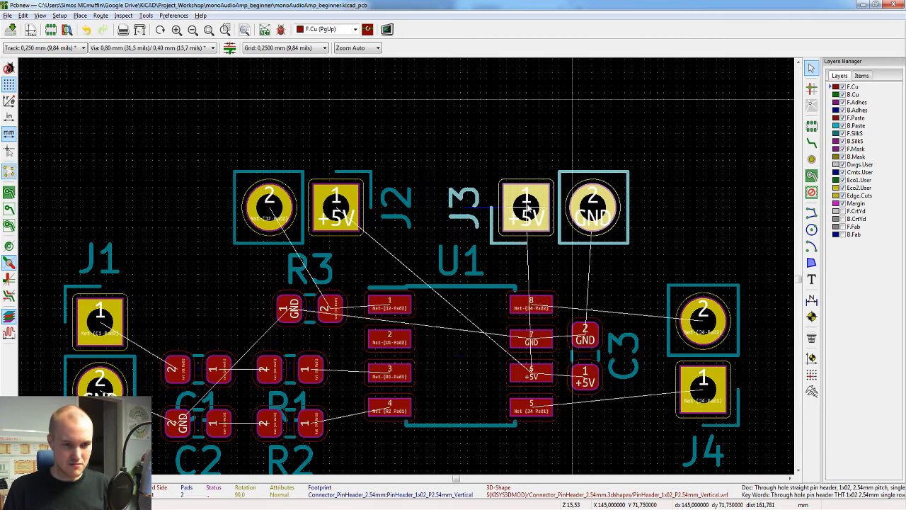
pyautogui.click(528, 206)
# Step: Save the board and inspect the rearranged component placement in the 3D Viewer
pyautogui.scroll(-1, 408, 286)
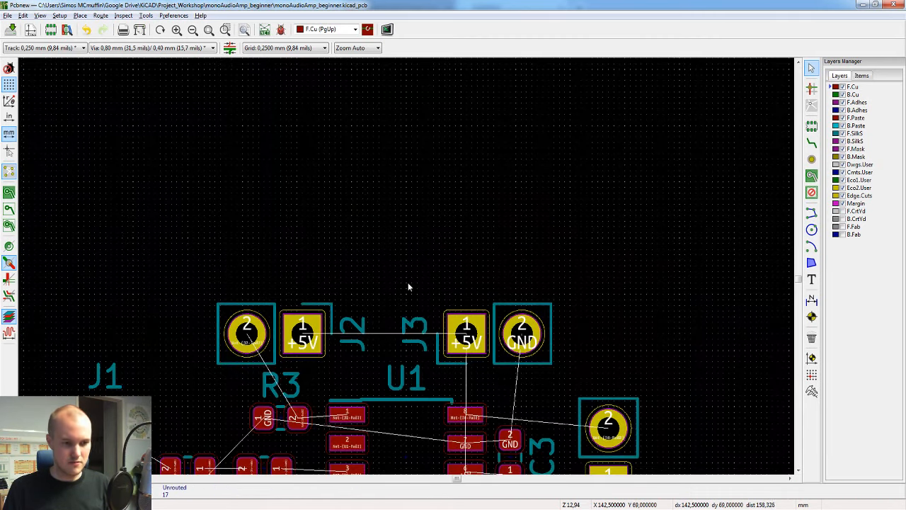
pyautogui.scroll(-4, 407, 277)
pyautogui.scroll(2, 406, 265)
pyautogui.hotkey('ctrl', 's')
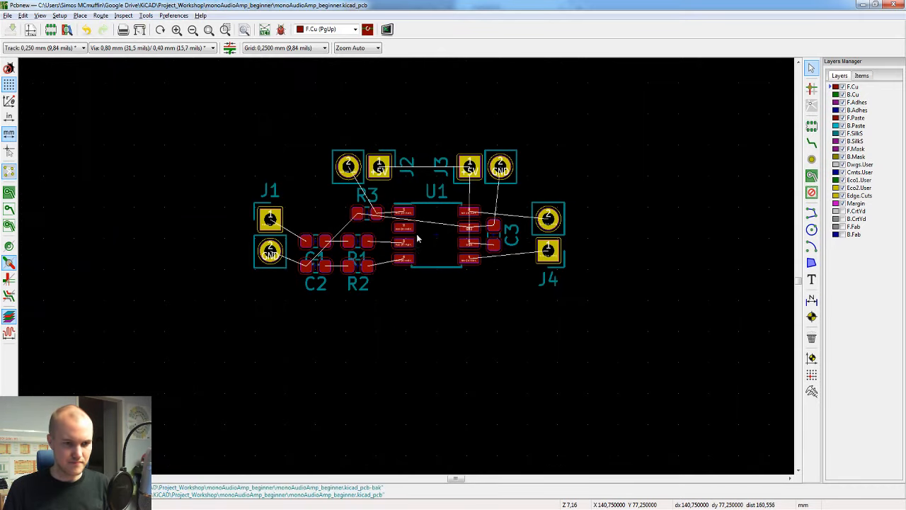
pyautogui.scroll(2, 418, 238)
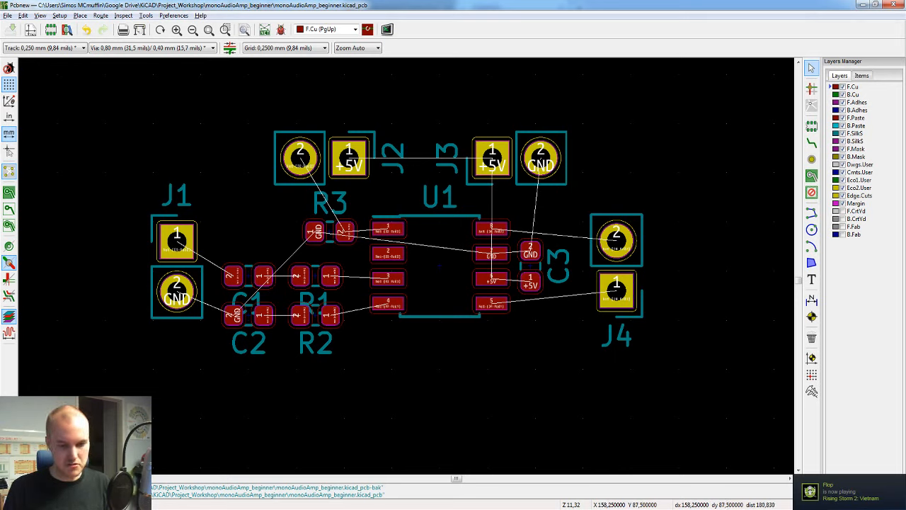
pyautogui.click(740, 471)
pyautogui.moveTo(421, 247); pyautogui.dragTo(495, 330)
pyautogui.scroll(-3, 494, 265)
pyautogui.scroll(2, 495, 265)
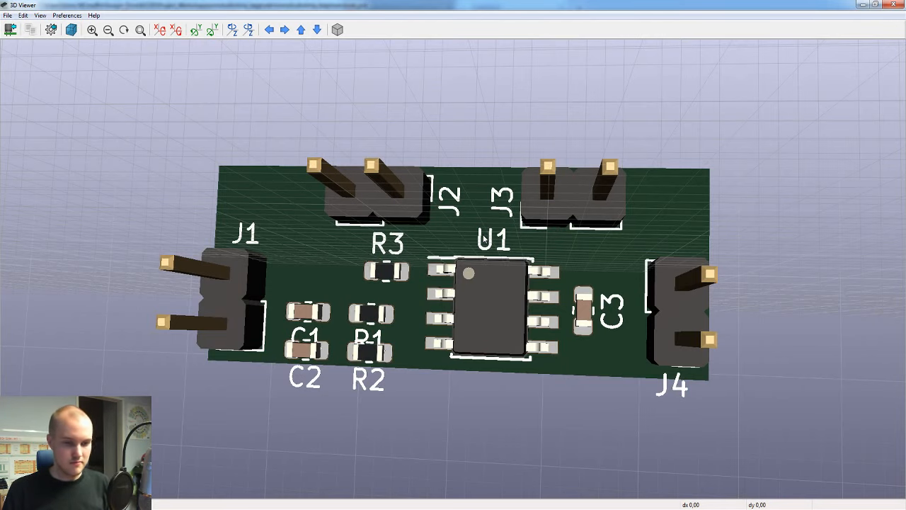
pyautogui.scroll(-1, 520, 292)
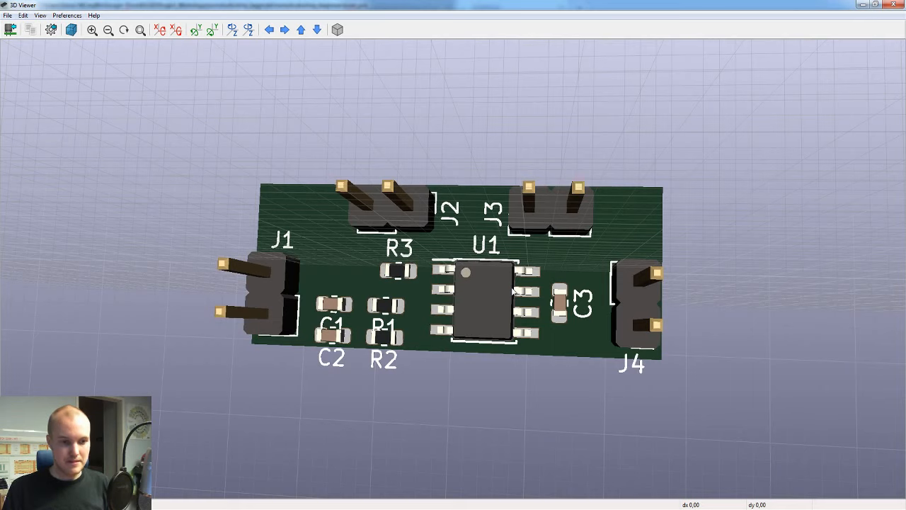
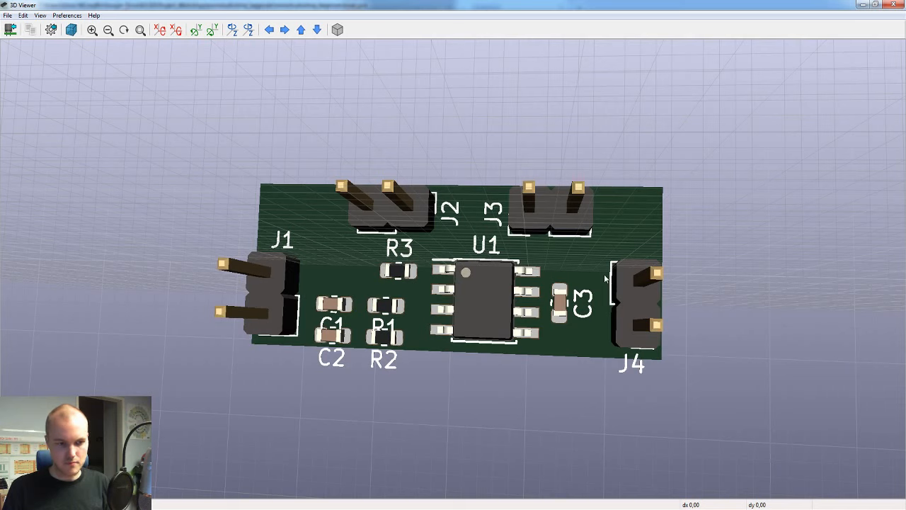
# Step: Draw the board outline's top edge on Edge.Cuts from X 125, Y 67.5 to X 155 mm, then its right edge down to Y 82.5 mm
pyautogui.click(894, 4)
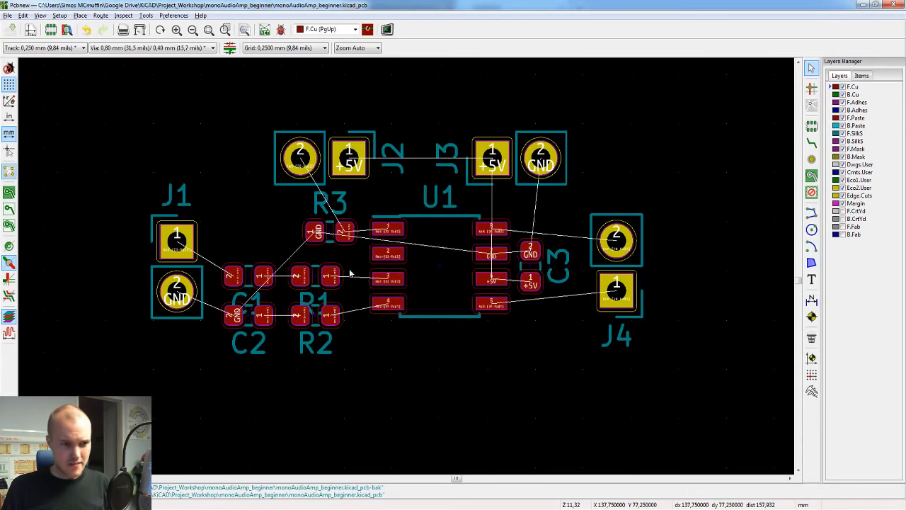
pyautogui.scroll(-2, 358, 247)
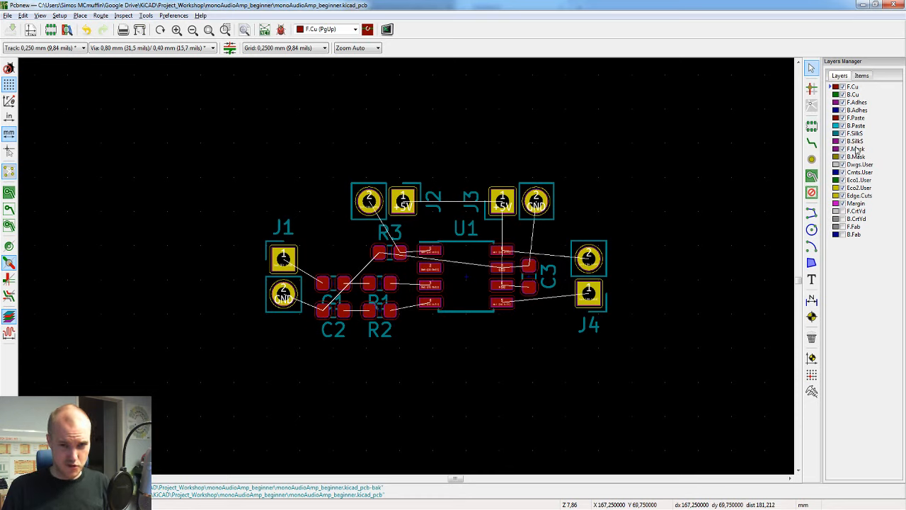
pyautogui.click(862, 202)
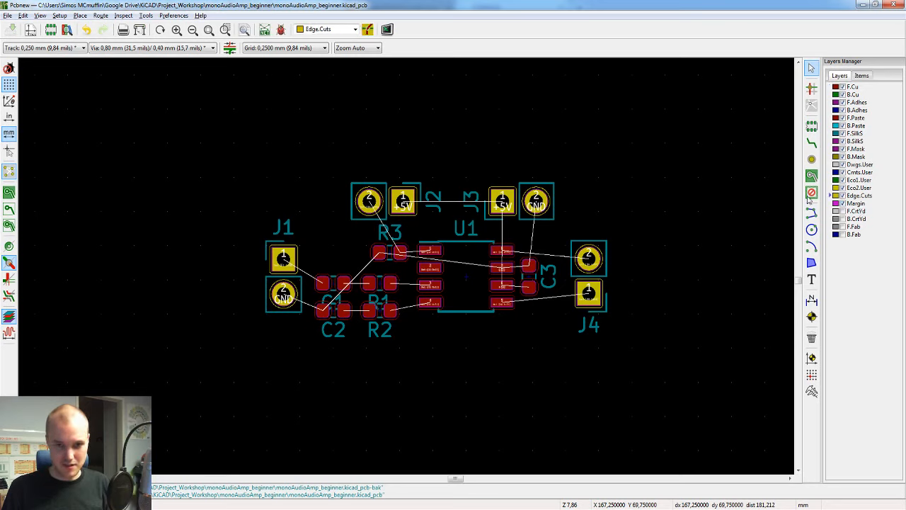
pyautogui.click(812, 212)
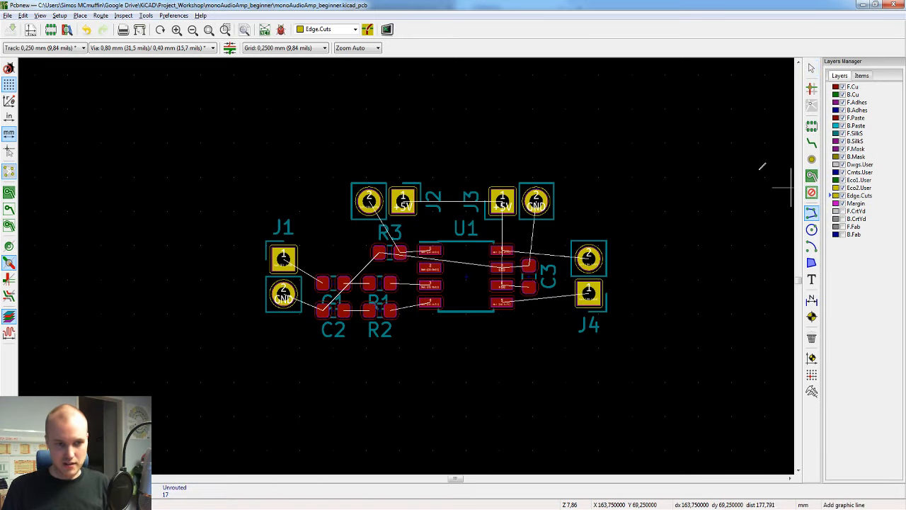
pyautogui.click(234, 143)
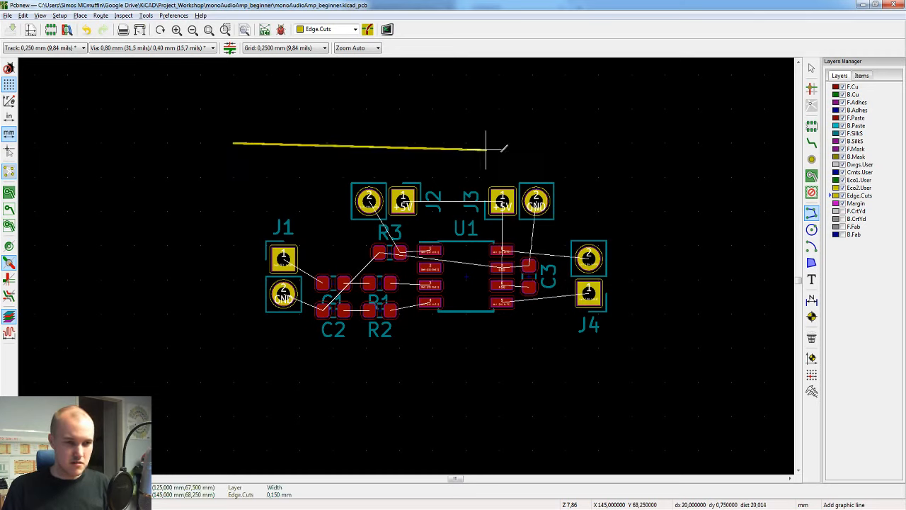
pyautogui.click(633, 143)
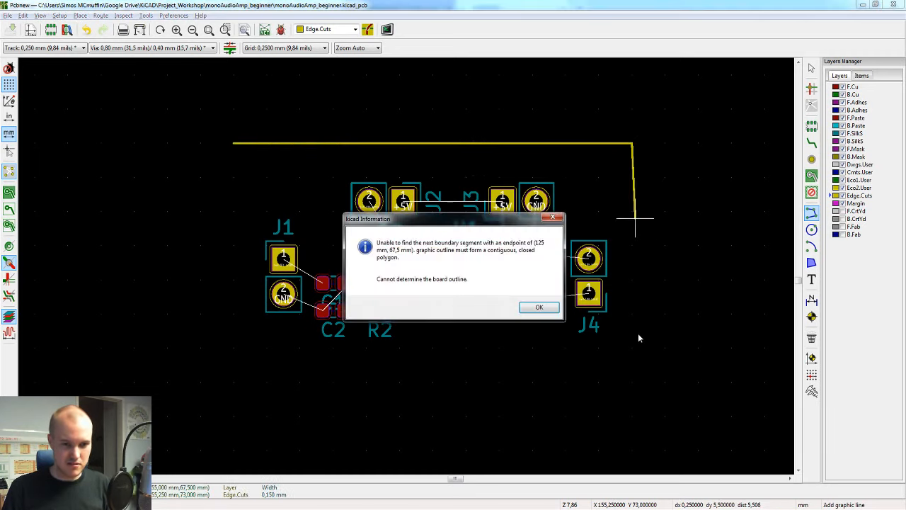
pyautogui.click(545, 309)
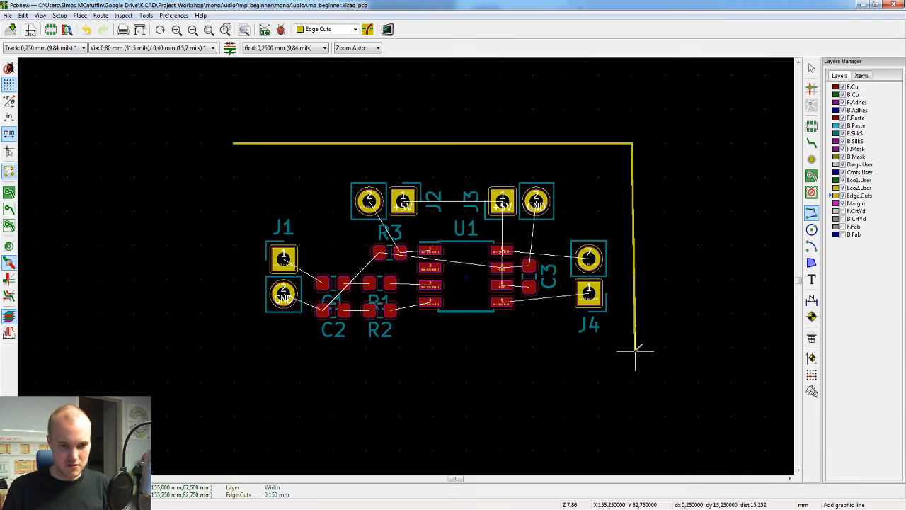
pyautogui.click(633, 348)
# Step: Draw the outline's bottom edge to about X 124.75, Y 82.5 mm and close it with a left edge up to X 125, Y 67.5 mm
pyautogui.click(386, 351)
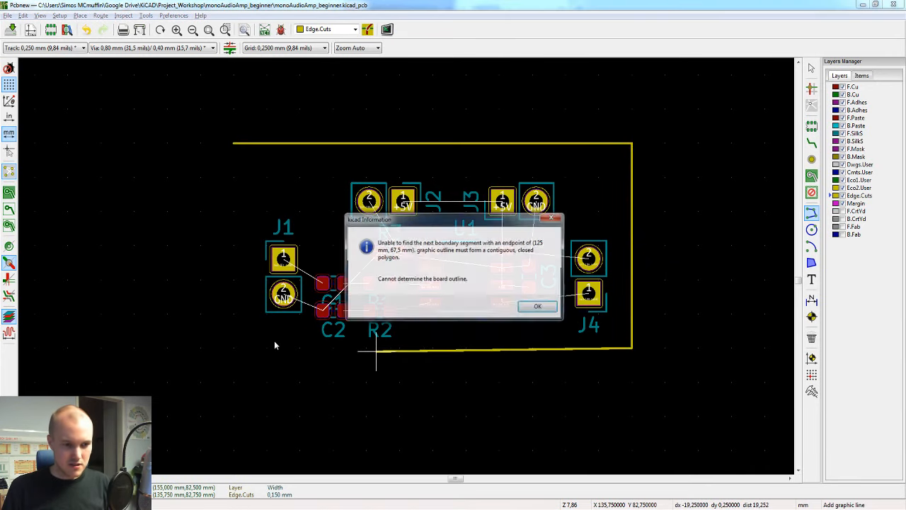
pyautogui.click(539, 309)
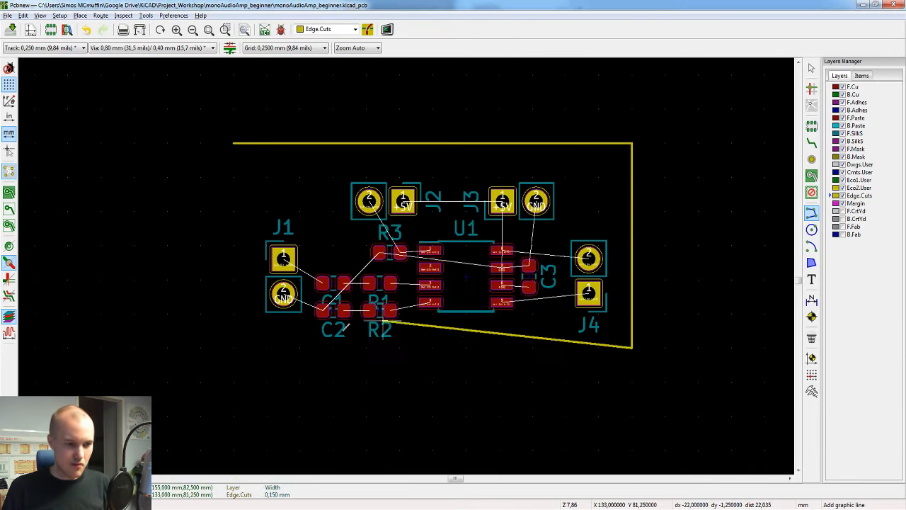
pyautogui.click(231, 348)
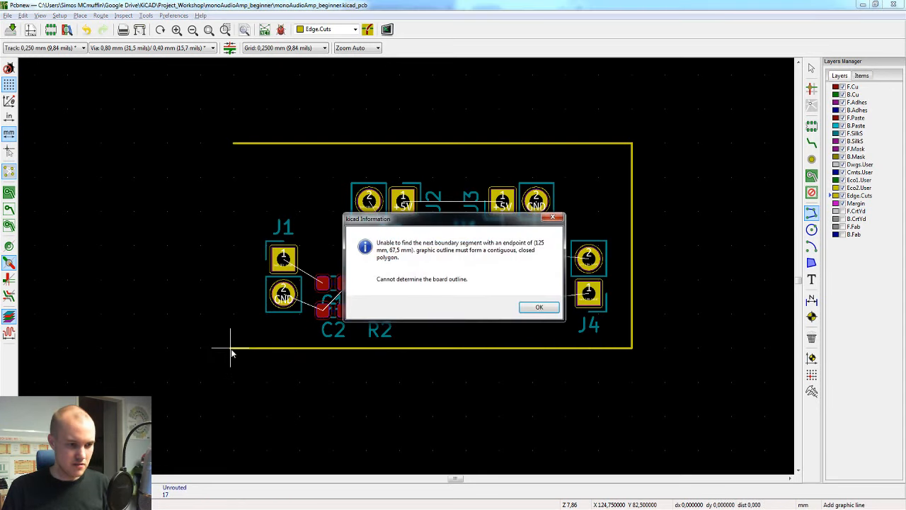
pyautogui.click(539, 307)
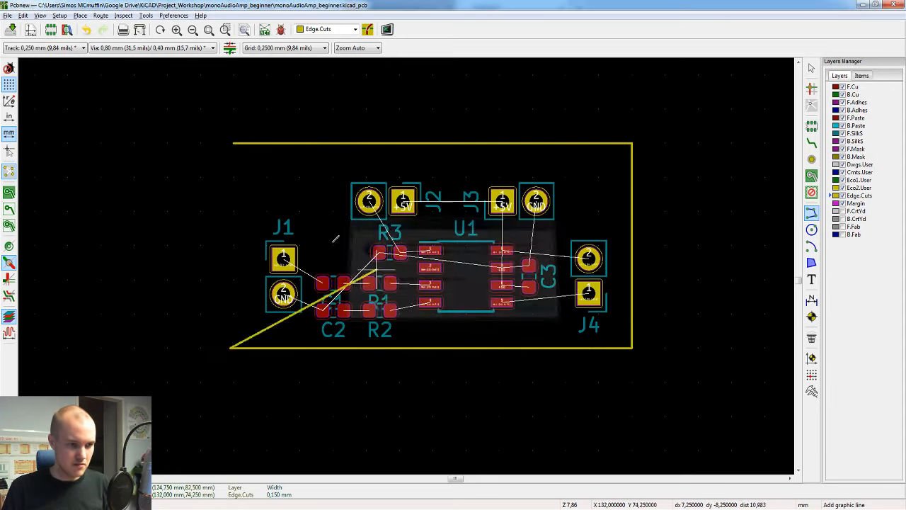
pyautogui.click(235, 144)
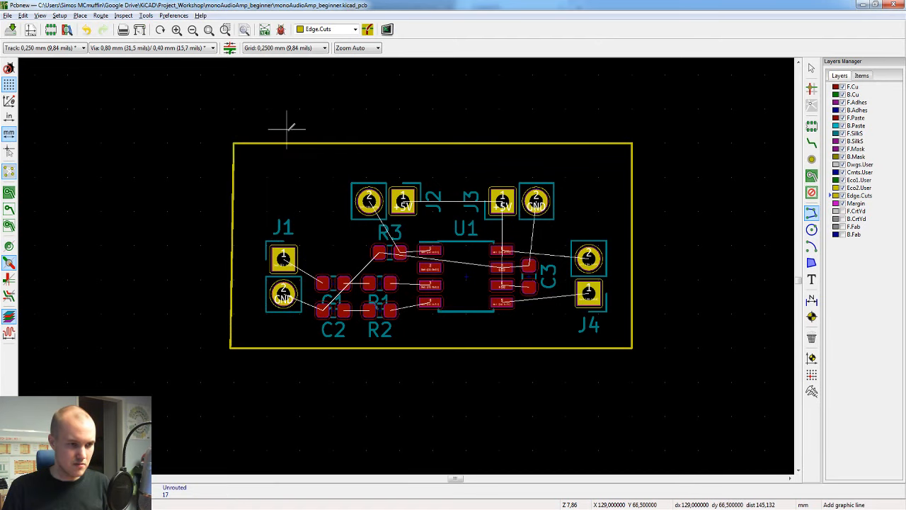
pyautogui.press('Escape')
# Step: Straighten the outline by moving the lower-left endpoints of the left and bottom edges to X 125, Y 82.5 mm
pyautogui.scroll(5, 241, 347)
pyautogui.click(380, 268)
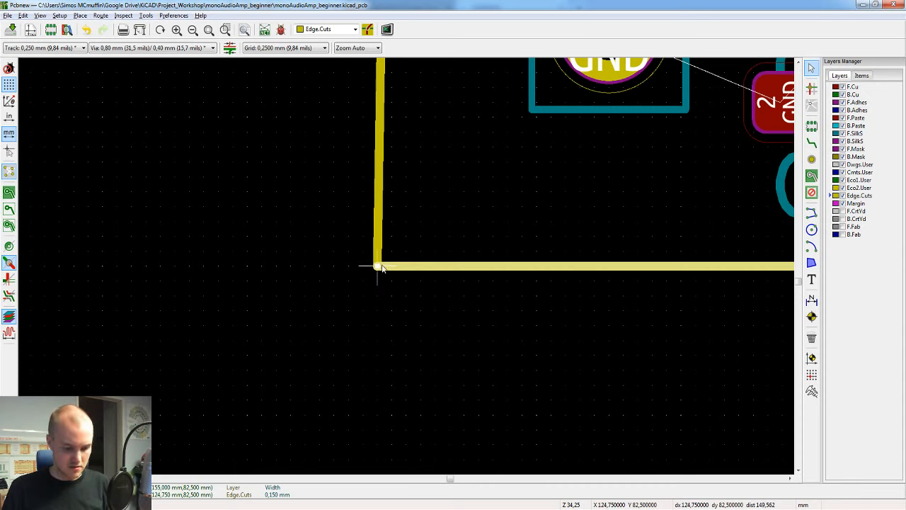
pyautogui.moveTo(377, 268); pyautogui.dragTo(395, 273)
pyautogui.press('Escape')
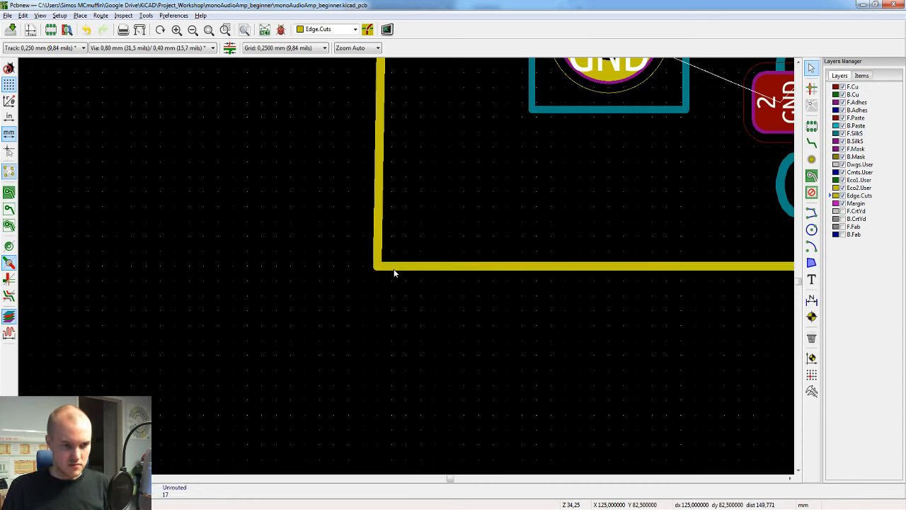
pyautogui.click(380, 267)
pyautogui.click(425, 294)
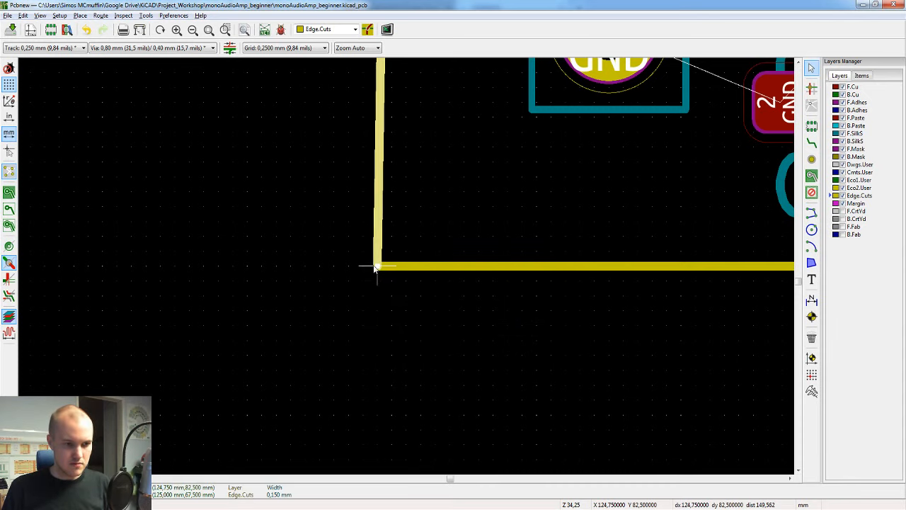
pyautogui.moveTo(377, 265); pyautogui.dragTo(394, 268)
pyautogui.click(525, 308)
pyautogui.click(384, 268)
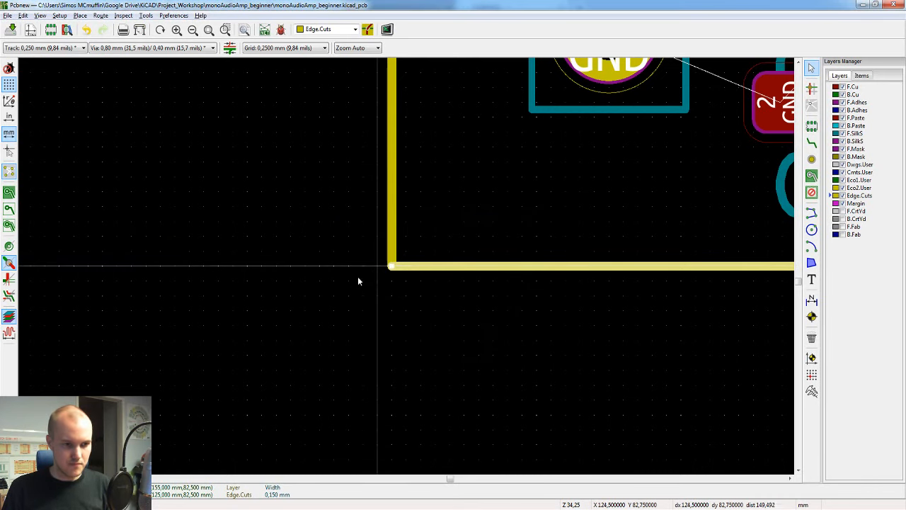
pyautogui.click(187, 236)
# Step: Move all footprints together about 1 mm up and 0.25 mm left inside the board outline, and save the board
pyautogui.scroll(-8, 431, 266)
pyautogui.moveTo(539, 247); pyautogui.dragTo(456, 264, button='middle')
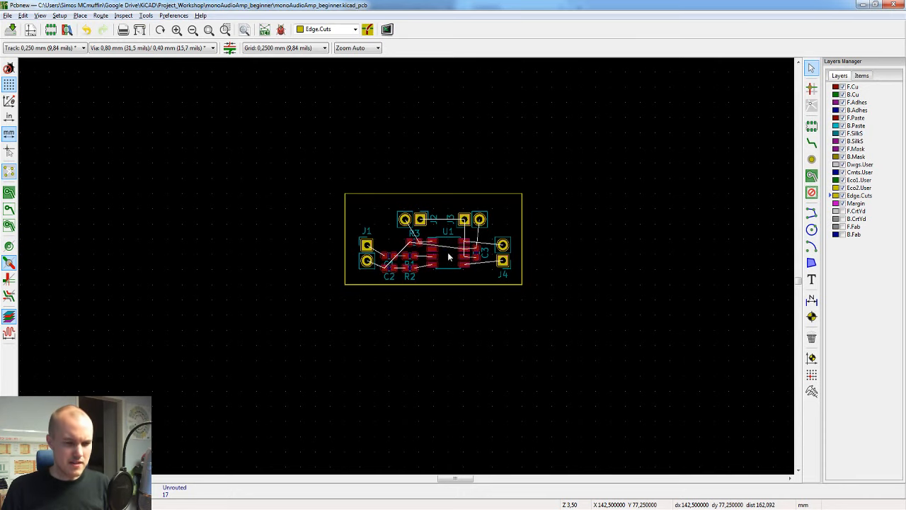
pyautogui.scroll(3, 453, 264)
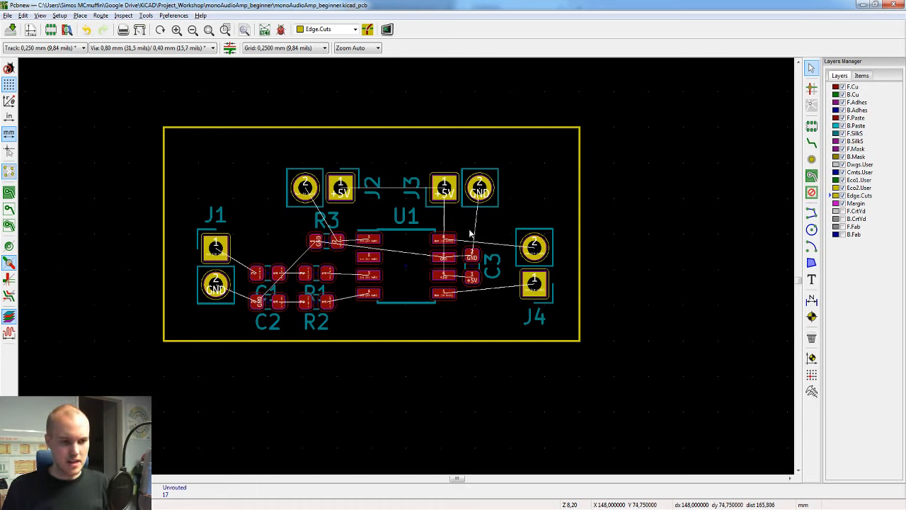
pyautogui.moveTo(554, 153); pyautogui.dragTo(189, 323)
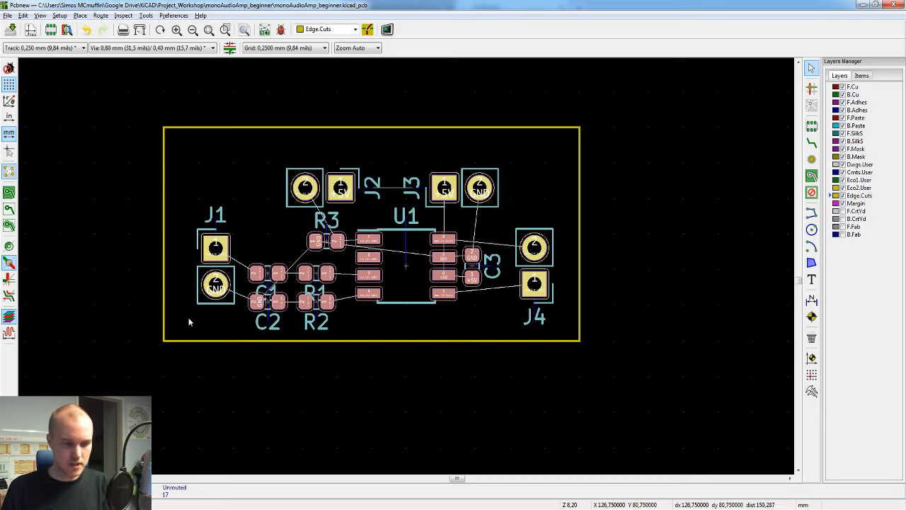
pyautogui.press('m')
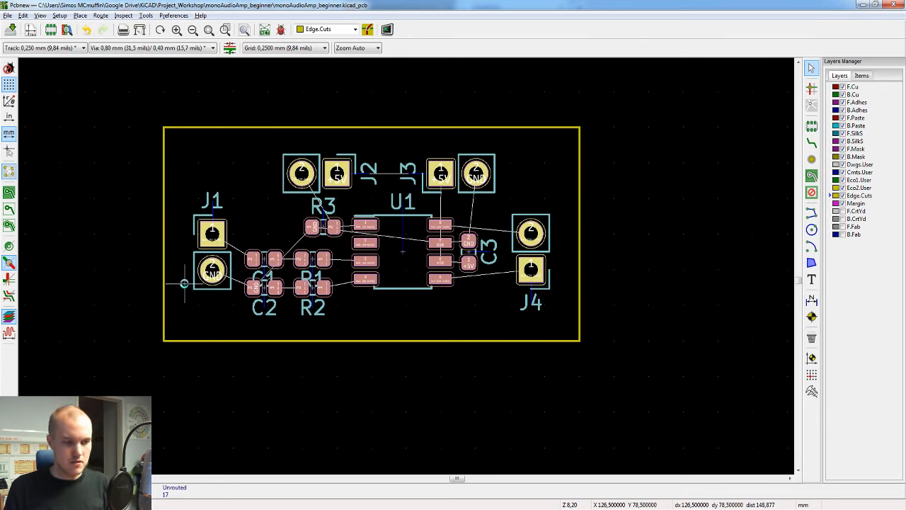
pyautogui.click(184, 283)
pyautogui.hotkey('ctrl', 's')
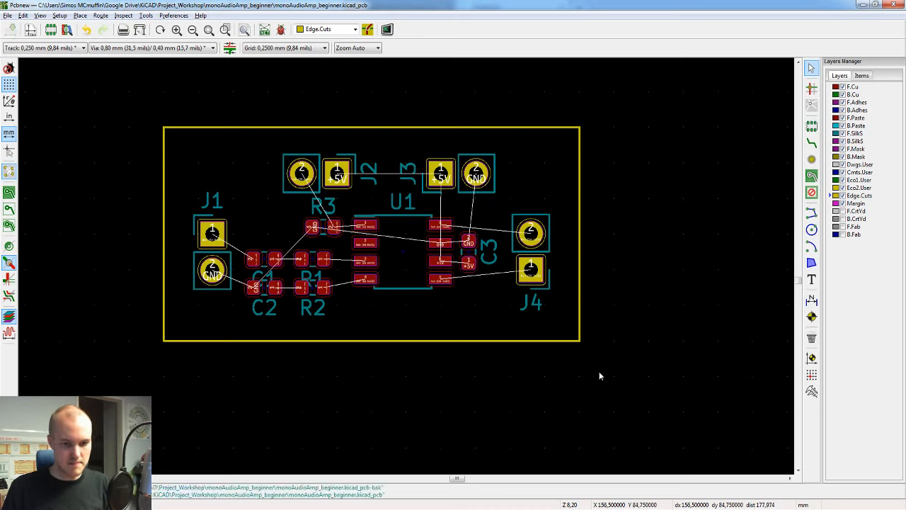
# Step: Inspect the outlined board and its component placement from several angles in the 3D Viewer, and return to the board editor
pyautogui.hotkey('alt', '3')
pyautogui.moveTo(399, 414); pyautogui.dragTo(638, 425)
pyautogui.moveTo(248, 156); pyautogui.dragTo(260, 238)
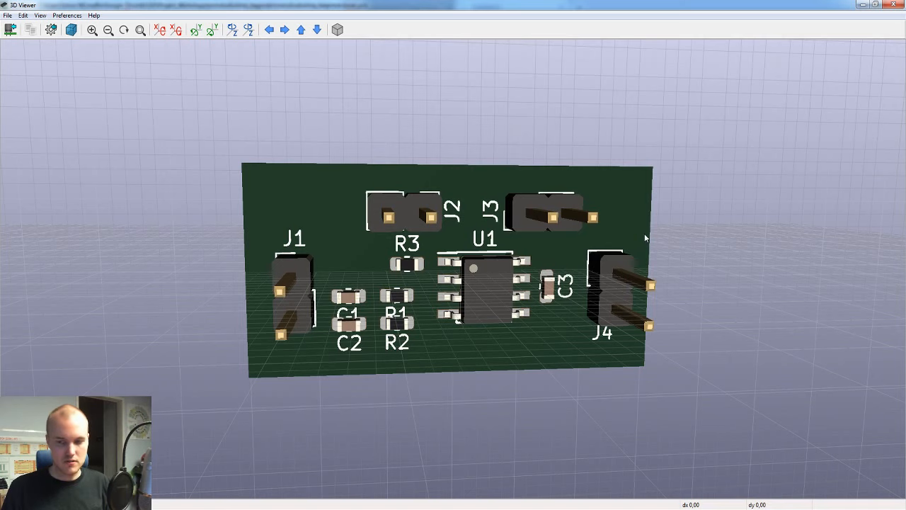
pyautogui.moveTo(418, 243); pyautogui.dragTo(373, 178)
pyautogui.moveTo(437, 261); pyautogui.dragTo(444, 289)
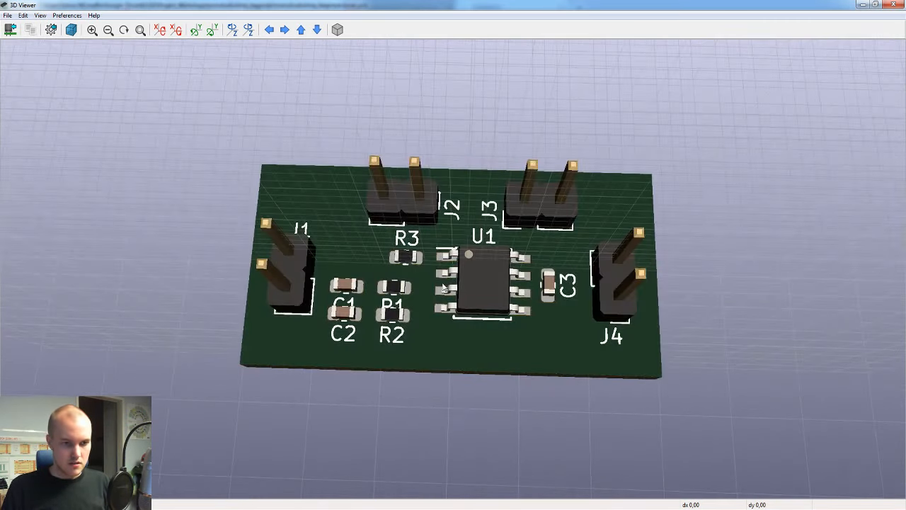
pyautogui.moveTo(686, 508)
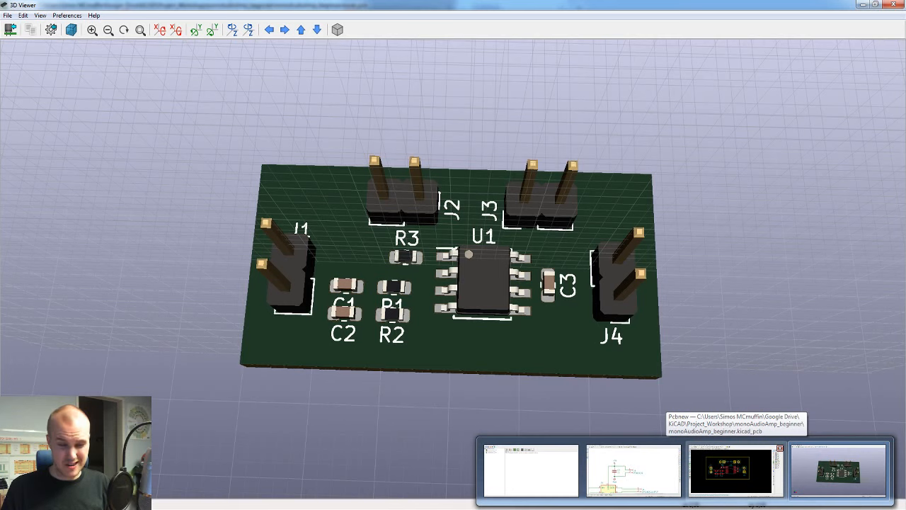
pyautogui.click(731, 471)
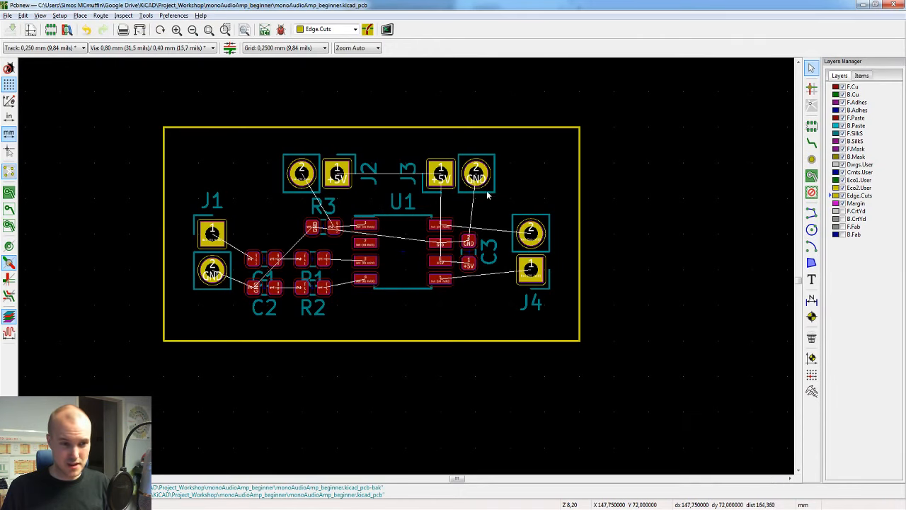
# Step: Route a straight 0.25 mm track on F.Cu from pad 1 of C1 to pad 2 of R1 and check its properties
pyautogui.scroll(1, 362, 246)
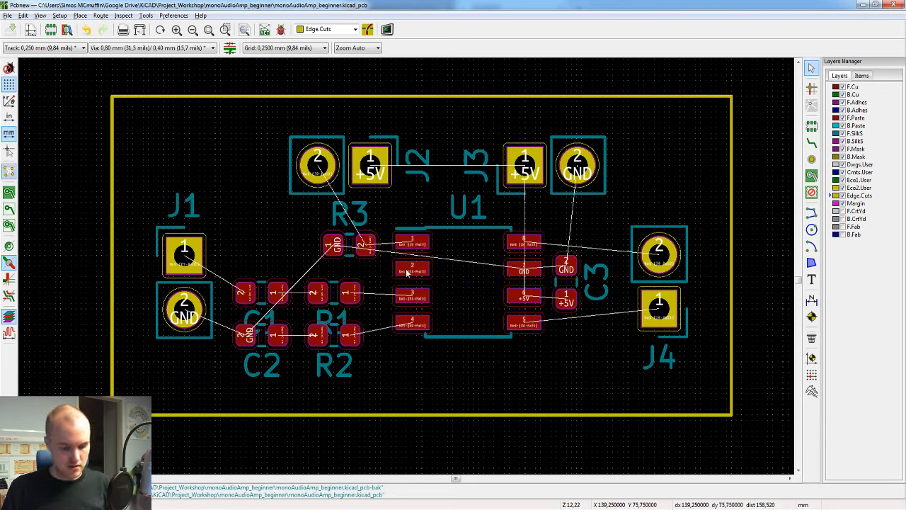
pyautogui.press('x')
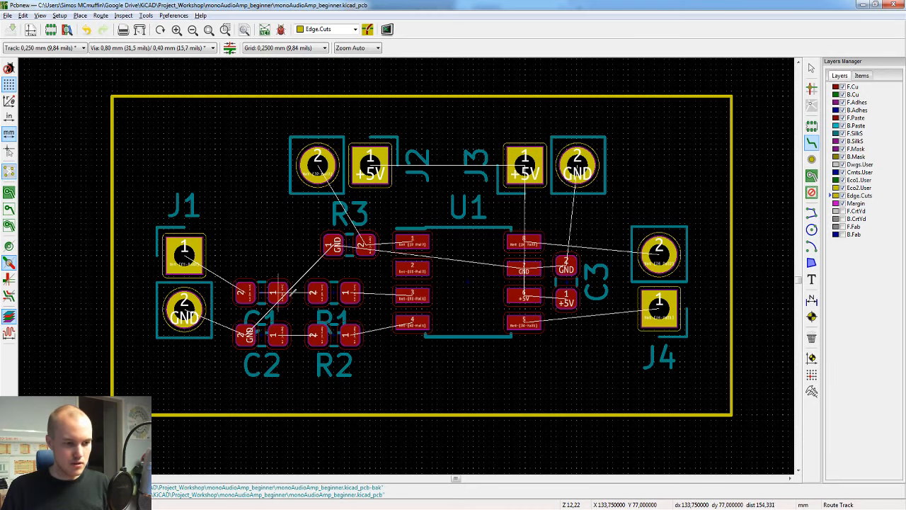
pyautogui.scroll(2, 292, 227)
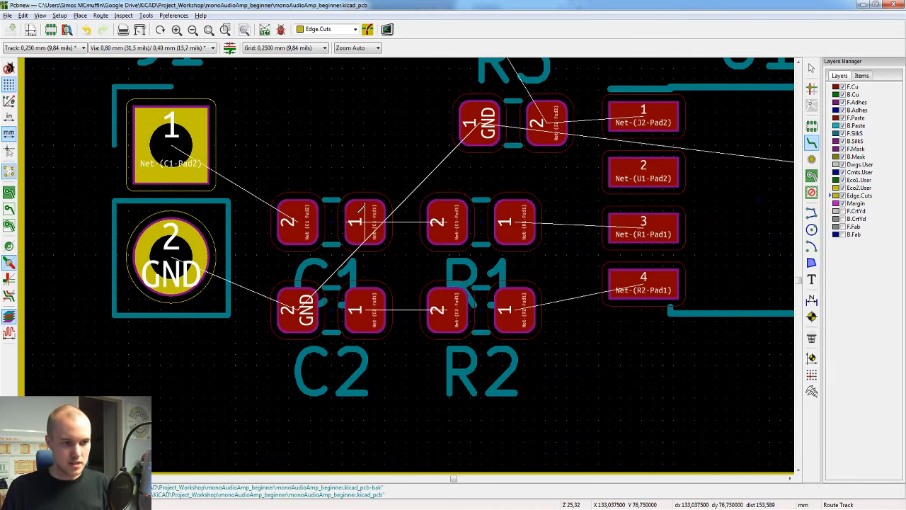
pyautogui.click(366, 213)
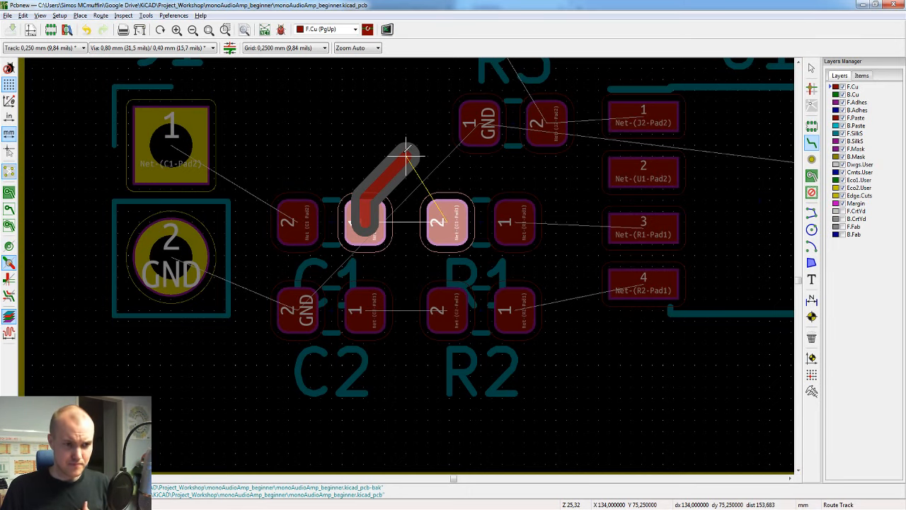
pyautogui.moveTo(408, 152); pyautogui.dragTo(324, 191, button='middle')
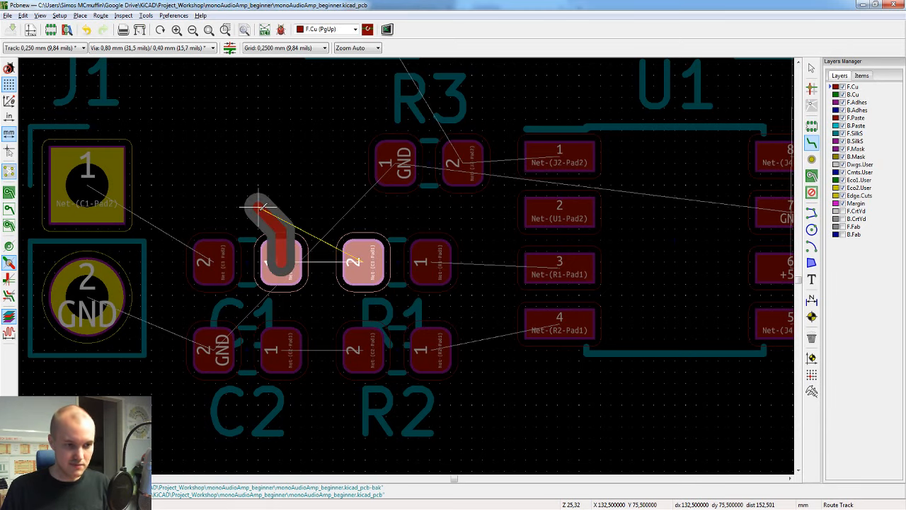
pyautogui.click(374, 252)
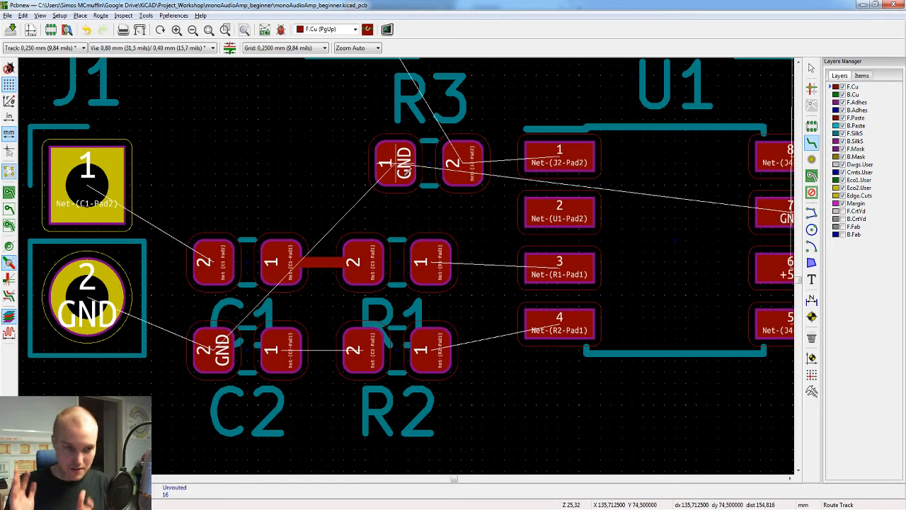
pyautogui.click(325, 263)
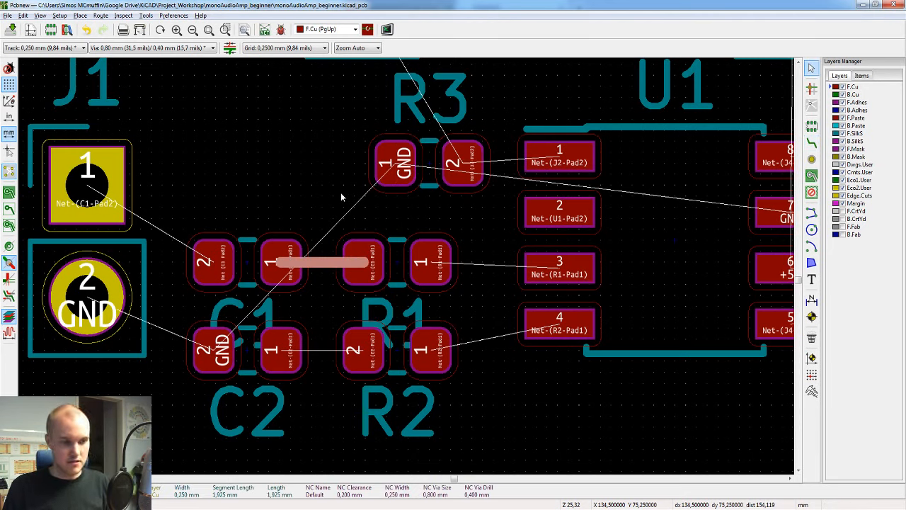
pyautogui.press('Escape')
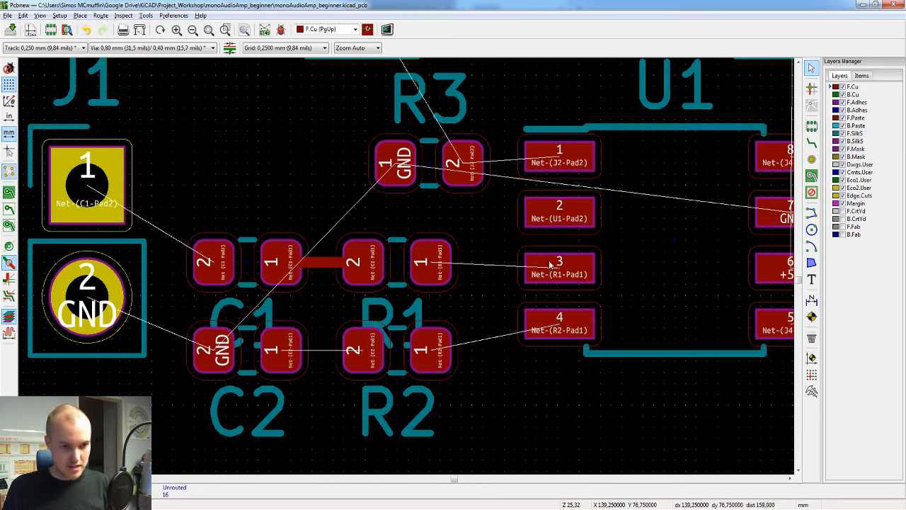
# Step: Route a straight track on F.Cu from pad 1 of C2 to pad 2 of R2
pyautogui.press('x')
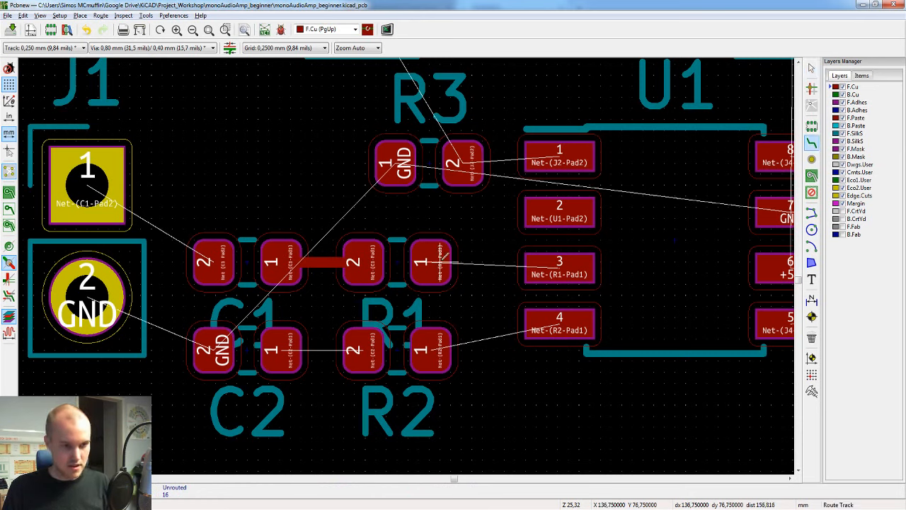
pyautogui.click(280, 350)
pyautogui.click(363, 349)
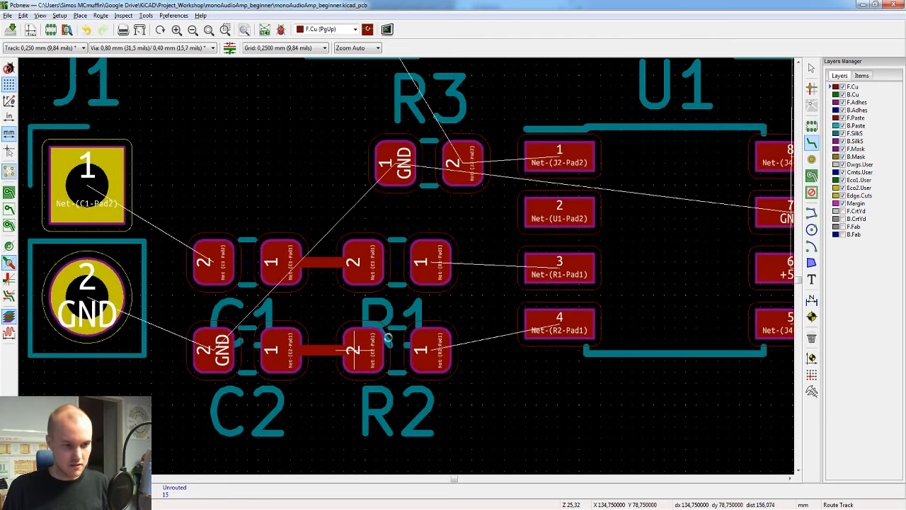
# Step: Route tracks on F.Cu from pad 4 of U1 to pad 1 of R2 and from pad 3 of U1 to pad 1 of R1
pyautogui.click(560, 322)
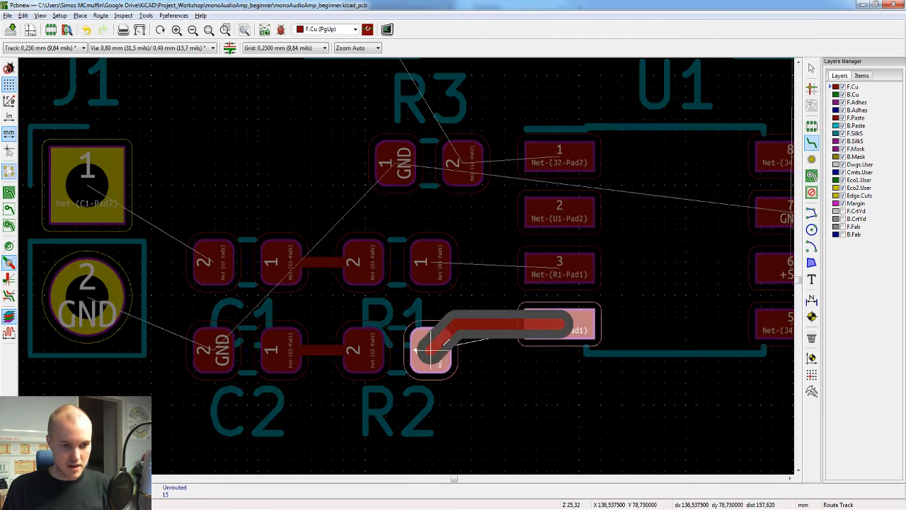
pyautogui.click(428, 347)
pyautogui.click(560, 271)
pyautogui.click(439, 252)
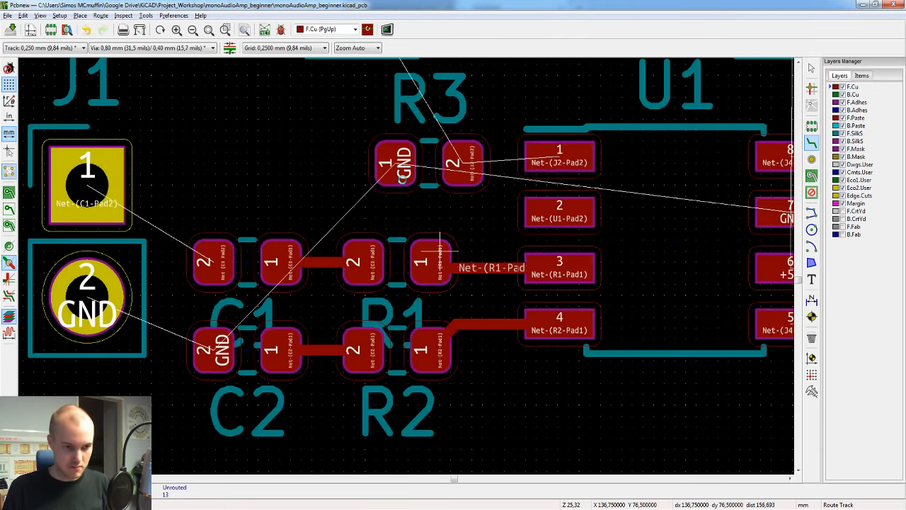
# Step: Route tracks on F.Cu from pad 2 of C1 to pad 1 of J1 and from pad 2 of C2 to pad 2 of J1
pyautogui.click(212, 262)
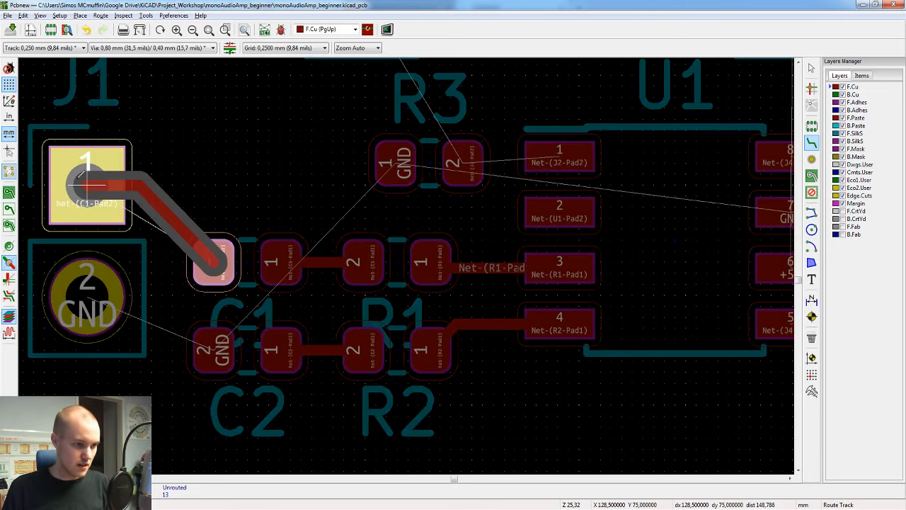
pyautogui.click(83, 175)
pyautogui.click(215, 333)
pyautogui.click(97, 296)
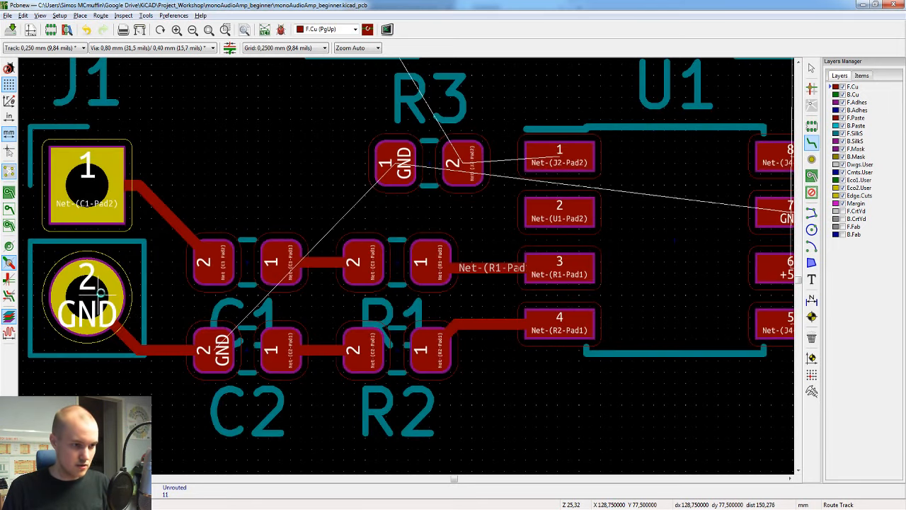
# Step: Route tracks on F.Cu from pad 1 of U1 and from pad 2 of J2 to pad 2 of R3, and save the board
pyautogui.scroll(-1, 172, 274)
pyautogui.moveTo(590, 243); pyautogui.dragTo(296, 365, button='middle')
pyautogui.click(435, 292)
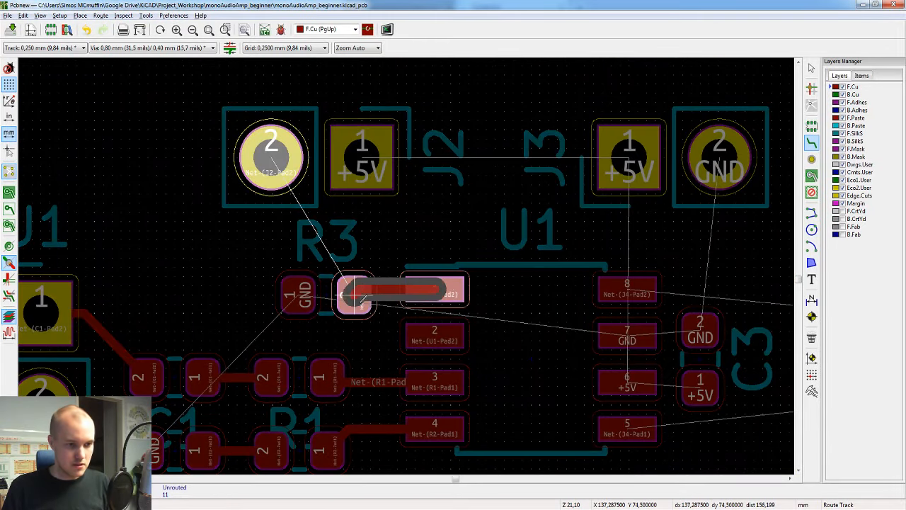
pyautogui.click(354, 294)
pyautogui.click(271, 156)
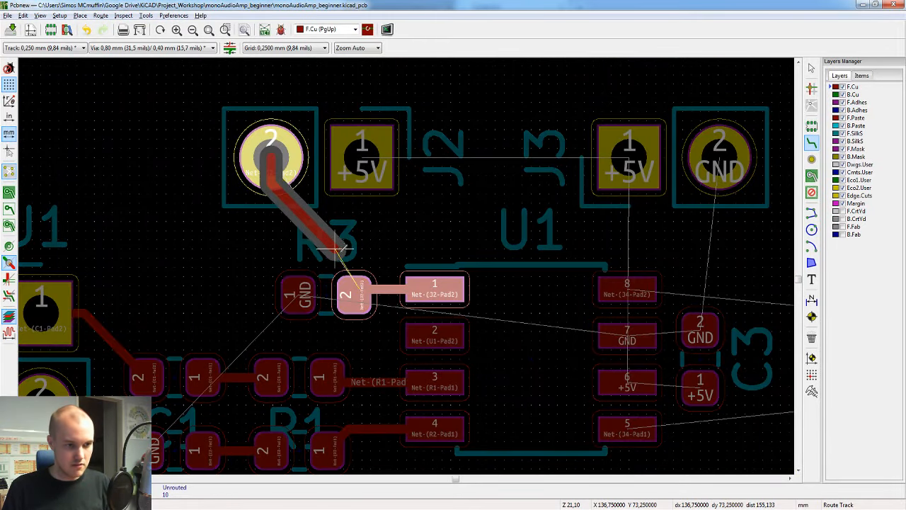
pyautogui.click(354, 292)
pyautogui.moveTo(487, 285); pyautogui.dragTo(358, 217, button='middle')
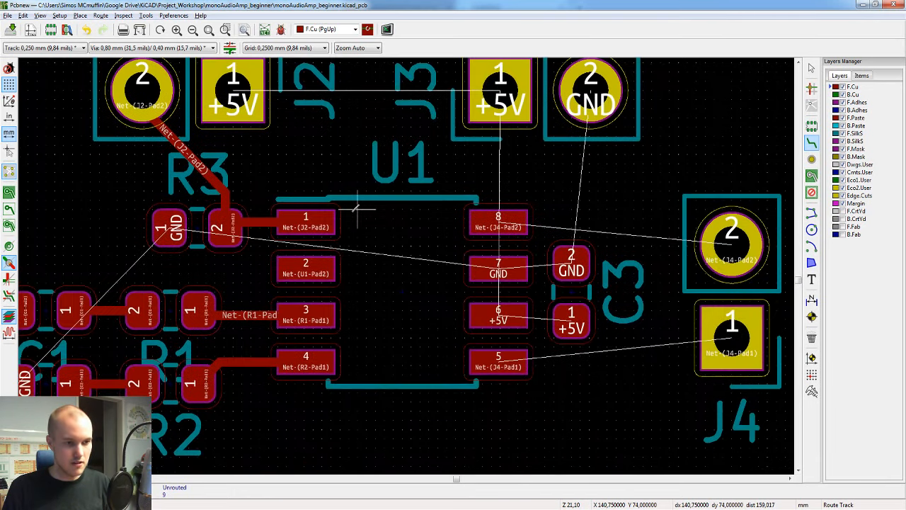
pyautogui.press('Escape')
pyautogui.moveTo(262, 303); pyautogui.dragTo(460, 250, button='middle')
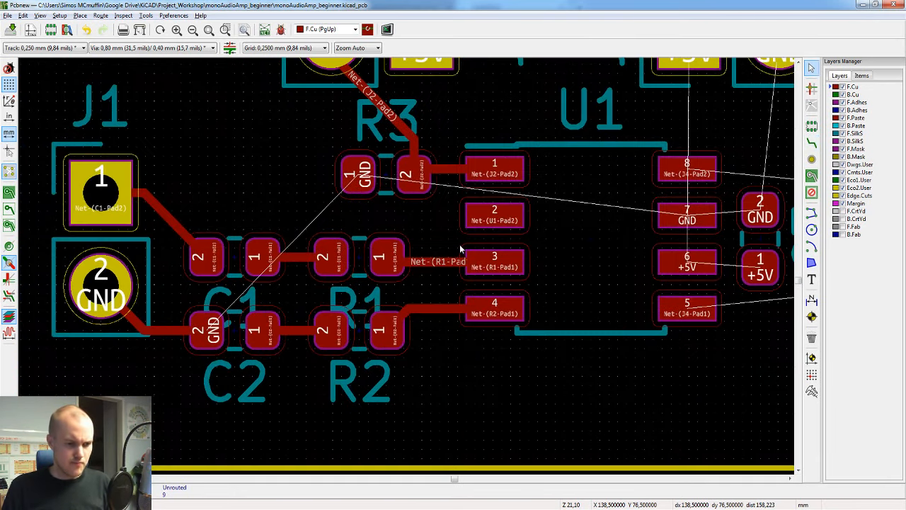
pyautogui.hotkey('ctrl', 's')
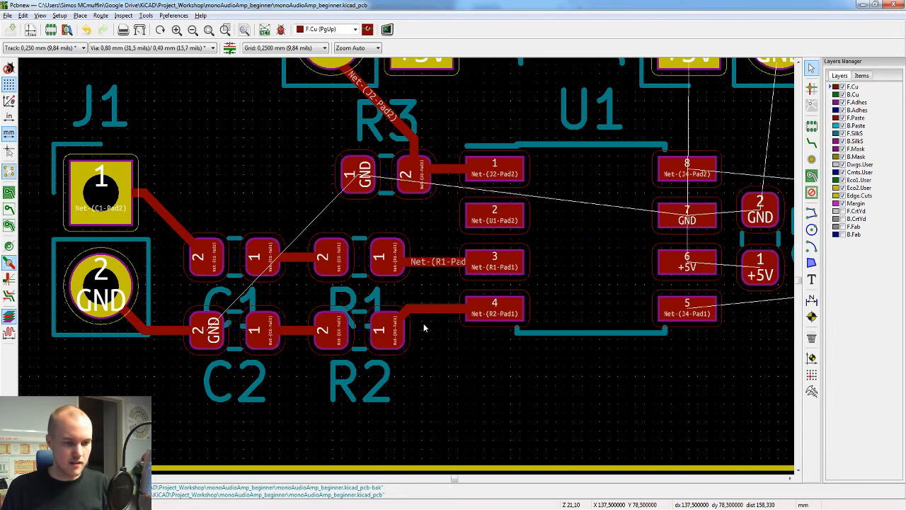
# Step: Delete only the horizontal segment of the track between R2 and pad 4 of U1, and undo the deletion
pyautogui.scroll(1, 423, 326)
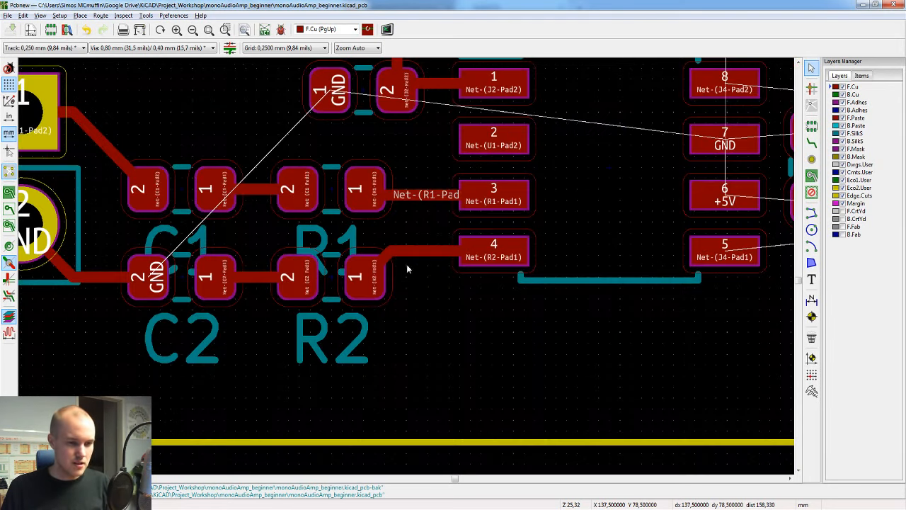
pyautogui.moveTo(425, 259); pyautogui.dragTo(444, 281, button='middle')
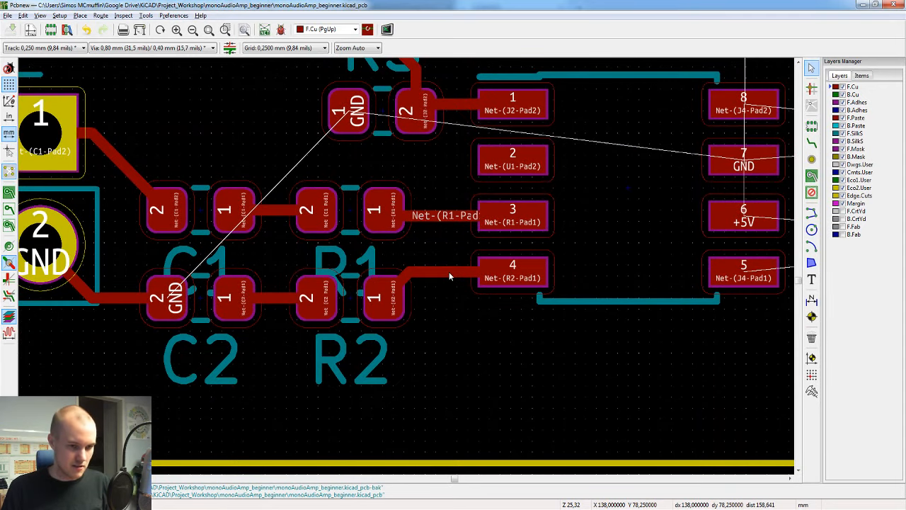
pyautogui.click(449, 275)
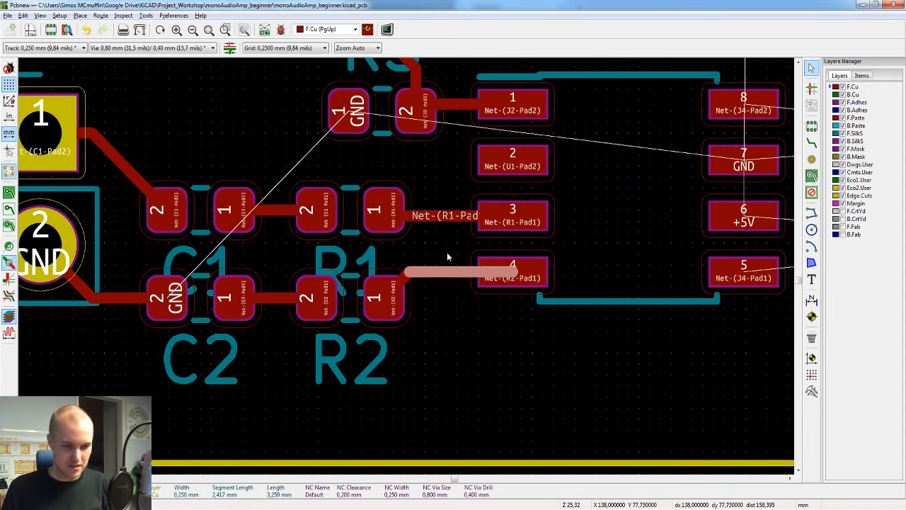
pyautogui.press('Delete')
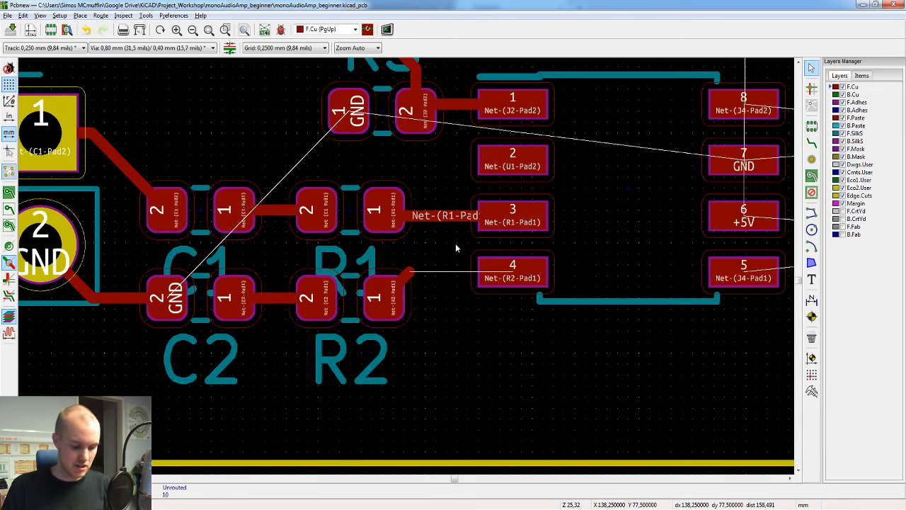
pyautogui.hotkey('ctrl', 'z')
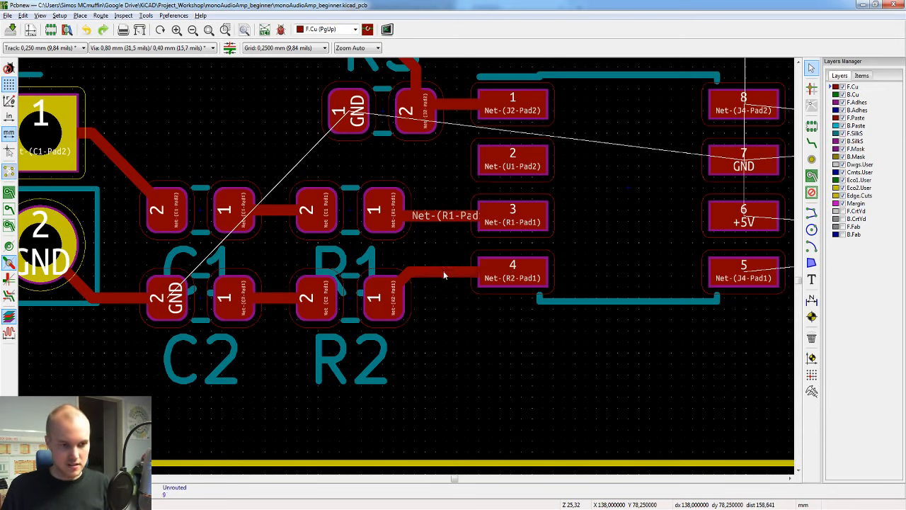
# Step: Select the entire track between pad 1 of R2 and pad 4 of U1 and delete it
pyautogui.click(444, 271)
pyautogui.press('u')
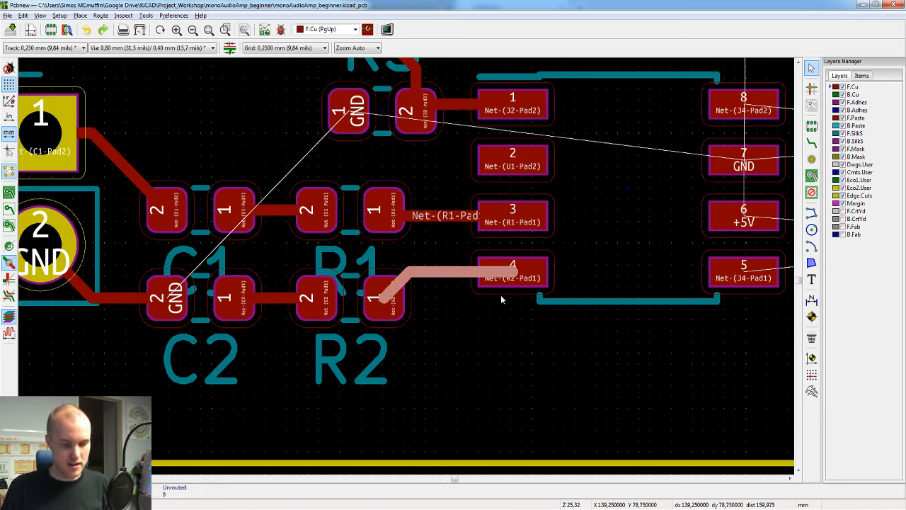
pyautogui.press('Delete')
# Step: Route a winding multi-corner track on F.Cu from pad 1 of R2, looping below U1, to pad 4 of U1
pyautogui.press('x')
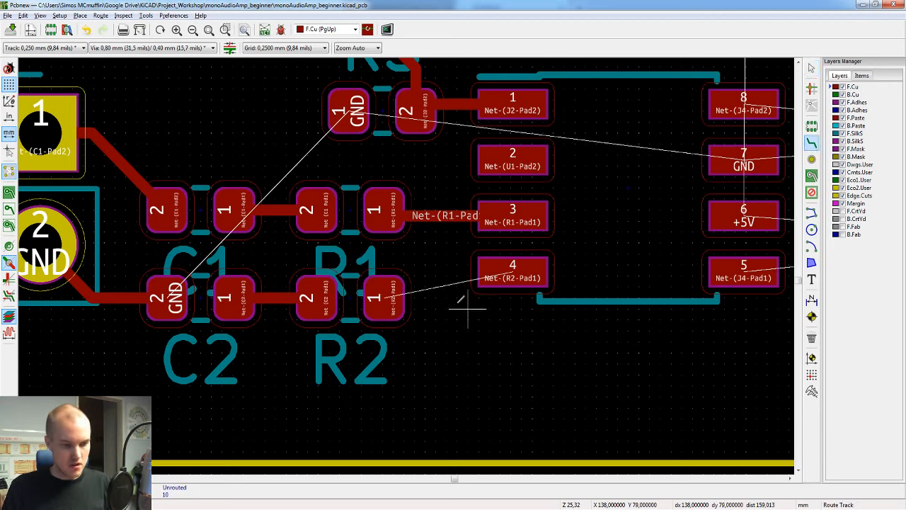
pyautogui.click(384, 297)
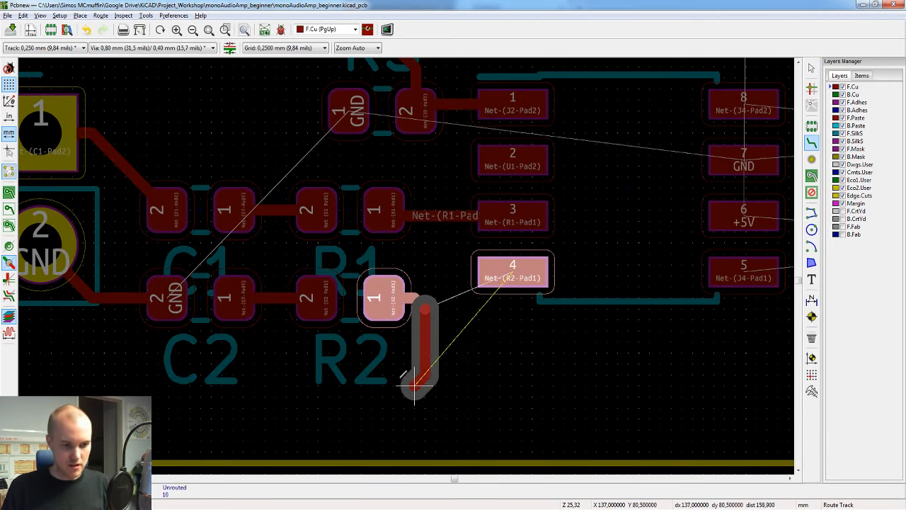
pyautogui.click(445, 369)
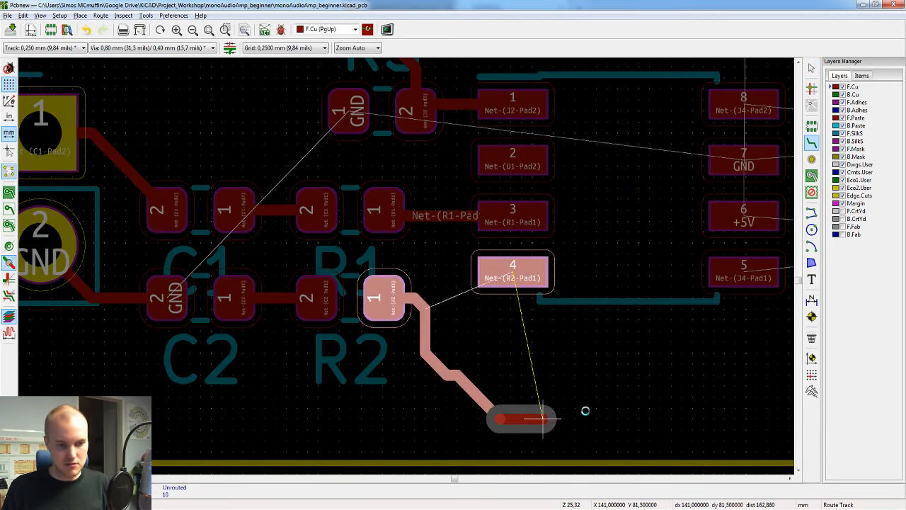
pyautogui.click(593, 407)
pyautogui.click(539, 340)
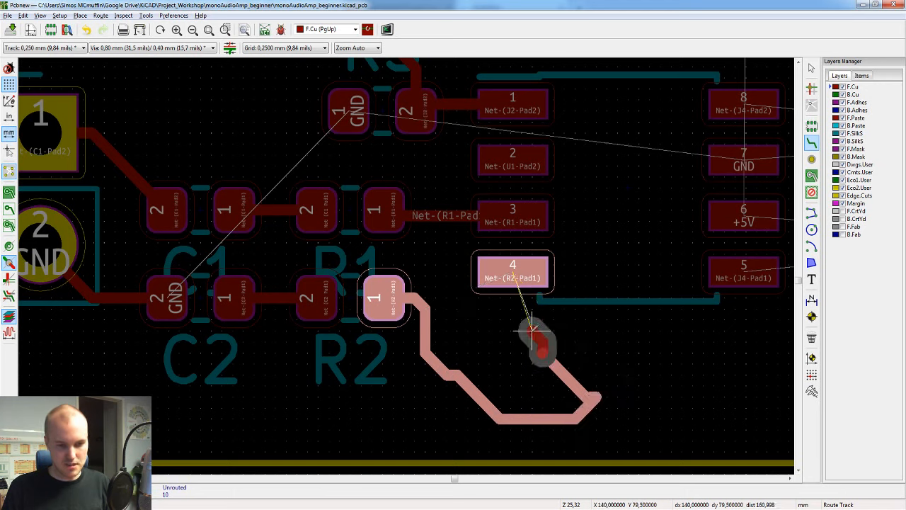
pyautogui.click(602, 317)
pyautogui.click(519, 270)
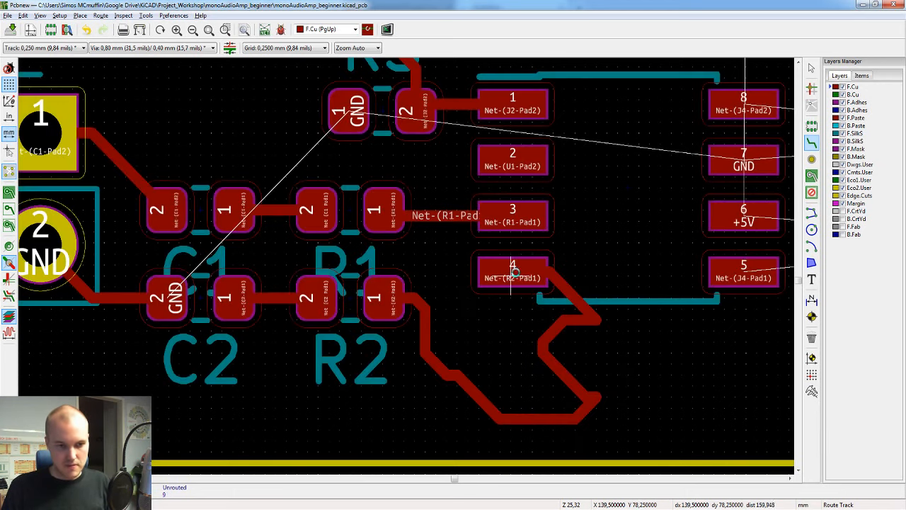
pyautogui.press('Escape')
# Step: Extend the selection from one segment to the whole winding track between R2 and U1 and delete it
pyautogui.click(579, 305)
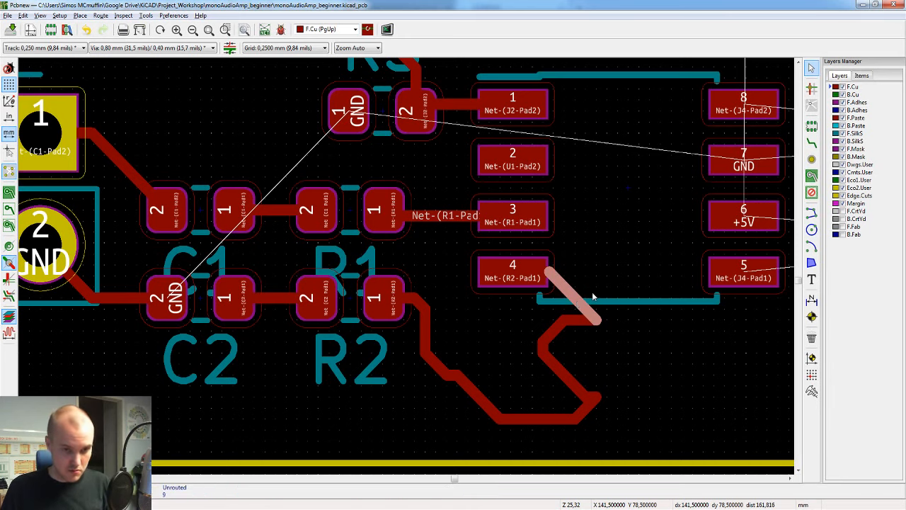
pyautogui.press('u')
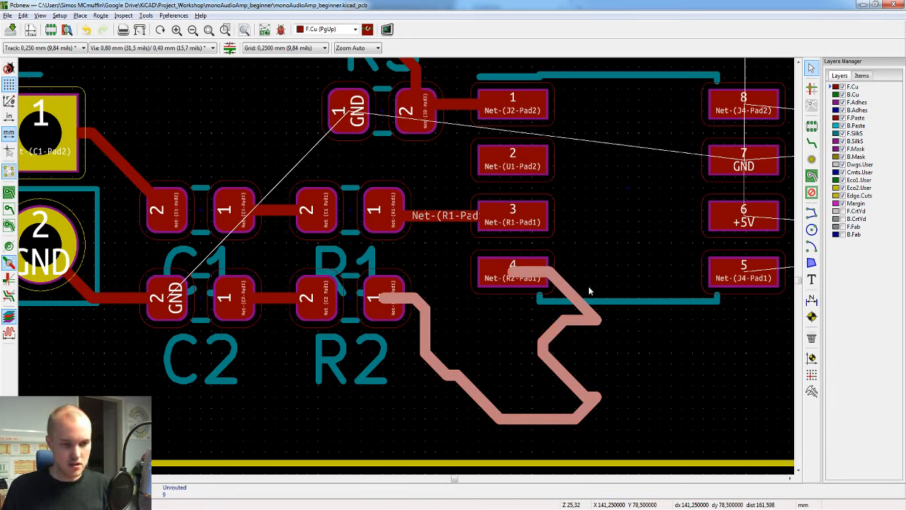
pyautogui.press('Delete')
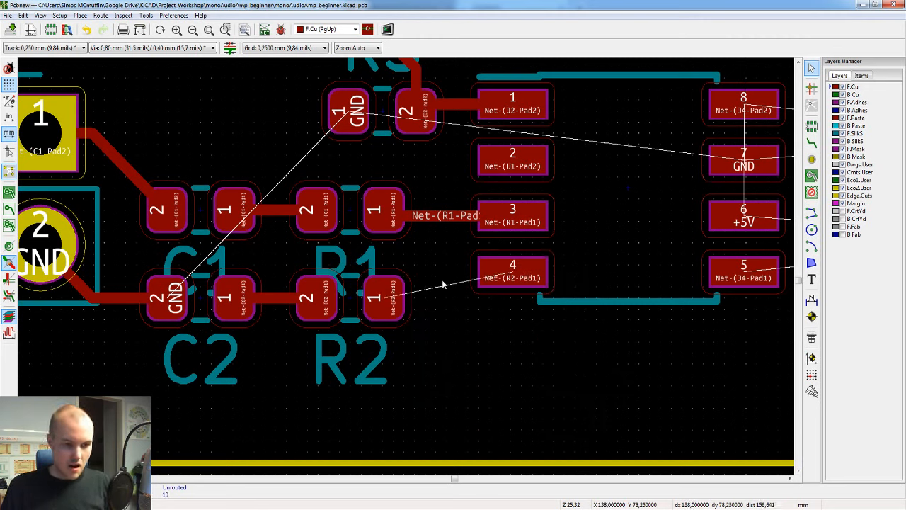
# Step: Route a short track on F.Cu from pad 4 of U1 directly to pad 1 of R2
pyautogui.press('x')
pyautogui.click(498, 275)
pyautogui.click(386, 298)
pyautogui.press('Escape')
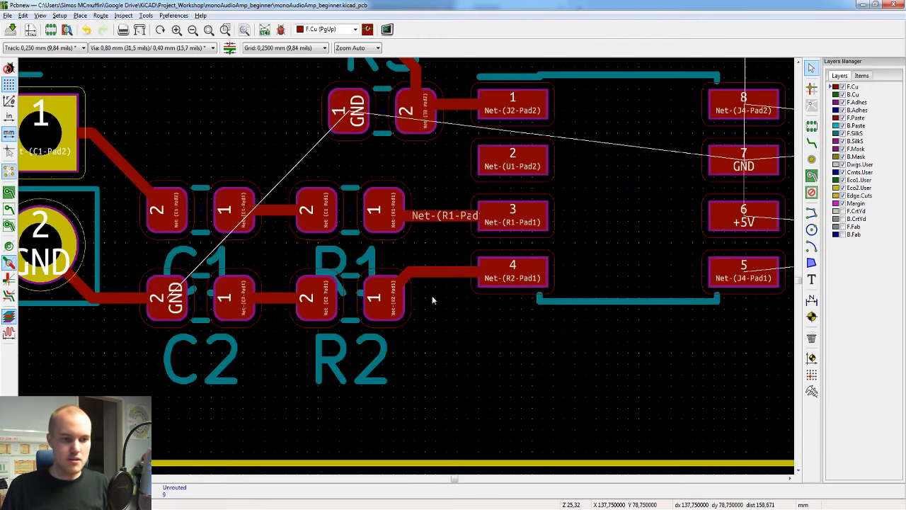
# Step: Select the full track between pad 1 of R2 and pad 4 of U1 and view it on the board
pyautogui.click(438, 273)
pyautogui.press('u')
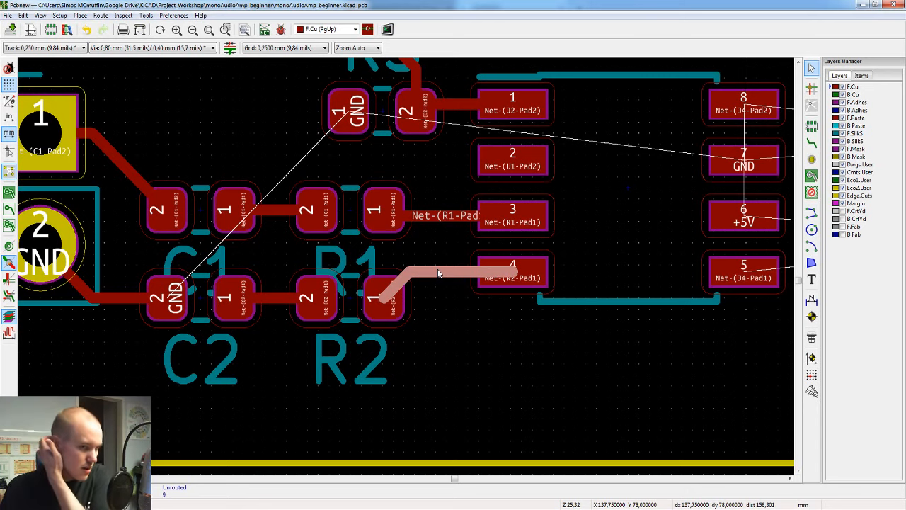
pyautogui.scroll(-3, 437, 272)
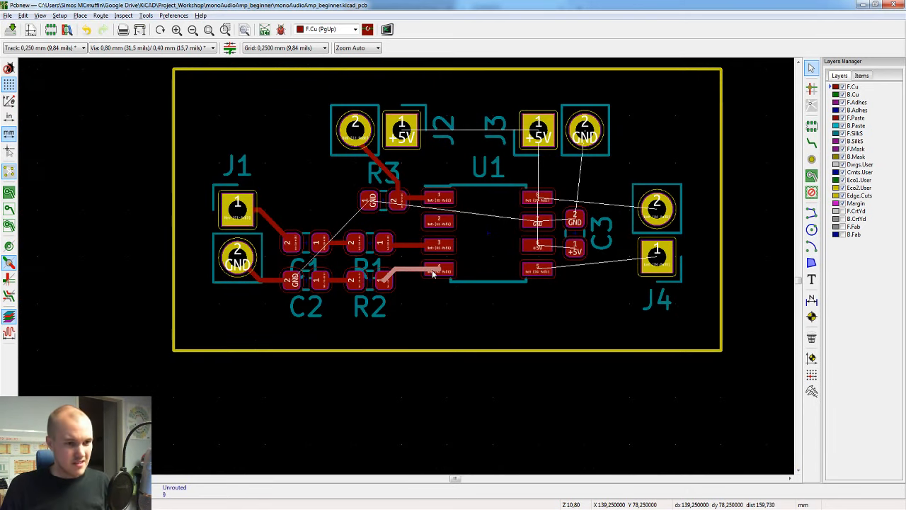
pyautogui.scroll(2, 373, 206)
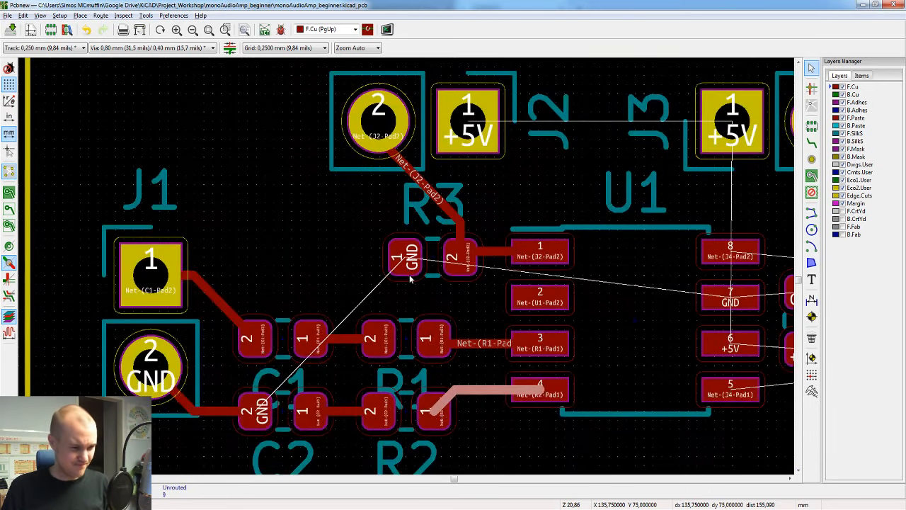
pyautogui.click(421, 323)
pyautogui.press('x')
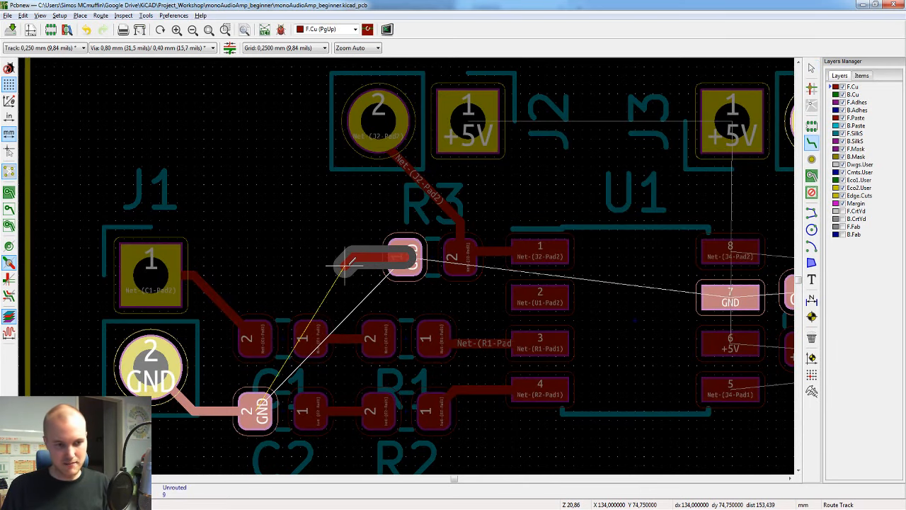
pyautogui.press('Escape')
# Step: Route a GND track on F.Cu from pad 7 of U1 to pad 2 of C3
pyautogui.moveTo(715, 311); pyautogui.dragTo(650, 282, button='middle')
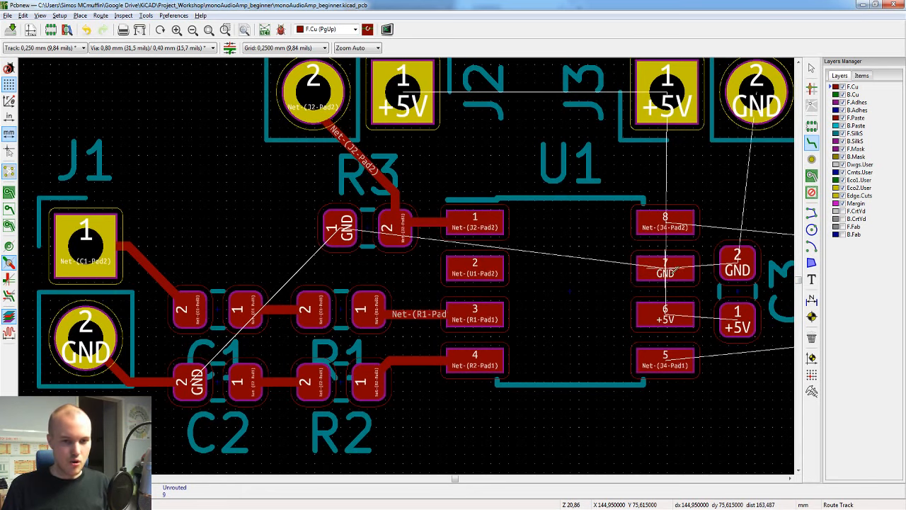
pyautogui.click(674, 269)
pyautogui.click(737, 266)
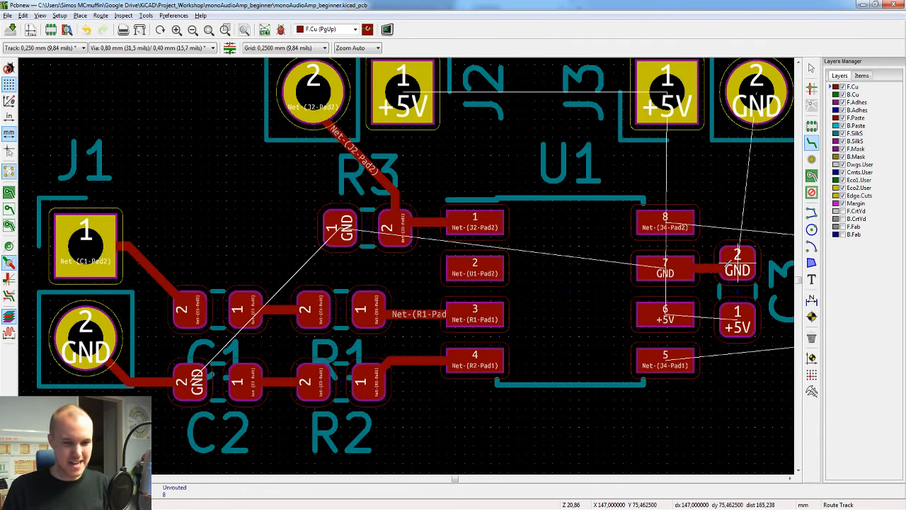
pyautogui.press('Escape')
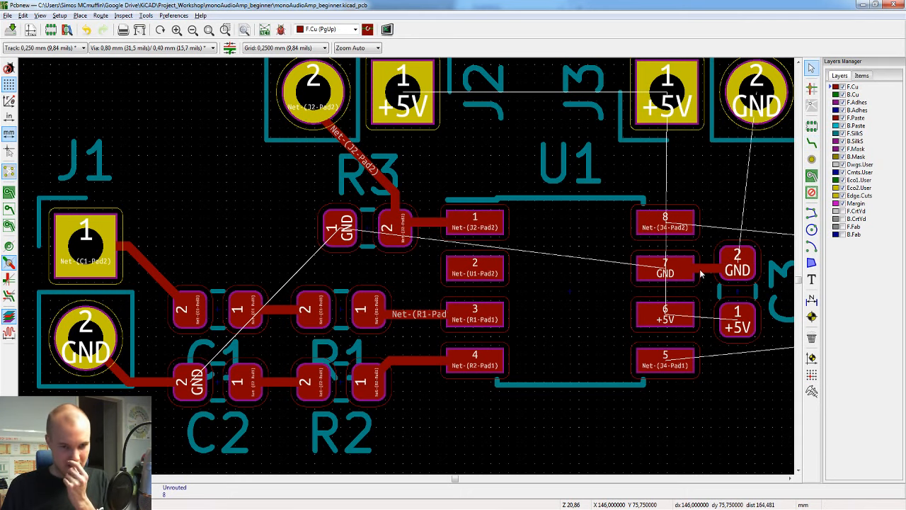
# Step: Check the segment and the full extent of the GND track between U1 and C3 by selecting them, and save the board
pyautogui.click(701, 274)
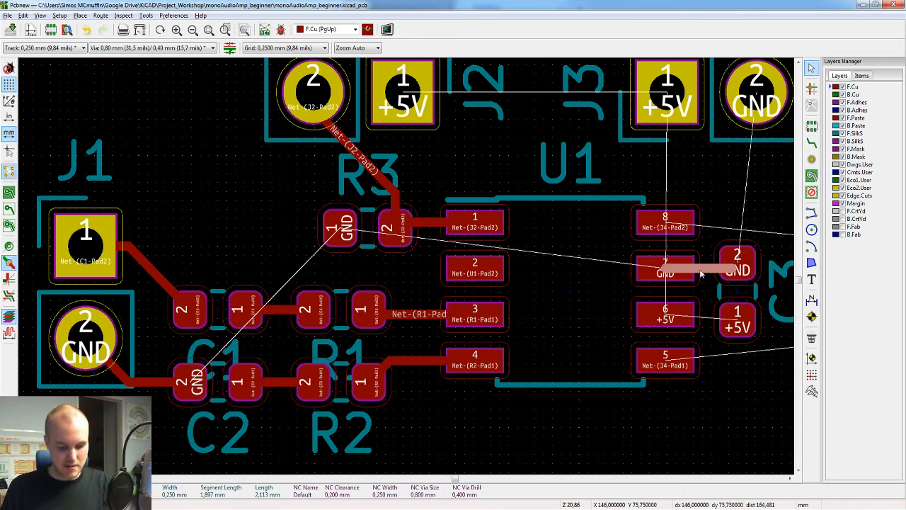
pyautogui.press('u')
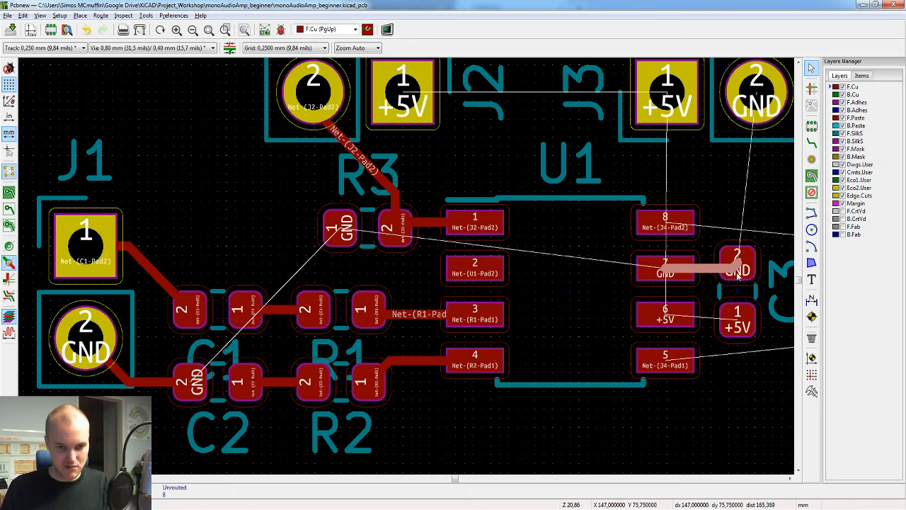
pyautogui.click(694, 271)
pyautogui.press('u')
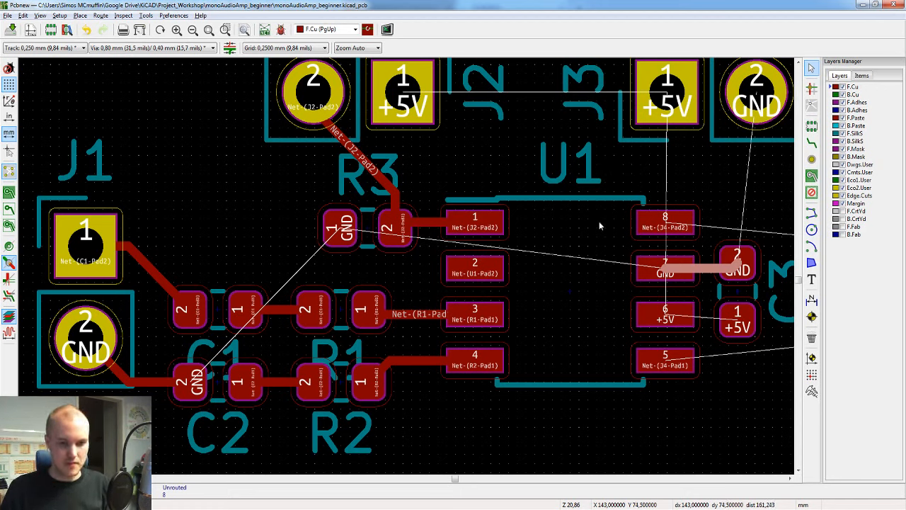
pyautogui.click(573, 271)
pyautogui.hotkey('ctrl', 's')
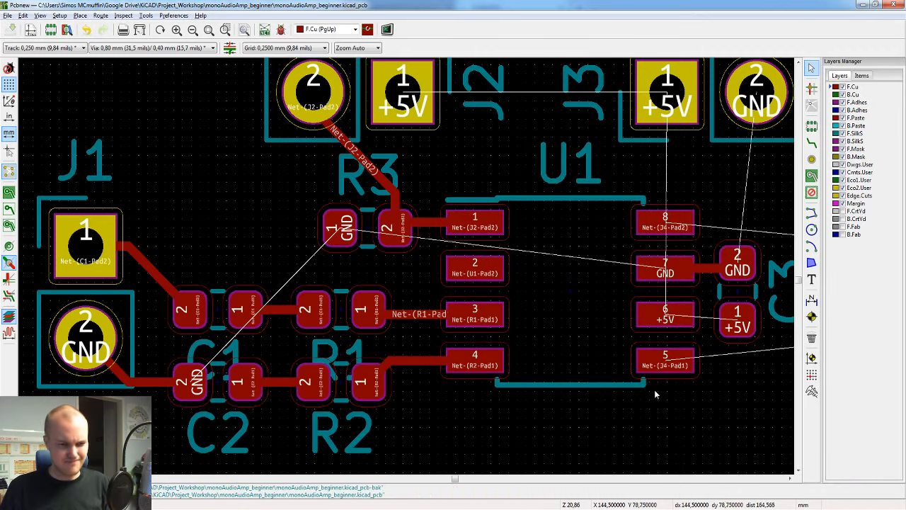
# Step: Route a +5V track on F.Cu from pad 6 of U1 to pad 1 of C3
pyautogui.moveTo(654, 390); pyautogui.dragTo(320, 300, button='middle')
pyautogui.press('x')
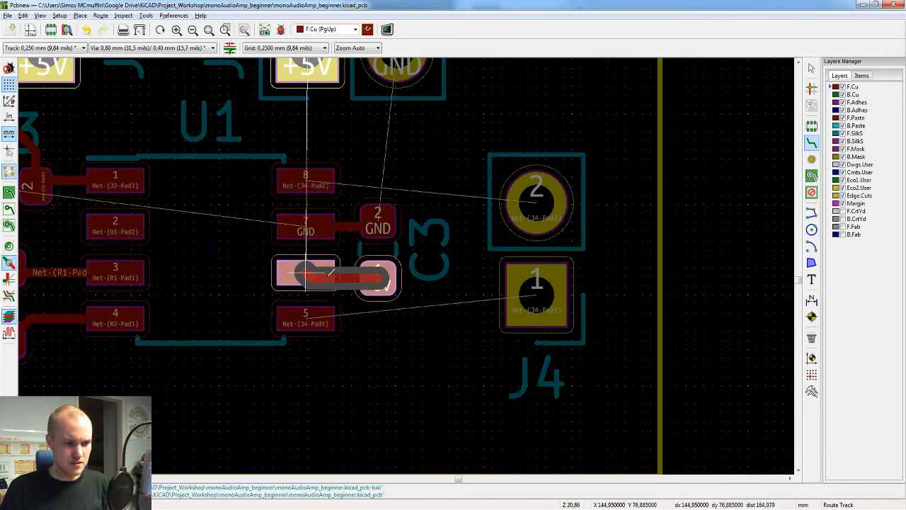
pyautogui.click(380, 276)
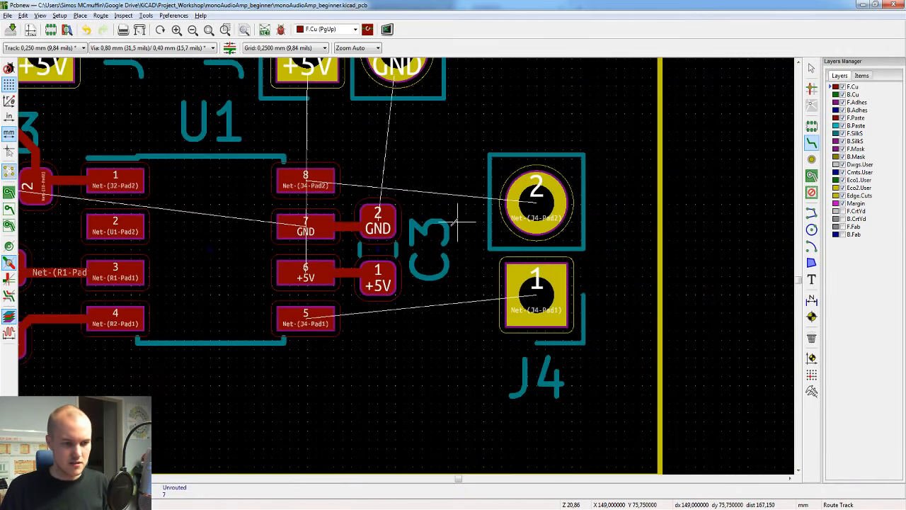
pyautogui.click(305, 314)
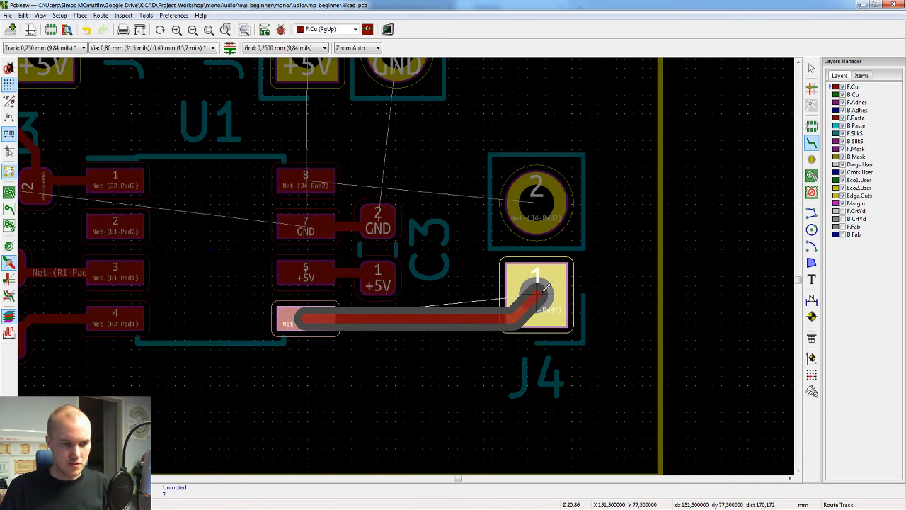
pyautogui.press('Escape')
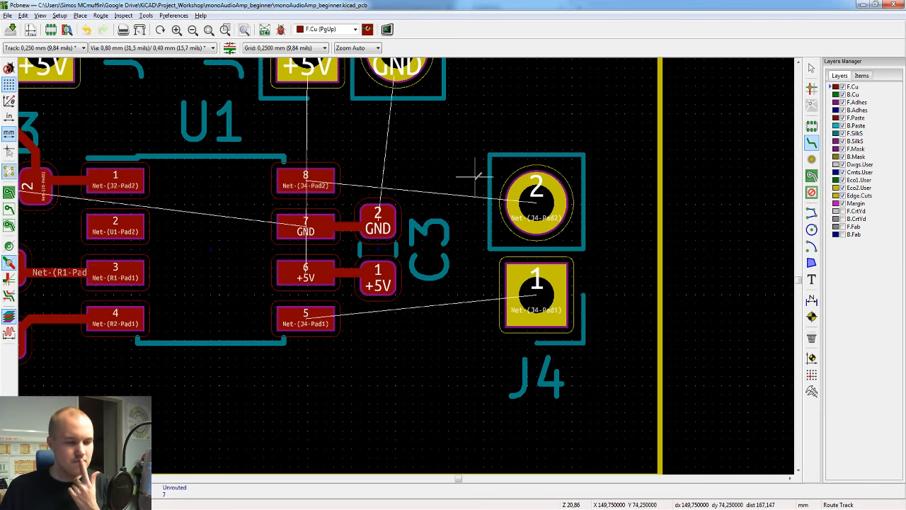
pyautogui.moveTo(446, 170); pyautogui.dragTo(587, 228, button='middle')
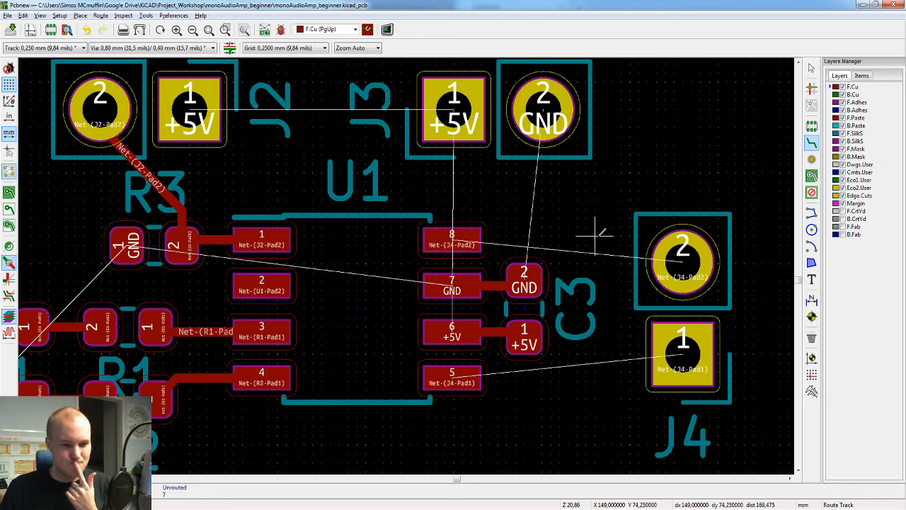
pyautogui.press('Escape')
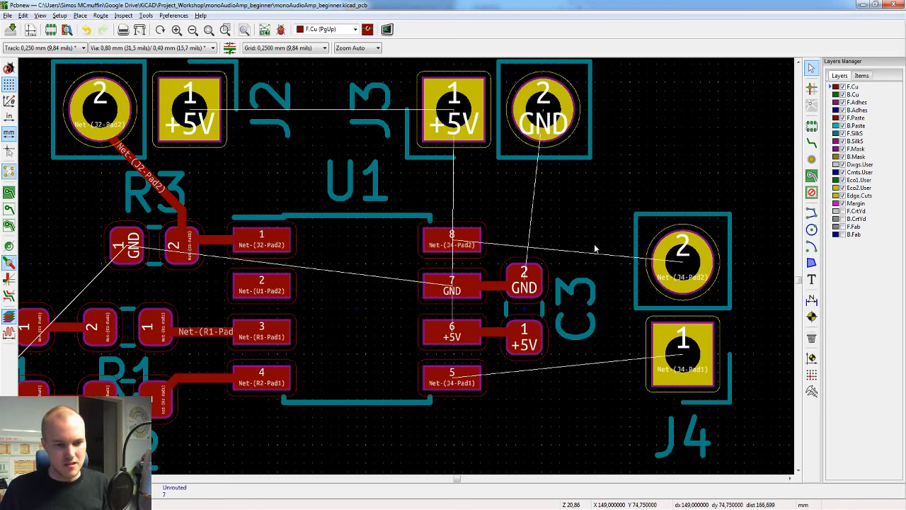
pyautogui.click(526, 314)
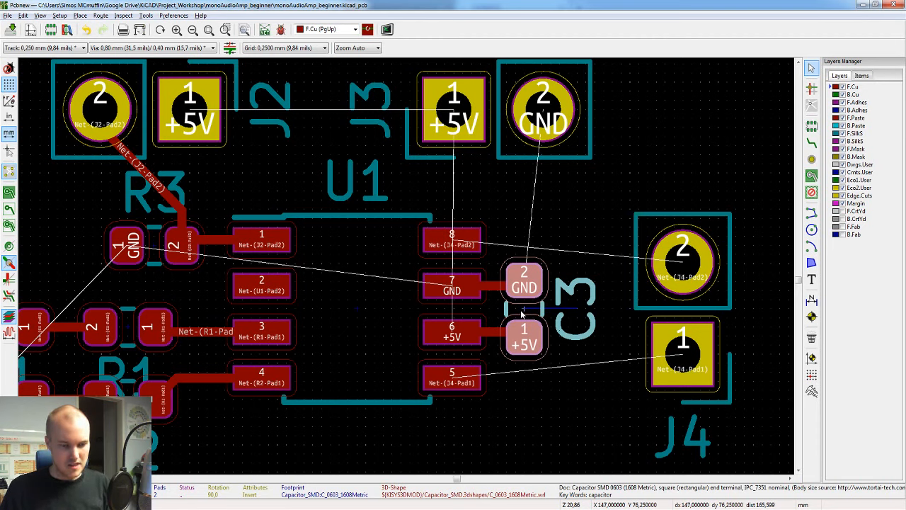
pyautogui.press('Escape')
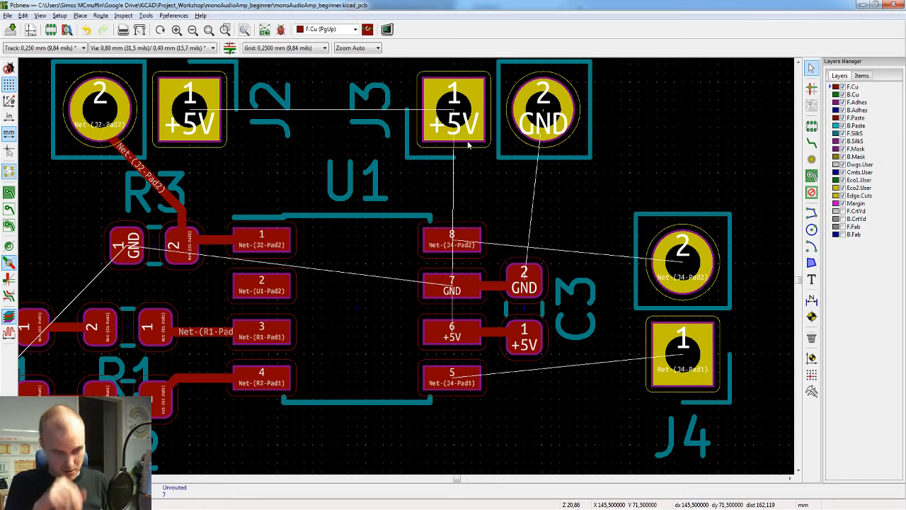
# Step: Route a straight +5V track on F.Cu between pad 1 of J3 and pad 1 of J2
pyautogui.press('x')
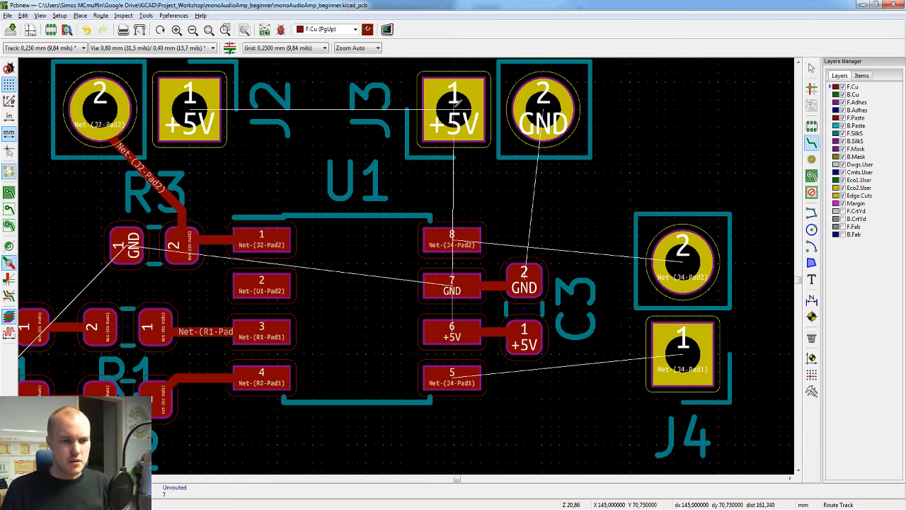
pyautogui.click(458, 103)
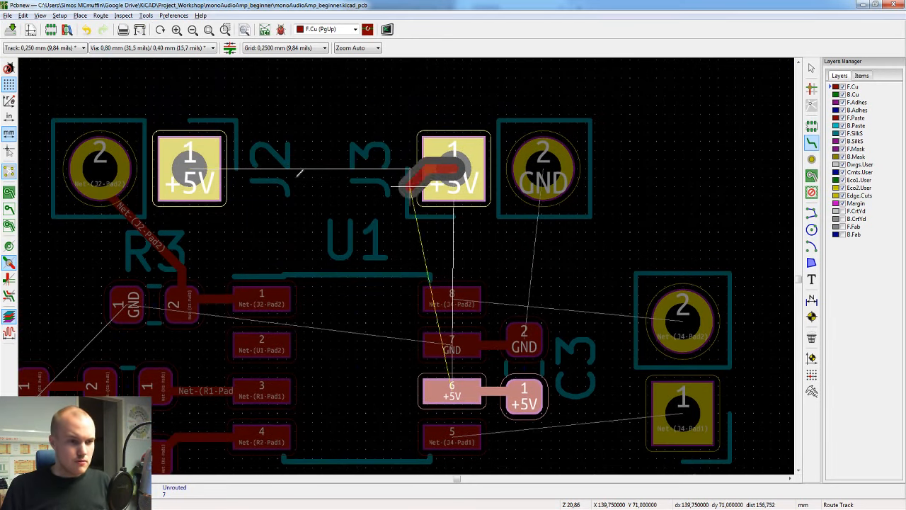
pyautogui.click(183, 167)
# Step: Route a +5V track on F.Cu from pad 1 of J3 underneath the body of U1 to pad 6 of U1
pyautogui.moveTo(357, 216); pyautogui.dragTo(443, 130, button='middle')
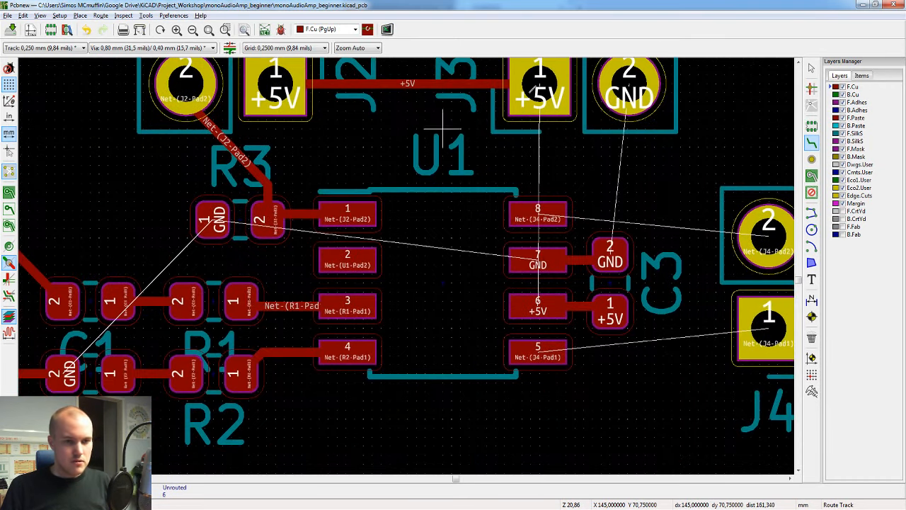
pyautogui.click(539, 84)
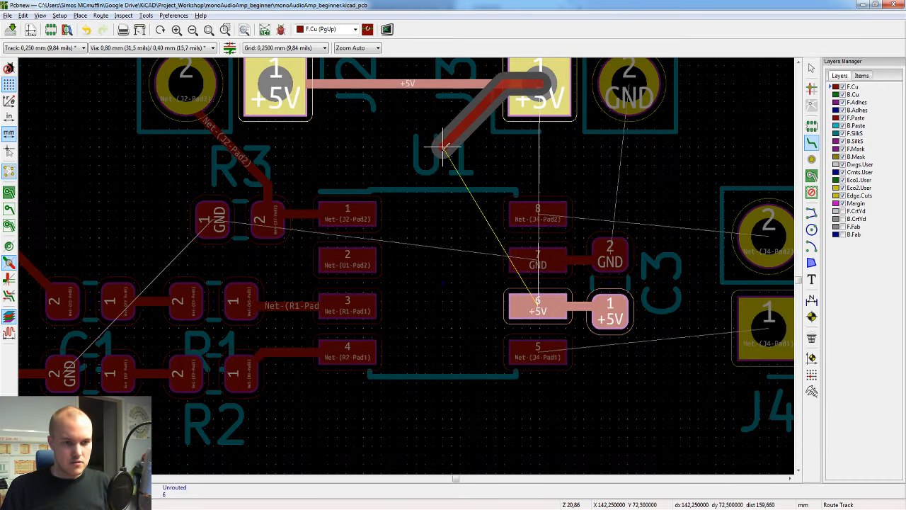
pyautogui.click(469, 269)
pyautogui.click(528, 306)
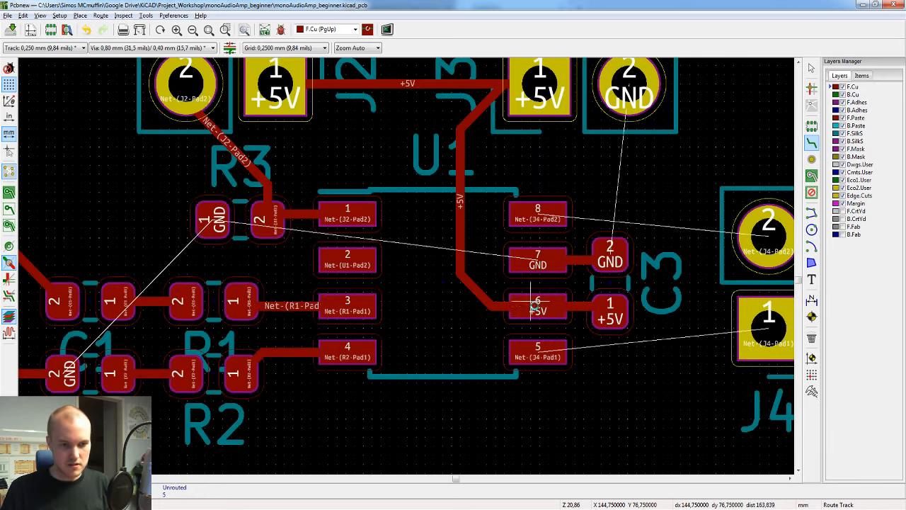
# Step: Route a GND track on F.Cu from pad 7 of U1 under the chip body and around pad 8 to pad 2 of J3
pyautogui.click(528, 260)
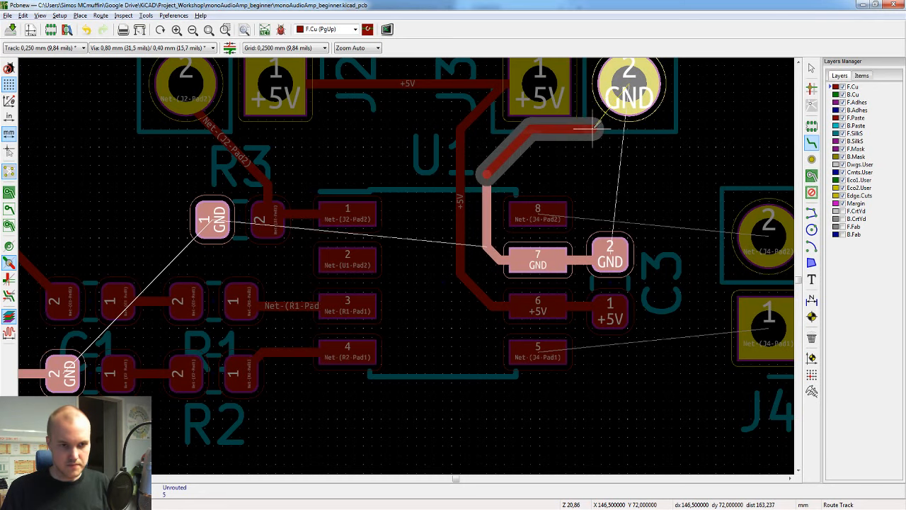
pyautogui.click(623, 96)
pyautogui.moveTo(639, 192); pyautogui.dragTo(446, 169, button='middle')
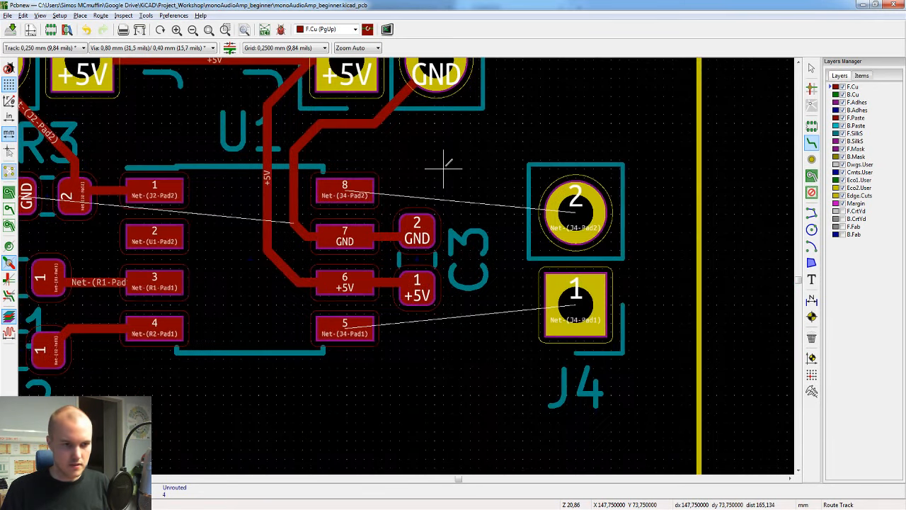
pyautogui.press('Escape')
# Step: Move connector J4 1 mm closer to C3 and route a track on F.Cu from pad 8 of U1 to pad 2 of J4
pyautogui.click(585, 272)
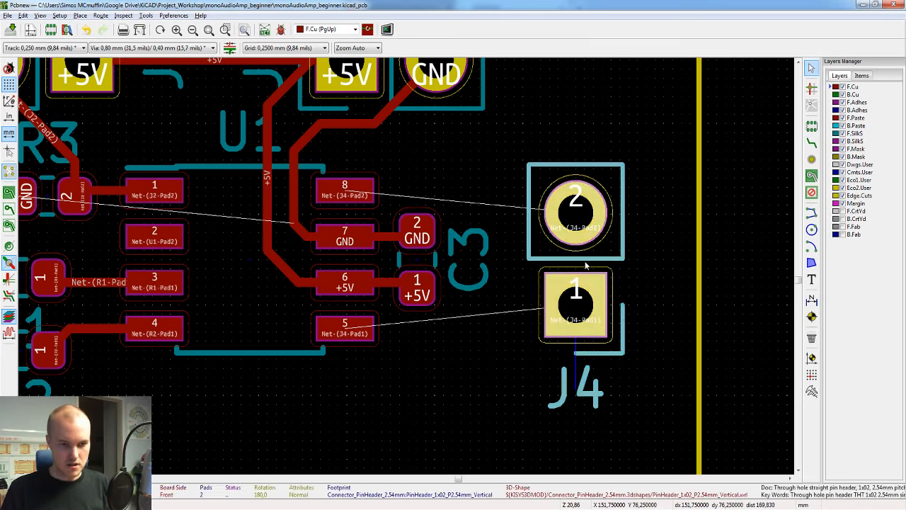
pyautogui.moveTo(577, 306); pyautogui.dragTo(539, 306)
pyautogui.press('x')
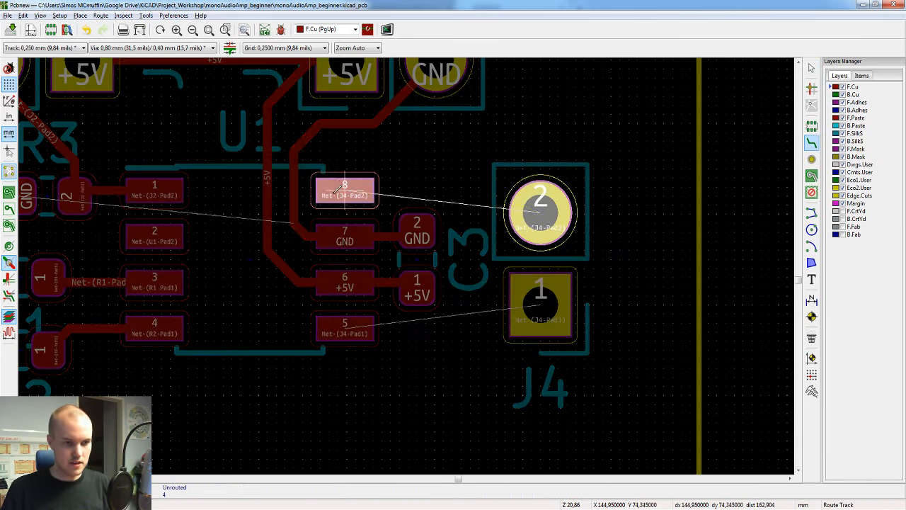
pyautogui.click(541, 211)
# Step: Route a track on F.Cu from pad 5 of U1 to pad 1 of J4 and save the board
pyautogui.press('x')
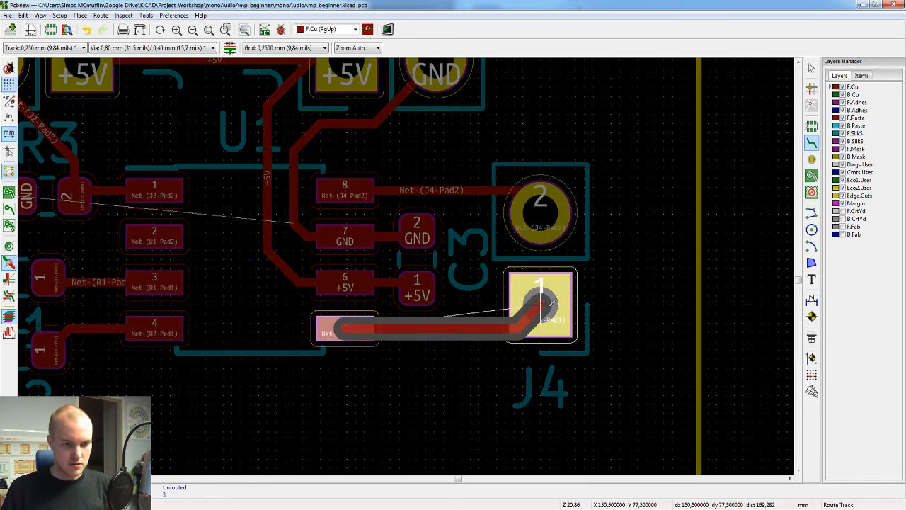
pyautogui.click(550, 305)
pyautogui.press('Escape')
pyautogui.hotkey('ctrl', 's')
# Step: Route a short GND track on F.Cu from pad 1 of R3 toward J1, end it in a 0.80/0.40 mm via, and save the board
pyautogui.moveTo(361, 207); pyautogui.dragTo(611, 212, button='middle')
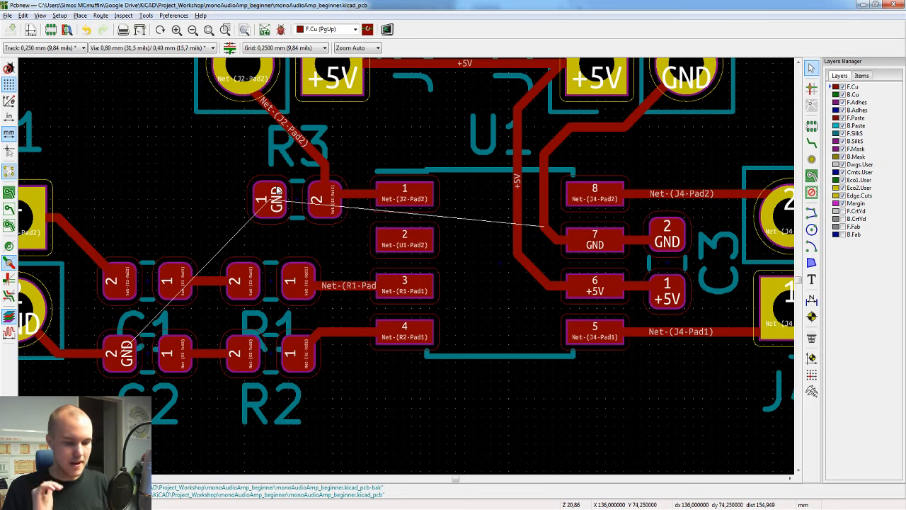
pyautogui.press('x')
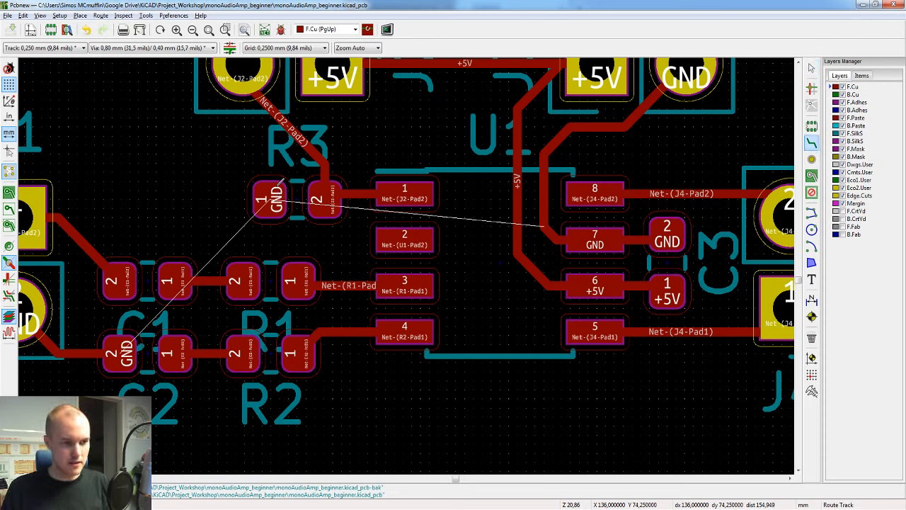
pyautogui.click(273, 186)
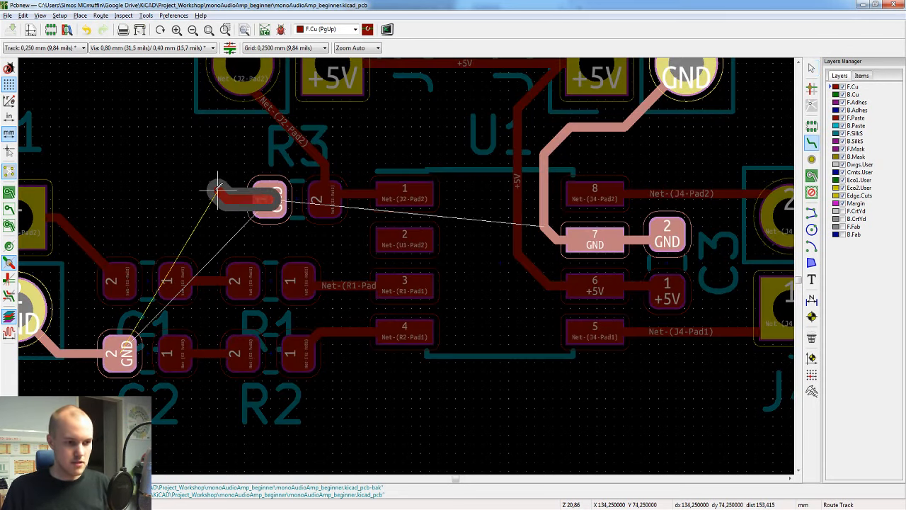
pyautogui.press('v')
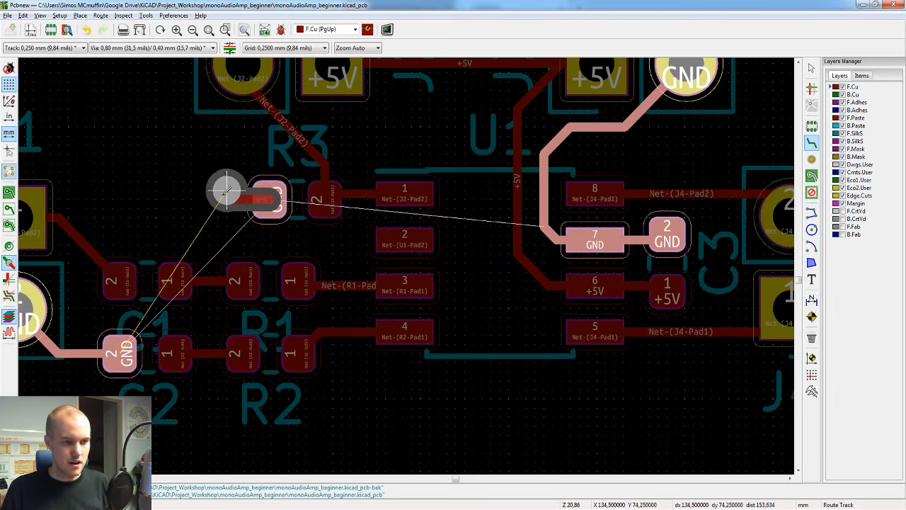
pyautogui.click(227, 197)
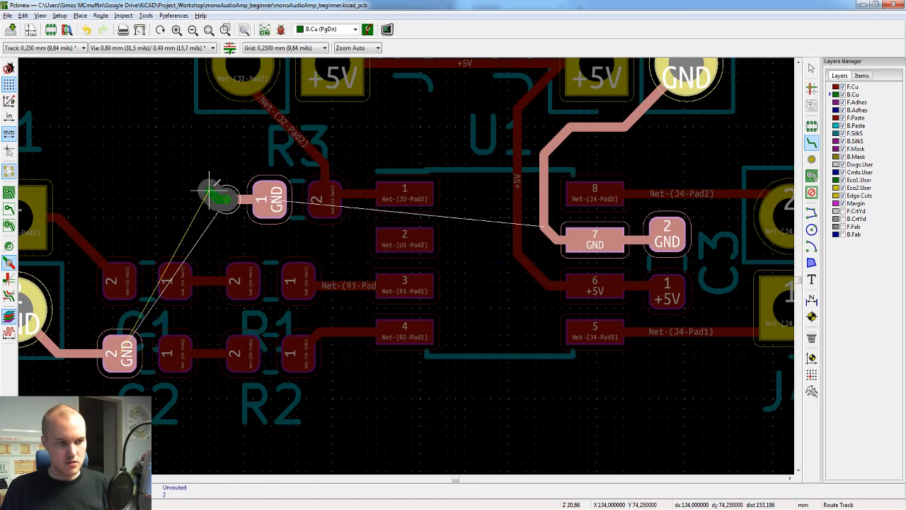
pyautogui.scroll(3, 221, 198)
pyautogui.scroll(-1, 406, 266)
pyautogui.hotkey('ctrl', 's')
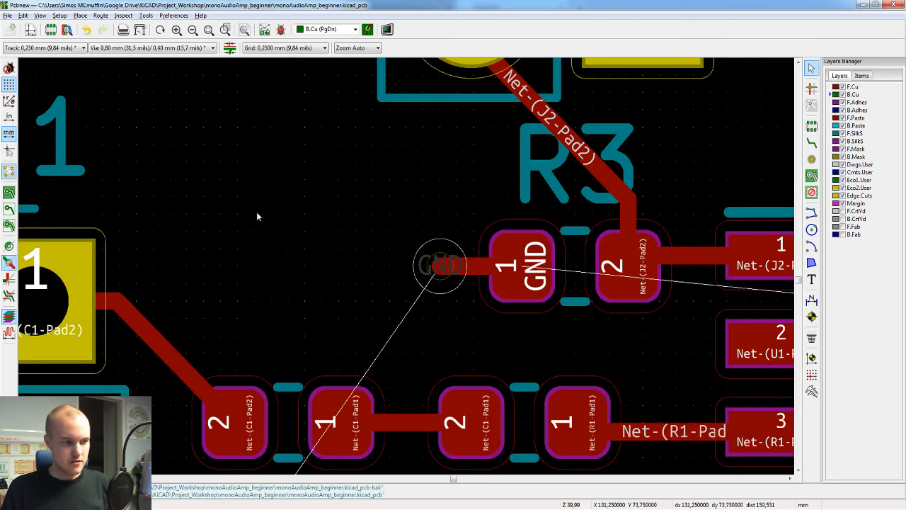
# Step: Switch the via display from outline to filled mode, leaving the pads displayed filled
pyautogui.click(10, 249)
pyautogui.click(10, 249)
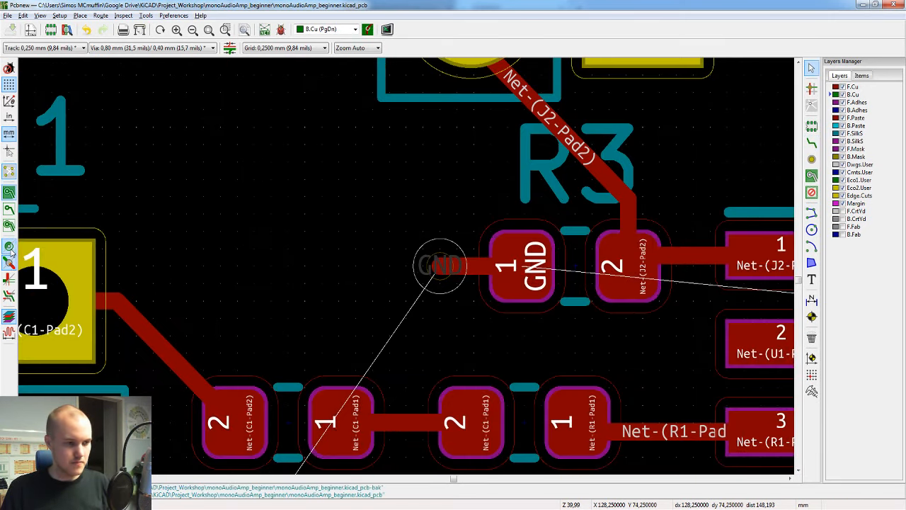
pyautogui.click(12, 264)
pyautogui.scroll(-1, 427, 292)
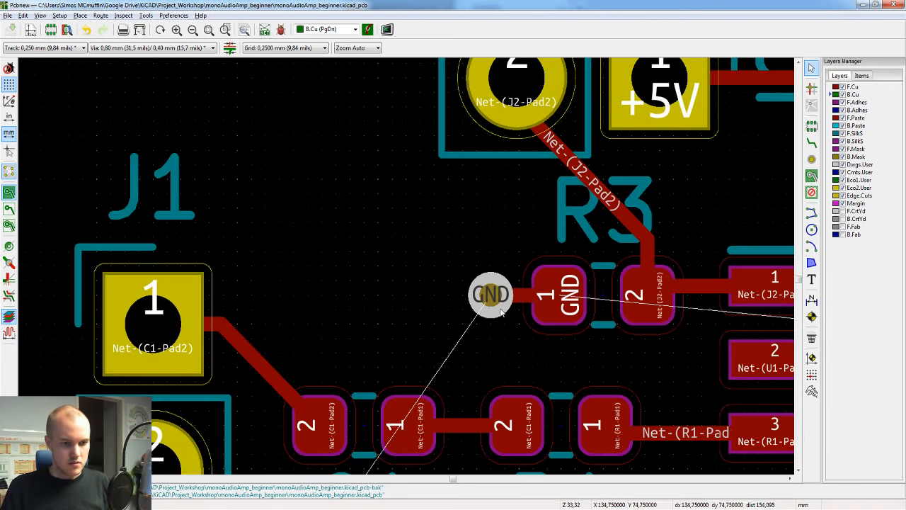
pyautogui.scroll(1, 403, 268)
# Step: Examine the new GND via beside R3 and the routed tracks in the 3D view, then return to the board layout
pyautogui.hotkey('alt', '3')
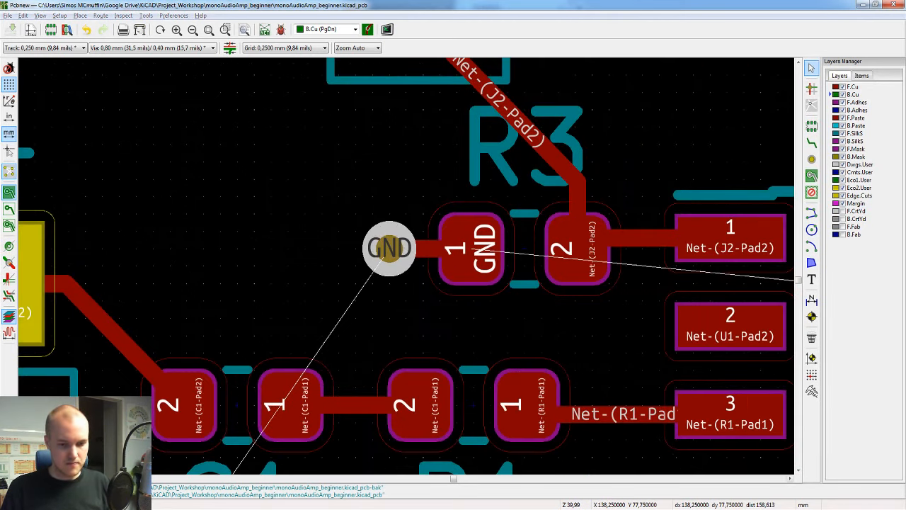
pyautogui.scroll(5, 329, 255)
pyautogui.scroll(-3, 329, 255)
pyautogui.scroll(3, 253, 264)
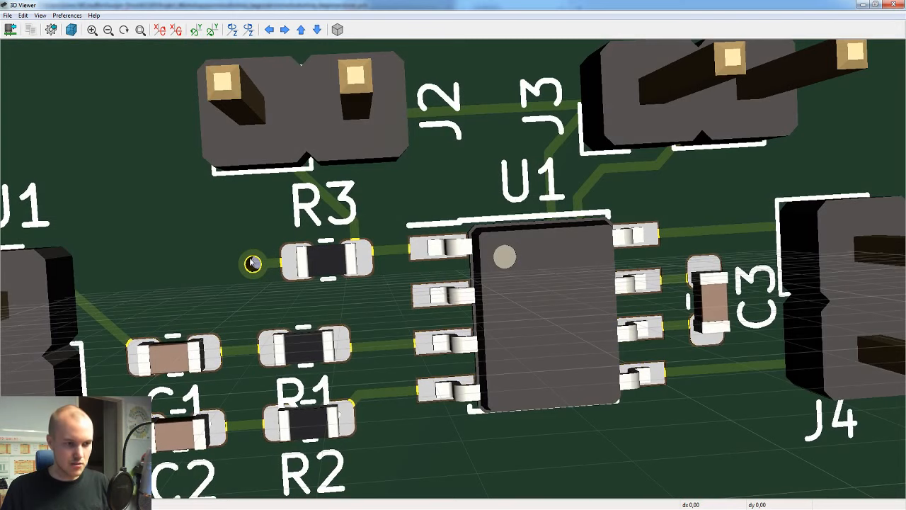
pyautogui.moveTo(279, 250); pyautogui.dragTo(299, 253)
pyautogui.scroll(-3, 634, 255)
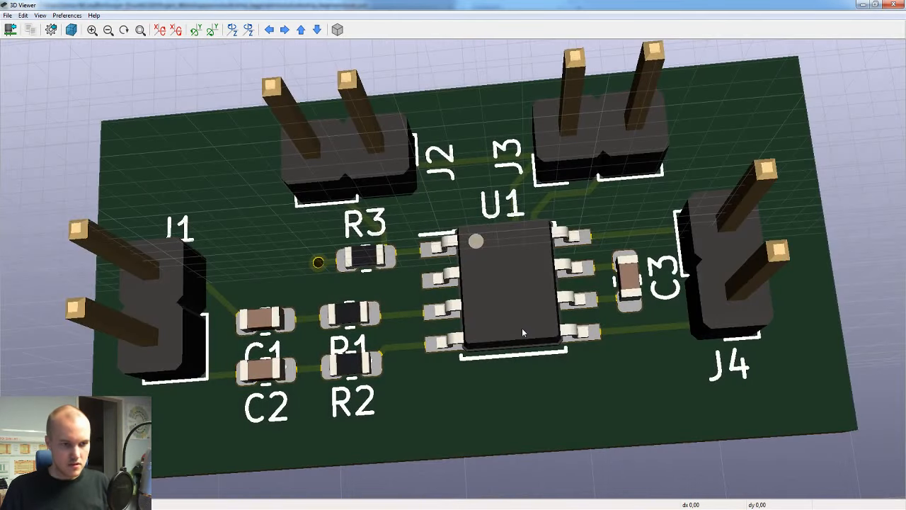
pyautogui.moveTo(685, 509)
pyautogui.click(732, 471)
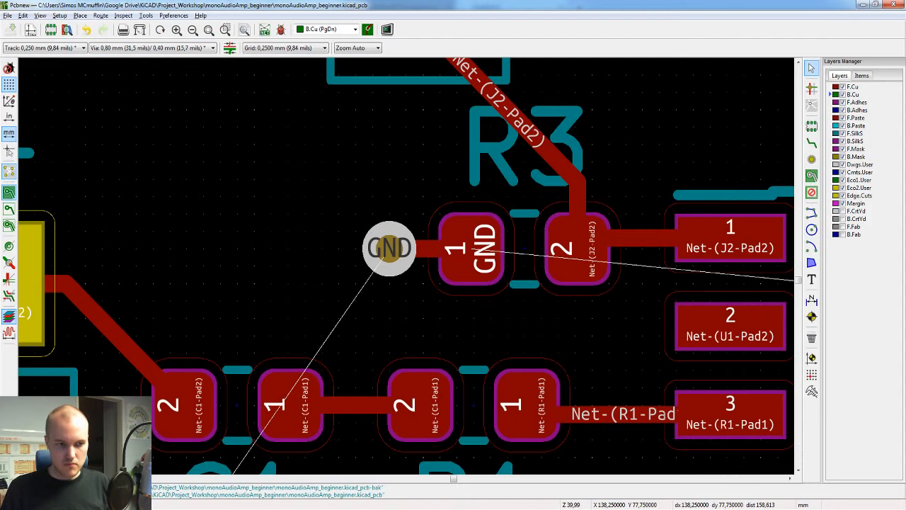
# Step: Review the whole board layout and check the number of unrouted connections and the remaining GND airwires
pyautogui.scroll(-7, 408, 267)
pyautogui.scroll(5, 409, 266)
pyautogui.scroll(-2, 407, 271)
pyautogui.moveTo(546, 278); pyautogui.dragTo(401, 280, button='middle')
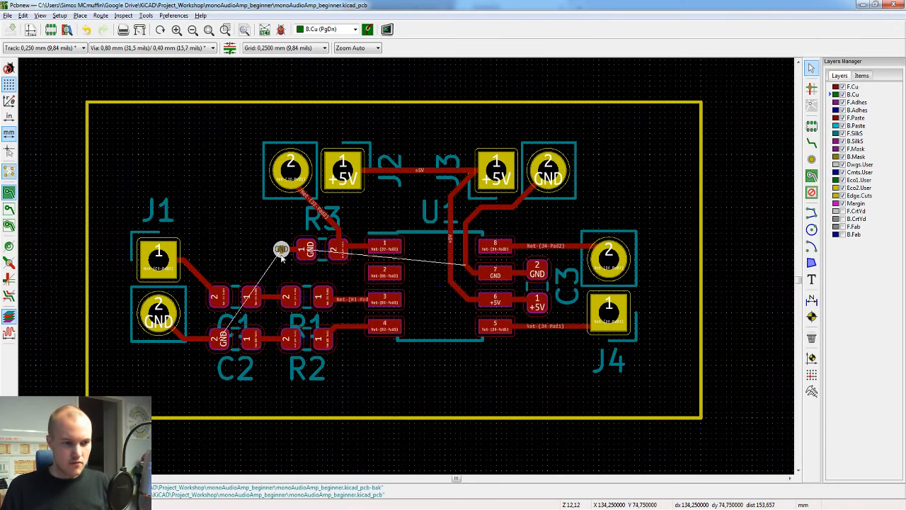
pyautogui.scroll(1, 251, 276)
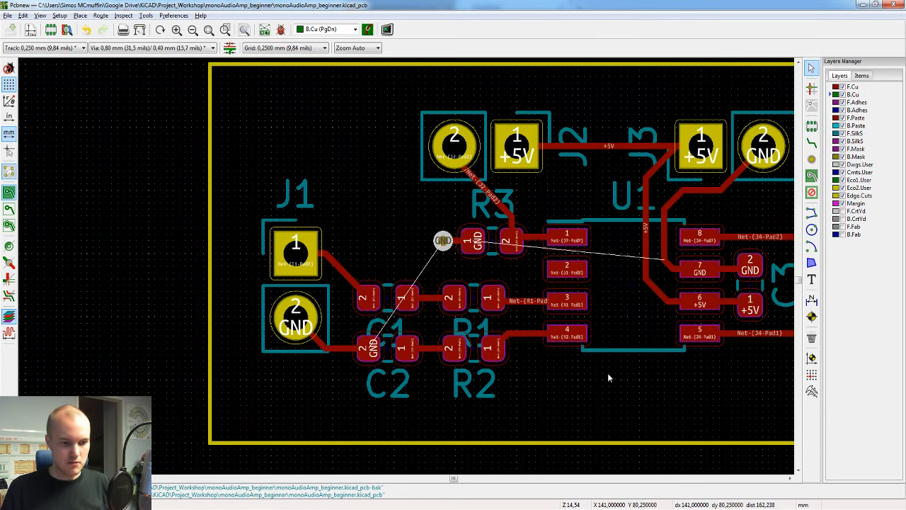
pyautogui.click(599, 409)
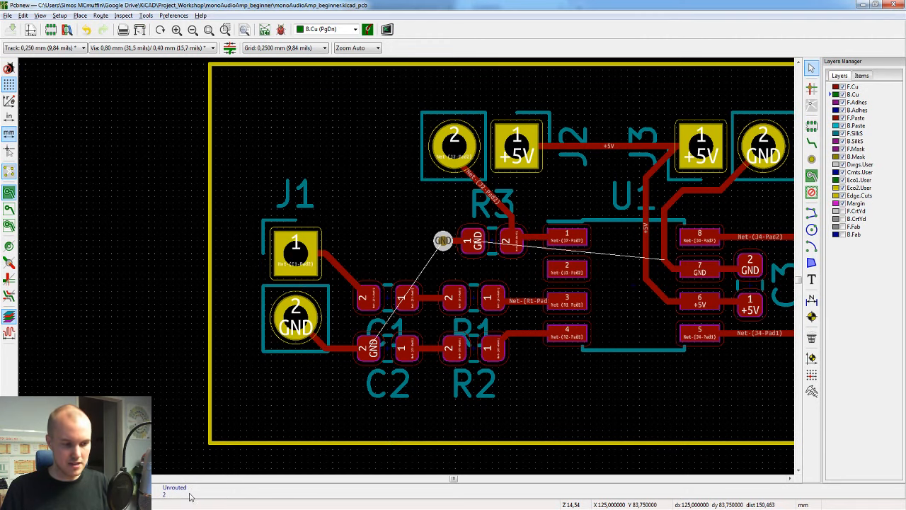
pyautogui.moveTo(573, 381); pyautogui.dragTo(435, 396, button='middle')
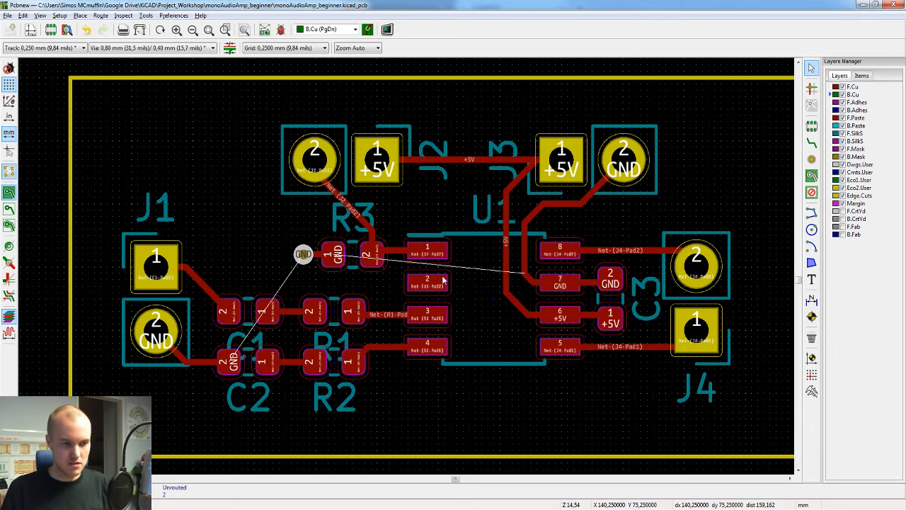
pyautogui.scroll(-1, 520, 342)
pyautogui.moveTo(521, 342); pyautogui.dragTo(420, 318, button='middle')
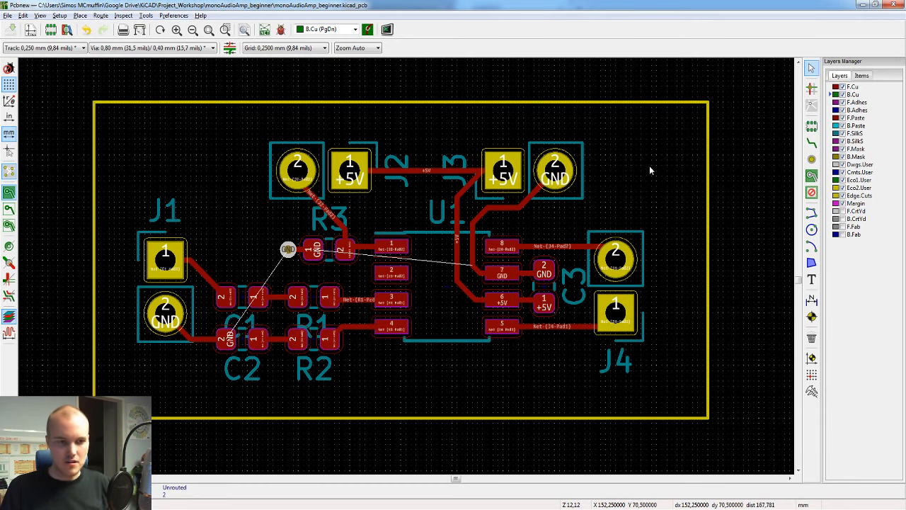
# Step: Start a filled copper zone on F.Cu at X 124.75, Y 67.25 mm, just outside the board outline's upper-left corner, and assign it to GND
pyautogui.click(854, 86)
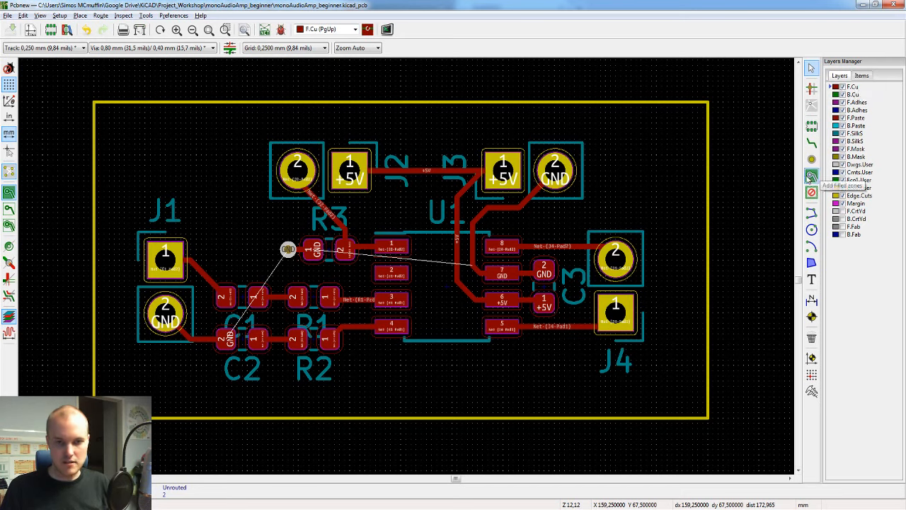
pyautogui.click(812, 176)
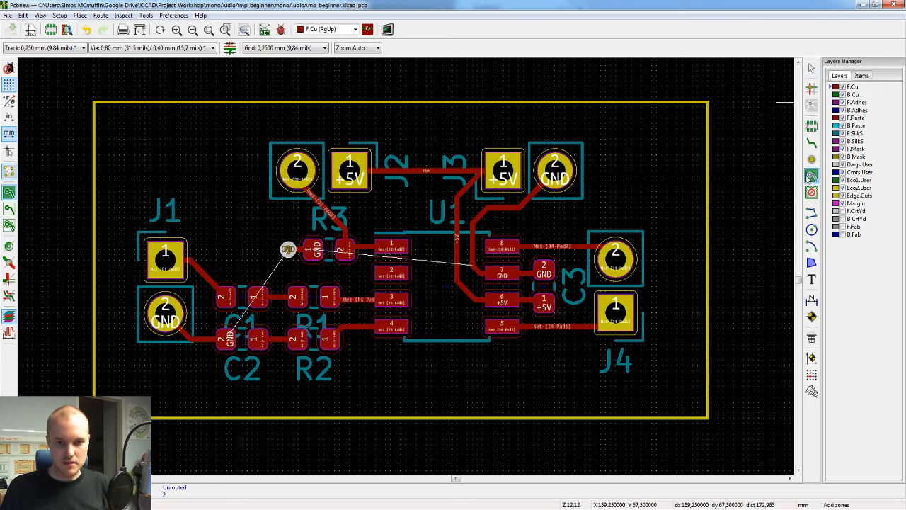
pyautogui.click(94, 93)
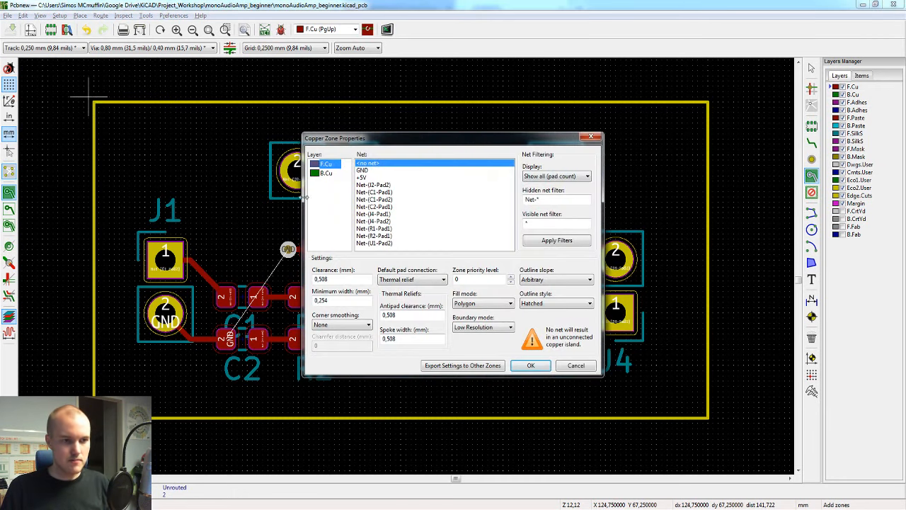
pyautogui.click(379, 171)
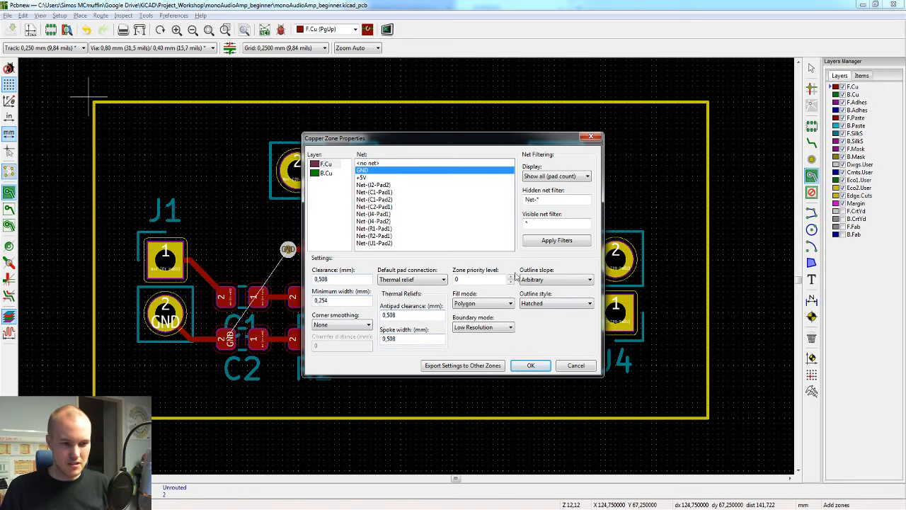
pyautogui.click(527, 365)
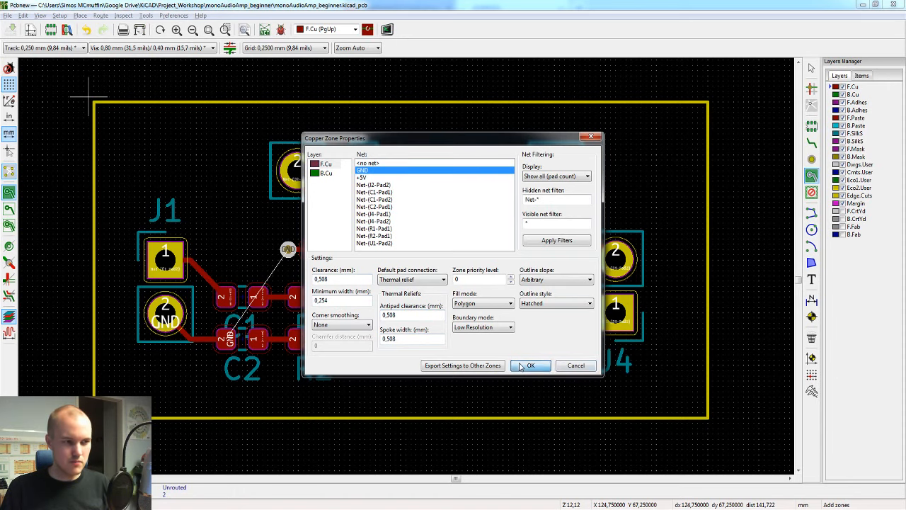
# Step: Complete the zone's rectangular outline about 0.25 mm outside the board edges, close and fill it, and save the board
pyautogui.click(708, 114)
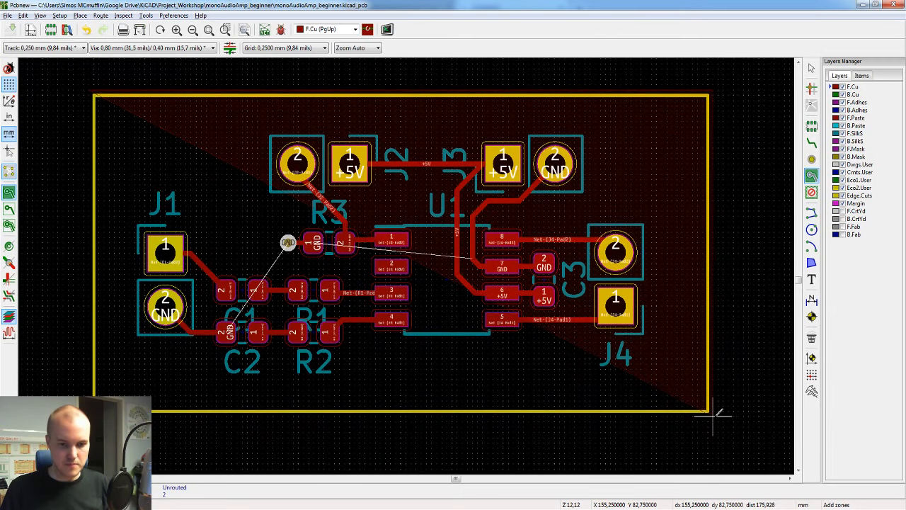
pyautogui.click(708, 410)
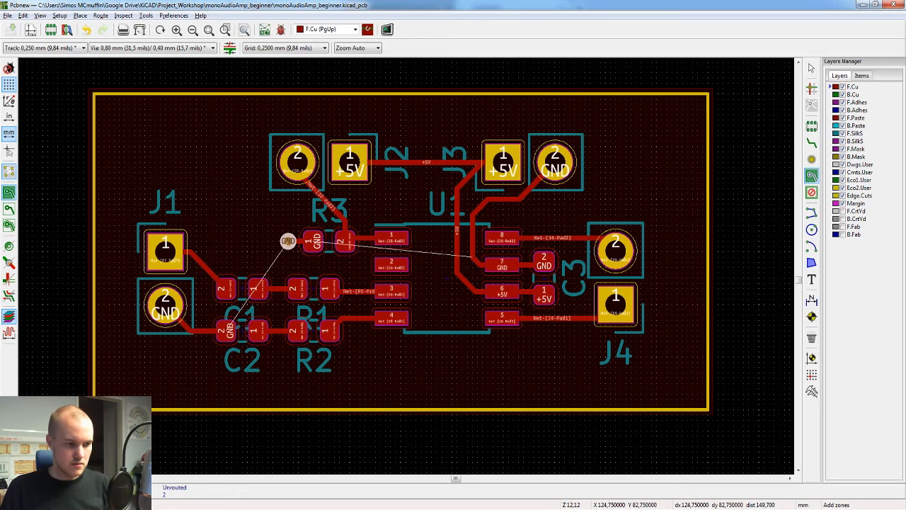
pyautogui.doubleClick(88, 415)
pyautogui.press('Escape')
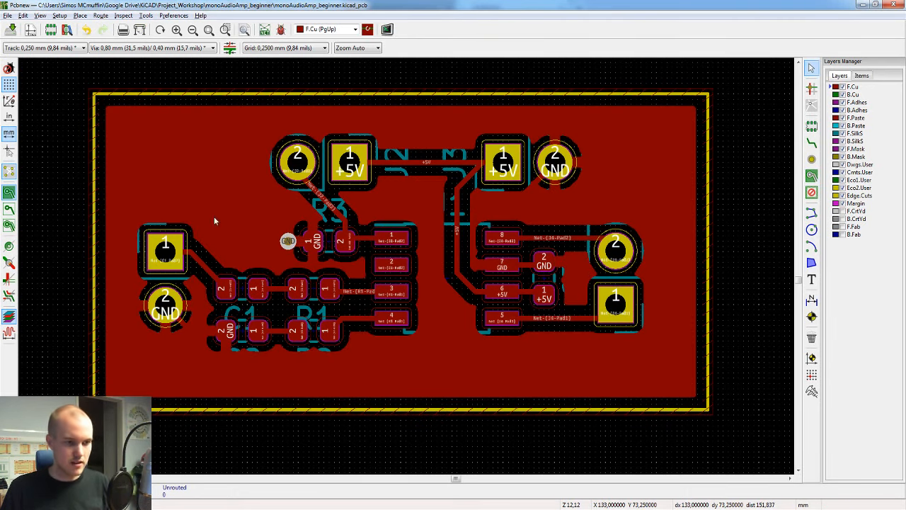
pyautogui.hotkey('ctrl', 's')
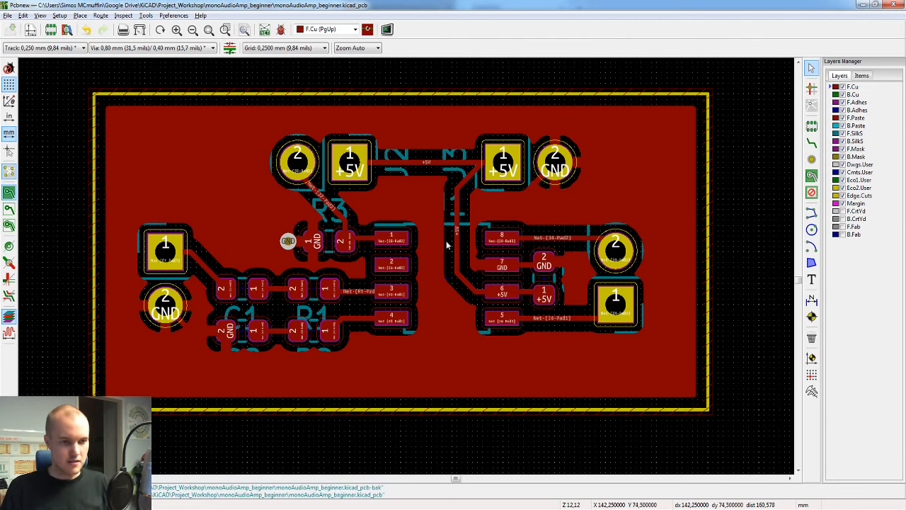
# Step: Move the F.Cu GND zone down and to the left, partly off the board, and refill it
pyautogui.click(423, 413)
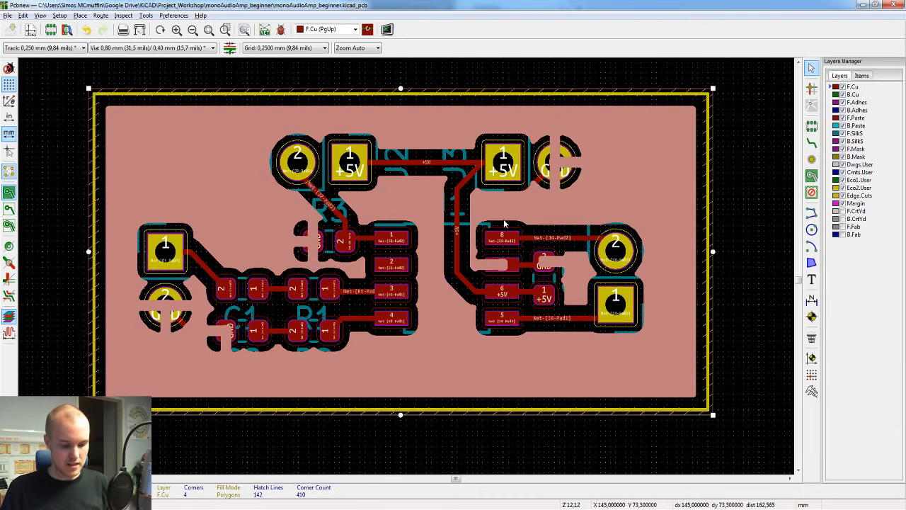
pyautogui.press('m')
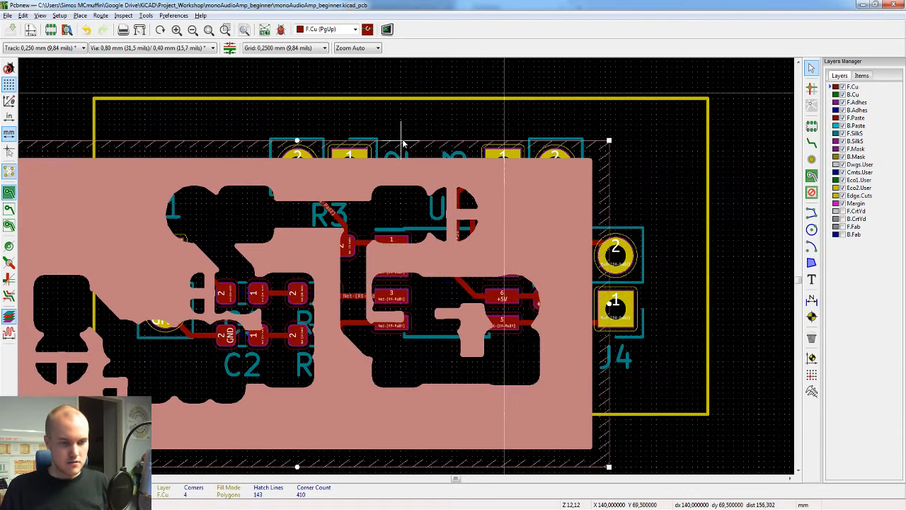
pyautogui.scroll(-3, 425, 170)
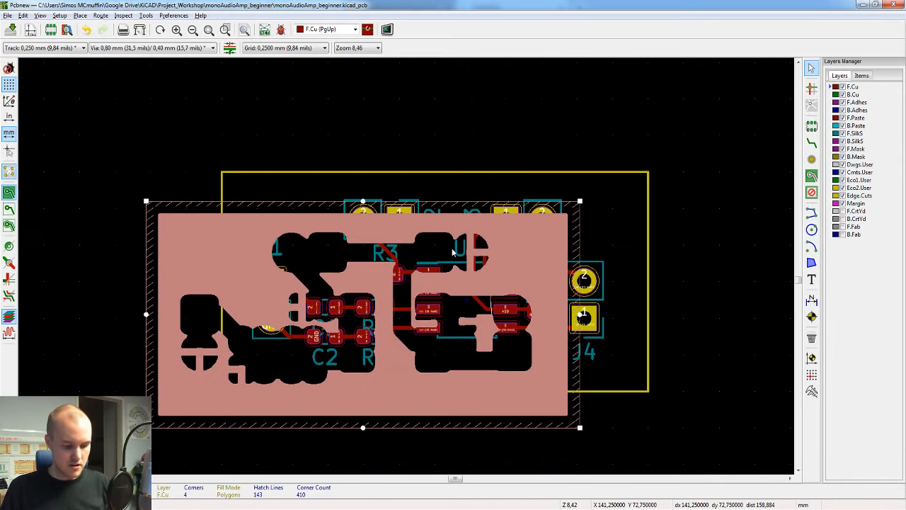
pyautogui.click(453, 251)
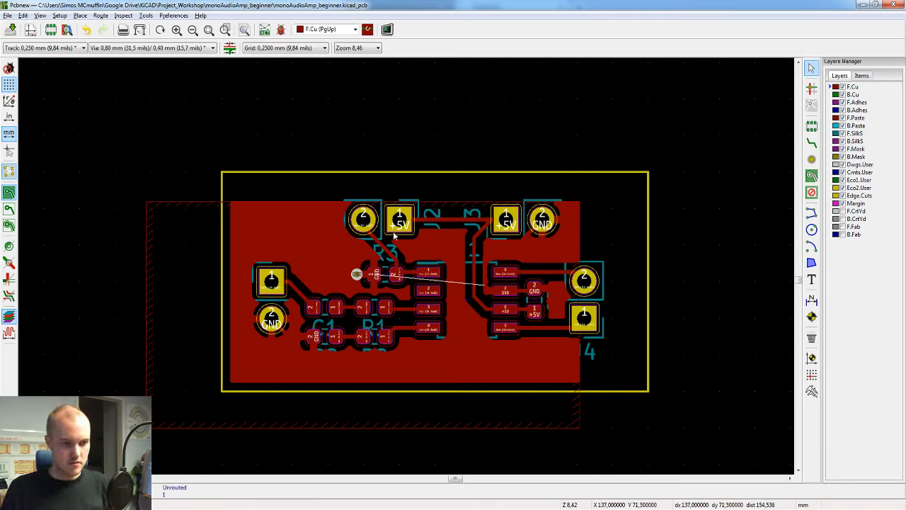
# Step: Check the upper and left Edge.Cuts lines, undo the zone move, and refill the zone
pyautogui.click(649, 202)
pyautogui.click(606, 175)
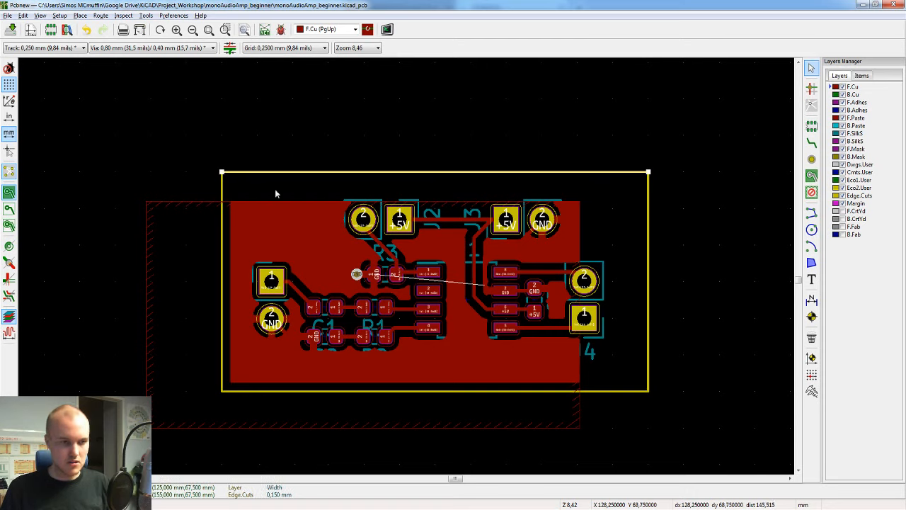
pyautogui.click(222, 184)
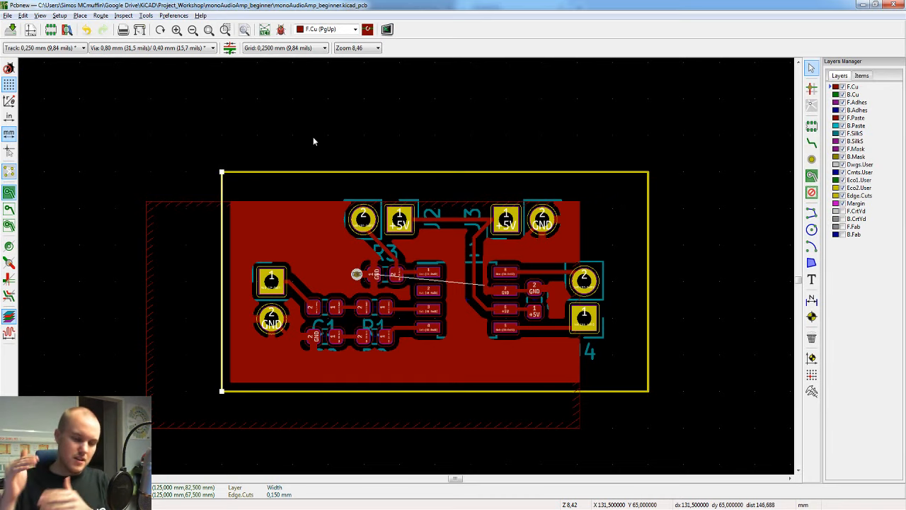
pyautogui.press('b')
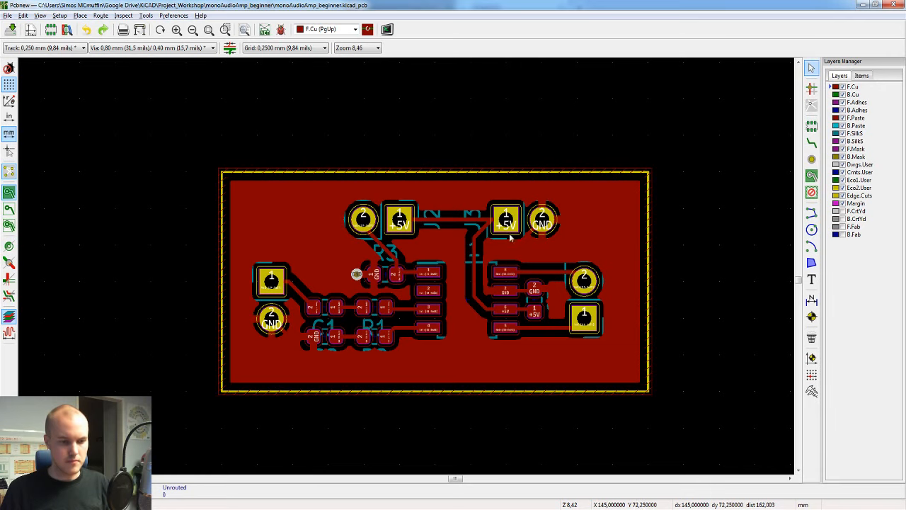
# Step: Route a short GND track on F.Cu from pad 2 of C3 toward J4, end it in a 0.80/0.40 mm via, and save the board
pyautogui.scroll(2, 512, 238)
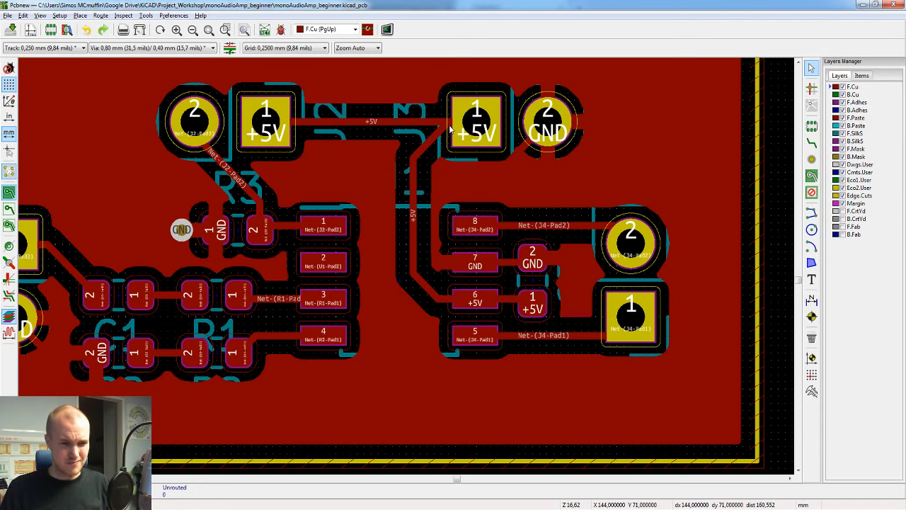
pyautogui.scroll(1, 572, 265)
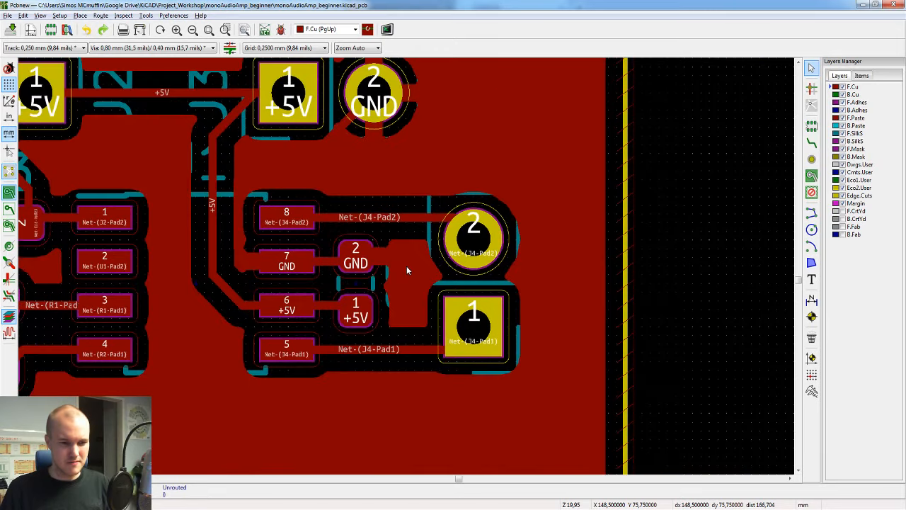
pyautogui.press('x')
pyautogui.click(356, 256)
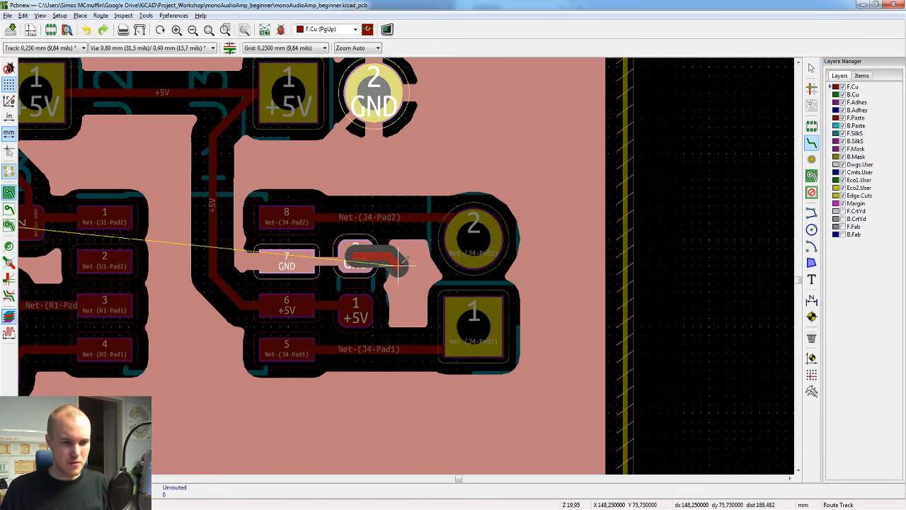
pyautogui.press('v')
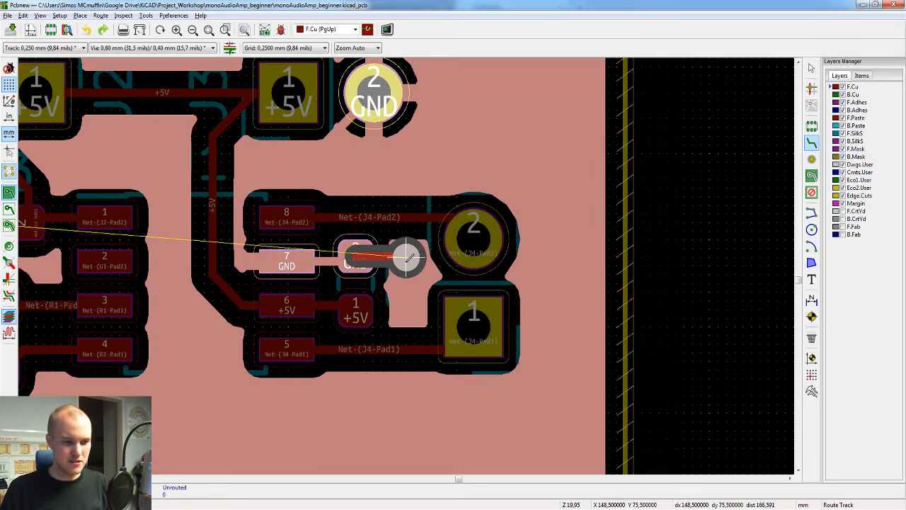
pyautogui.doubleClick(406, 265)
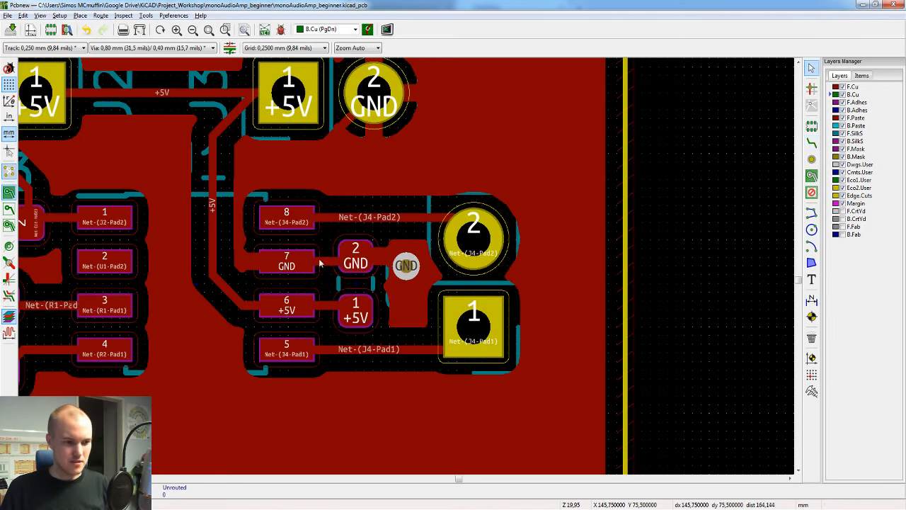
pyautogui.click(236, 227)
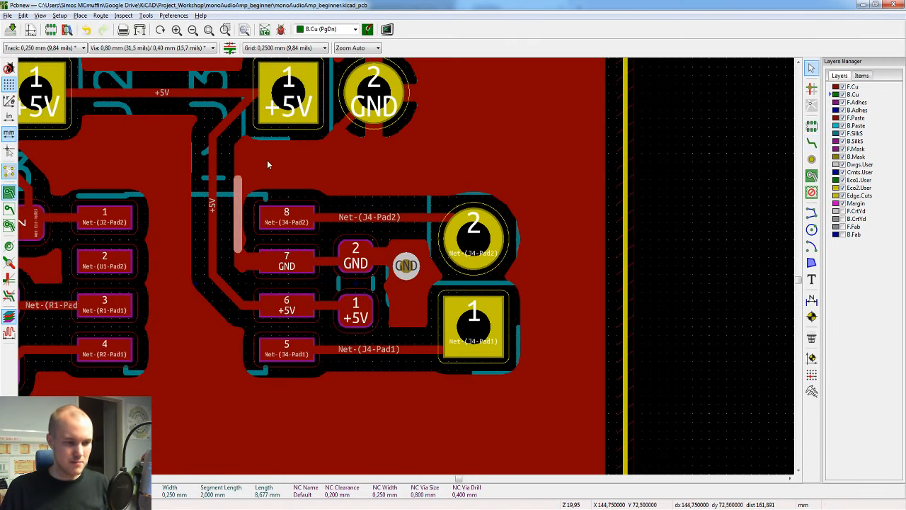
pyautogui.press('Home')
pyautogui.press('Escape')
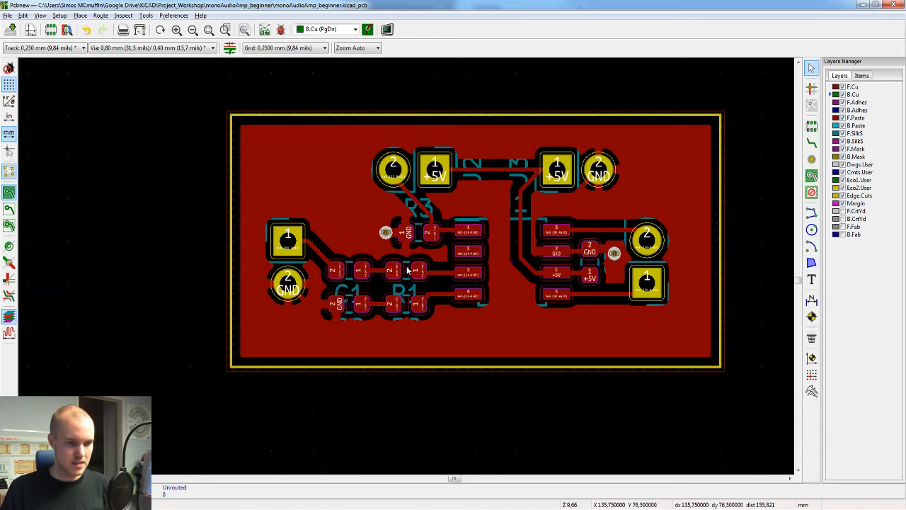
pyautogui.hotkey('ctrl', 's')
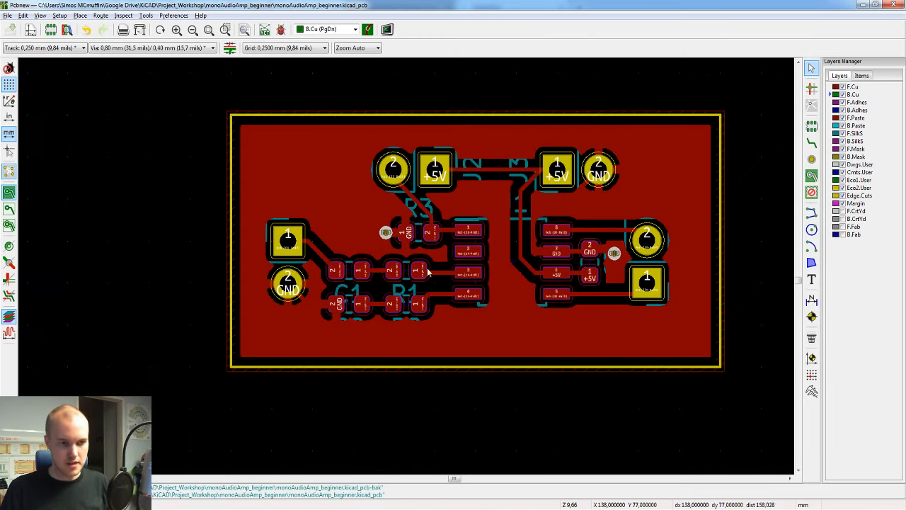
# Step: Examine the GND zone, the vias and the bare underside of the board in the 3D view, then return to the board layout
pyautogui.moveTo(601, 310); pyautogui.dragTo(607, 217)
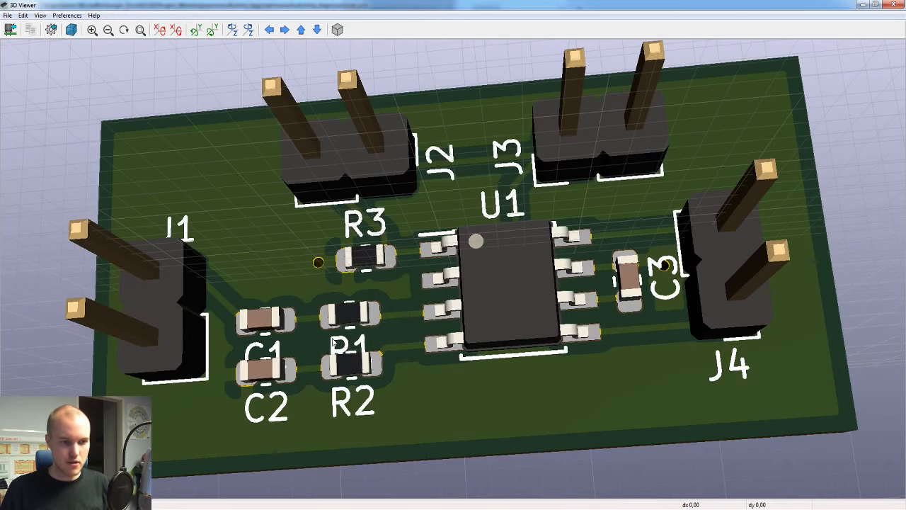
pyautogui.moveTo(332, 338); pyautogui.dragTo(363, 279)
pyautogui.moveTo(323, 234); pyautogui.dragTo(727, 323)
pyautogui.scroll(-3, 357, 234)
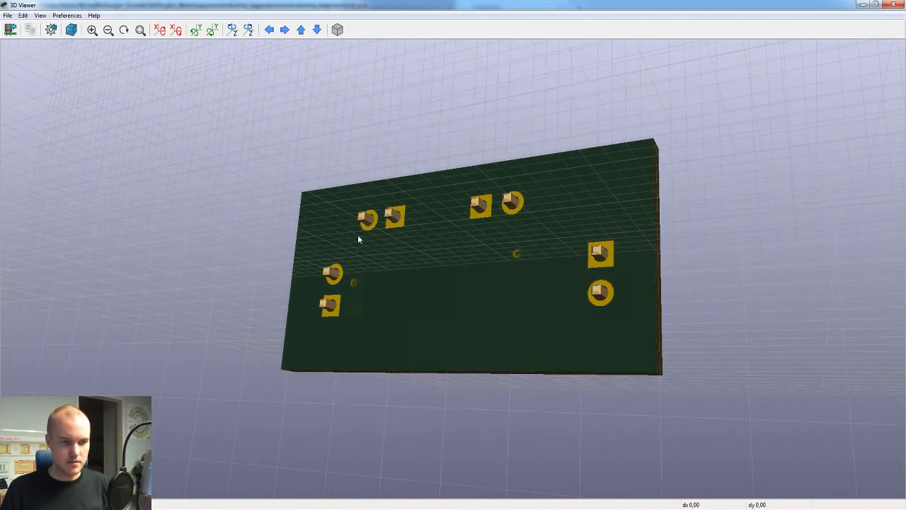
pyautogui.scroll(1, 358, 235)
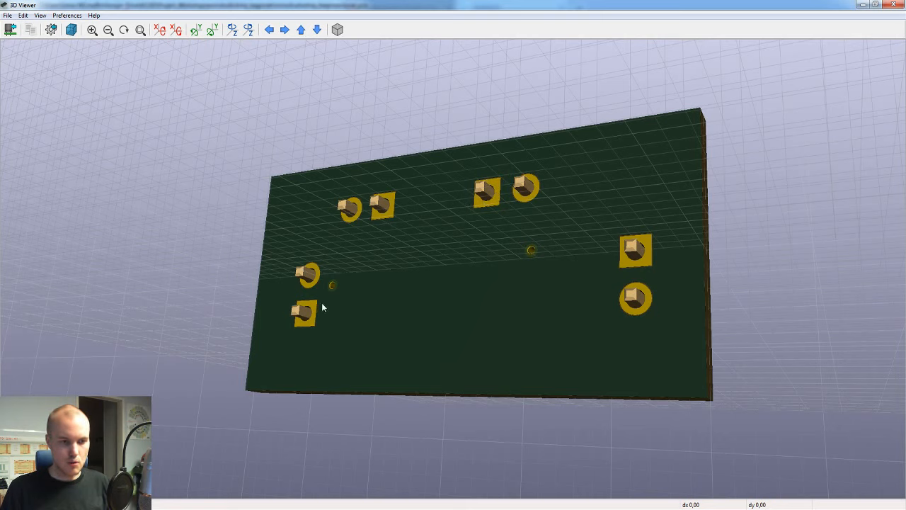
pyautogui.moveTo(686, 507)
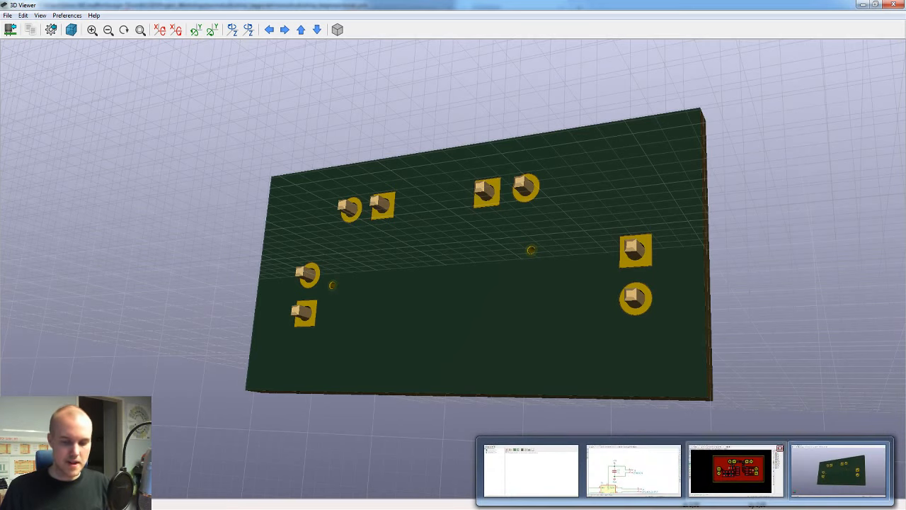
pyautogui.click(732, 469)
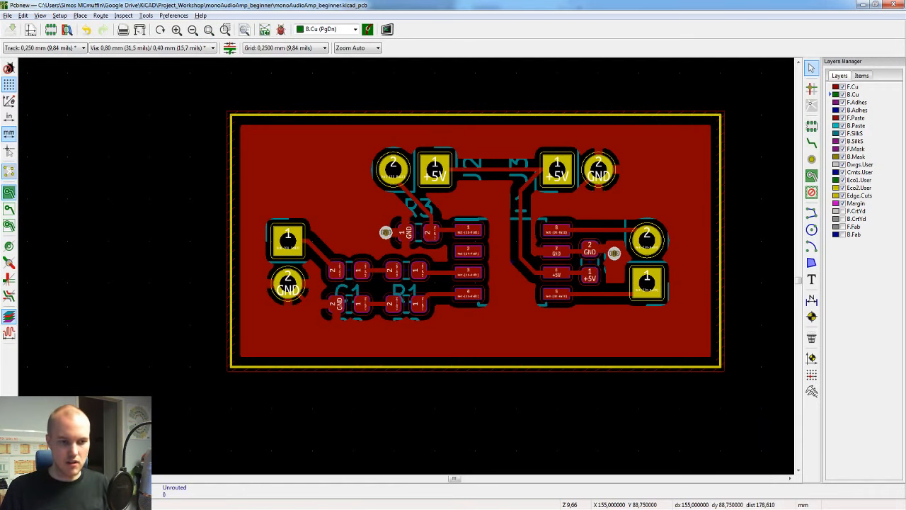
# Step: Duplicate the F.Cu GND zone in place, assign the copy to B.Cu on the GND net, and fill it
pyautogui.click(234, 115)
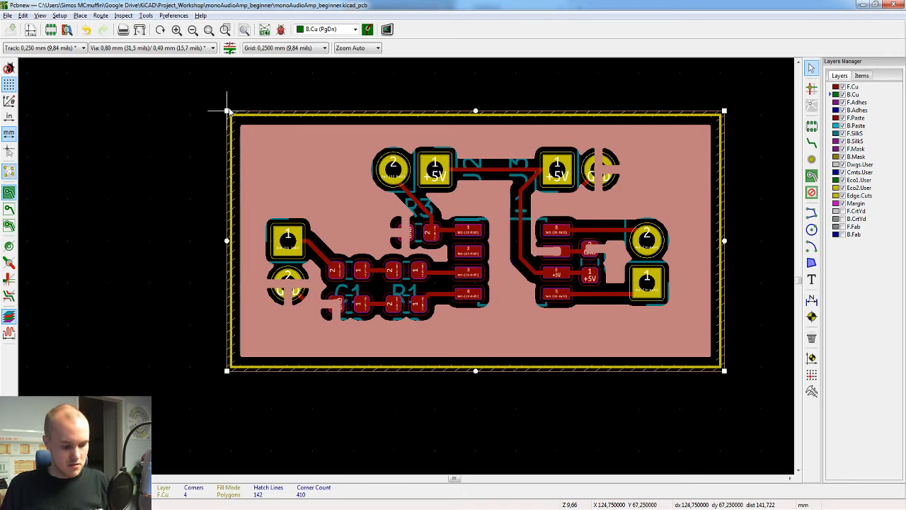
pyautogui.moveTo(228, 110); pyautogui.dragTo(227, 112)
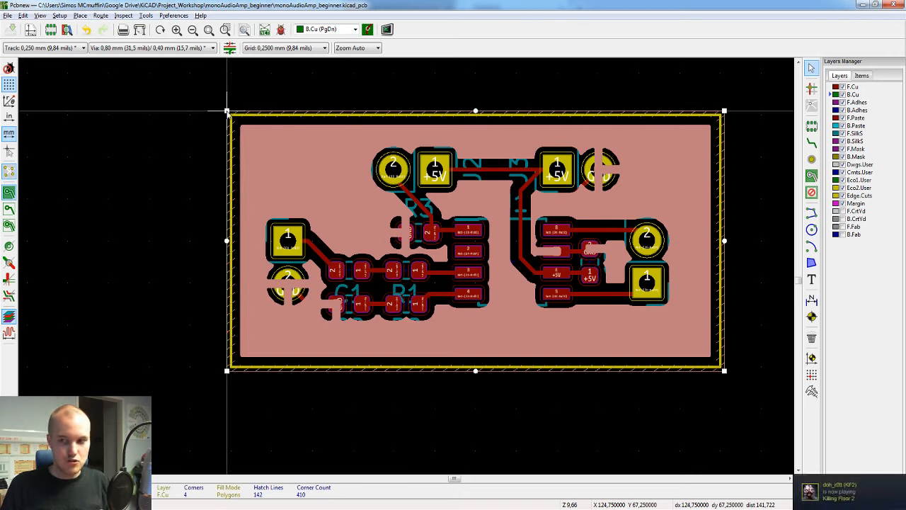
pyautogui.moveTo(227, 111); pyautogui.dragTo(228, 113)
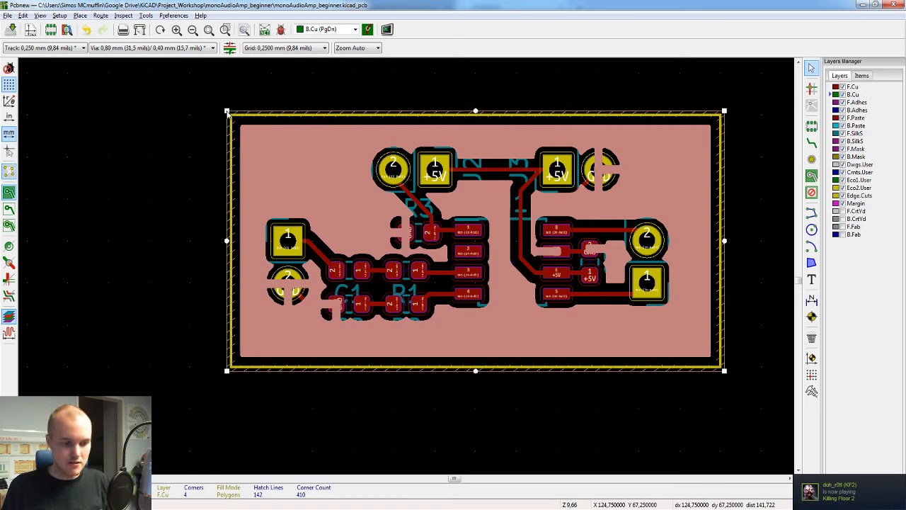
pyautogui.press('e')
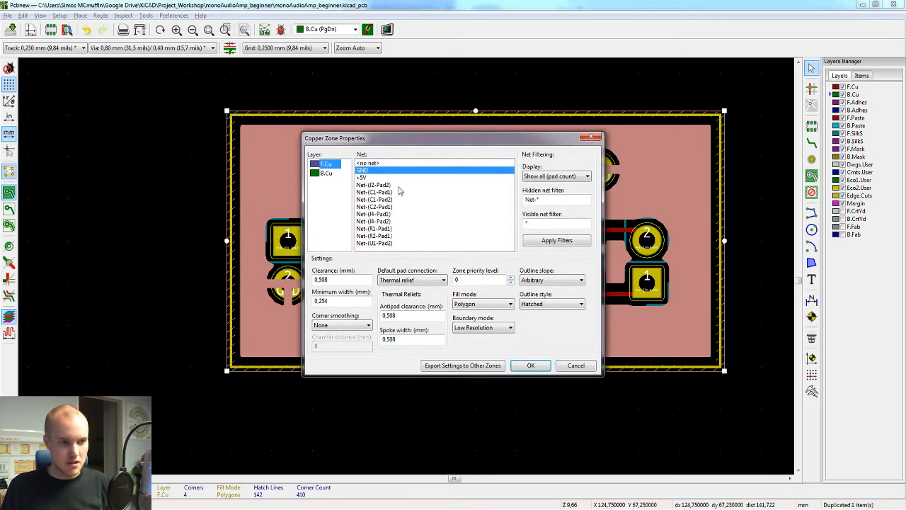
pyautogui.click(328, 175)
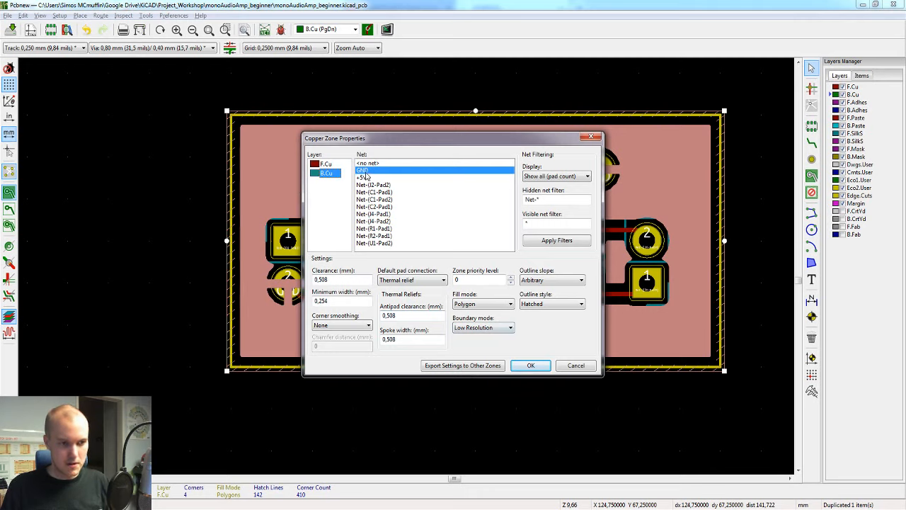
pyautogui.click(531, 365)
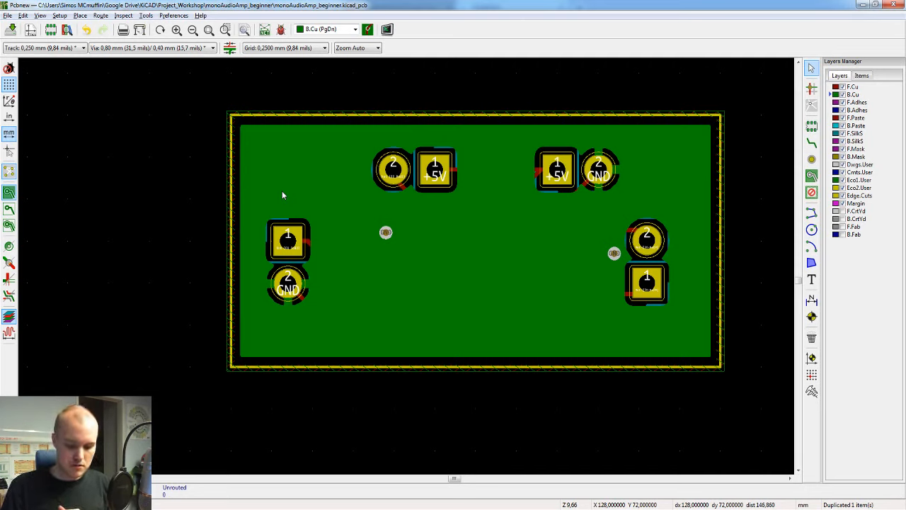
# Step: Compare the filled GND zones on B.Cu and F.Cu, leave F.Cu active, and save the board
pyautogui.press('pageup')
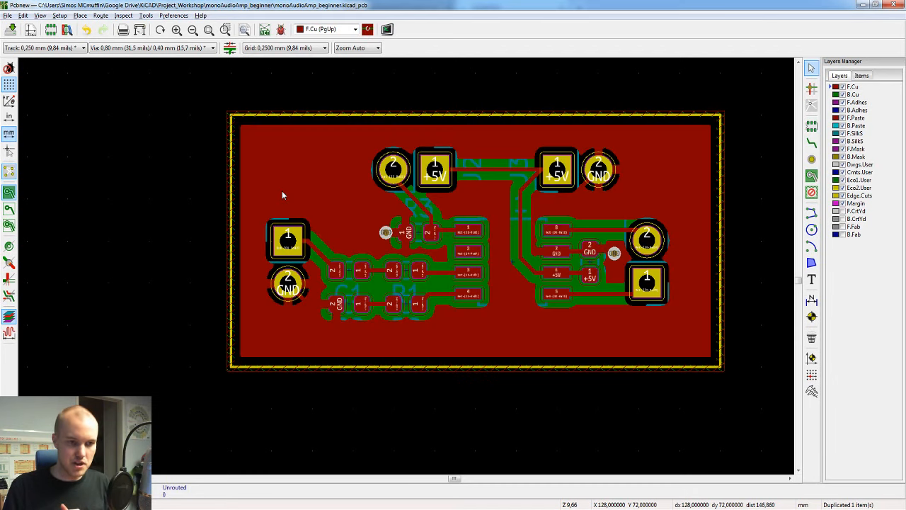
pyautogui.press('pagedown')
pyautogui.press('pageup')
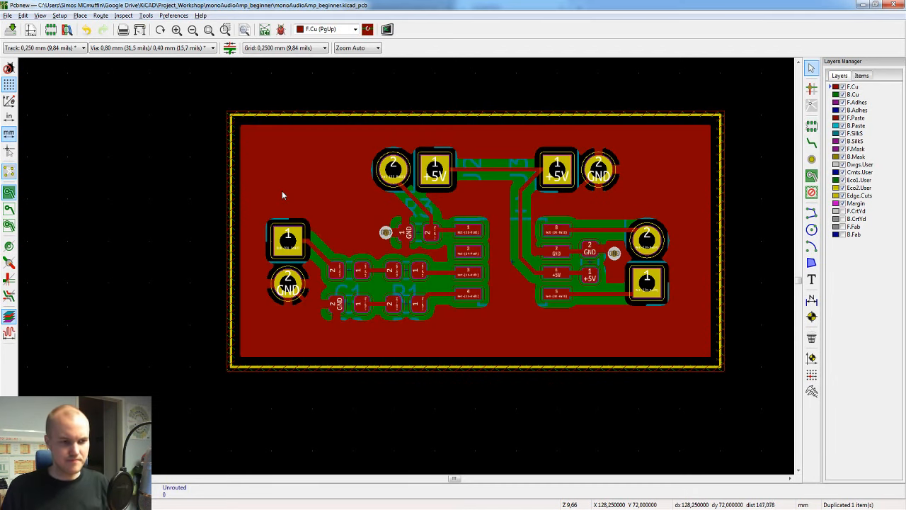
pyautogui.scroll(1, 473, 240)
pyautogui.hotkey('ctrl', 's')
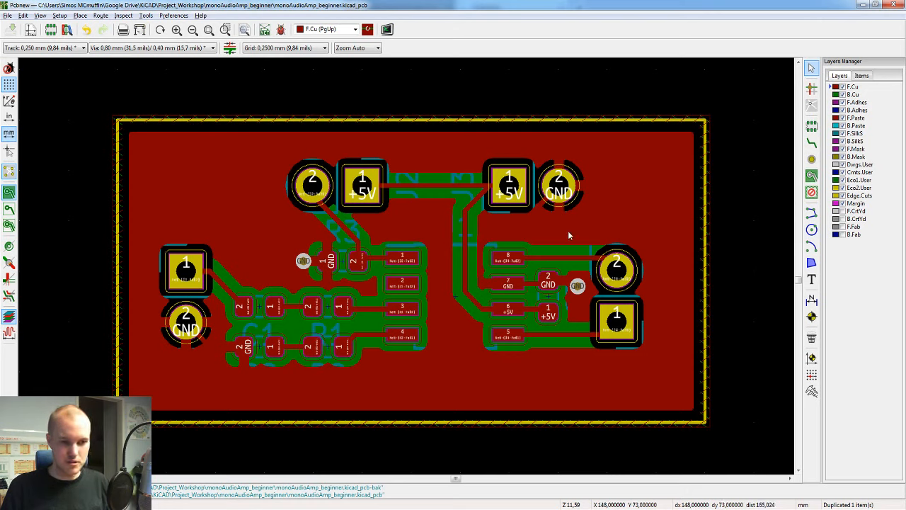
# Step: Toggle the display of filled zone areas to compare the layout with and without copper fills, leaving the fills hidden
pyautogui.click(9, 209)
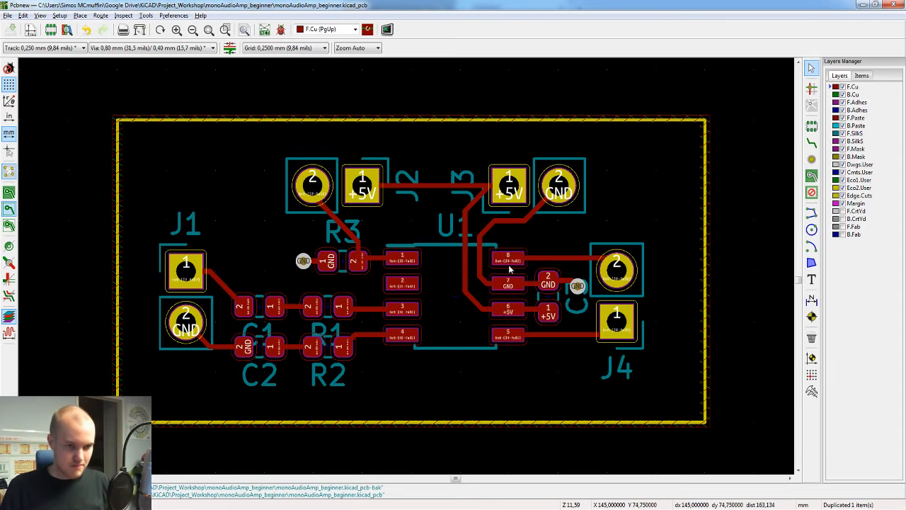
pyautogui.click(9, 194)
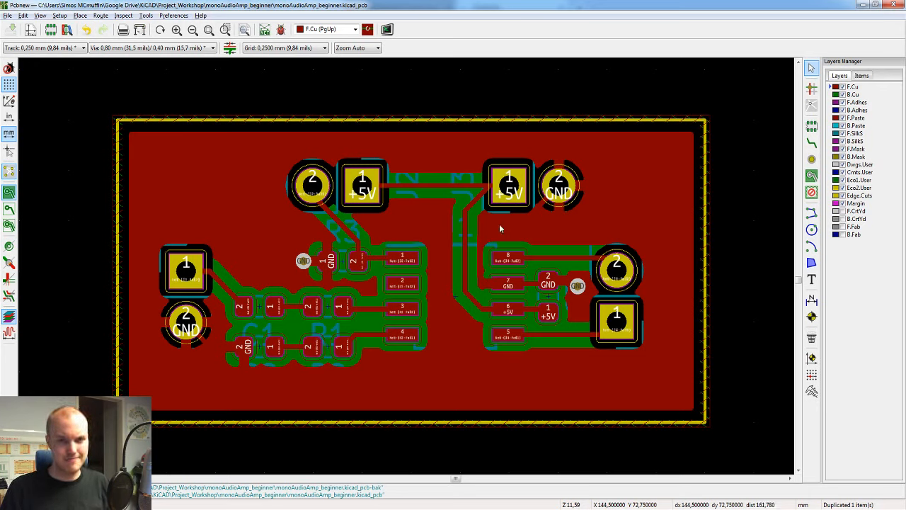
pyautogui.scroll(-1, 376, 267)
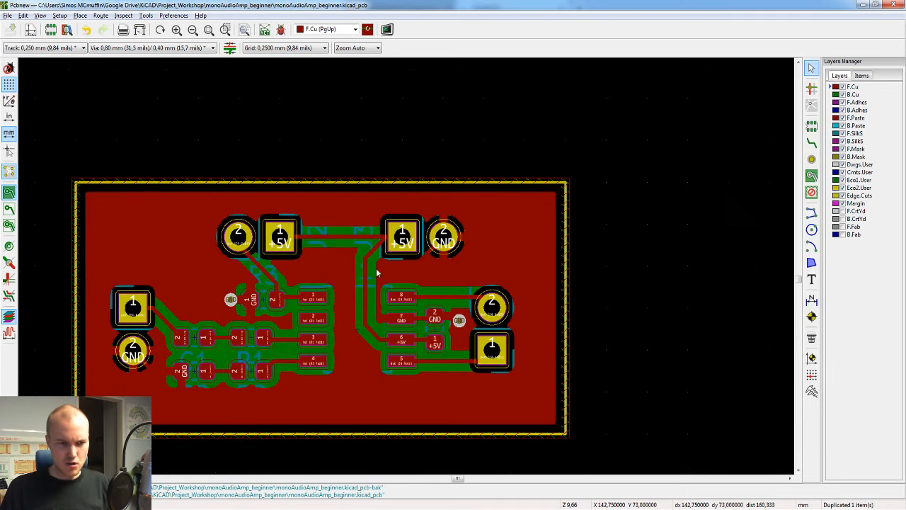
pyautogui.scroll(1, 376, 267)
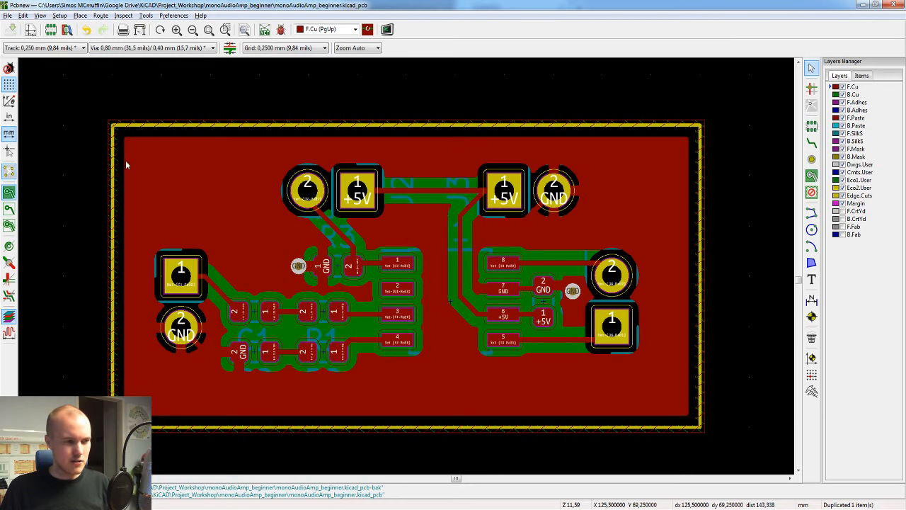
pyautogui.click(9, 209)
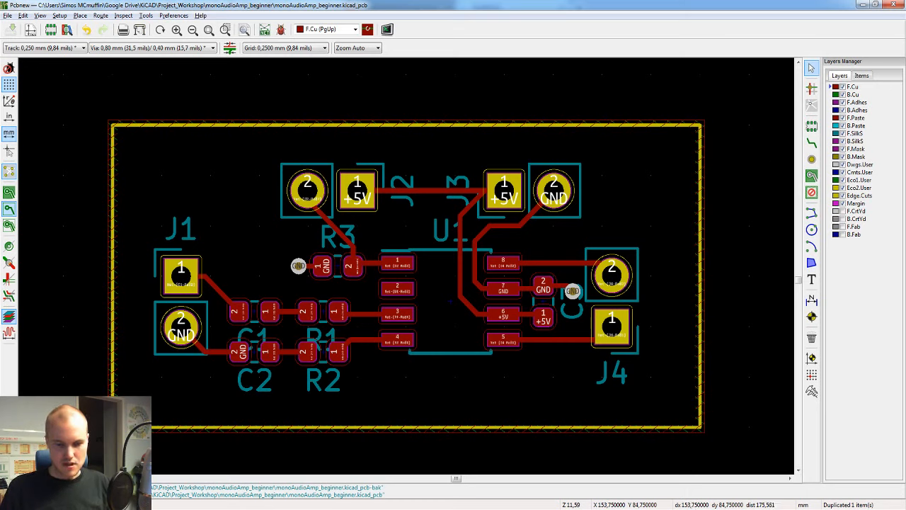
# Step: Examine the placement of the silkscreen reference labels around C1 and R1 in the 3D view, and return to the board layout
pyautogui.hotkey('alt', '3')
pyautogui.moveTo(520, 262); pyautogui.dragTo(286, 205)
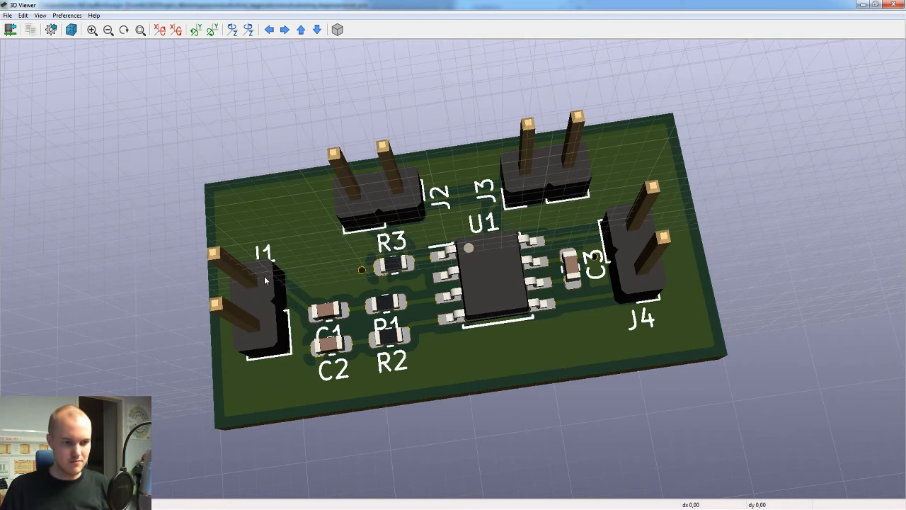
pyautogui.scroll(1, 340, 299)
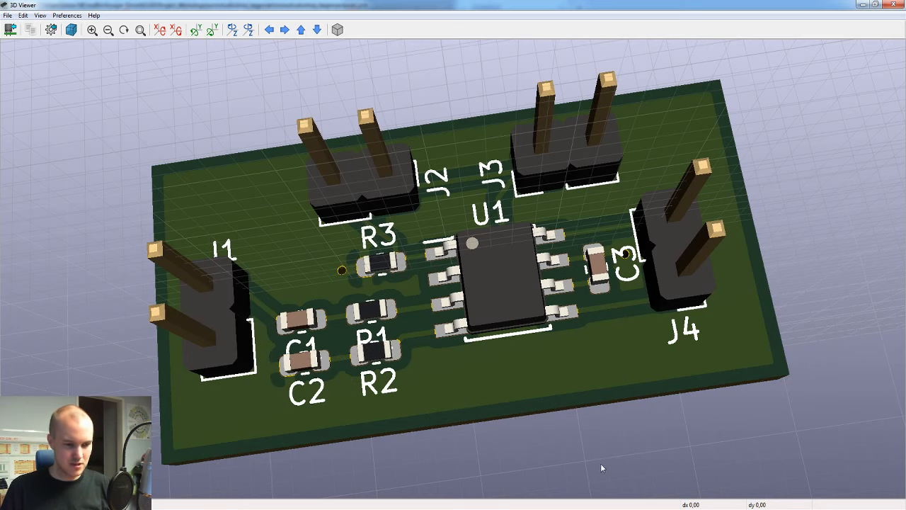
pyautogui.scroll(2, 350, 353)
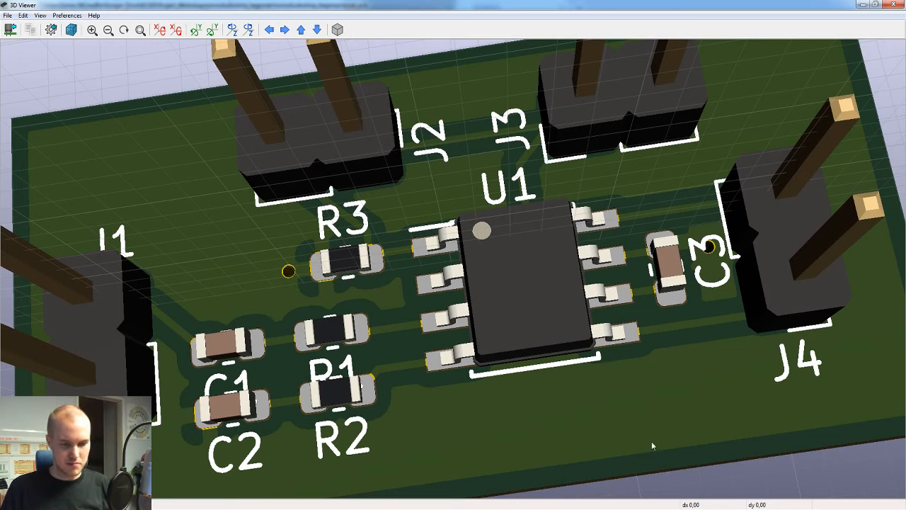
pyautogui.hotkey('alt', 'Tab')
# Step: Move the C1 and R1 reference labels together to just above their components, clear of the C2 and R2 pads, and save the board
pyautogui.scroll(4, 278, 343)
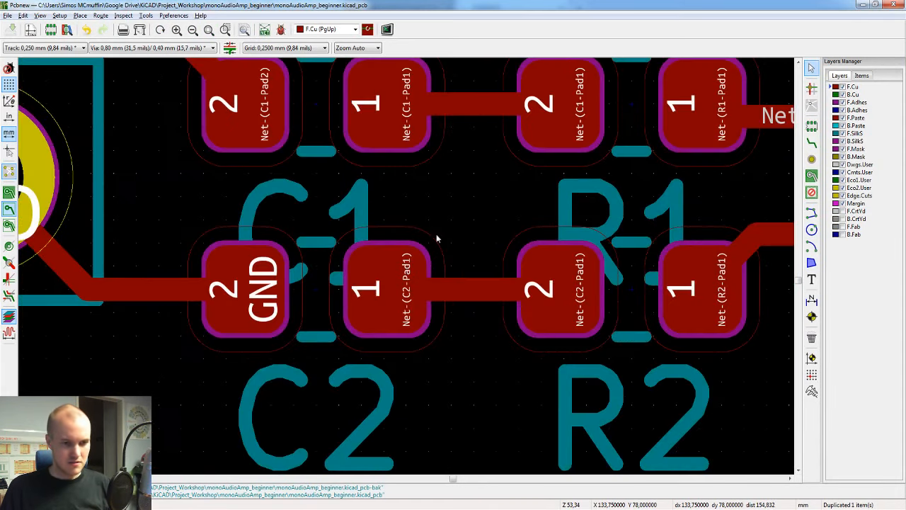
pyautogui.scroll(-1, 563, 219)
pyautogui.click(439, 258)
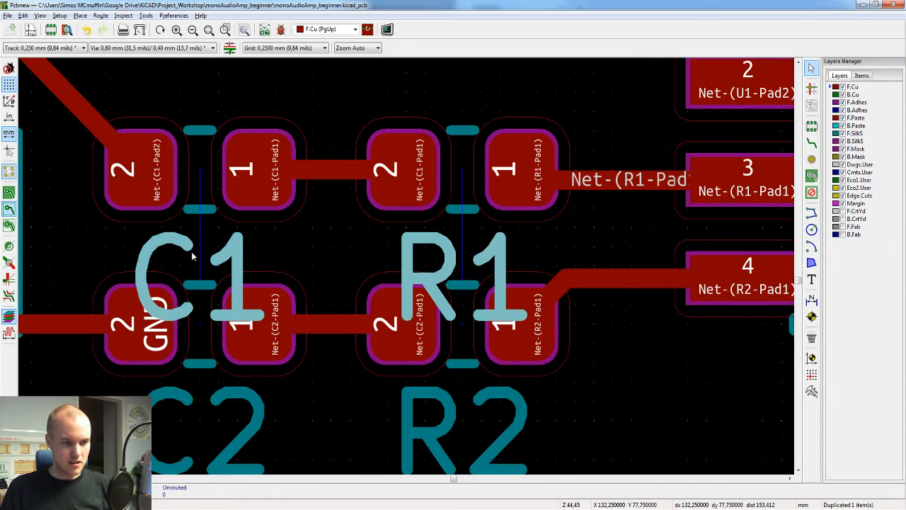
pyautogui.keyDown('shift'); pyautogui.click(191, 251); pyautogui.keyUp('shift')
pyautogui.scroll(-1, 251, 263)
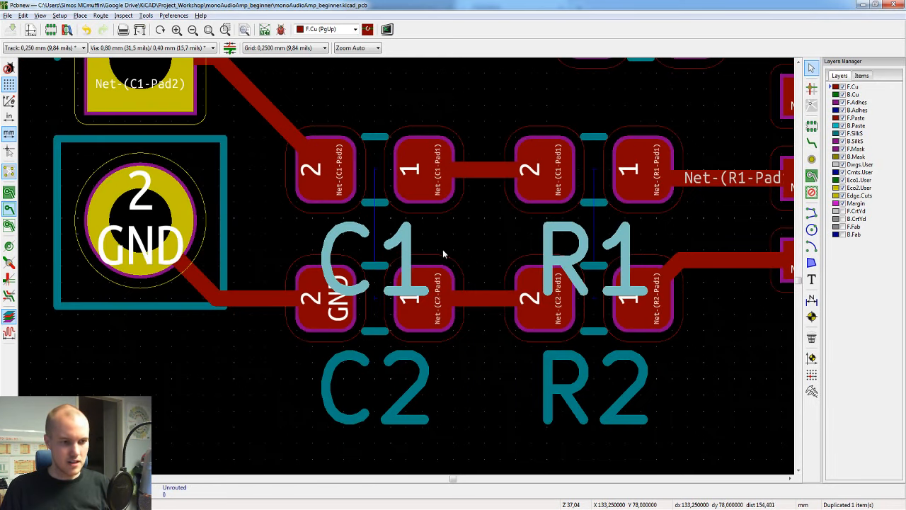
pyautogui.moveTo(417, 288); pyautogui.dragTo(319, 269)
pyautogui.scroll(-3, 327, 208)
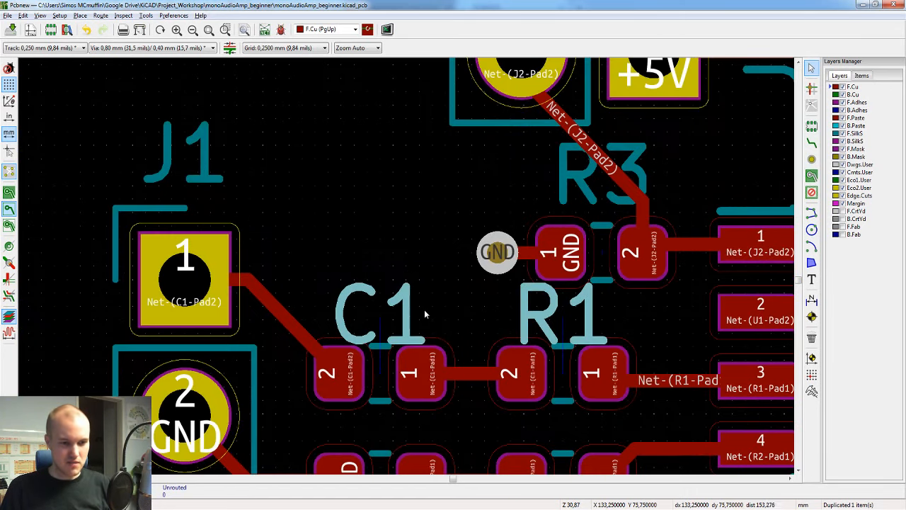
pyautogui.scroll(3, 447, 301)
pyautogui.click(412, 296)
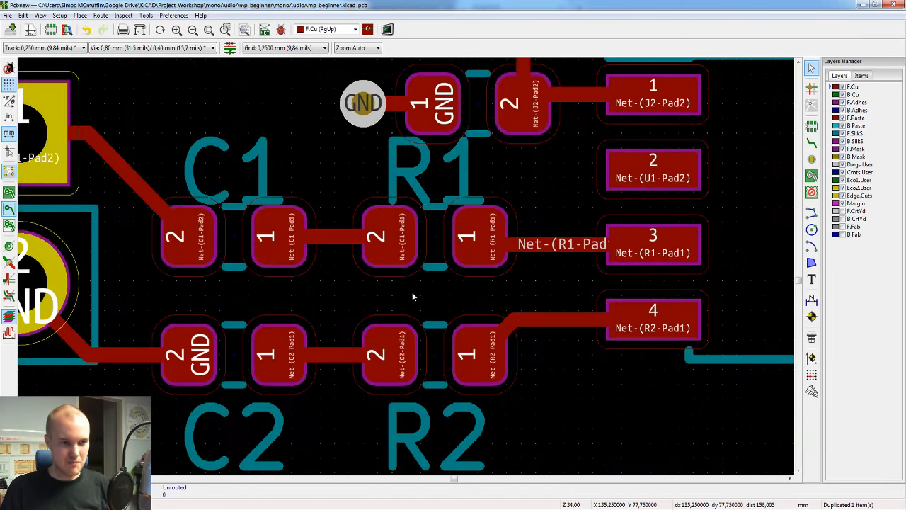
pyautogui.hotkey('ctrl', 's')
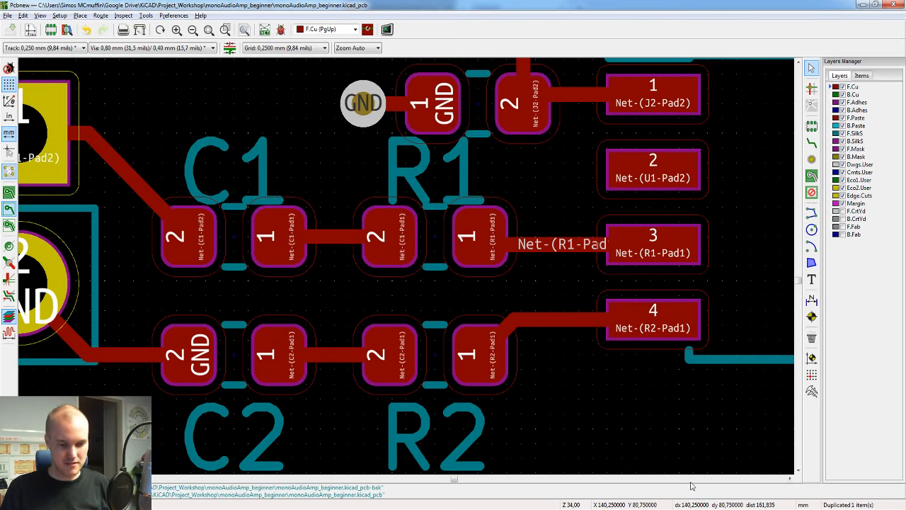
# Step: Check the relocated C1 and R1 labels in the 3D view, then return to the layout and view the whole board
pyautogui.hotkey('alt', '3')
pyautogui.moveTo(388, 283); pyautogui.dragTo(481, 327)
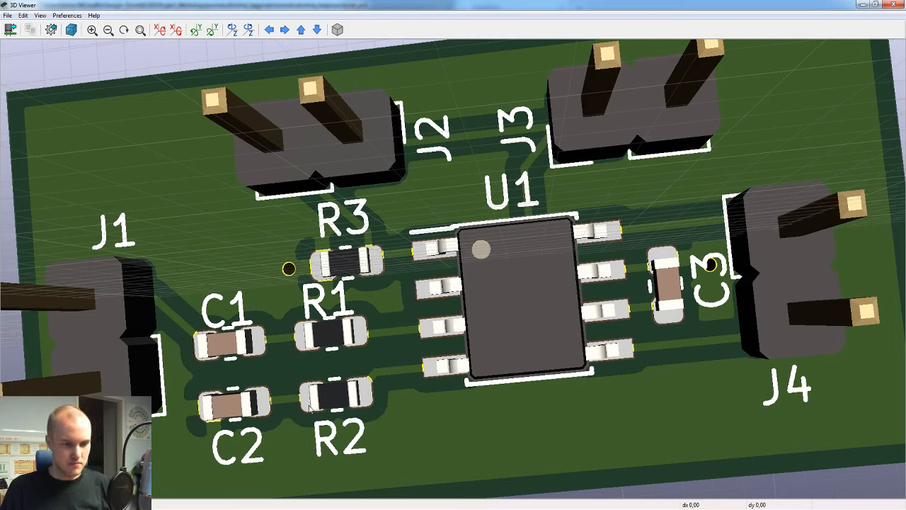
pyautogui.hotkey('alt', 'Tab')
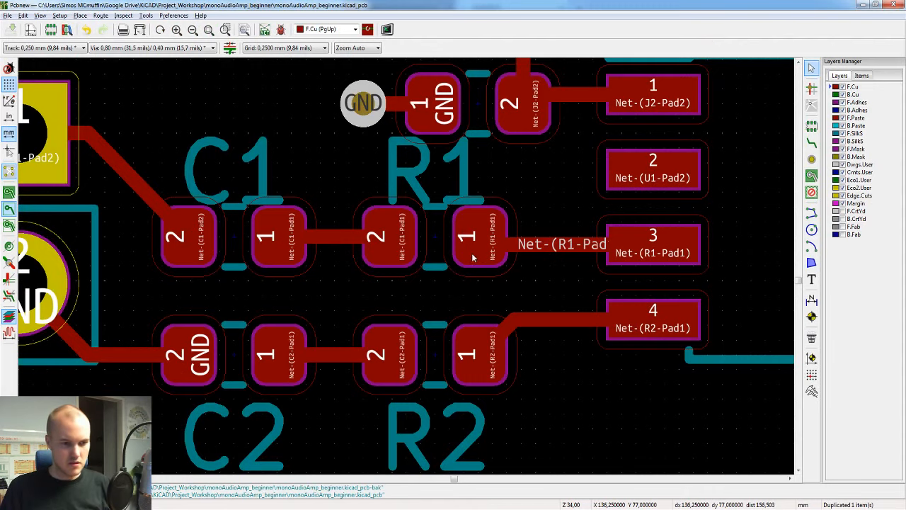
pyautogui.scroll(-4, 439, 269)
pyautogui.scroll(2, 409, 264)
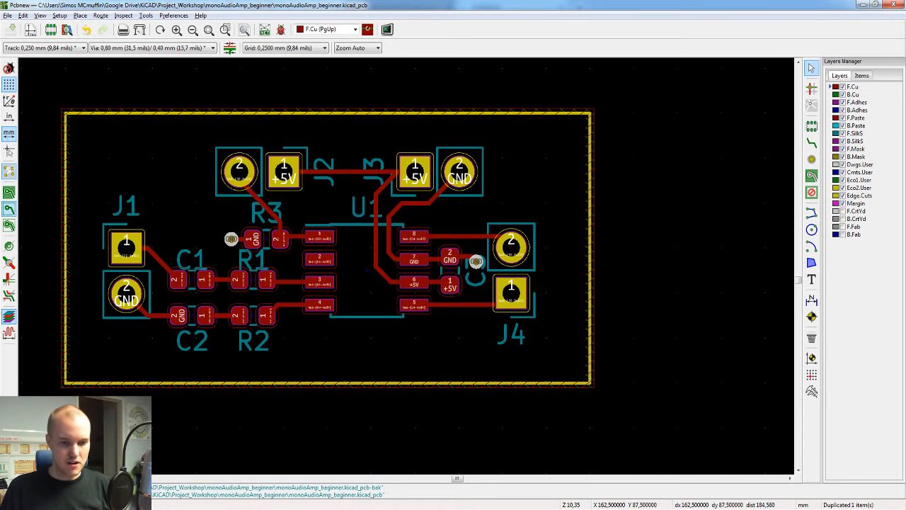
# Step: Examine the component side and the underside with its copper zone in the 3D view, then return to the board layout
pyautogui.hotkey('alt', '3')
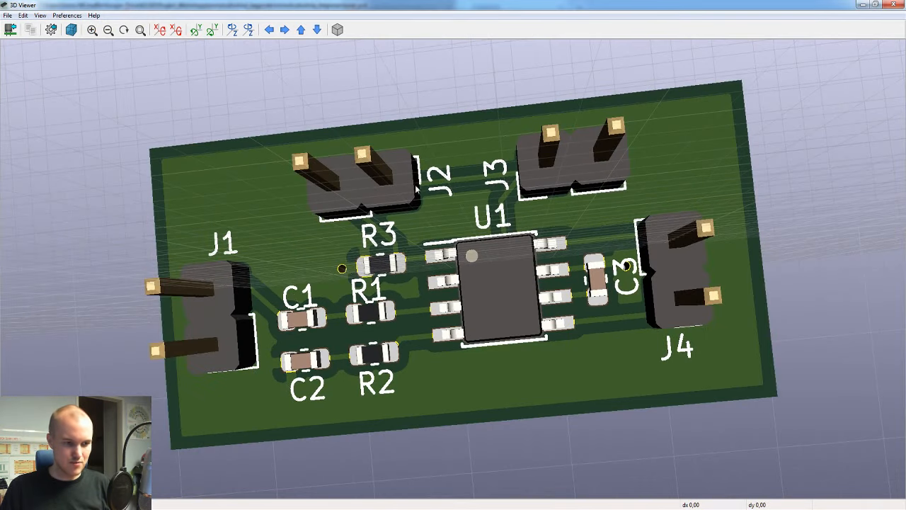
pyautogui.moveTo(265, 296); pyautogui.dragTo(335, 269)
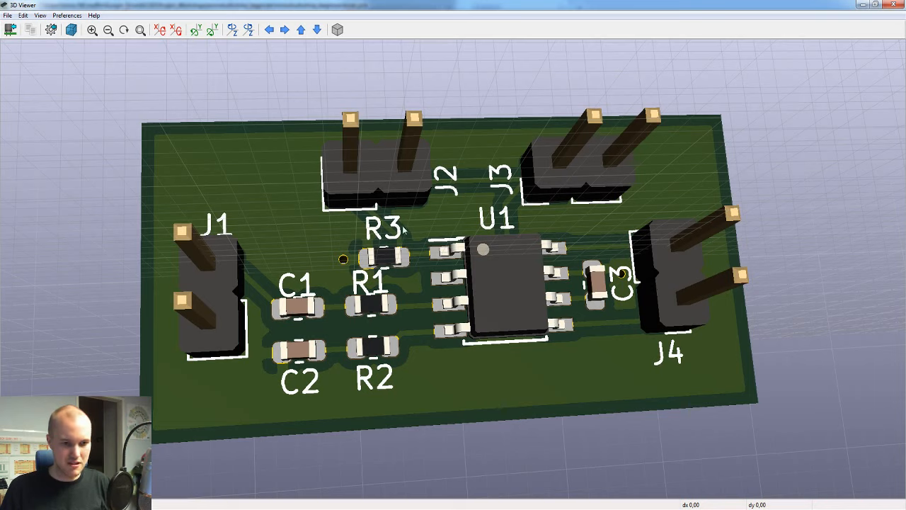
pyautogui.moveTo(680, 508)
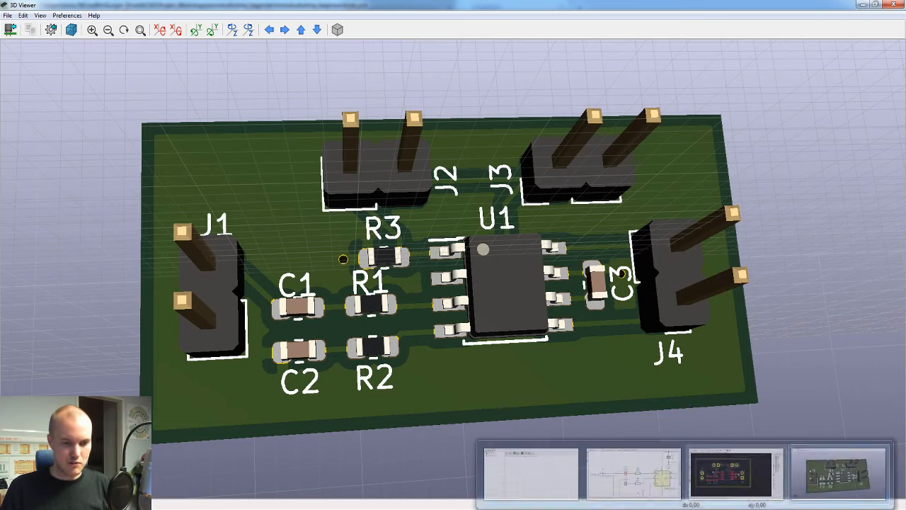
pyautogui.moveTo(368, 319); pyautogui.dragTo(418, 247)
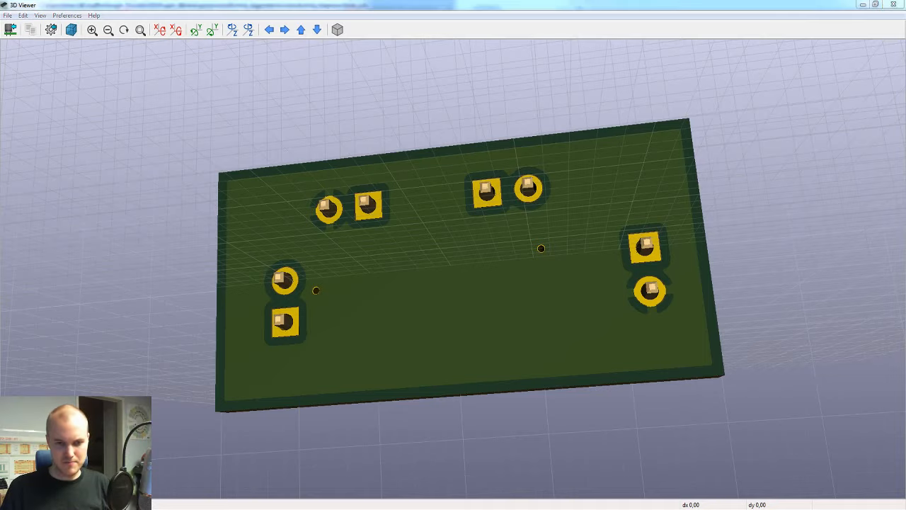
pyautogui.hotkey('alt', 'Tab')
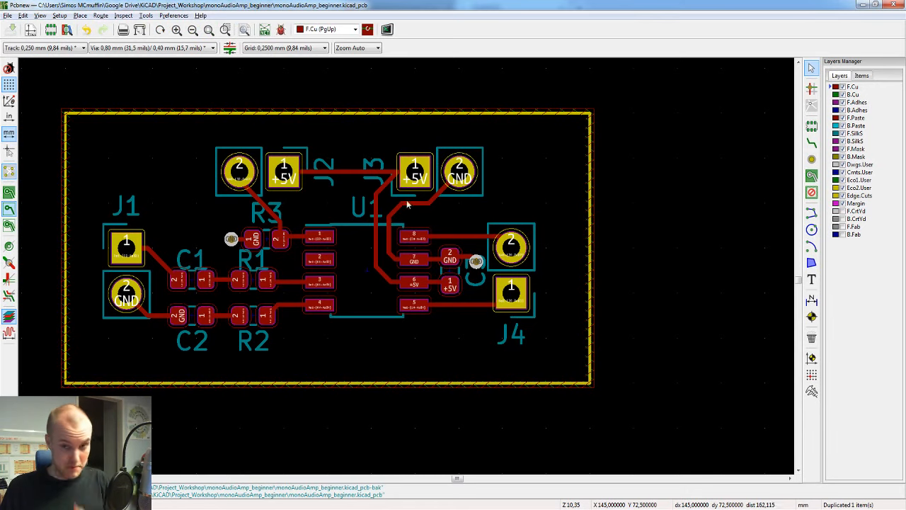
# Step: Create a mirrored, centre-justified two-line text "Speaker" / "OUT" on the B.SilkS layer, 1.5 mm wide and high, 0.3 mm thick
pyautogui.moveTo(257, 195); pyautogui.dragTo(313, 195, button='middle')
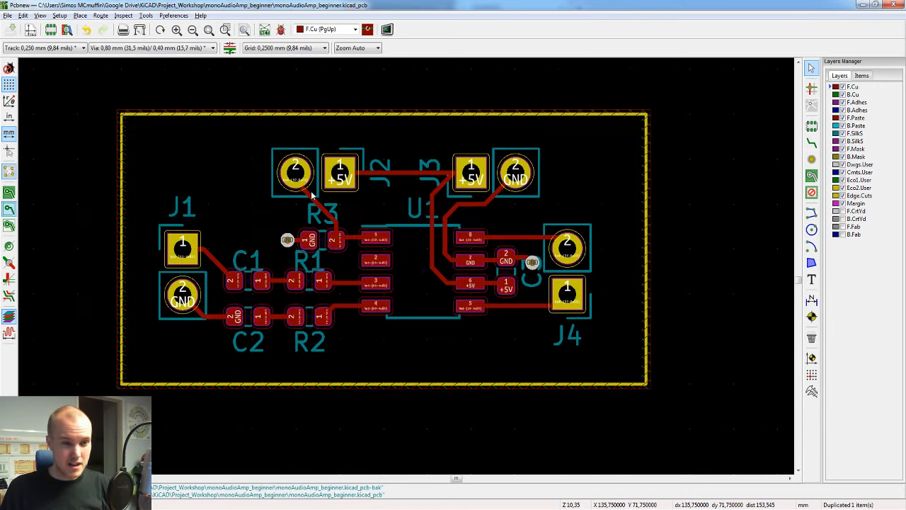
pyautogui.click(853, 141)
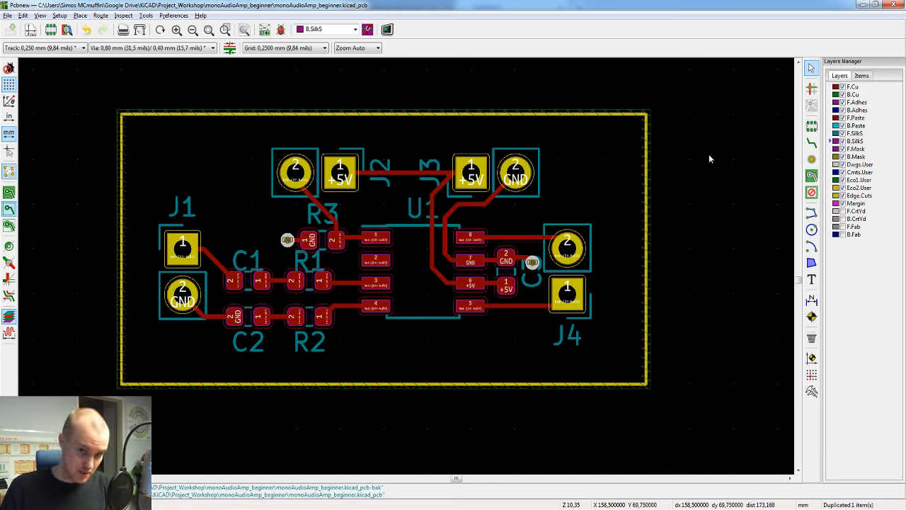
pyautogui.click(854, 134)
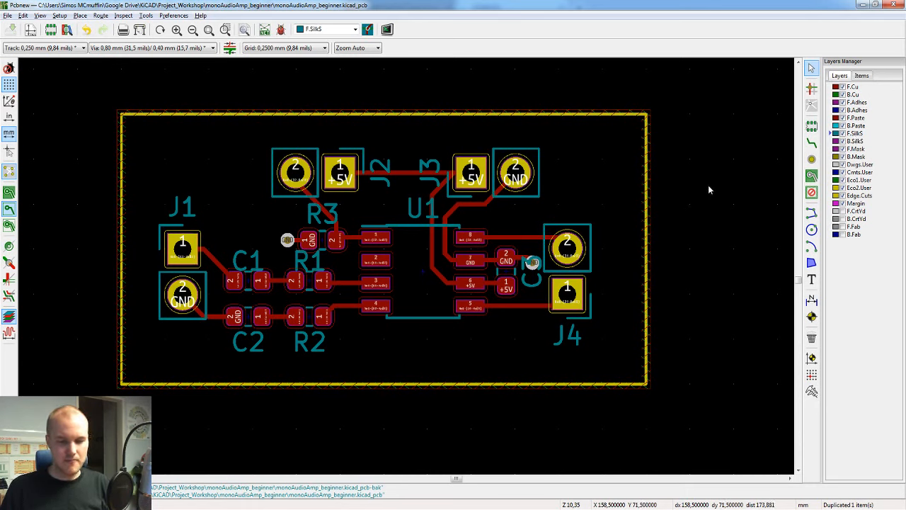
pyautogui.click(856, 141)
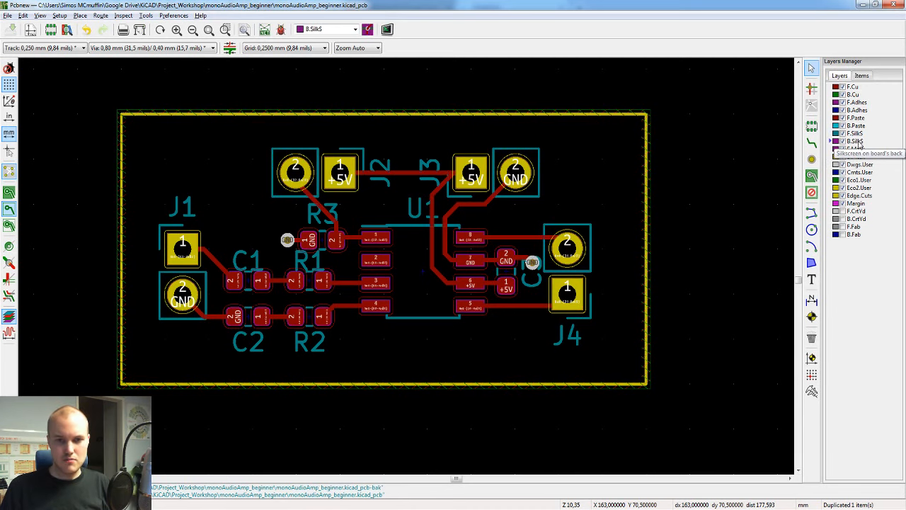
pyautogui.click(812, 279)
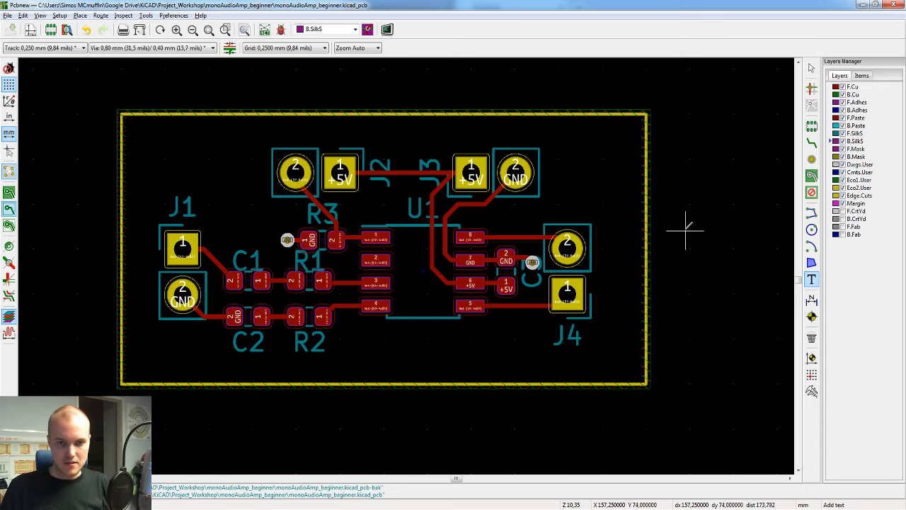
pyautogui.click(586, 172)
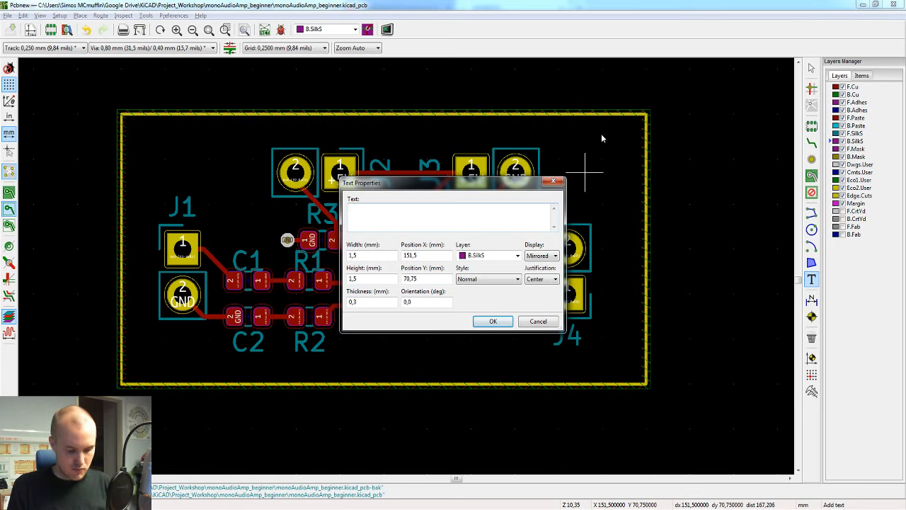
pyautogui.write('Spe')
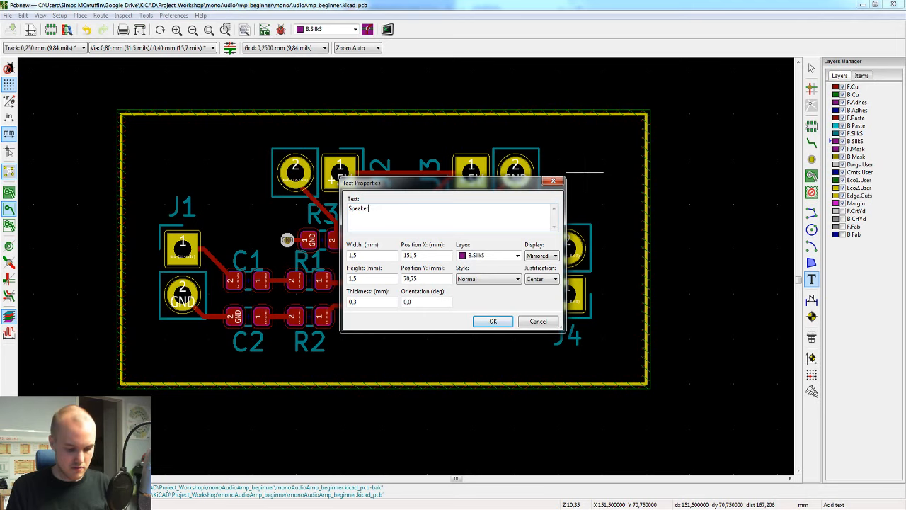
pyautogui.write('aker')
pyautogui.press('Return')
pyautogui.write('OUT')
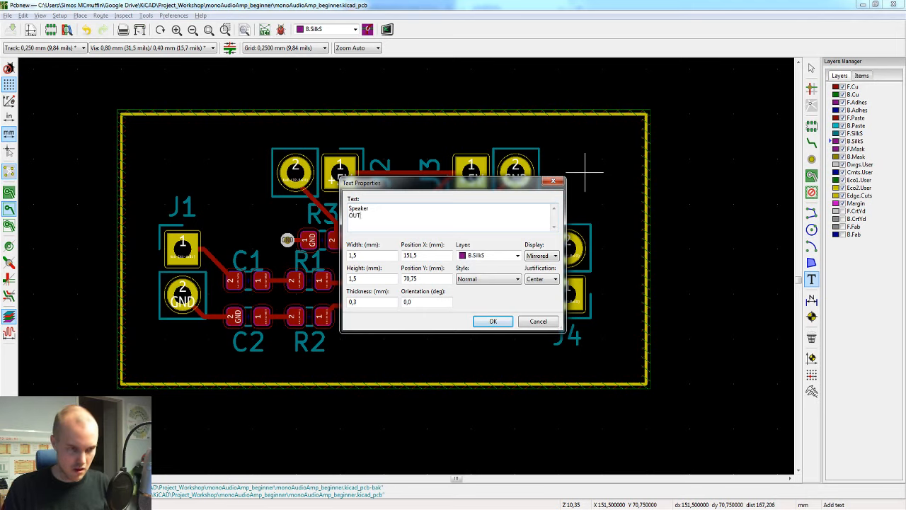
pyautogui.click(492, 321)
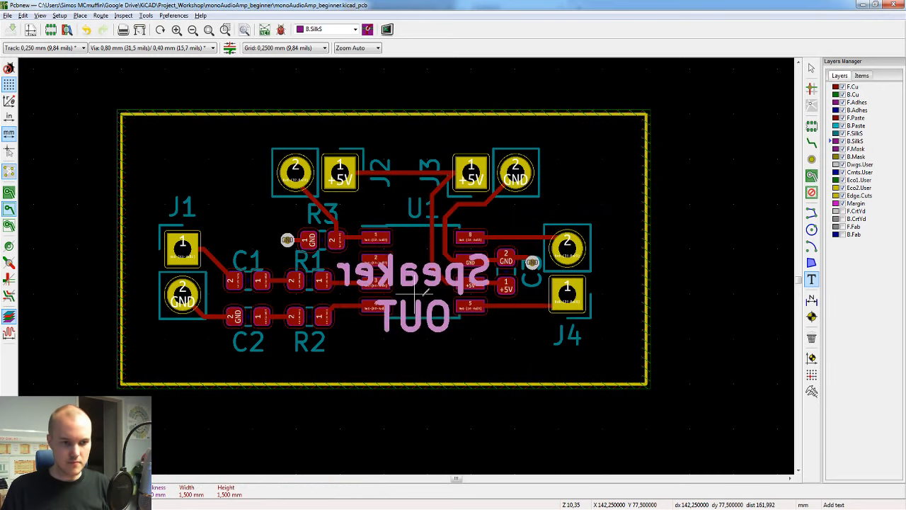
# Step: Place the Speaker OUT text below U1, straddling the board's lower edge, and finish adding text
pyautogui.scroll(-2, 418, 376)
pyautogui.scroll(2, 408, 261)
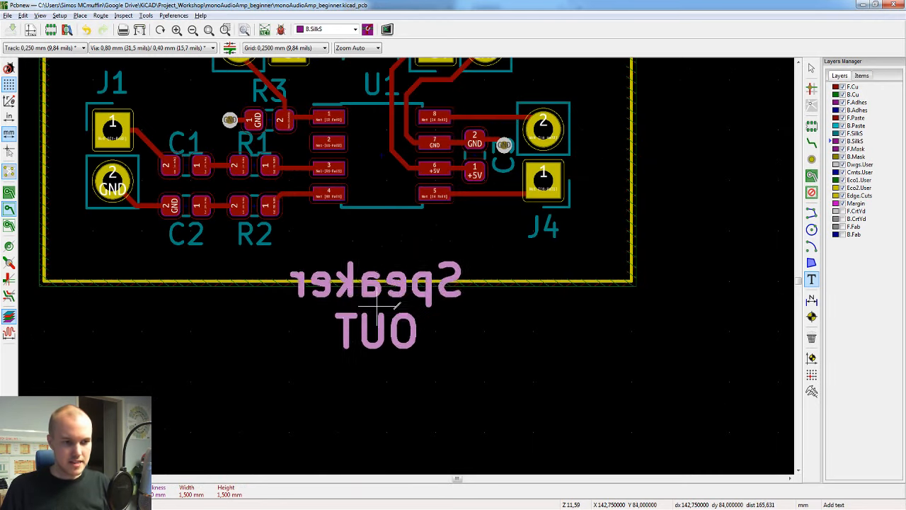
pyautogui.click(399, 265)
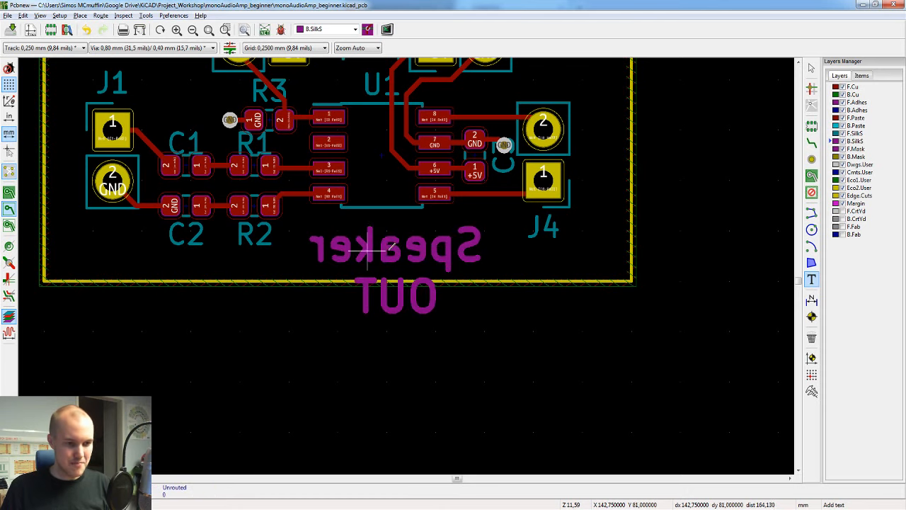
pyautogui.press('Escape')
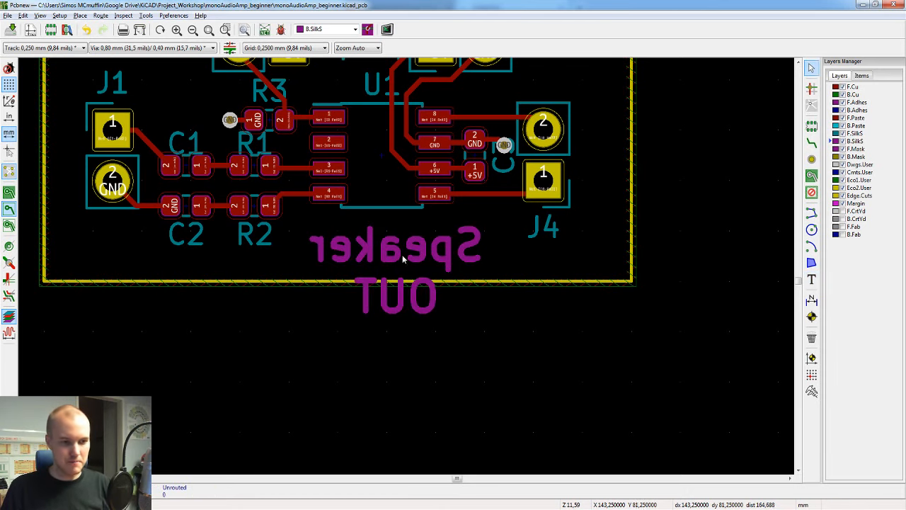
pyautogui.scroll(-3, 406, 265)
pyautogui.scroll(2, 406, 266)
pyautogui.scroll(1, 406, 265)
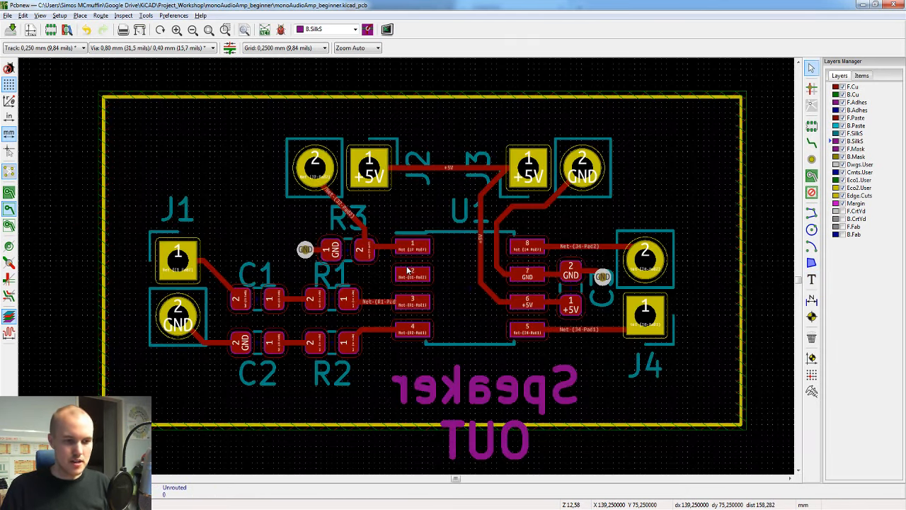
# Step: Examine how the Speaker OUT text reads on the board's underside in the 3D view, then return to the layout
pyautogui.click(485, 388)
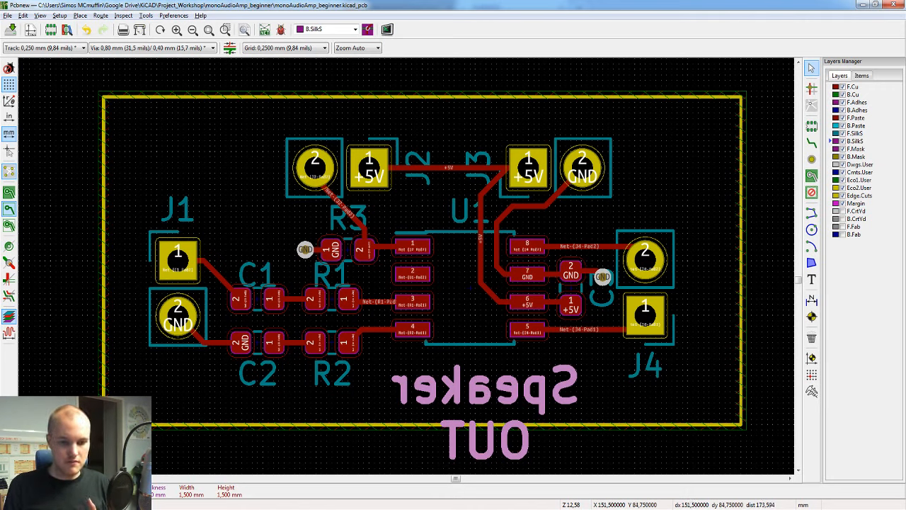
pyautogui.moveTo(685, 508)
pyautogui.click(837, 475)
pyautogui.moveTo(453, 304); pyautogui.dragTo(475, 197)
pyautogui.moveTo(245, 207); pyautogui.dragTo(572, 348)
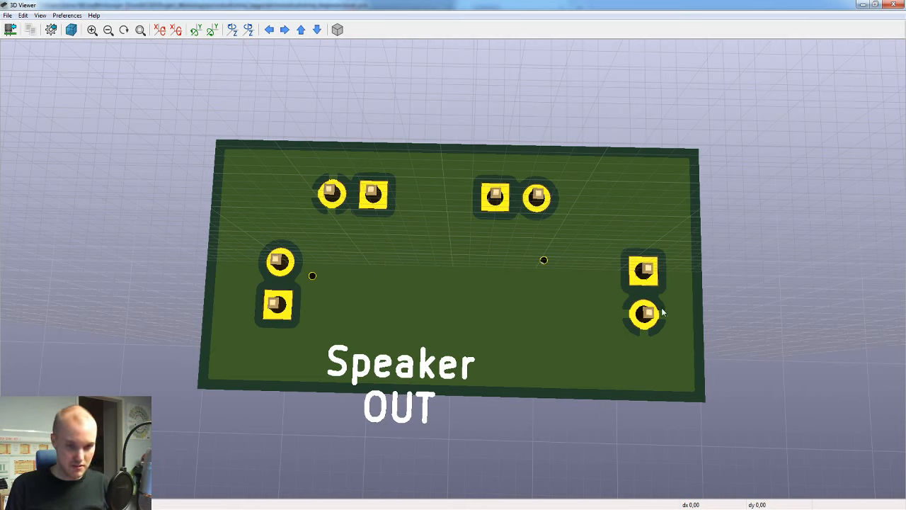
pyautogui.hotkey('alt', 'Tab')
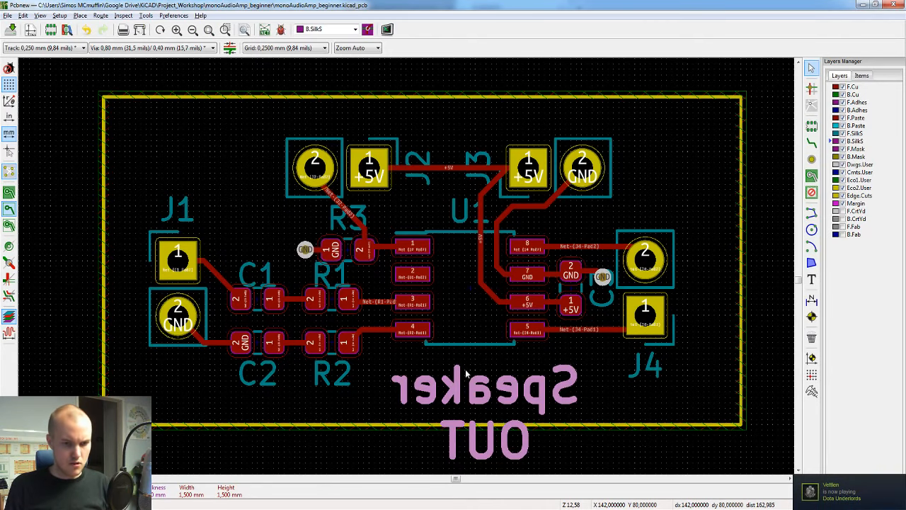
# Step: Move the Speaker OUT text inside the board outline beside J4, and duplicate it over C2 and R2 with the text "Audio" / "IN"
pyautogui.press('m')
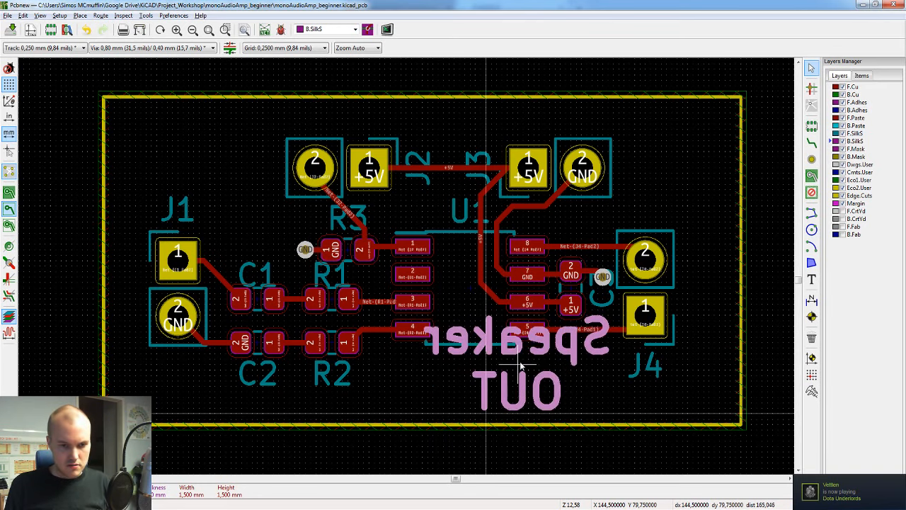
pyautogui.click(521, 365)
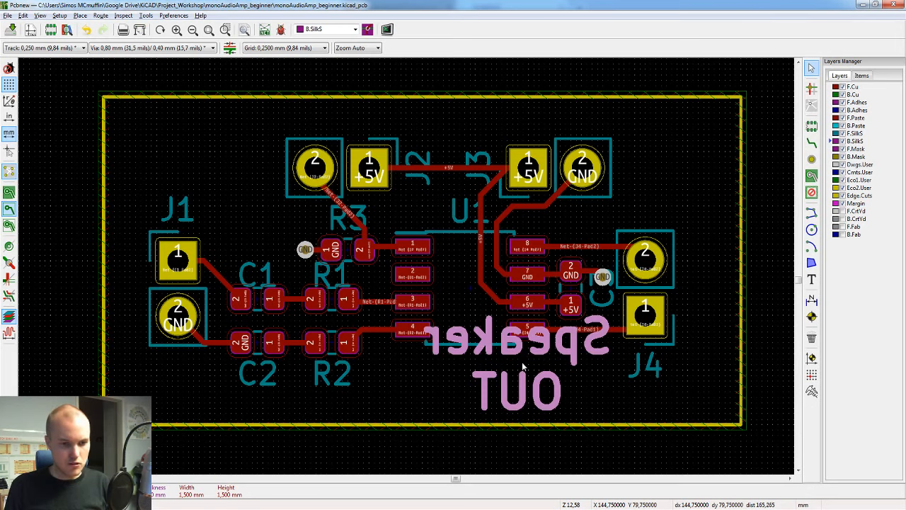
pyautogui.hotkey('ctrl', 'd')
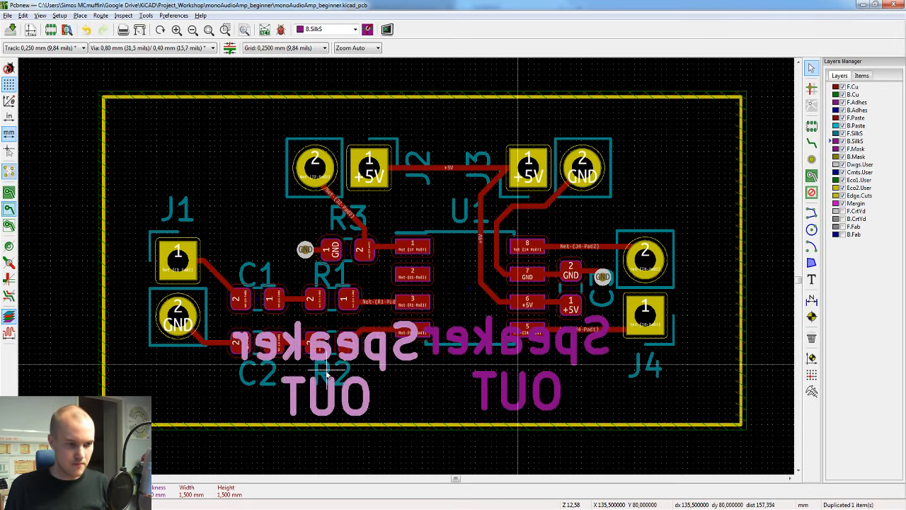
pyautogui.write('eaker')
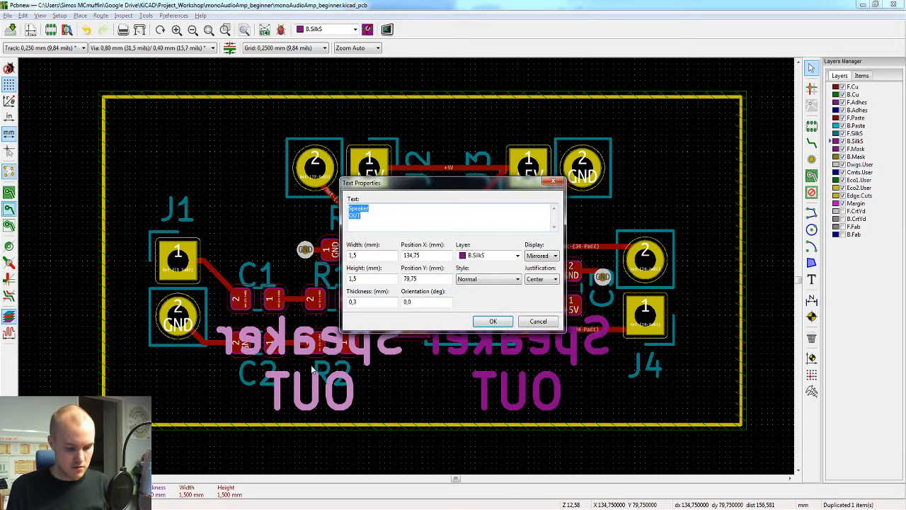
pyautogui.write('AUD')
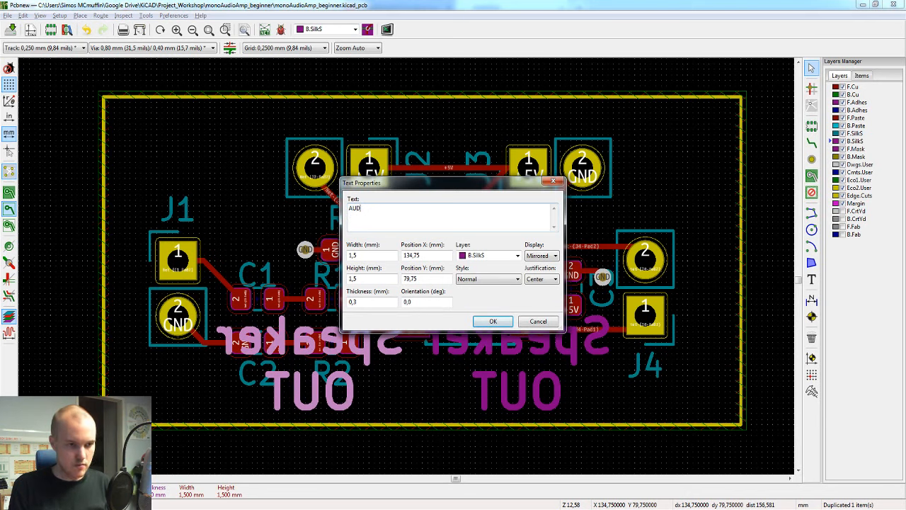
pyautogui.press('BackSpace')
pyautogui.press('BackSpace')
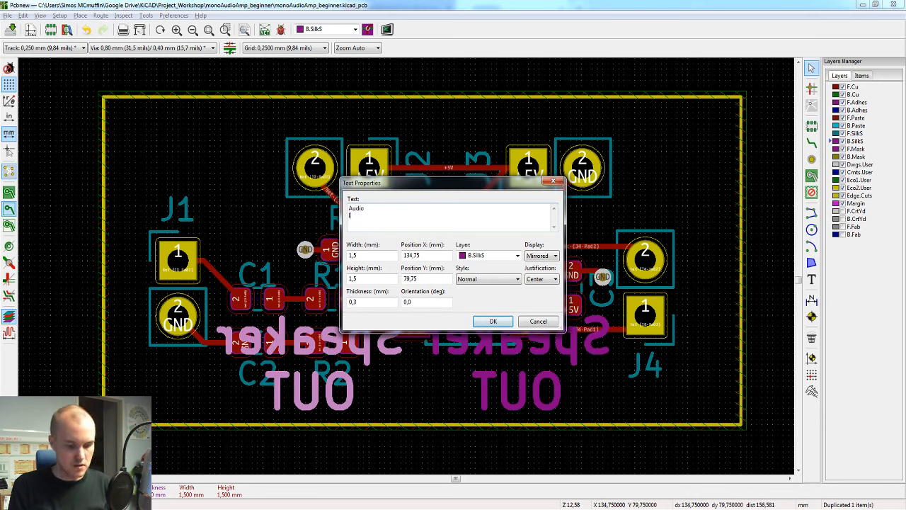
pyautogui.write('udio IN')
pyautogui.click(493, 320)
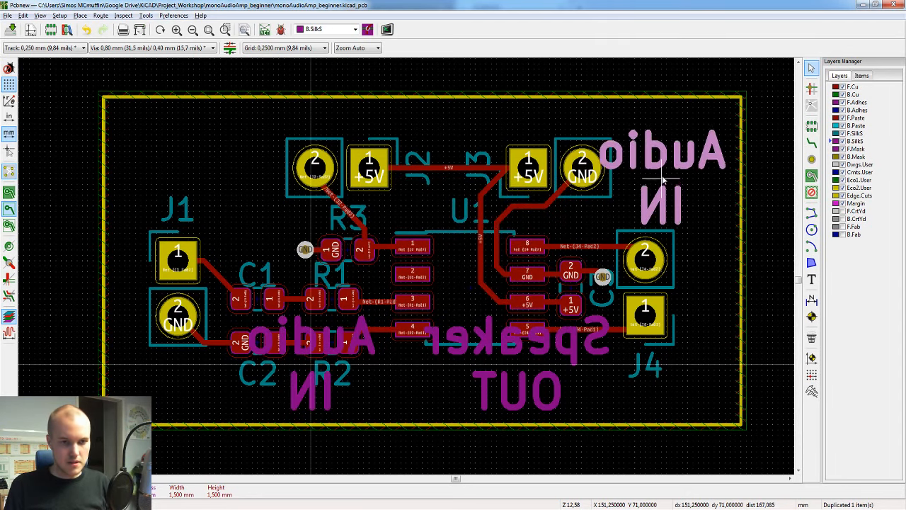
# Step: Place a copy of the Audio IN text above J4 and change its text to "POWER" / "in"
pyautogui.click(665, 177)
pyautogui.doubleClick(664, 179)
pyautogui.write('POWER')
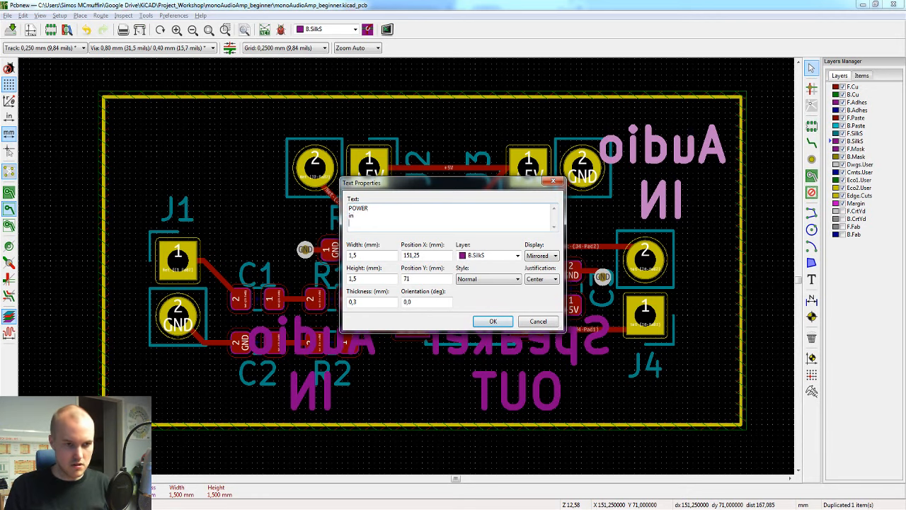
pyautogui.write(' in')
pyautogui.click(493, 321)
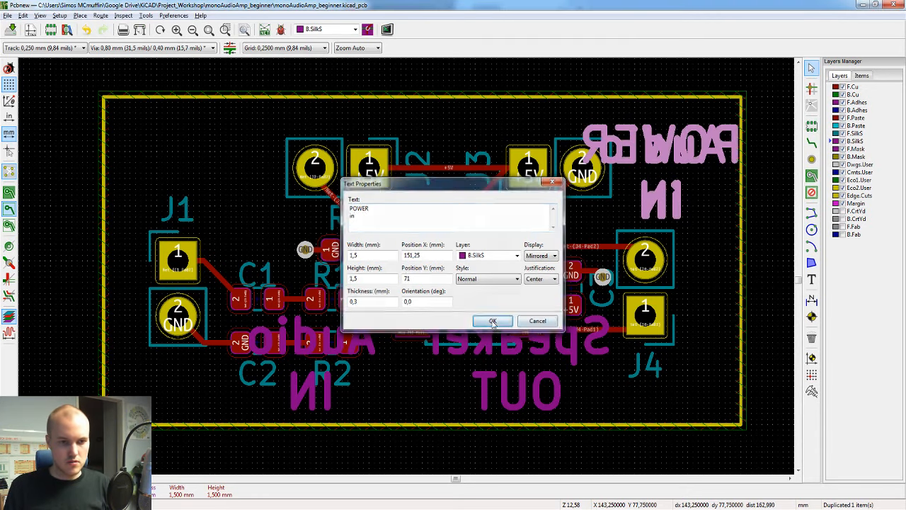
# Step: Move the POWER in text off the board and back to a spot above J4, beside the GND pad of J3
pyautogui.scroll(-1, 634, 147)
pyautogui.scroll(1, 409, 269)
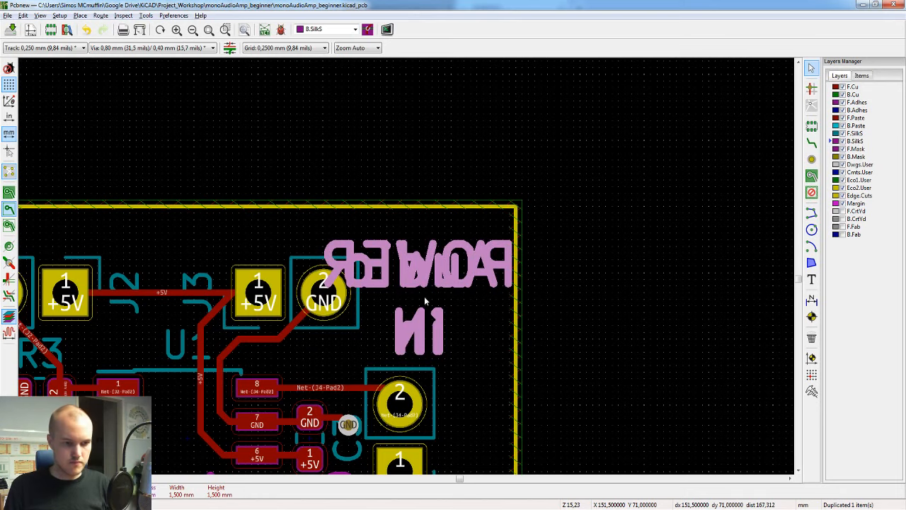
pyautogui.press('m')
pyautogui.click(616, 153)
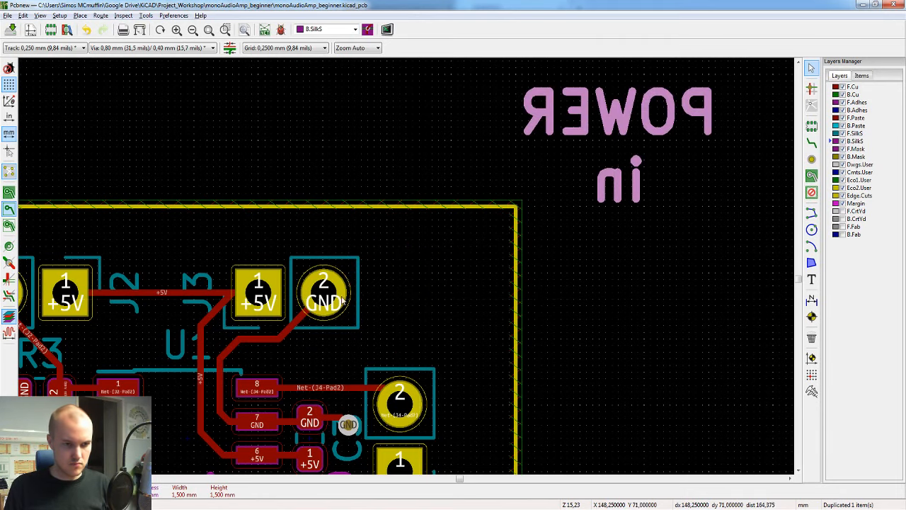
pyautogui.scroll(-1, 407, 269)
pyautogui.press('m')
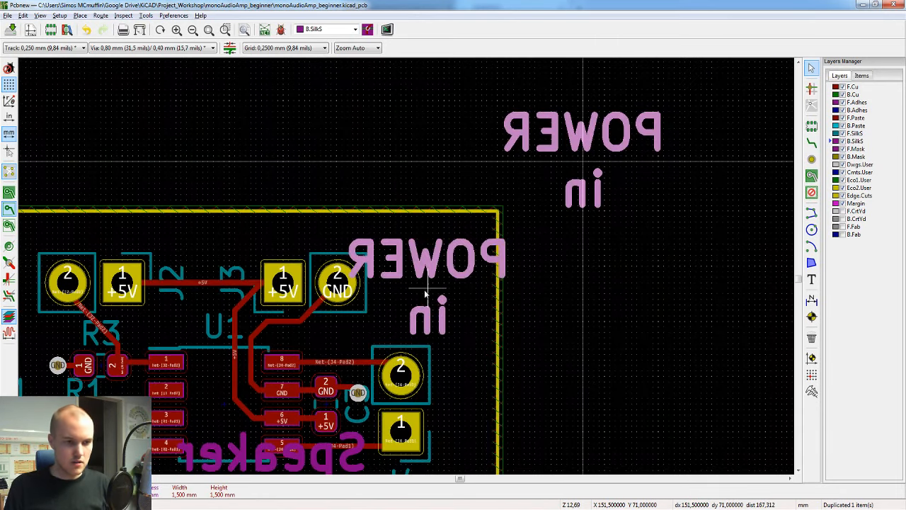
pyautogui.click(423, 290)
# Step: Duplicate the POWER in text above J1 and change the copy's text to "ENABLE"
pyautogui.moveTo(431, 245); pyautogui.dragTo(753, 117, button='middle')
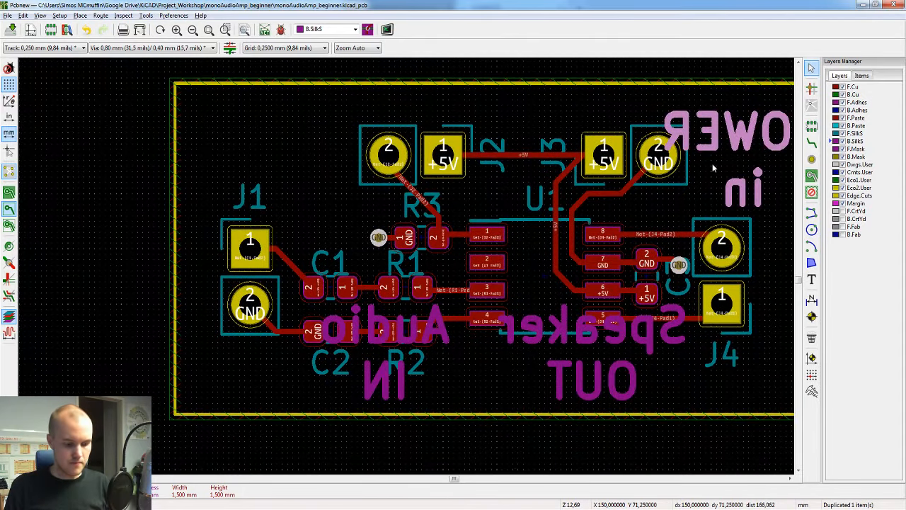
pyautogui.hotkey('ctrl', 'd')
pyautogui.doubleClick(272, 141)
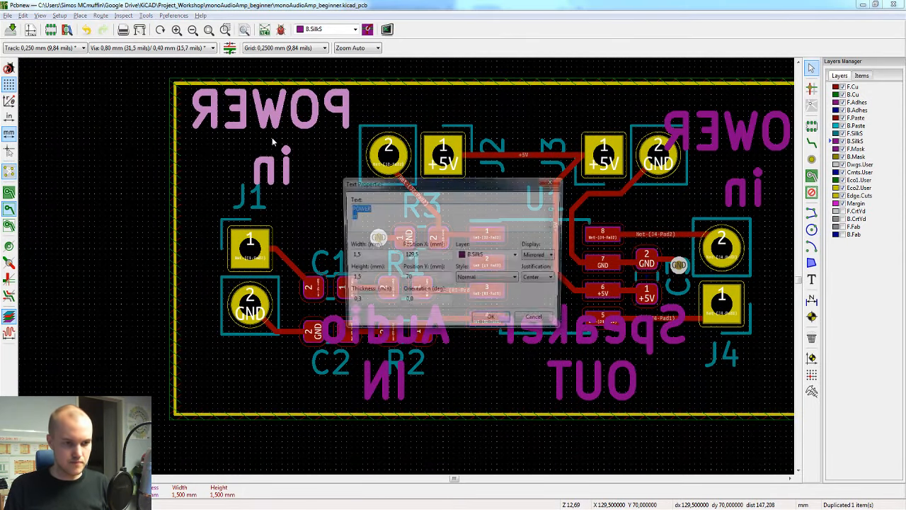
pyautogui.write('ENABLE')
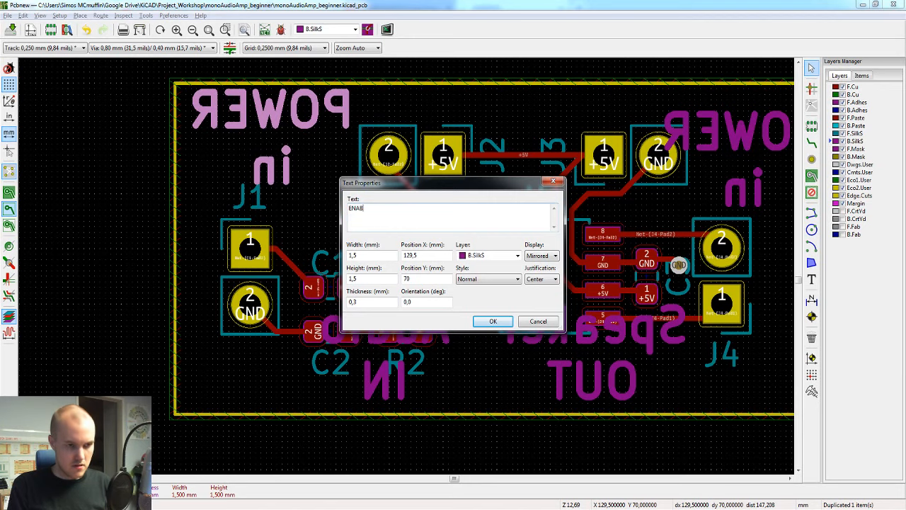
pyautogui.click(493, 321)
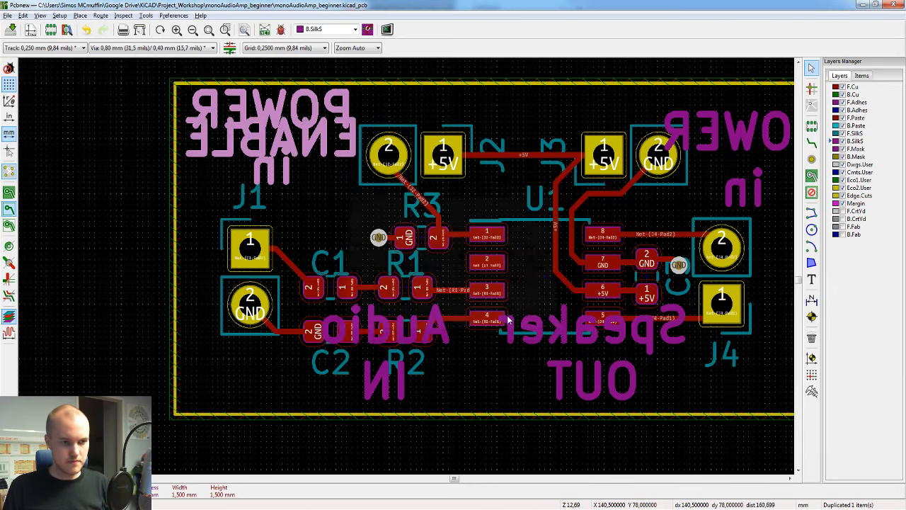
# Step: Move the ENABLE text off the board and back to a spot directly above J2
pyautogui.scroll(-1, 328, 221)
pyautogui.press('m')
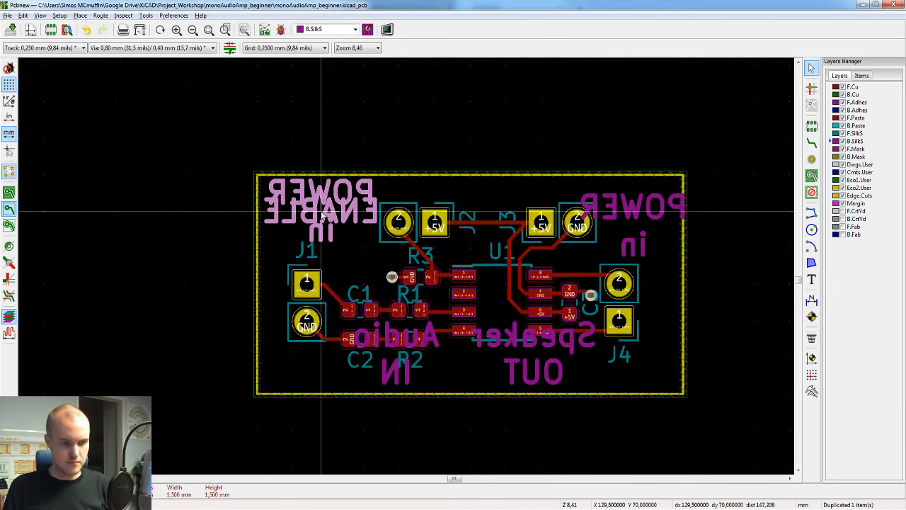
pyautogui.click(156, 222)
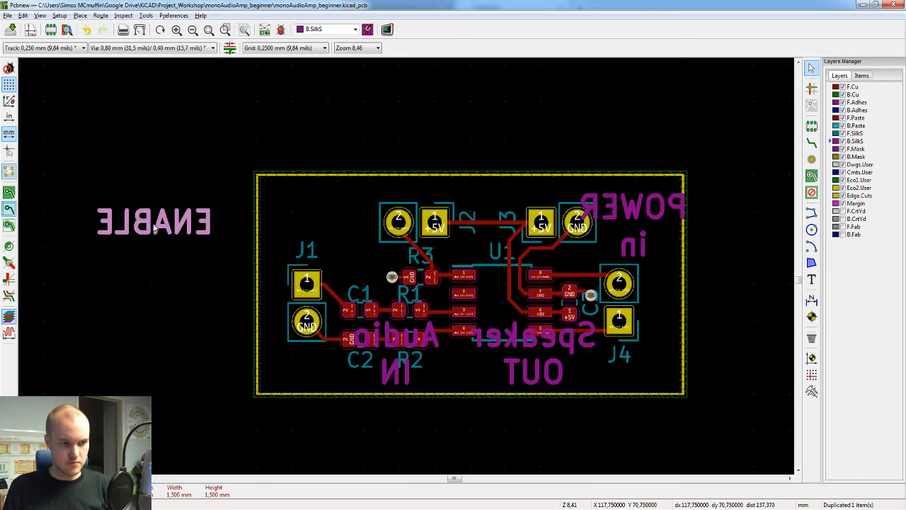
pyautogui.hotkey('ctrl', 'd')
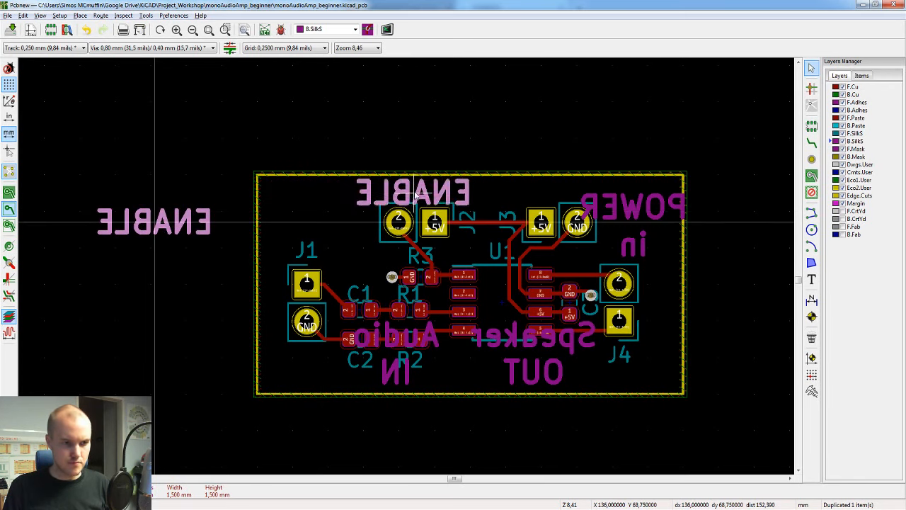
pyautogui.click(414, 193)
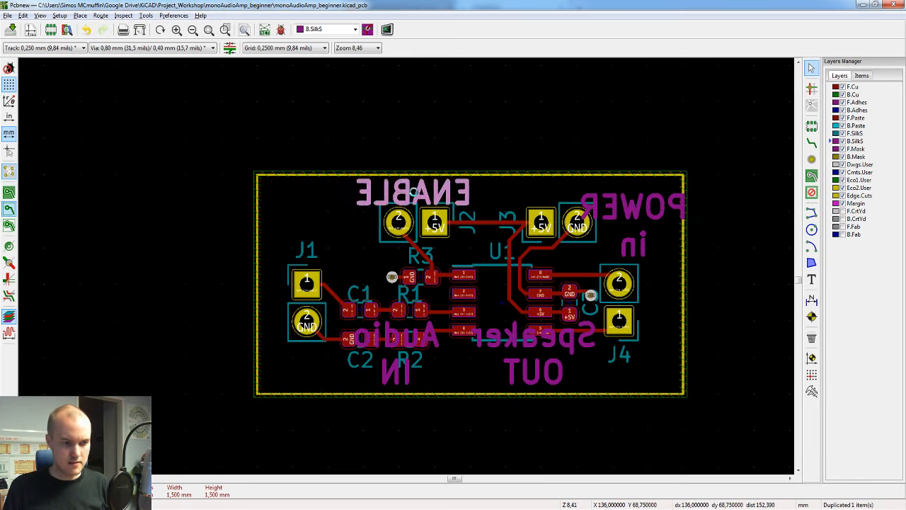
# Step: Move the POWER in text fully inside the board outline, beside the GND pad of J3
pyautogui.click(628, 215)
pyautogui.press('m')
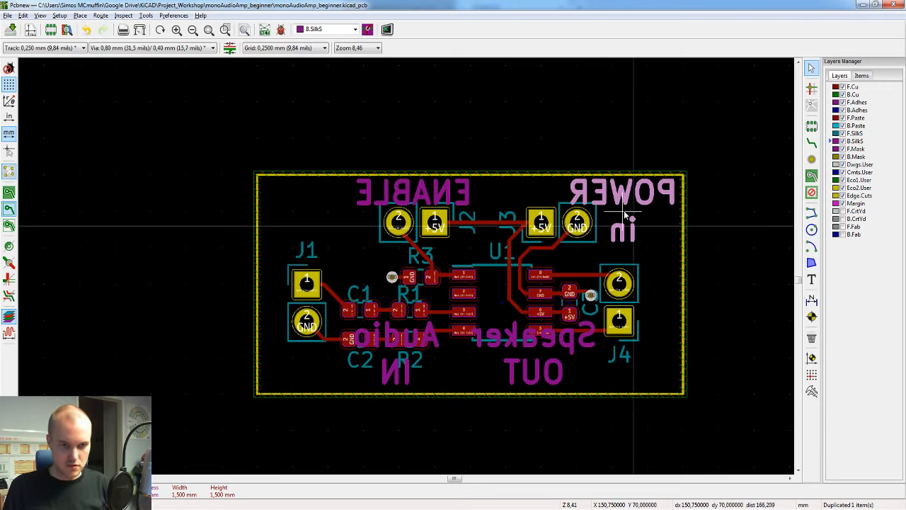
pyautogui.click(620, 218)
# Step: Move the Speaker OUT text beside the pads of J4 and the Audio IN text beside the pads of J1
pyautogui.click(534, 353)
pyautogui.press('m')
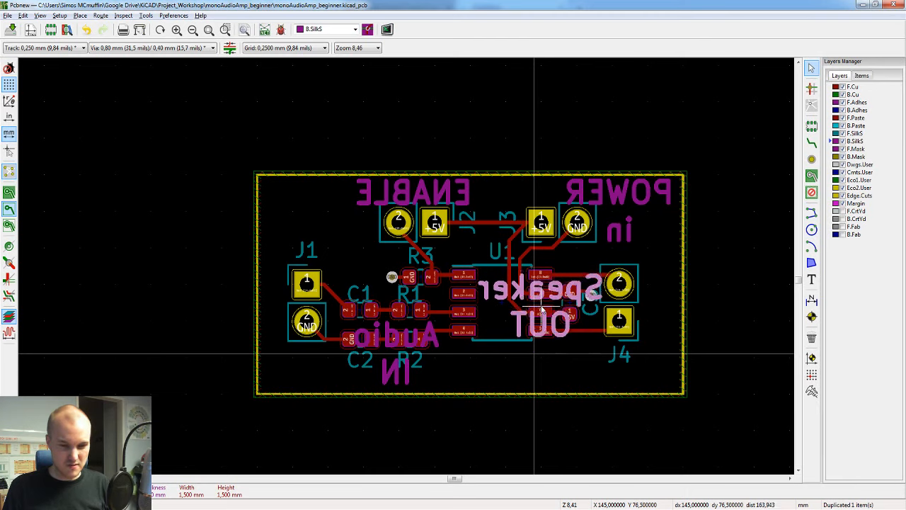
pyautogui.click(542, 309)
pyautogui.click(402, 372)
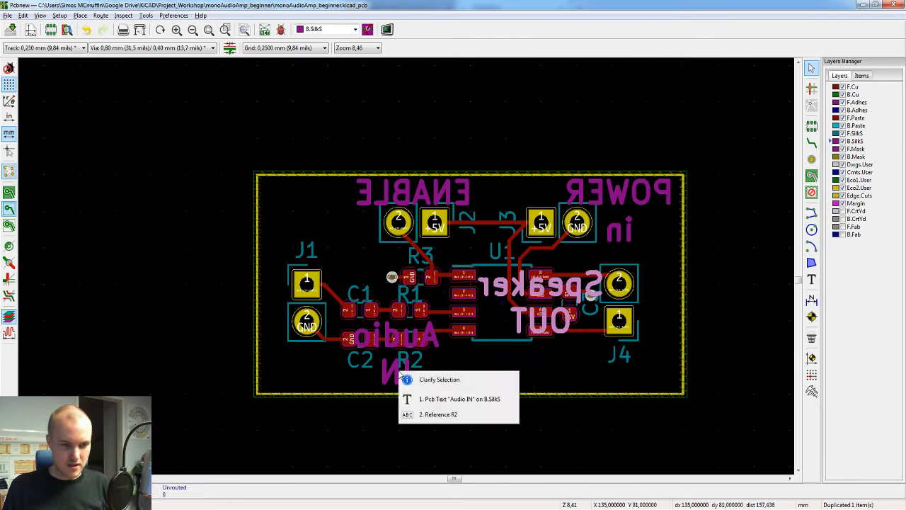
pyautogui.click(434, 399)
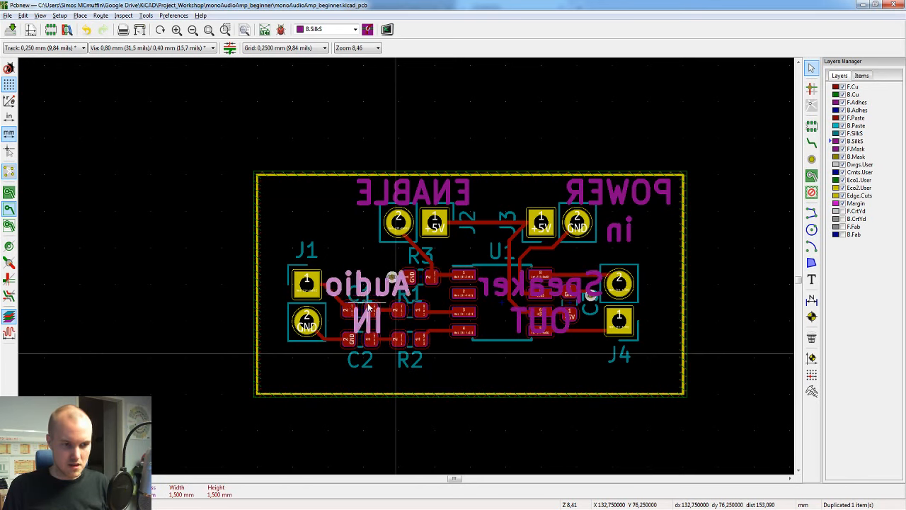
pyautogui.click(368, 306)
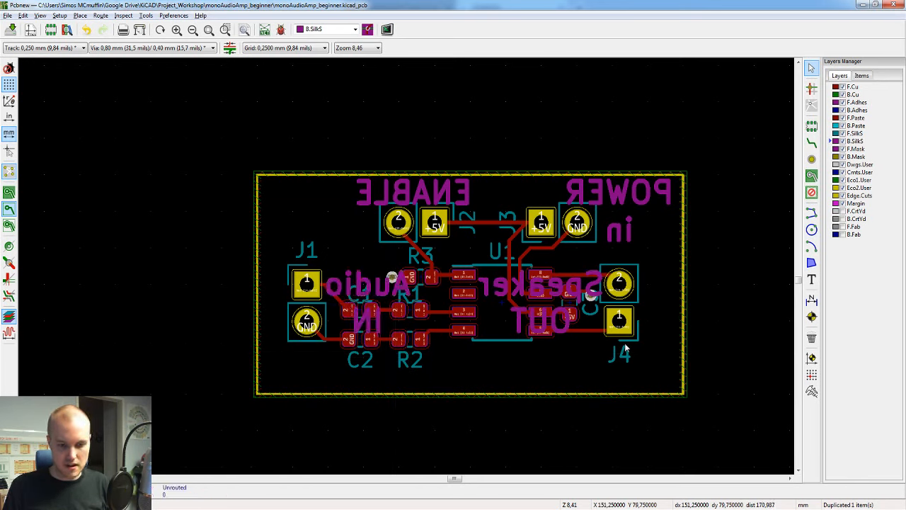
# Step: Examine the connector labels on the board's underside in the 3D view, and return to the layout
pyautogui.hotkey('alt', '3')
pyautogui.moveTo(414, 255); pyautogui.dragTo(443, 298)
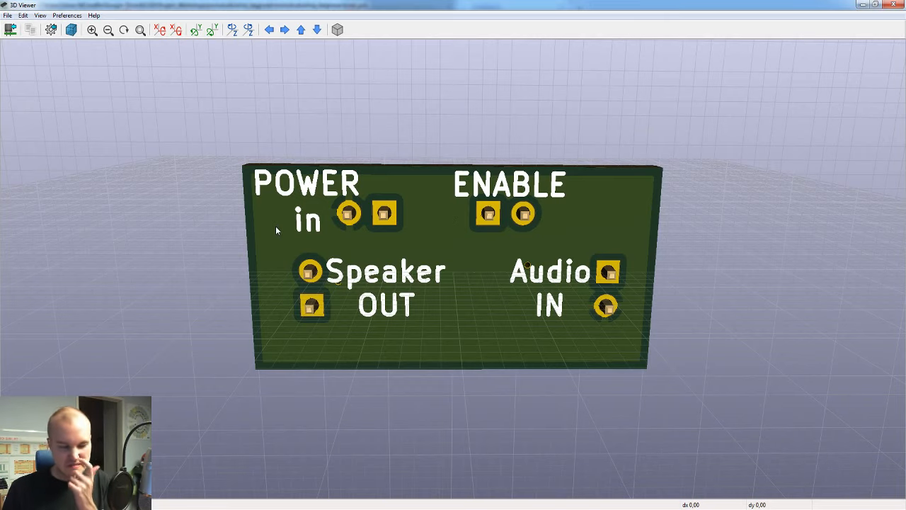
pyautogui.moveTo(274, 226); pyautogui.dragTo(447, 266)
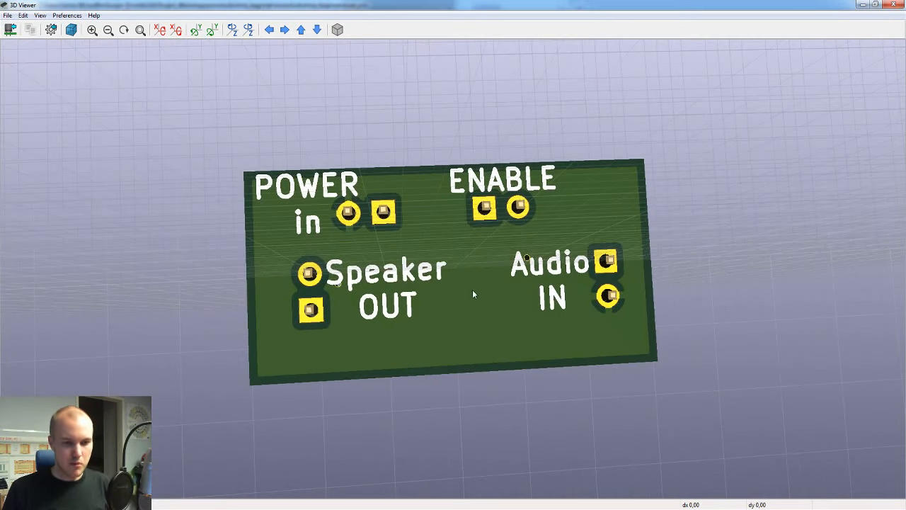
pyautogui.moveTo(685, 509)
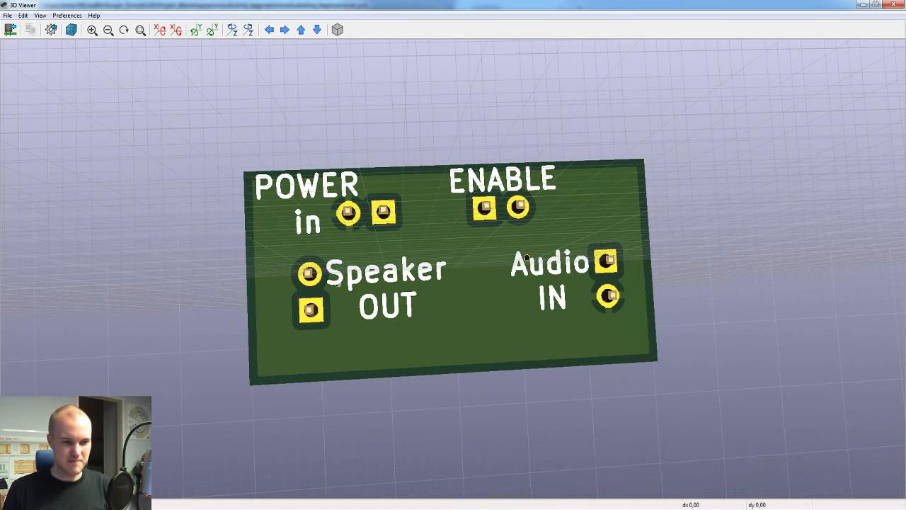
pyautogui.click(732, 469)
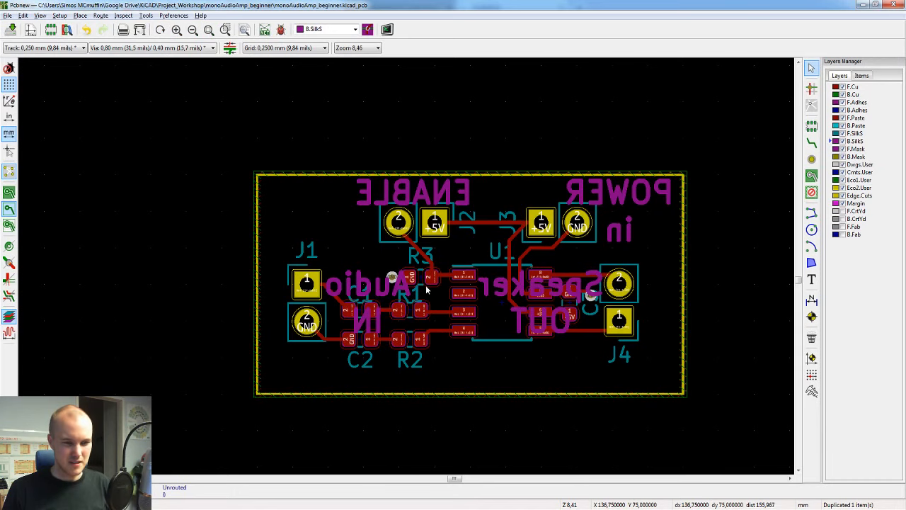
# Step: Shorten the POWER in text to "POWER" and move it directly above J3
pyautogui.doubleClick(636, 198)
pyautogui.click(356, 218)
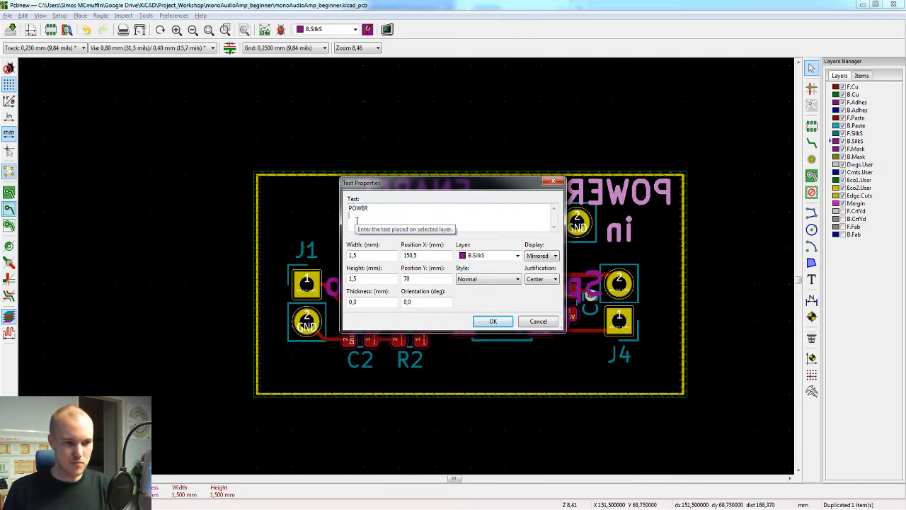
pyautogui.click(493, 320)
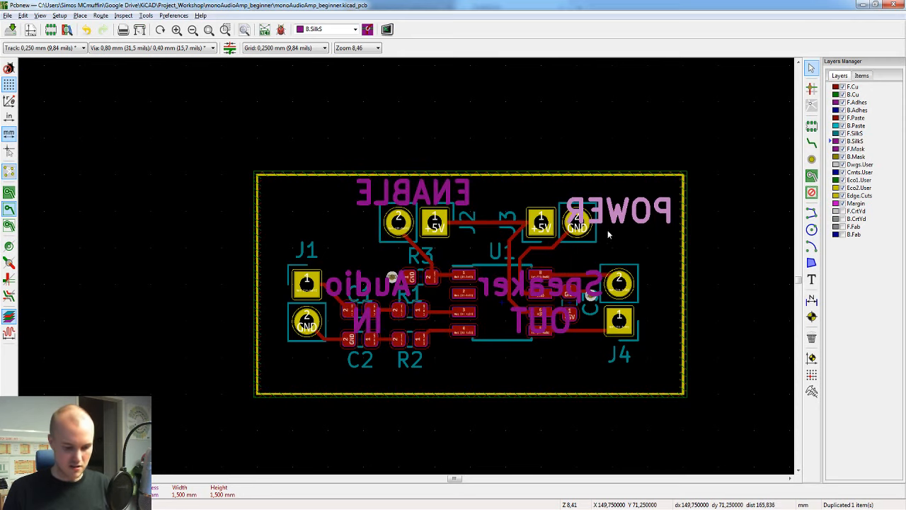
pyautogui.press('m')
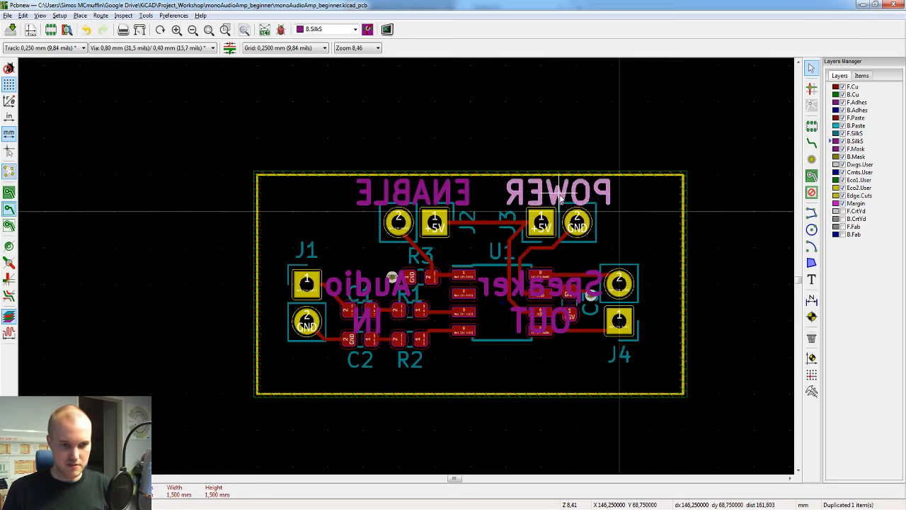
pyautogui.click(559, 198)
# Step: Change the Speaker OUT text to "SPKR"
pyautogui.doubleClick(552, 285)
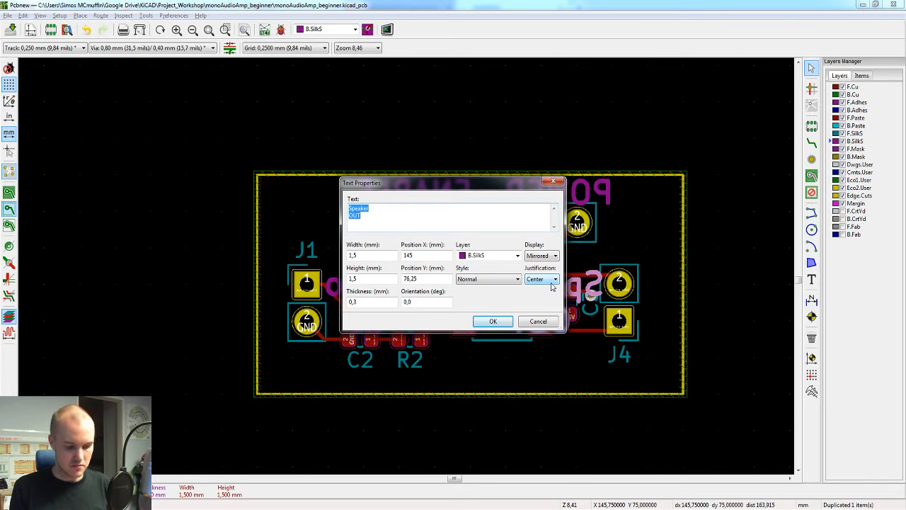
pyautogui.write('SPRK')
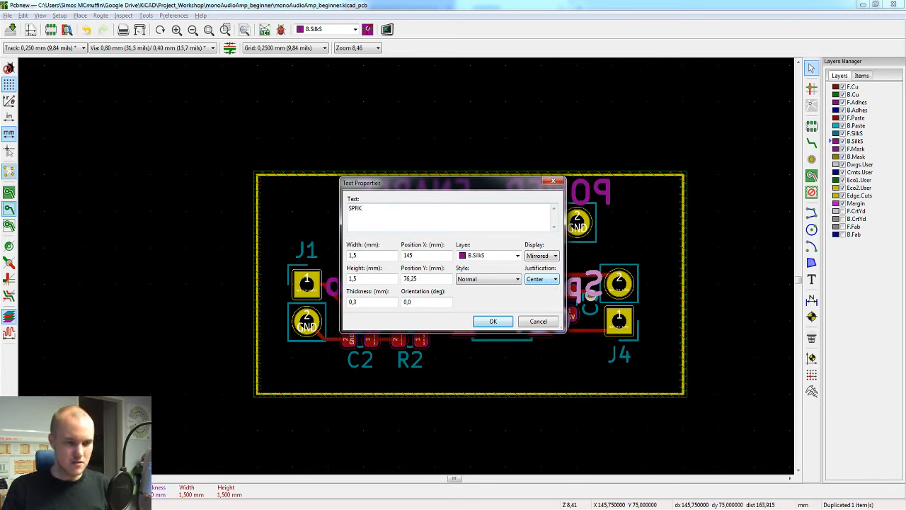
pyautogui.press('BackSpace')
pyautogui.write('KR')
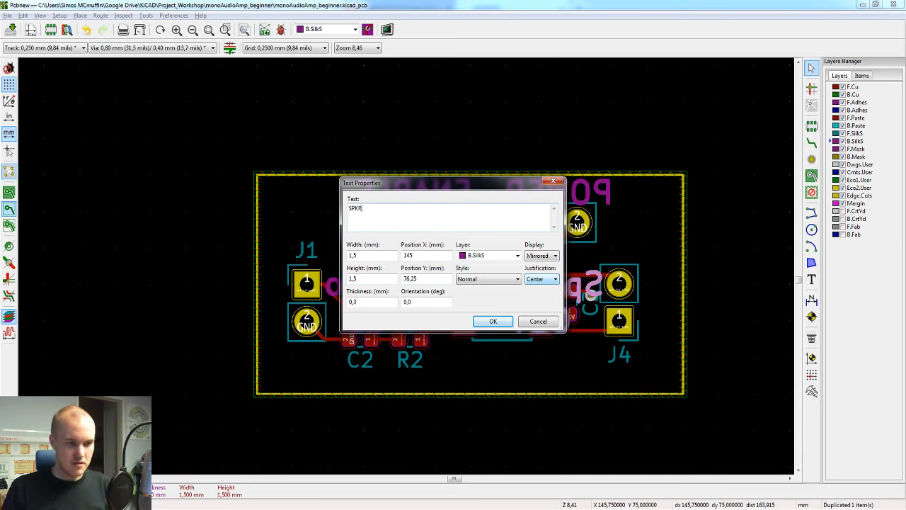
pyautogui.click(493, 321)
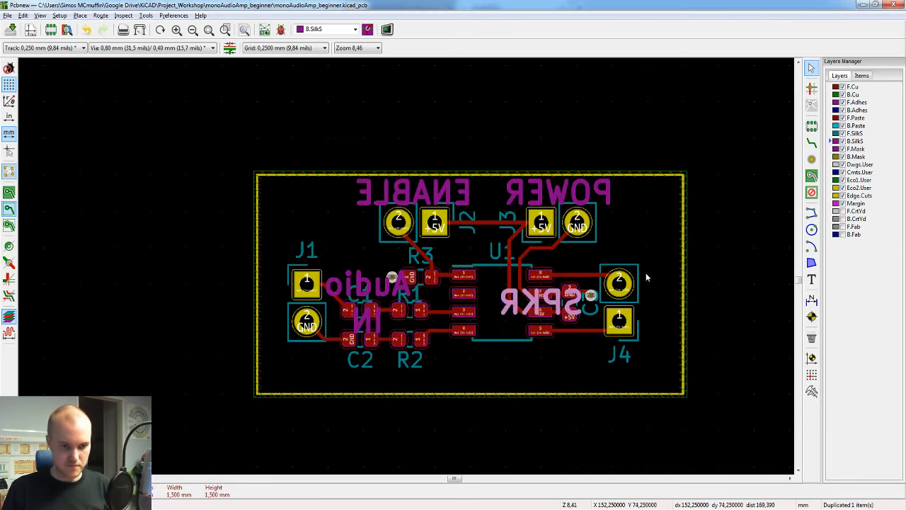
# Step: Rotate the SPKR text to run vertically and place it between J4 and the board edge
pyautogui.press('r')
pyautogui.press('r')
pyautogui.press('r')
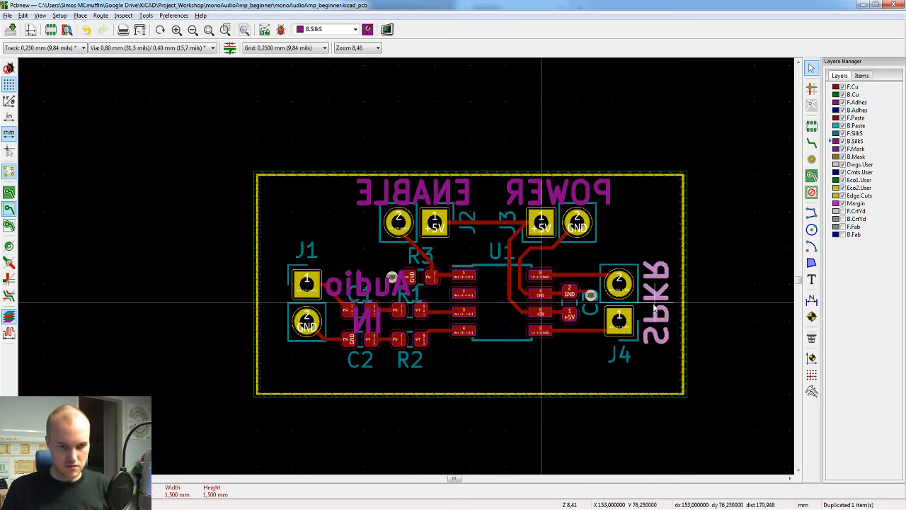
pyautogui.press('r')
pyautogui.press('r')
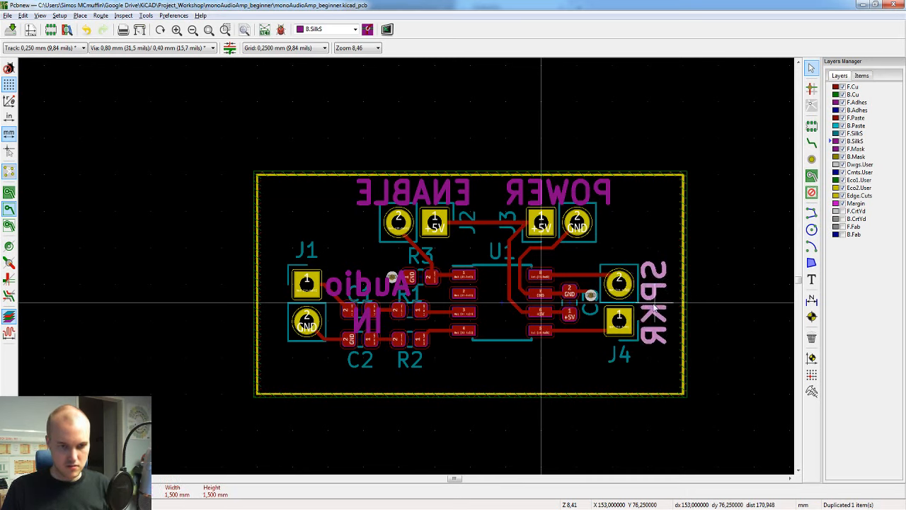
pyautogui.click(655, 306)
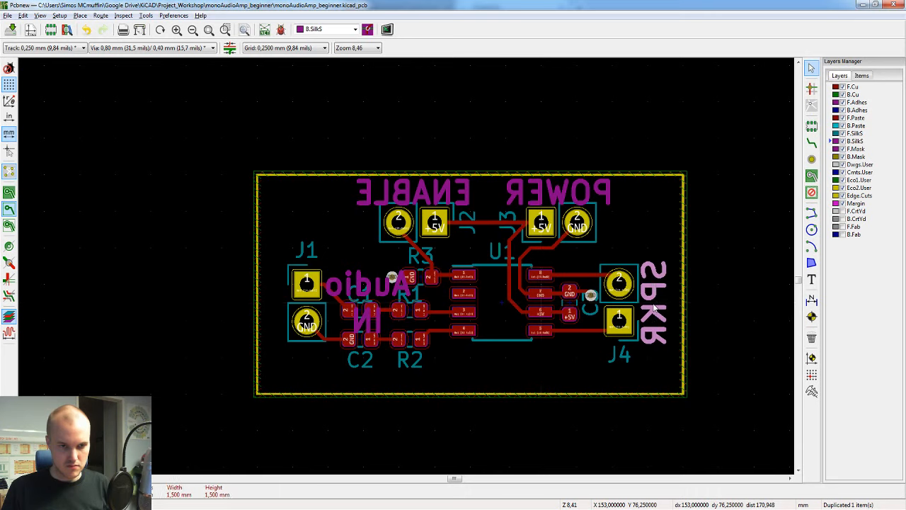
# Step: Change the Audio IN text to "AUDIO", rotated vertically and placed between J1 and the board edge
pyautogui.doubleClick(350, 286)
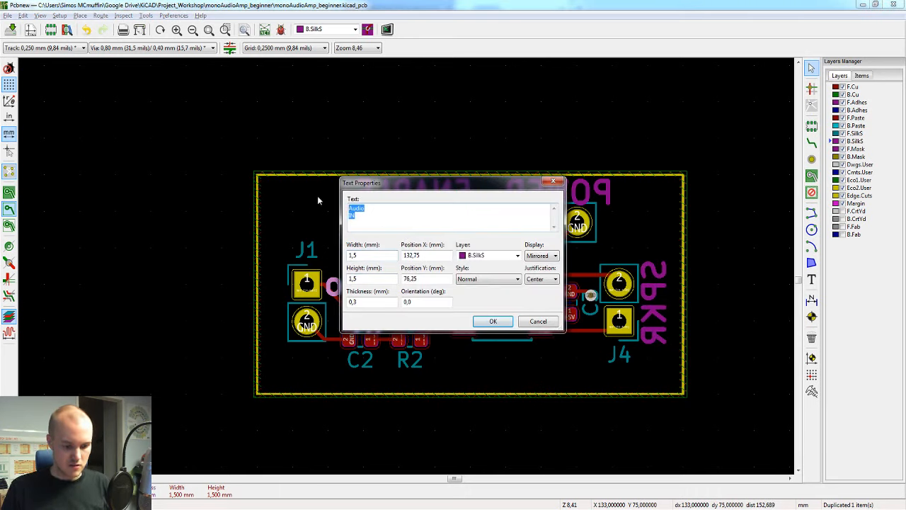
pyautogui.write('AUDIO')
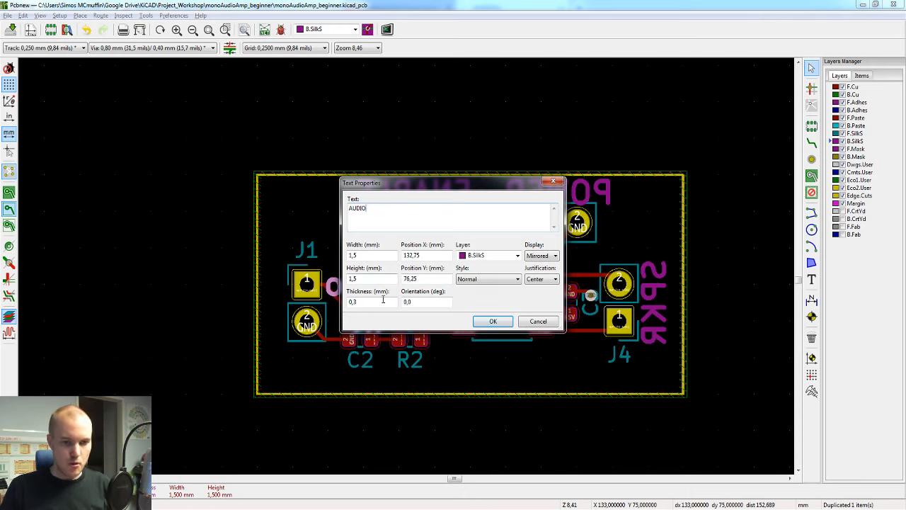
pyautogui.click(493, 321)
pyautogui.press('m')
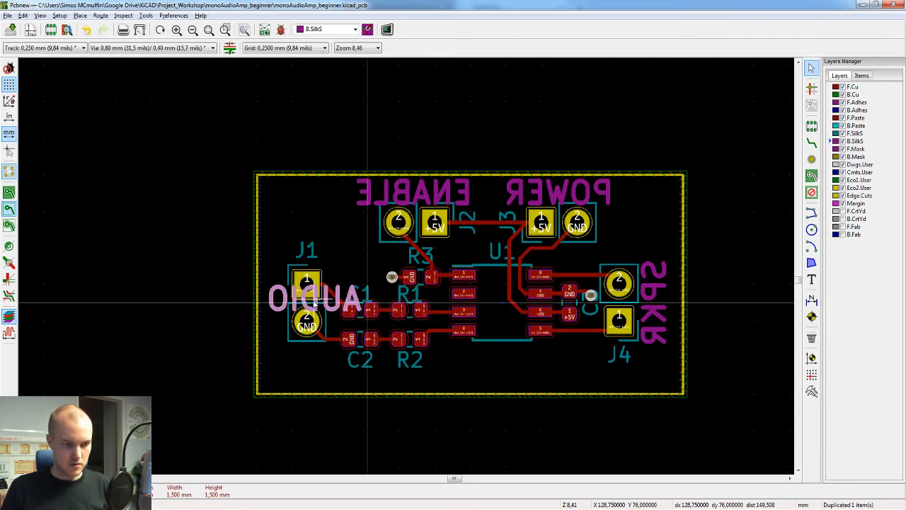
pyautogui.press('r')
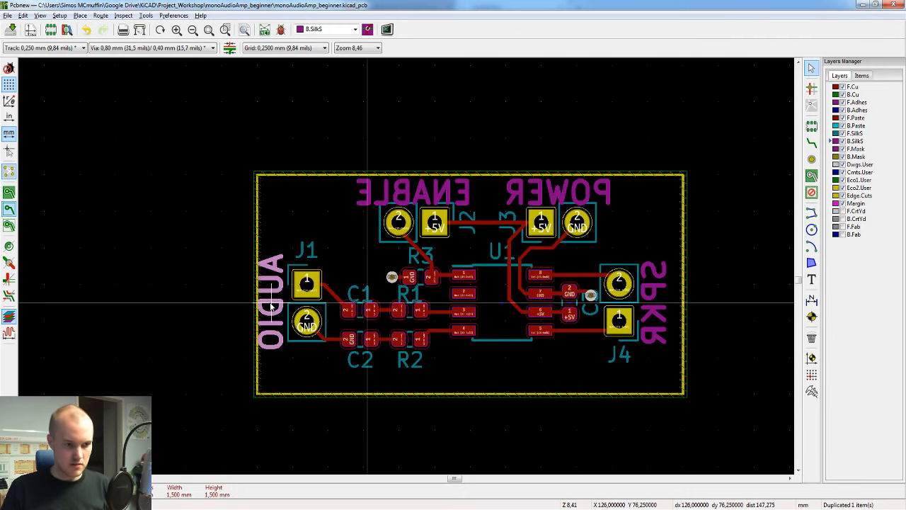
pyautogui.click(273, 306)
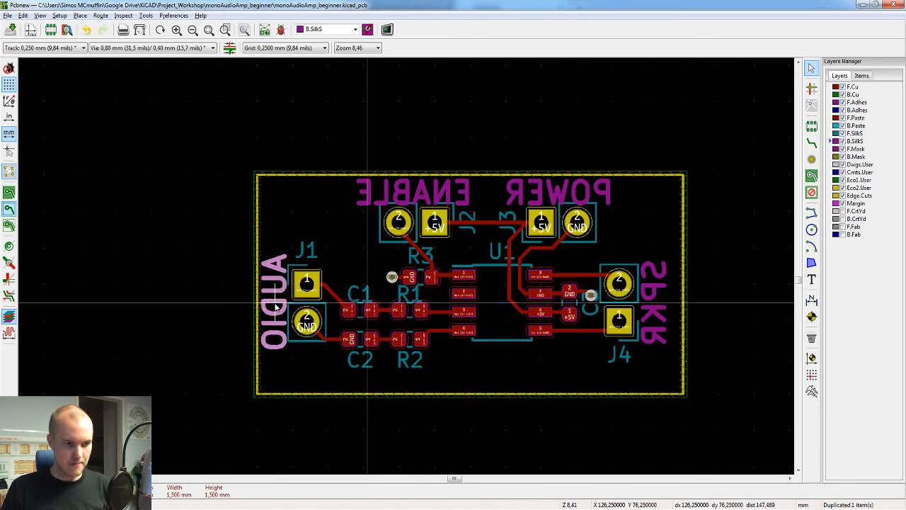
# Step: Save the board and check the revised labels on its underside in the 3D view
pyautogui.hotkey('ctrl', 's')
pyautogui.hotkey('alt', '3')
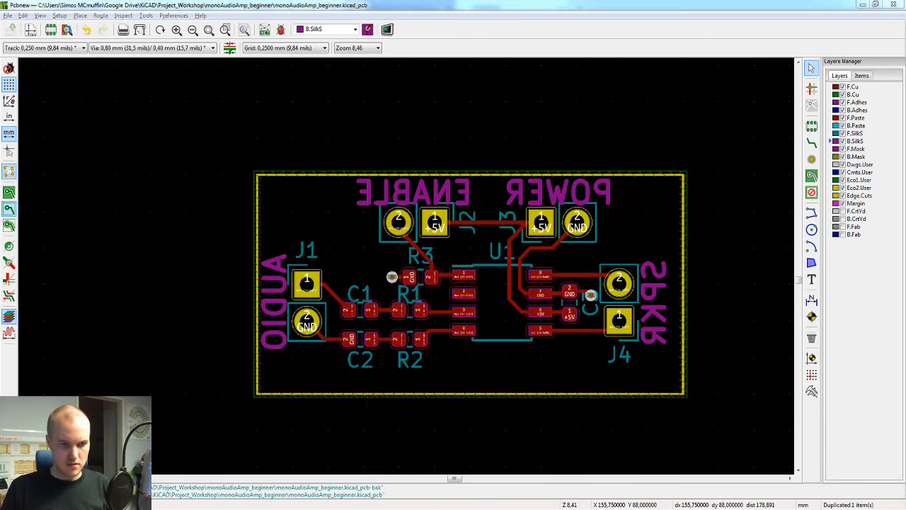
pyautogui.moveTo(396, 350); pyautogui.dragTo(375, 305)
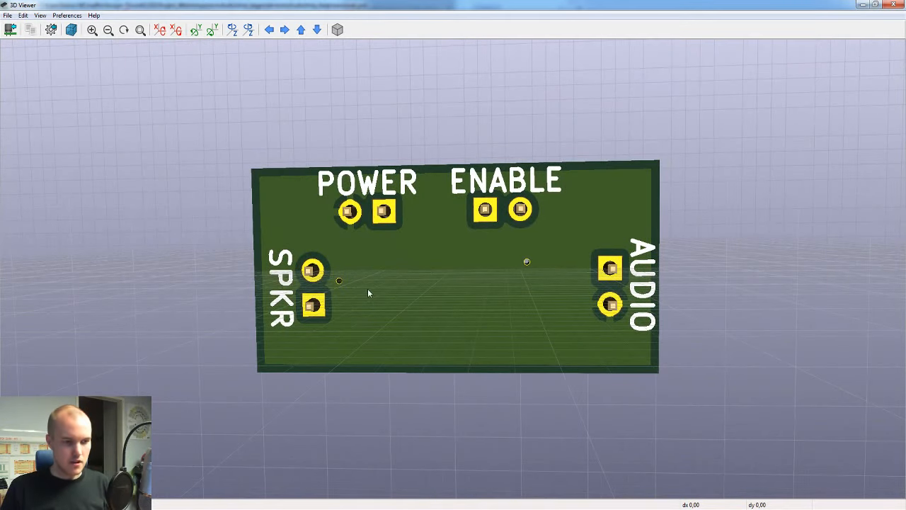
pyautogui.scroll(2, 364, 285)
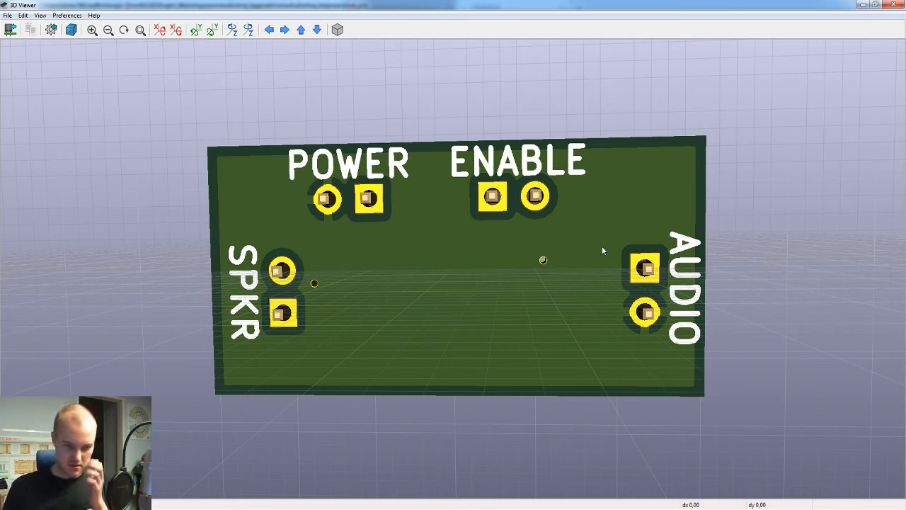
pyautogui.click(687, 509)
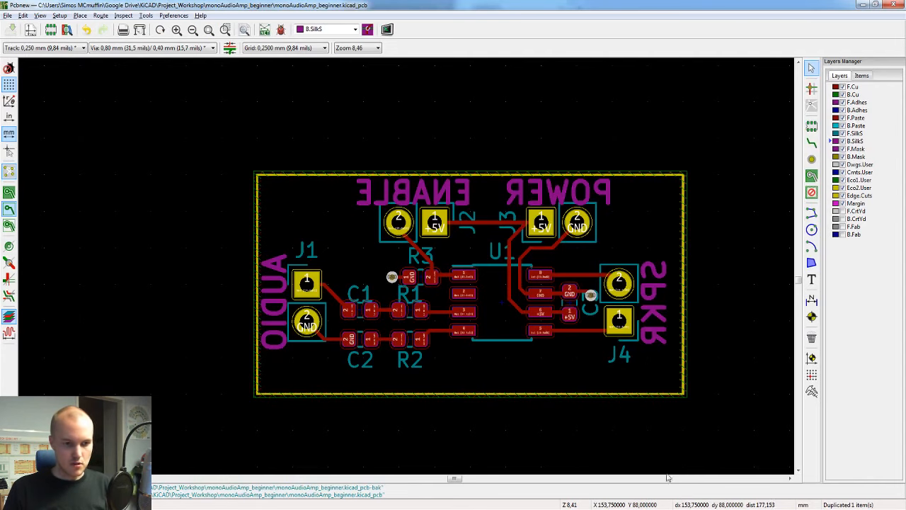
# Step: Add a two-line text "+" / "-" on the bottom silkscreen beside J1, with each sign next to its pad
pyautogui.click(812, 279)
pyautogui.click(516, 131)
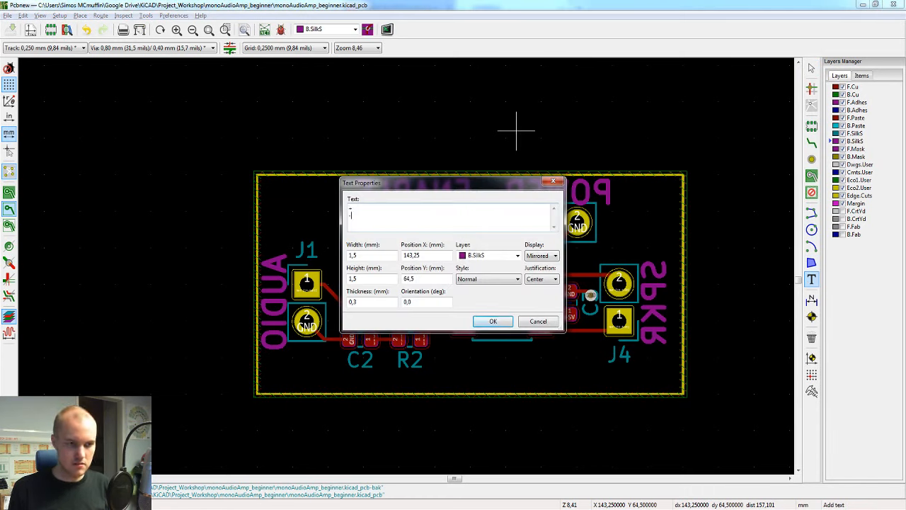
pyautogui.click(493, 321)
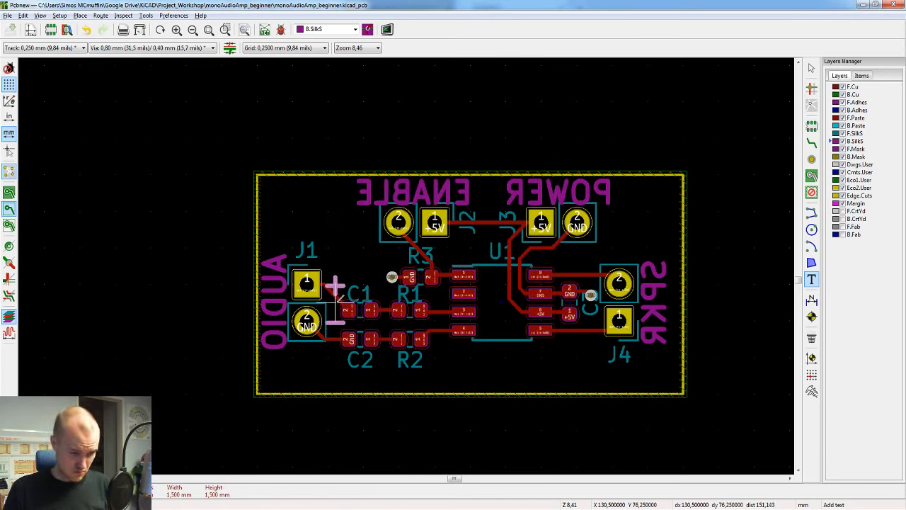
pyautogui.click(339, 296)
pyautogui.scroll(4, 368, 291)
pyautogui.scroll(-4, 397, 269)
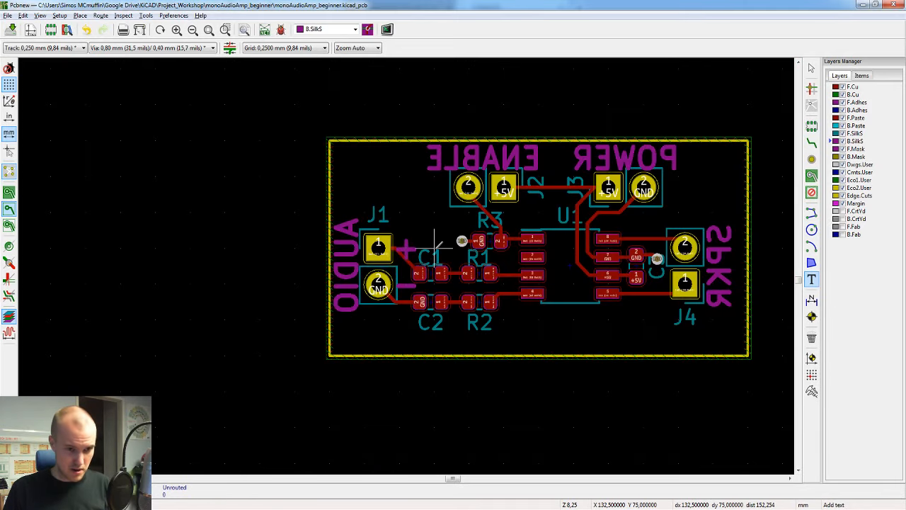
# Step: Duplicate the +/- silkscreen text from J1 and place the copy beside J4, with each sign next to a speaker pad
pyautogui.press('Escape')
pyautogui.moveTo(448, 276); pyautogui.dragTo(370, 291, button='middle')
pyautogui.click(326, 270)
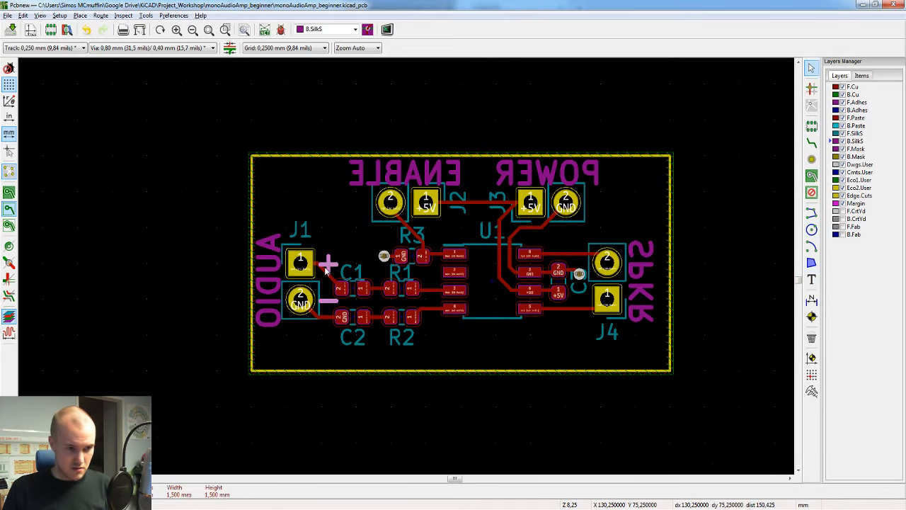
pyautogui.hotkey('ctrl', 'd')
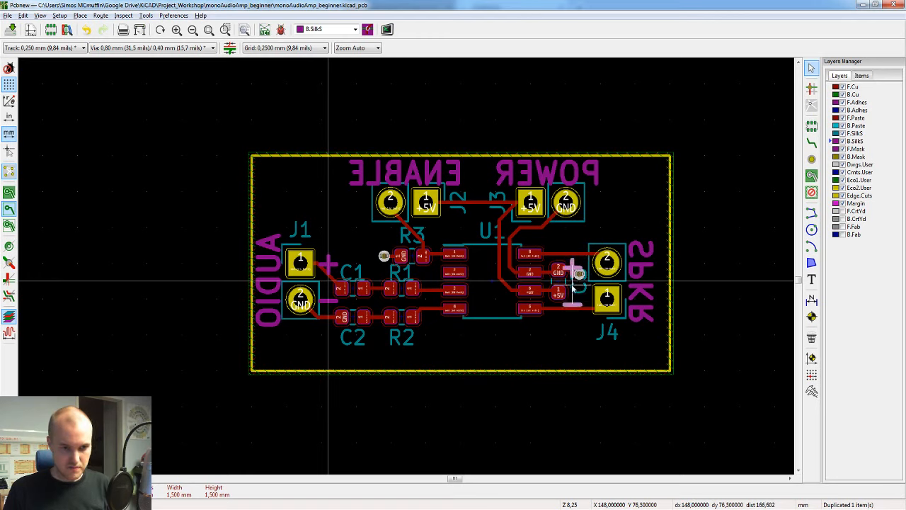
pyautogui.click(561, 267)
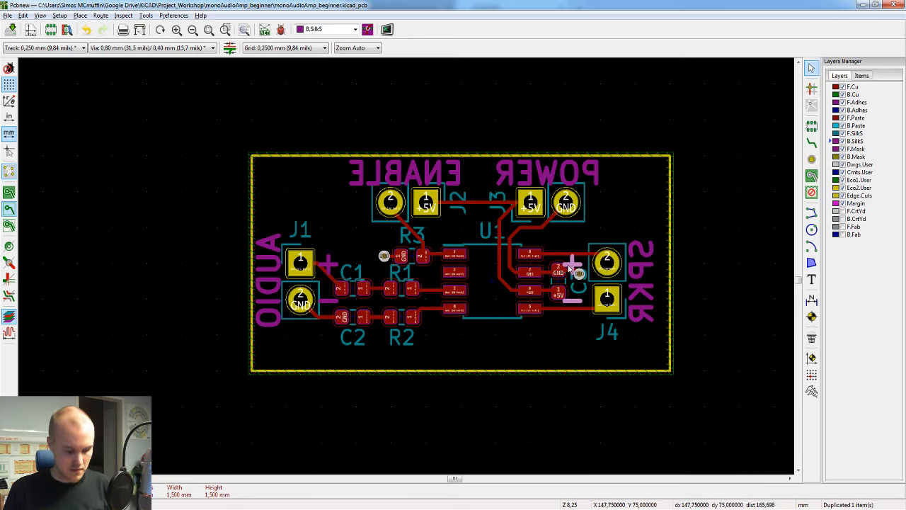
# Step: Duplicate the +/- text again, rotate it horizontally and place it below J3 with "+" at the +5V pad and "-" at GND
pyautogui.hotkey('shift', 'p')
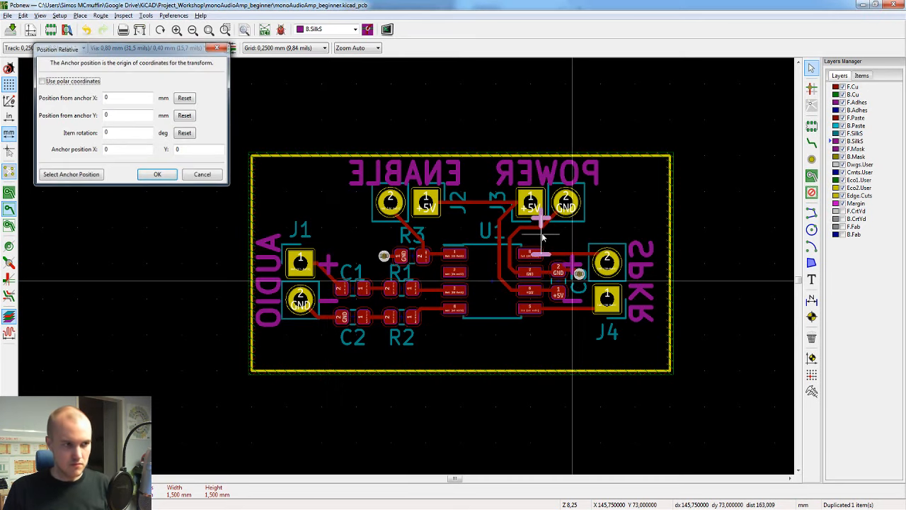
pyautogui.press('Return')
pyautogui.scroll(1, 545, 237)
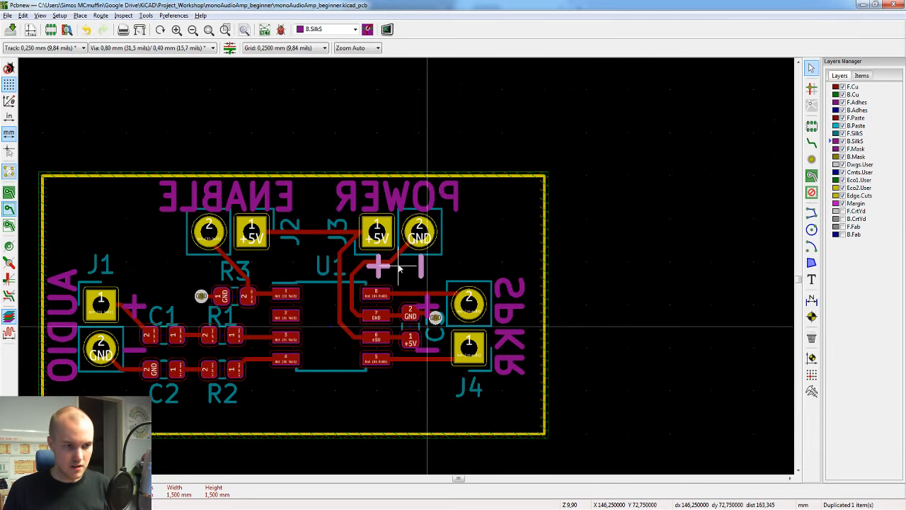
pyautogui.click(399, 268)
# Step: Save the board and inspect its bottom polarity labels and the component side in the 3D view
pyautogui.hotkey('ctrl', 's')
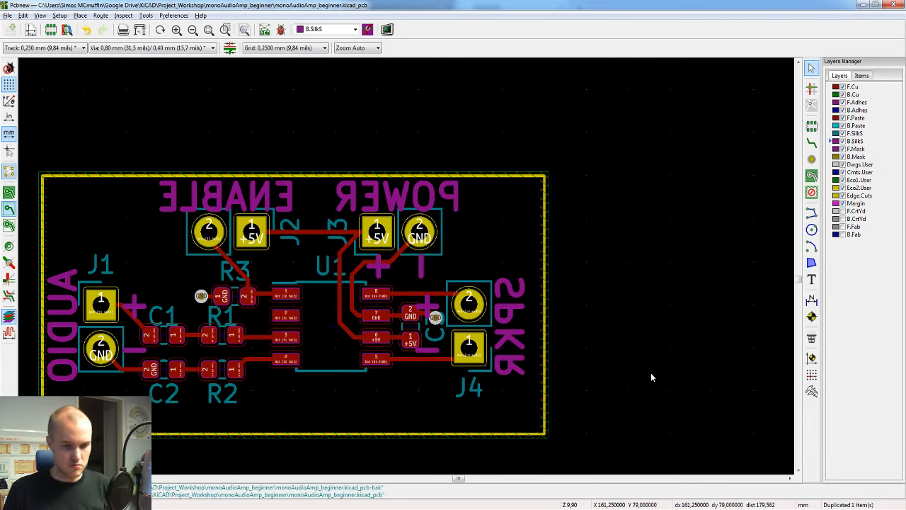
pyautogui.hotkey('alt', '3')
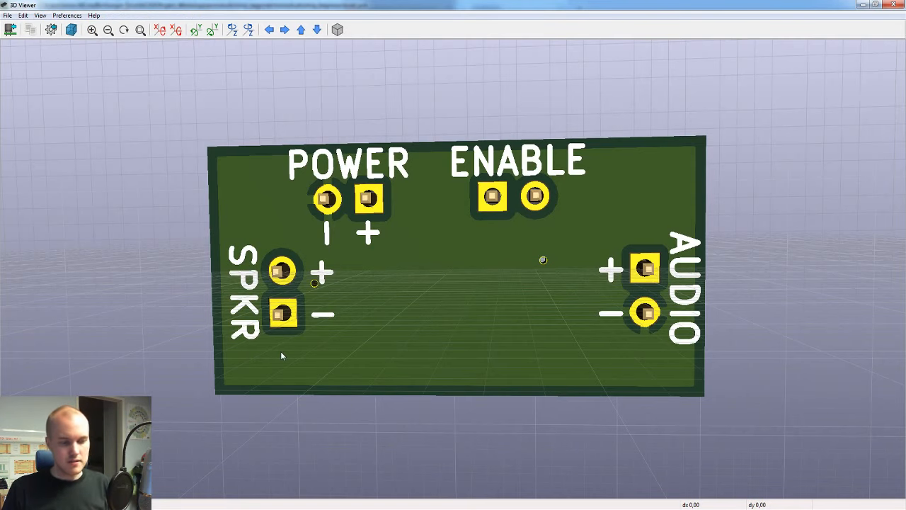
pyautogui.moveTo(374, 218); pyautogui.dragTo(343, 225)
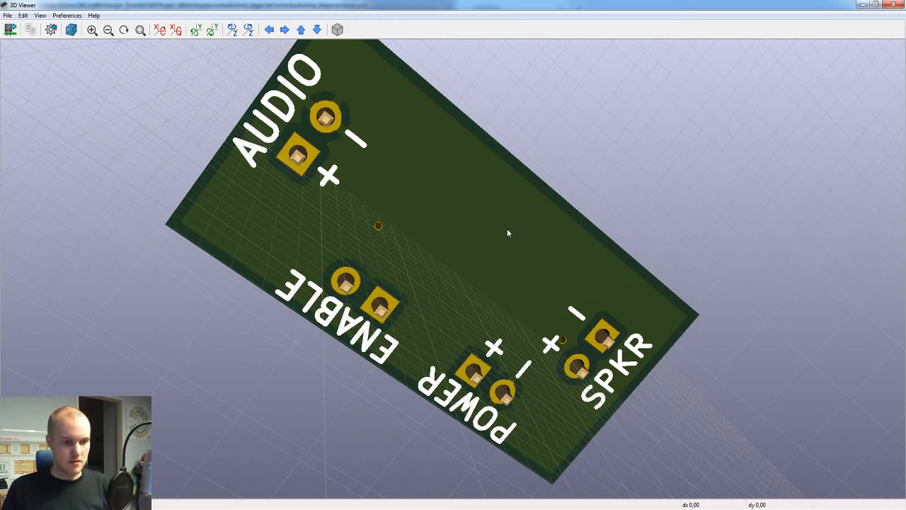
pyautogui.moveTo(507, 232); pyautogui.dragTo(573, 377)
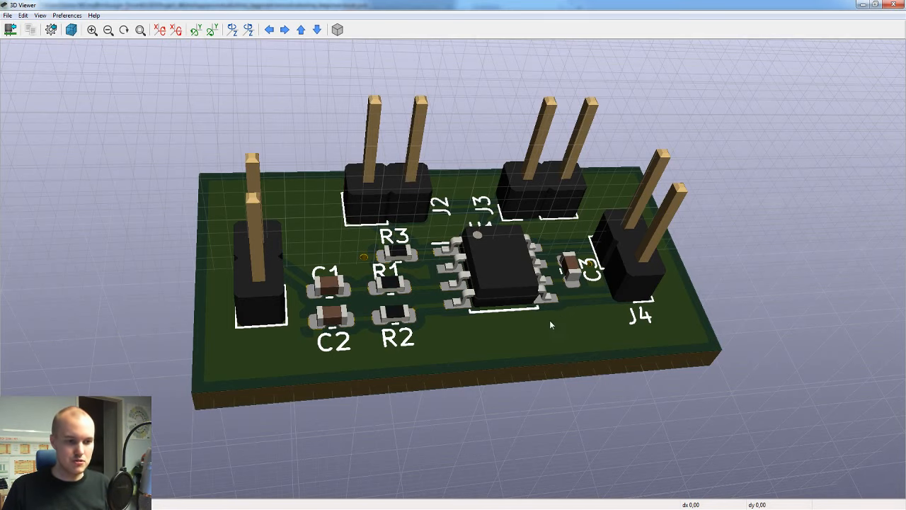
pyautogui.moveTo(500, 304); pyautogui.dragTo(488, 432)
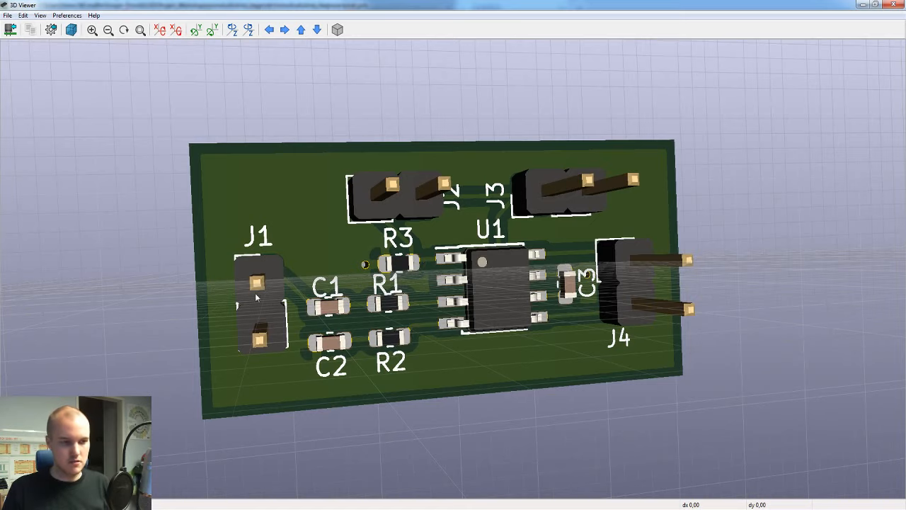
pyautogui.moveTo(423, 263); pyautogui.dragTo(894, 294)
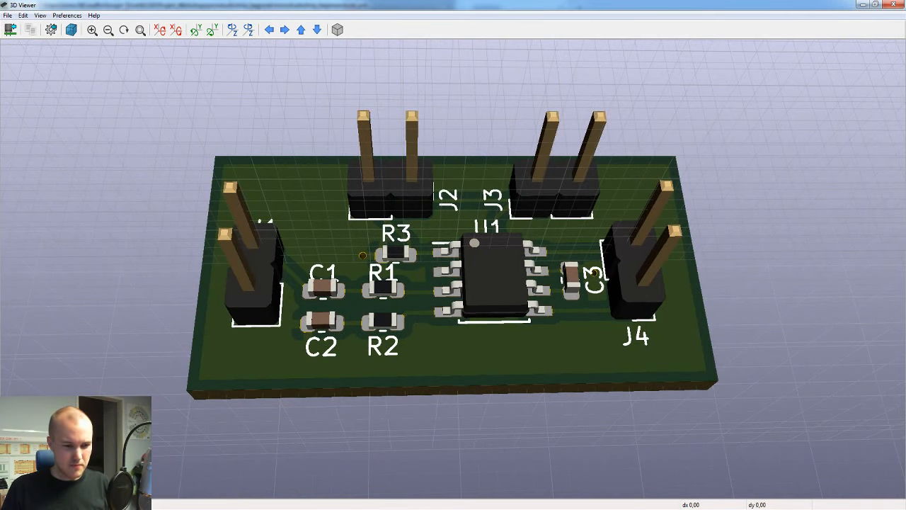
# Step: Switch to Windows Explorer and create a folder named "Gerber" inside the monoAudioAmp_beginner project folder
pyautogui.click(360, 509)
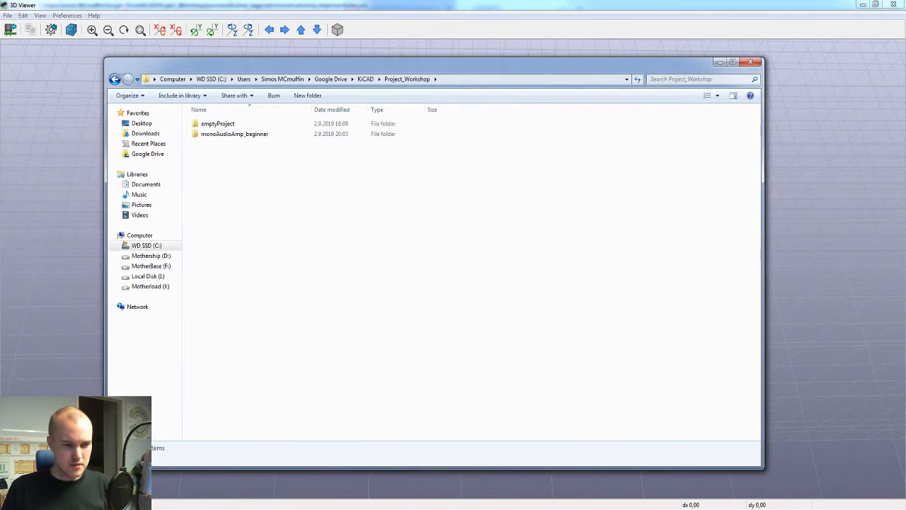
pyautogui.doubleClick(223, 134)
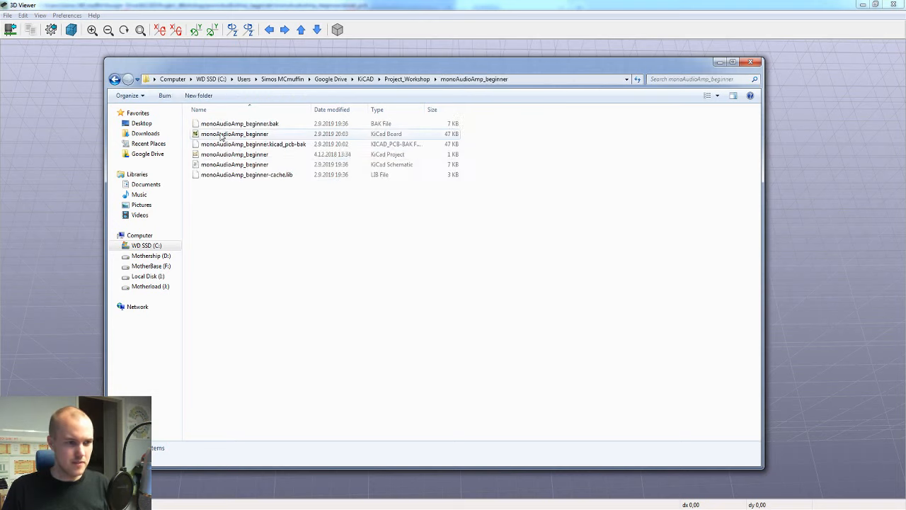
pyautogui.rightClick(289, 224)
pyautogui.moveTo(338, 374)
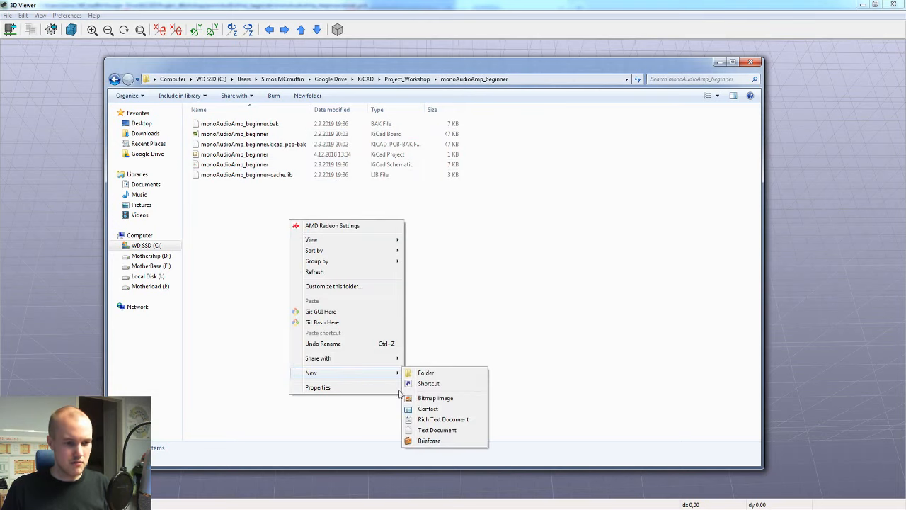
pyautogui.click(426, 373)
pyautogui.write('G')
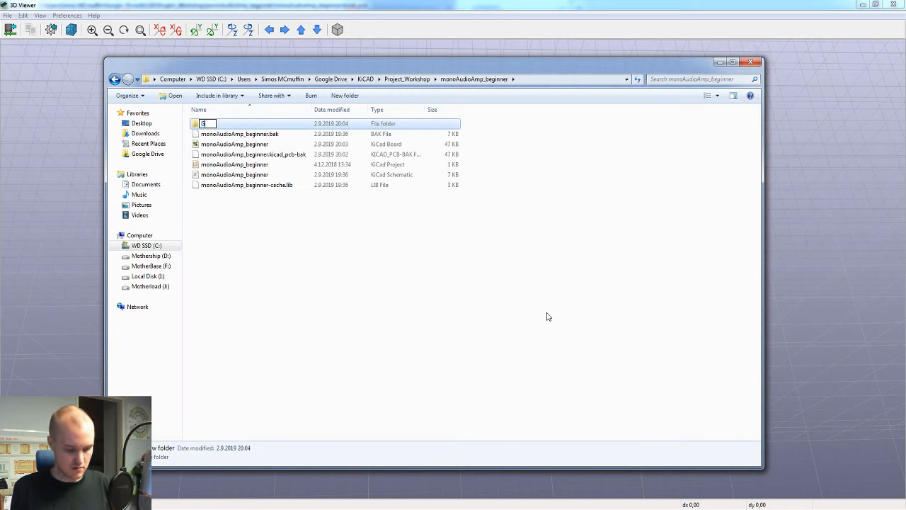
pyautogui.write('erber')
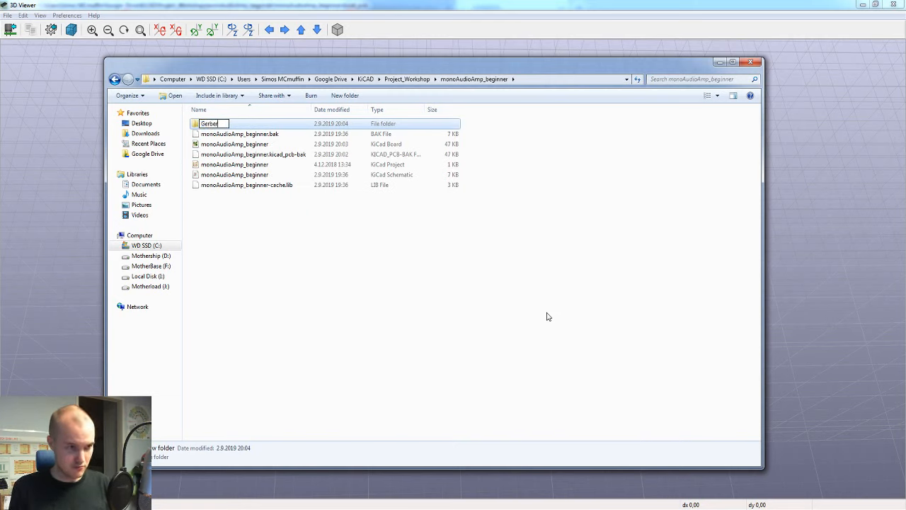
pyautogui.press('Return')
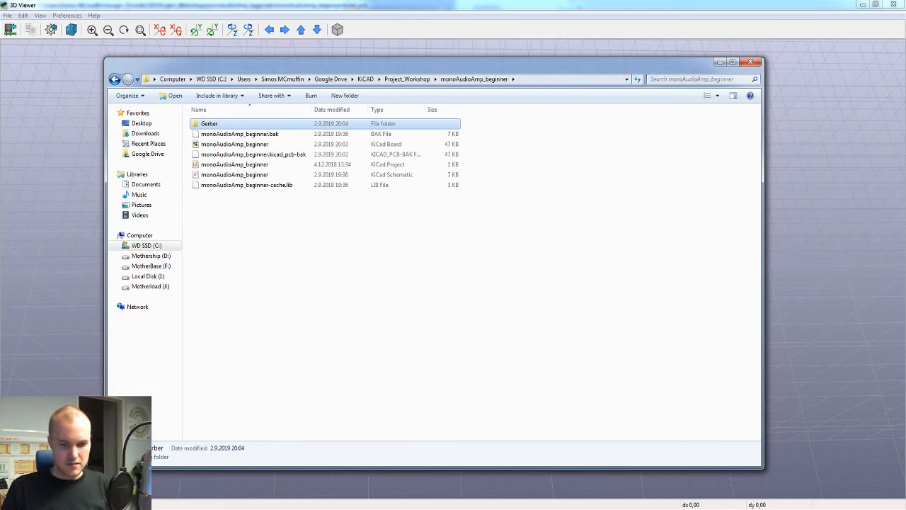
# Step: Return to Pcbnew and set the plot output directory to the Gerber folder, using a path relative to the board file
pyautogui.click(733, 470)
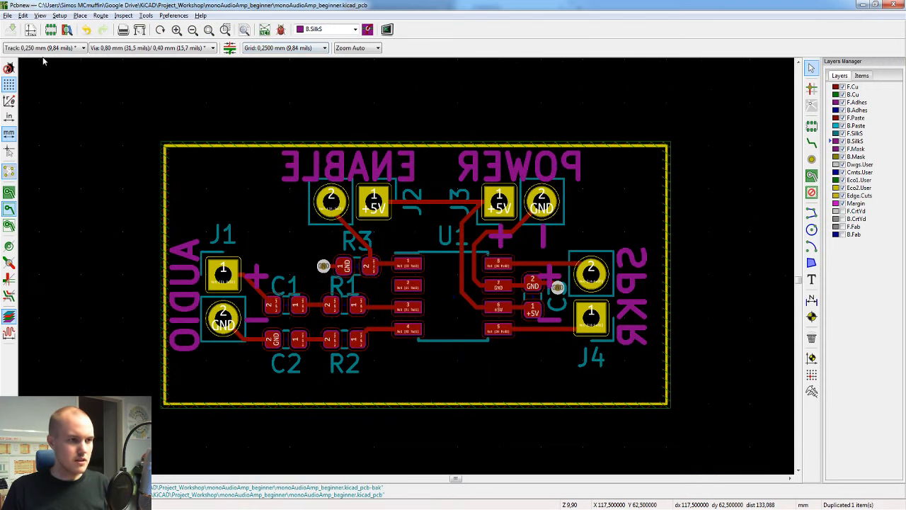
pyautogui.click(138, 33)
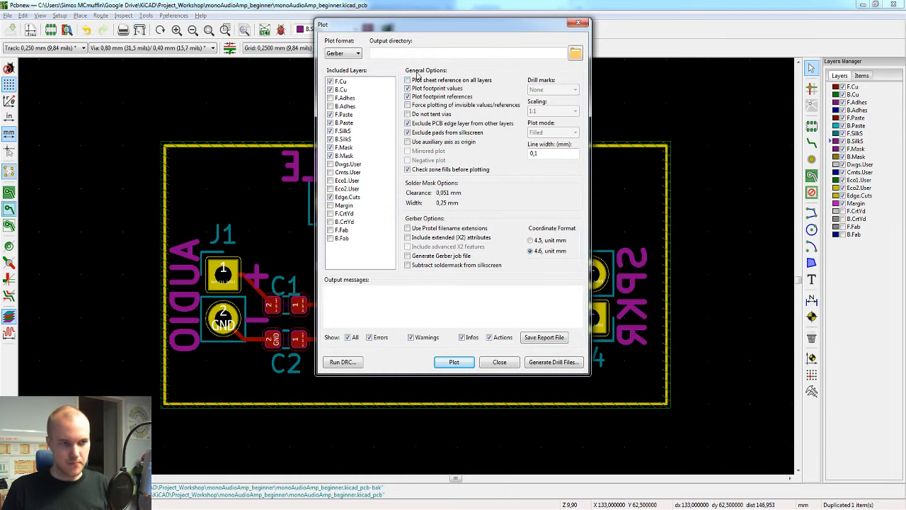
pyautogui.click(574, 54)
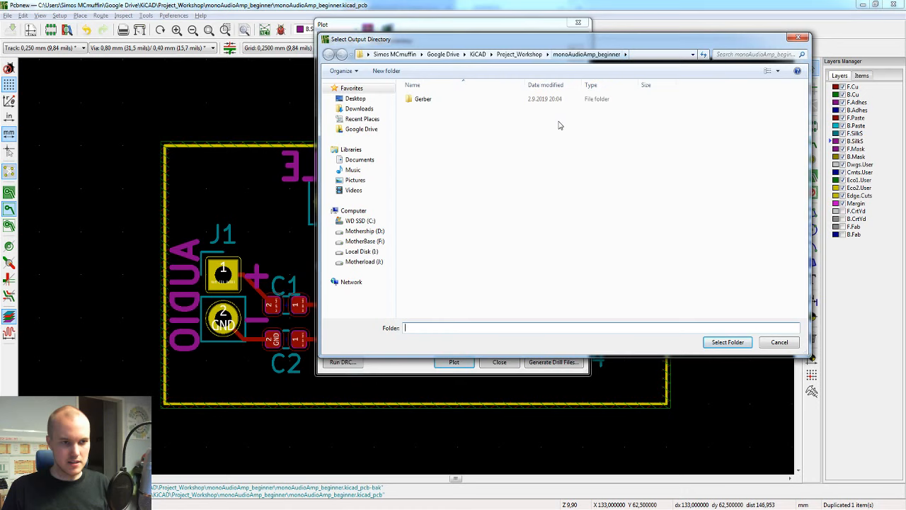
pyautogui.click(424, 99)
pyautogui.rightClick(409, 191)
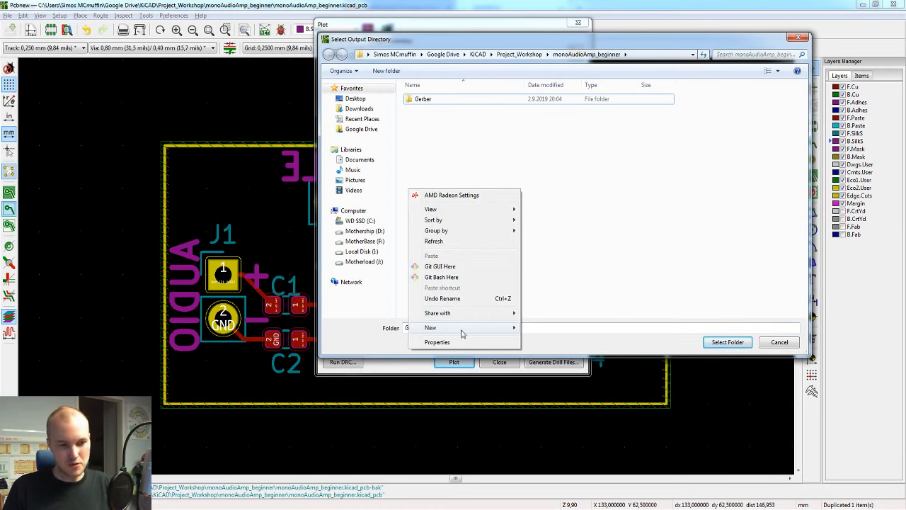
pyautogui.moveTo(460, 328)
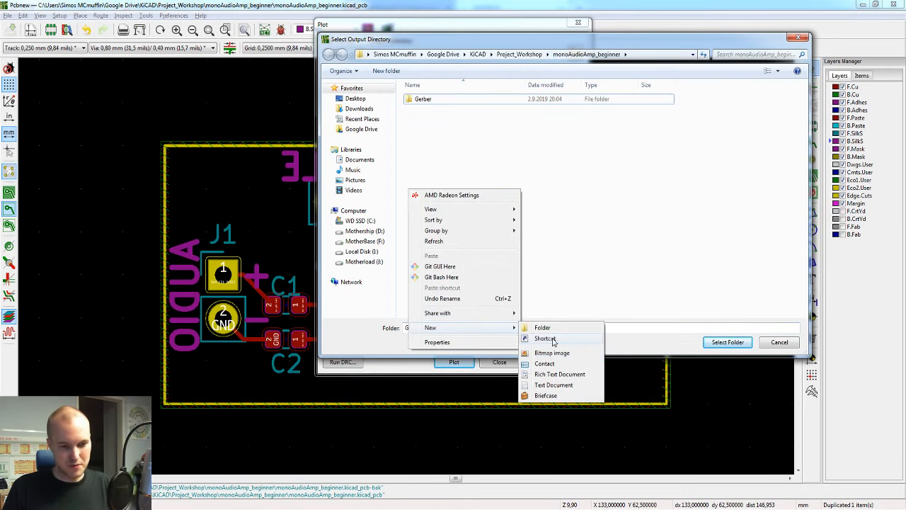
pyautogui.click(640, 41)
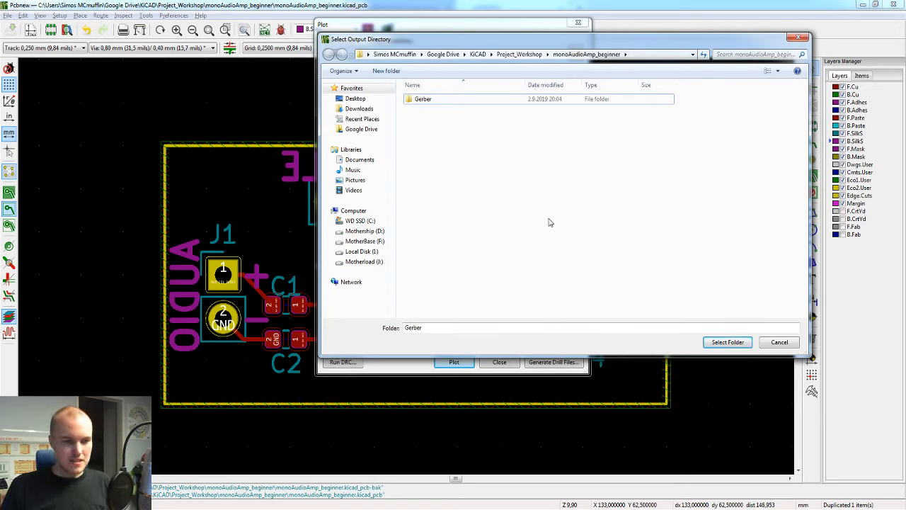
pyautogui.doubleClick(428, 101)
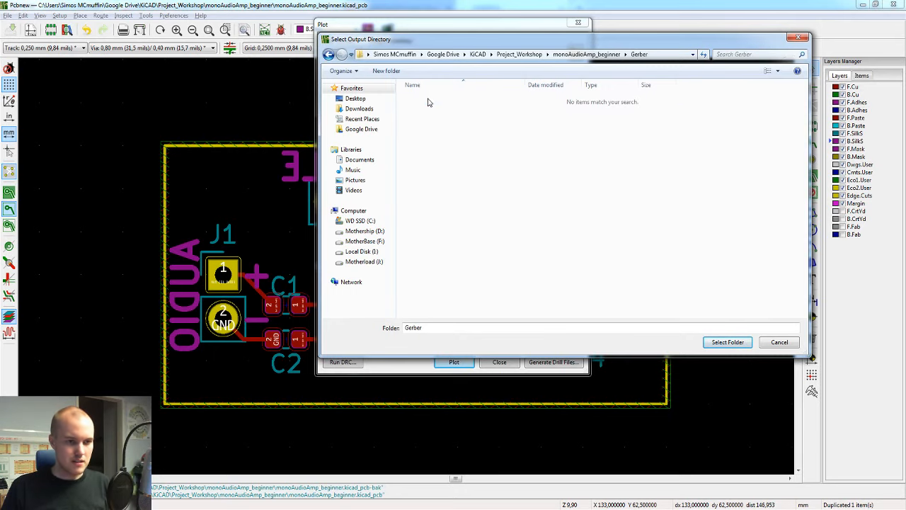
pyautogui.click(728, 342)
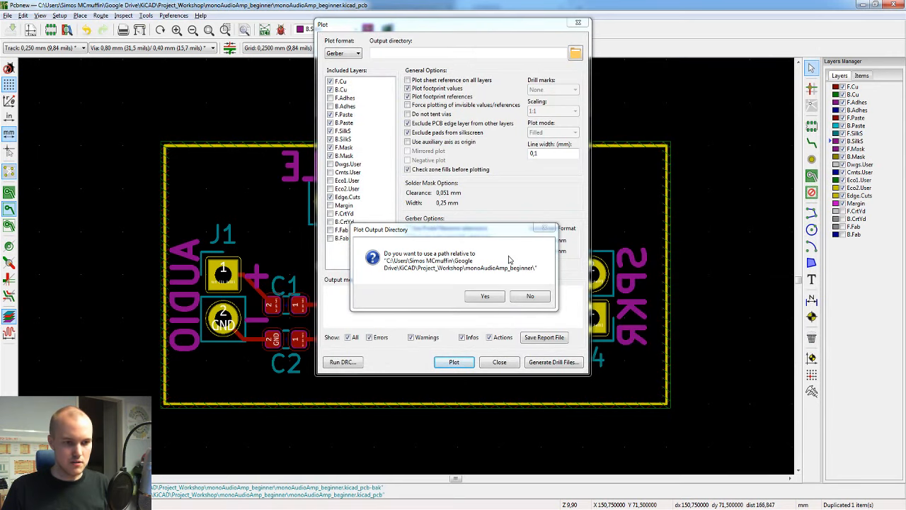
pyautogui.click(497, 296)
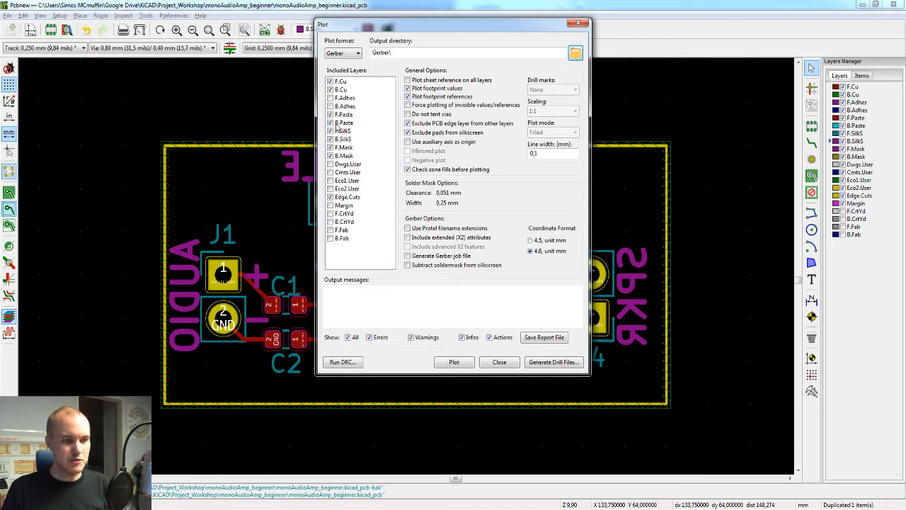
# Step: Exclude F.Paste and B.Paste from the plotted layers and review the included mask and Edge.Cuts layers
pyautogui.click(330, 114)
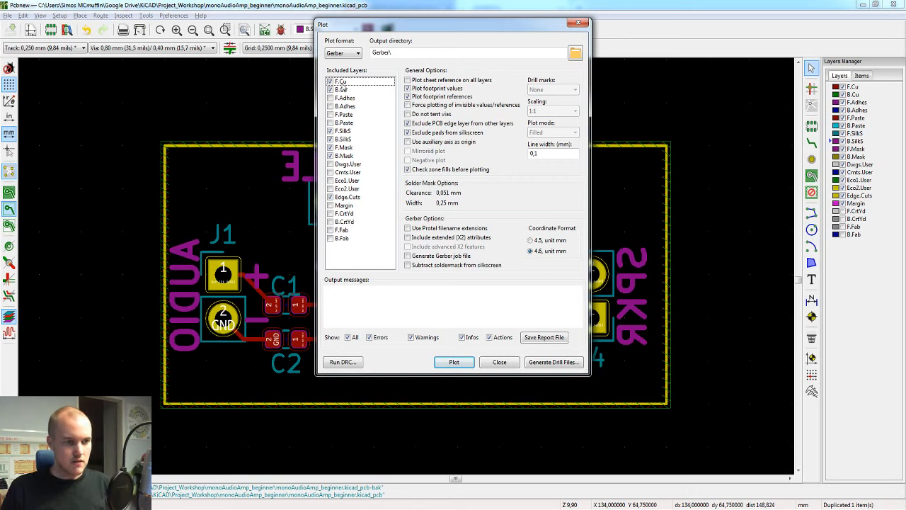
pyautogui.click(347, 147)
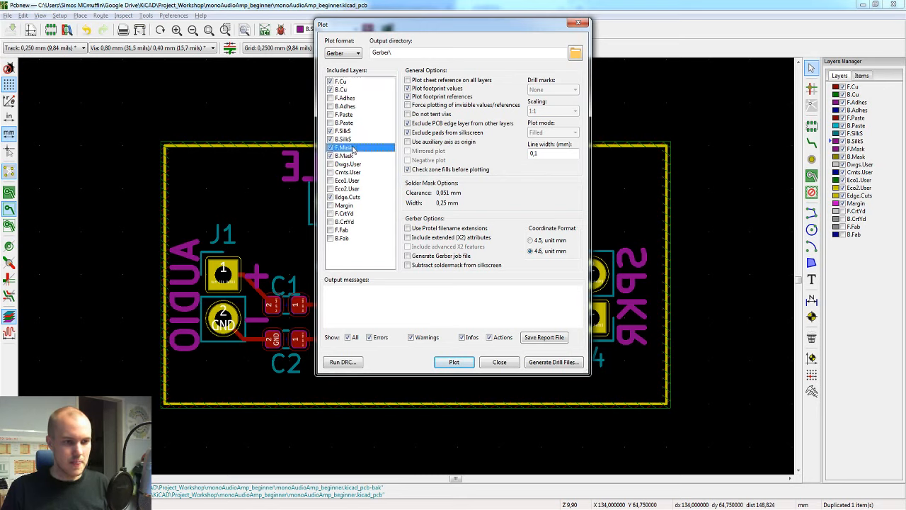
pyautogui.click(354, 156)
pyautogui.click(357, 148)
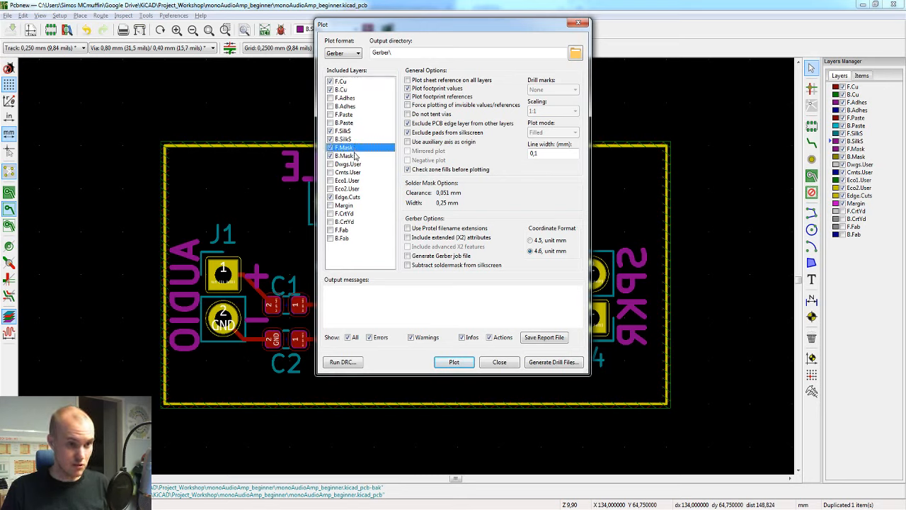
pyautogui.click(356, 156)
pyautogui.click(360, 198)
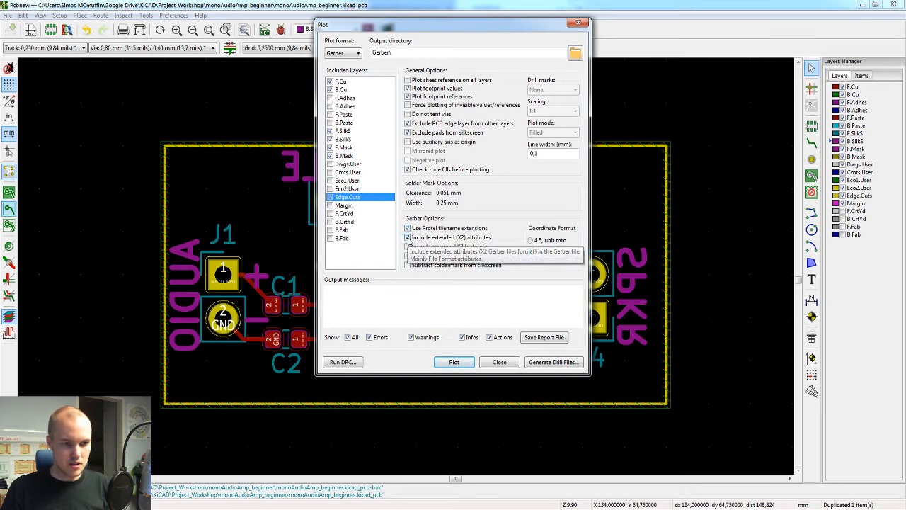
# Step: Enable Protel filename extensions, extended X2 attributes, advanced X2 features and soldermask subtraction from silkscreen, and plot the Gerber files
pyautogui.click(408, 238)
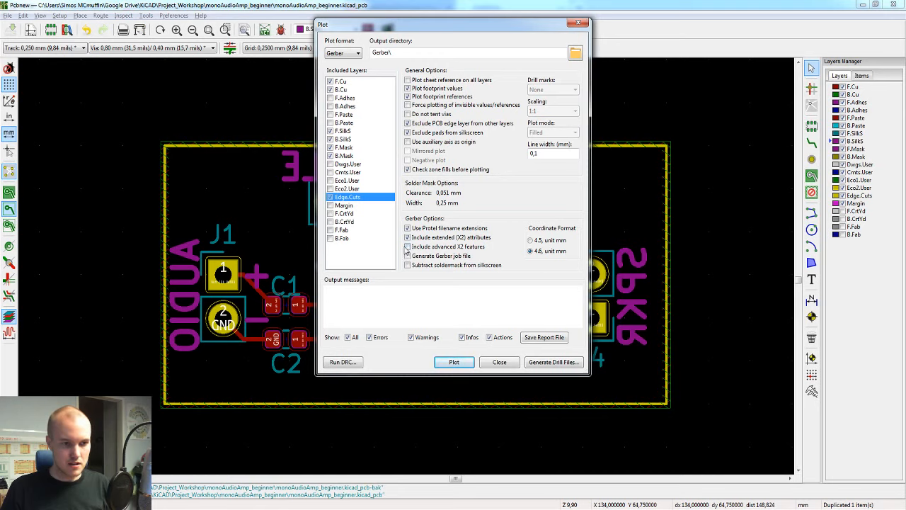
pyautogui.click(409, 247)
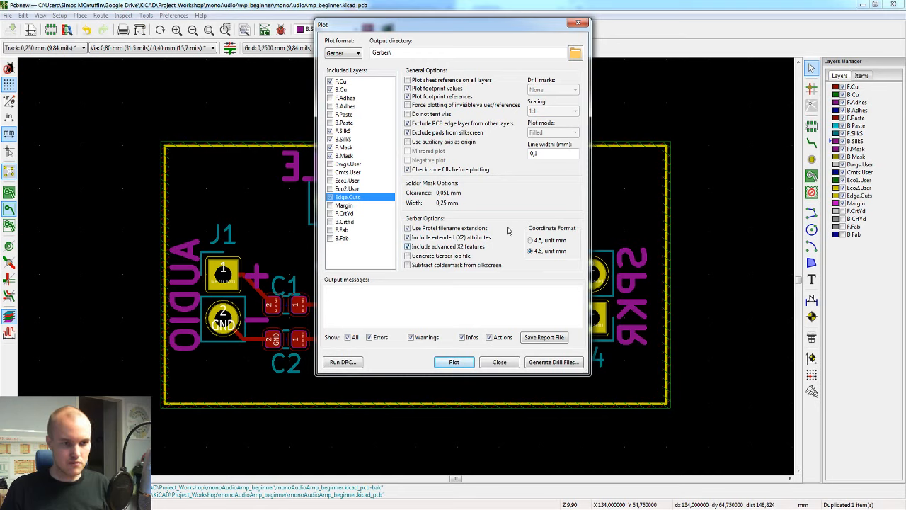
pyautogui.click(408, 266)
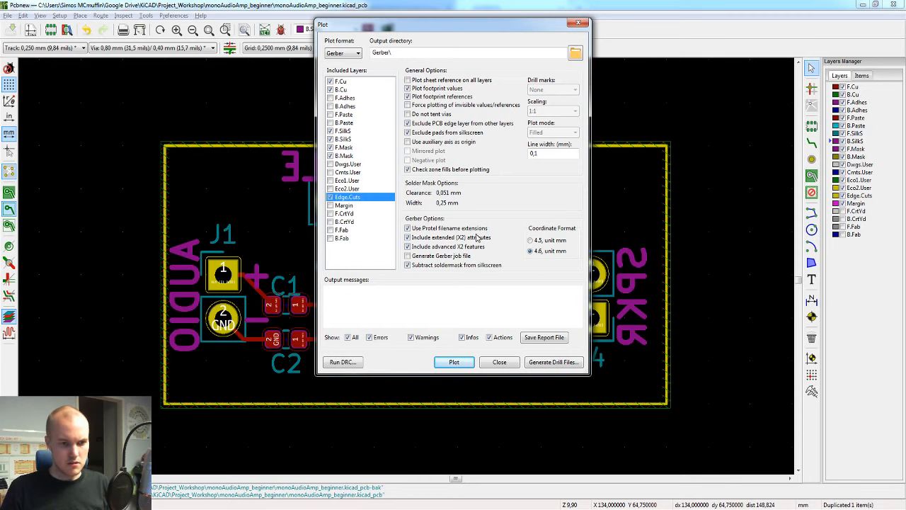
pyautogui.click(454, 362)
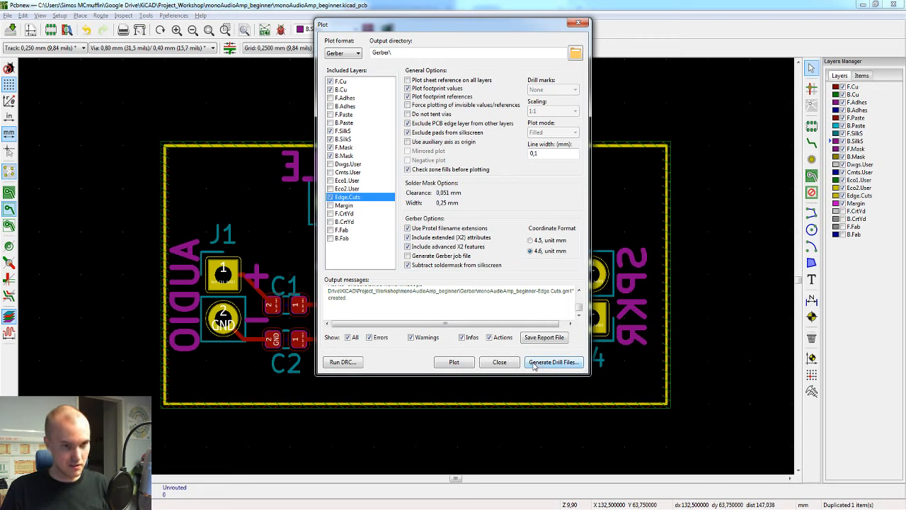
# Step: Open the drill file generation settings for the board
pyautogui.click(536, 362)
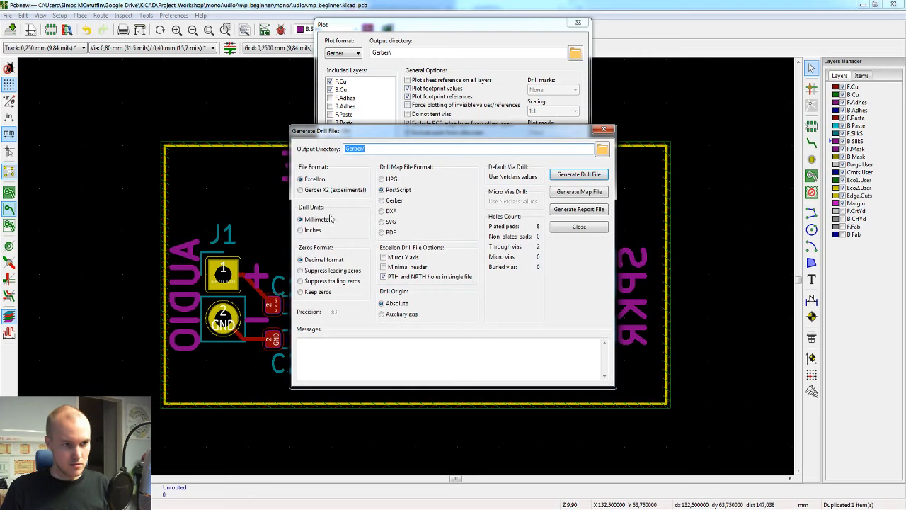
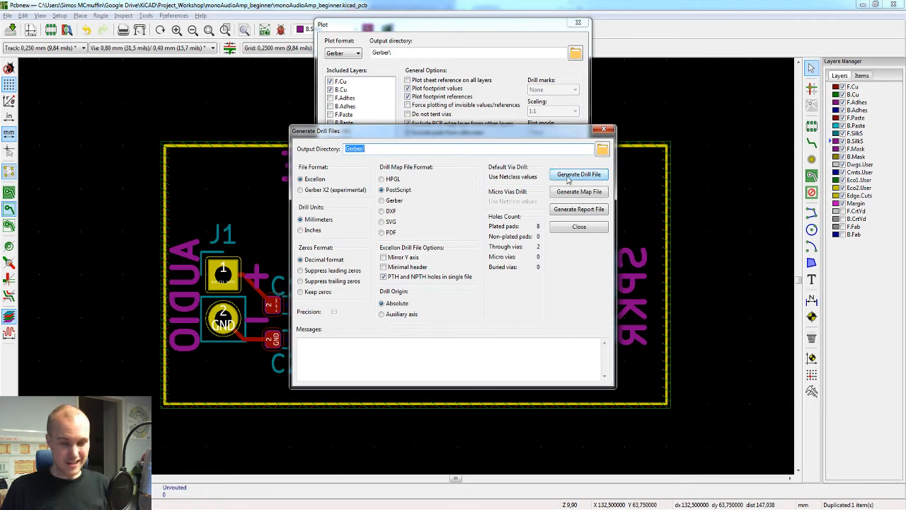
# Step: Generate the Excellon drill file in millimetres into the Gerber folder, finishing the board's plot output
pyautogui.click(568, 179)
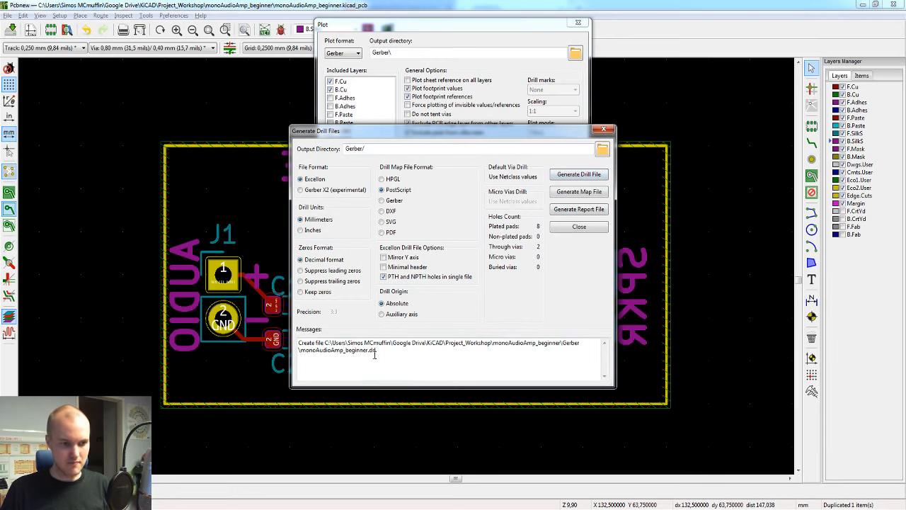
pyautogui.click(598, 228)
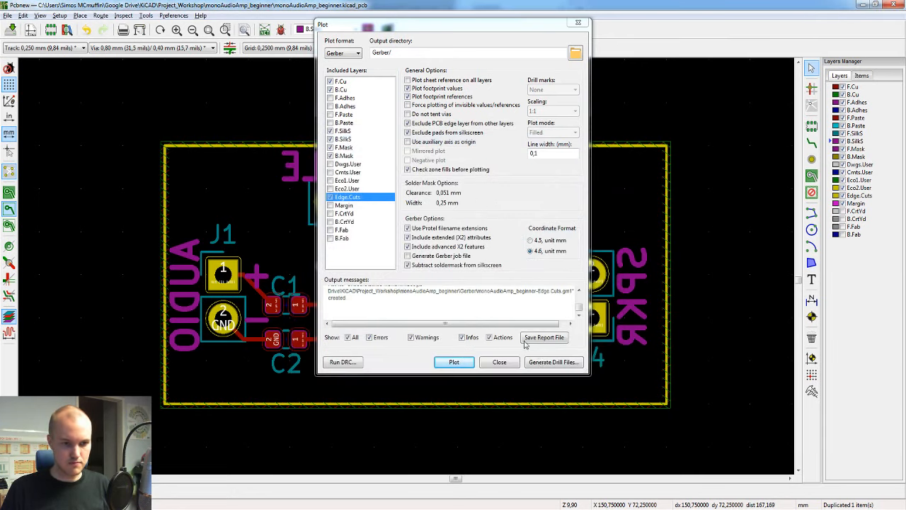
pyautogui.click(506, 362)
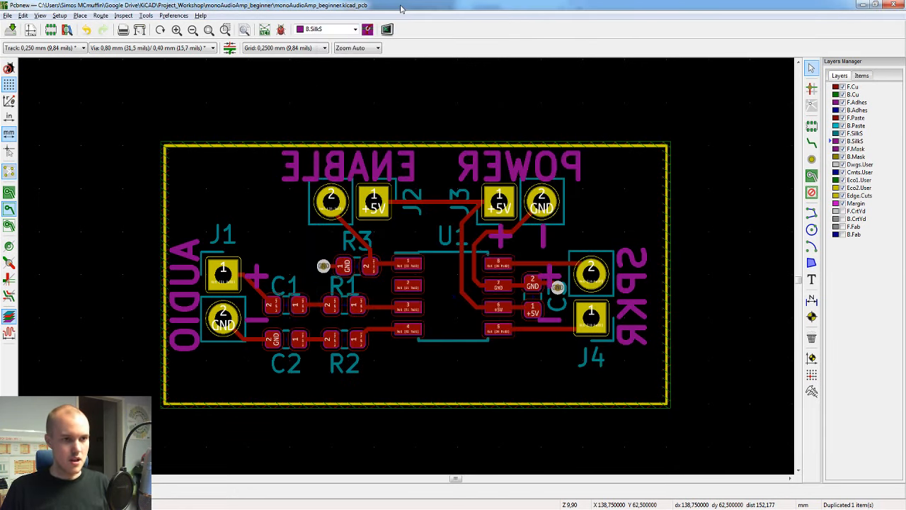
# Step: Switch to the file explorer, inspect the exported files in the project's Gerber folder, and return to the PCB editor
pyautogui.hotkey('alt', 'Tab')
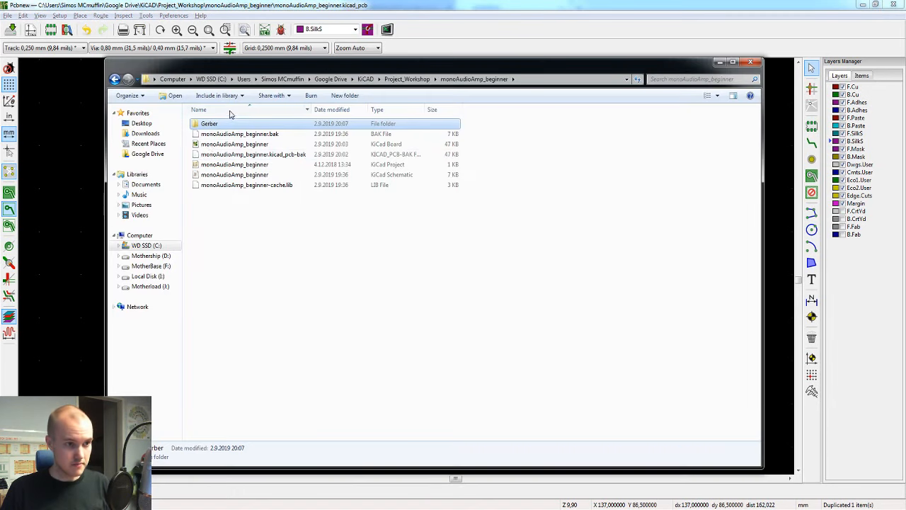
pyautogui.doubleClick(228, 126)
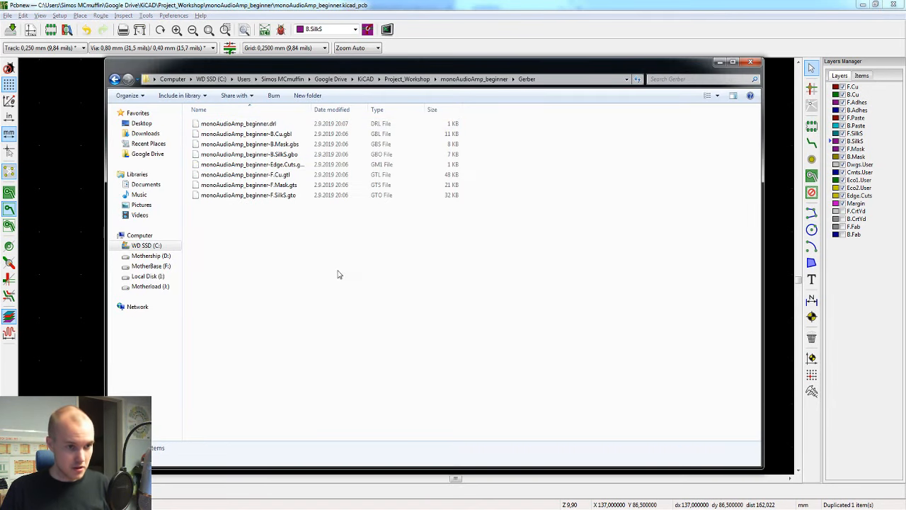
pyautogui.moveTo(338, 269); pyautogui.dragTo(225, 122)
pyautogui.click(391, 217)
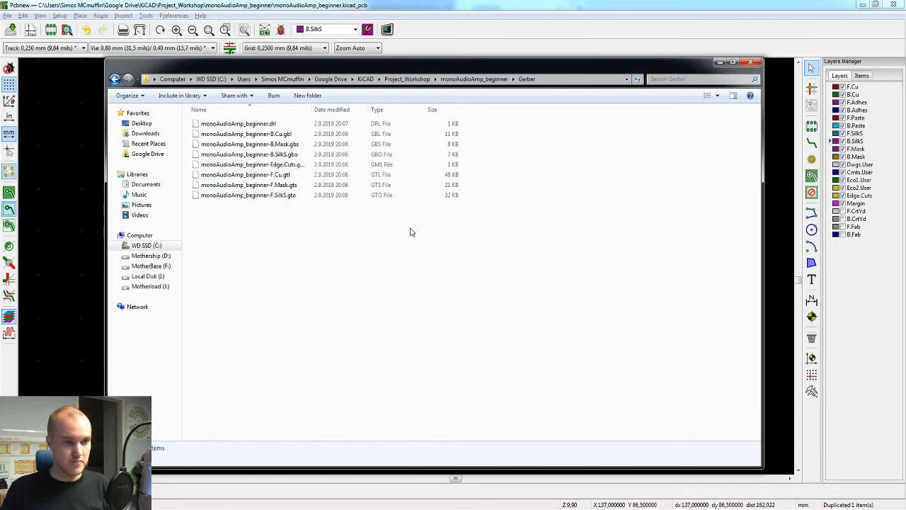
pyautogui.click(404, 9)
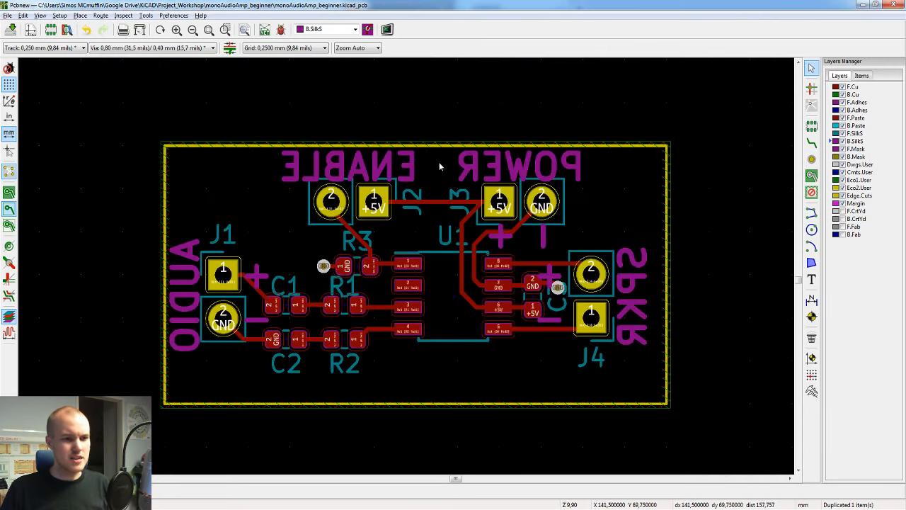
# Step: Run the design rules check on the board with the existing settings and close the check
pyautogui.scroll(1, 414, 282)
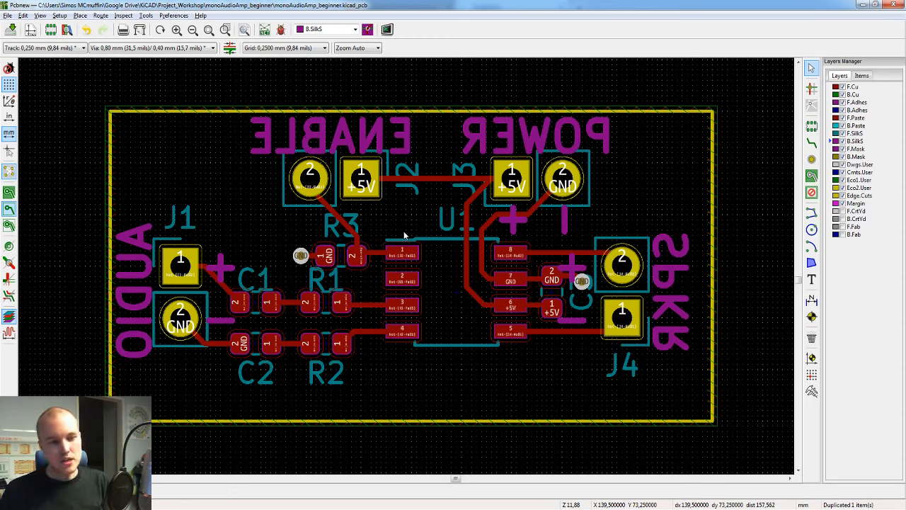
pyautogui.click(280, 29)
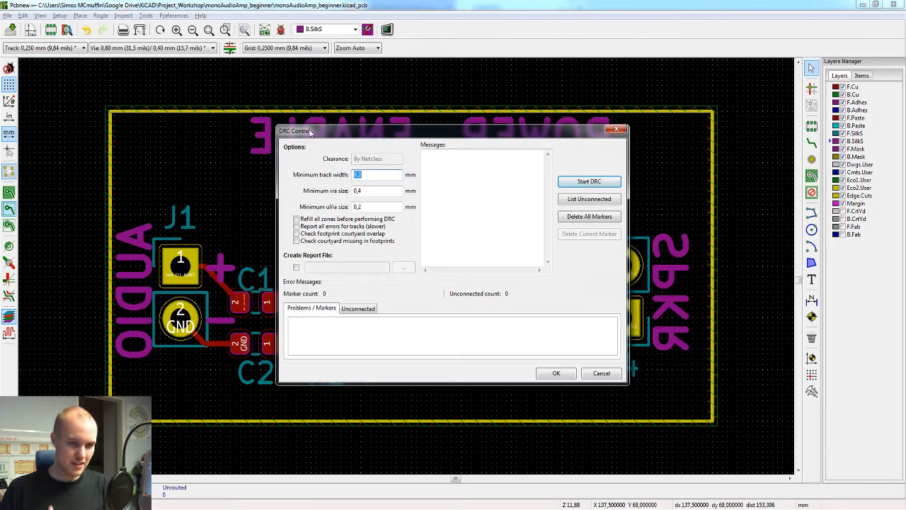
pyautogui.click(590, 181)
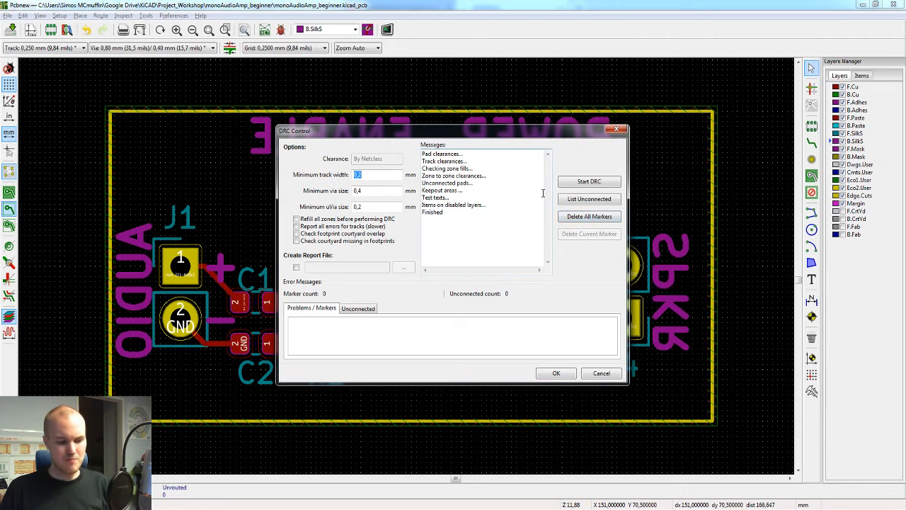
pyautogui.click(606, 376)
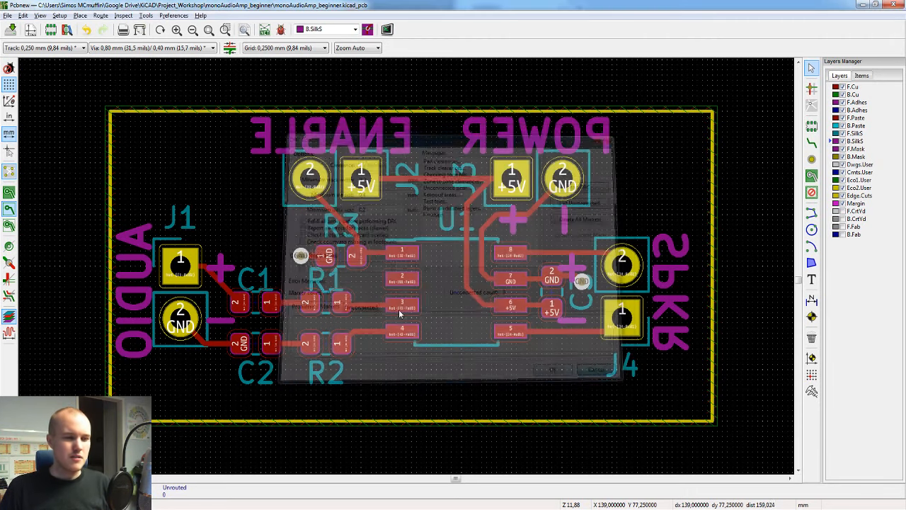
# Step: Route an extra F.Cu track from pad 2 of R3 up to the existing Net-(J2-Pad2) diagonal track
pyautogui.scroll(1, 407, 269)
pyautogui.scroll(3, 408, 230)
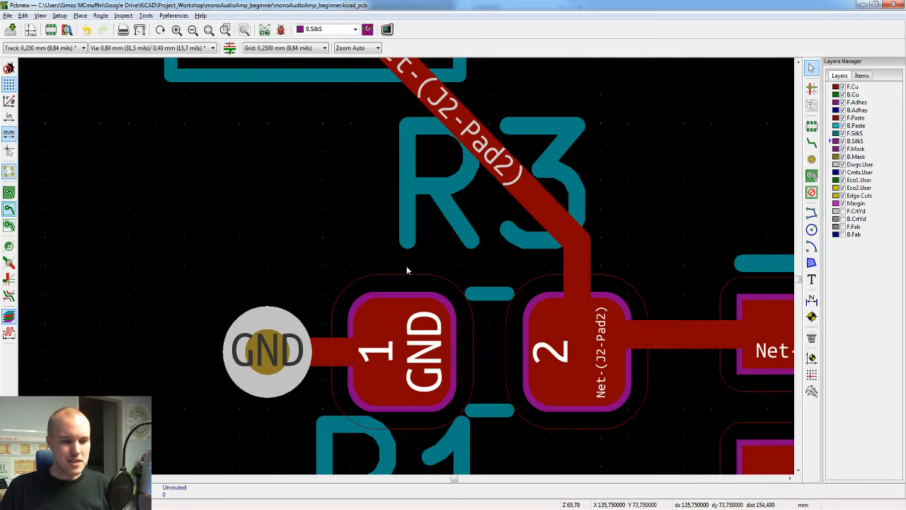
pyautogui.scroll(-2, 507, 257)
pyautogui.scroll(1, 406, 266)
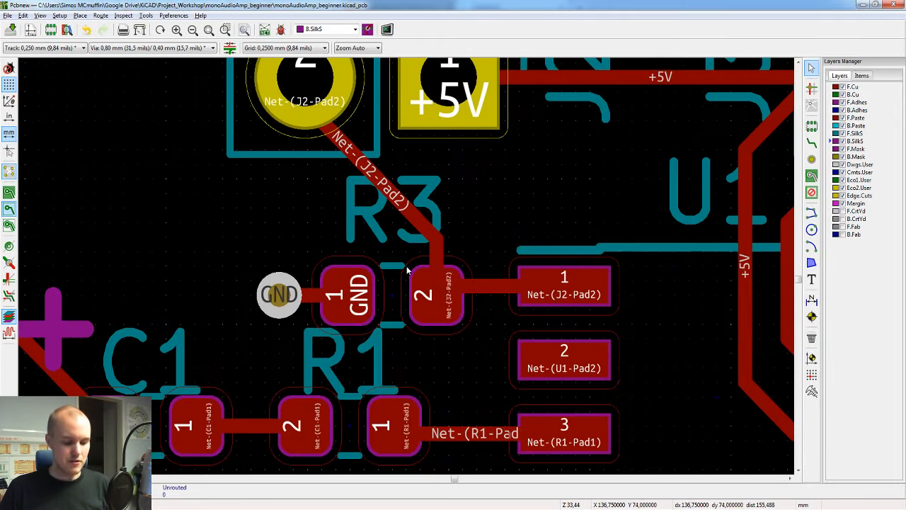
pyautogui.press('x')
pyautogui.click(441, 294)
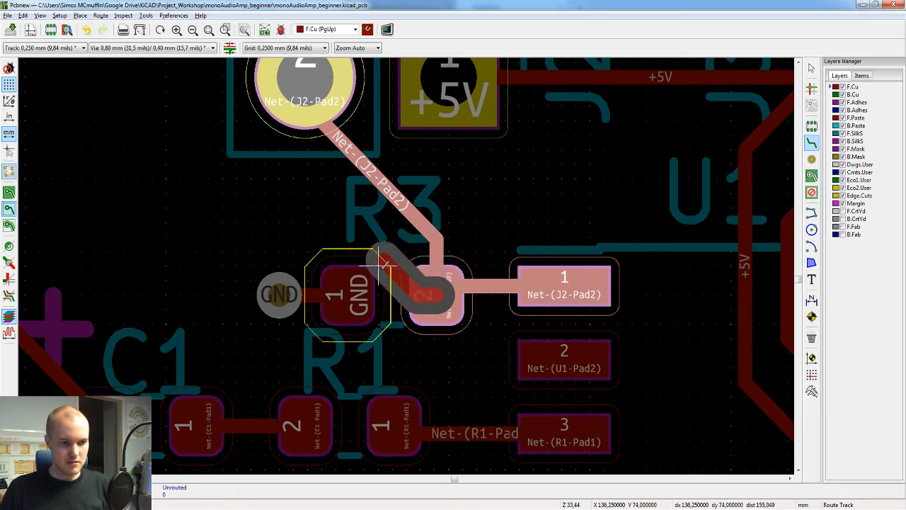
pyautogui.click(388, 199)
pyautogui.click(393, 194)
pyautogui.press('Escape')
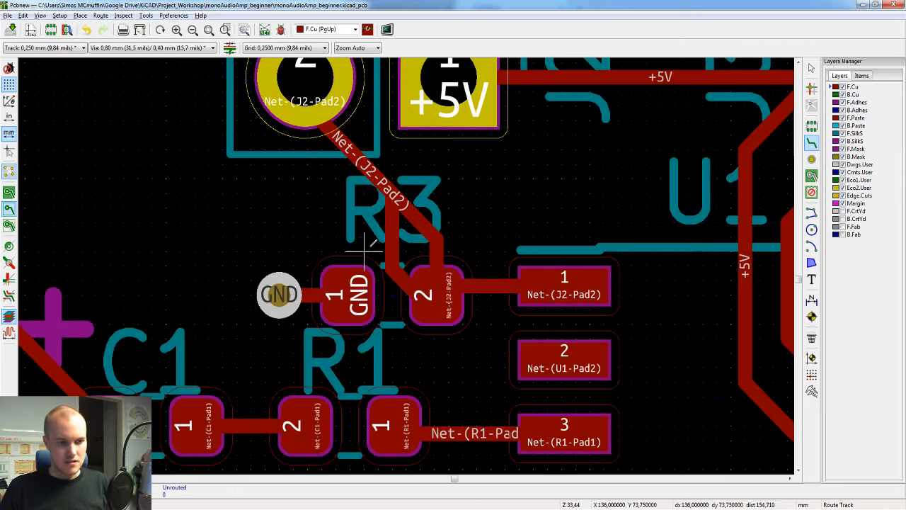
pyautogui.press('Escape')
# Step: Set the width of the new vertical track segment beside R3's pads to 0,5 mm
pyautogui.click(390, 240)
pyautogui.press('e')
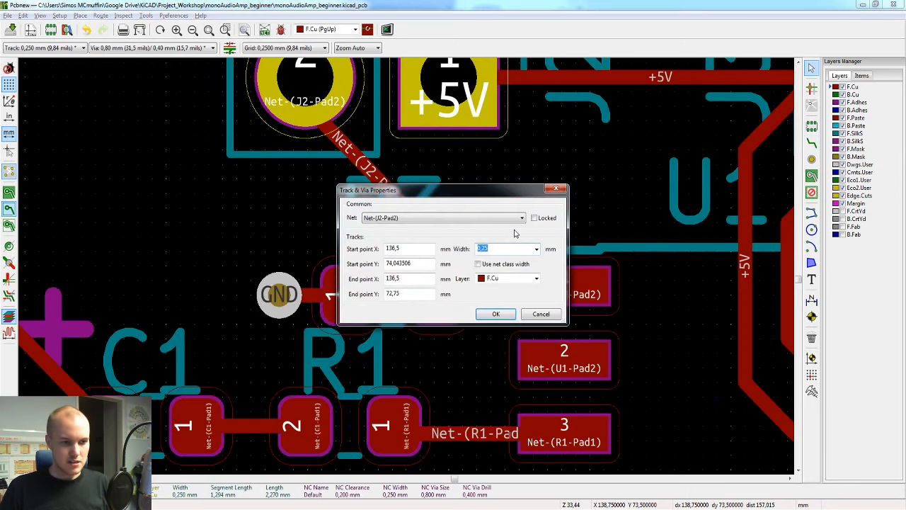
pyautogui.write('0,5')
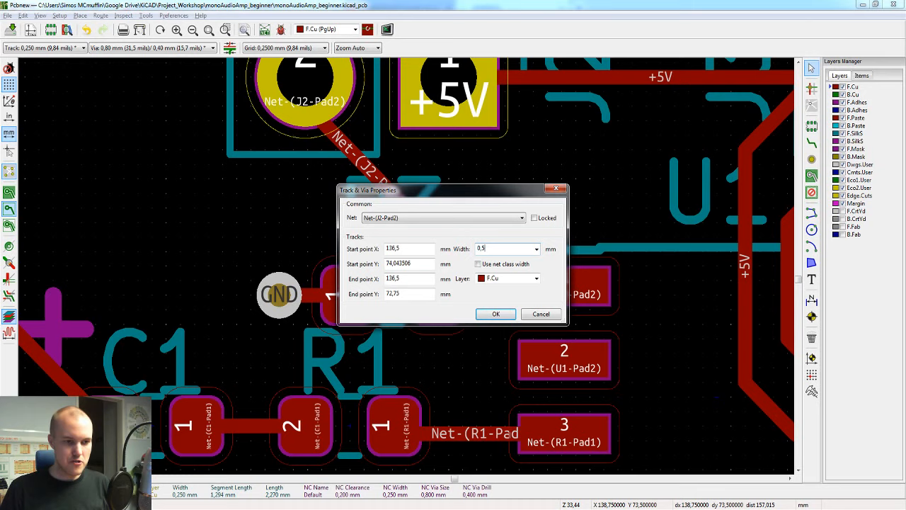
pyautogui.press('Return')
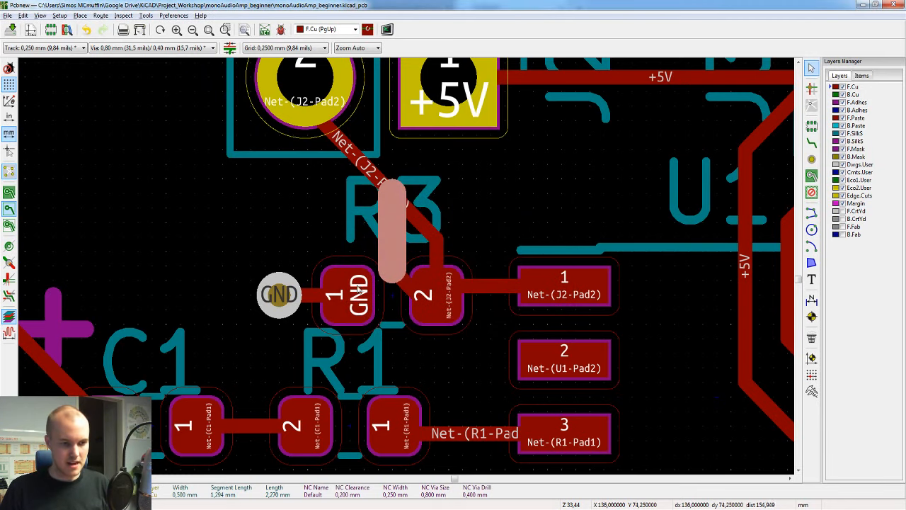
pyautogui.click(528, 179)
# Step: Run the design rules check with the widened track in place, re-filling the outdated zones
pyautogui.scroll(-2, 532, 216)
pyautogui.scroll(5, 405, 274)
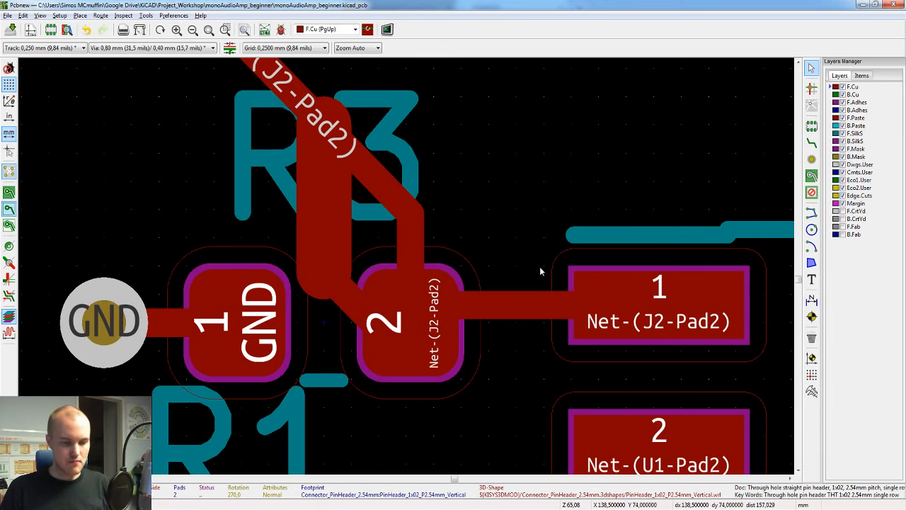
pyautogui.scroll(-1, 241, 269)
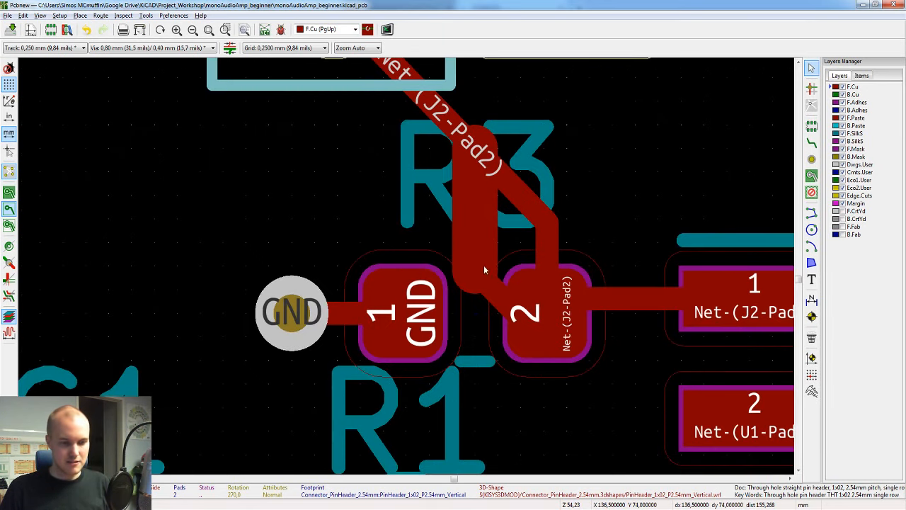
pyautogui.scroll(-2, 484, 269)
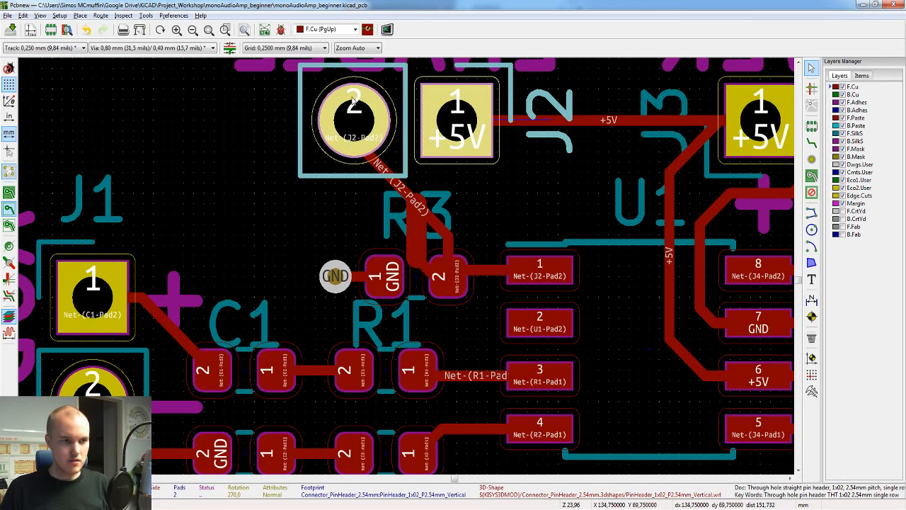
pyautogui.click(281, 30)
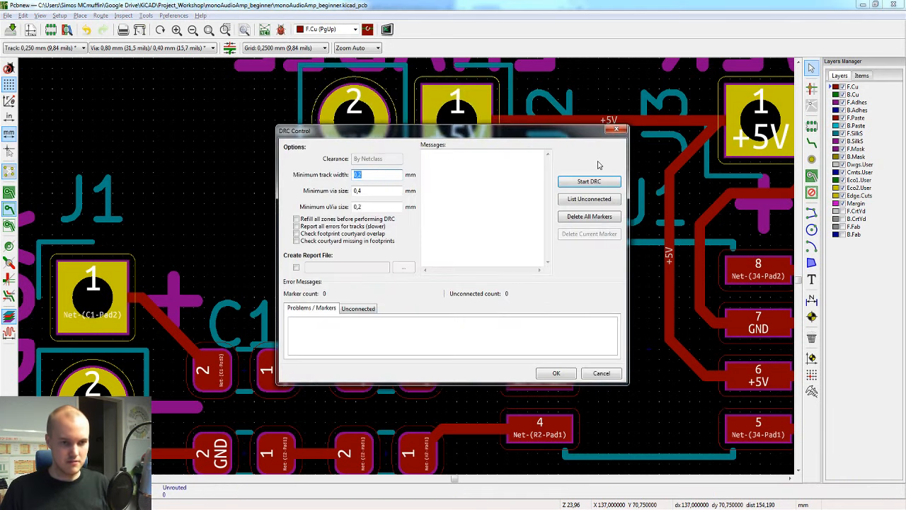
pyautogui.click(591, 182)
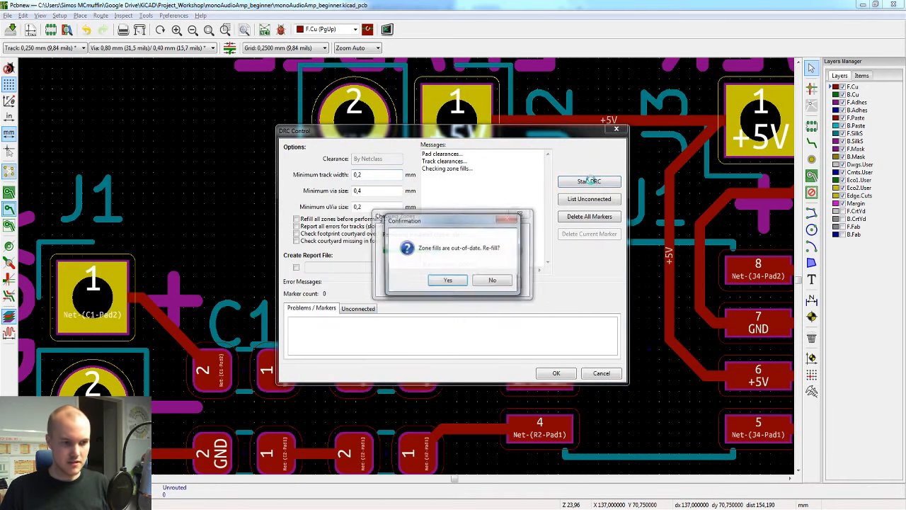
pyautogui.click(445, 282)
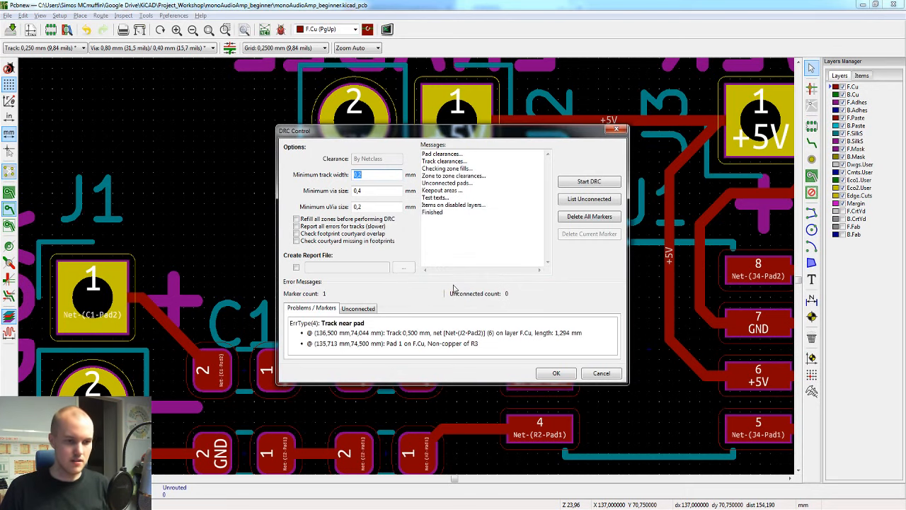
pyautogui.click(601, 374)
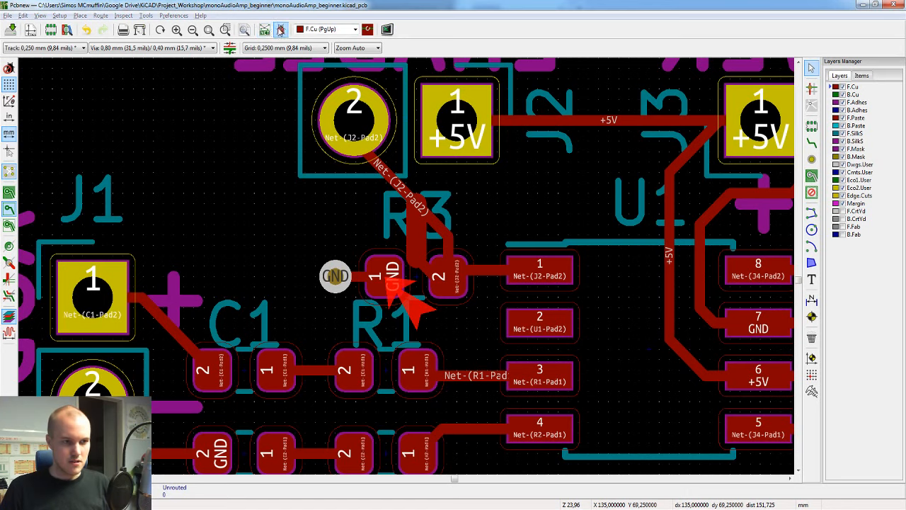
# Step: Reopen the design rules check, move its window off the R3 area, and review the listed problem
pyautogui.click(281, 29)
pyautogui.moveTo(411, 132); pyautogui.dragTo(528, 77)
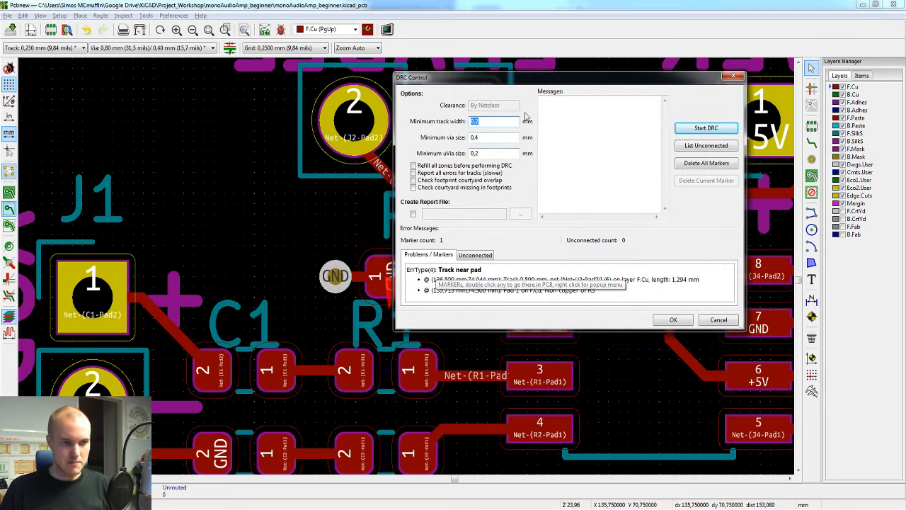
pyautogui.click(718, 320)
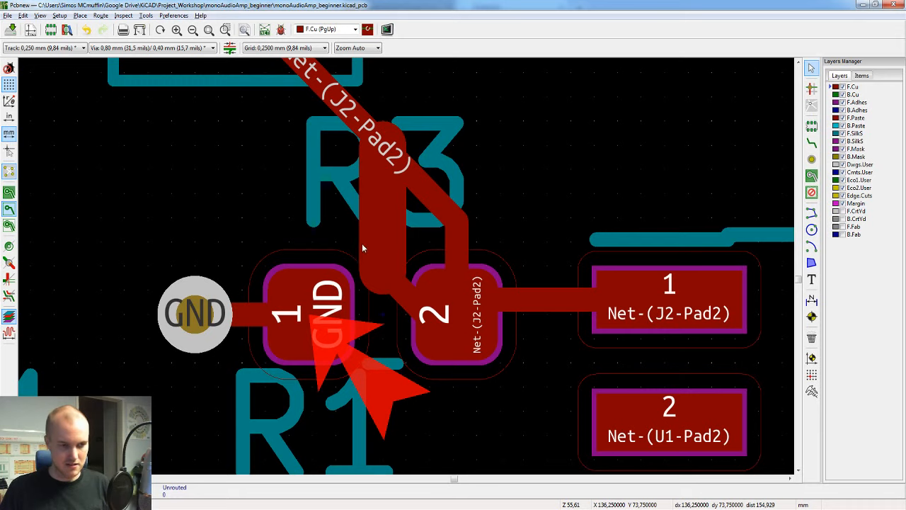
# Step: Delete the widened vertical track segment between the pads of R3
pyautogui.click(362, 243)
pyautogui.press('Delete')
pyautogui.click(363, 242)
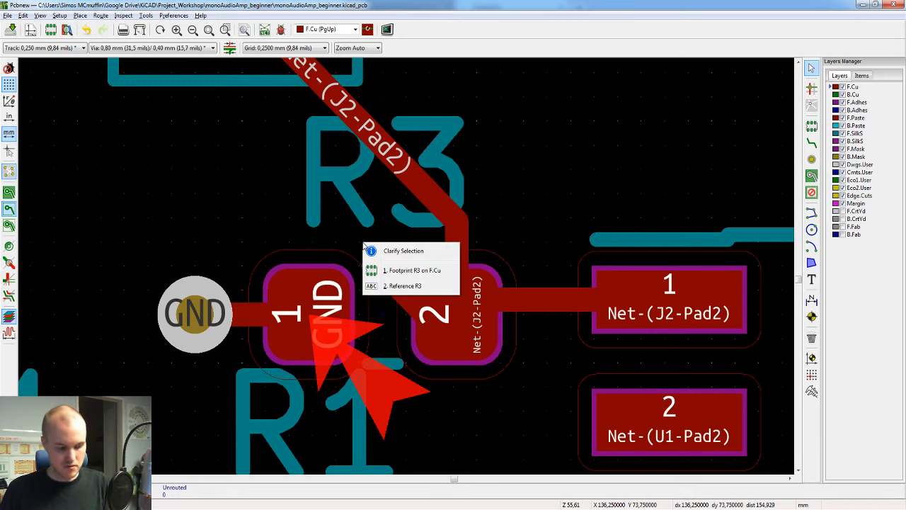
pyautogui.press('Escape')
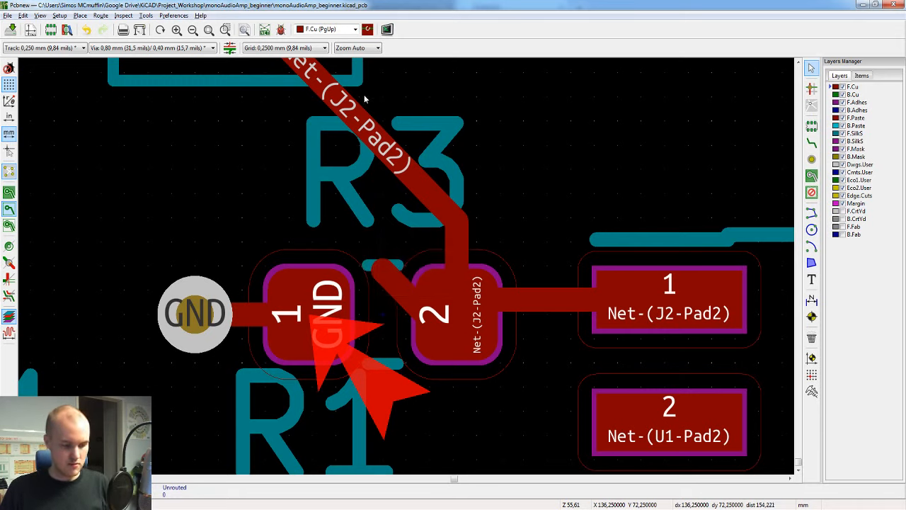
# Step: Rerun the design rules check without the widened segment and close the check
pyautogui.click(281, 29)
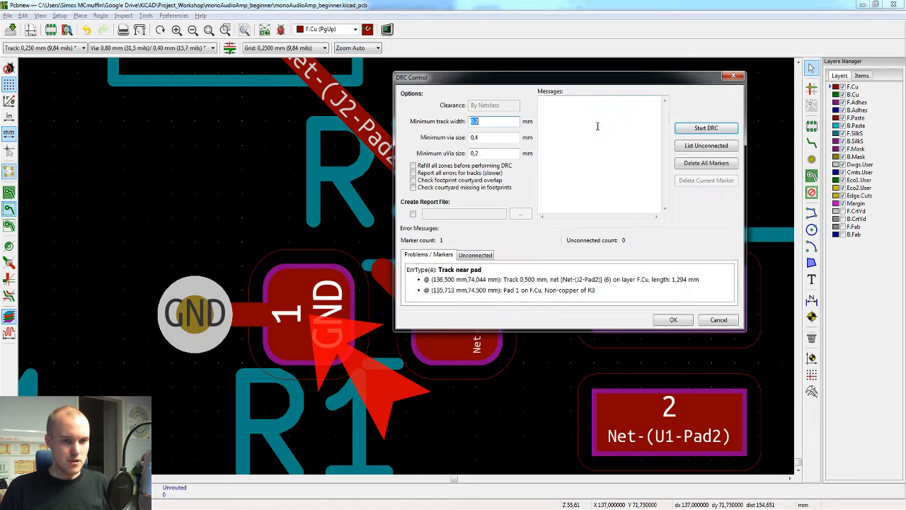
pyautogui.click(694, 127)
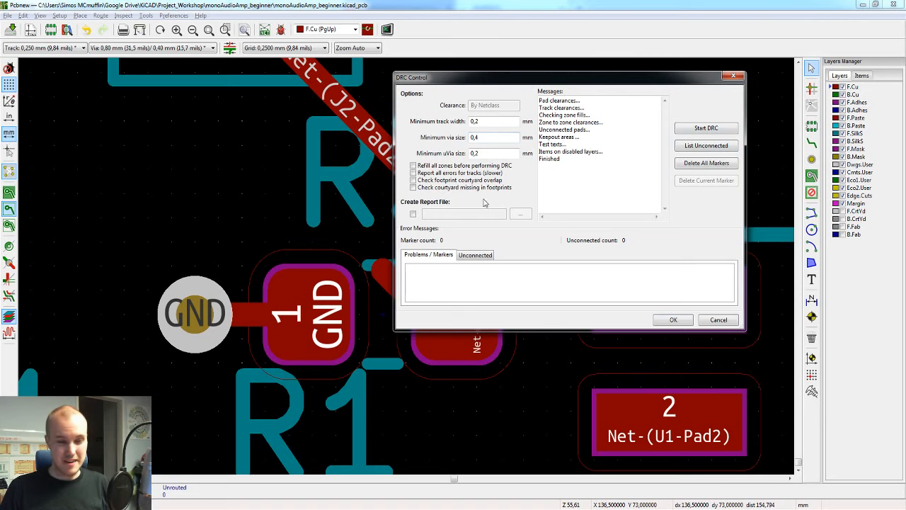
pyautogui.click(719, 320)
# Step: Delete the leftover diagonal track stub at pad 2 of R3
pyautogui.click(391, 280)
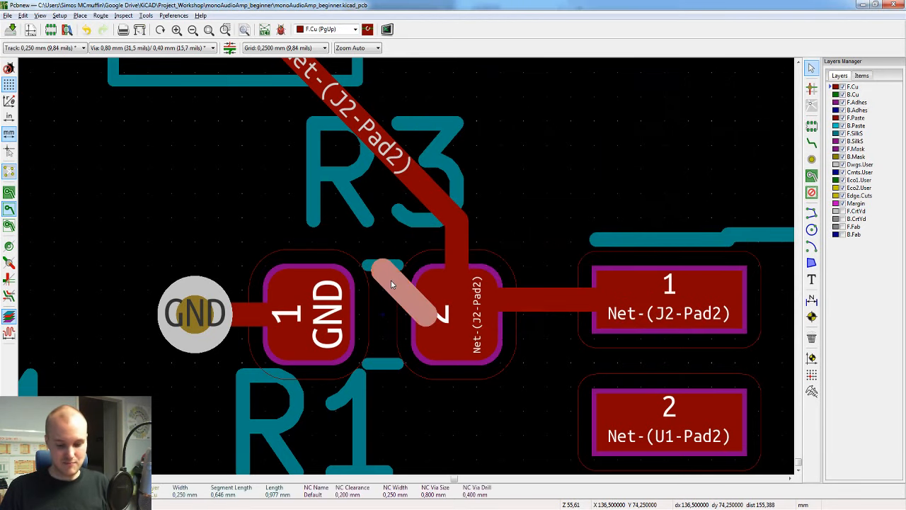
pyautogui.press('Delete')
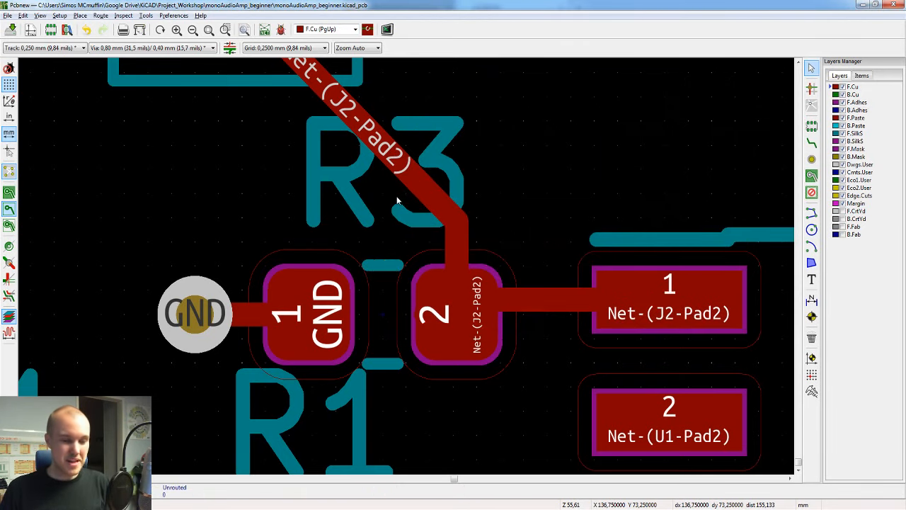
# Step: Run the design rules check with the zones refilled, list the unconnected items, and close the check
pyautogui.scroll(-5, 411, 272)
pyautogui.moveTo(480, 283); pyautogui.dragTo(418, 274, button='middle')
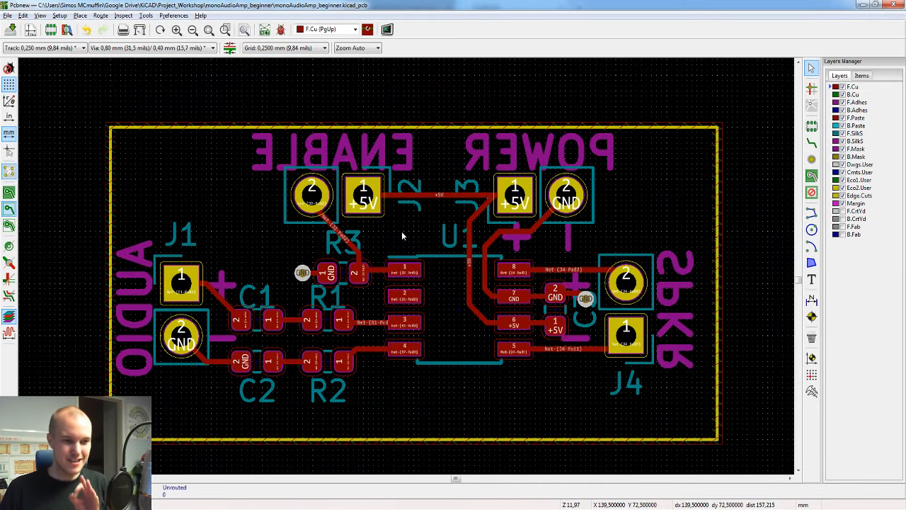
pyautogui.click(281, 29)
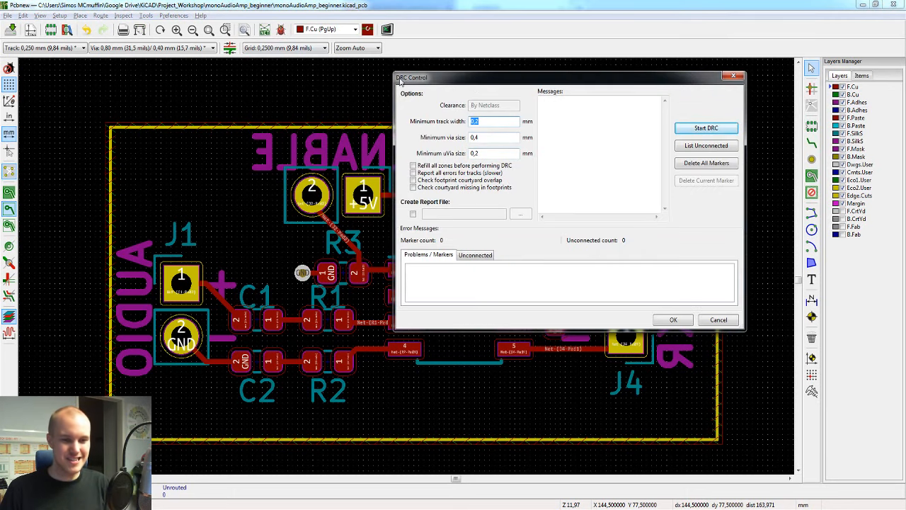
pyautogui.click(701, 129)
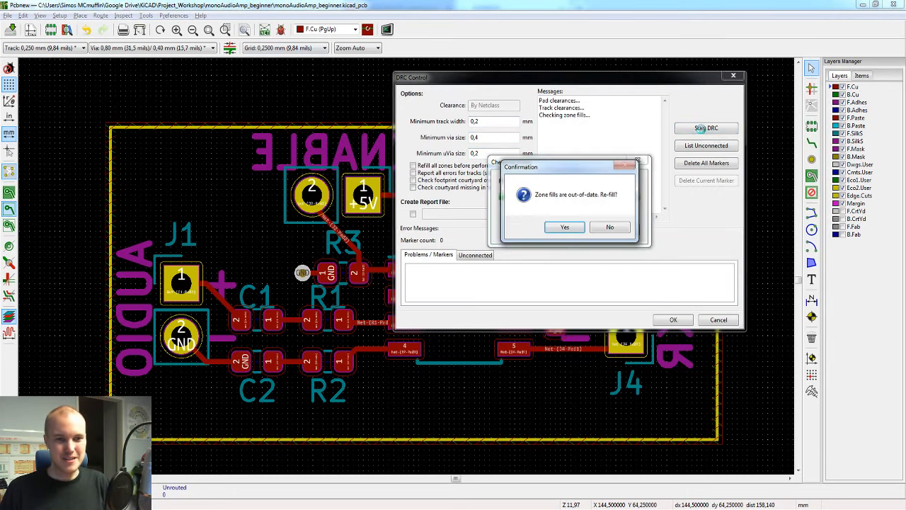
pyautogui.click(560, 227)
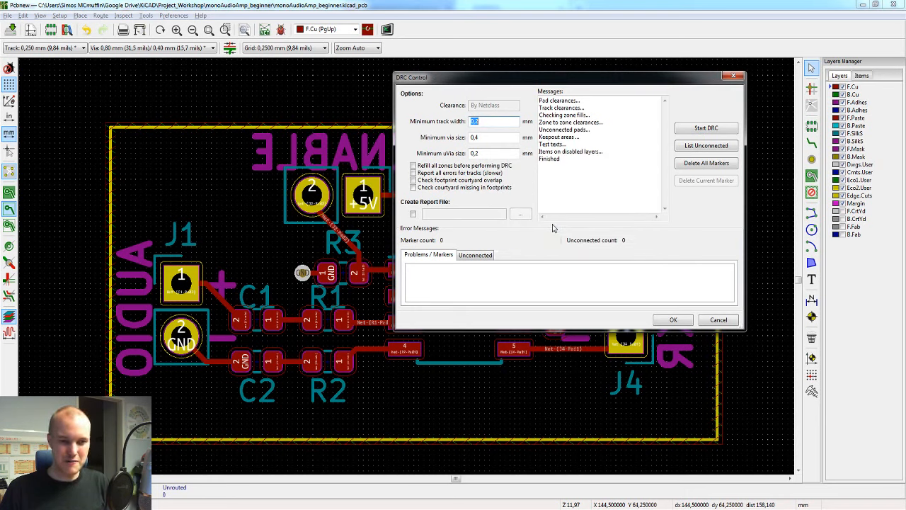
pyautogui.click(709, 149)
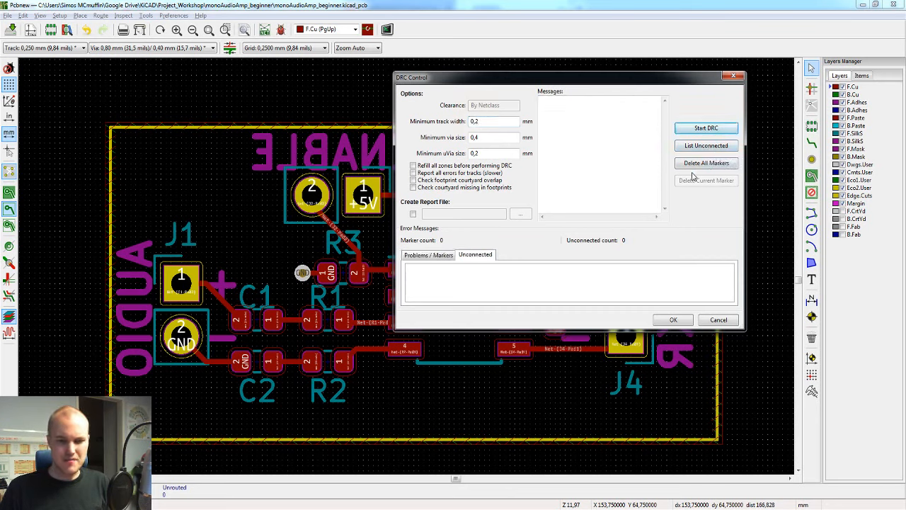
pyautogui.click(728, 324)
# Step: Delete the front copper track segment between pad 5 of U1 and pad 1 of J4
pyautogui.click(585, 348)
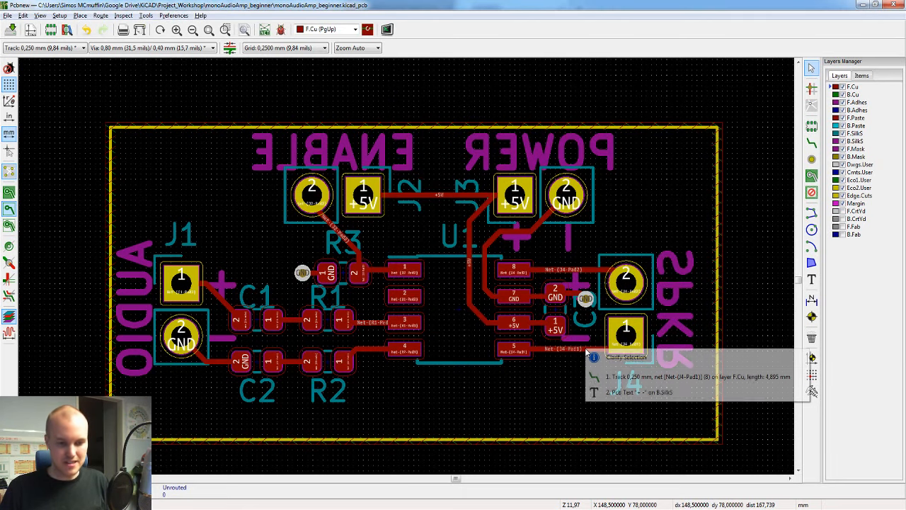
pyautogui.click(600, 372)
pyautogui.press('Delete')
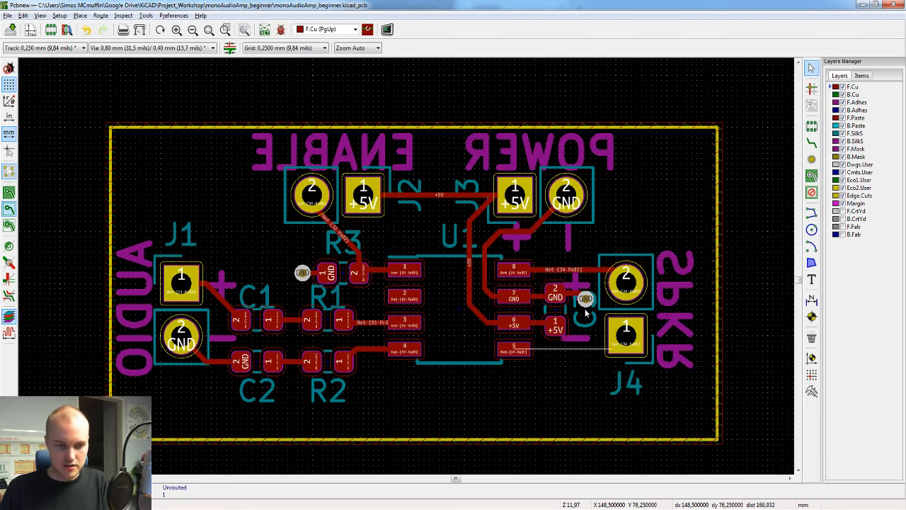
pyautogui.scroll(3, 586, 350)
pyautogui.scroll(-3, 257, 240)
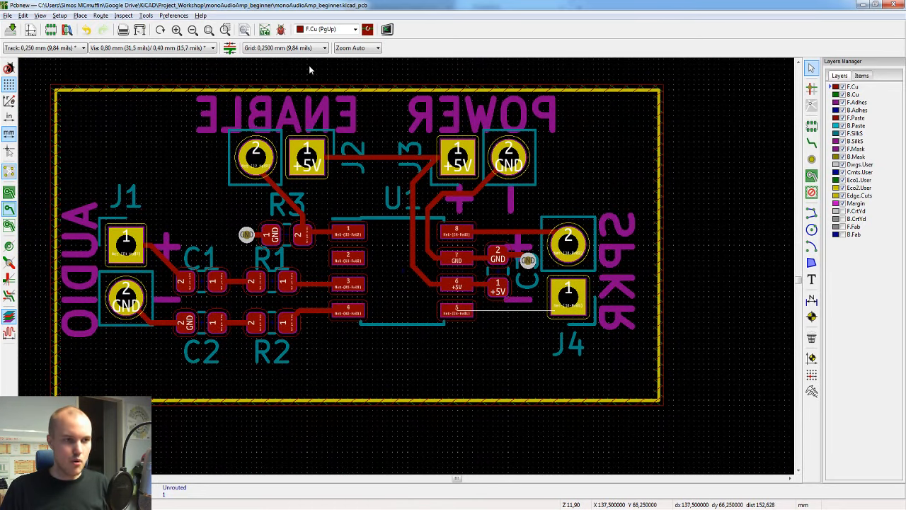
# Step: List the unconnected items in the design rules check, locate the missing J4 connection on the board, and close the check
pyautogui.click(280, 29)
pyautogui.click(694, 146)
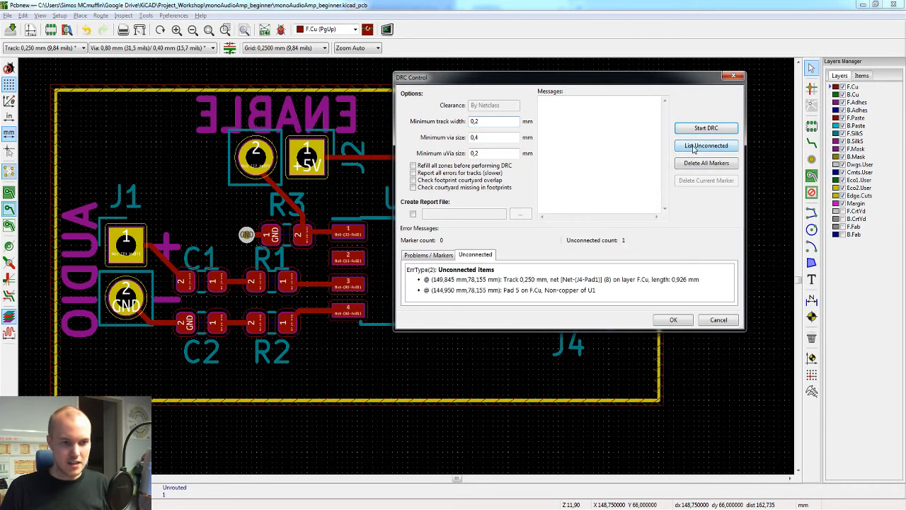
pyautogui.moveTo(592, 85); pyautogui.dragTo(724, 85)
pyautogui.click(224, 283)
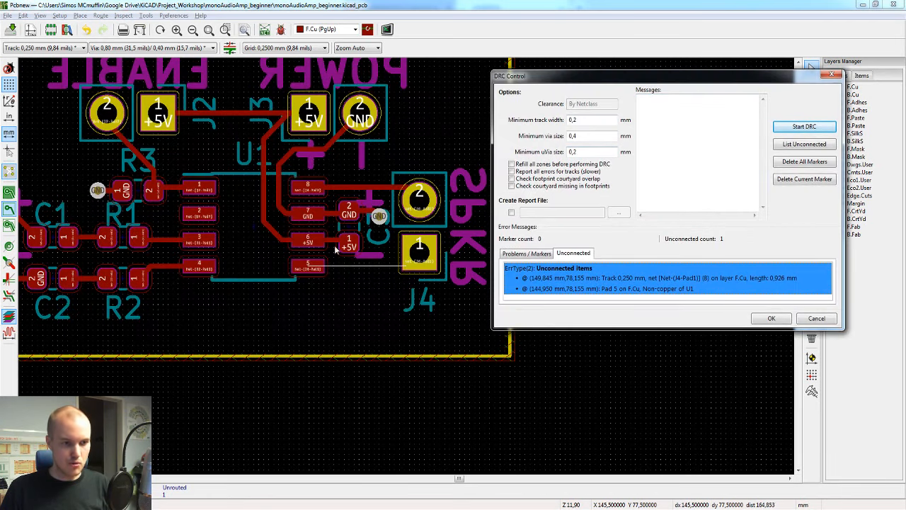
pyautogui.click(800, 318)
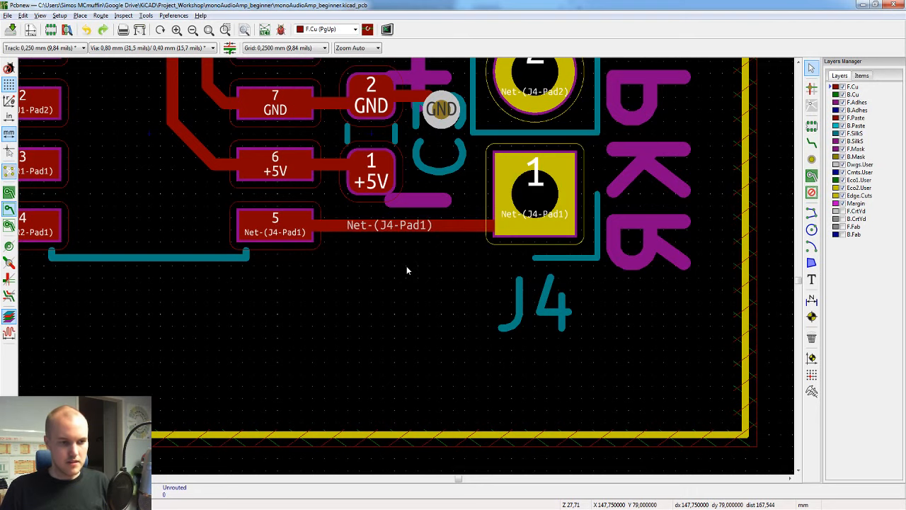
# Step: Save the board with the track between U1 pad 5 and J4 pad 1 restored
pyautogui.hotkey('ctrl', 's')
pyautogui.scroll(-5, 407, 266)
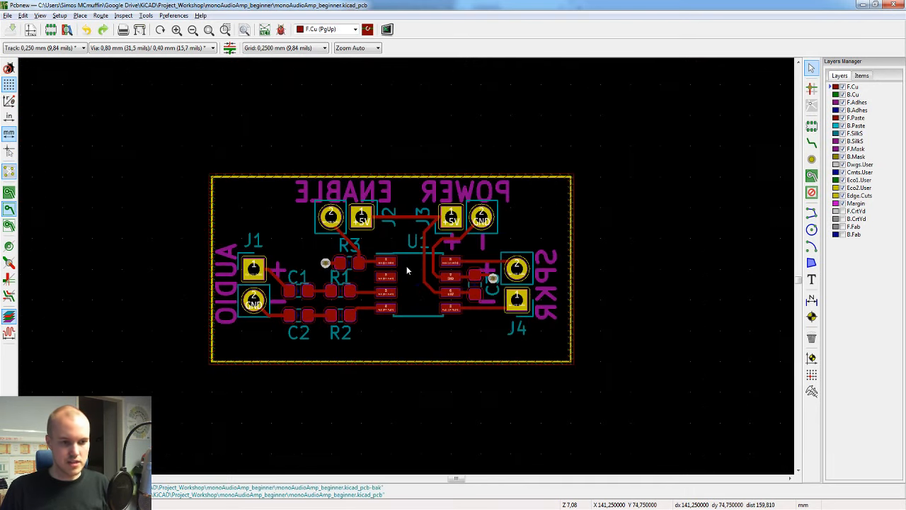
pyautogui.scroll(3, 406, 265)
pyautogui.scroll(-1, 409, 234)
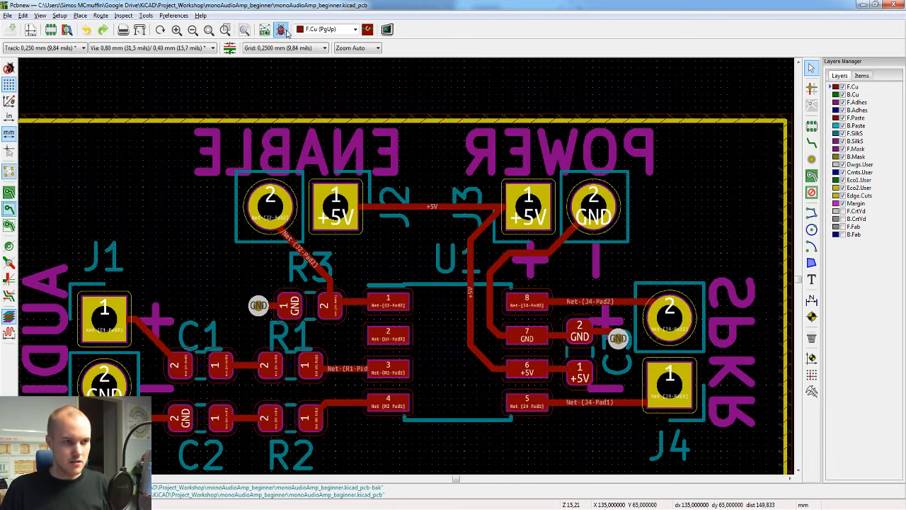
# Step: Rerun the design rules check on the restored board, list the unconnected items again, and close the check
pyautogui.click(282, 30)
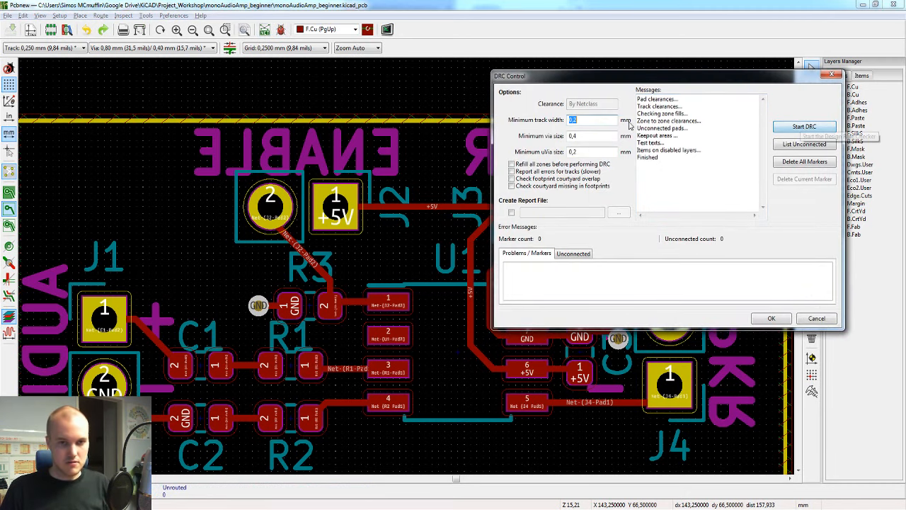
pyautogui.click(788, 145)
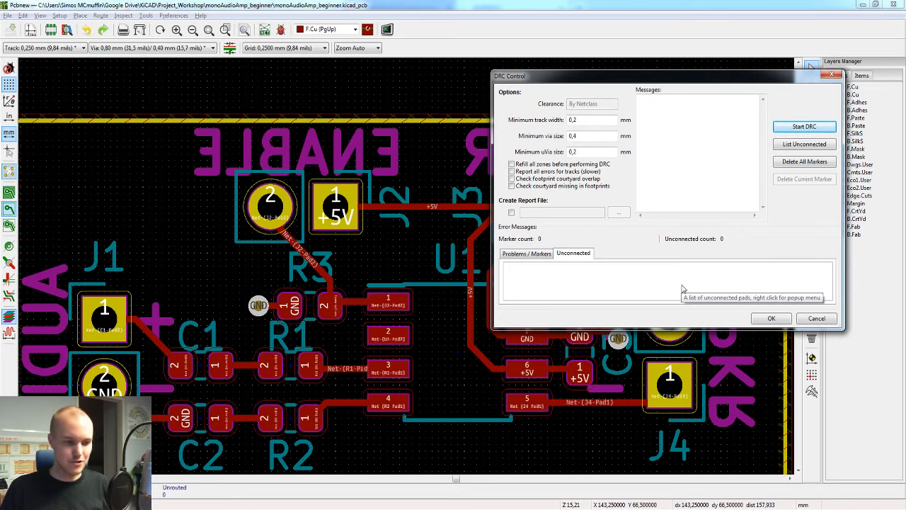
pyautogui.click(817, 318)
pyautogui.scroll(-1, 410, 267)
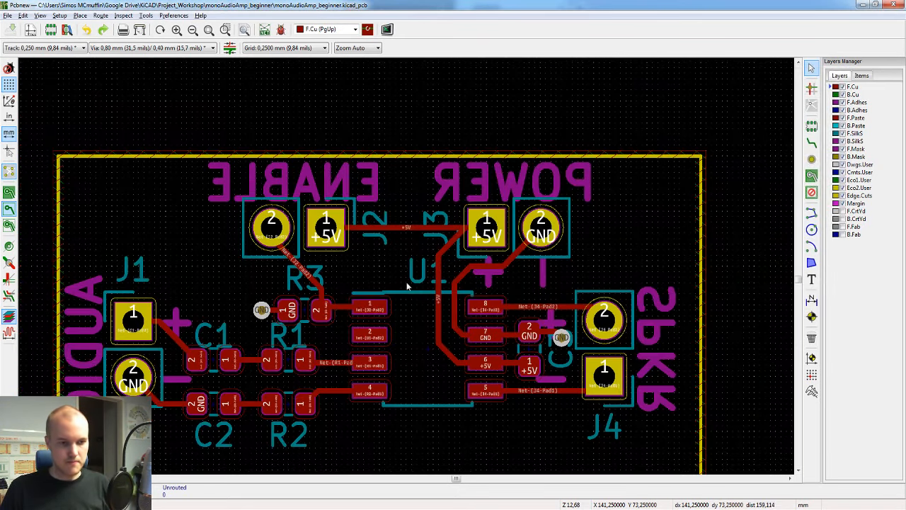
pyautogui.scroll(1, 409, 268)
pyautogui.scroll(-2, 425, 255)
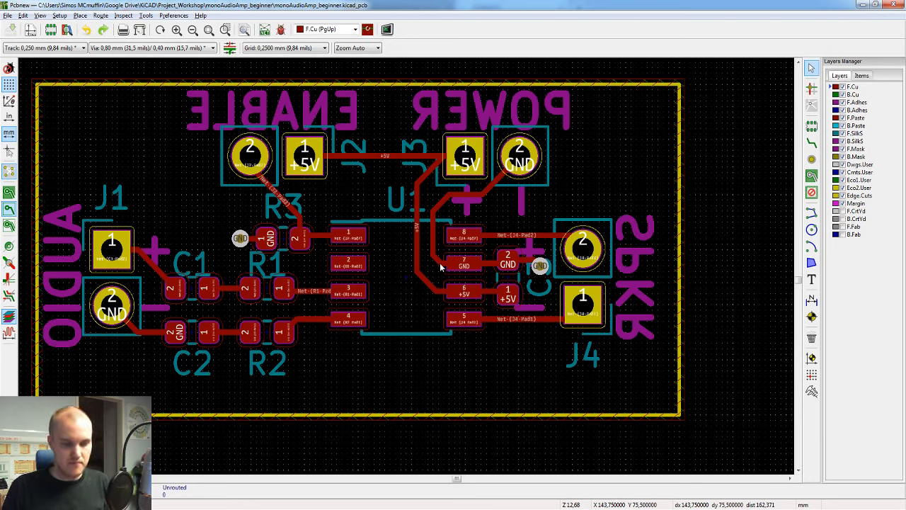
# Step: Compress all the Gerber and drill files in the Gerber folder into Gerber.zip with 7-Zip
pyautogui.click(315, 509)
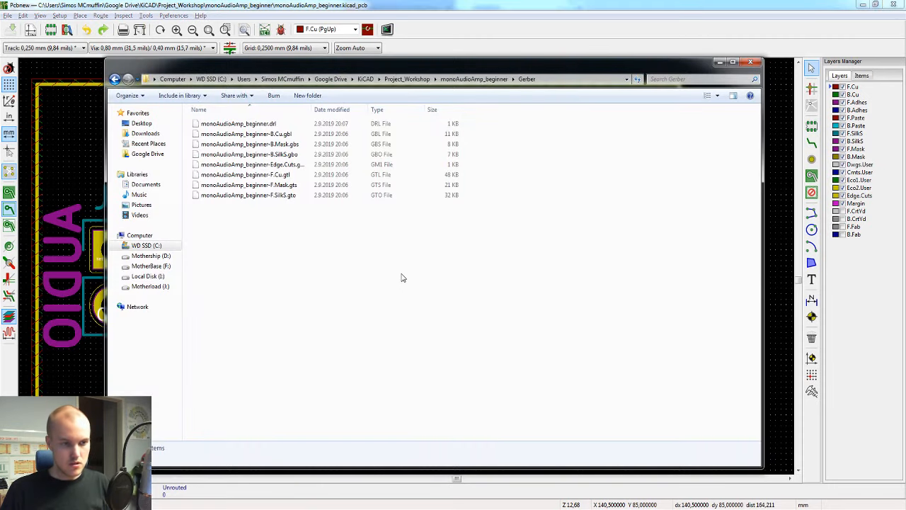
pyautogui.moveTo(636, 327); pyautogui.dragTo(220, 129)
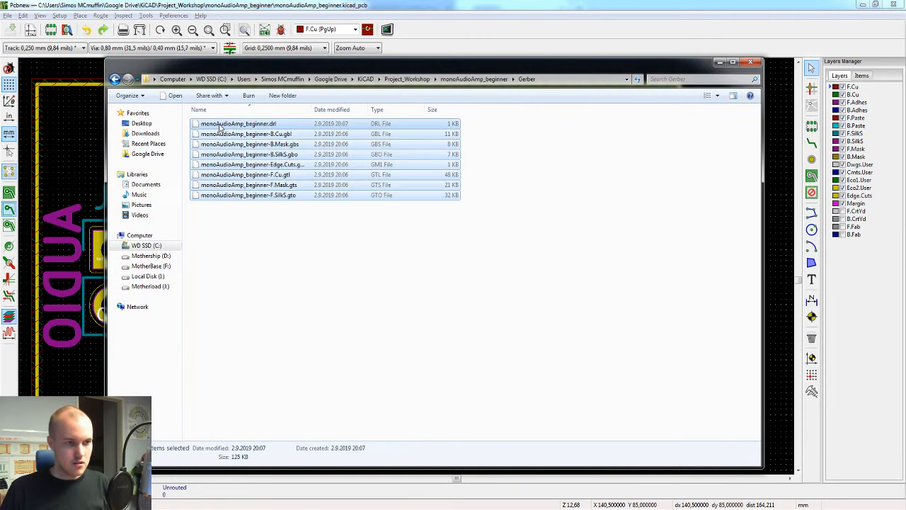
pyautogui.rightClick(222, 125)
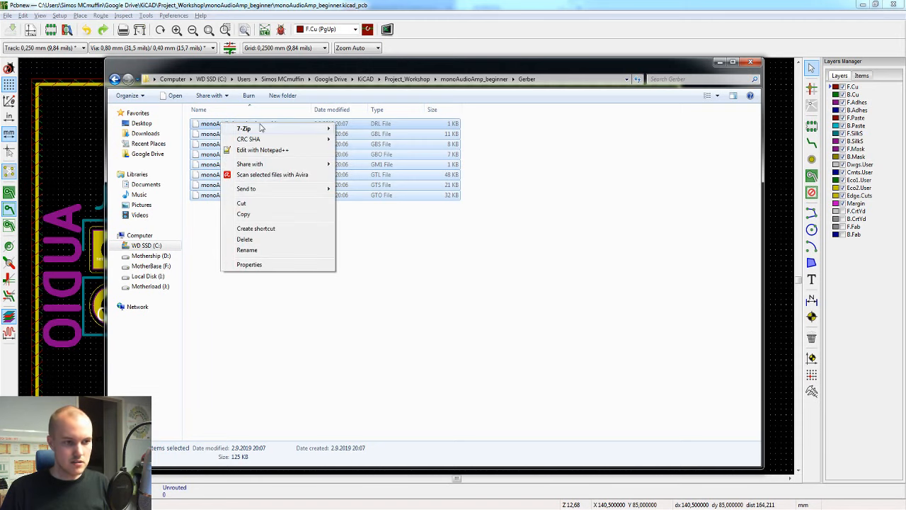
pyautogui.moveTo(260, 128)
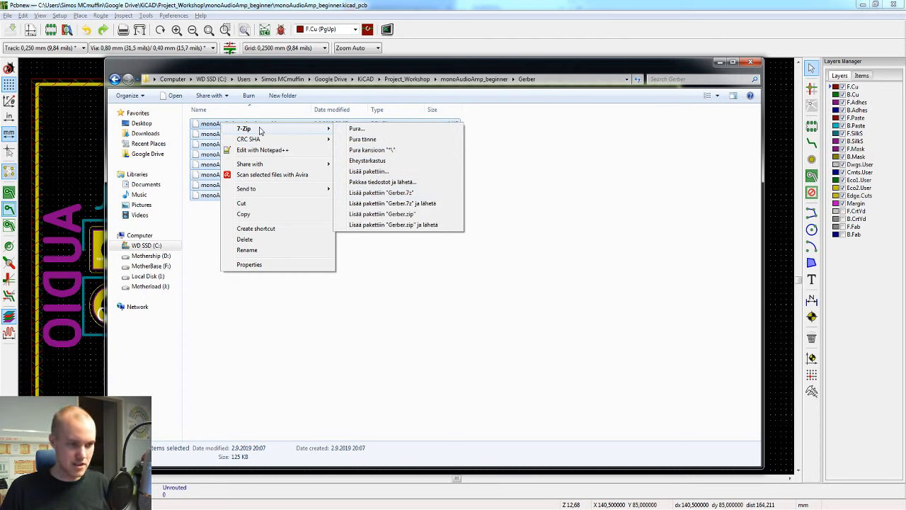
pyautogui.click(393, 213)
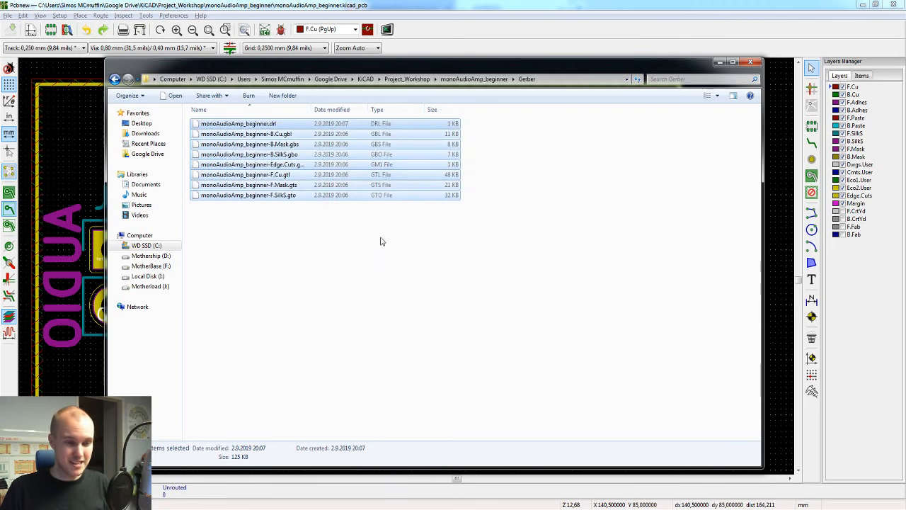
pyautogui.click(311, 255)
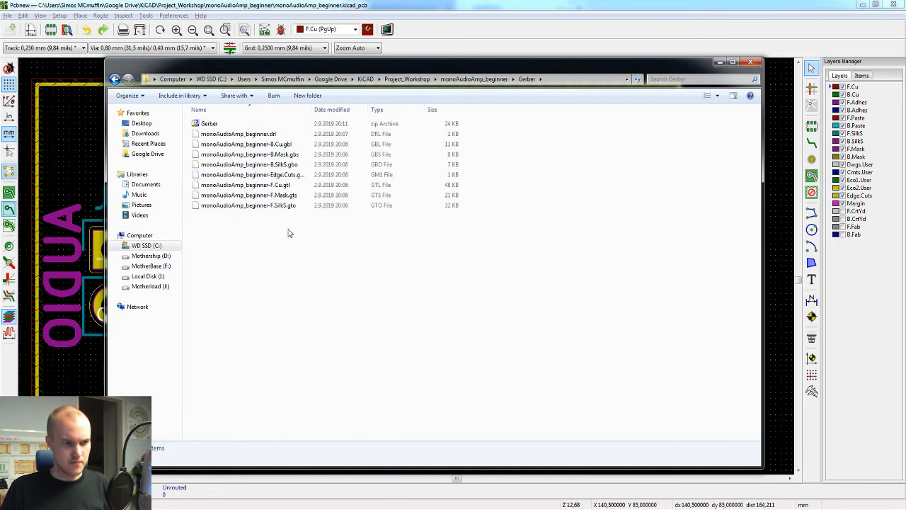
pyautogui.click(224, 126)
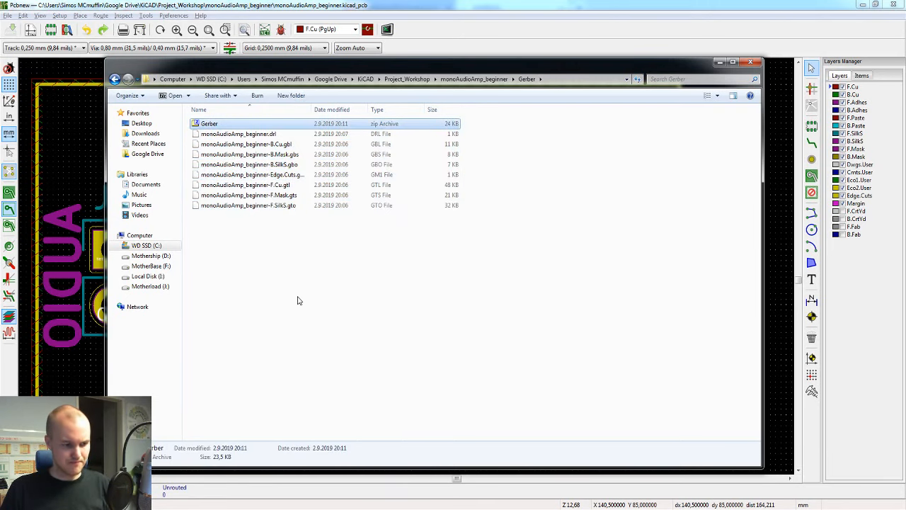
# Step: Switch to the PAM8302AADCR product page in Chrome and reset the page zoom
pyautogui.moveTo(269, 509)
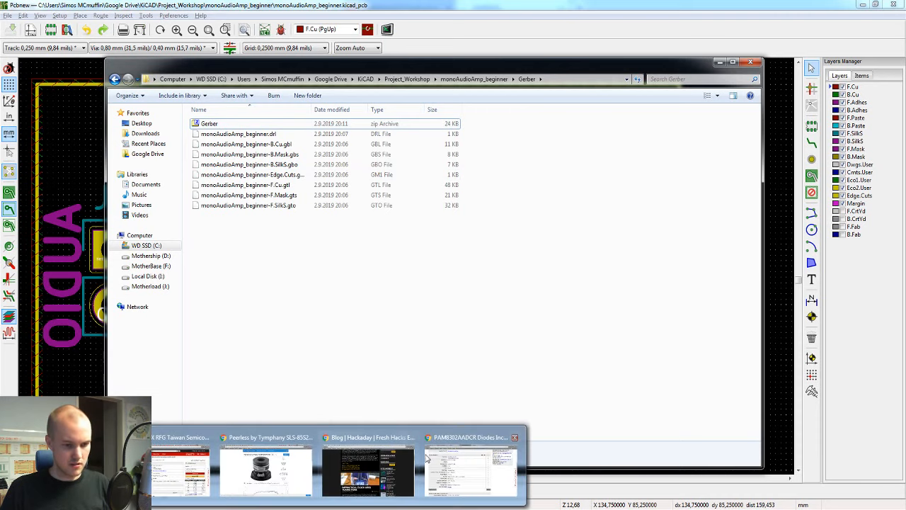
pyautogui.click(479, 466)
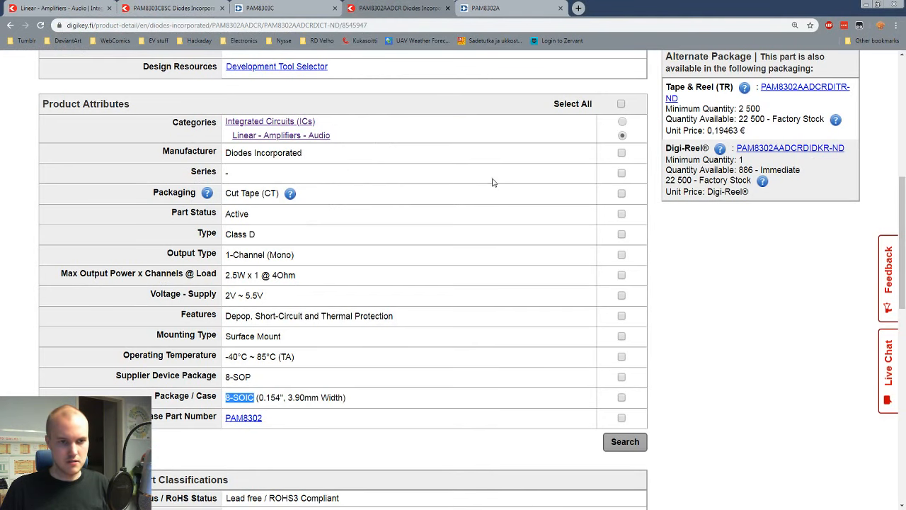
pyautogui.click(452, 108)
pyautogui.keyDown('ctrl'); pyautogui.scroll(-1, 451, 108); pyautogui.keyUp('ctrl')
pyautogui.keyDown('ctrl'); pyautogui.scroll(-1, 449, 108); pyautogui.keyUp('ctrl')
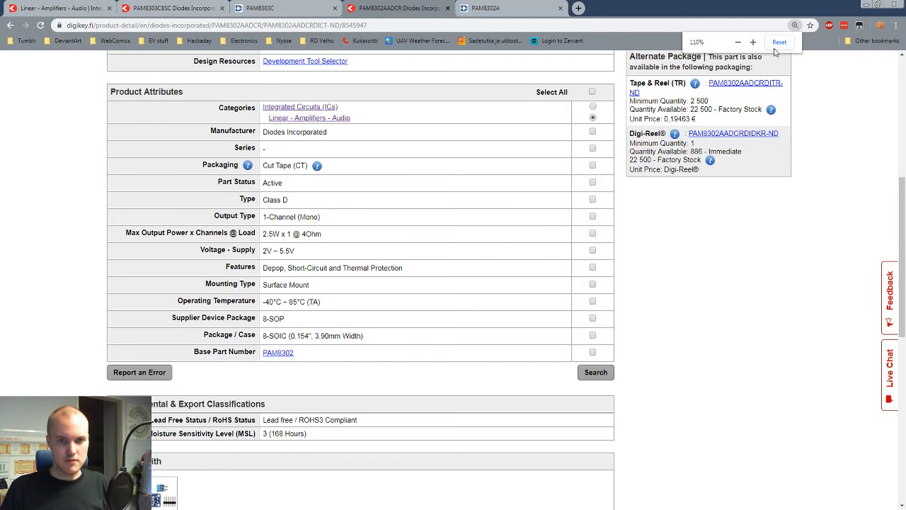
pyautogui.keyDown('ctrl'); pyautogui.scroll(-2, 775, 52); pyautogui.keyUp('ctrl')
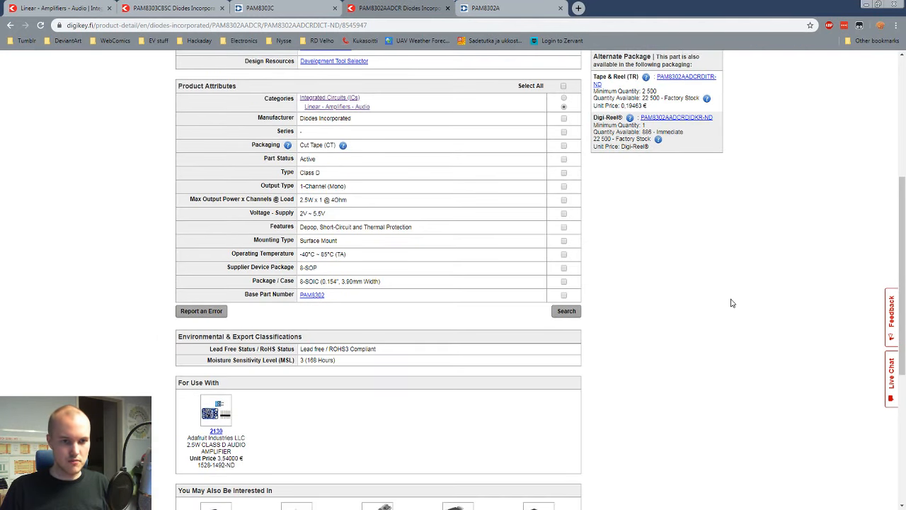
pyautogui.scroll(3, 732, 303)
# Step: Open jlcpcb.com in a new browser tab and log in to the account
pyautogui.click(578, 8)
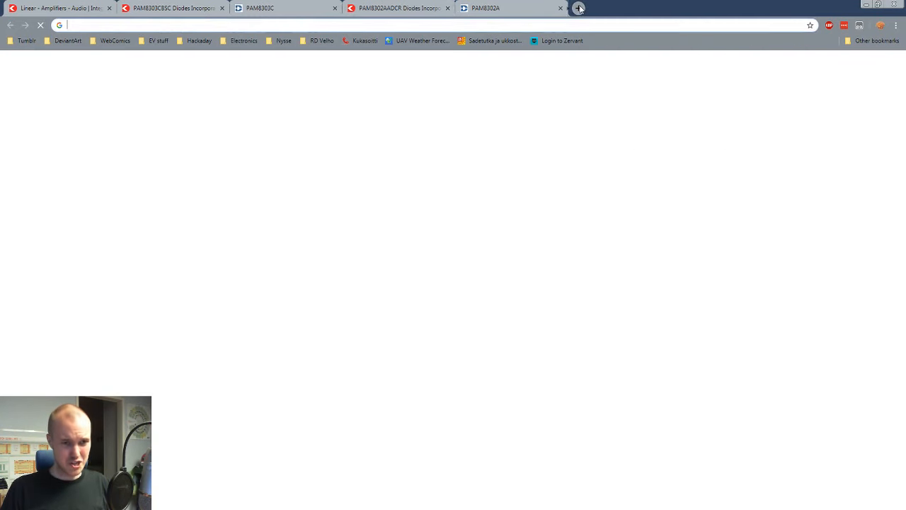
pyautogui.write('jl')
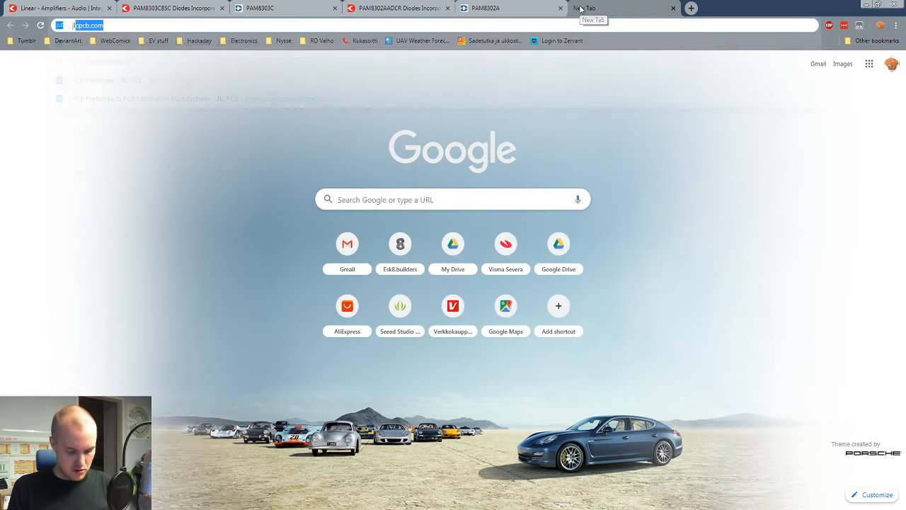
pyautogui.write('cp')
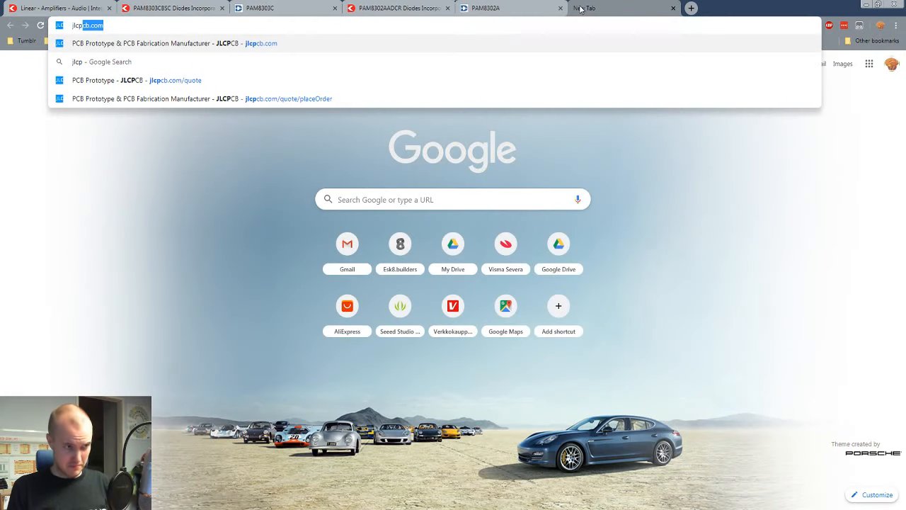
pyautogui.write('cb')
pyautogui.press('Return')
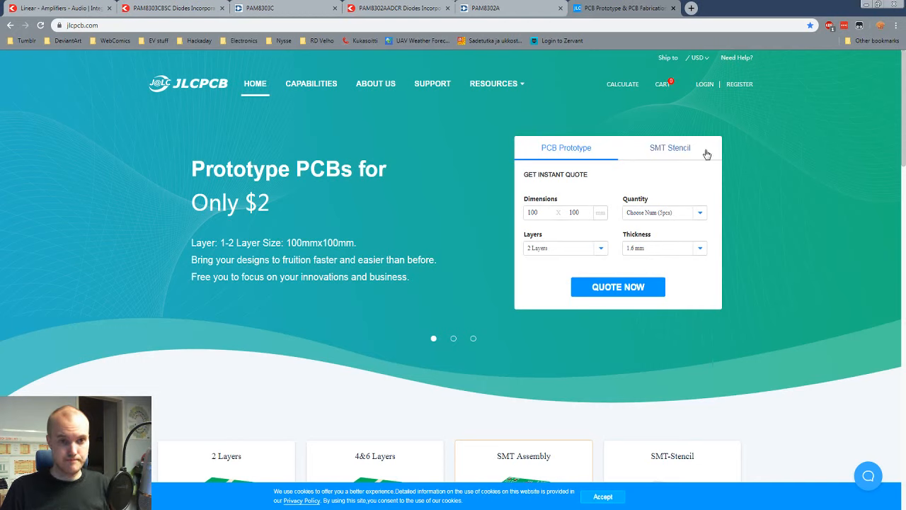
pyautogui.click(704, 86)
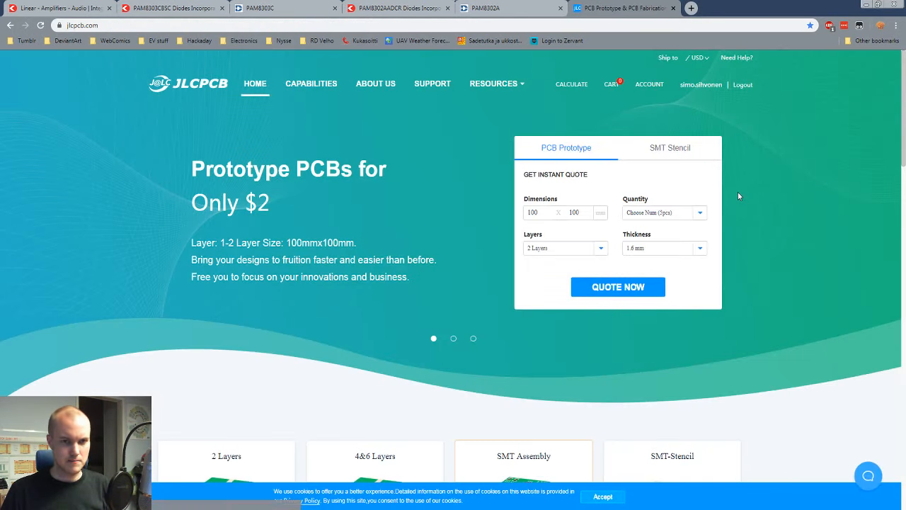
# Step: View the PCB quote calculator and return to the JLCPCB home page
pyautogui.click(572, 85)
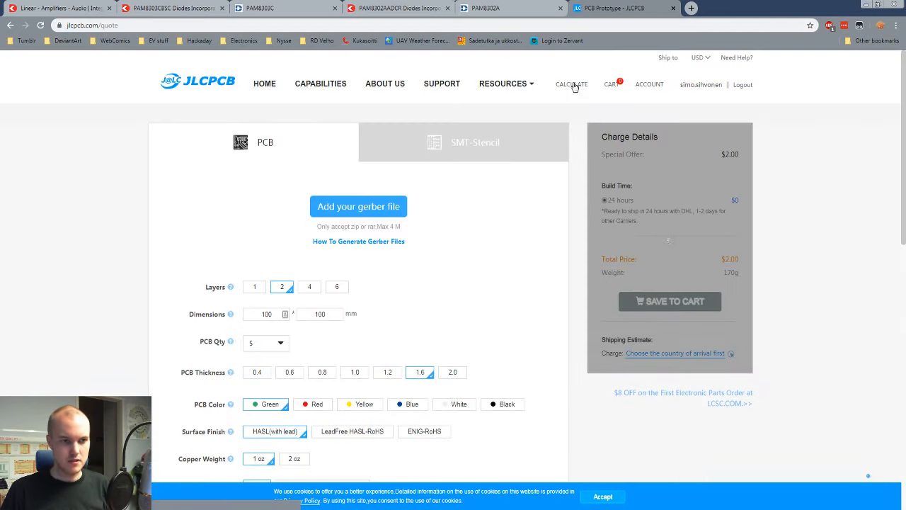
pyautogui.click(206, 82)
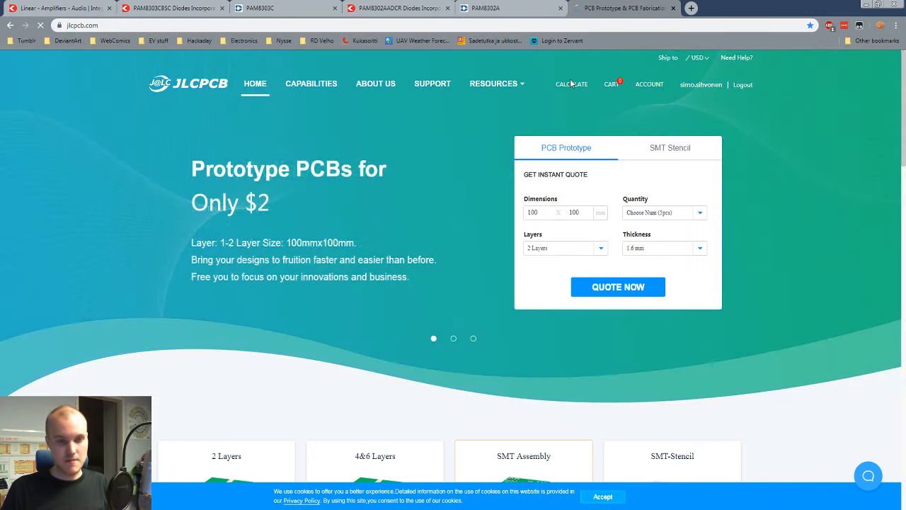
# Step: Open the PCB quote calculator and upload the Gerber zip archive from the Gerber folder of monoAudioAmp_beginner in Project_Workshop
pyautogui.click(572, 84)
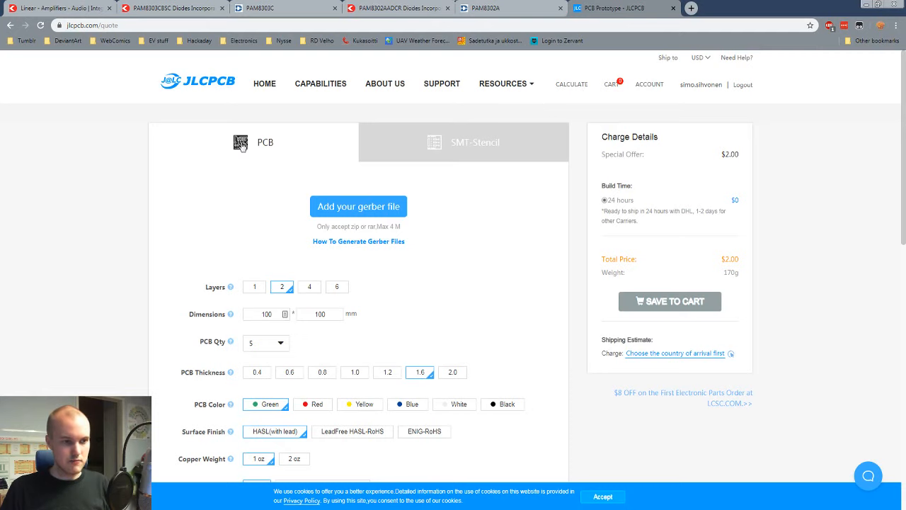
pyautogui.click(349, 207)
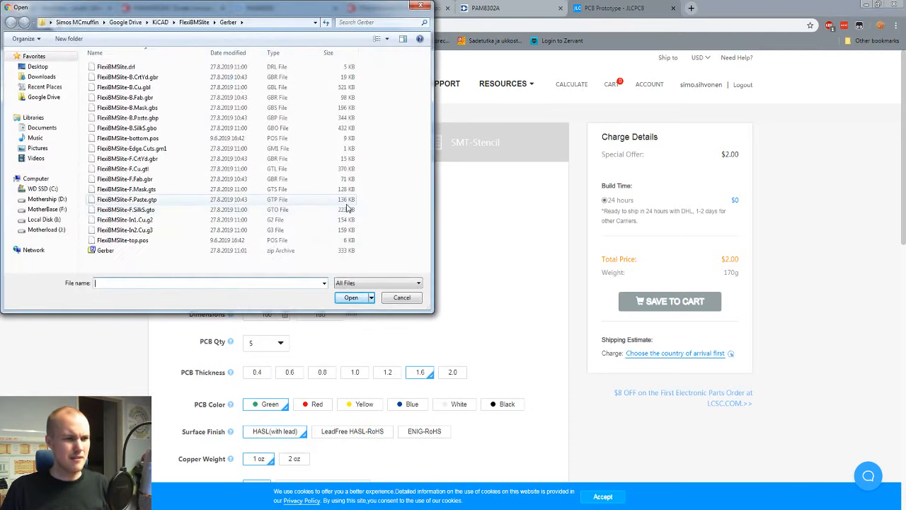
pyautogui.click(160, 22)
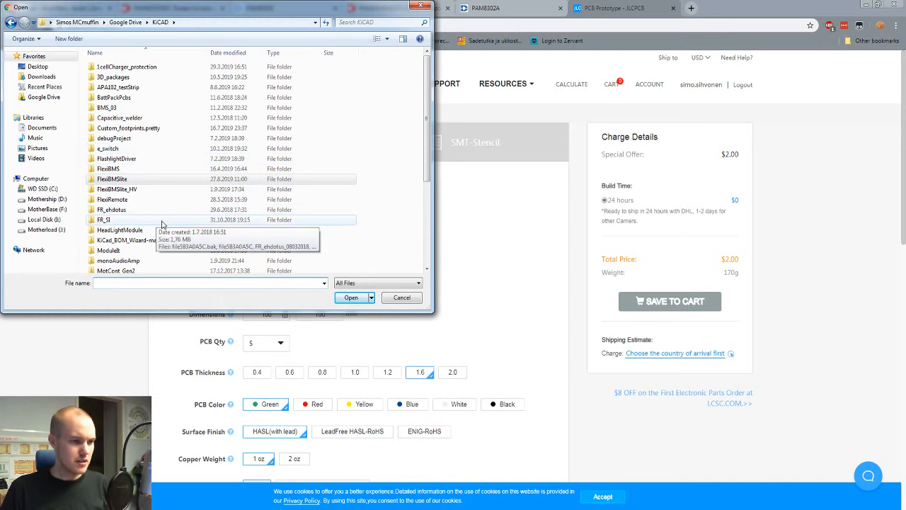
pyautogui.scroll(-2, 159, 227)
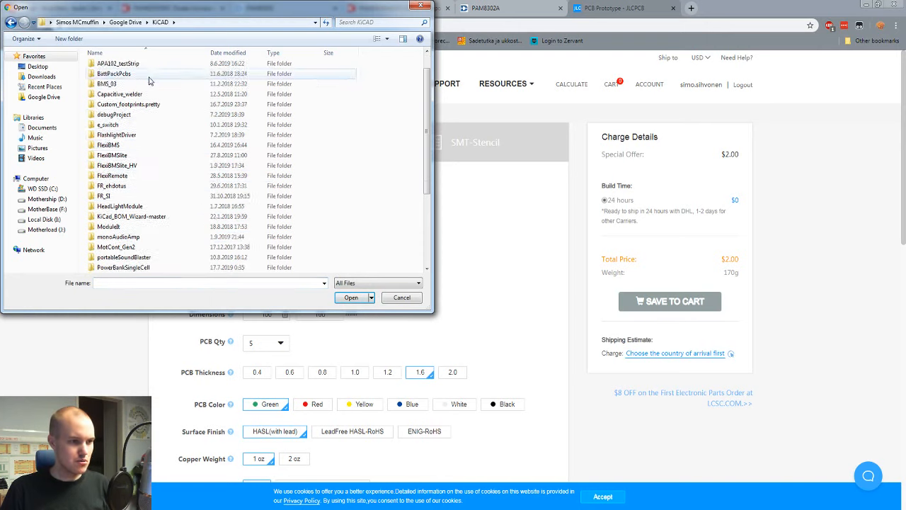
pyautogui.scroll(-1, 151, 233)
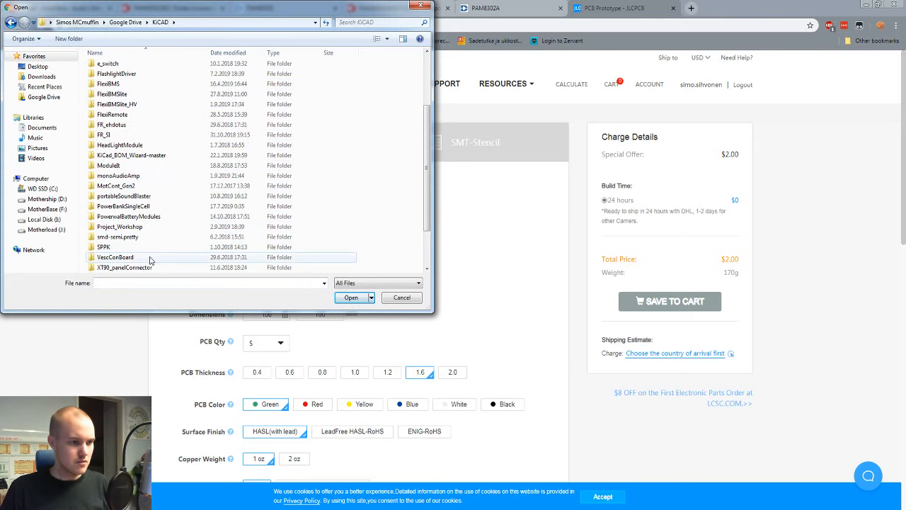
pyautogui.doubleClick(137, 228)
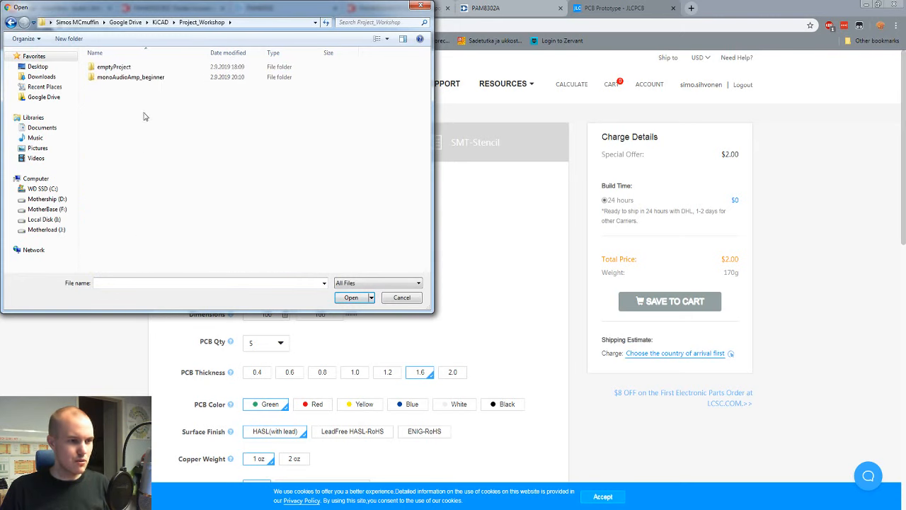
pyautogui.doubleClick(116, 79)
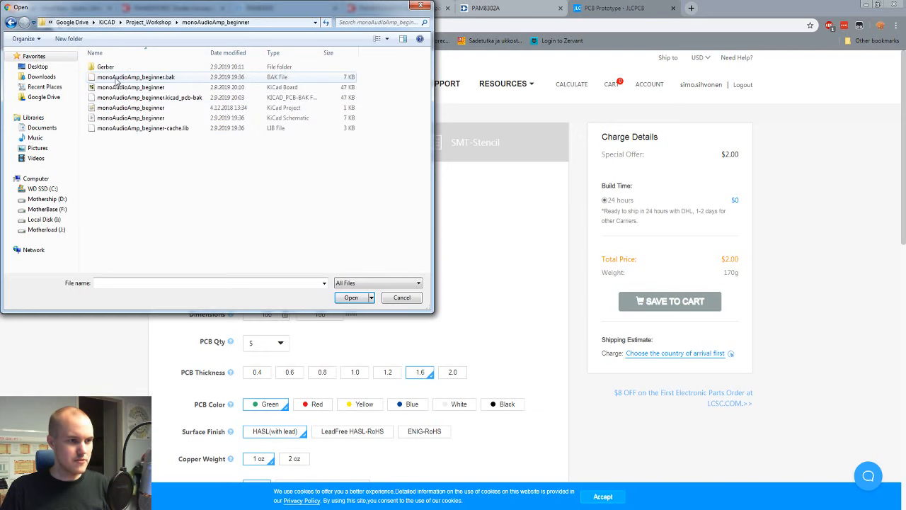
pyautogui.doubleClick(111, 65)
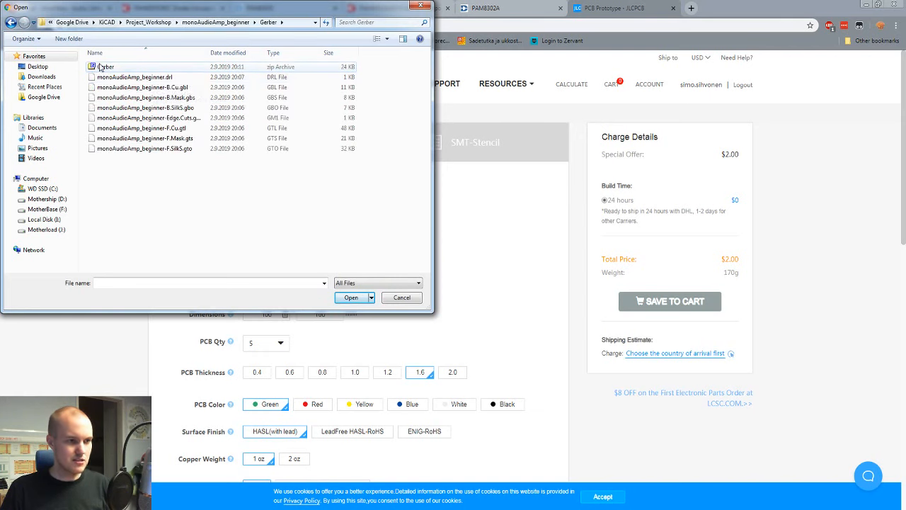
pyautogui.doubleClick(102, 67)
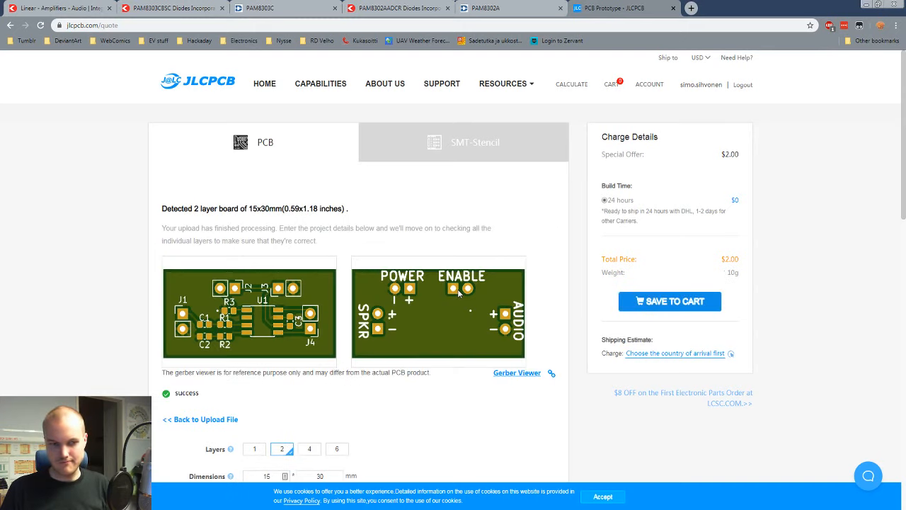
# Step: Examine the front and back previews of the uploaded board and its layer, dimension and fabrication options
pyautogui.scroll(-1, 177, 287)
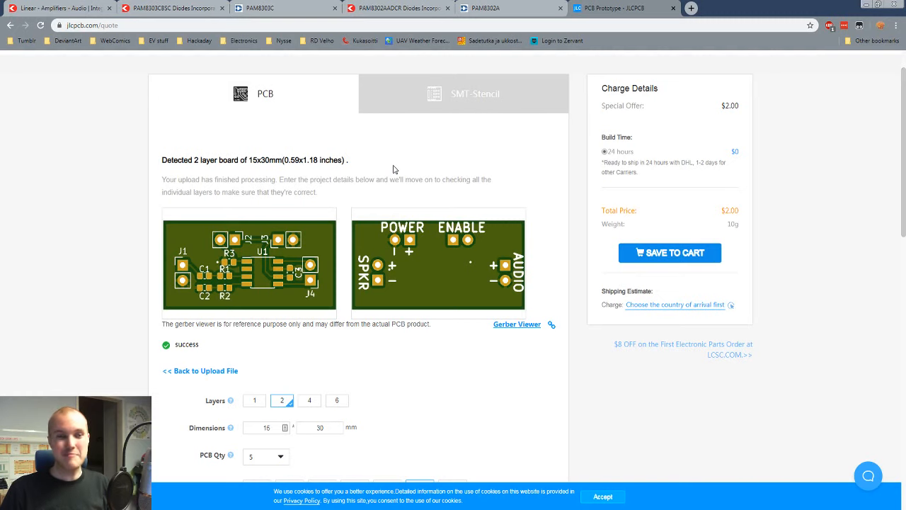
pyautogui.scroll(-2, 397, 160)
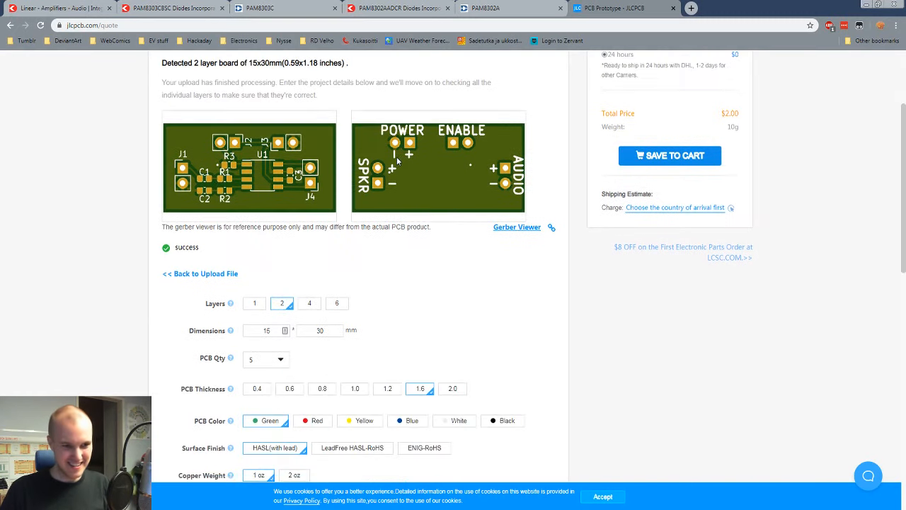
pyautogui.scroll(2, 396, 160)
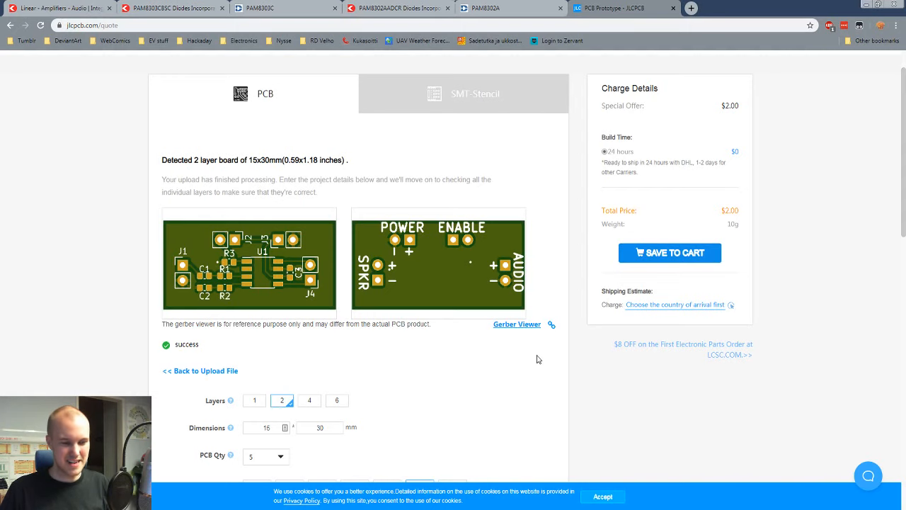
pyautogui.scroll(-1, 457, 320)
pyautogui.scroll(1, 458, 320)
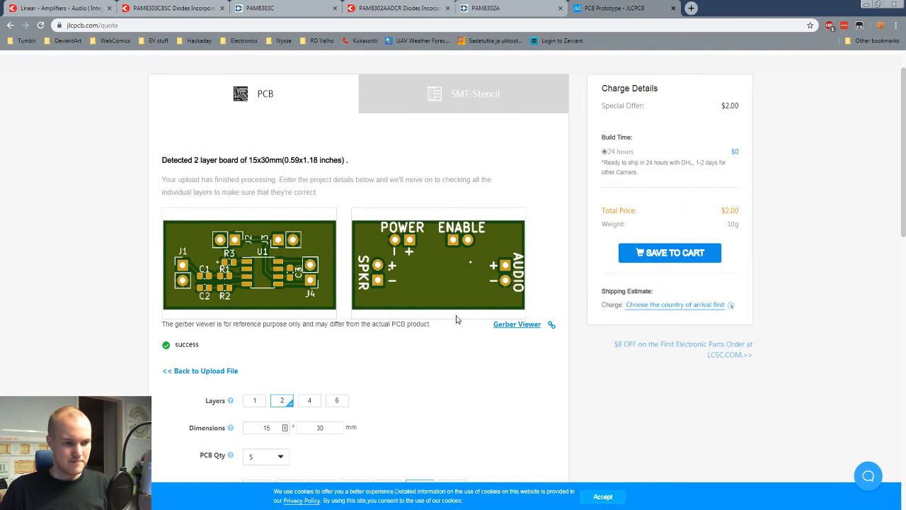
pyautogui.scroll(-2, 456, 320)
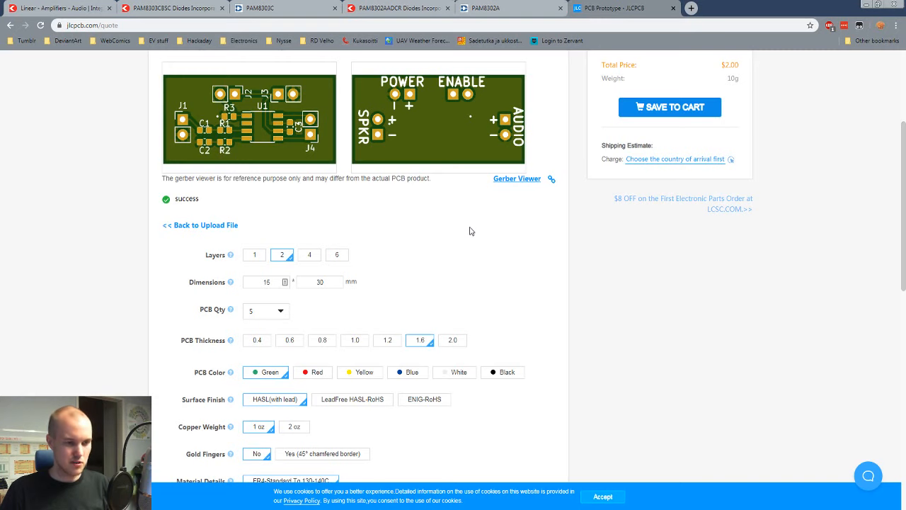
pyautogui.scroll(1, 464, 220)
pyautogui.scroll(-1, 461, 216)
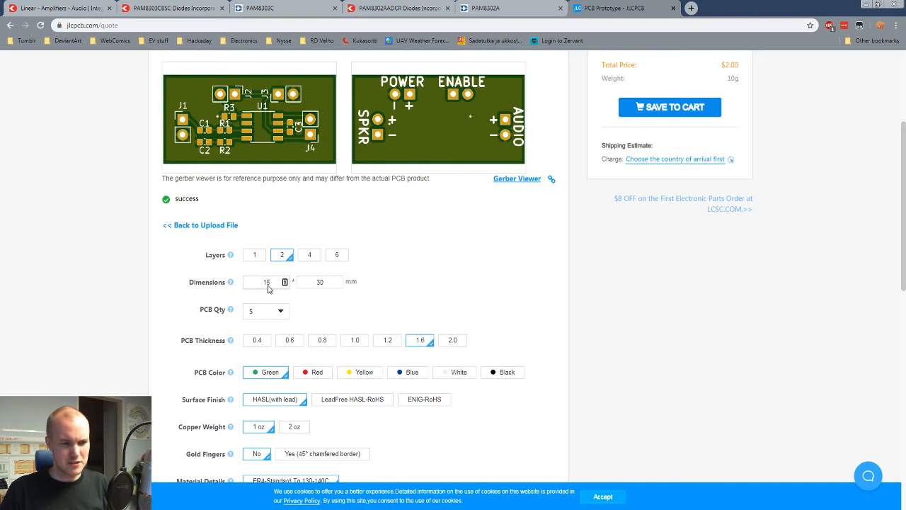
pyautogui.scroll(1, 435, 285)
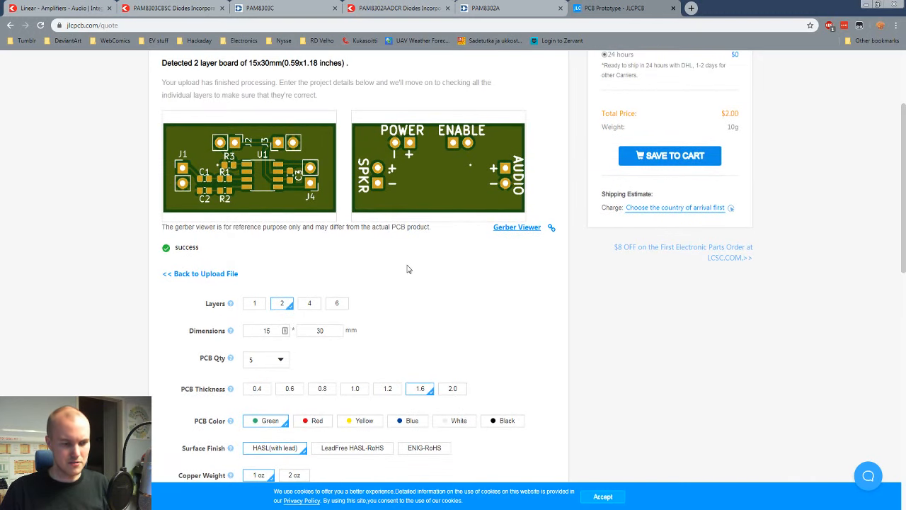
pyautogui.scroll(-3, 406, 267)
pyautogui.scroll(2, 406, 267)
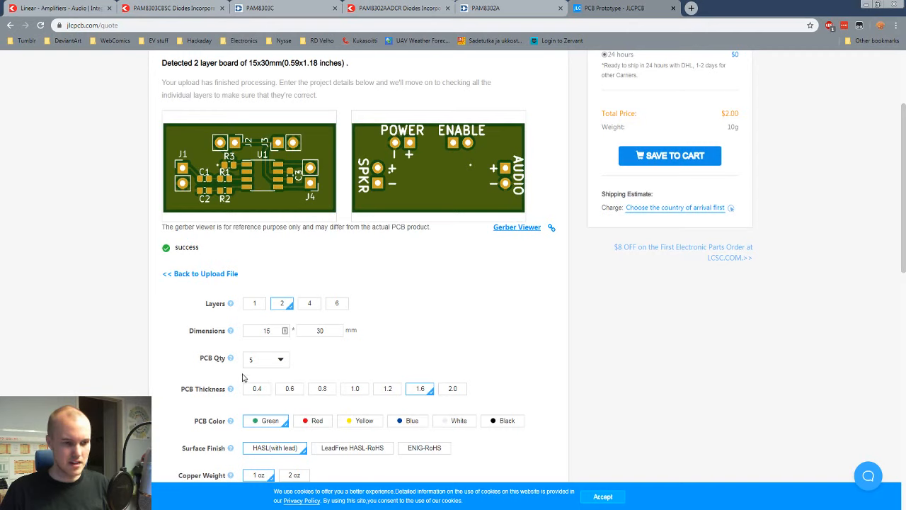
# Step: Try a PCB quantity of 10 to compare the price, and return the quantity to 5
pyautogui.click(276, 361)
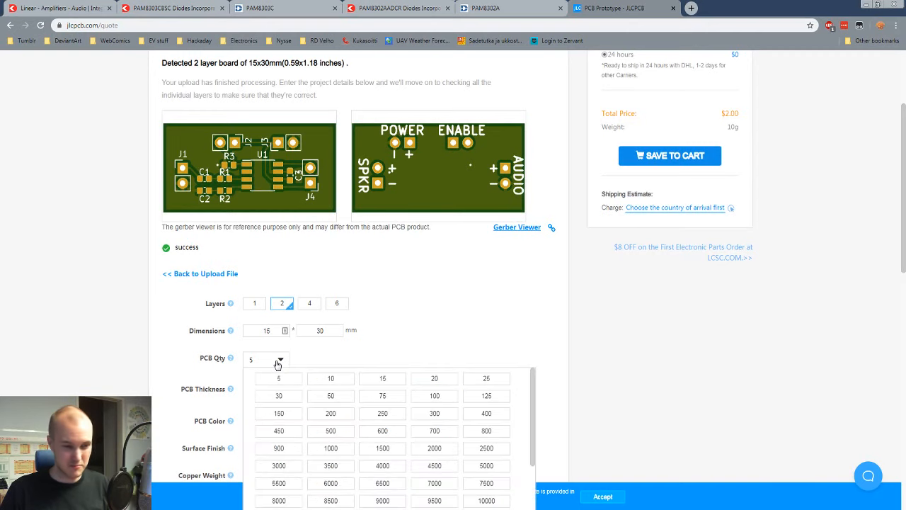
pyautogui.click(331, 380)
pyautogui.click(281, 360)
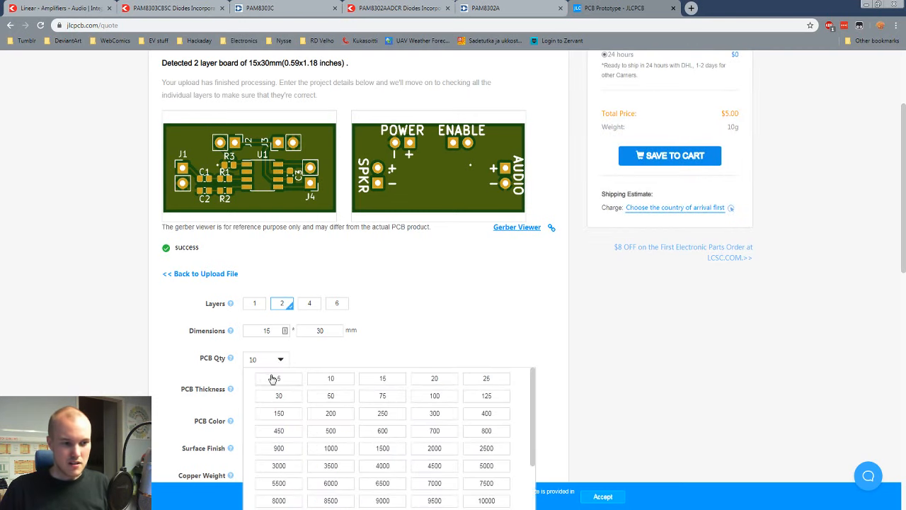
pyautogui.click(274, 376)
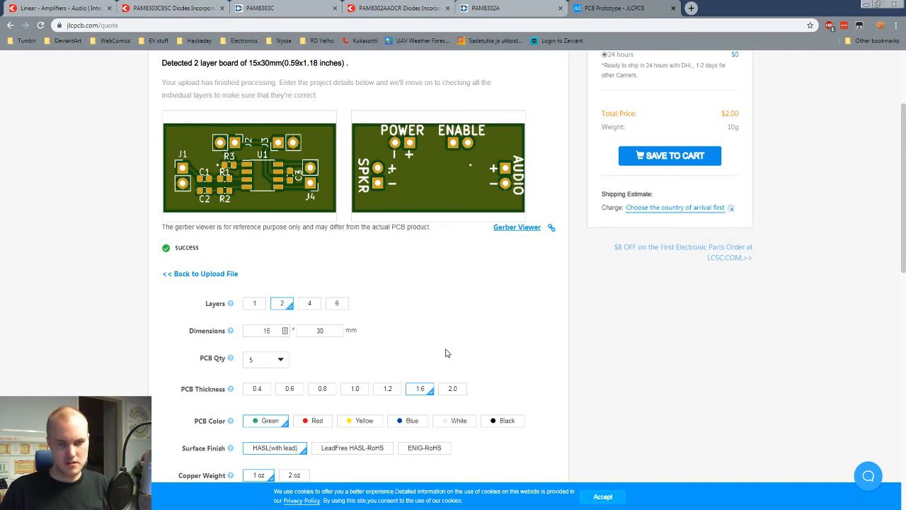
# Step: Check the charge details and remaining fabrication options, save the board to the cart, and accept the cookie notice
pyautogui.scroll(2, 449, 342)
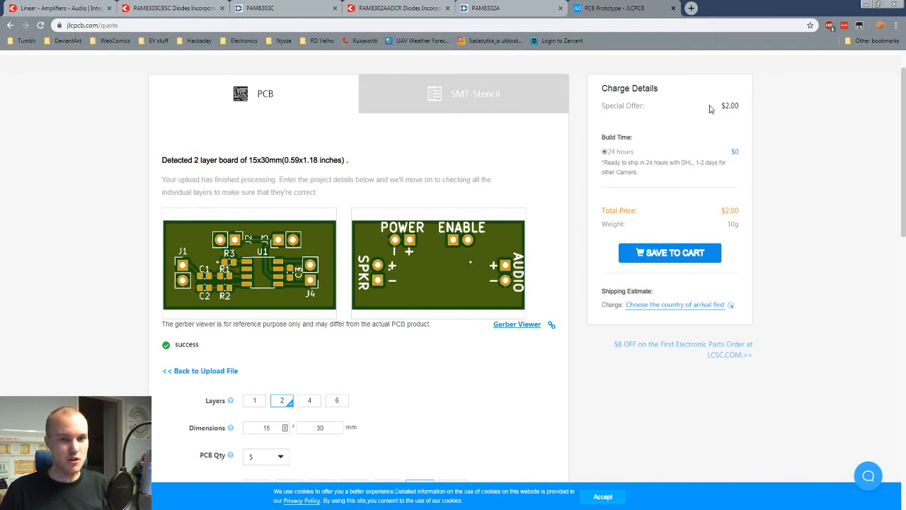
pyautogui.moveTo(710, 107); pyautogui.dragTo(744, 114)
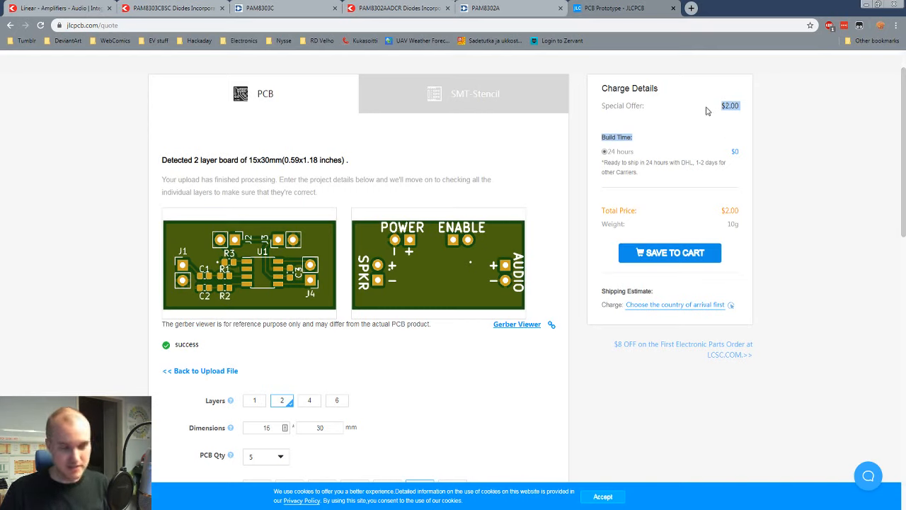
pyautogui.click(699, 146)
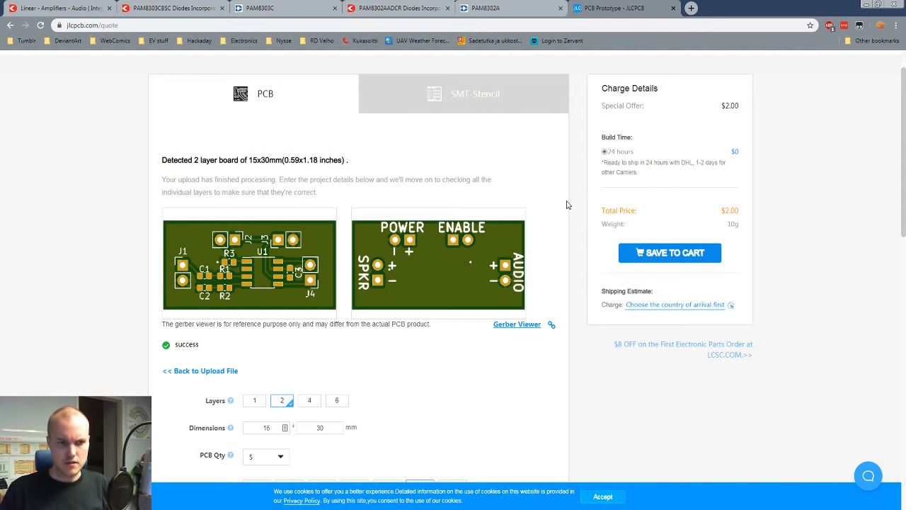
pyautogui.scroll(-4, 566, 205)
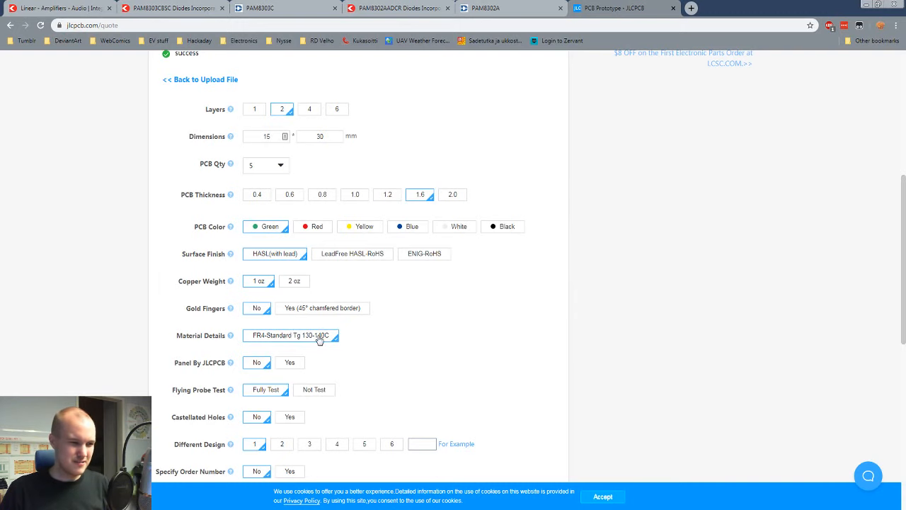
pyautogui.scroll(-1, 283, 417)
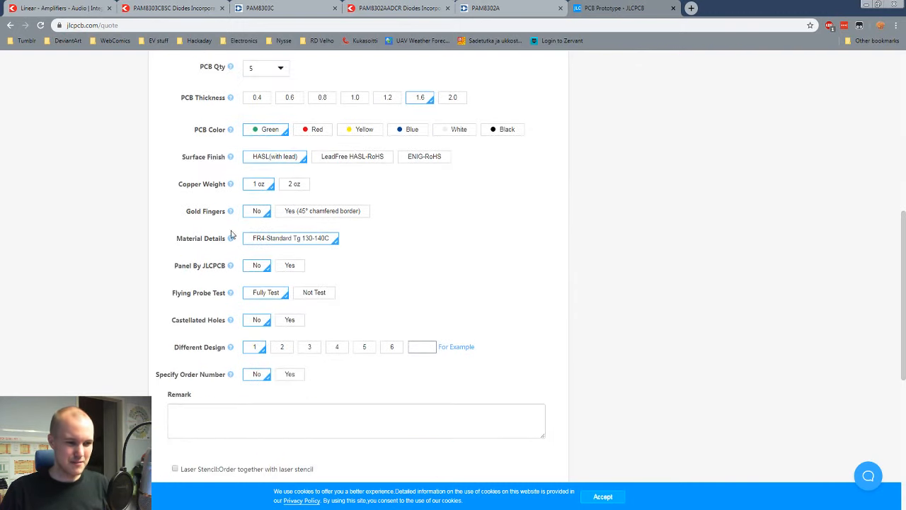
pyautogui.scroll(6, 495, 364)
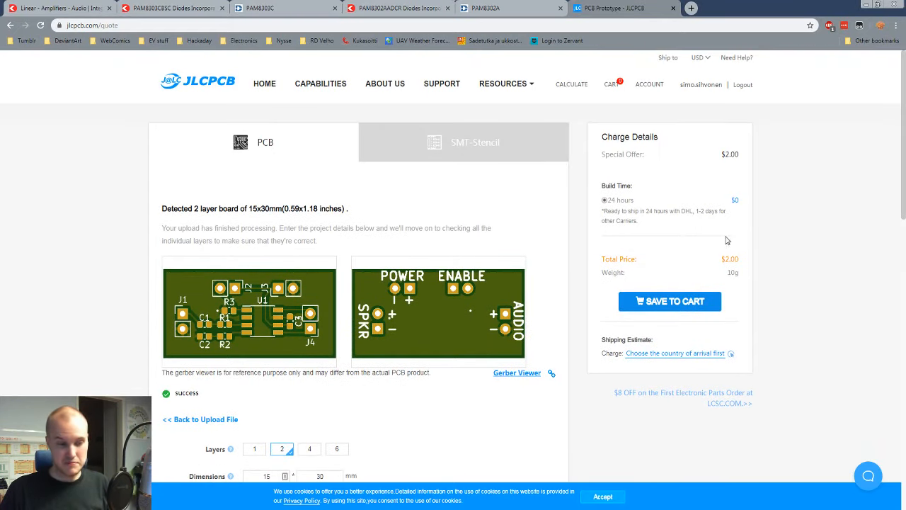
pyautogui.click(667, 303)
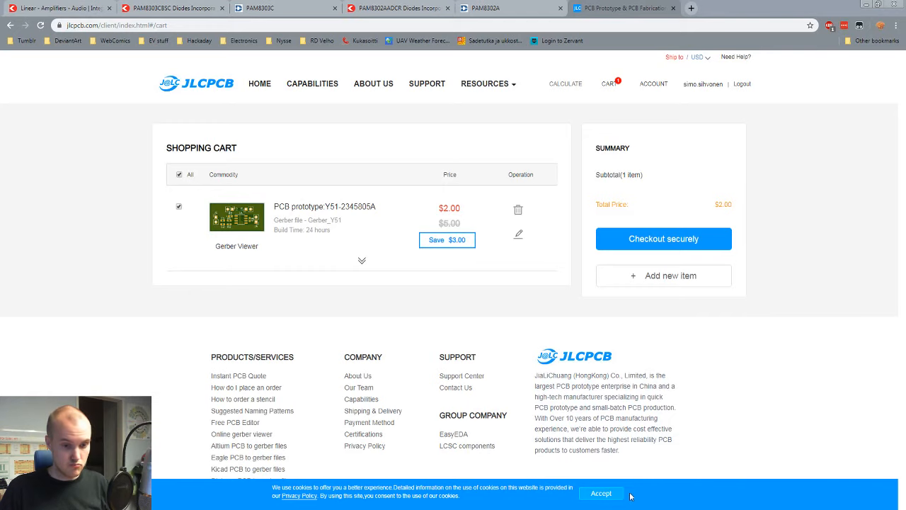
pyautogui.click(591, 496)
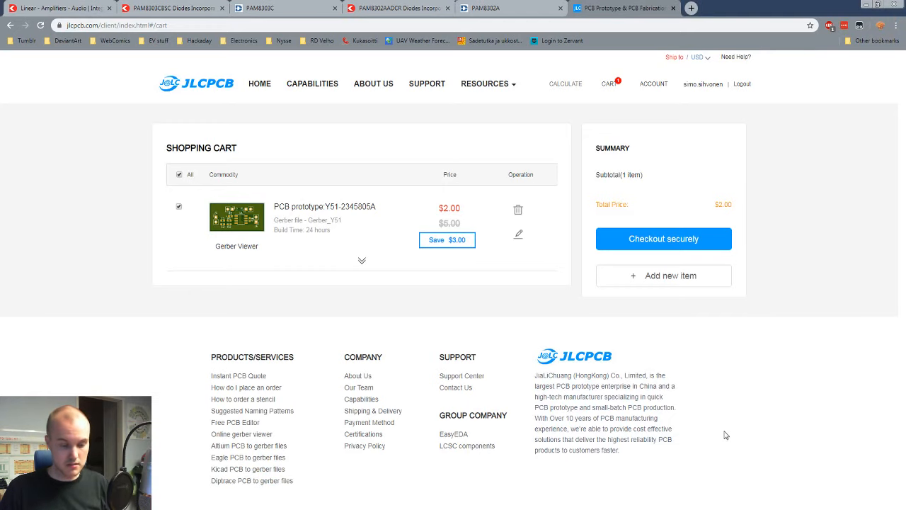
pyautogui.click(556, 509)
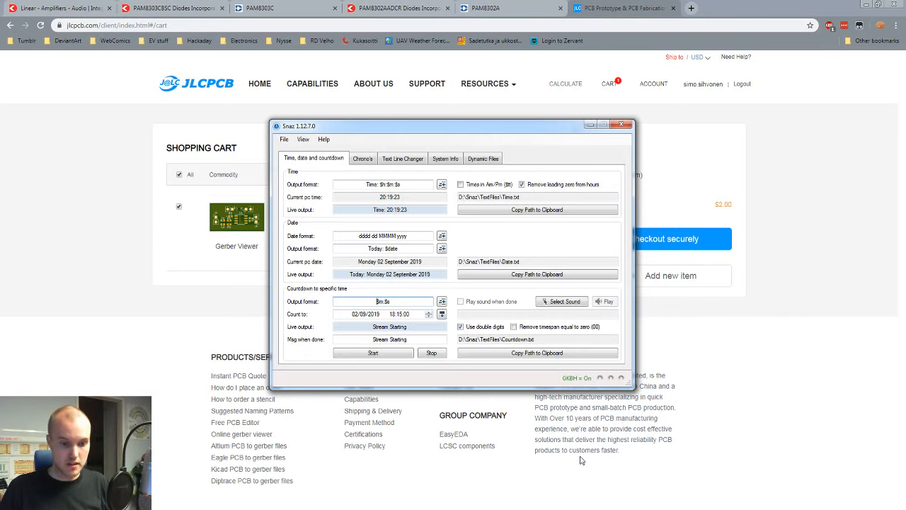
pyautogui.click(758, 439)
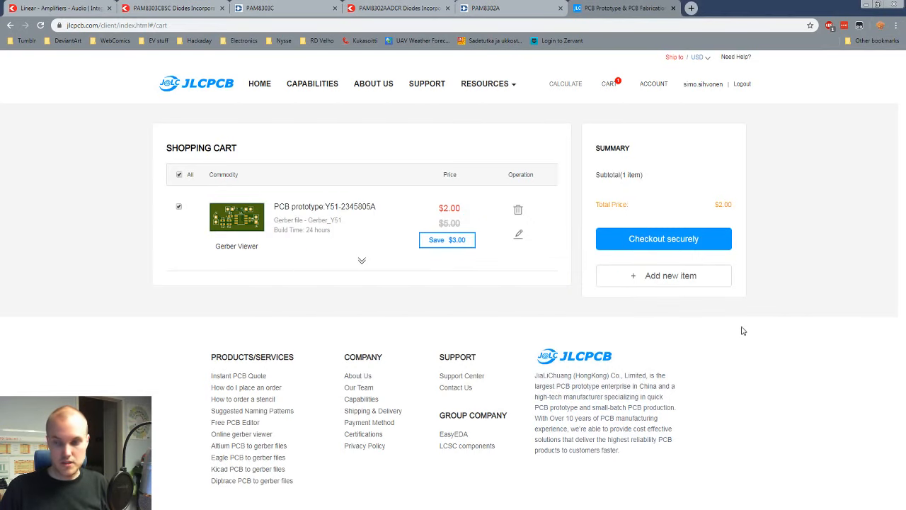